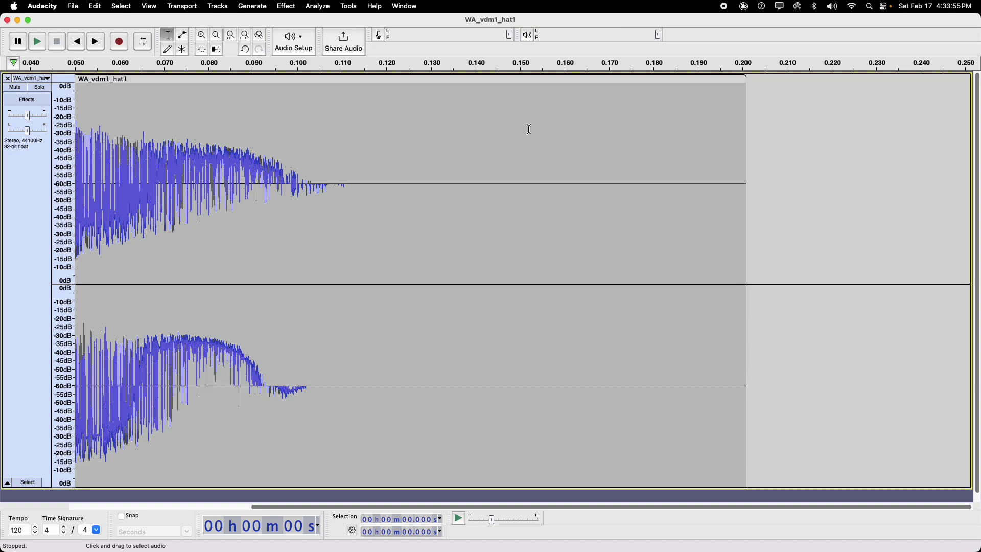
Switch away from Audacity, move the Finder Audio Files window clear and bring the Pro Tools Dashboard to the front.
click(496, 219)
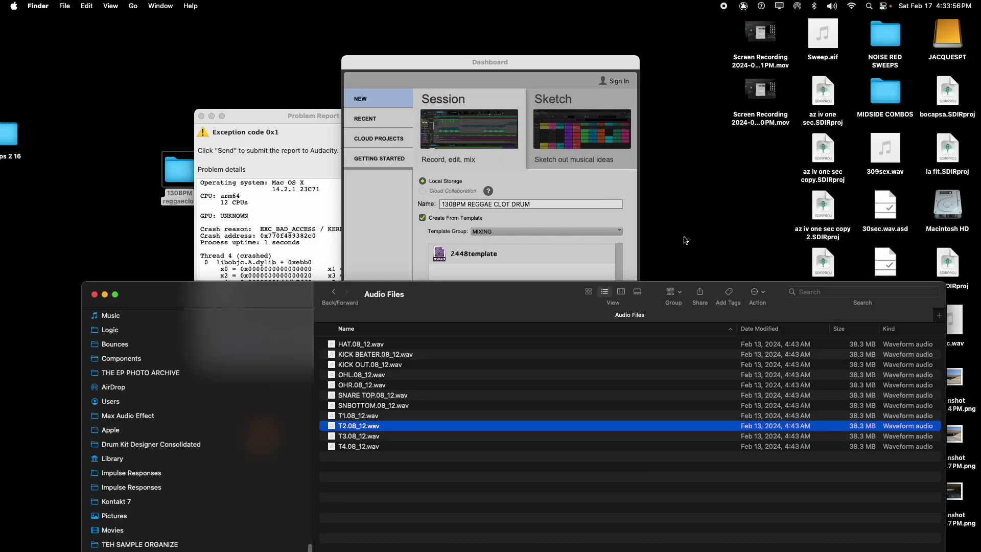
drag(559, 284, 980, 297)
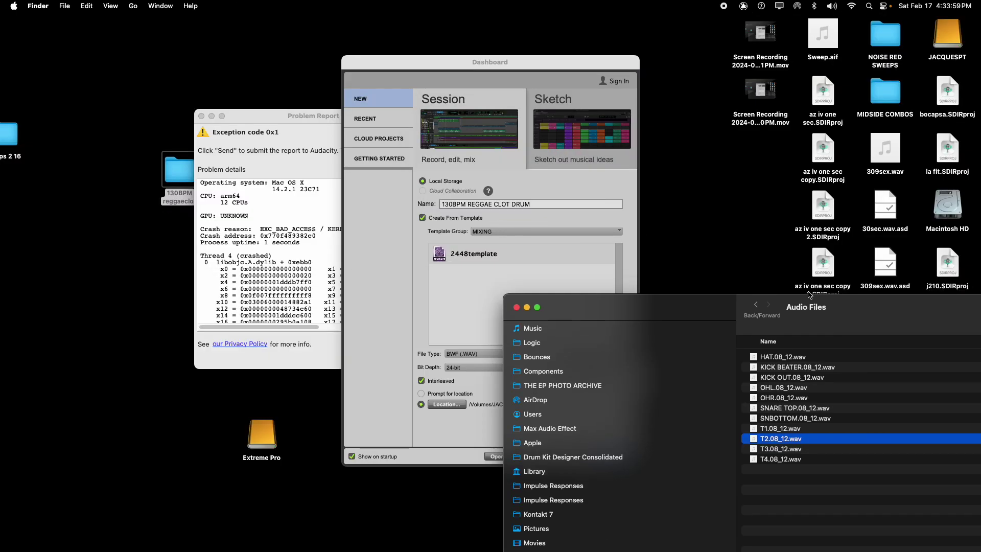
drag(868, 323, 700, 343)
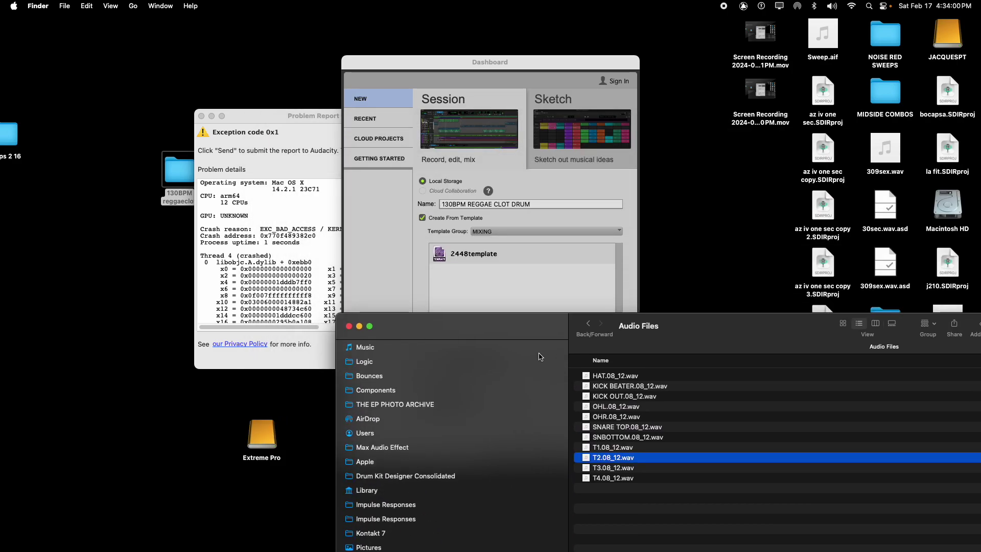
click(551, 70)
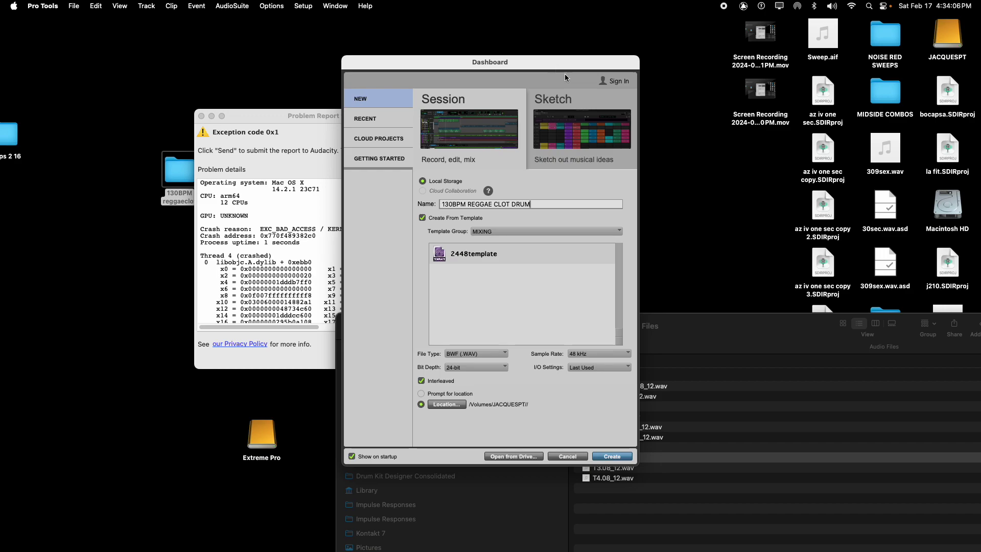
Move the Audacity problem report out from behind the Dashboard and close it.
drag(245, 119, 69, 36)
click(25, 34)
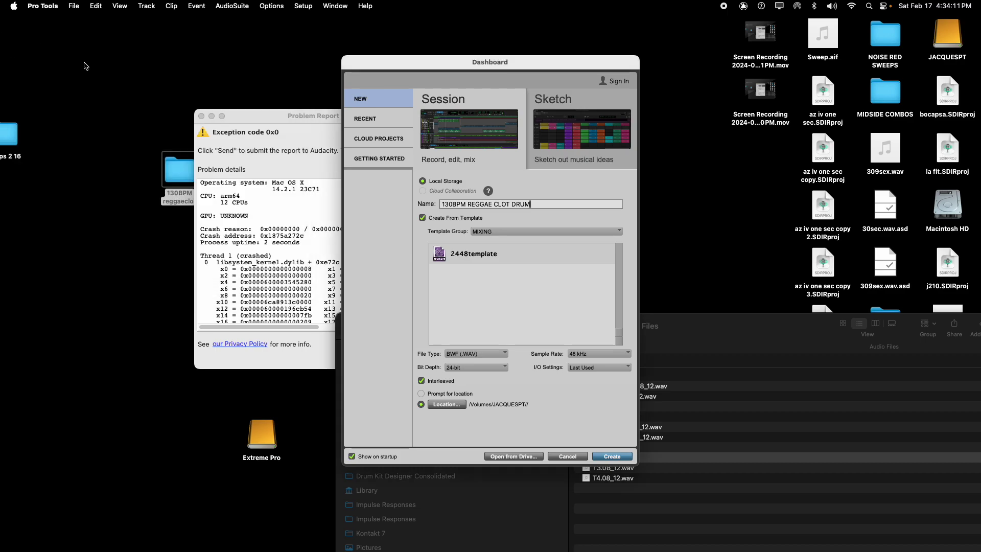
click(247, 126)
drag(253, 118, 57, 23)
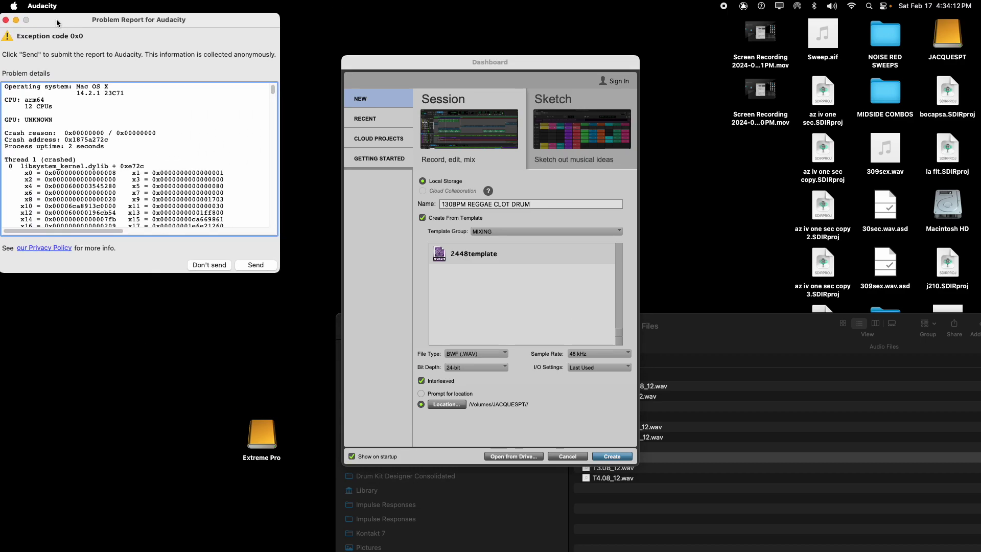
click(6, 20)
Check T3.08_12.wav's audio format in its file info and create the 48 kHz, 24-bit session 130BPM REGGAE CLOT DRUM from 2448template.
drag(739, 319, 302, 12)
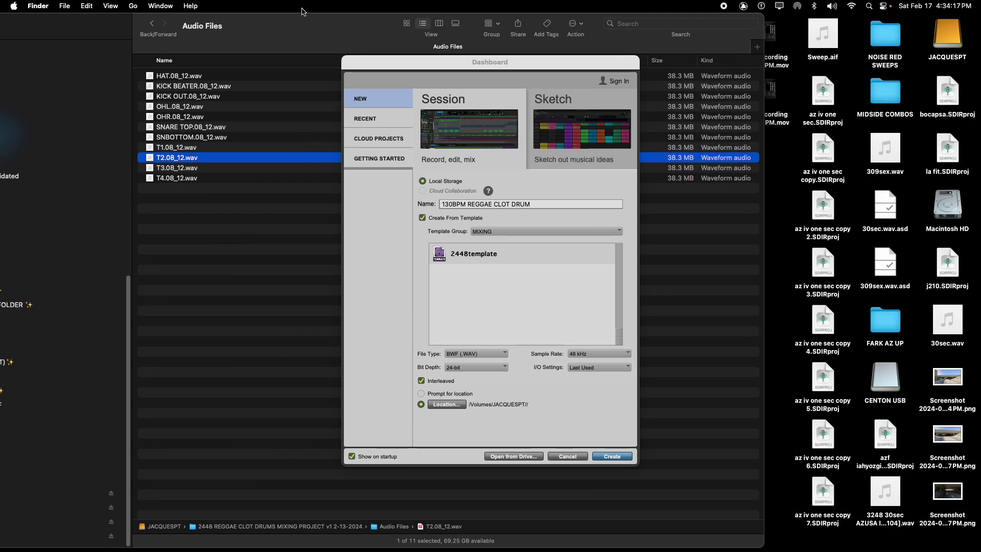
drag(382, 65, 357, 101)
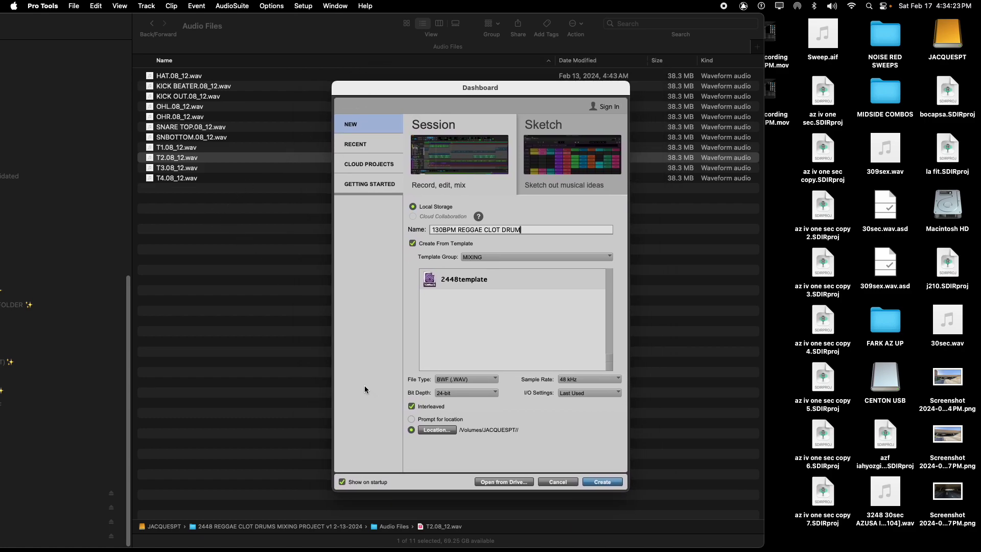
right_click(203, 166)
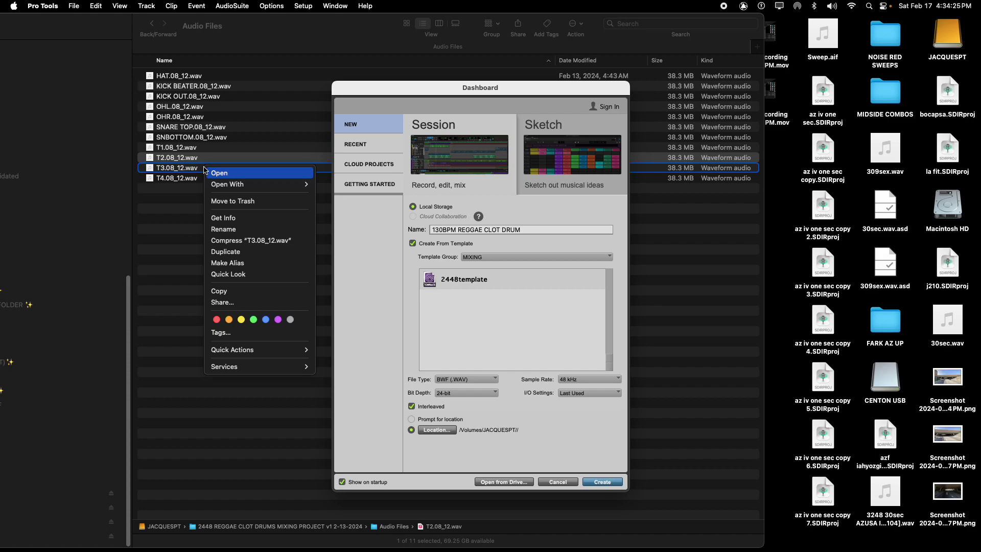
click(225, 218)
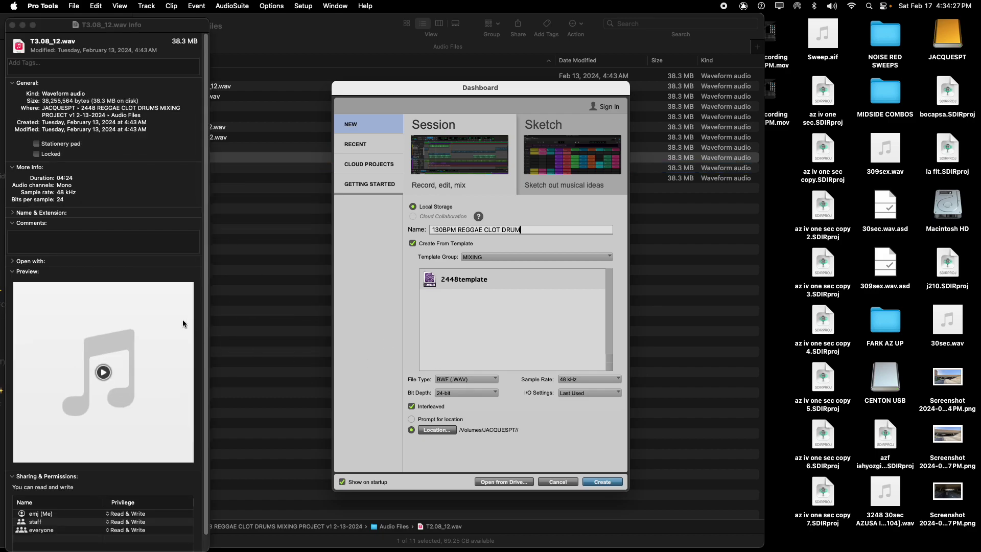
click(12, 25)
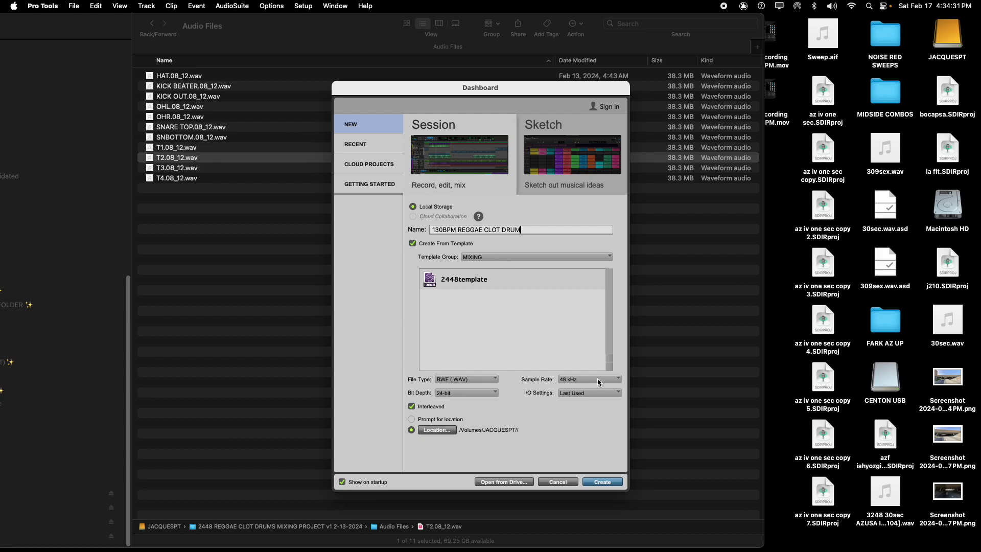
click(598, 485)
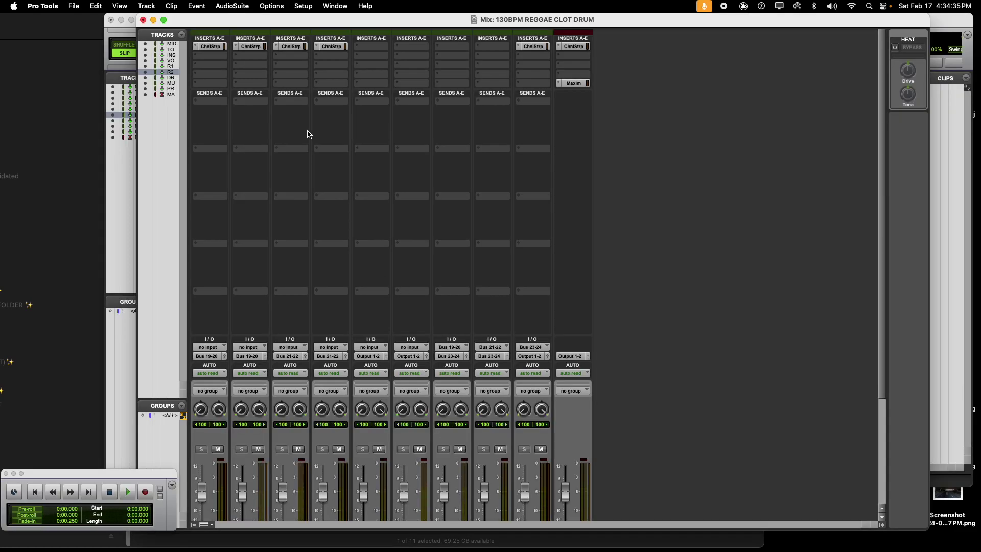
Delete the template tracks from MIDRUMS through MUSIC BUS, keeping only PRE and MASTER.
scroll(402, 332, down, 5)
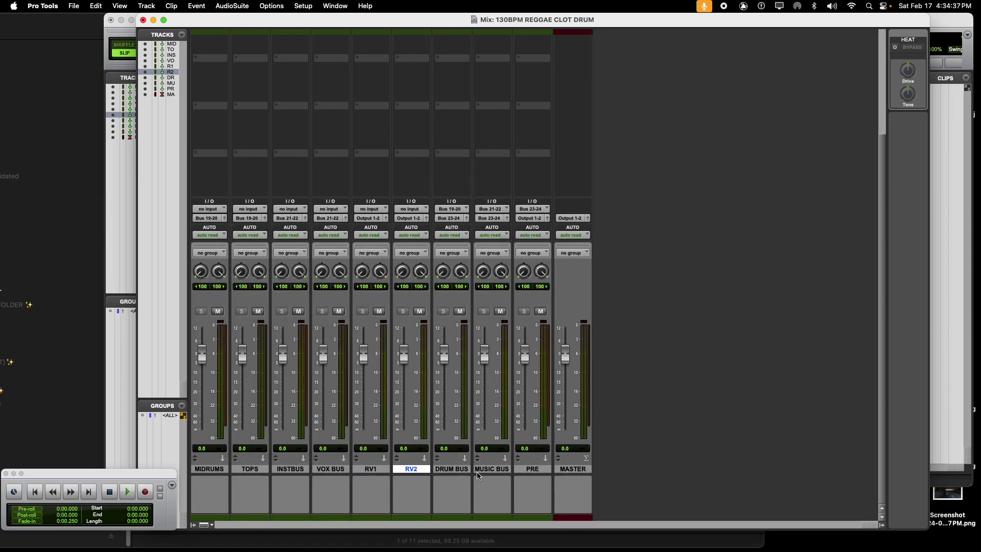
click(493, 469)
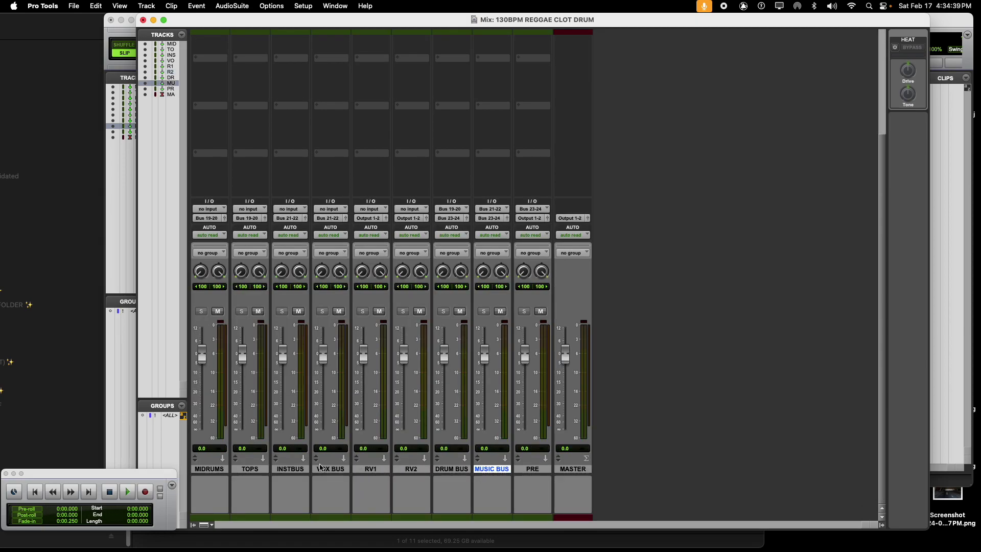
shift+click(201, 469)
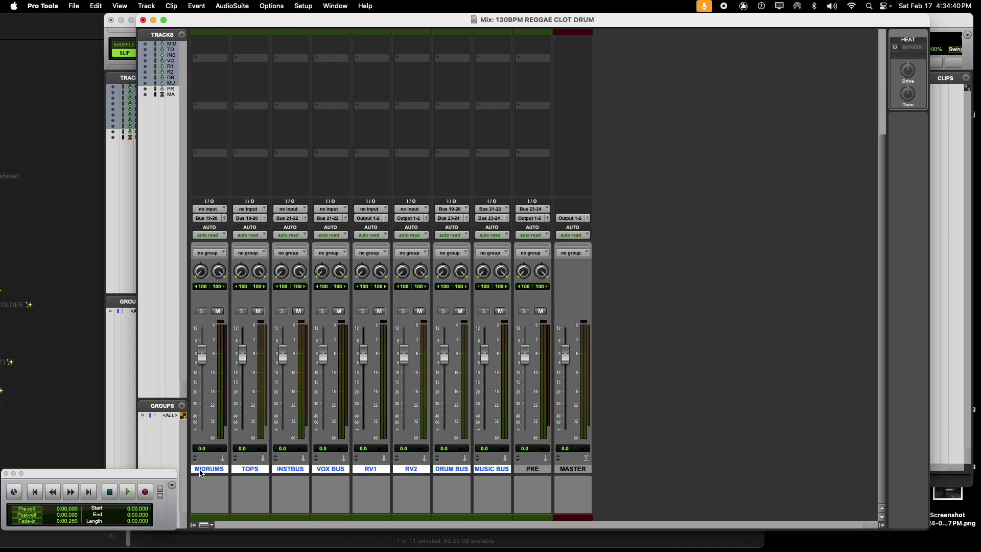
right_click(201, 473)
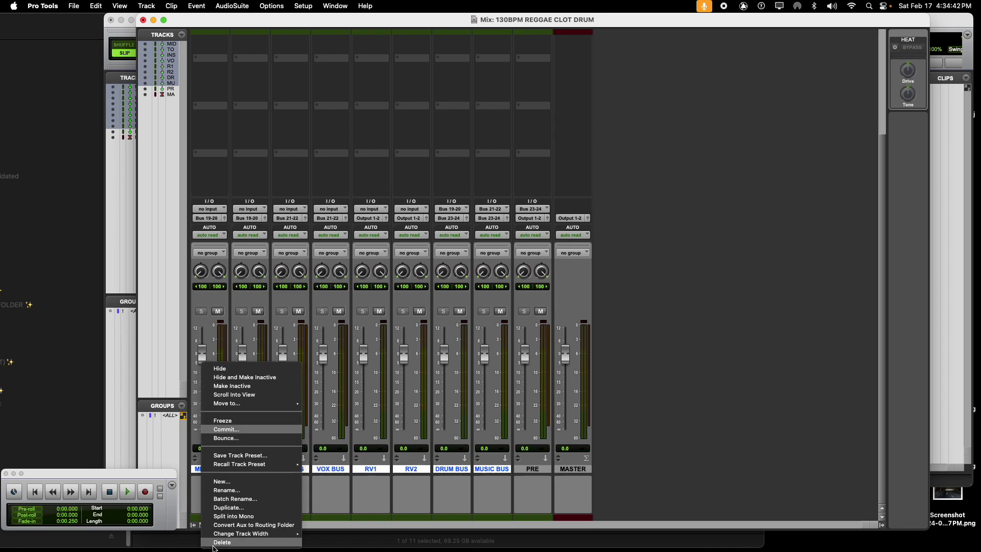
click(217, 543)
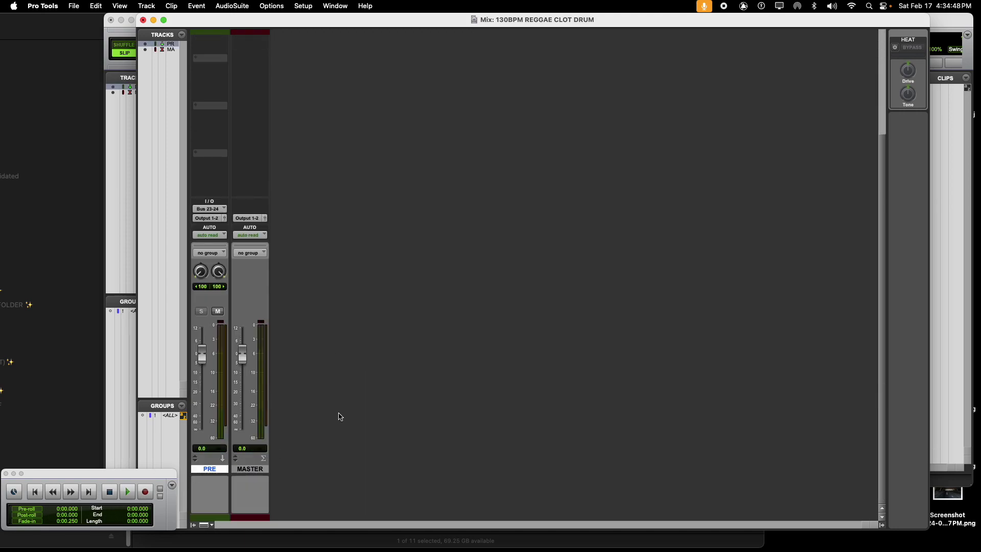
Bring the Edit window forward and set the session's starting tempo to 130 BPM.
scroll(341, 416, down, 3)
drag(302, 19, 604, 19)
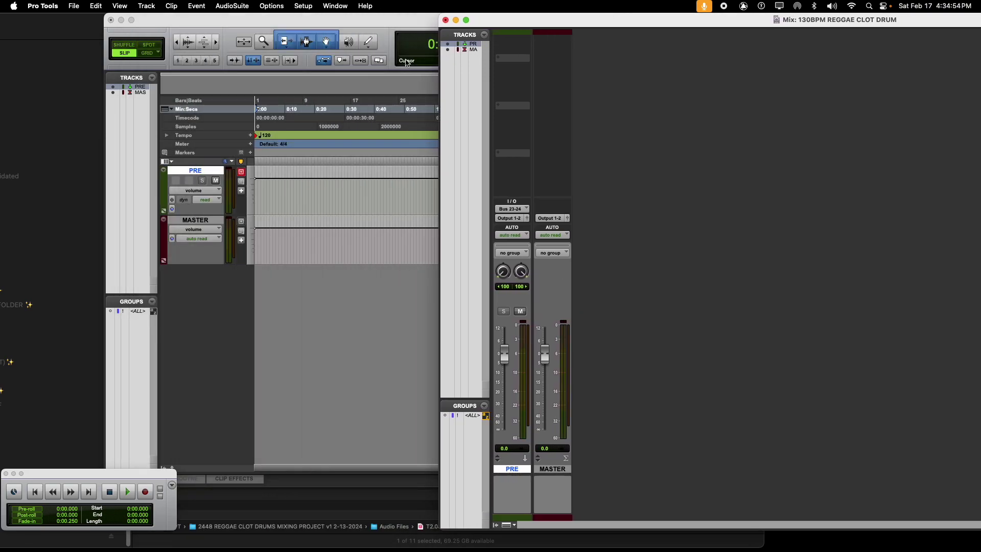
double_click(312, 22)
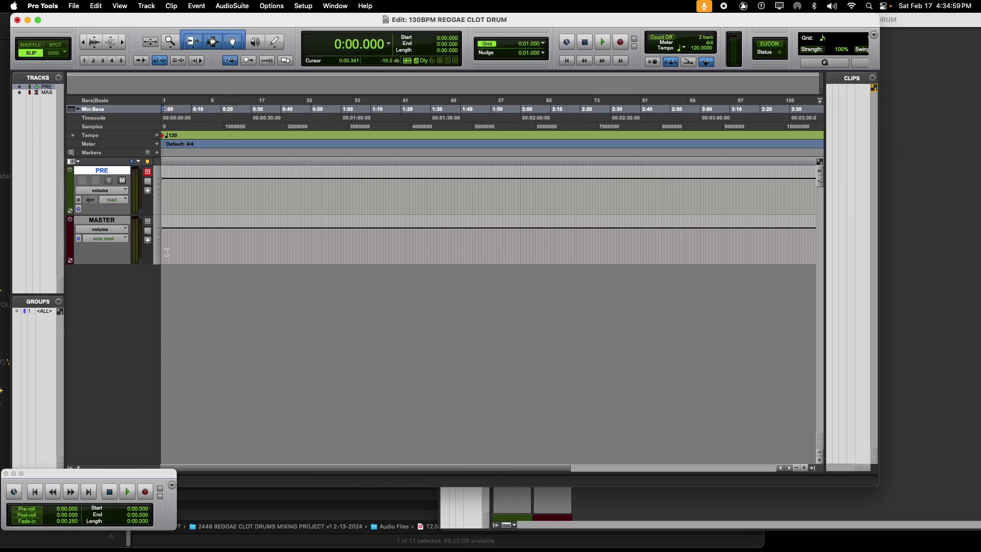
double_click(165, 136)
text(130)
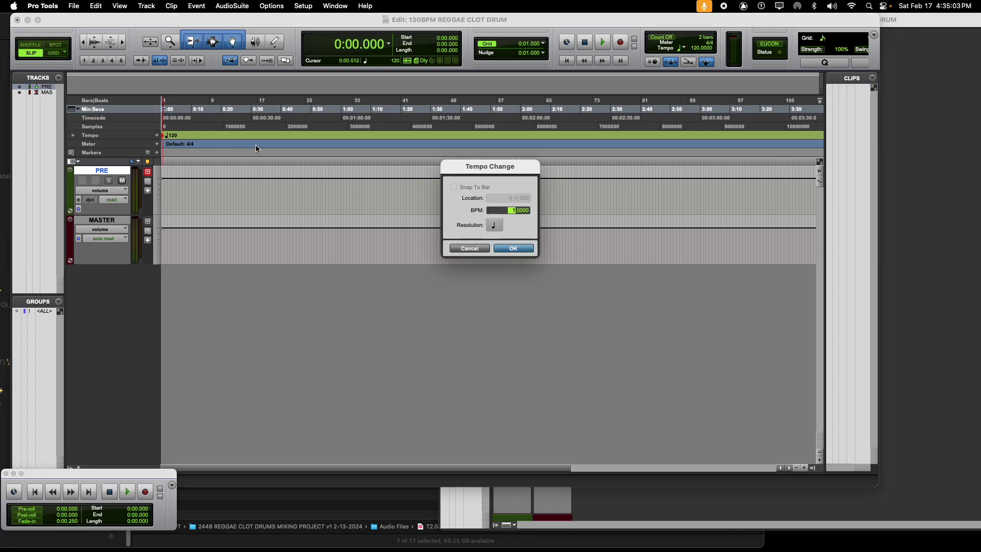
key(Return)
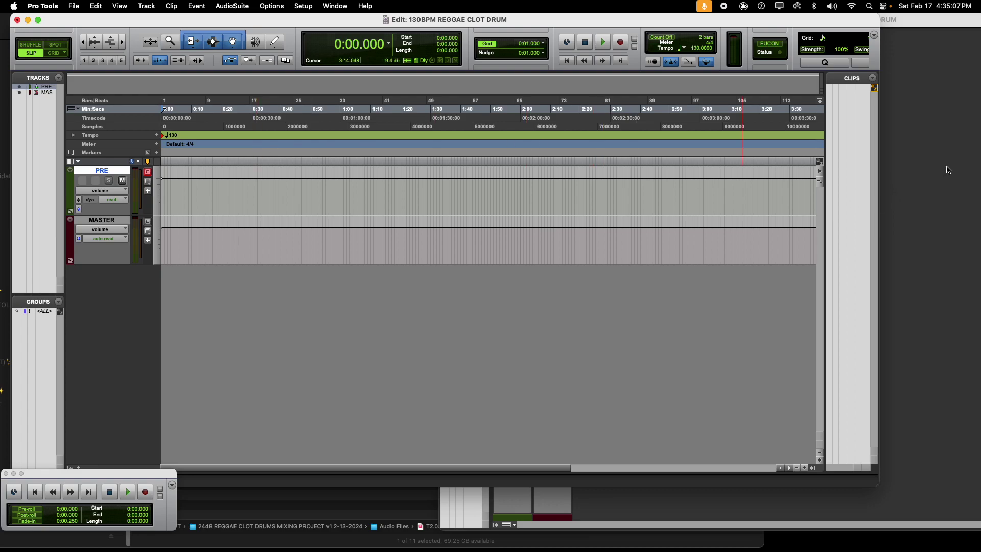
Remove the channel strip plug-in from the first insert of both the PRE and MASTER tracks in the Mix window.
key(super+equal)
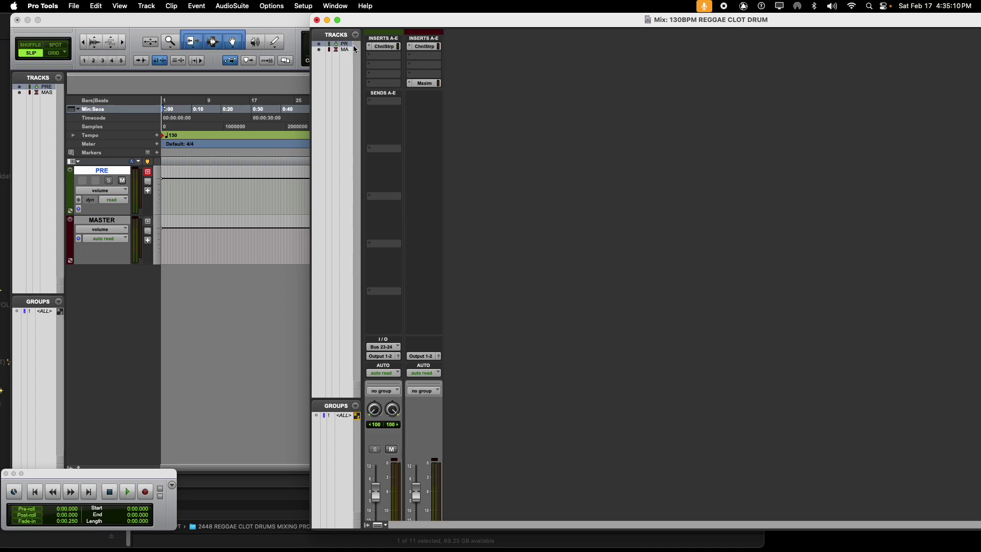
click(370, 46)
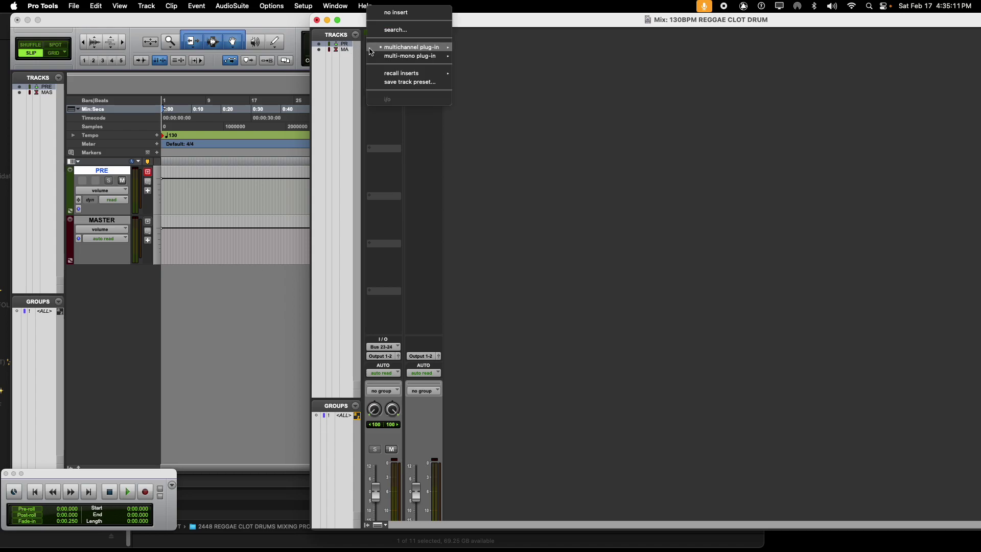
click(380, 17)
scroll(375, 318, down, 5)
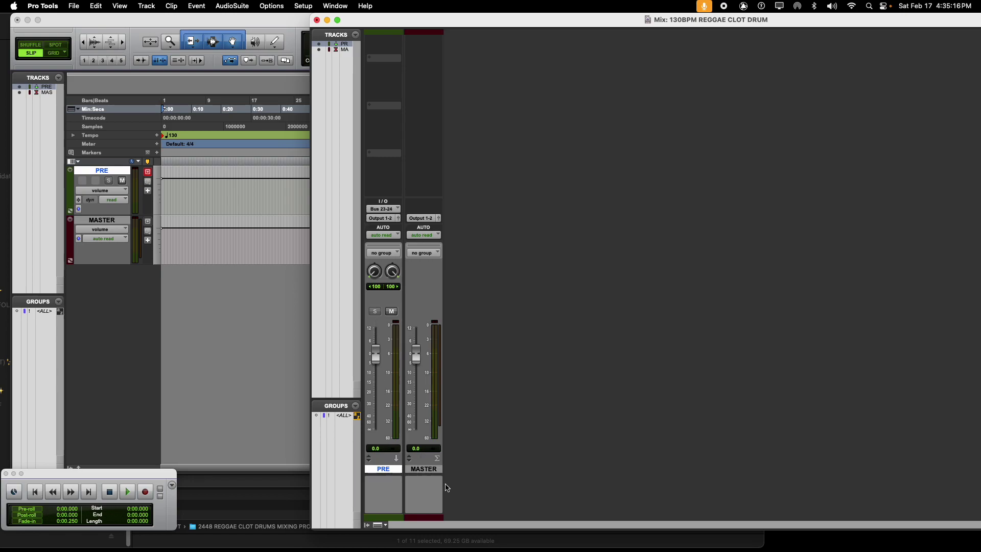
scroll(427, 284, up, 5)
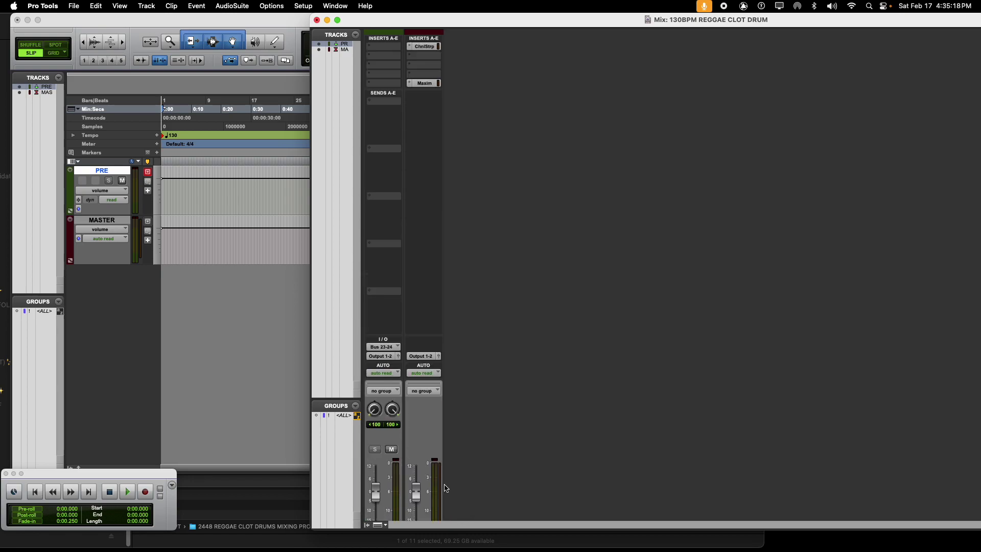
click(408, 48)
click(421, 16)
Inspect the threshold and ceiling settings of the Maxim limiter on the MASTER track and close the plug-in.
click(426, 83)
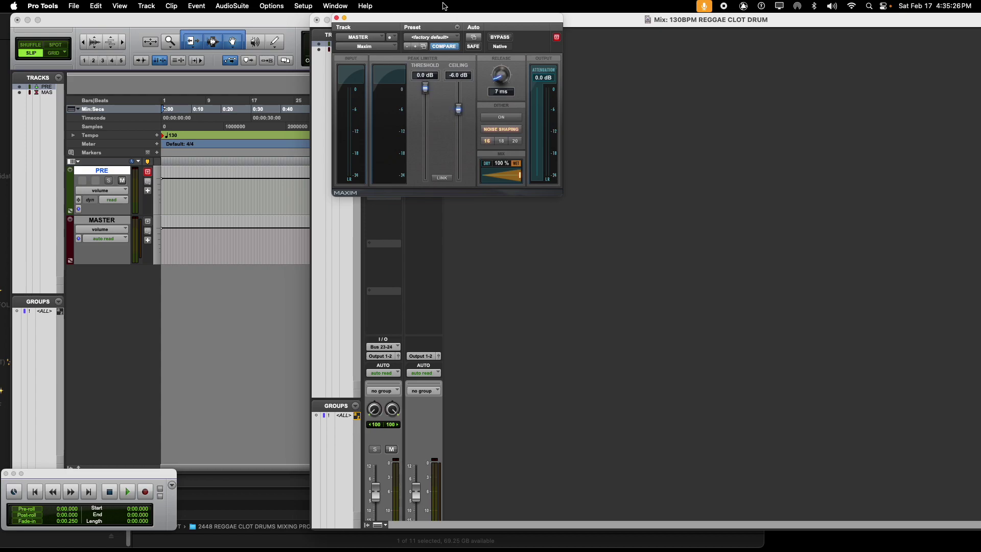
drag(438, 25, 715, 117)
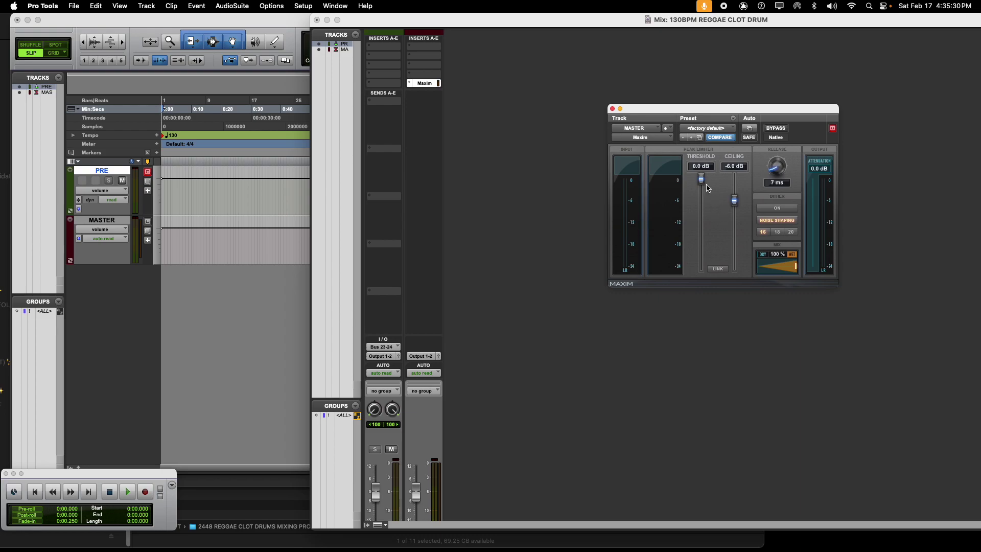
click(613, 109)
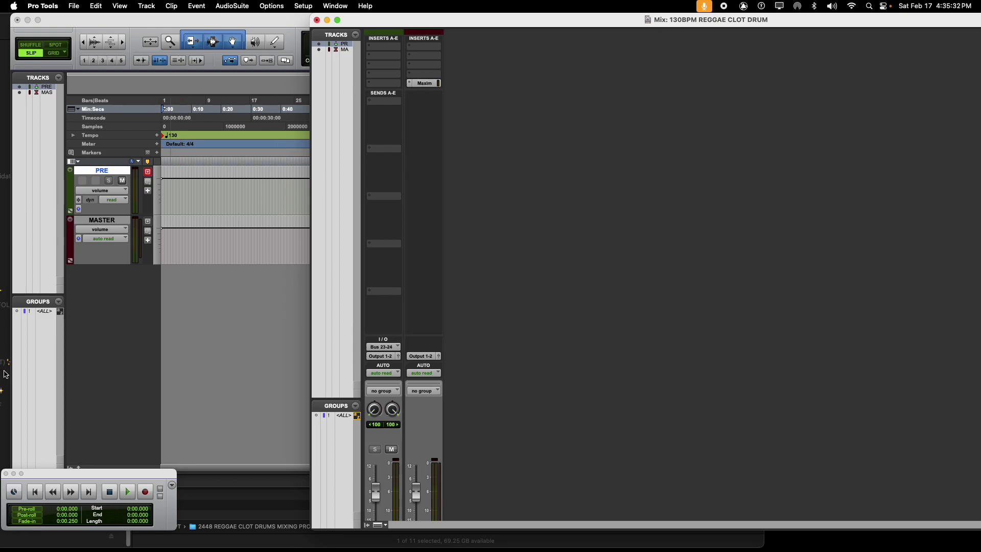
Import all the drum WAV files as copies into the session's Audio Files folder, placing them on new tracks at session start.
click(130, 315)
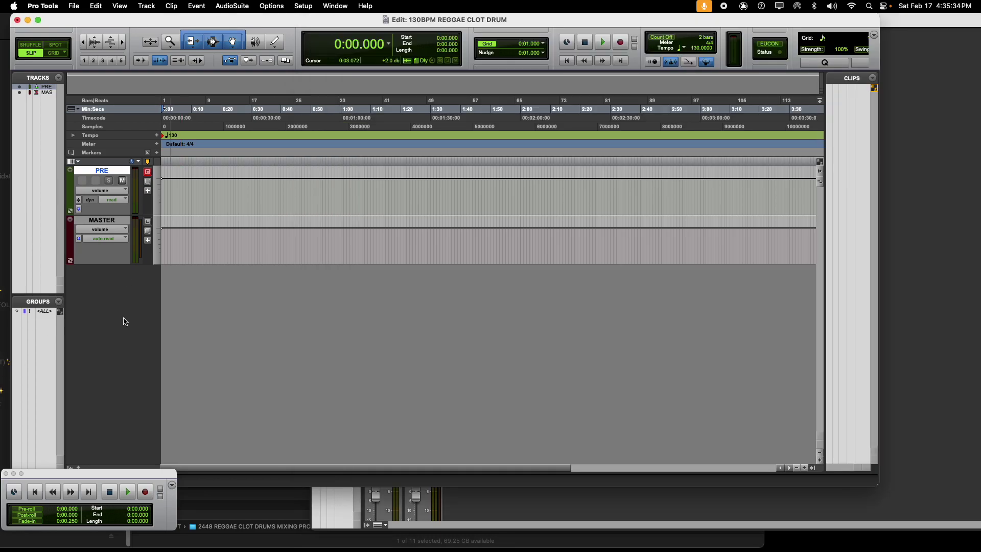
key(super+shift+i)
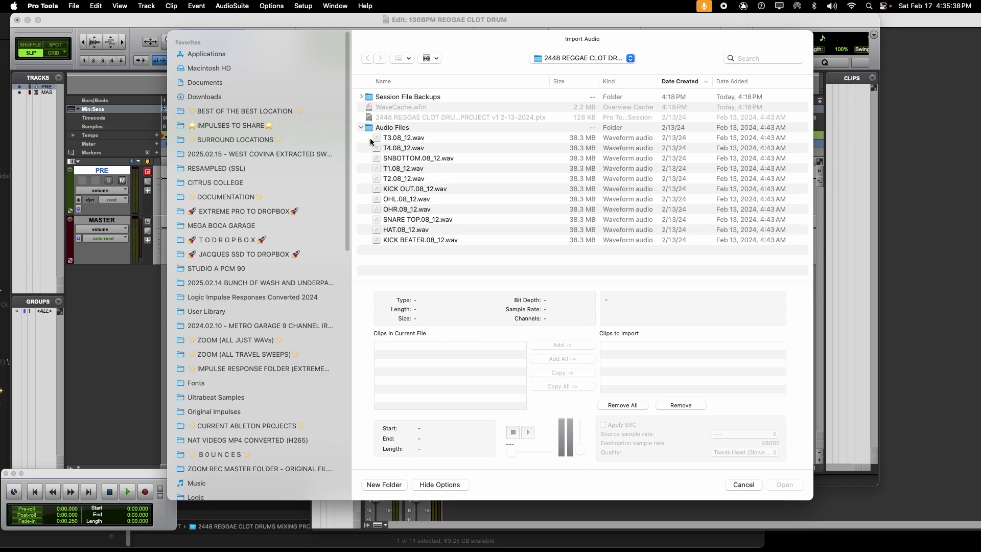
drag(371, 141, 404, 276)
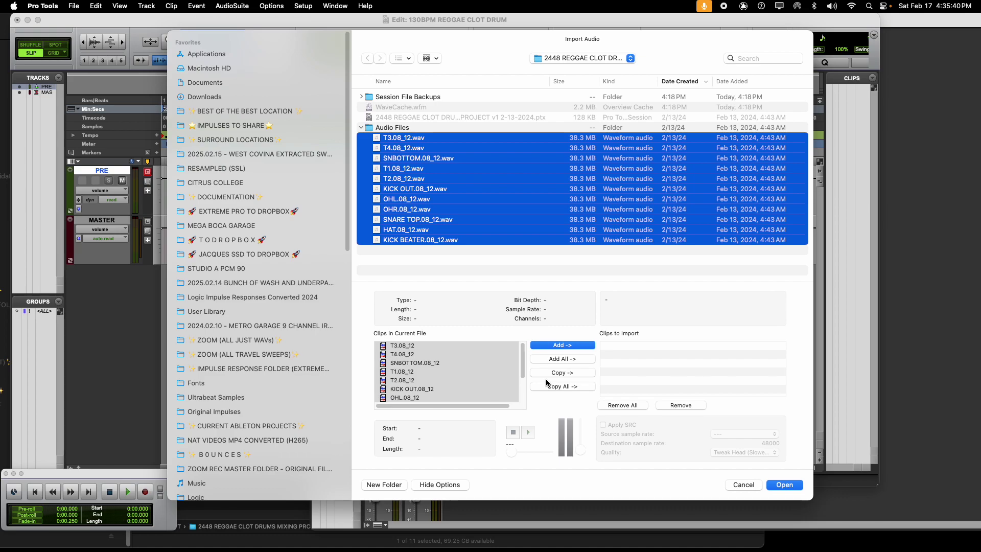
click(548, 386)
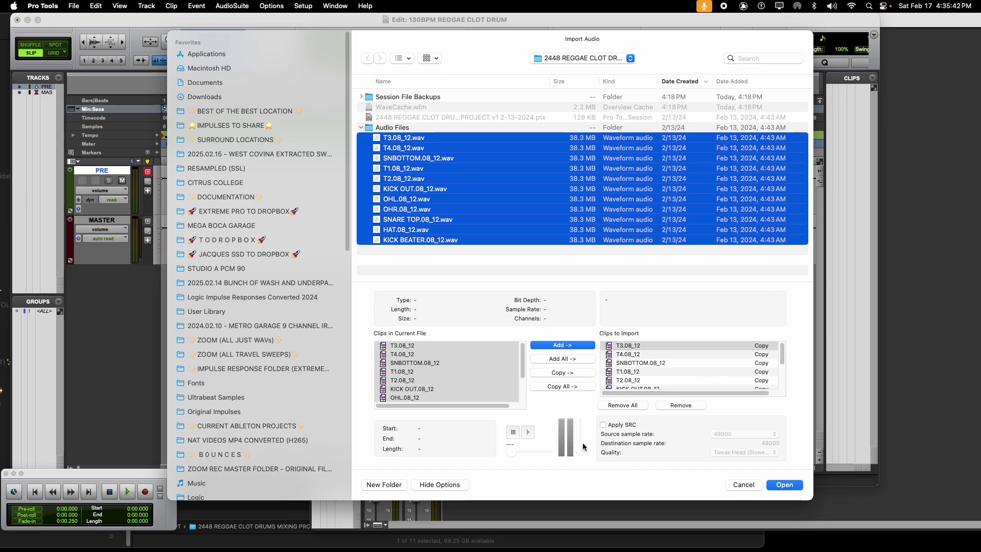
click(783, 483)
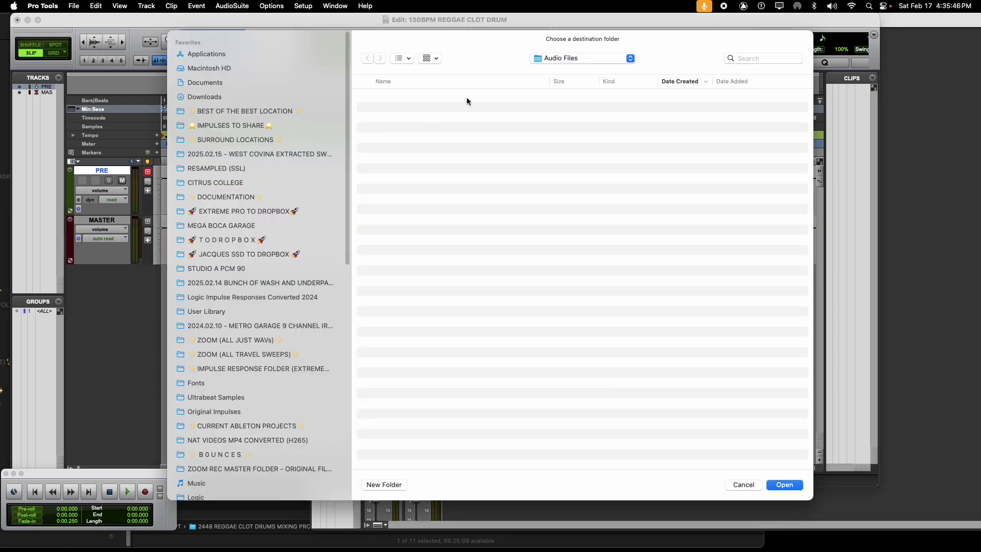
click(784, 484)
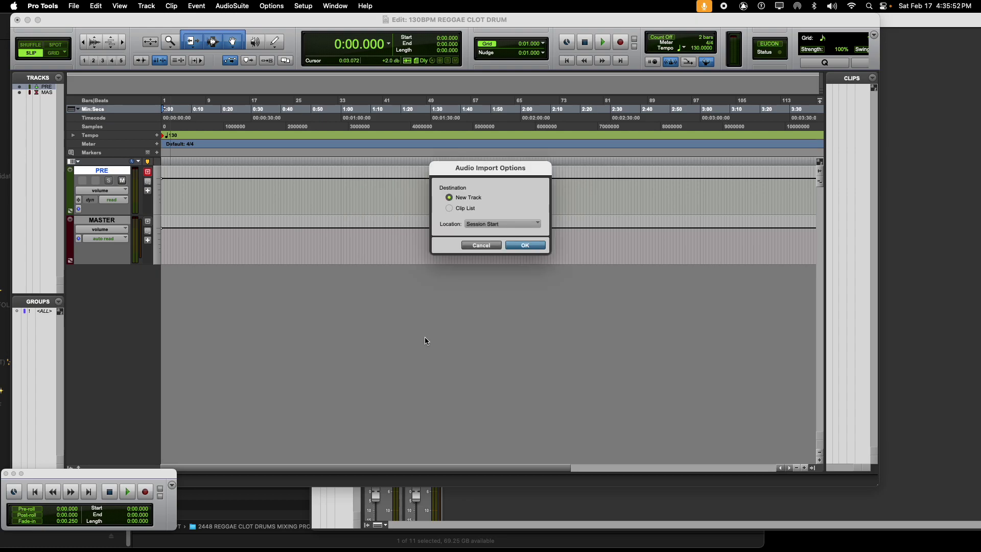
key(Return)
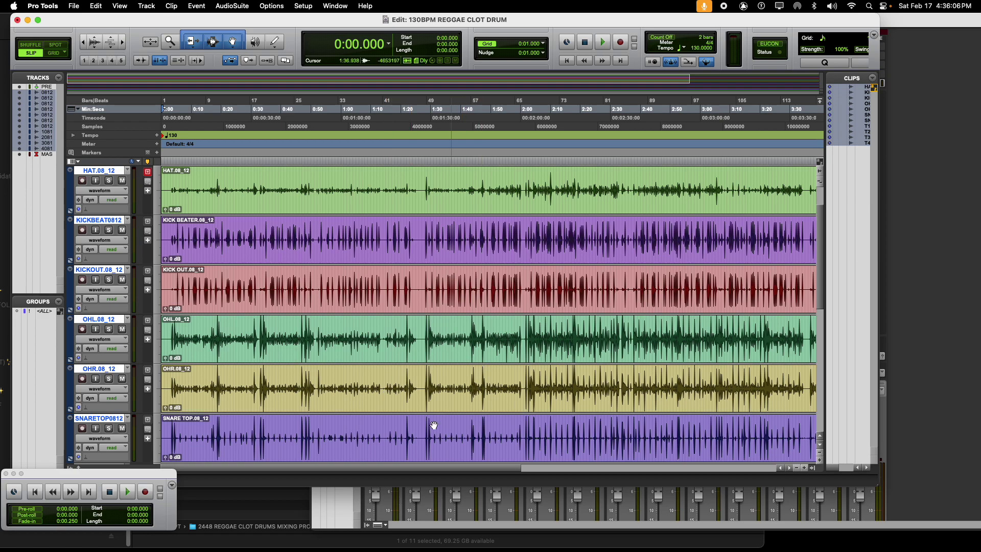
Place the edit cursor near the five-second mark and examine the first drum hits across the imported tracks.
key(F5)
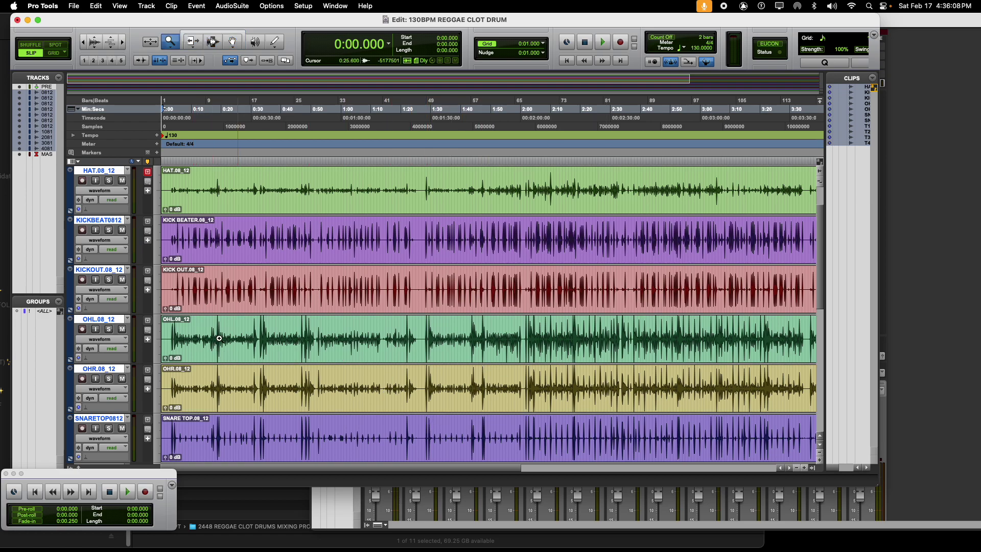
click(205, 31)
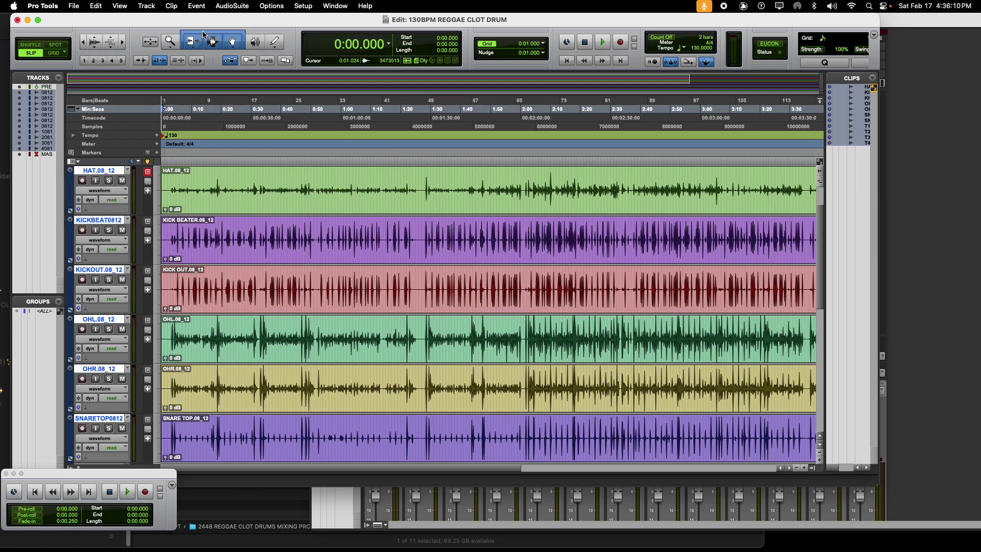
click(176, 109)
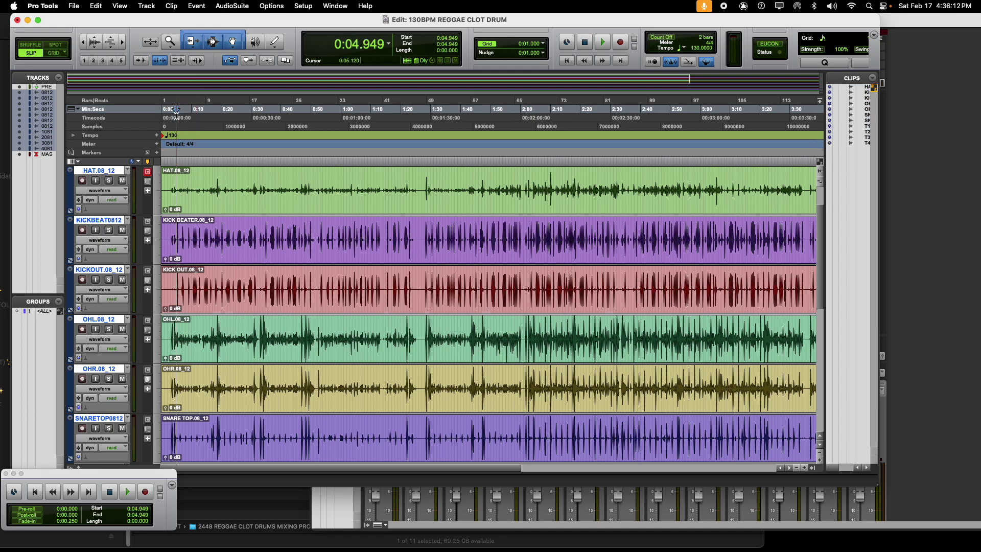
scroll(184, 118, down, 3)
scroll(185, 118, up, 4)
scroll(185, 117, up, 3)
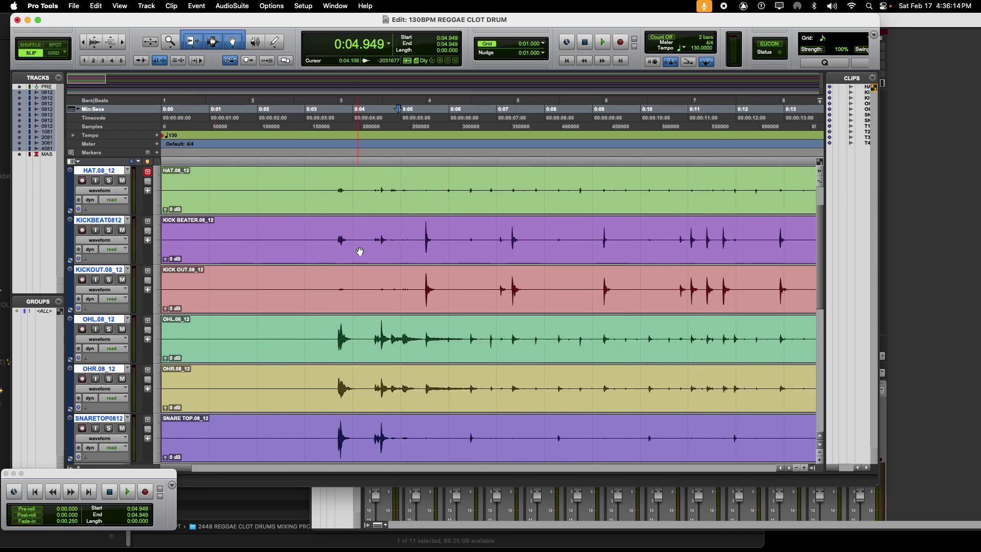
scroll(362, 252, down, 5)
drag(165, 259, 158, 325)
scroll(159, 357, up, 3)
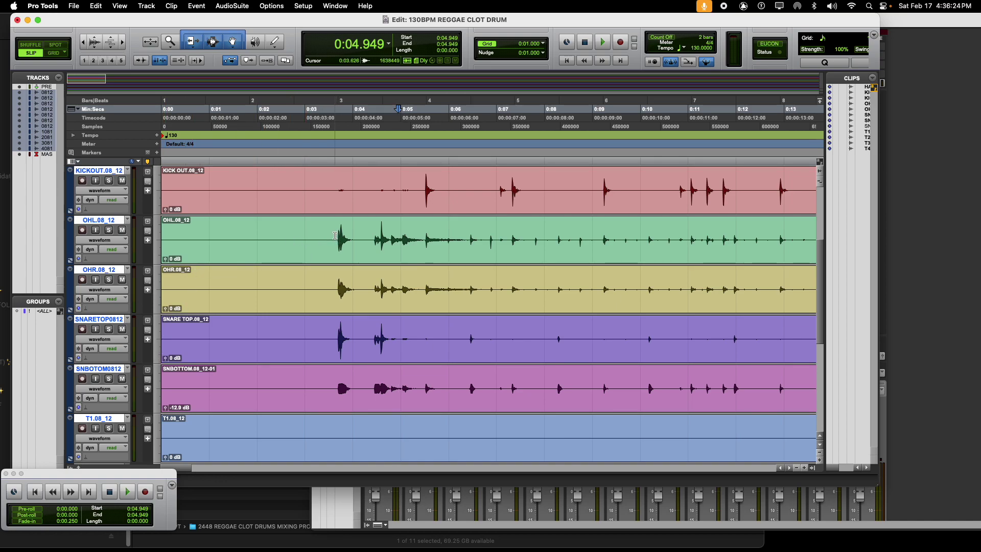
Select the opening hits on the OHL and OHR tracks and examine both overhead waveforms in detail and over the full song.
drag(310, 233, 496, 303)
key(super+])
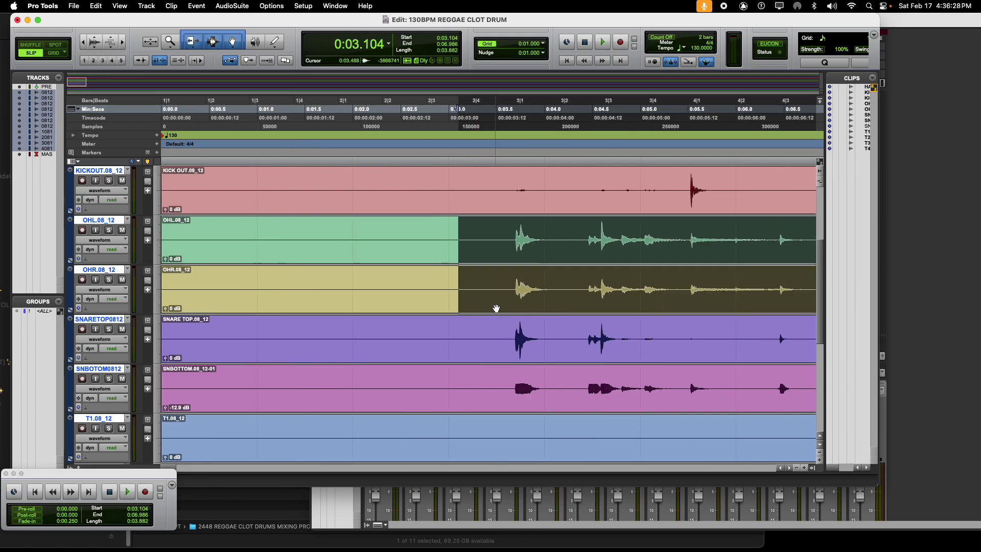
key(super+])
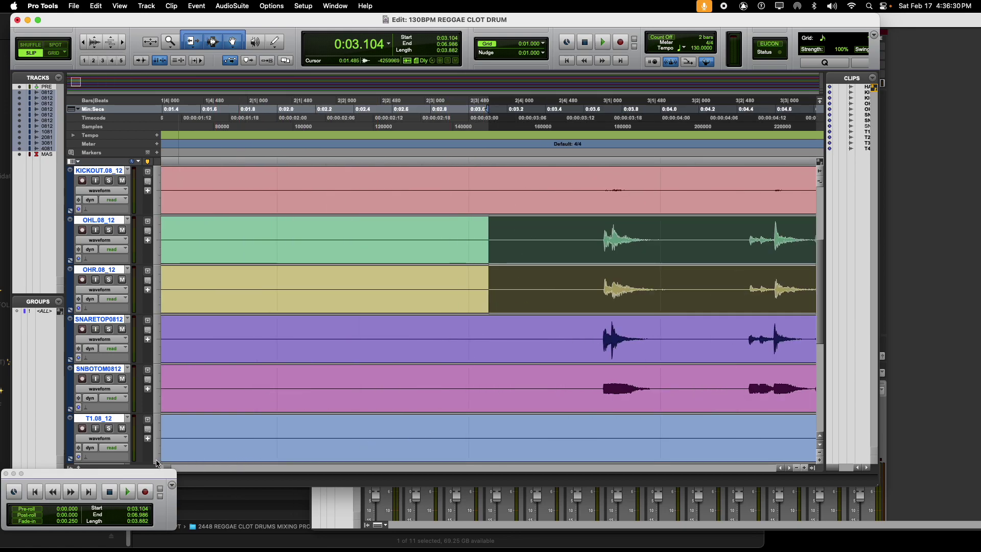
drag(166, 467, 170, 465)
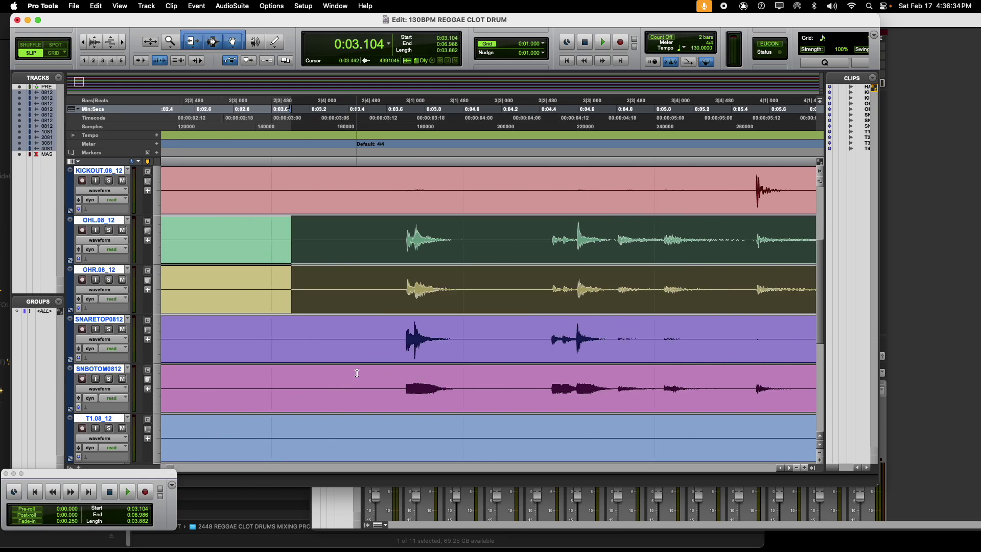
key(super+])
key(super+])
key(super+])
key(super+])
key(super+[)
key(super+[)
key(super+[)
key(super+[)
key(super+[)
key(super+[)
key(super+[)
key(super+[)
key(super+[)
key(super+[)
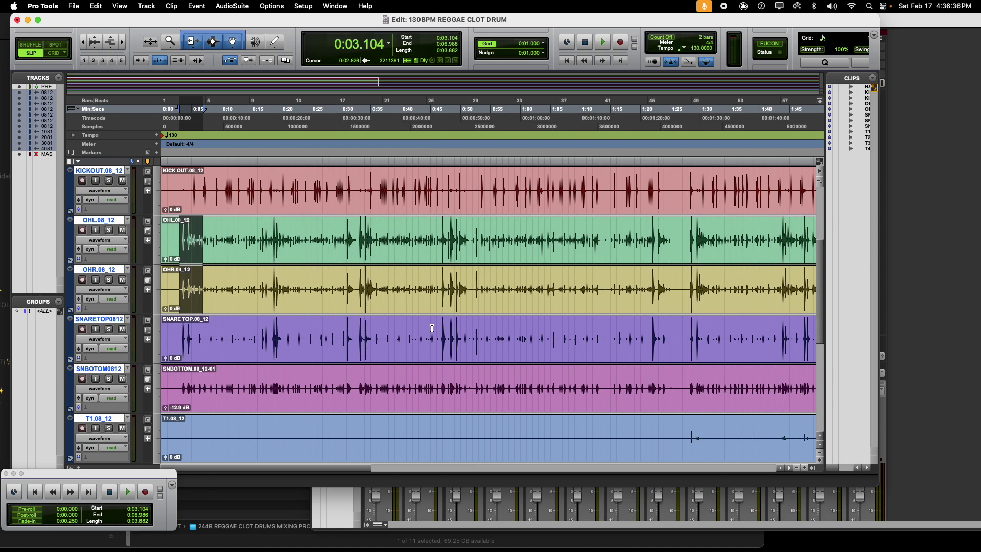
key(super+[)
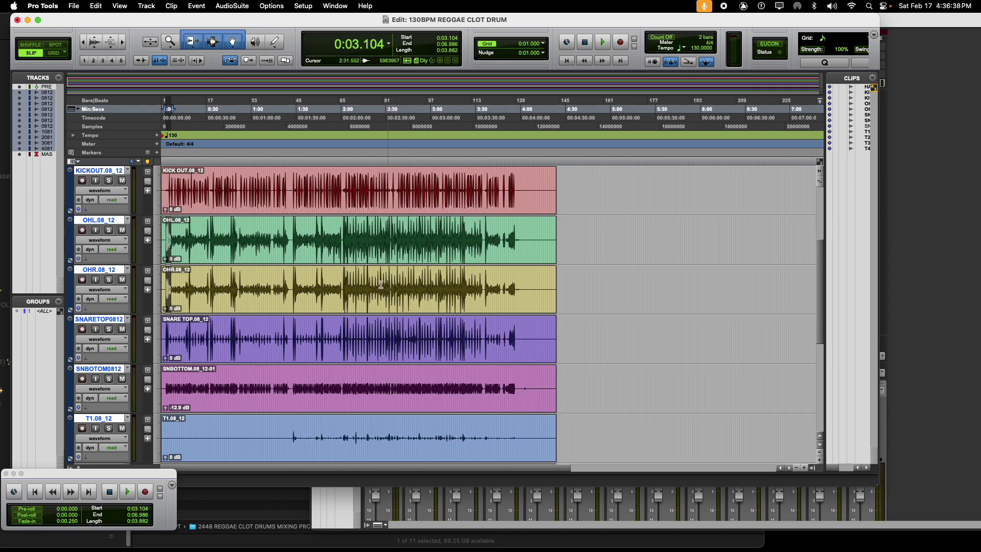
In the Mix window, pan the OHL track 63 left and the OHR track 63 right.
key(super+equal)
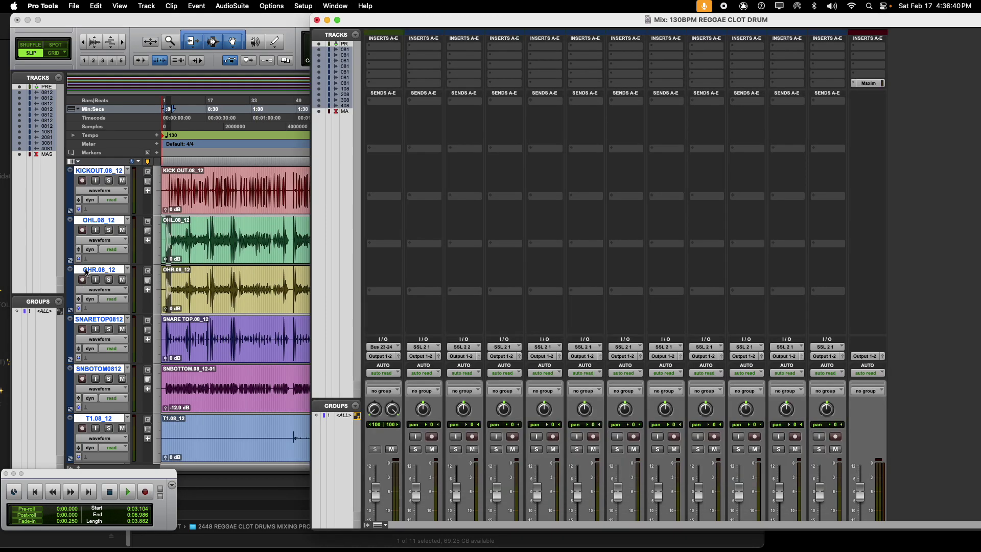
scroll(488, 252, down, 5)
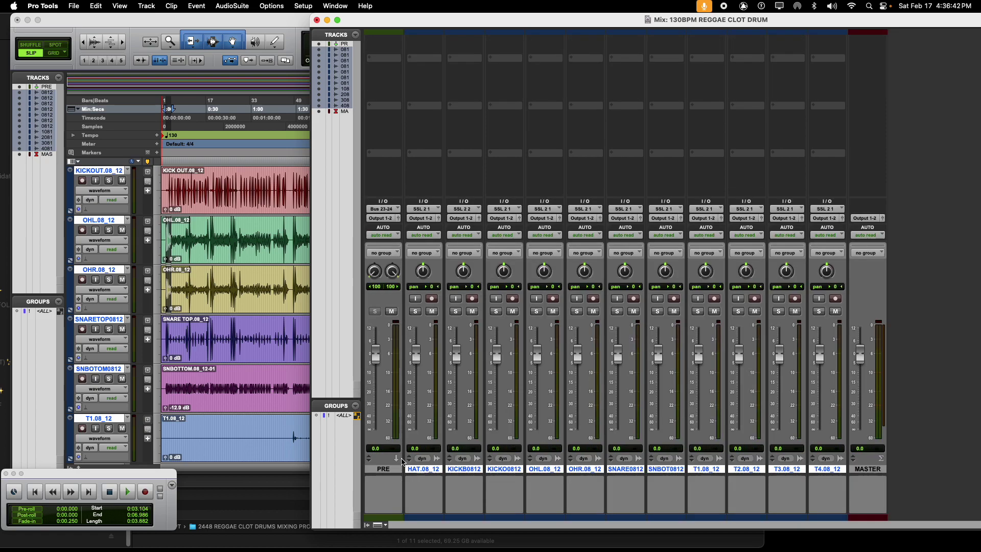
click(384, 469)
click(547, 469)
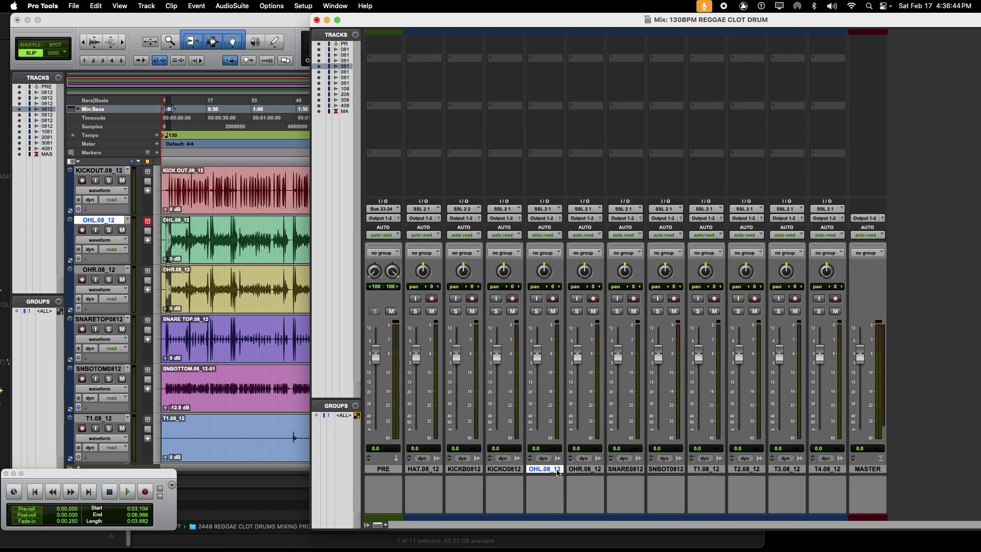
shift+click(583, 469)
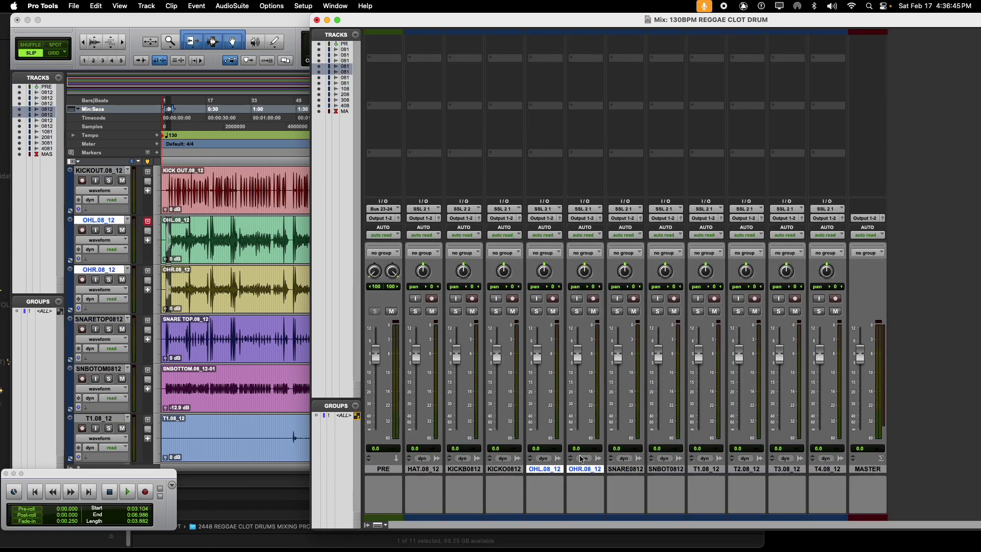
click(498, 471)
click(543, 469)
drag(546, 270, 589, 246)
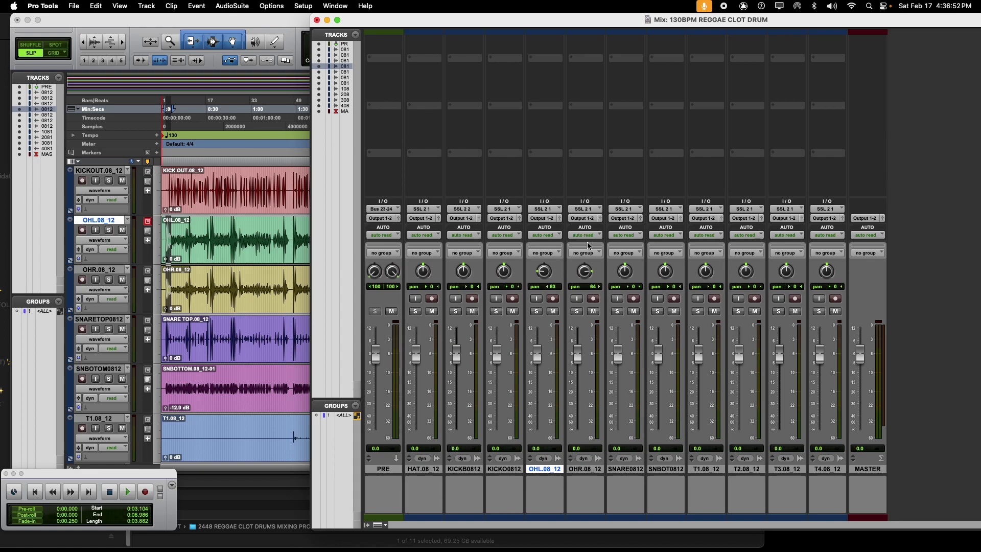
Create a Mix/Edit group named OH from the OHL and OHR tracks and pull their linked faders down to minus infinity.
click(585, 475)
shift+click(546, 473)
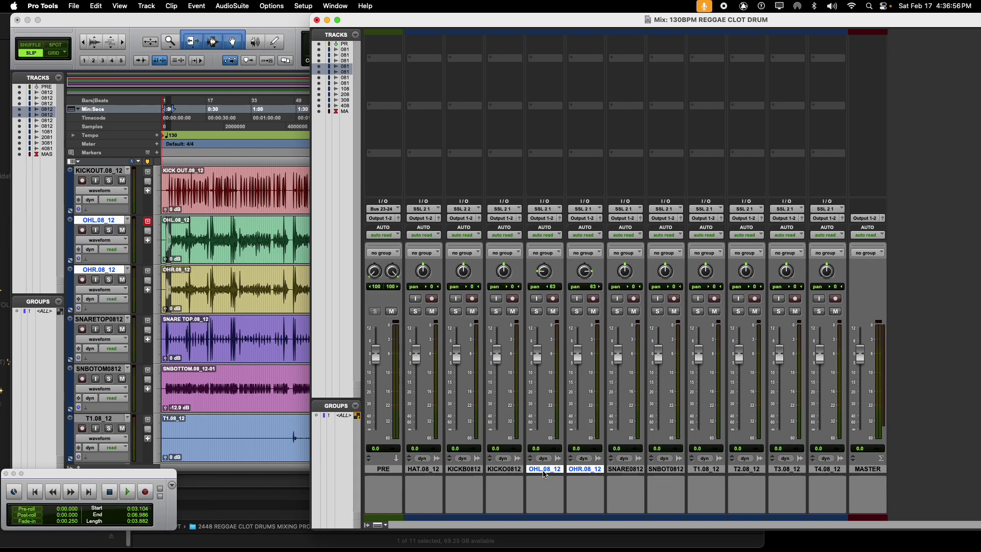
key(super+g)
text(OH)
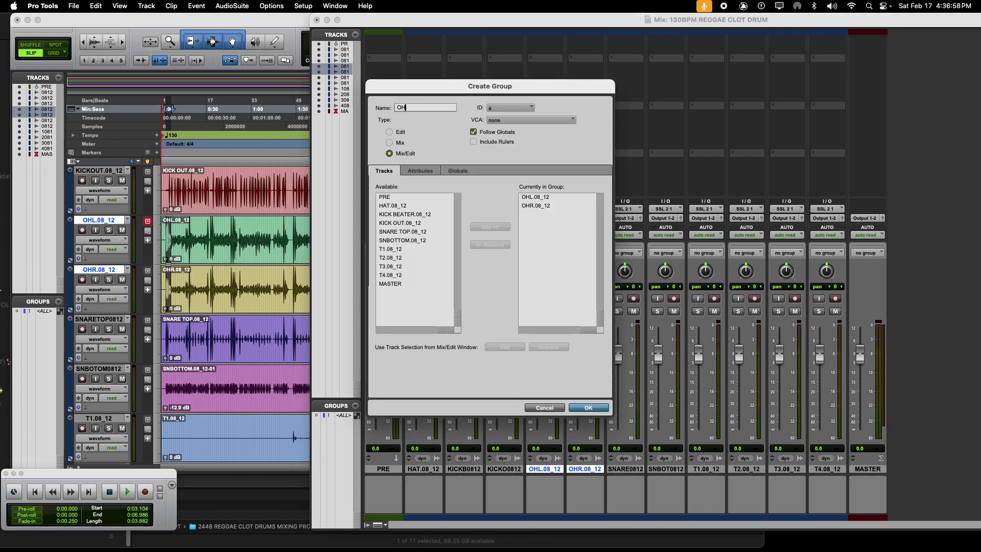
key(Return)
drag(574, 356, 576, 432)
Rename the snare top track as topSN and the snare bottom track as BOTsn.
click(625, 470)
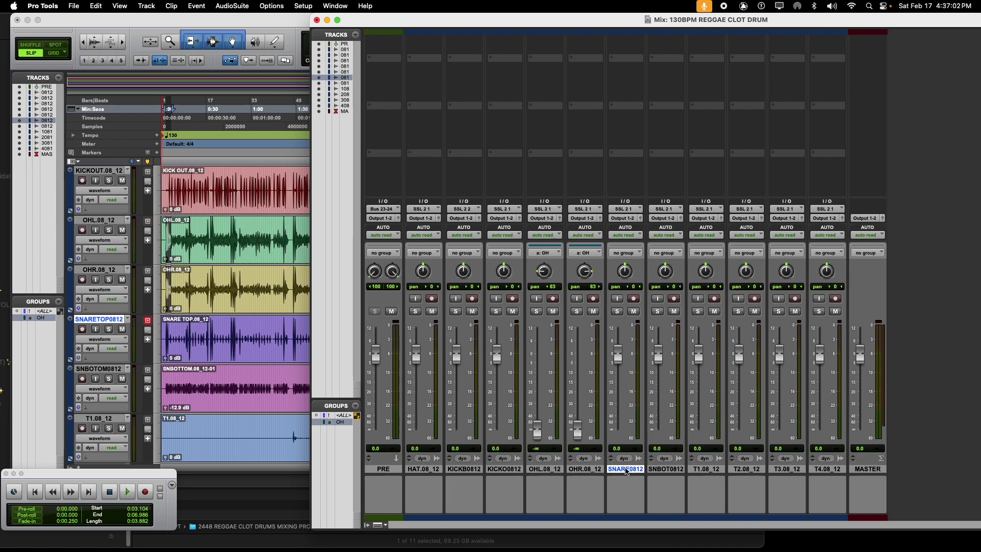
double_click(639, 470)
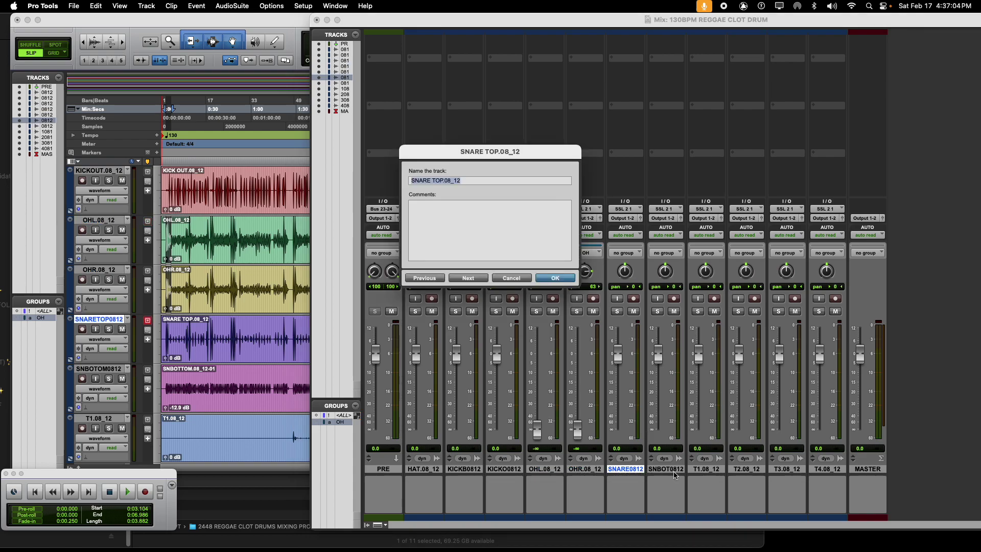
text(topSN)
key(Return)
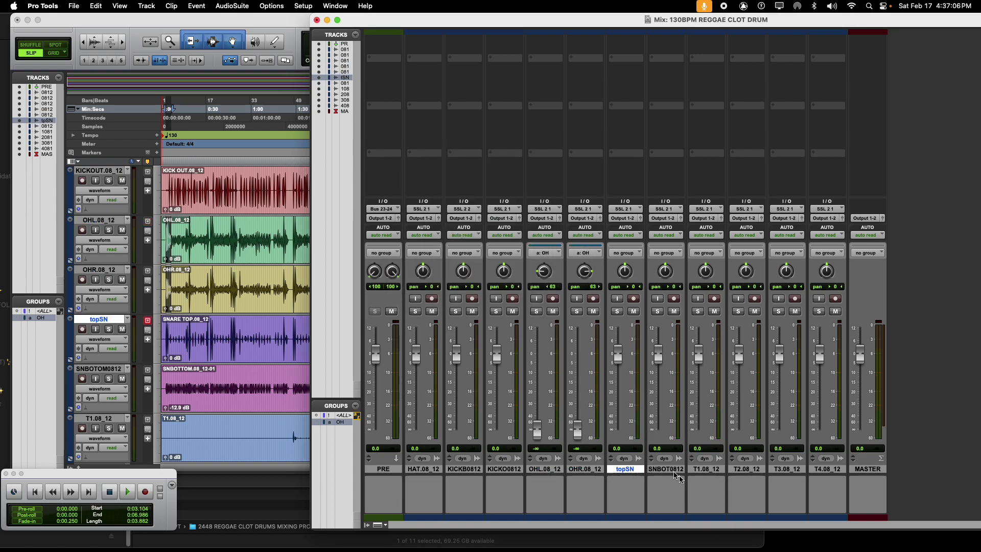
double_click(665, 470)
text(BOTsn)
key(Return)
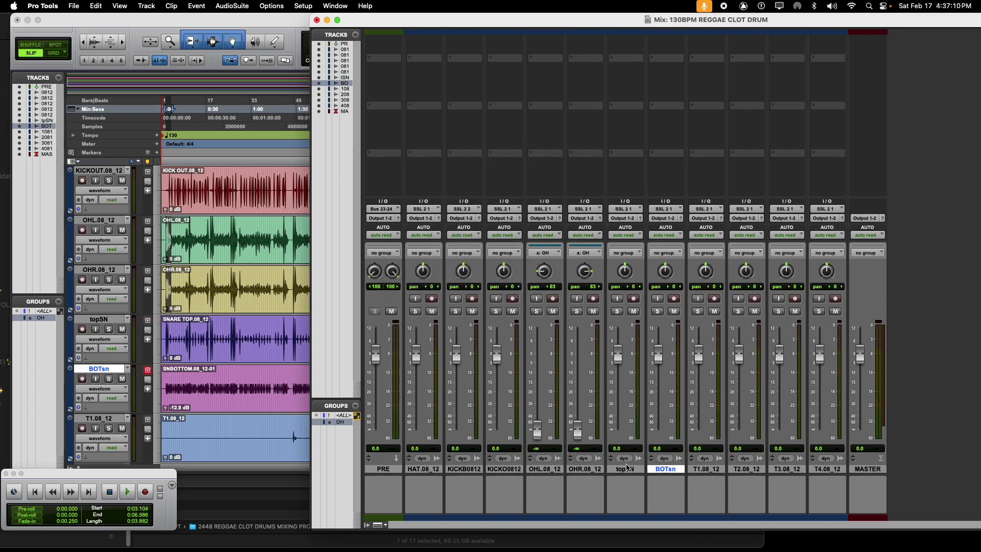
Create a Mix/Edit group named SNARNE from the topSN and BOTsn tracks.
shift+click(626, 469)
key(super+g)
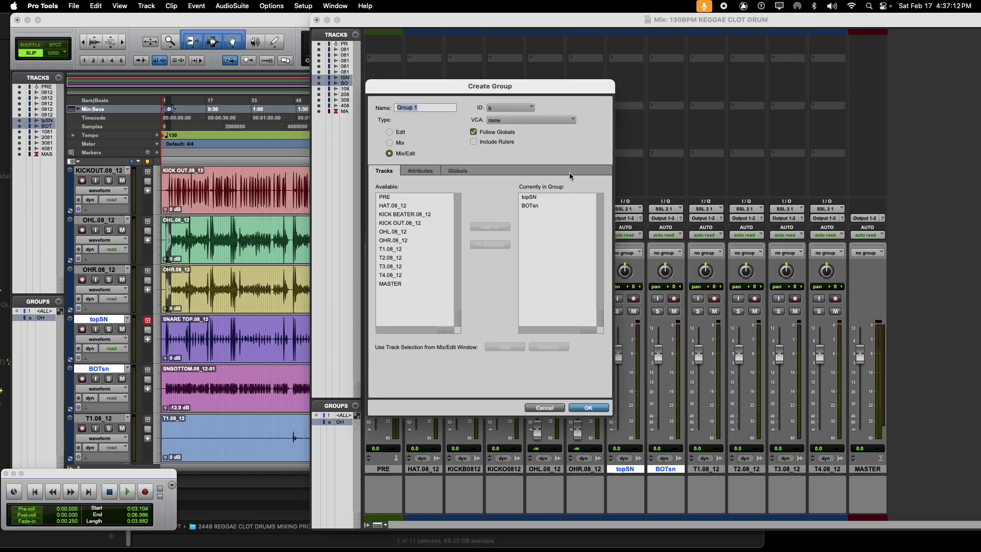
text(SNARNE)
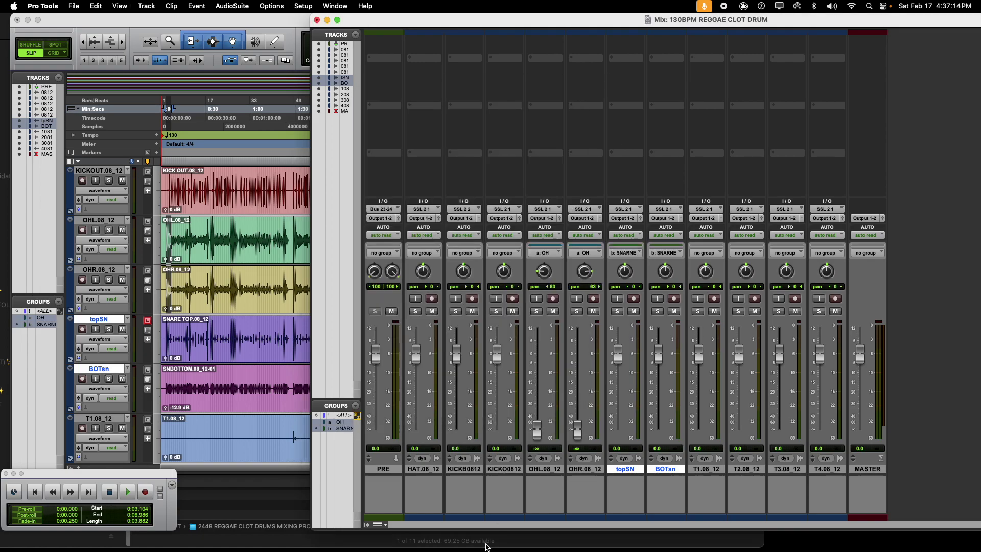
Create a Mix/Edit group named KICK from the kick beater and kick out tracks and test their linked faders.
click(460, 470)
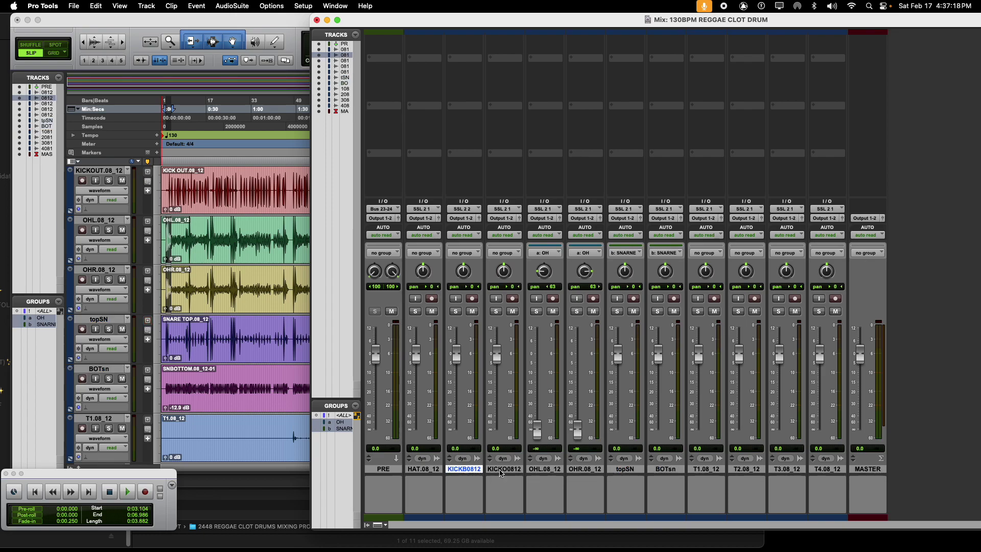
shift+click(502, 470)
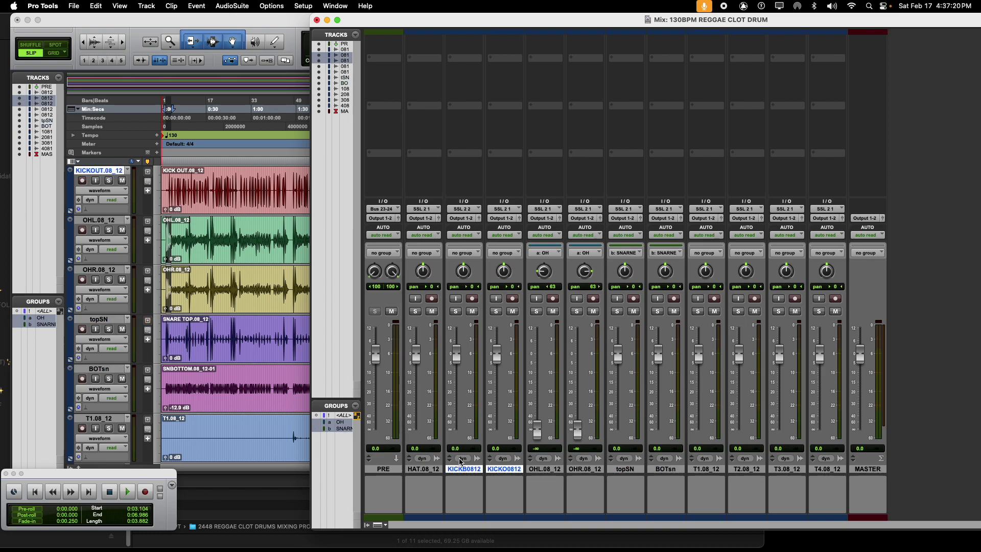
key(super+g)
text(KICK)
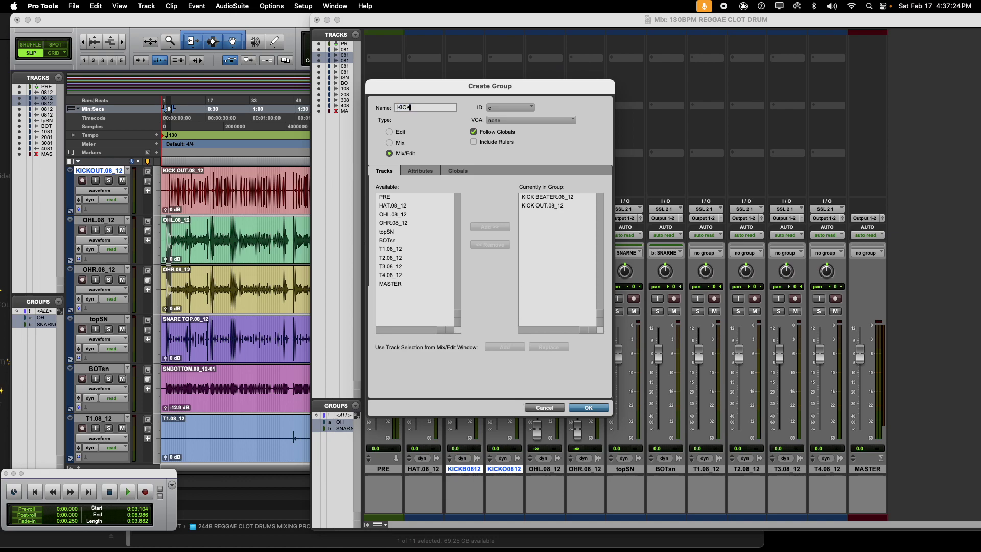
key(Return)
mouse_move(499, 370)
mouse_down()
mouse_move(497, 382)
mouse_move(479, 366)
mouse_move(517, 367)
mouse_move(499, 358)
mouse_up()
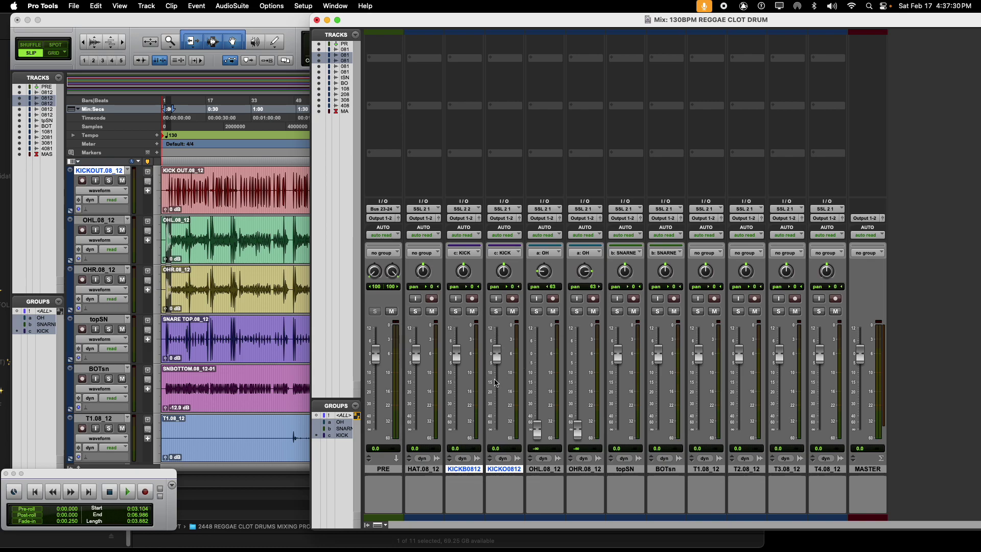
key(KP_Subtract)
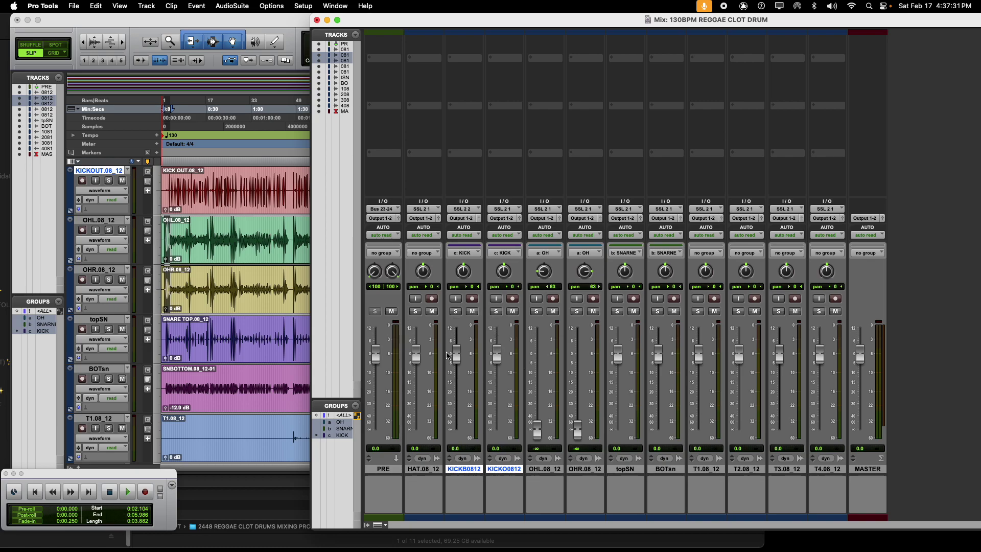
Delete the KICK group in the Edit window and deactivate the OH and SNARNE groups.
click(40, 319)
right_click(47, 321)
click(47, 316)
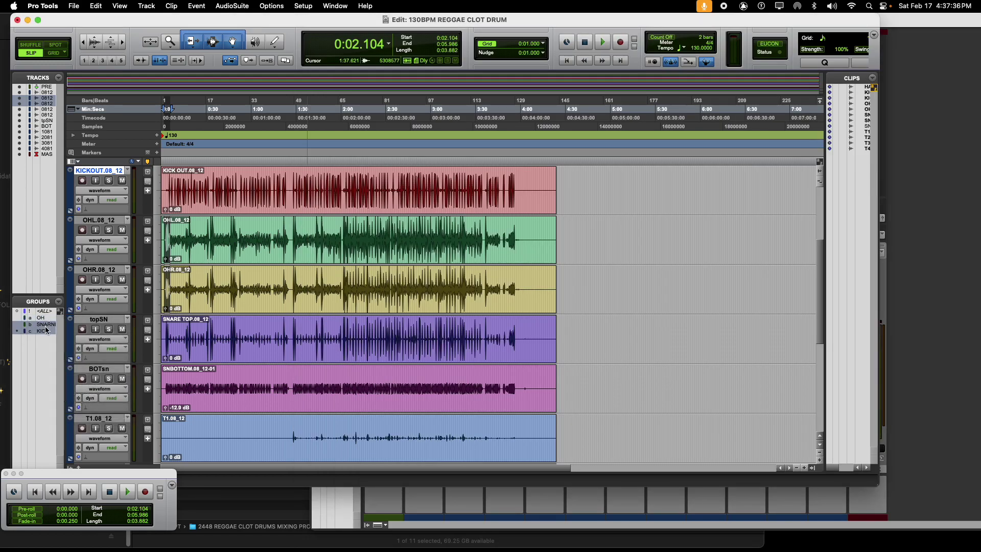
right_click(47, 331)
click(53, 366)
click(582, 237)
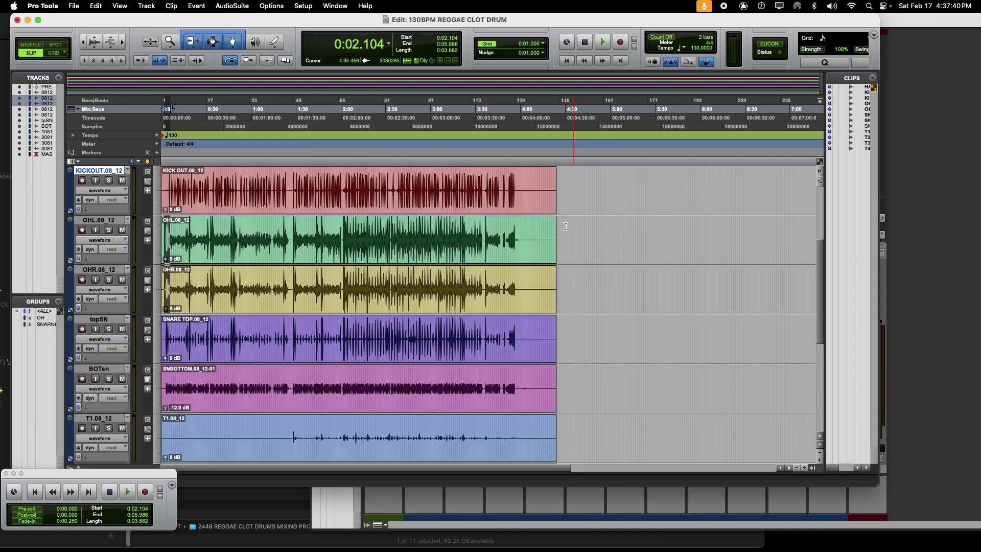
Test the kick out track's fader on its own in the Mix window and reset it to 0 dB.
key(super+equal)
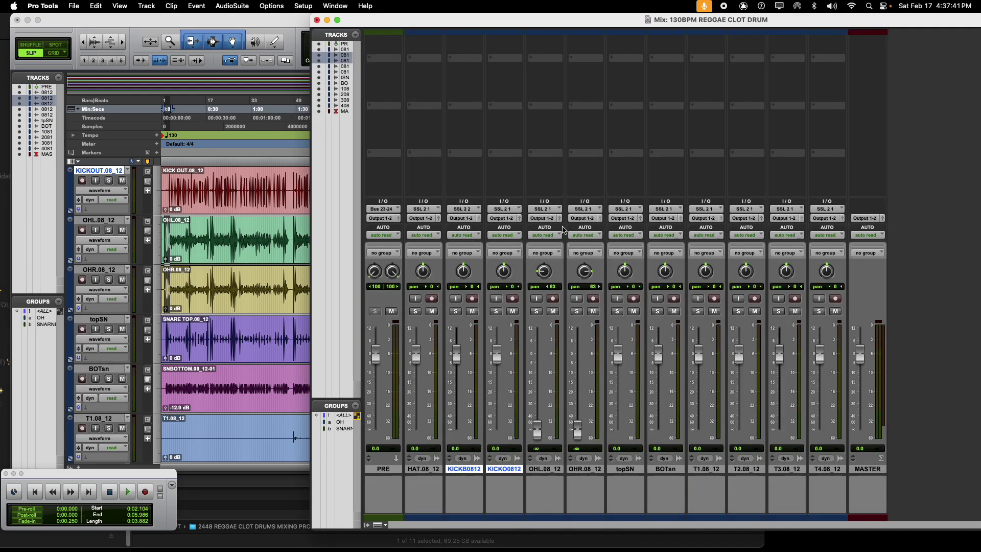
click(543, 470)
click(504, 470)
drag(497, 354, 493, 381)
alt+click(496, 381)
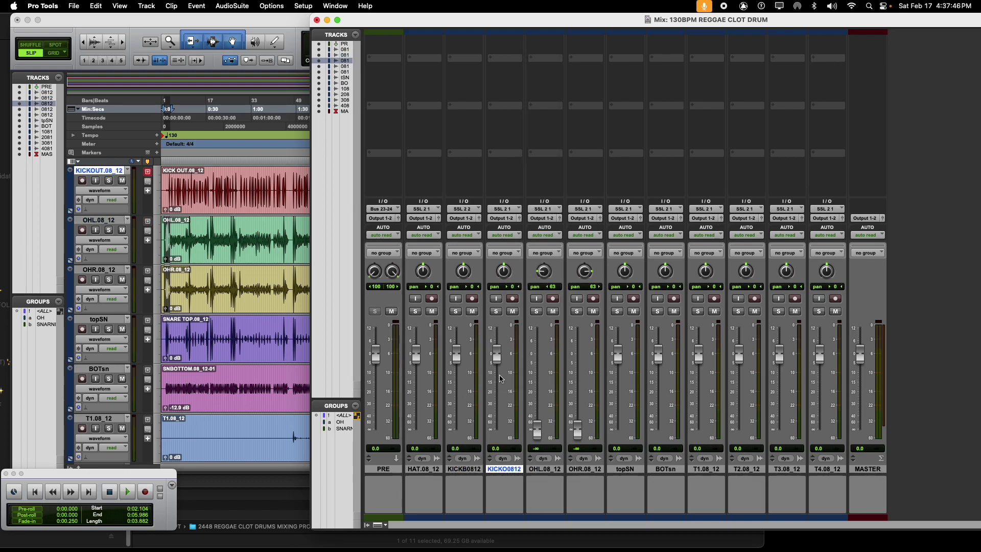
Reorder the mixer channels so the kick tracks come first, HAT follows the overheads, and PRE sits just before MASTER.
shift+click(473, 470)
drag(473, 470, 835, 470)
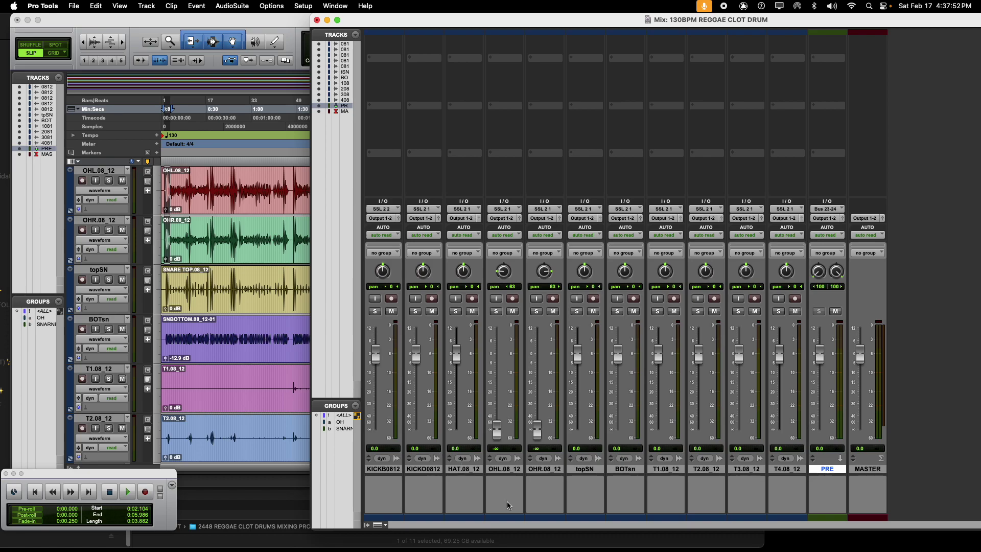
drag(462, 469, 517, 477)
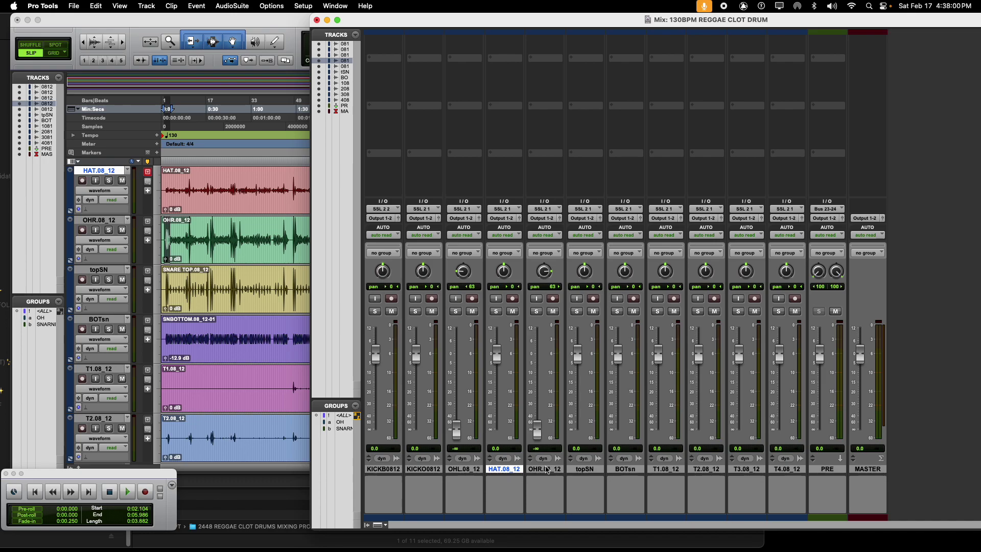
drag(506, 468, 566, 470)
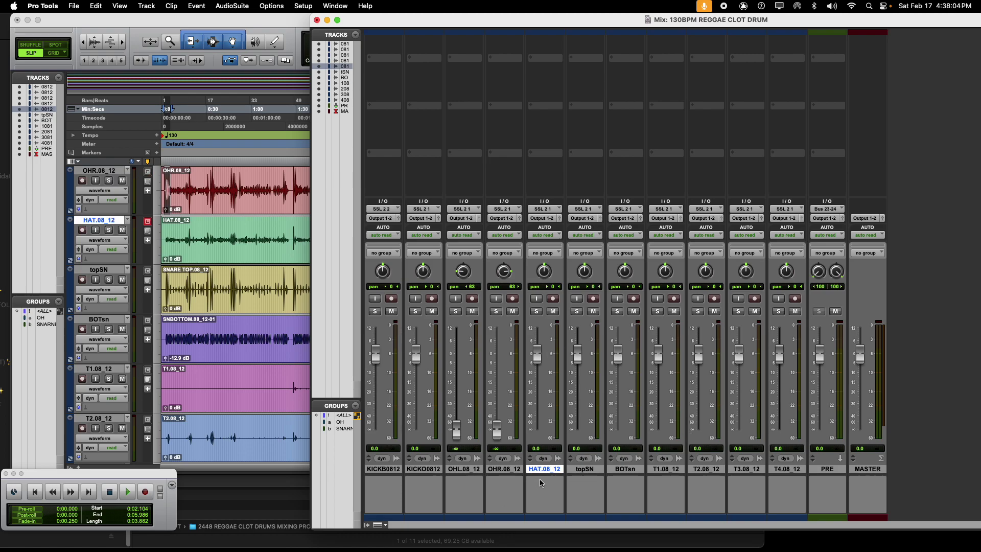
Move the BOTsn channel between the kick beater and kick out channels and select the T1 track.
drag(633, 474, 420, 474)
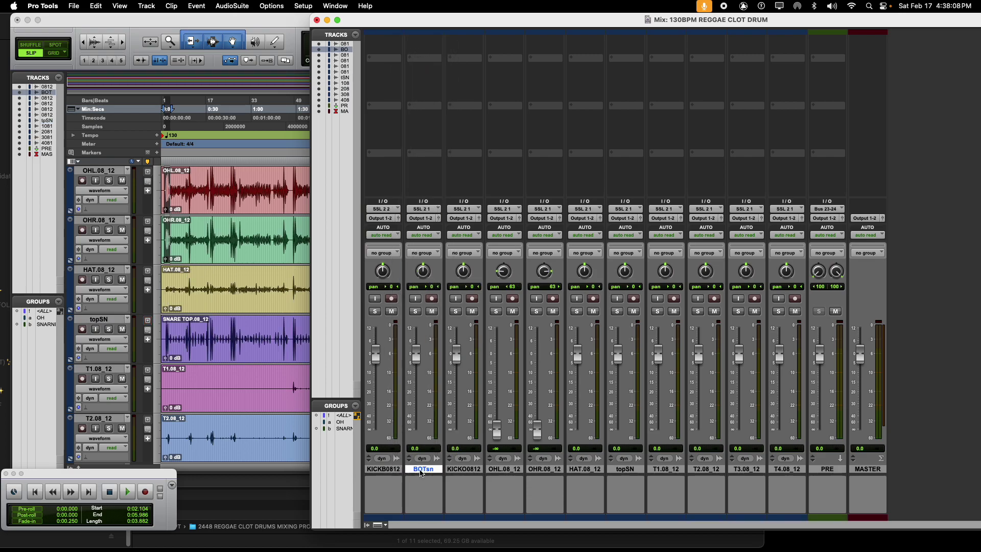
click(662, 471)
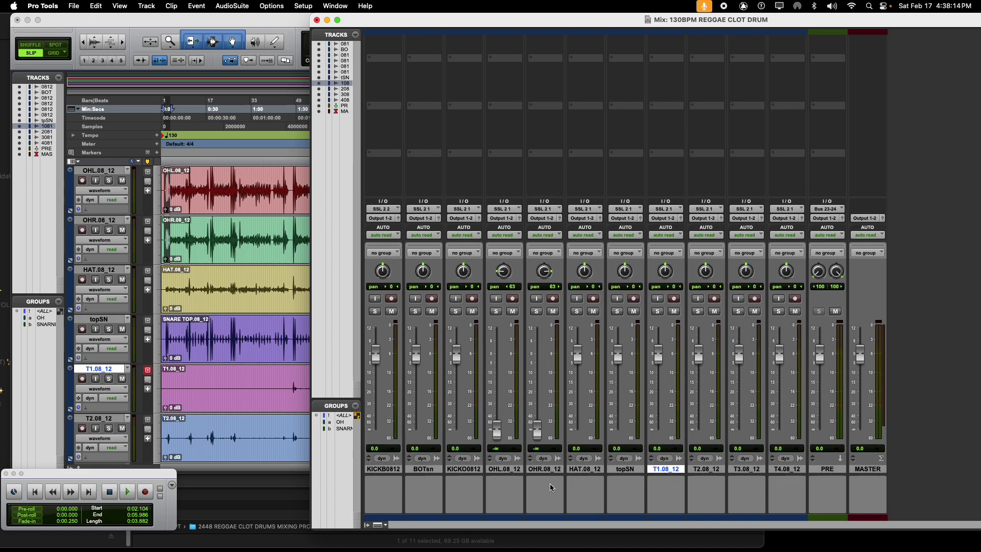
Switch to Finder and open the Downloads folder with its window moved over the mixer.
mouse_move(375, 550)
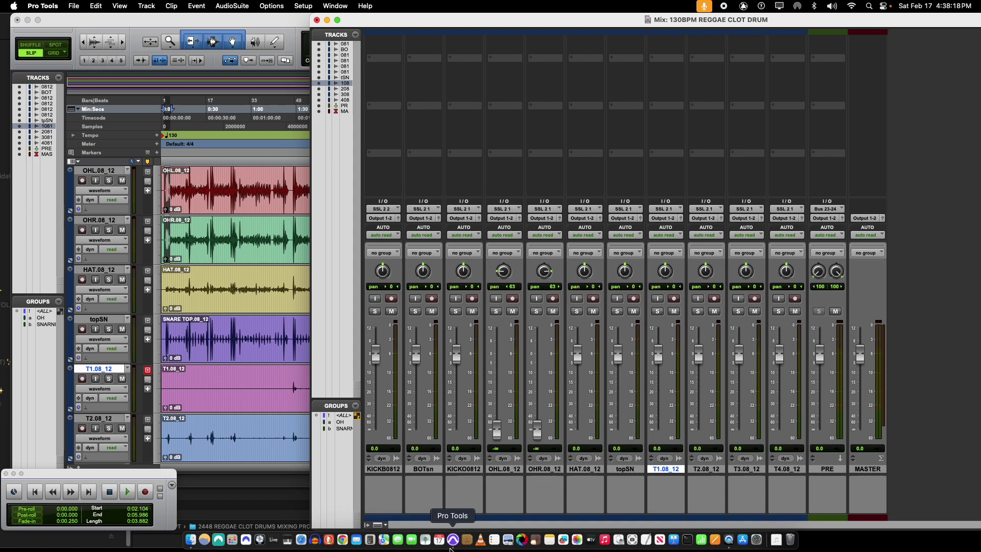
click(190, 540)
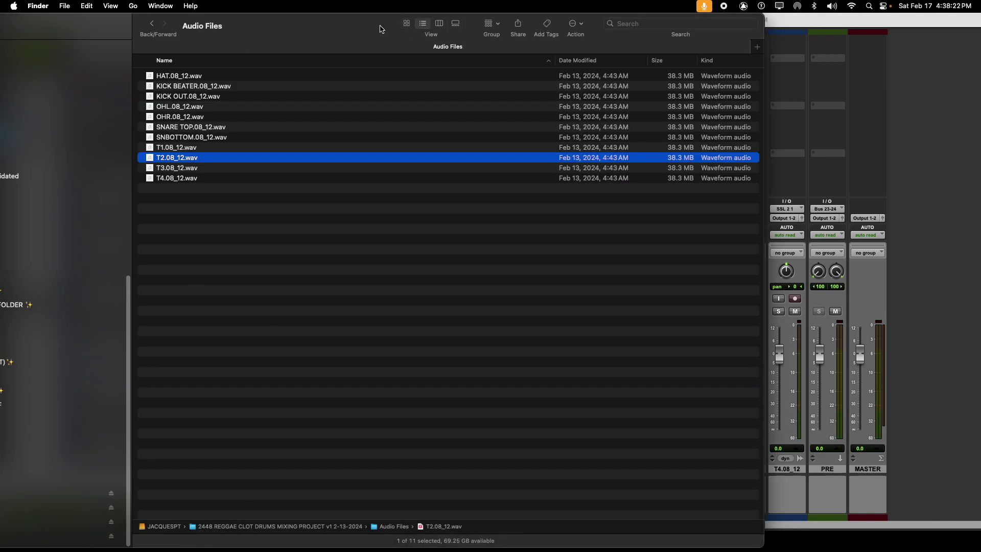
drag(350, 28, 760, 39)
scroll(451, 213, up, 10)
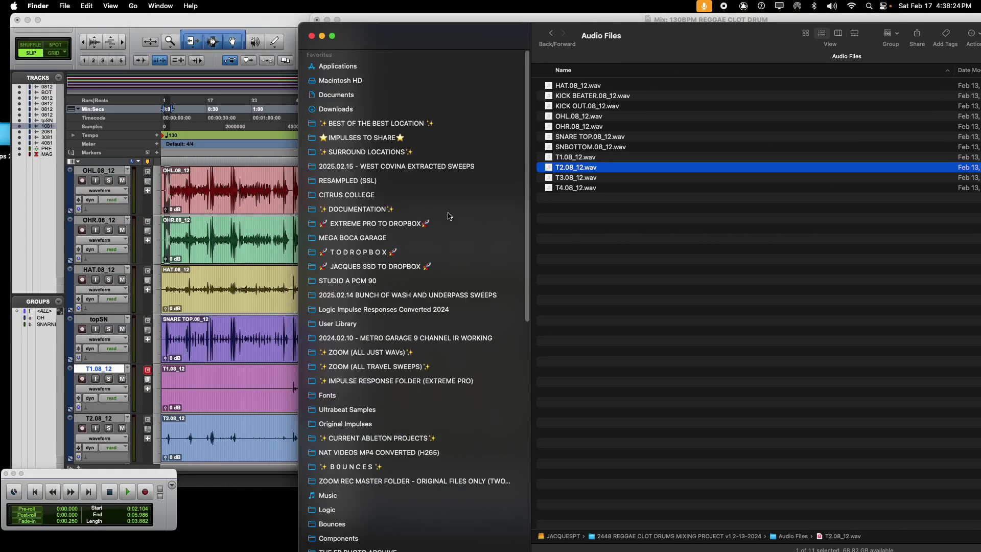
click(354, 110)
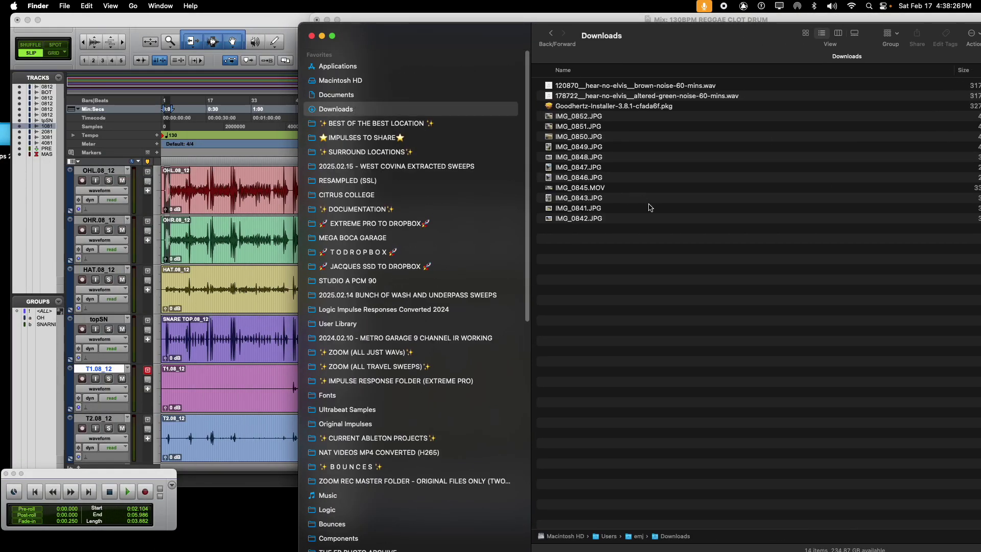
drag(601, 127, 600, 120)
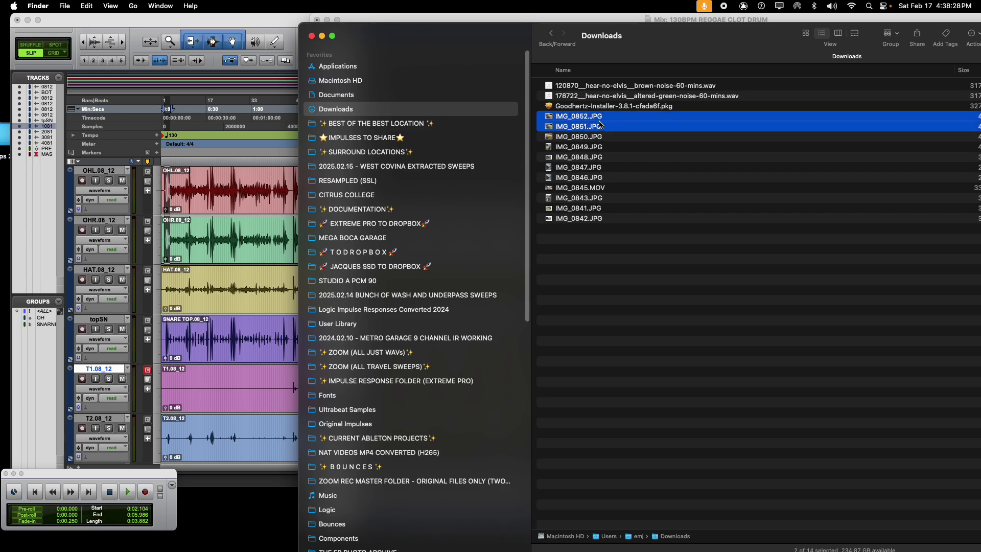
Preview photos in the Downloads folder, including IMG_0851.JPG and IMG_0842.JPG, and close the Finder window.
click(599, 153)
click(598, 125)
key(space)
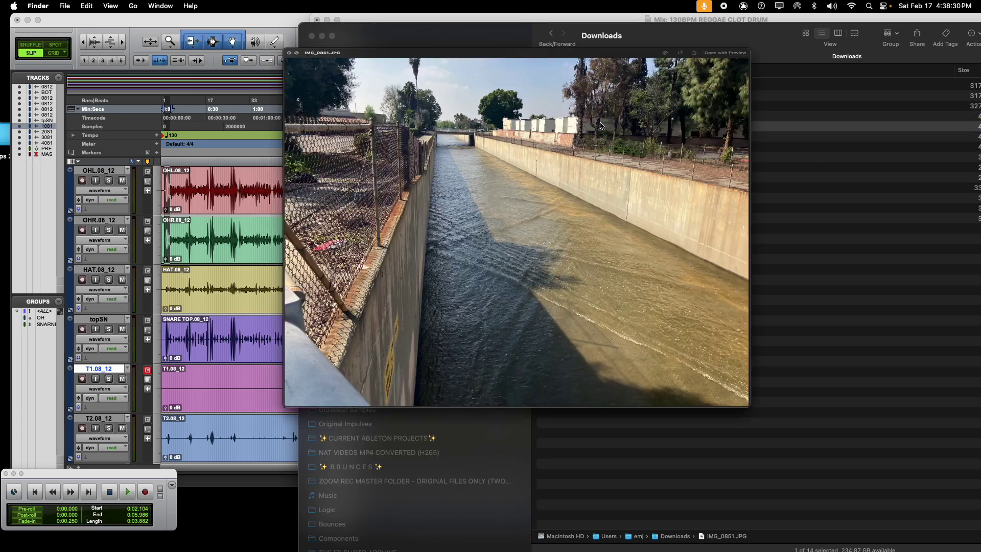
key(space)
click(645, 199)
key(space)
key(space)
click(649, 220)
key(space)
key(space)
key(super+space)
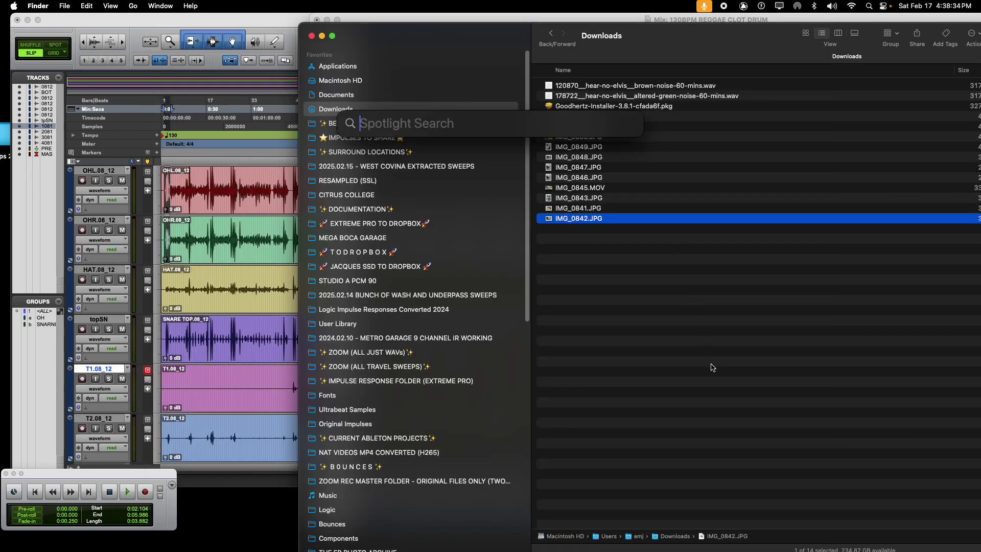
click(712, 367)
key(super+w)
key(super+w)
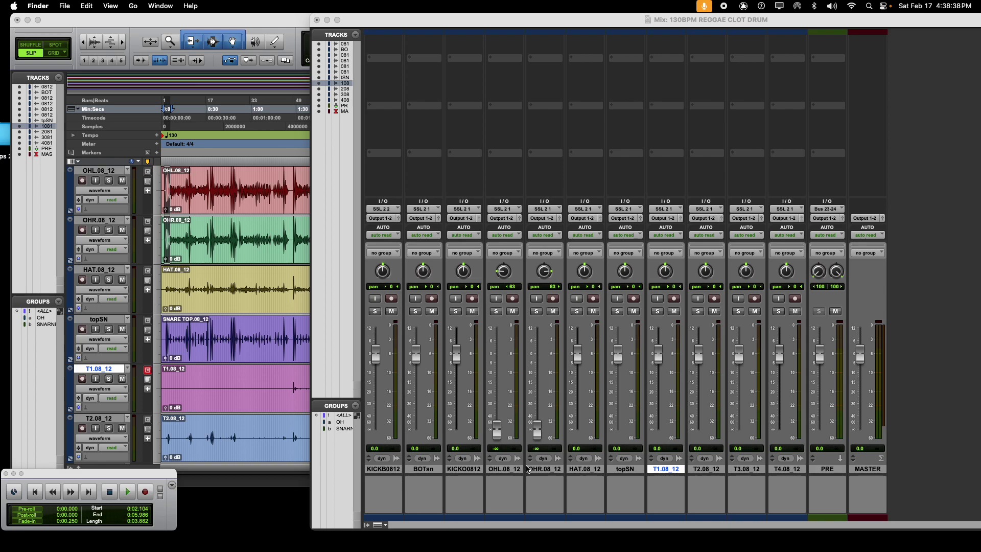
Pan the tom tracks in the Pro Tools mixer: T1 60 left, T2 23 left, T3 33 right and T4 60 right.
drag(463, 19, 351, 4)
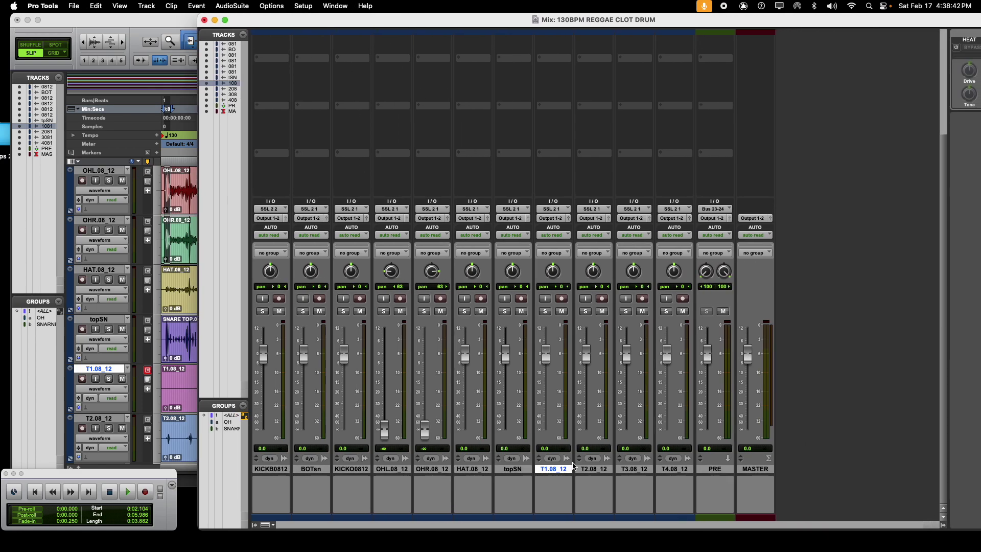
click(594, 469)
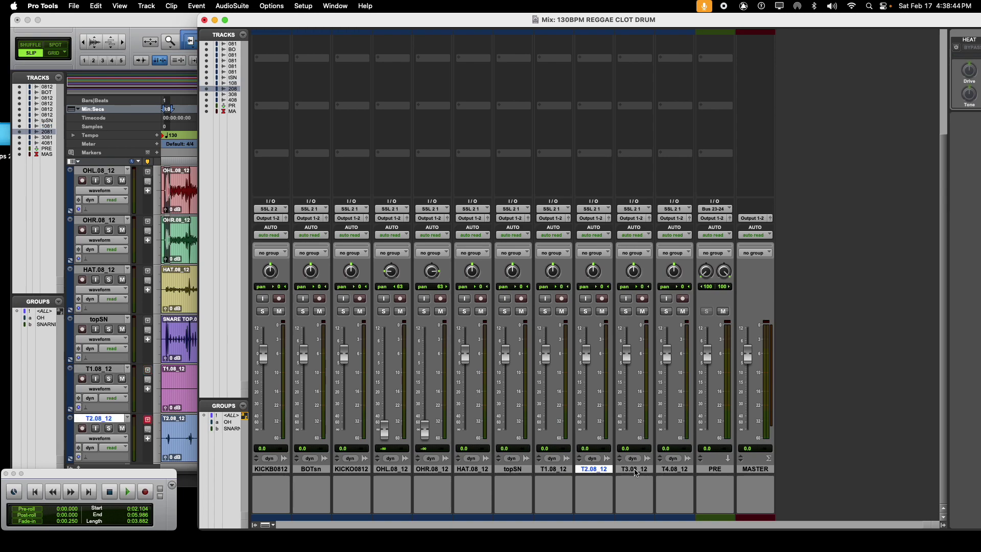
click(636, 470)
click(674, 470)
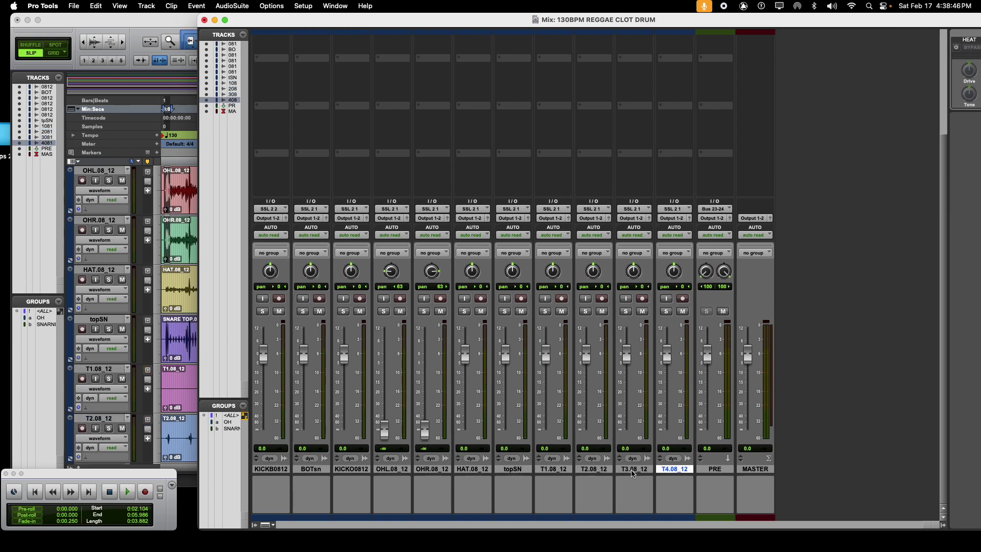
drag(674, 271, 674, 254)
drag(633, 278, 556, 286)
drag(555, 299, 554, 298)
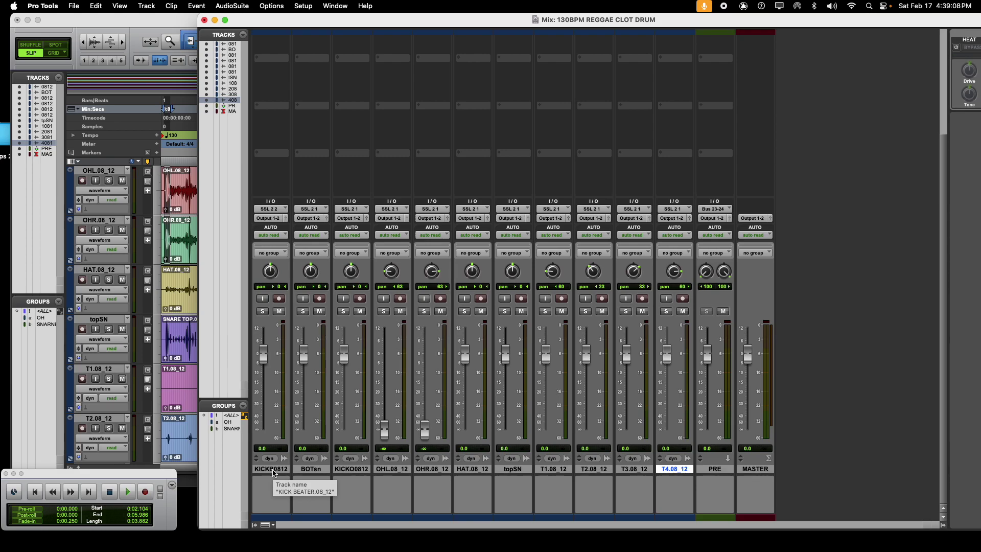
Reset the OHL and OHR faders to 0 dB and switch to the Edit window.
alt+click(386, 434)
alt+click(425, 431)
key(super+equal)
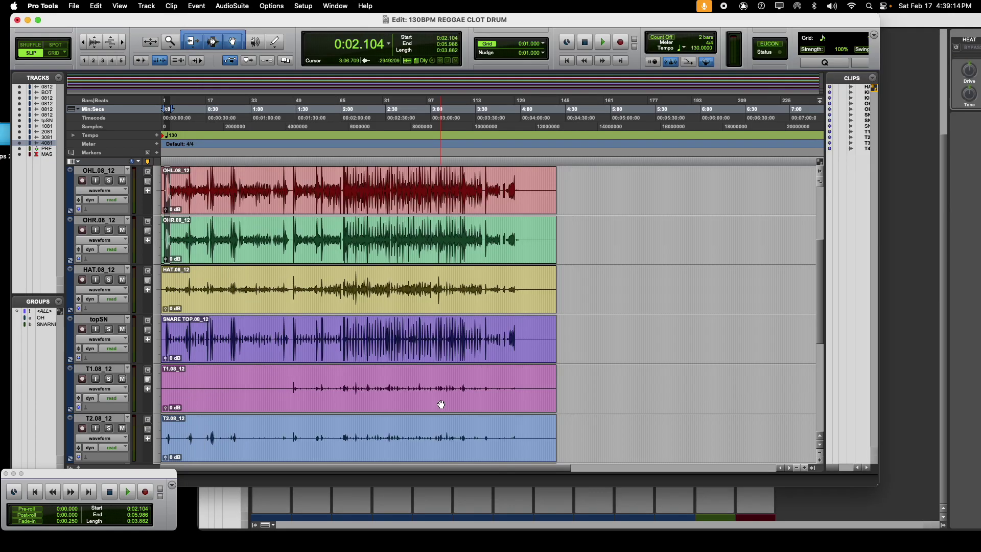
Select the OHL clip and play the session from the start.
click(169, 199)
scroll(166, 197, down, 5)
scroll(166, 197, up, 3)
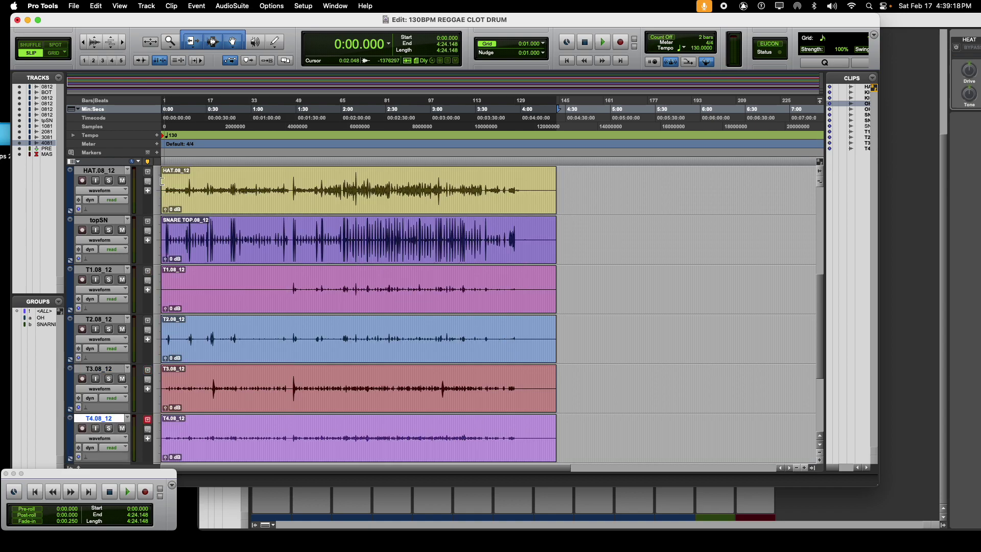
key(space)
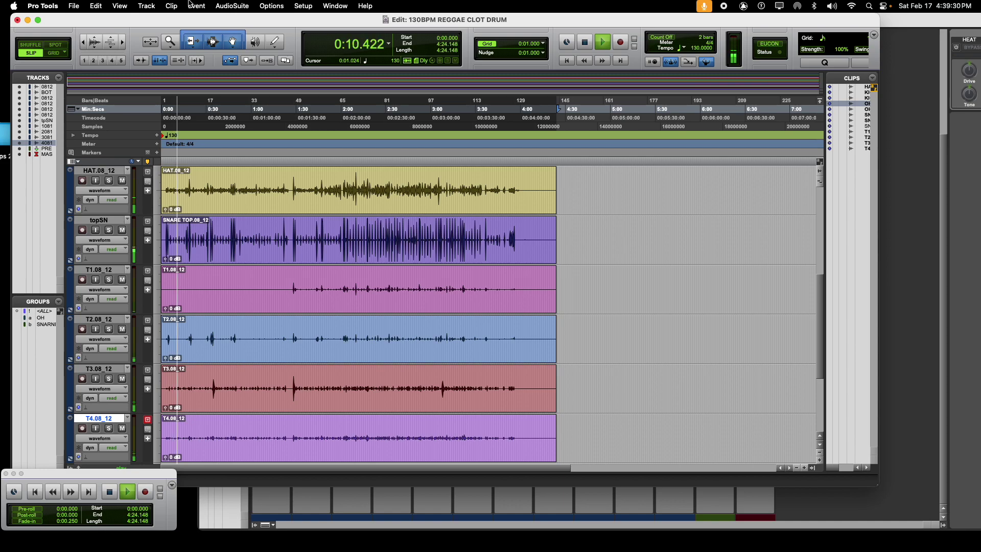
Review the Click/Countoff options and accept them without changes.
click(172, 5)
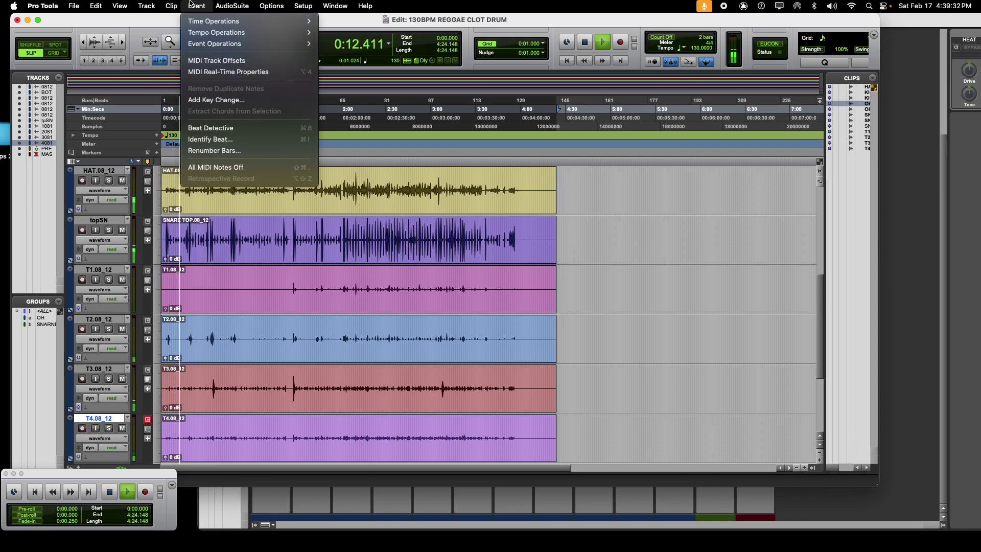
mouse_move(307, 5)
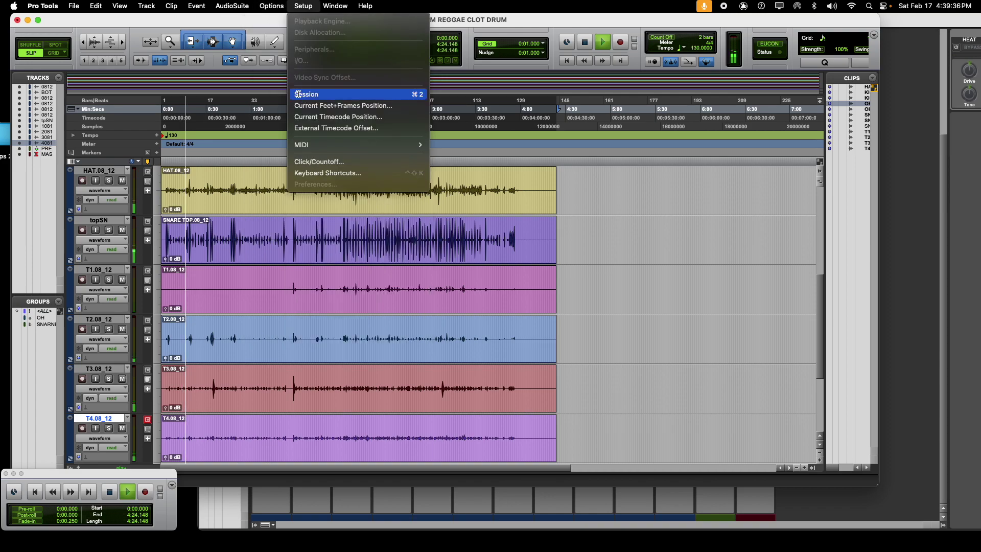
mouse_move(218, 5)
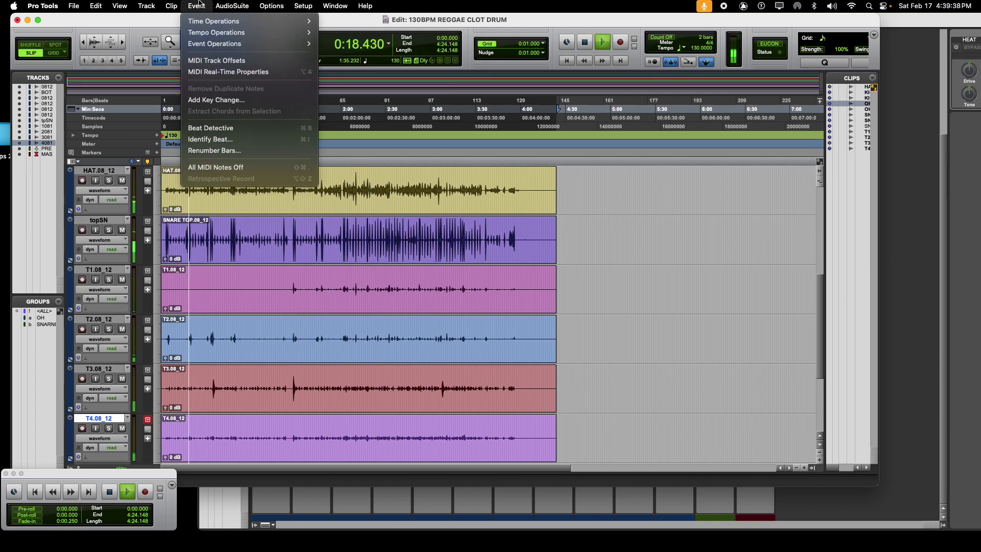
mouse_move(175, 5)
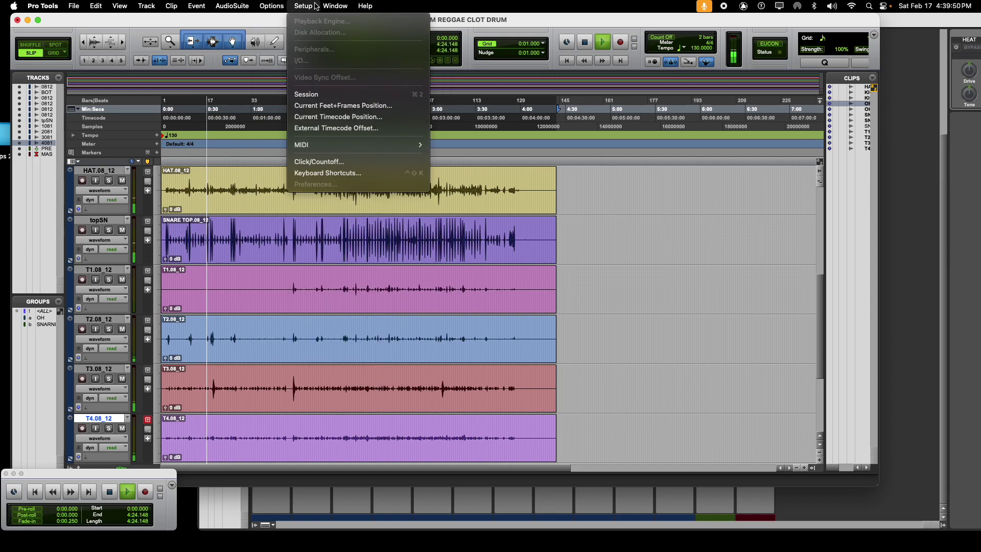
click(319, 161)
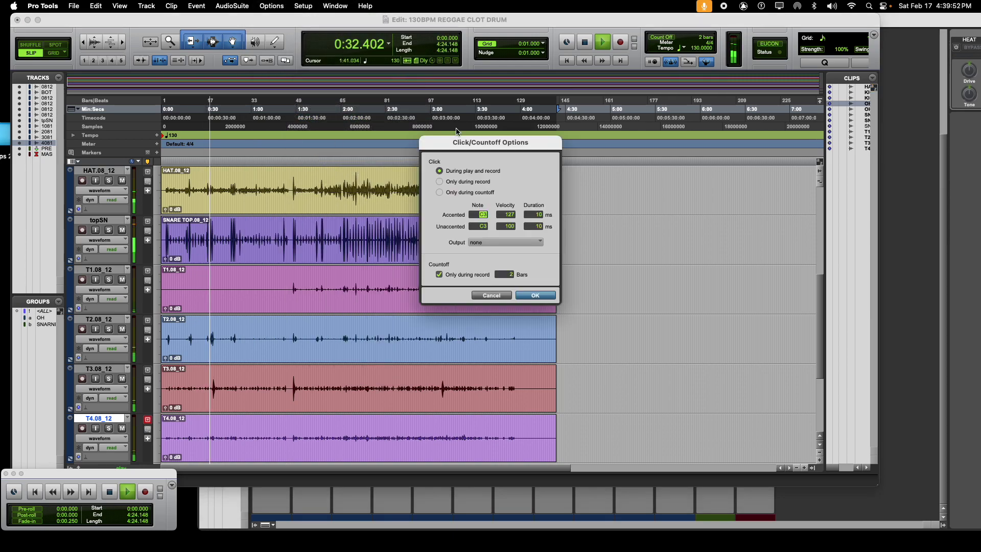
click(536, 296)
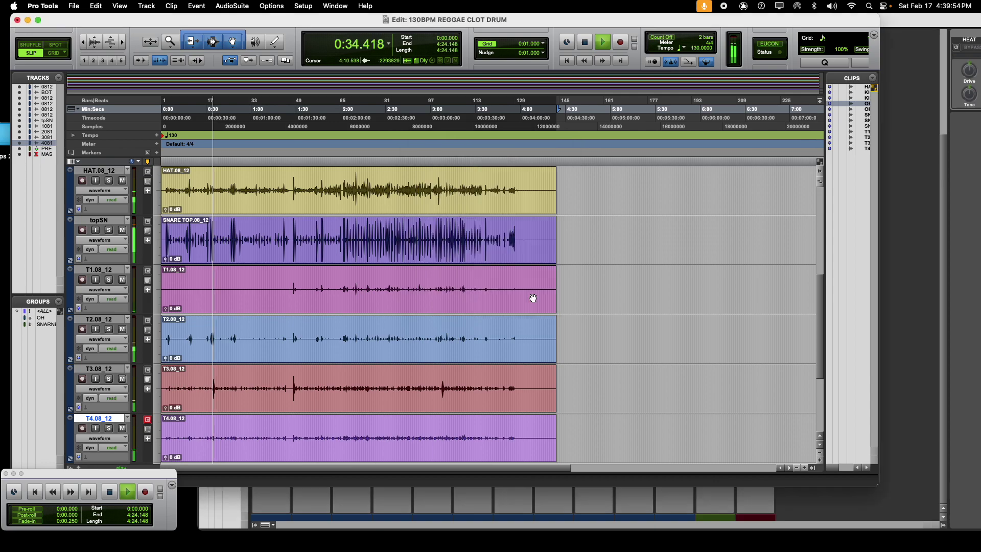
Create a click track in the session.
click(235, 6)
mouse_move(263, 5)
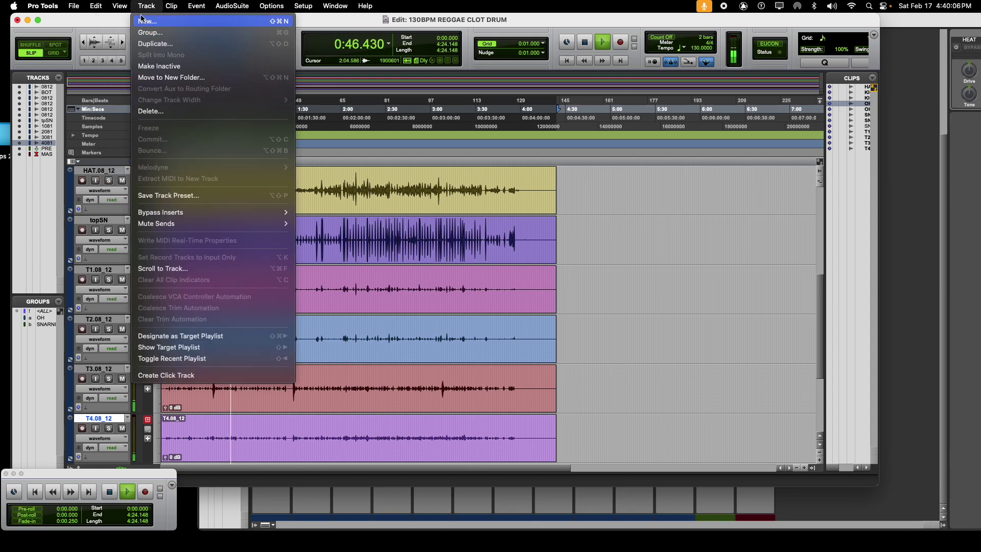
click(186, 375)
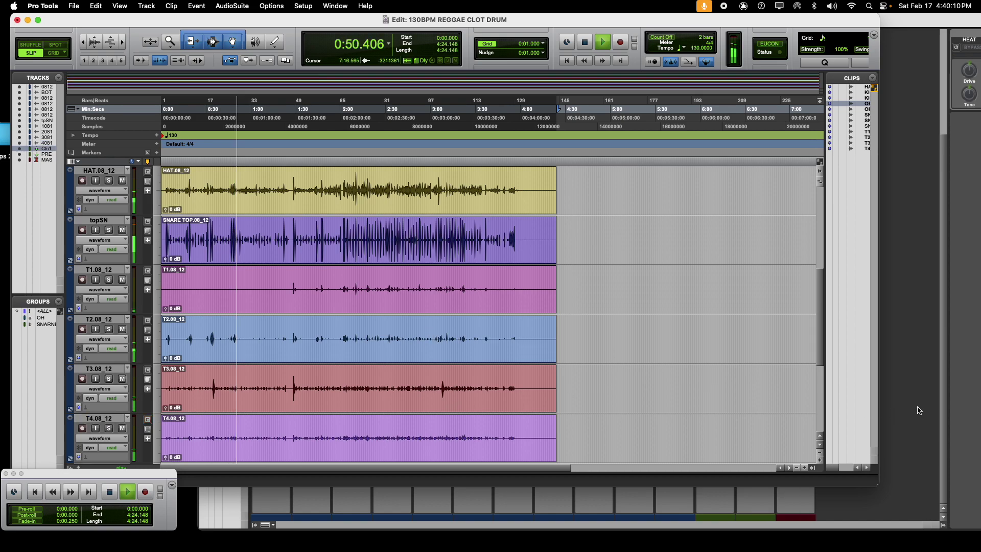
In the click track's Click II plug-in, try Tick Acc and set the Click 1 sound to RW Down Quarter.
key(super+equal)
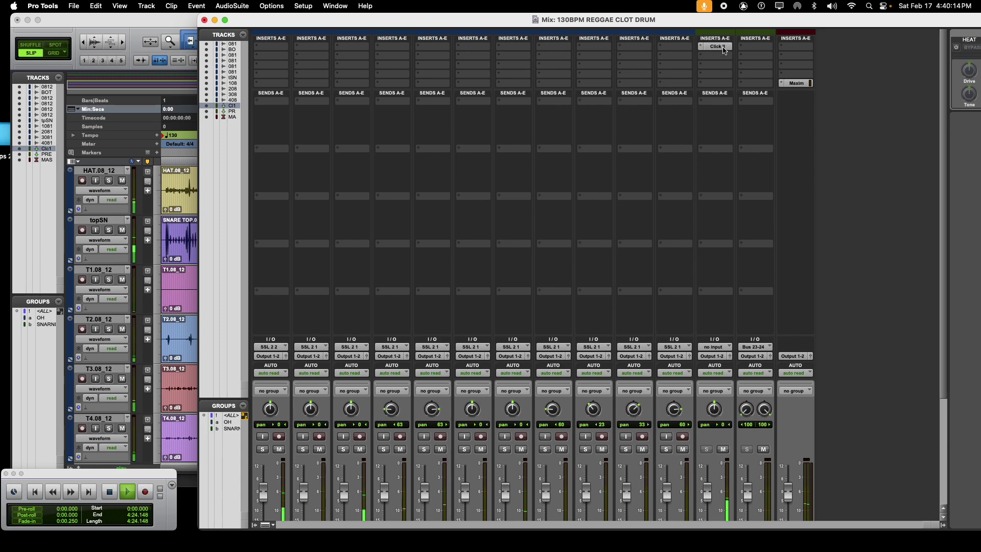
click(717, 46)
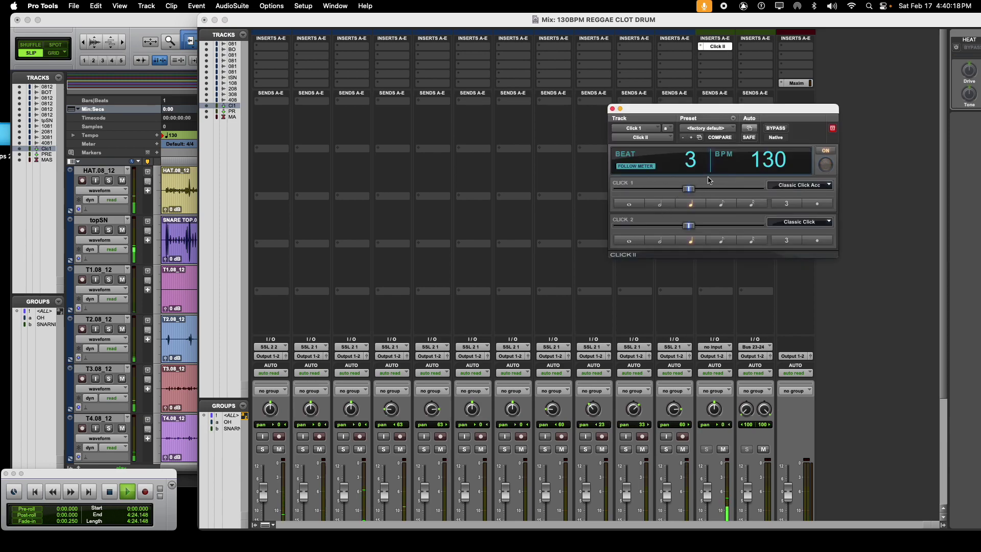
click(797, 184)
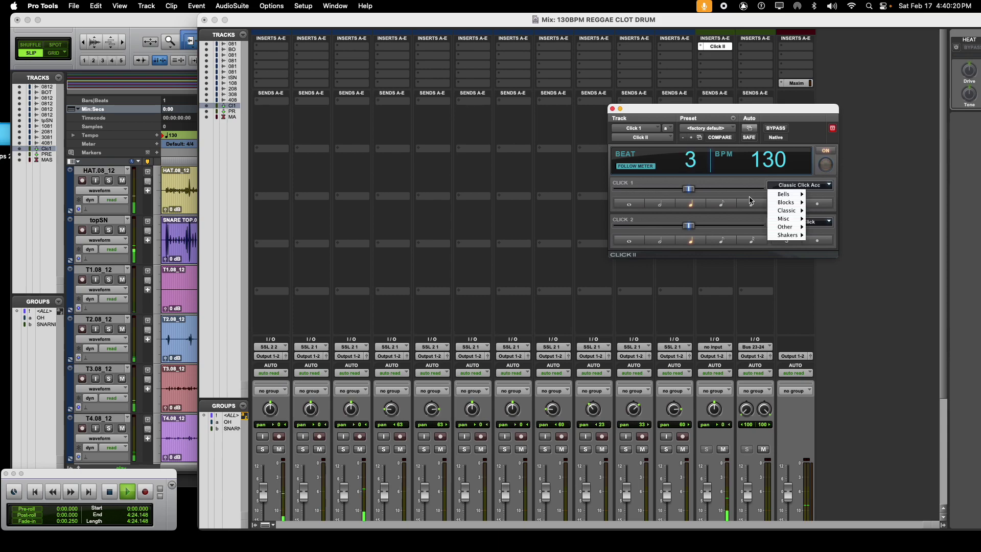
mouse_move(790, 204)
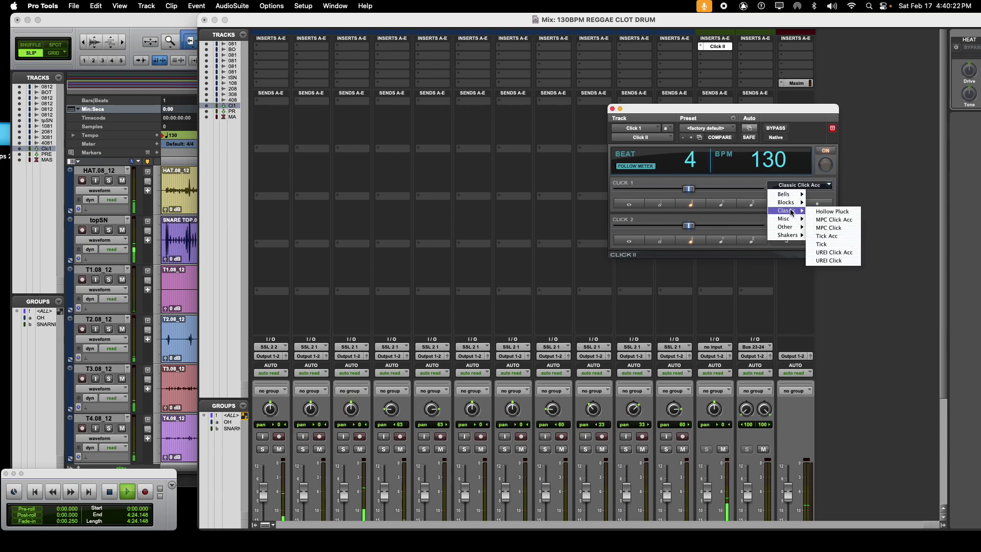
click(827, 236)
click(800, 189)
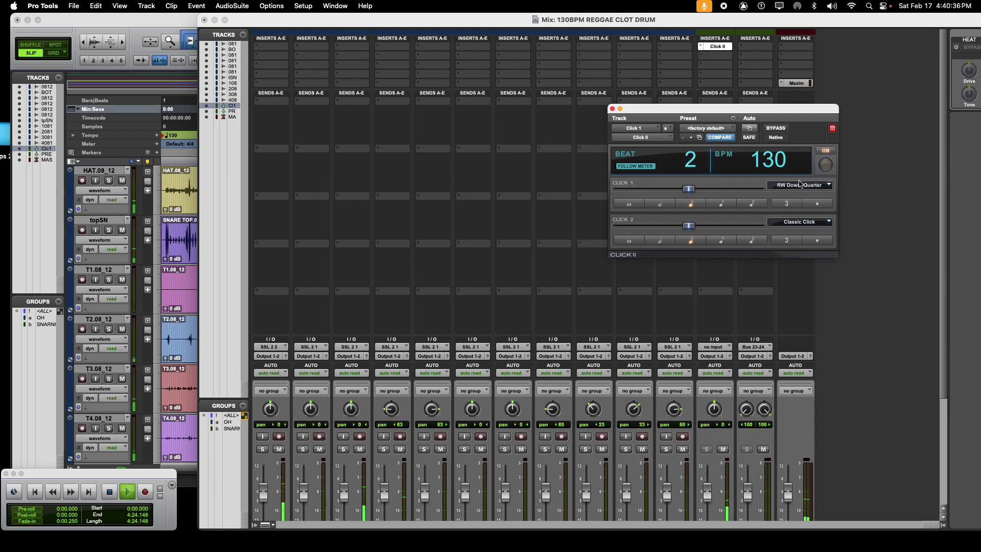
click(612, 108)
Stop playback and lower the Click 1 fader all the way to -∞.
scroll(558, 209, down, 5)
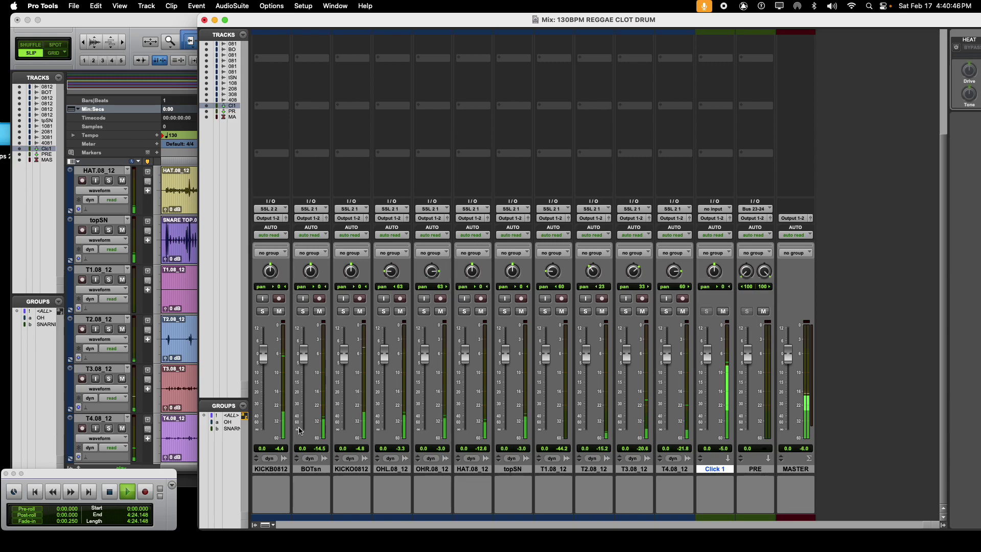
key(space)
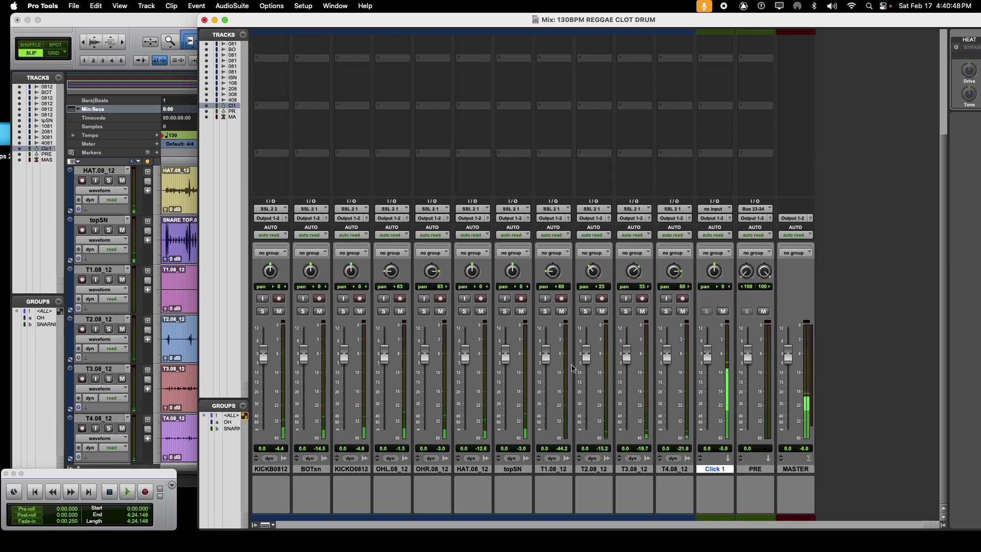
drag(707, 352, 707, 432)
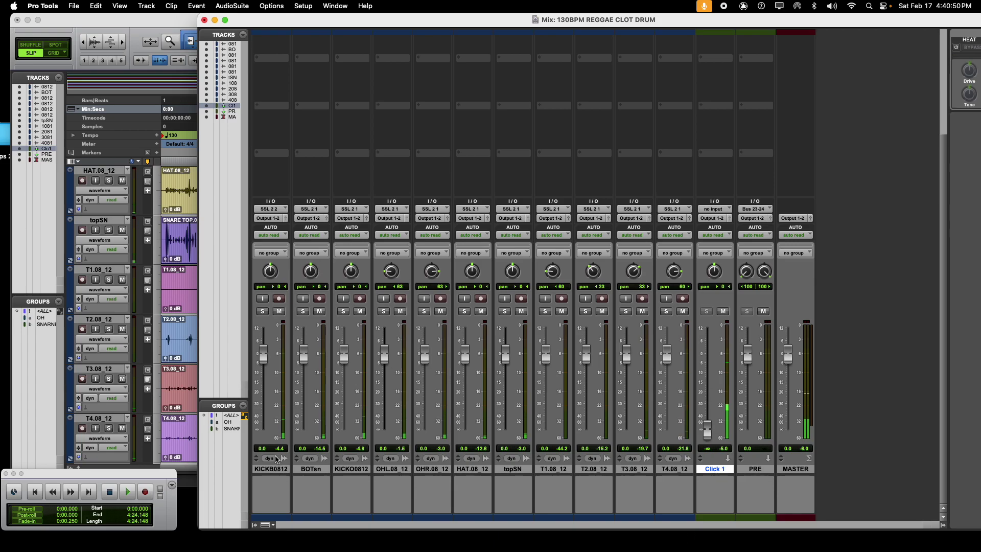
Reposition the Mix window to uncover more of the Edit window's clips.
drag(453, 25, 956, 195)
drag(872, 194, 375, 5)
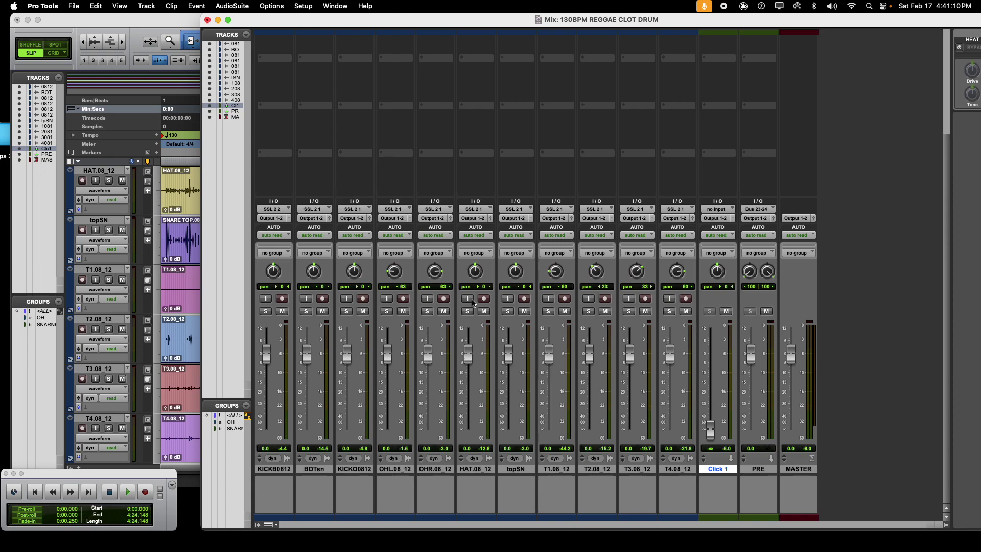
drag(201, 19, 316, 3)
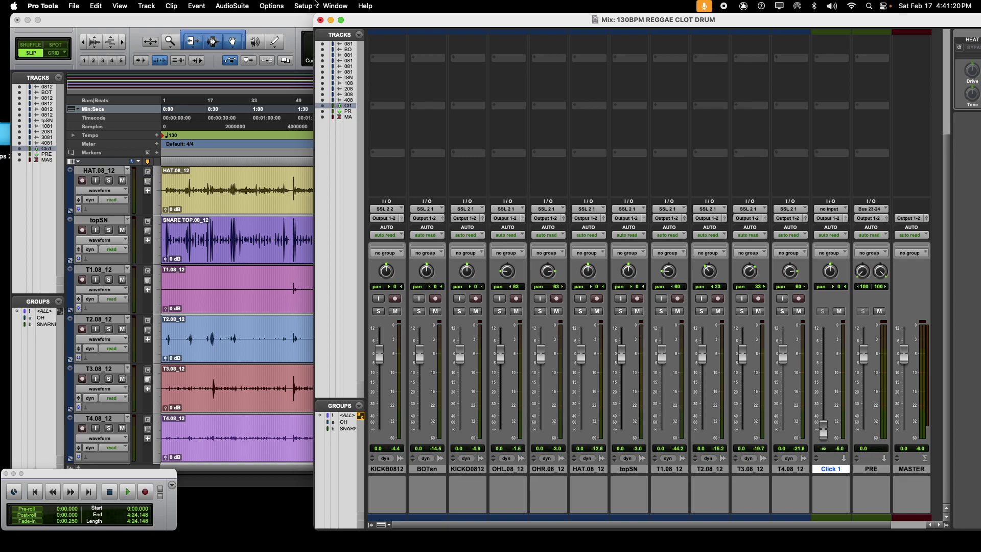
Uncover the Edit window's track area and move the topSN track directly below the BOTsn track.
drag(347, 29, 575, 25)
scroll(387, 223, up, 4)
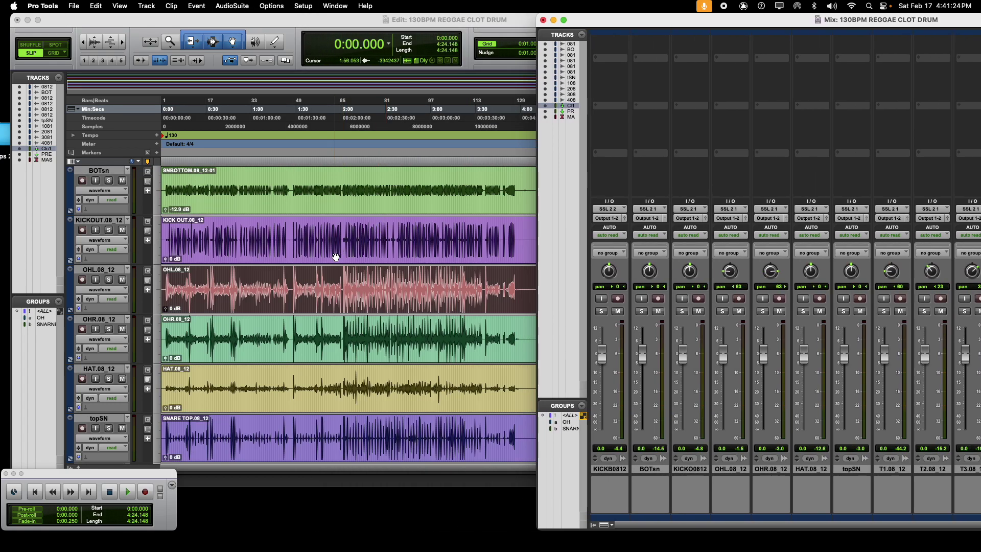
scroll(138, 315, down, 2)
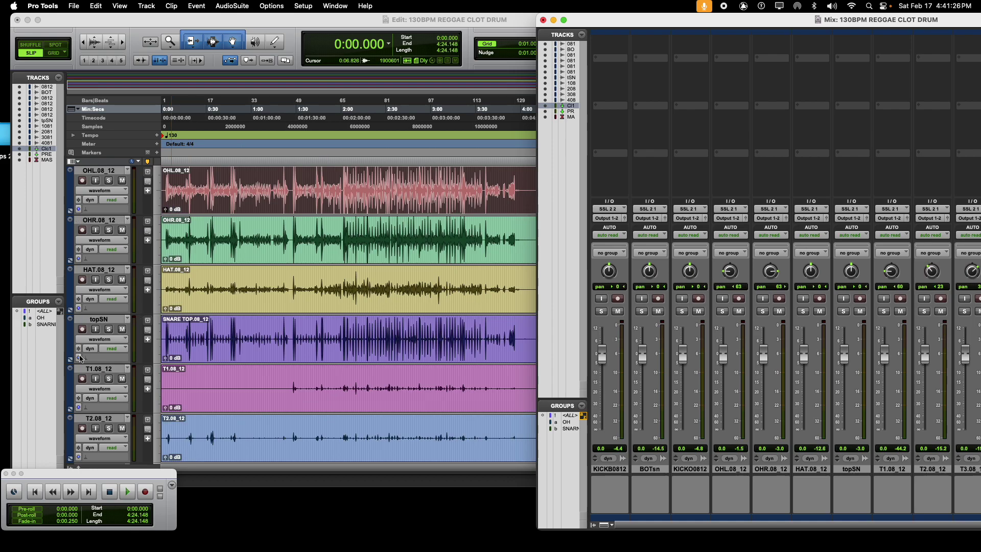
click(93, 320)
drag(94, 323, 121, 232)
scroll(121, 233, up, 3)
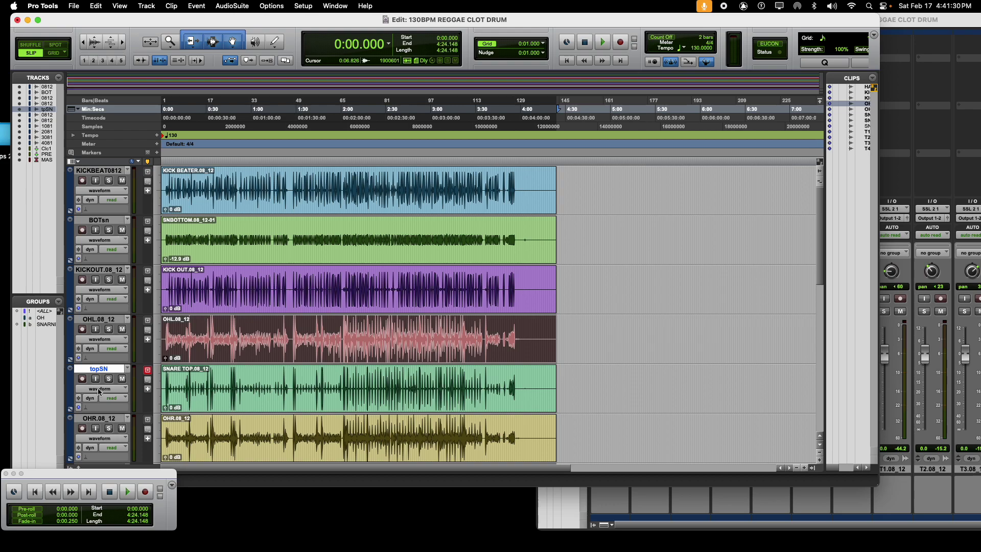
drag(93, 371, 108, 265)
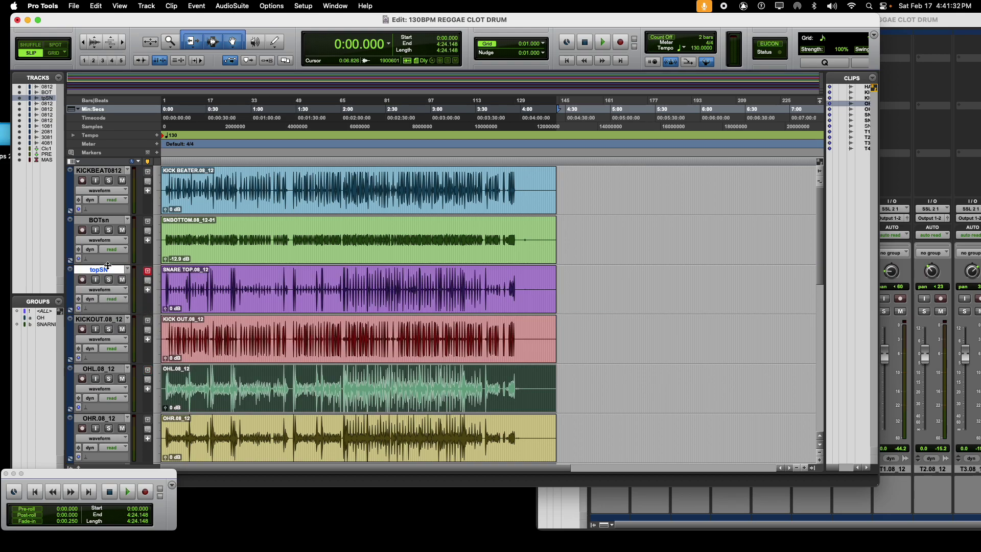
Select the opening hits on BOTsn from about 0:02.976 to 0:04.629 and enlarge the BOTsn and topSN track heights.
scroll(160, 248, down, 2)
scroll(194, 255, up, 7)
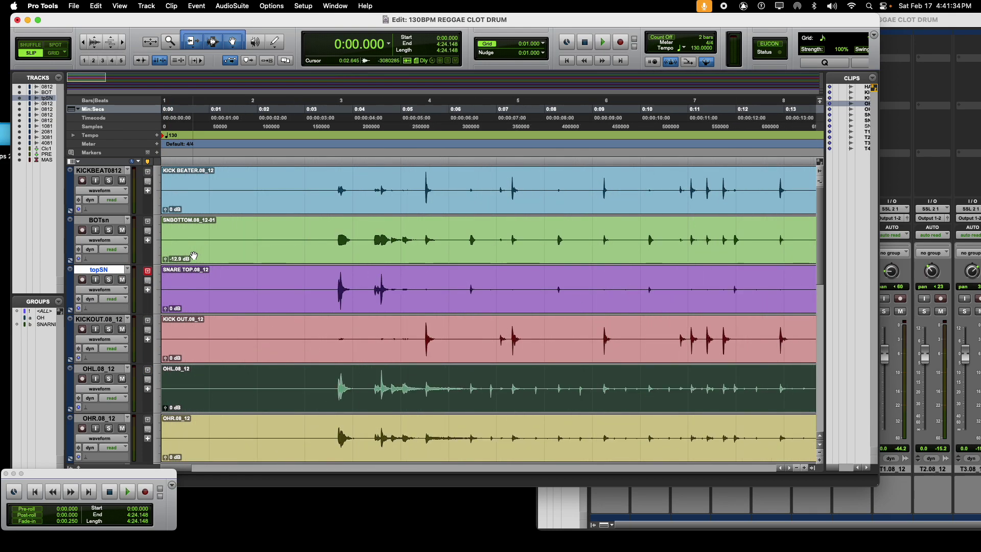
drag(332, 248, 382, 245)
key(super+bracketleft)
key(super+bracketright)
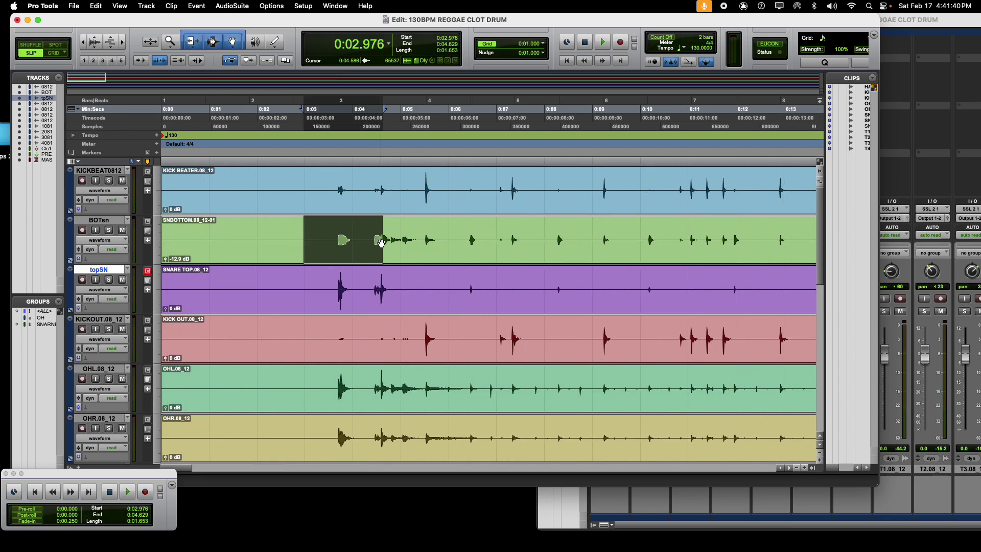
key(super+bracketright)
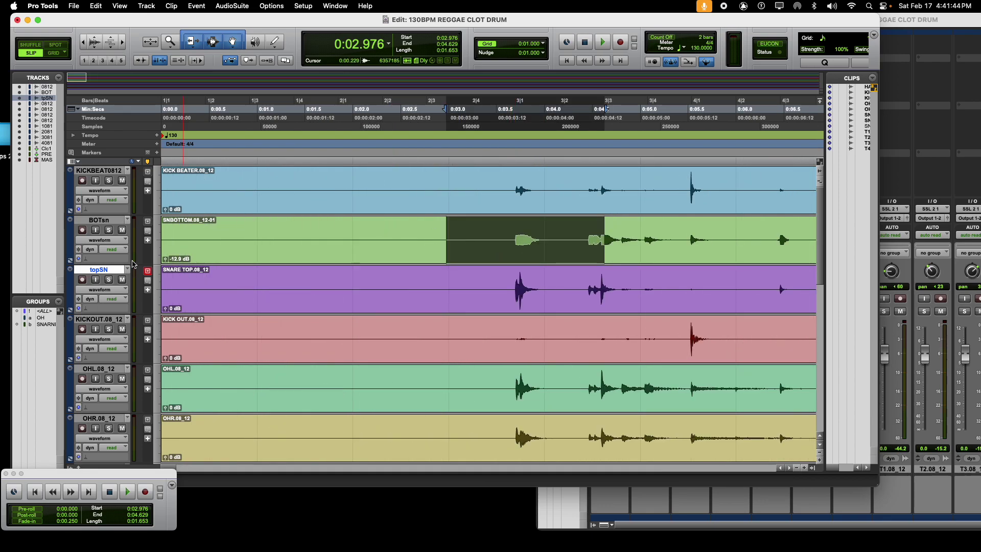
drag(125, 264, 136, 318)
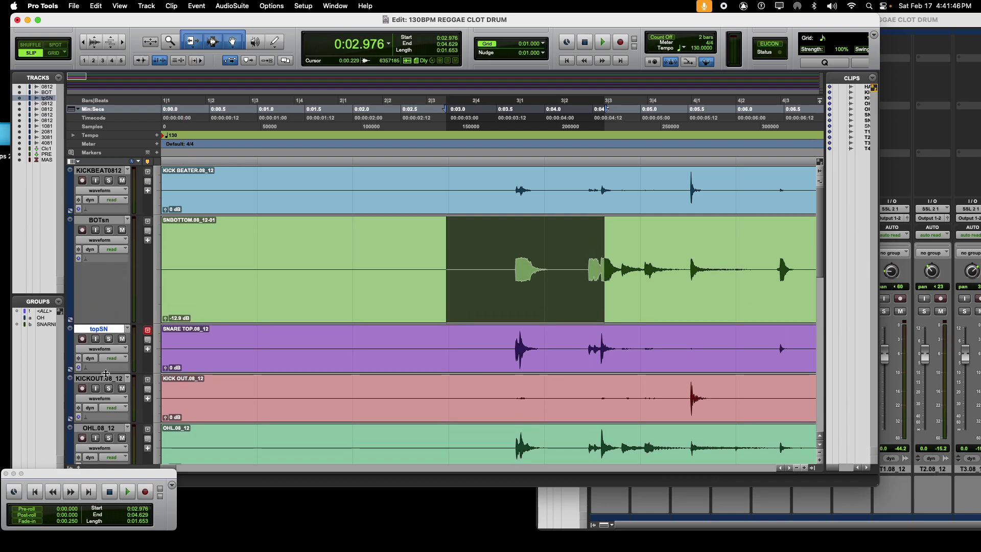
drag(106, 374, 81, 442)
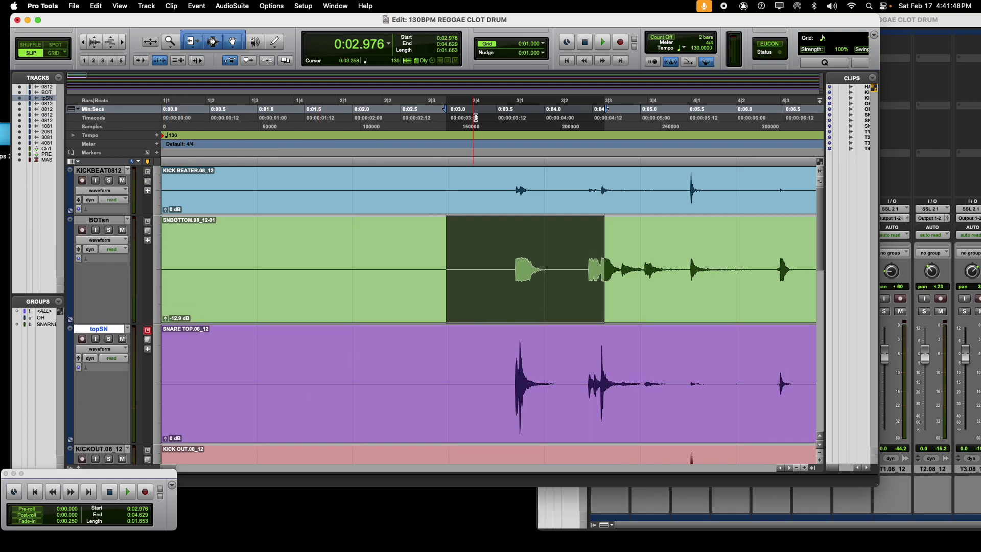
Examine the BOTsn and topSN waveforms closely around the first snare hit near 0:03.75 to compare their phase.
click(527, 264)
scroll(526, 264, down, 2)
scroll(528, 263, up, 8)
key(super+])
key(super+])
key(super+])
key(super+])
key(super+[)
key(super+[)
key(super+[)
key(super+[)
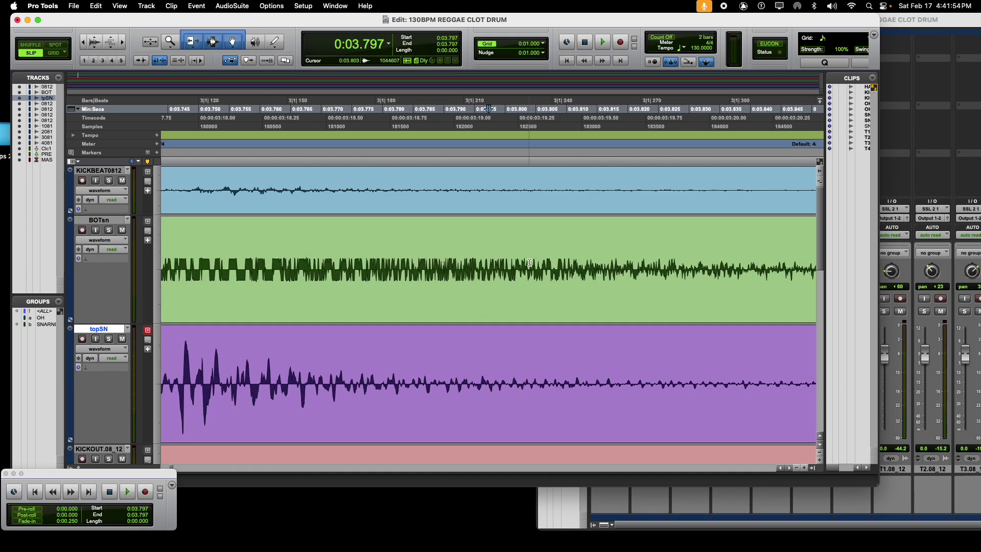
scroll(530, 263, down, 2)
click(417, 276)
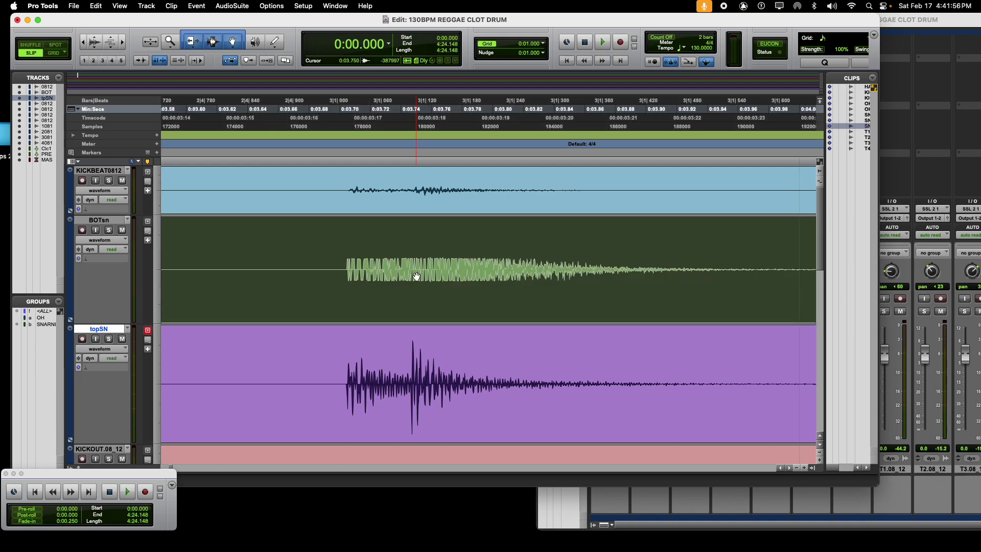
click(418, 246)
scroll(423, 245, up, 8)
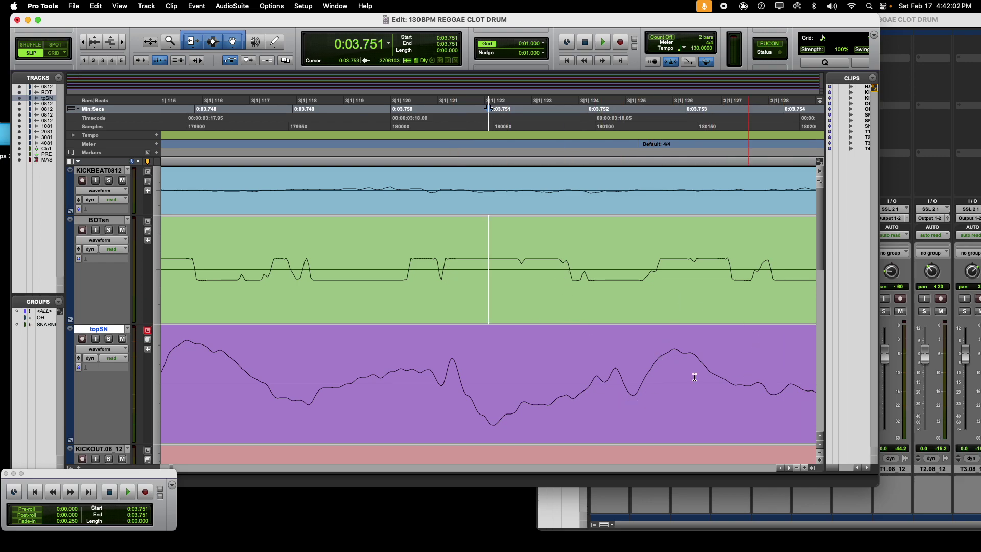
scroll(423, 312, down, 1)
scroll(423, 312, down, 10)
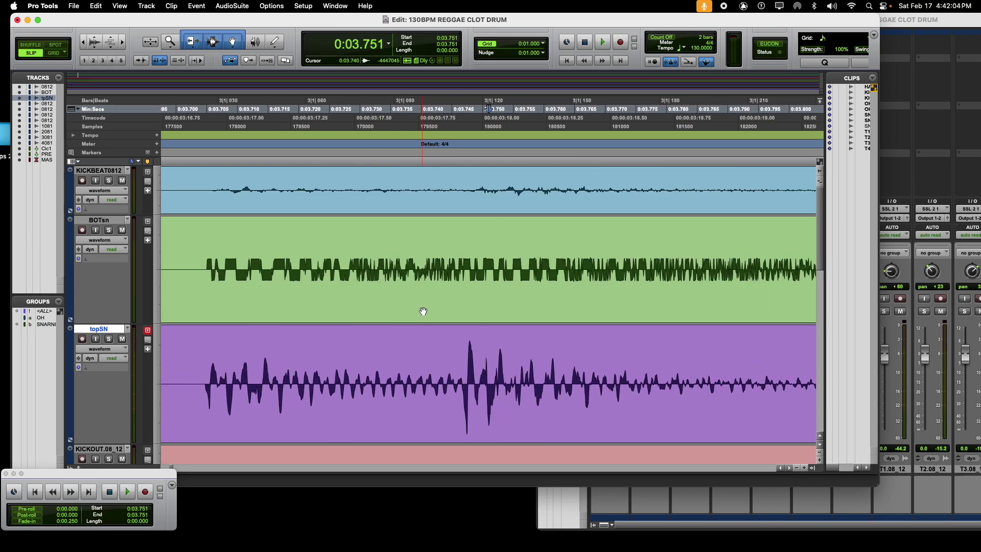
scroll(422, 309, down, 3)
scroll(423, 309, down, 5)
scroll(423, 311, up, 7)
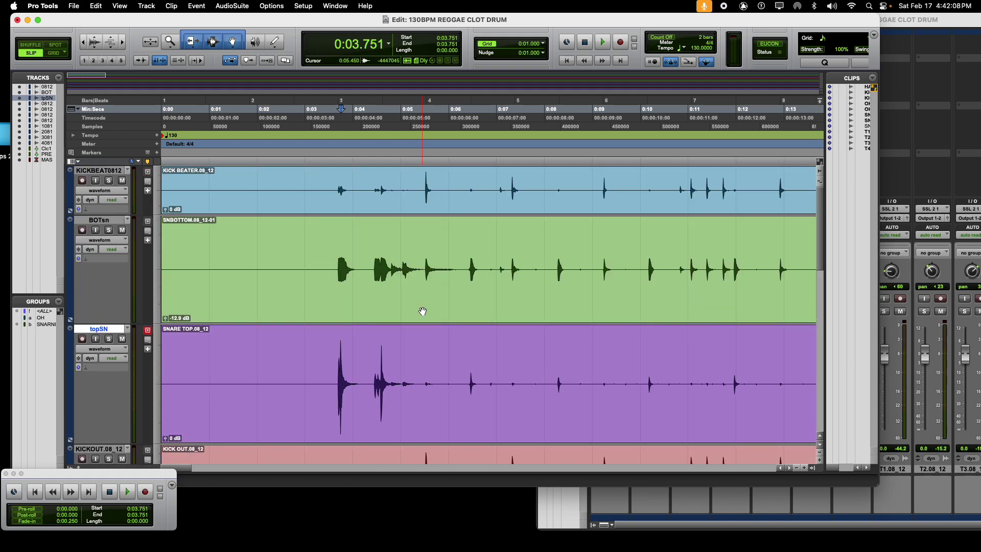
Move the KICKOUT track directly below KICKBEAT and place the edit cursor at about 0:05.557 on the first strong kick hit.
drag(84, 449, 97, 221)
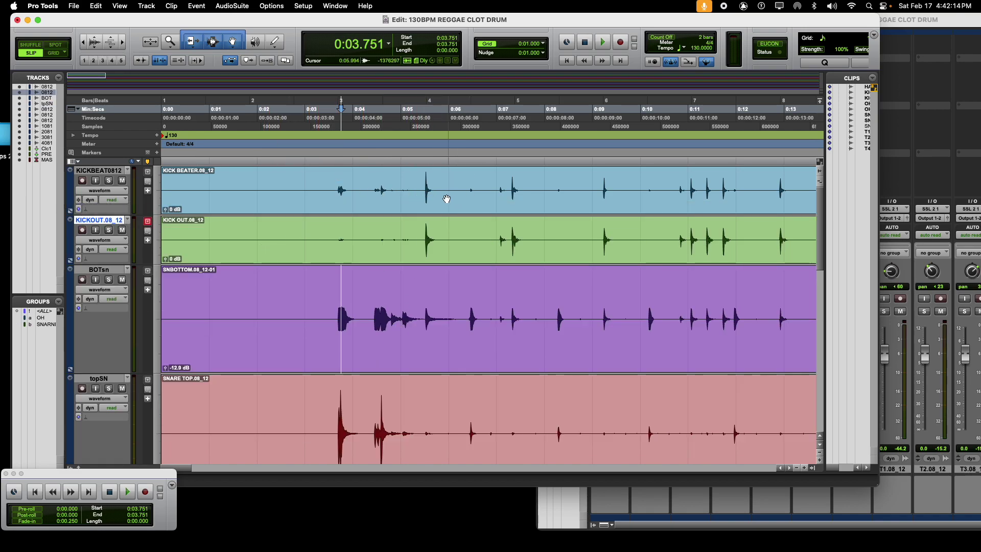
click(429, 240)
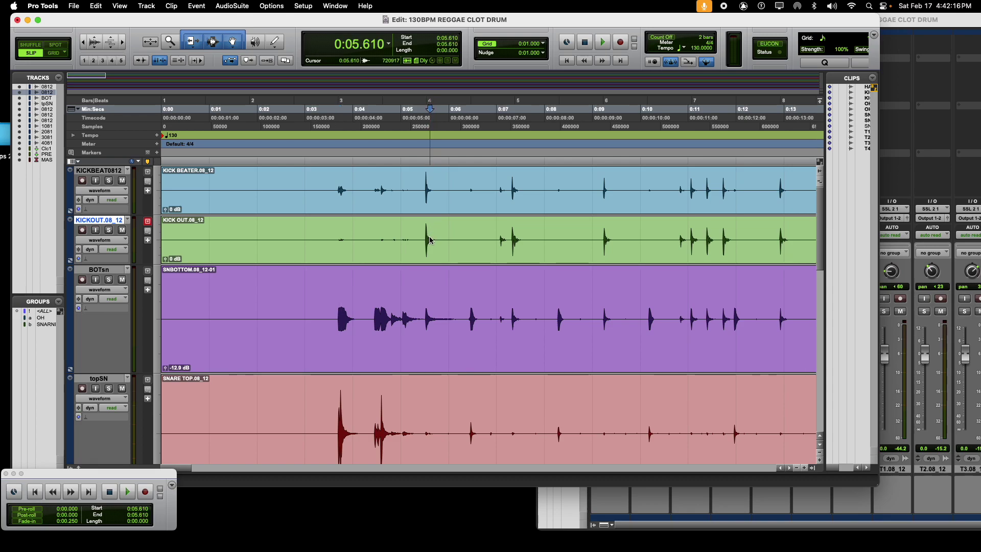
click(427, 234)
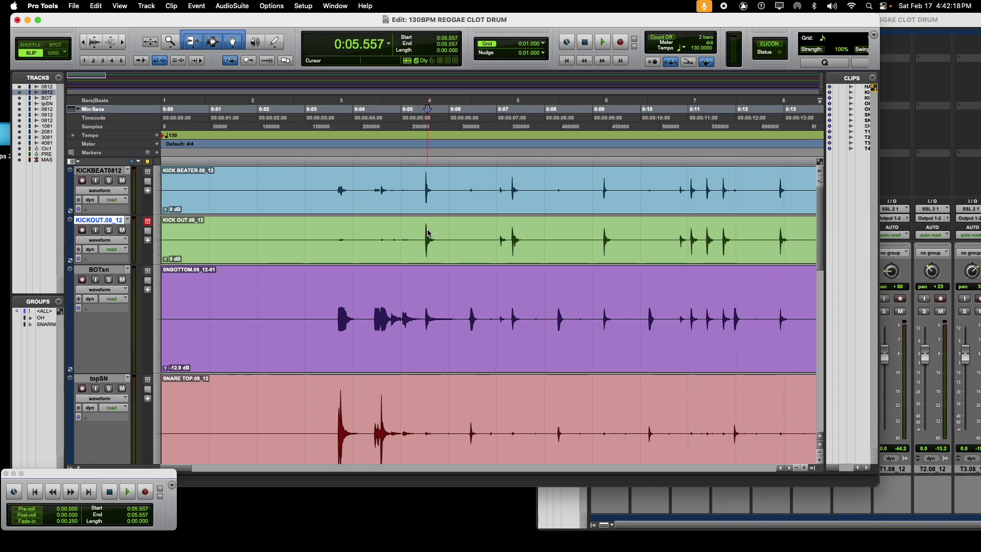
Examine the KICKBEAT and KICKOUT waveforms at the kick hit around 0:05.533 to compare their phase.
scroll(437, 236, down, 2)
scroll(438, 235, up, 8)
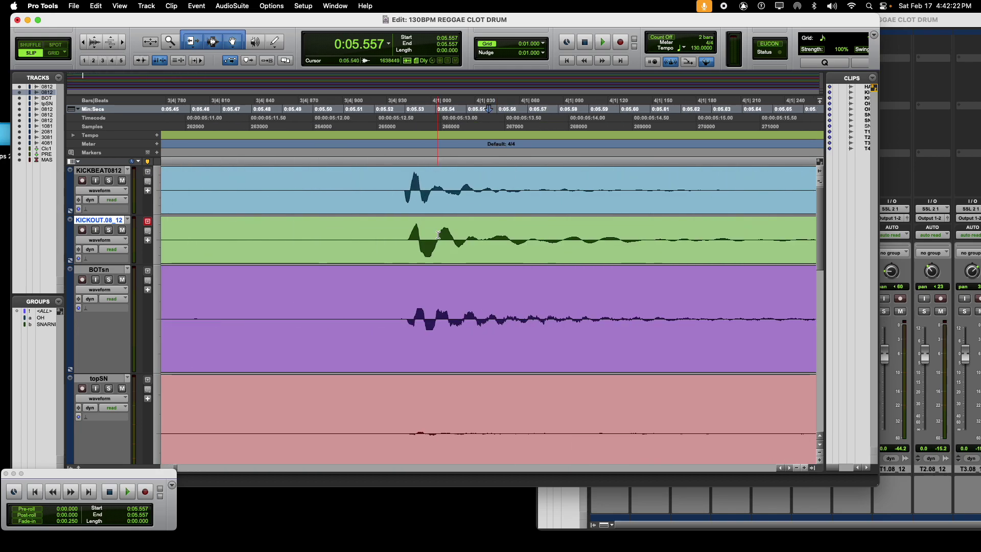
click(426, 224)
scroll(426, 225, up, 6)
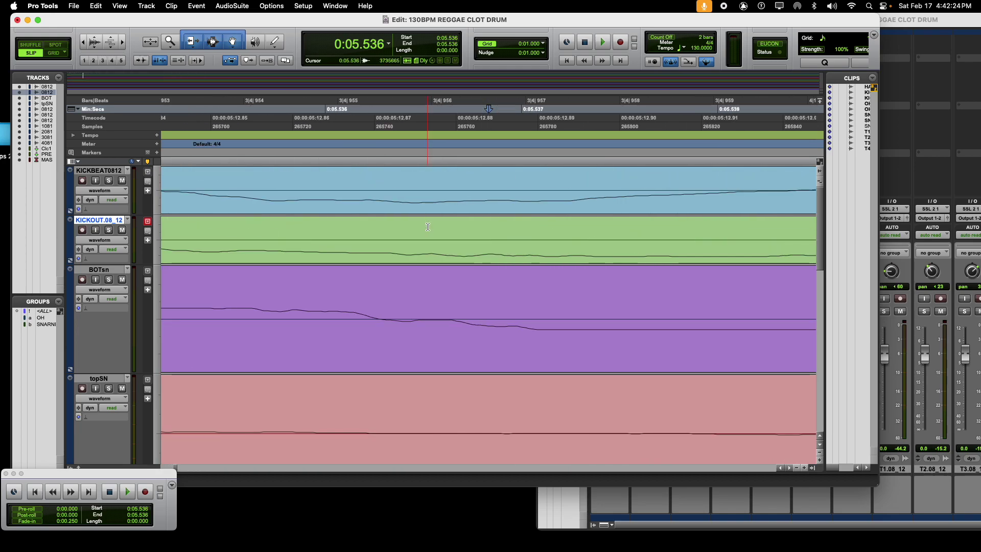
scroll(428, 226, down, 4)
click(410, 228)
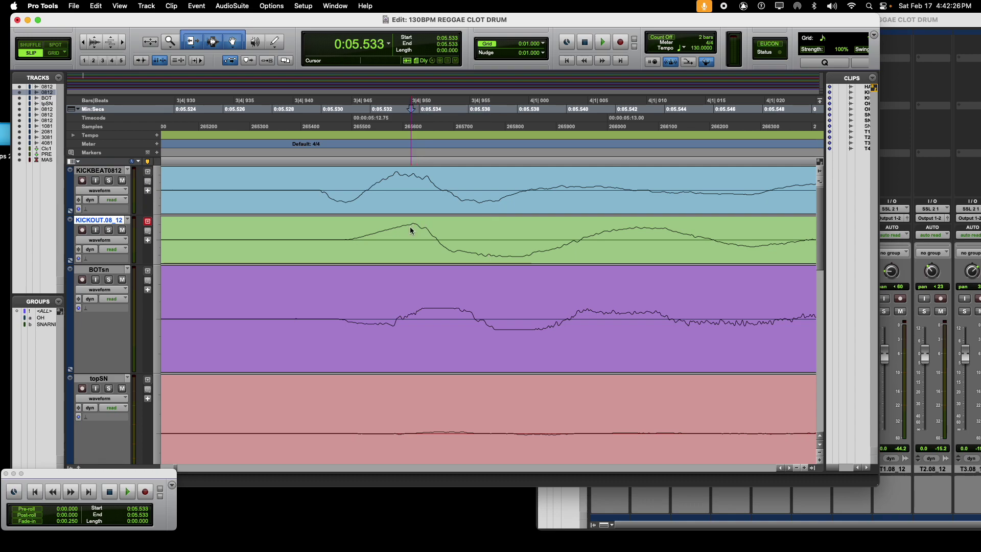
scroll(409, 230, up, 4)
scroll(408, 229, down, 5)
scroll(409, 229, up, 1)
scroll(409, 230, up, 1)
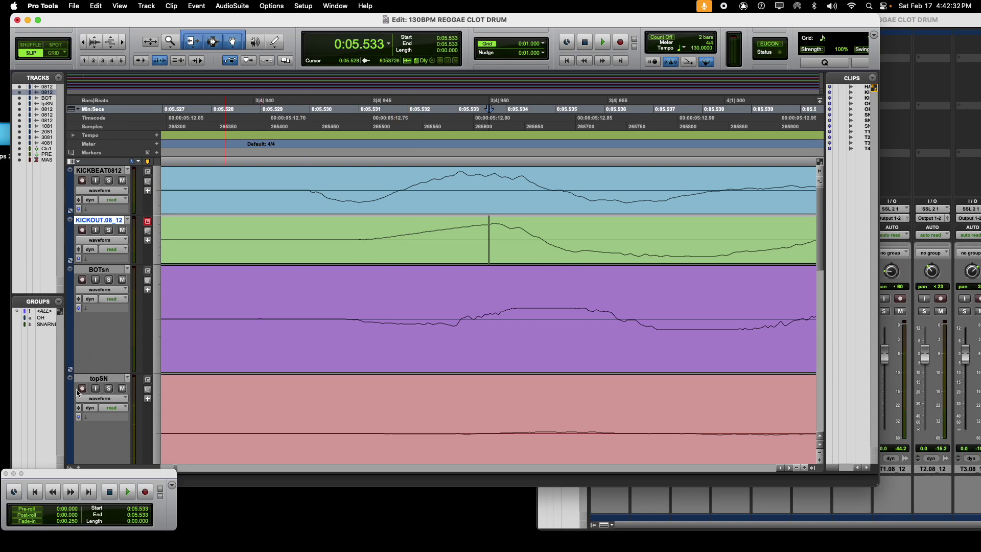
Reduce the BOTsn track height, enlarge the KICKBEAT and KICKOUT tracks, and compare their waveforms across the opening bars.
drag(82, 373, 106, 320)
drag(103, 215, 92, 300)
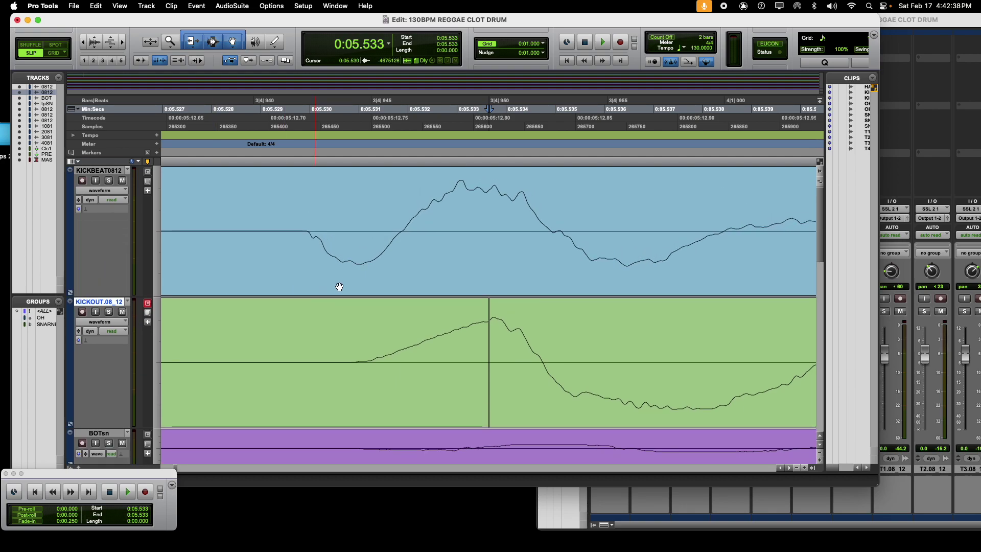
scroll(569, 284, down, 13)
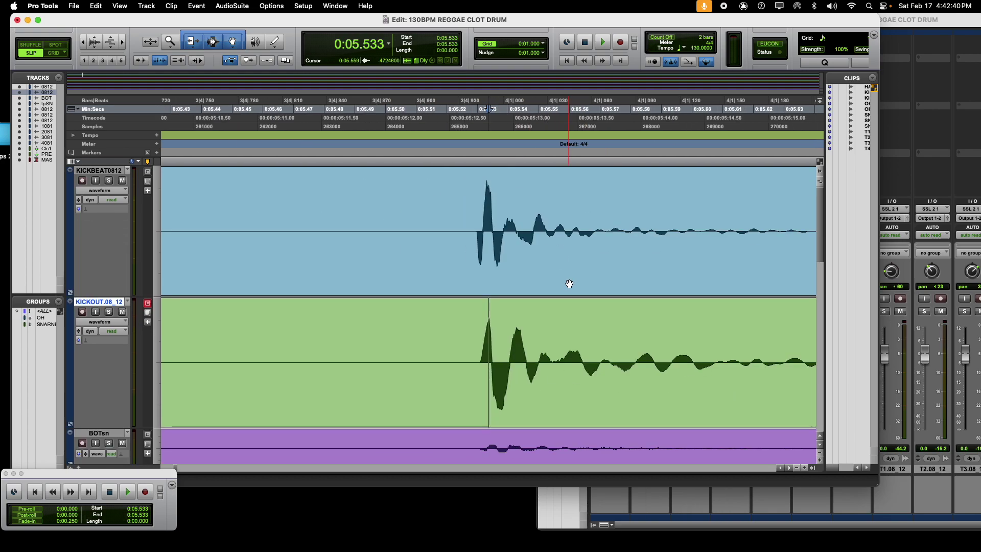
scroll(569, 283, up, 3)
scroll(569, 283, up, 3)
scroll(570, 283, down, 3)
scroll(569, 283, up, 3)
scroll(569, 284, down, 3)
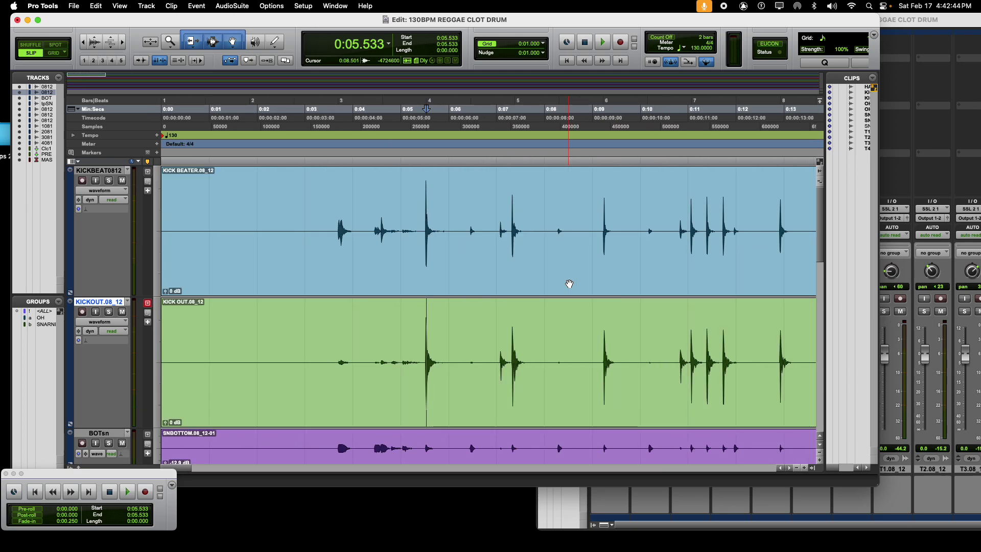
Select the timeline from about 0:02.730 to 0:09.525 and play it back while watching the Mix window's meters.
key(super+equal)
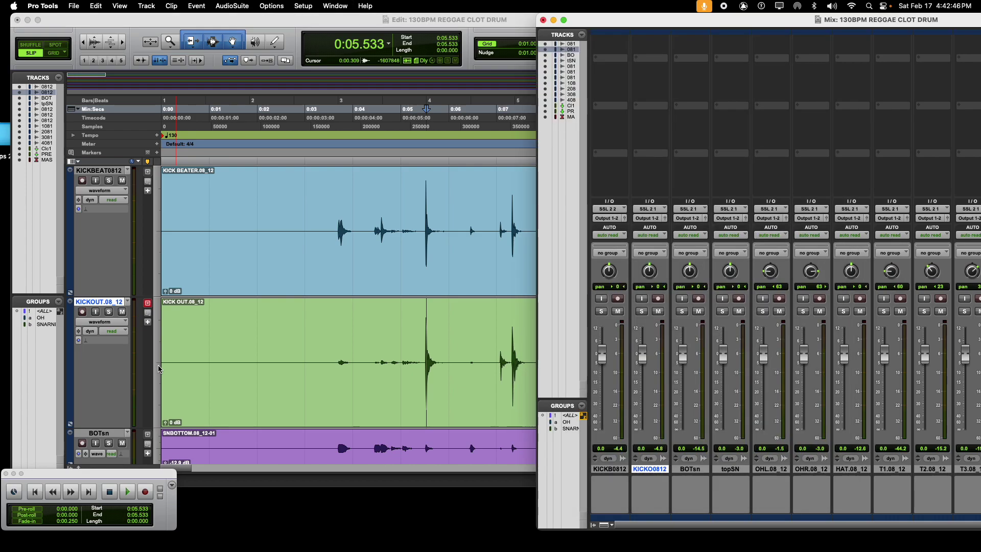
drag(291, 103, 618, 107)
key(space)
key(super+equal)
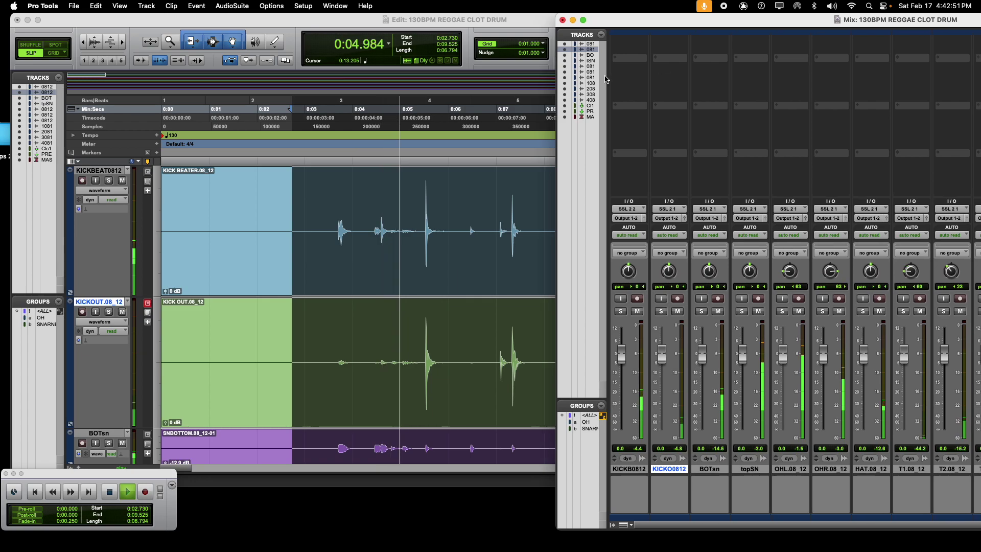
Select the timeline from about 0:05.312 to 0:12.917, shift its start to about 0:05.504, and play the range.
drag(416, 106, 780, 111)
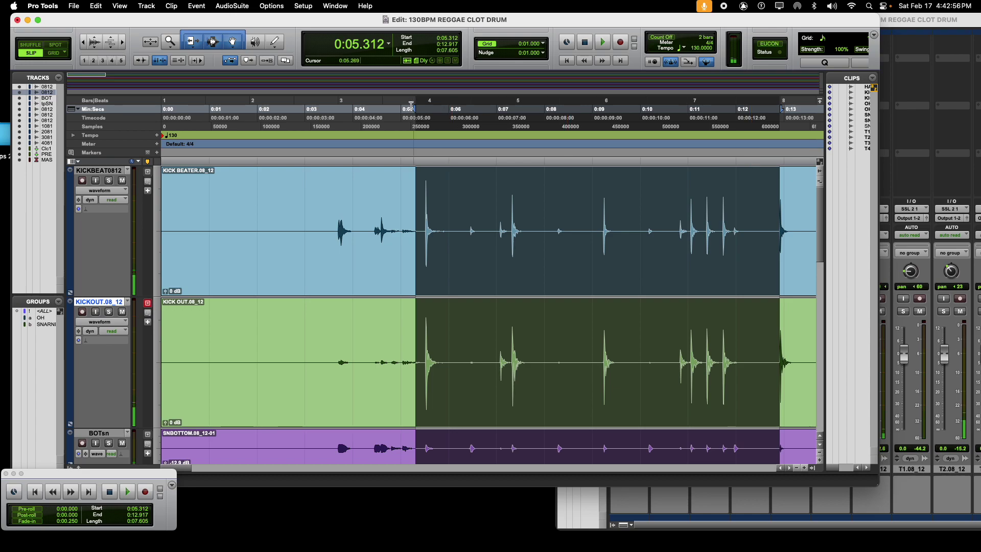
drag(416, 111, 425, 111)
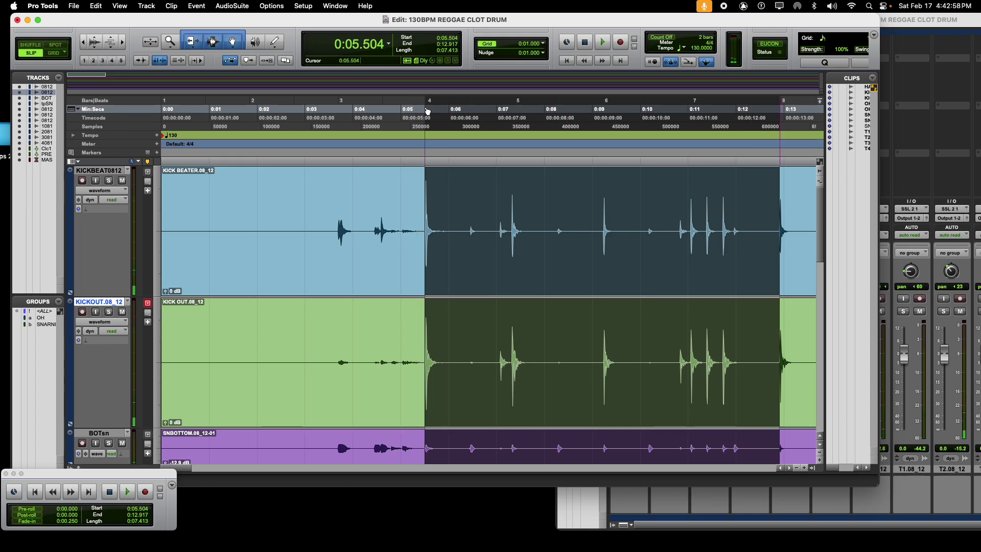
key(space)
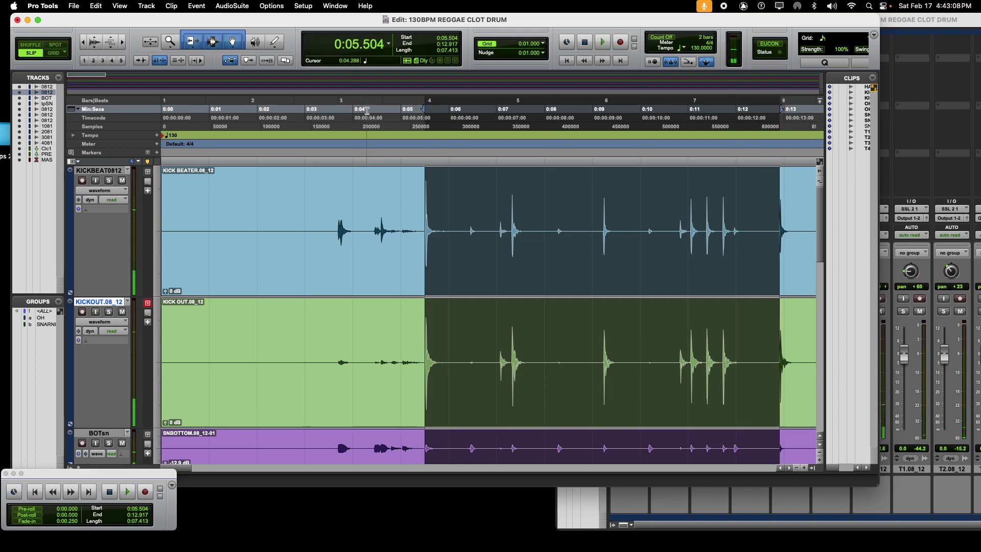
Reselect the drum passage ending at about 0:12.896 and align its start with the kick's onset at about 0:05.528.
click(367, 111)
drag(423, 111, 780, 144)
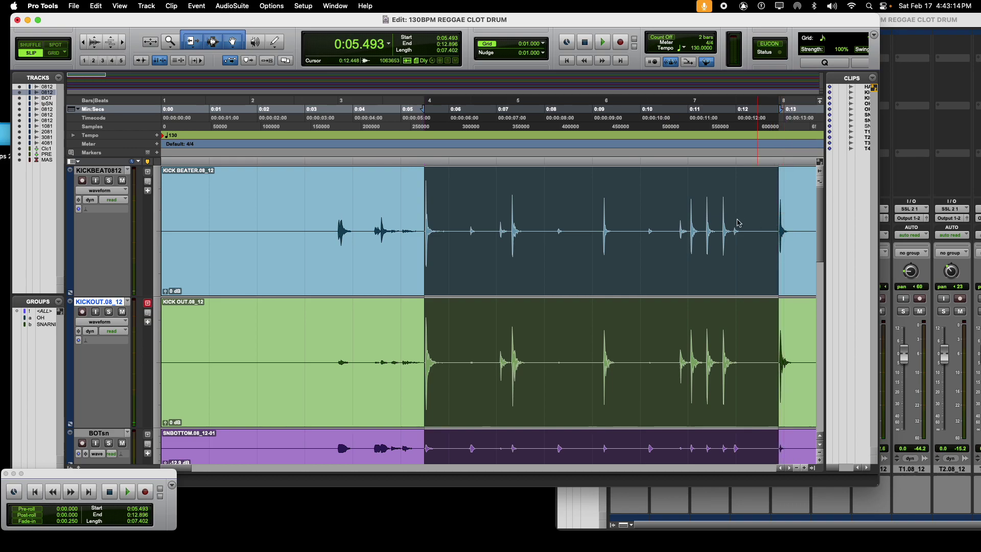
scroll(657, 240, down, 3)
scroll(657, 241, up, 8)
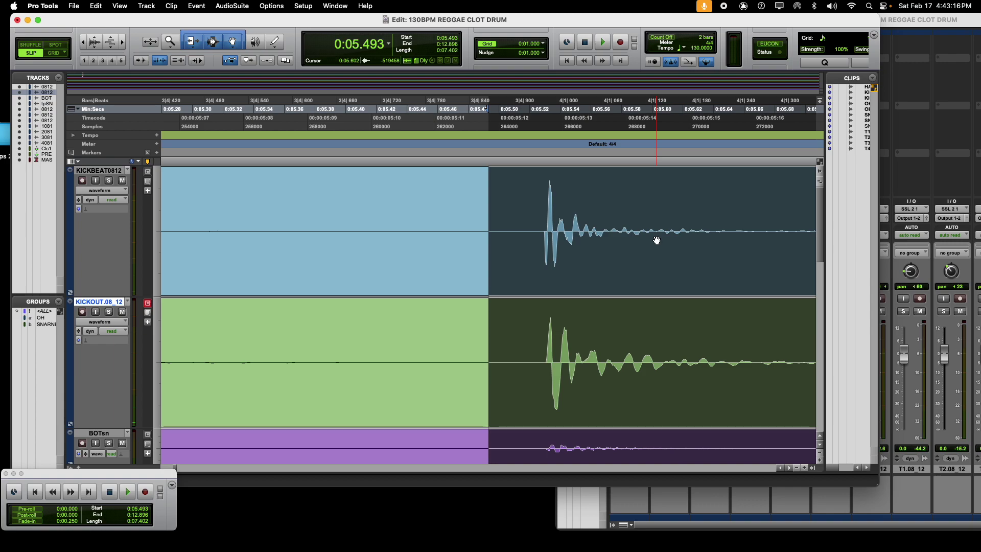
key(super+bracketright)
drag(494, 115, 597, 104)
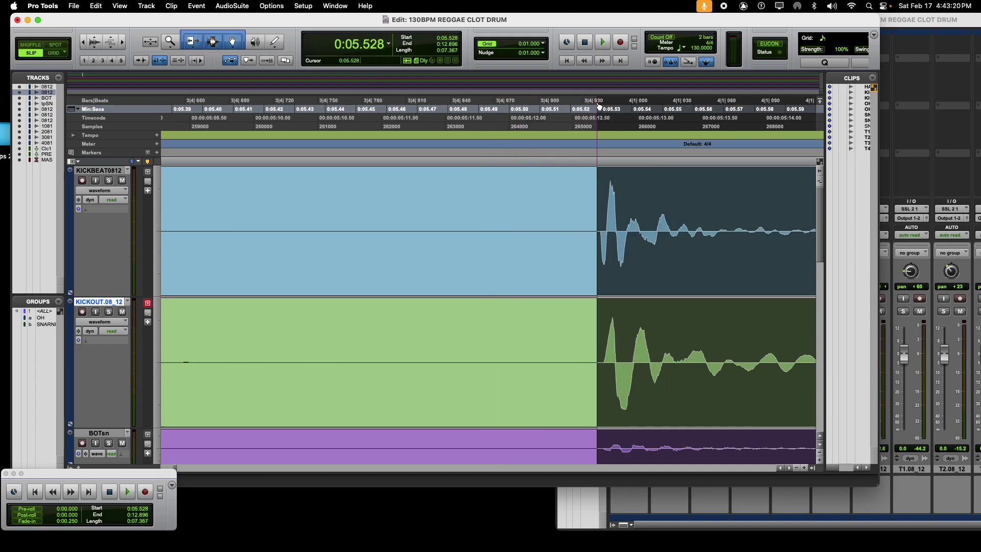
Play the selected passage, reposition the Mix window so all channels through MASTER are visible, and stop playback.
key(space)
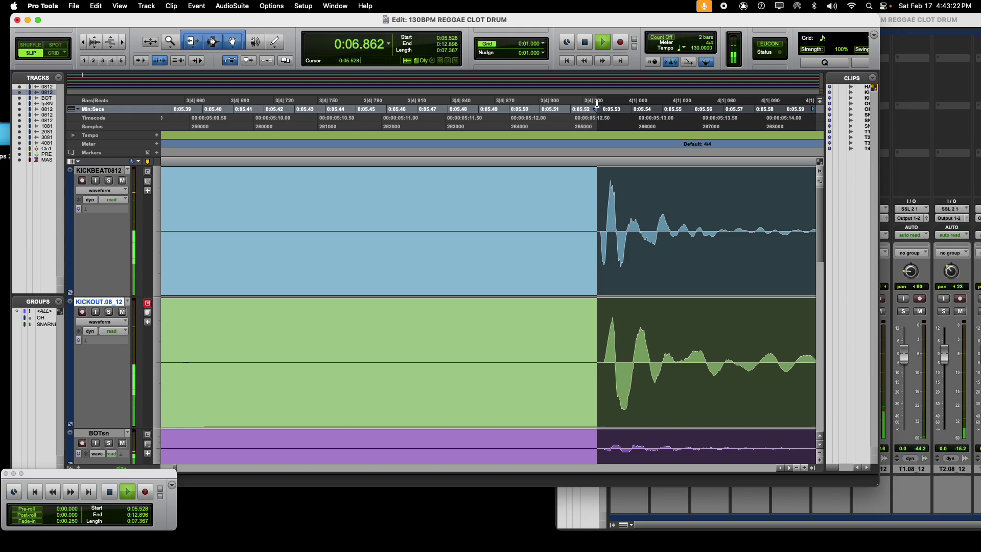
key(super+equal)
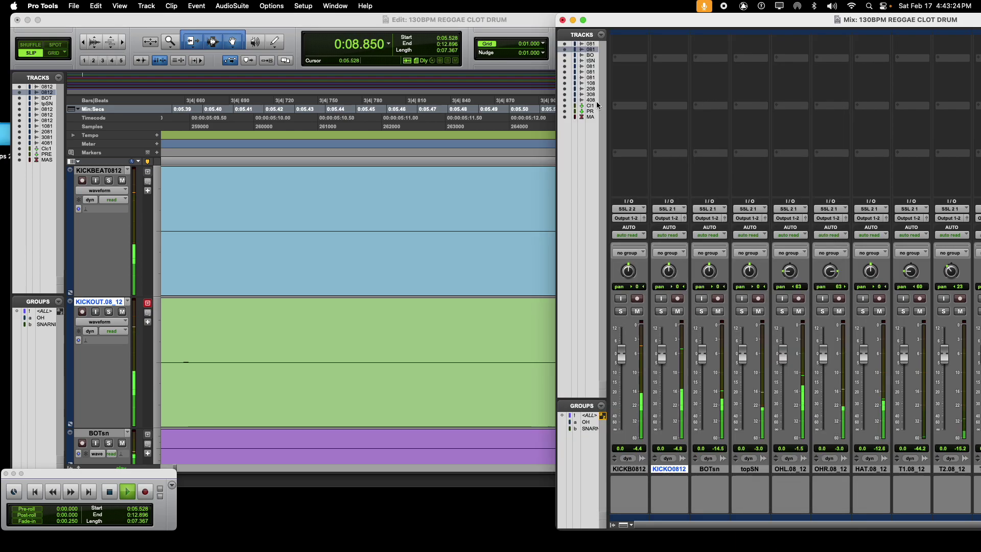
drag(738, 20, 447, 3)
key(space)
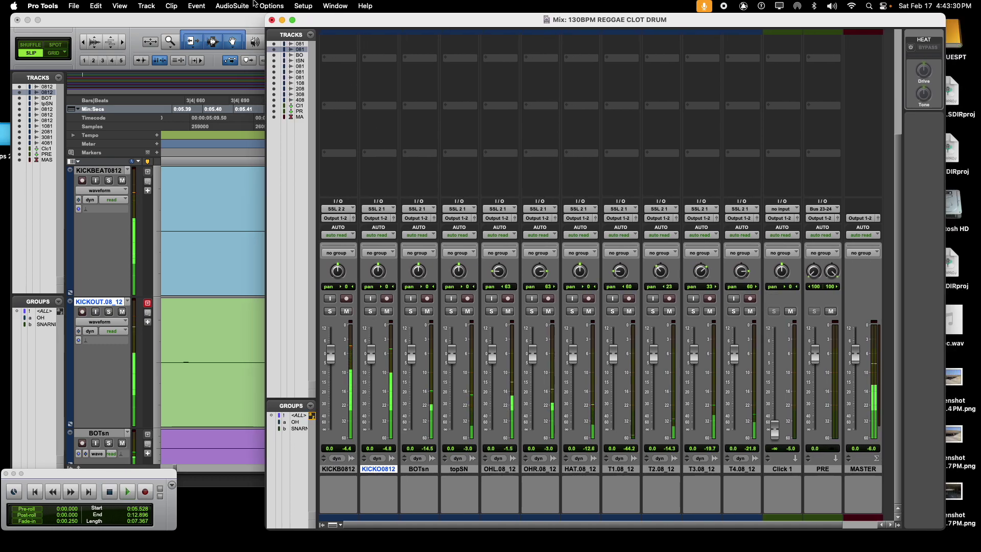
Move the Mix window clear of the Edit window and select the timeline from about 0:05.546 to 0:20.821.
click(224, 5)
drag(515, 22, 543, 373)
scroll(539, 302, up, 4)
scroll(538, 302, down, 13)
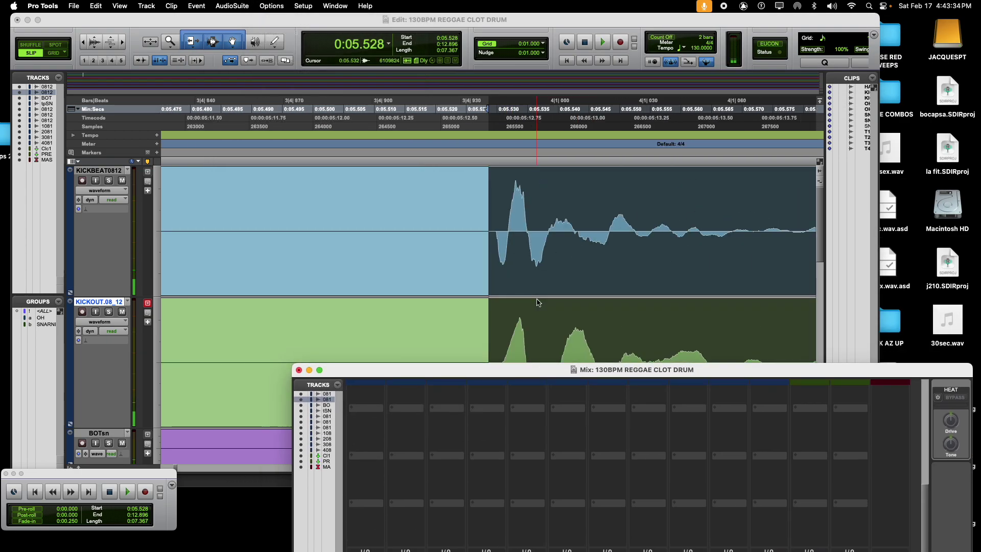
drag(196, 101, 354, 109)
drag(195, 118, 288, 118)
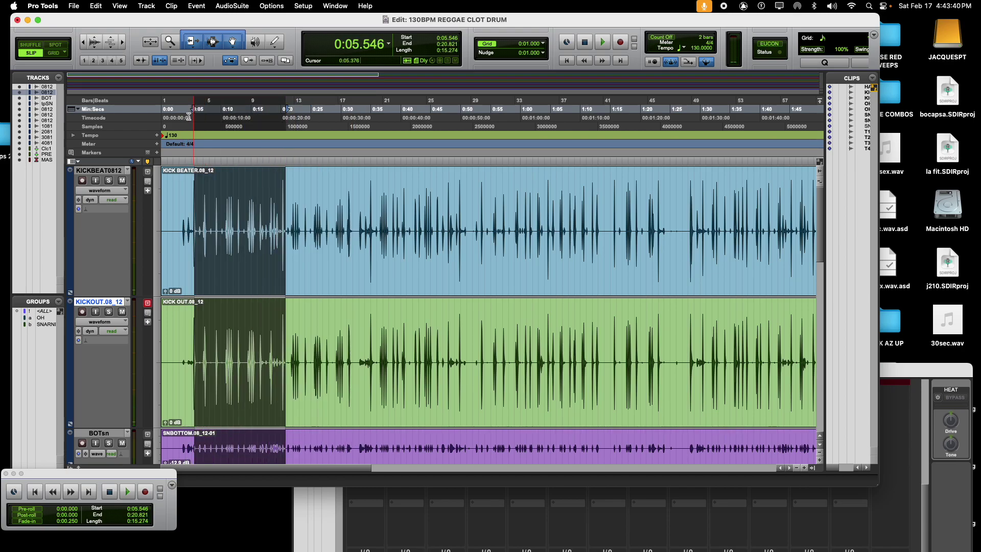
Turn on Loop Playback for the session.
scroll(259, 230, down, 5)
scroll(259, 231, up, 6)
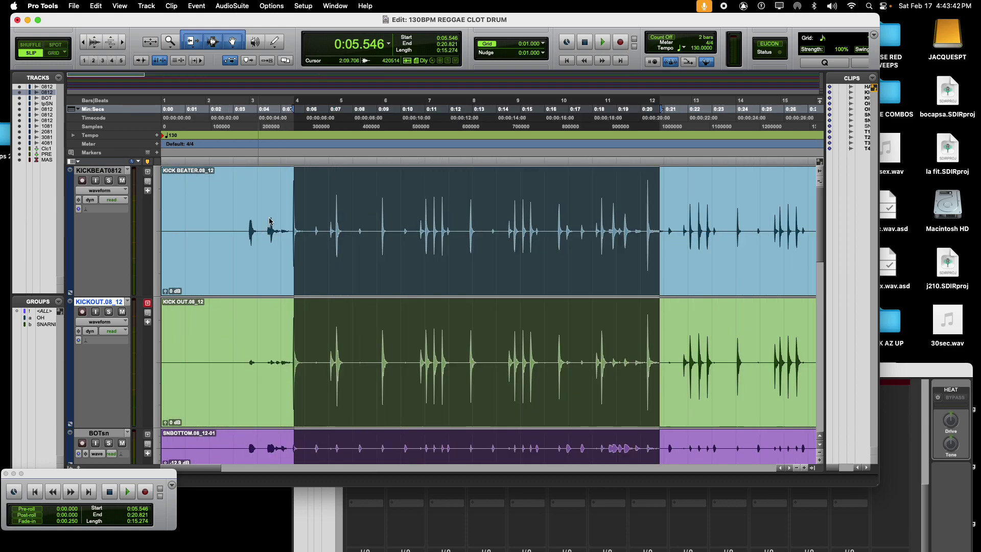
click(294, 4)
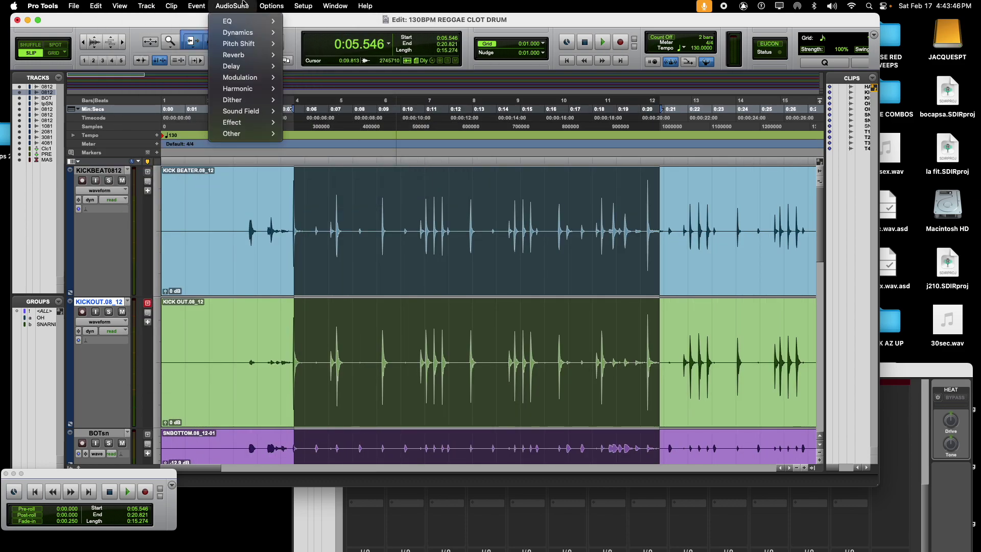
mouse_move(279, 4)
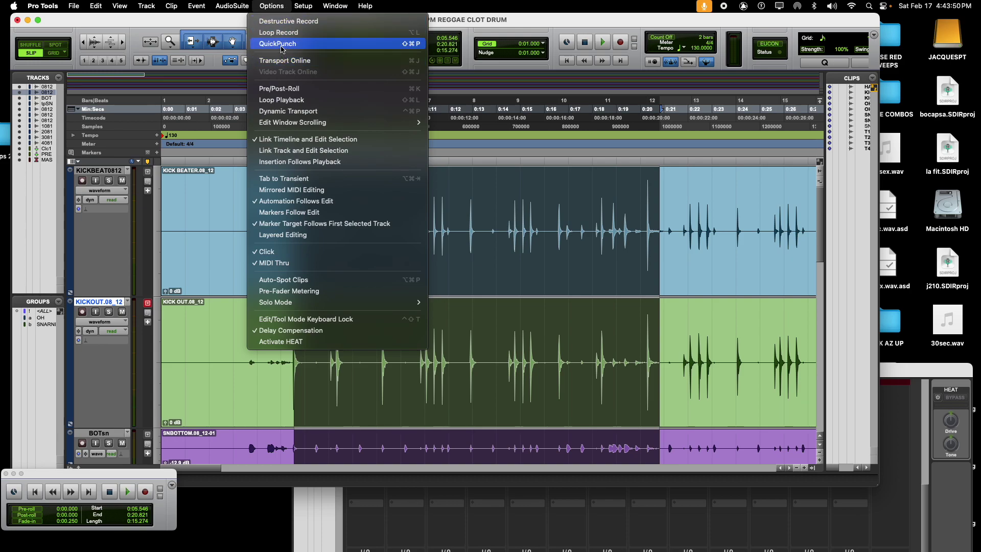
click(288, 99)
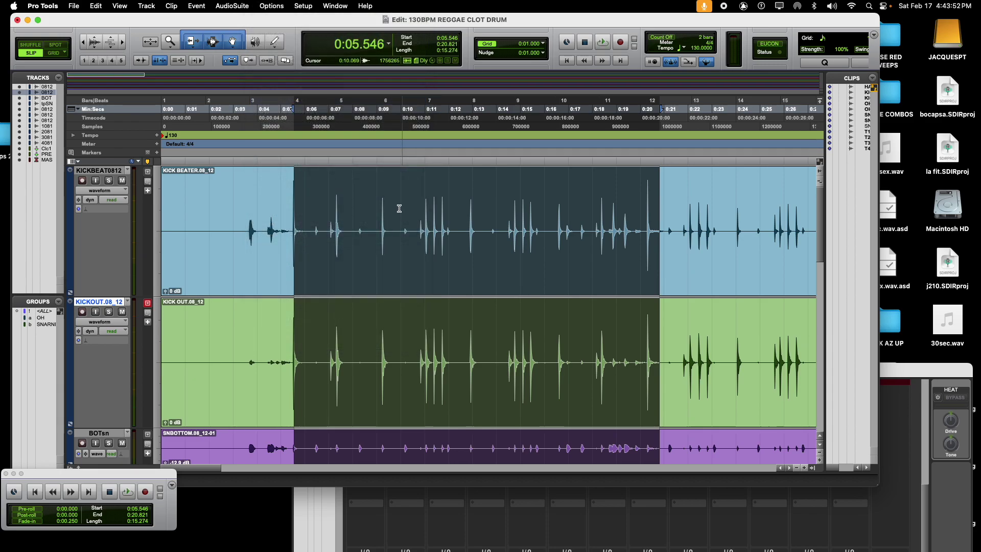
Adjust the timeline selection to run from about 0:05.482 to 0:12.864 and start looped playback.
drag(294, 111, 293, 110)
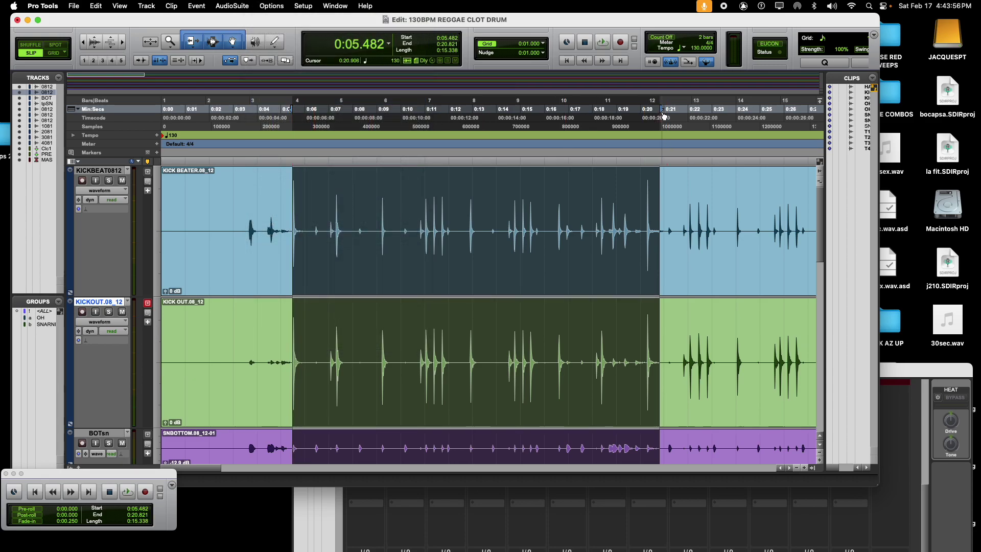
drag(663, 111, 471, 153)
key(space)
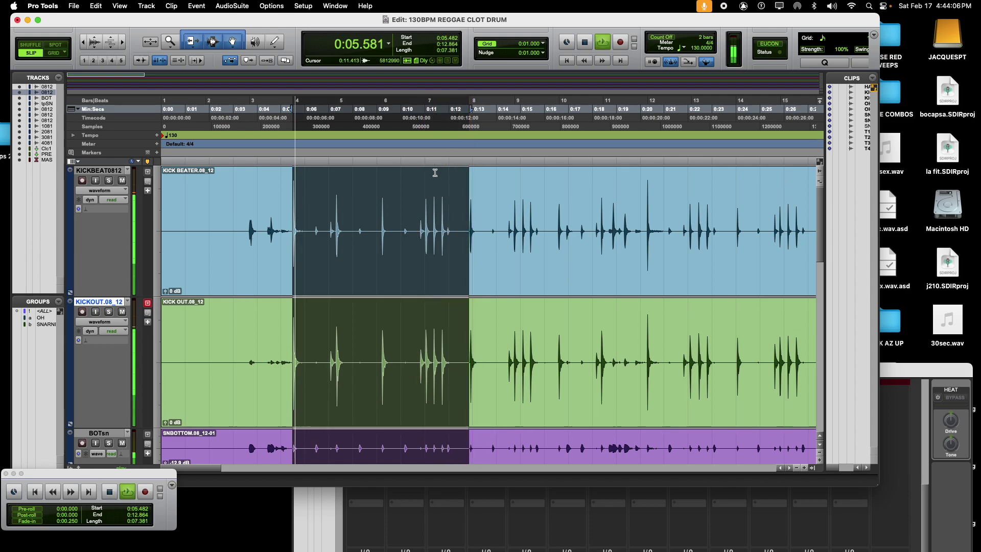
Bring the full Mix window back into view and pull the BOTsn and topSN faders down to −∞.
scroll(484, 244, down, 5)
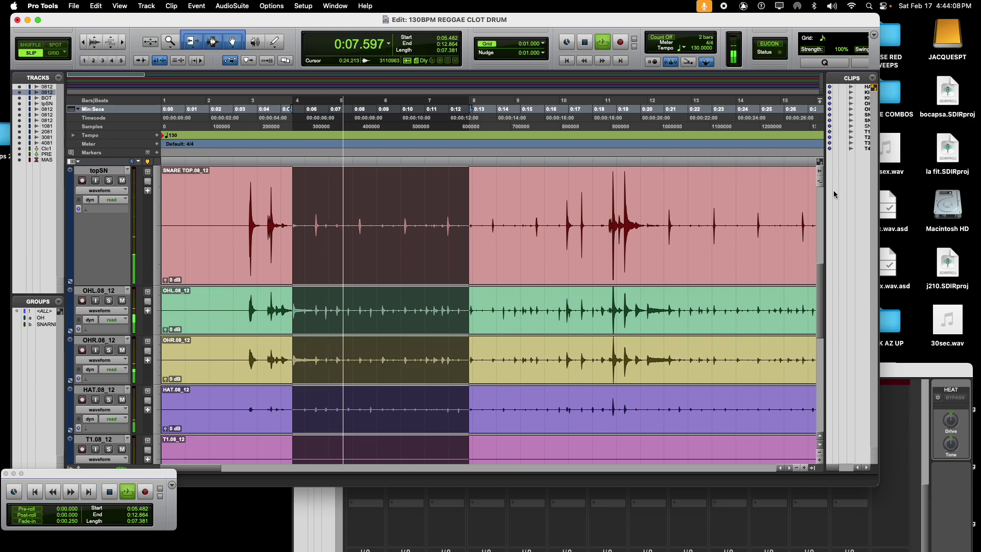
drag(927, 369, 885, 2)
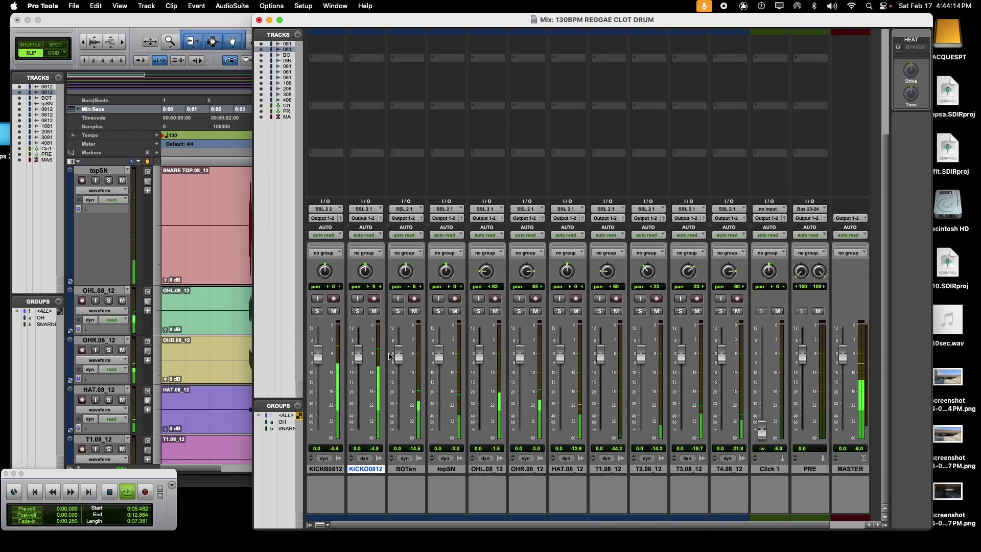
drag(398, 352, 398, 430)
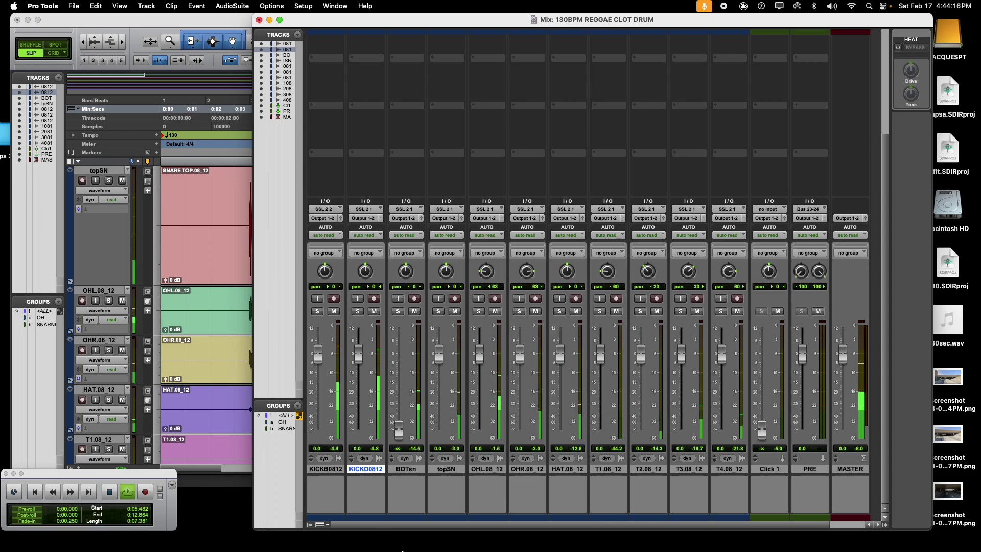
drag(439, 352, 439, 430)
Select the drum tracks from KICKB0812 through T4.08_12 and pull the four tom faders, T4 to T1, down to −∞.
click(320, 467)
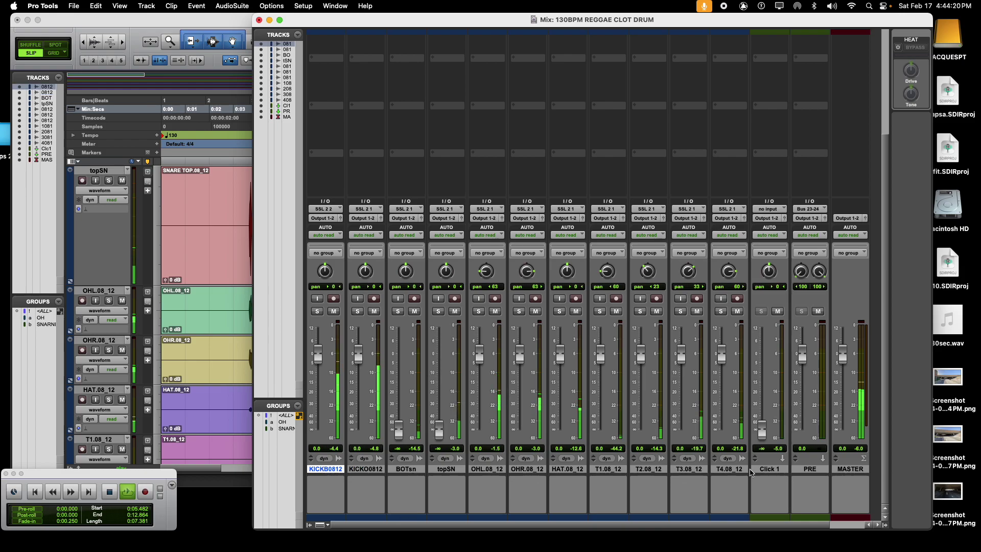
shift+click(733, 469)
drag(722, 353, 722, 430)
drag(683, 352, 682, 431)
drag(640, 354, 641, 430)
drag(600, 354, 600, 430)
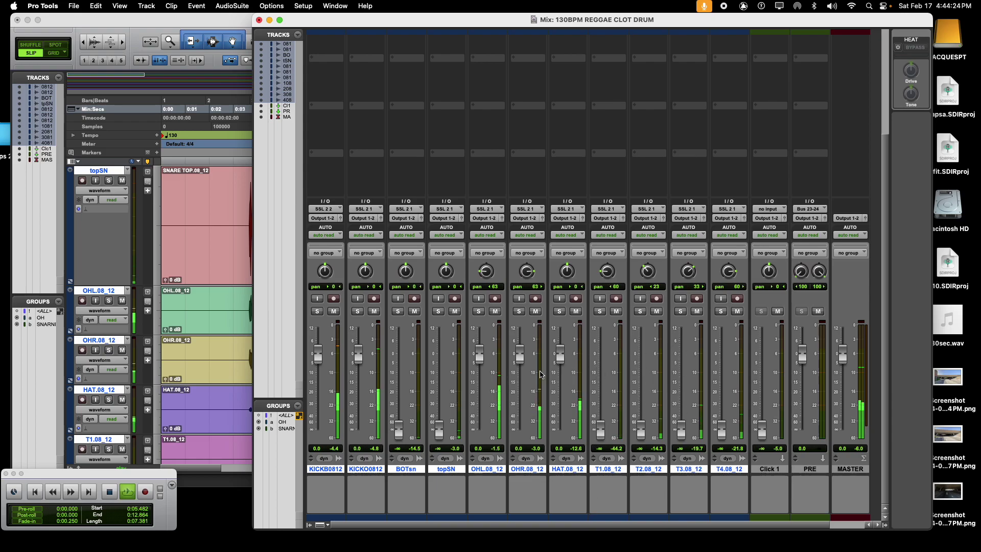
Pull the HAT, OHR and OHL faders down to −∞ and replace the drum track selection with Click 1.
drag(564, 360, 561, 430)
drag(520, 353, 519, 430)
drag(480, 354, 481, 541)
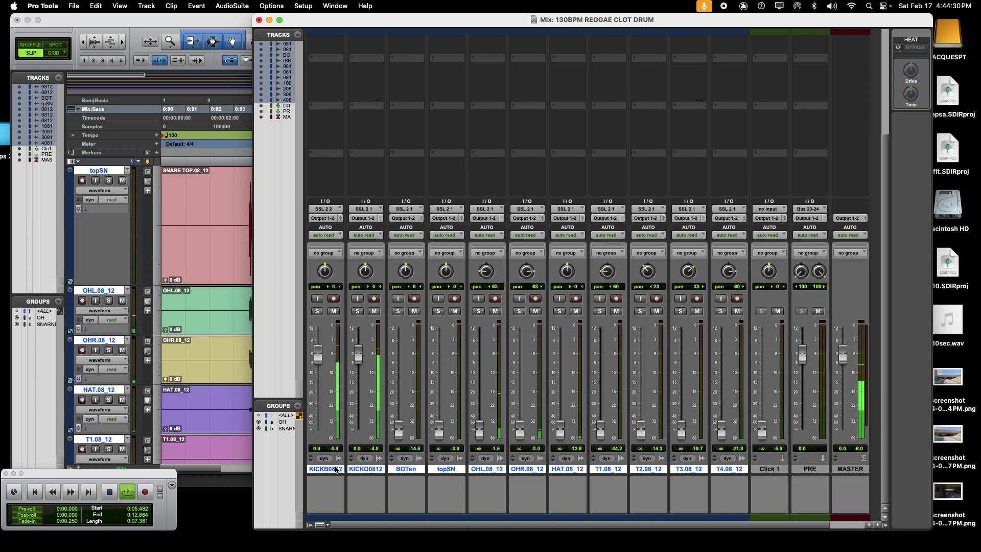
click(756, 469)
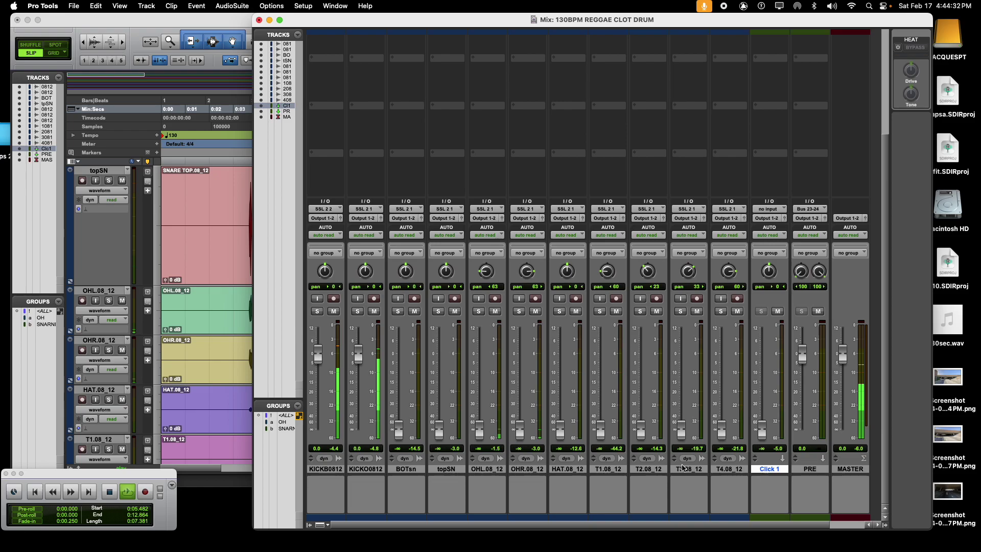
Mute the KICKO0812 channel so KICKB0812 is heard alone, and select the KICKB0812 track.
click(333, 312)
click(359, 473)
click(333, 470)
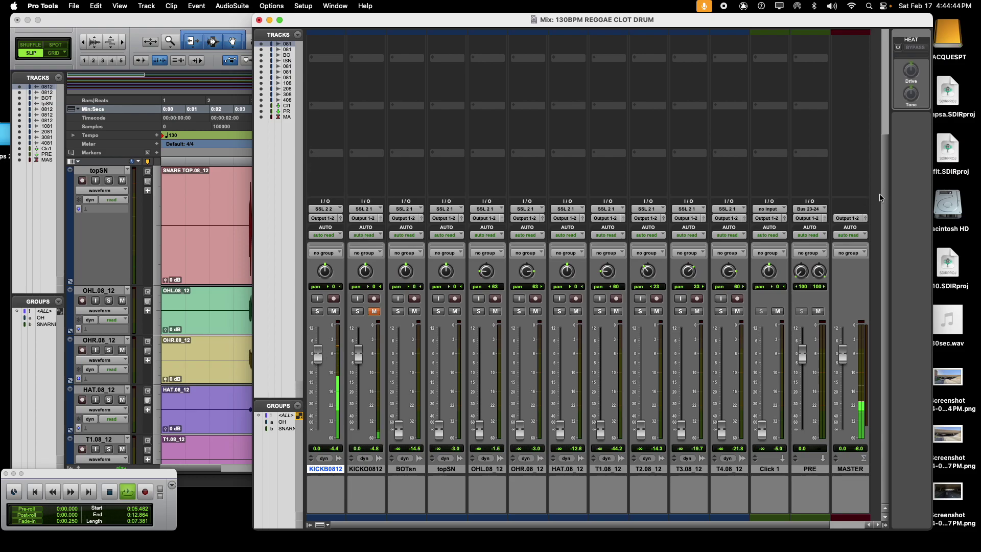
Insert EQ3 7-Band (mono) in the first insert slot of KICKB0812 and reposition its plug-in window.
scroll(880, 197, up, 5)
click(332, 46)
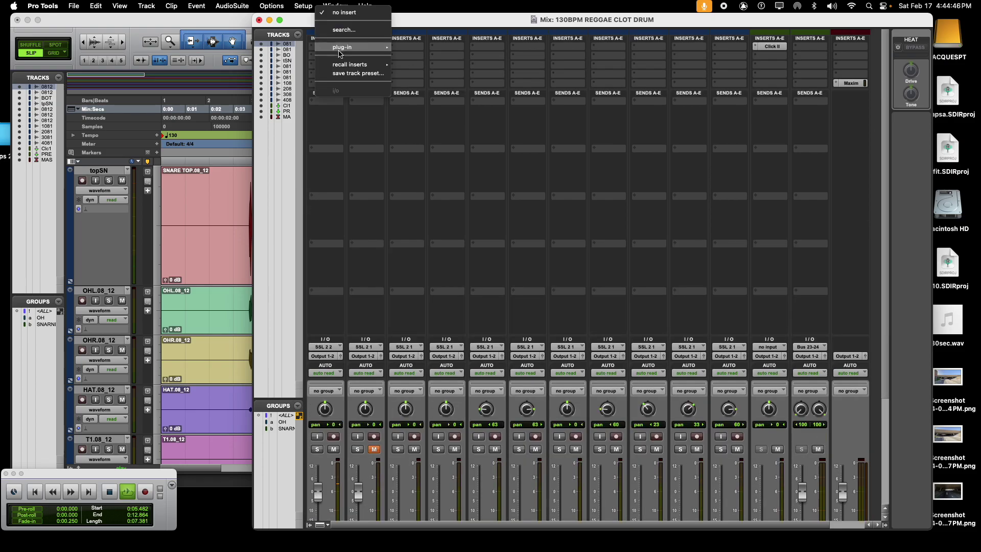
mouse_move(341, 51)
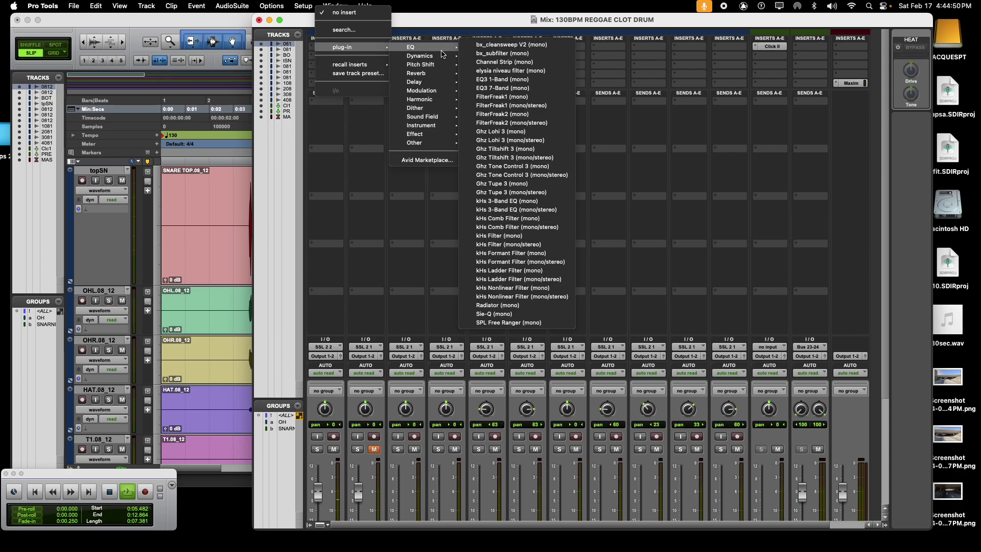
mouse_move(441, 60)
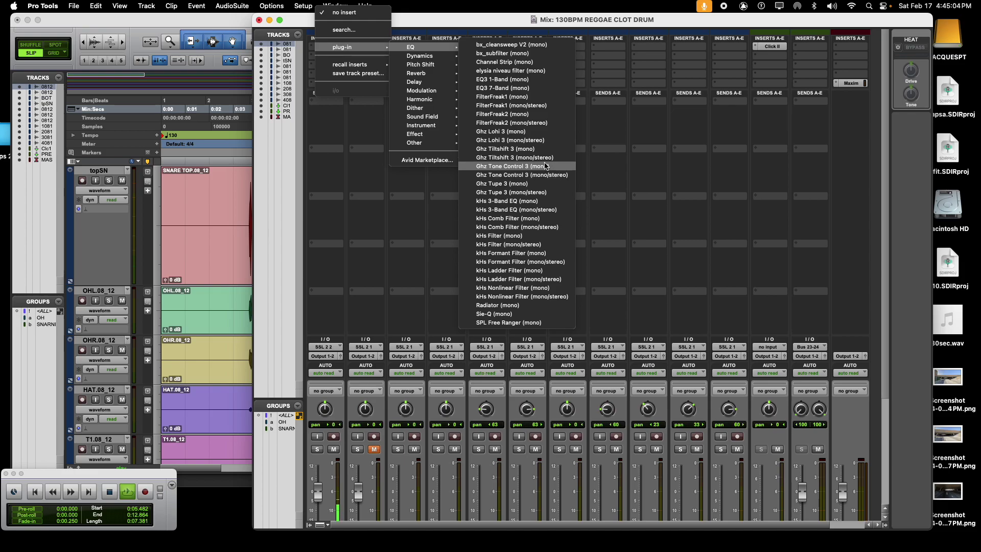
click(531, 88)
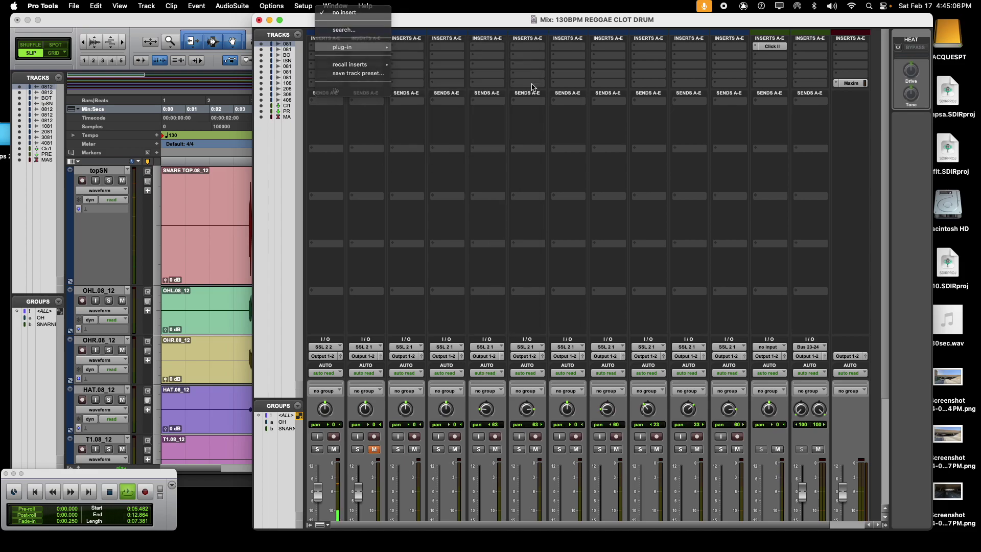
drag(837, 106, 430, 15)
Boost the kick beater EQ's HMF band by 18 dB at about 6.20 kHz and cut its HF band by 8.6 dB.
drag(476, 108, 498, 9)
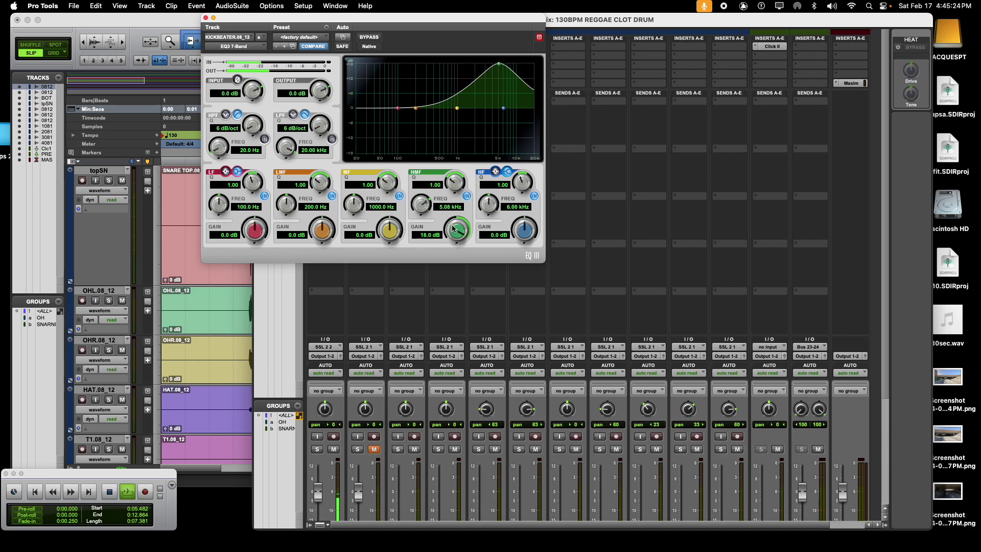
drag(454, 229, 452, 240)
drag(519, 234, 510, 270)
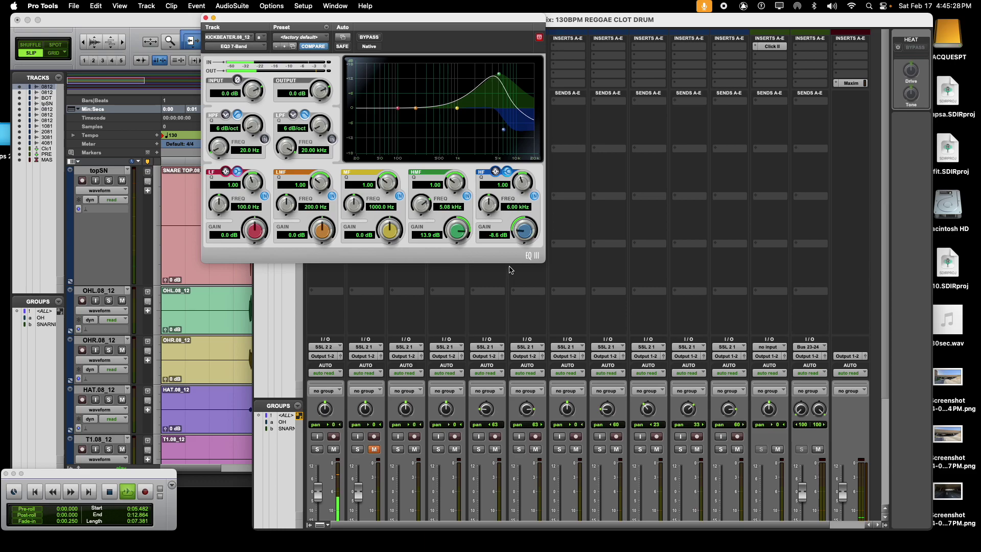
drag(499, 82, 504, 57)
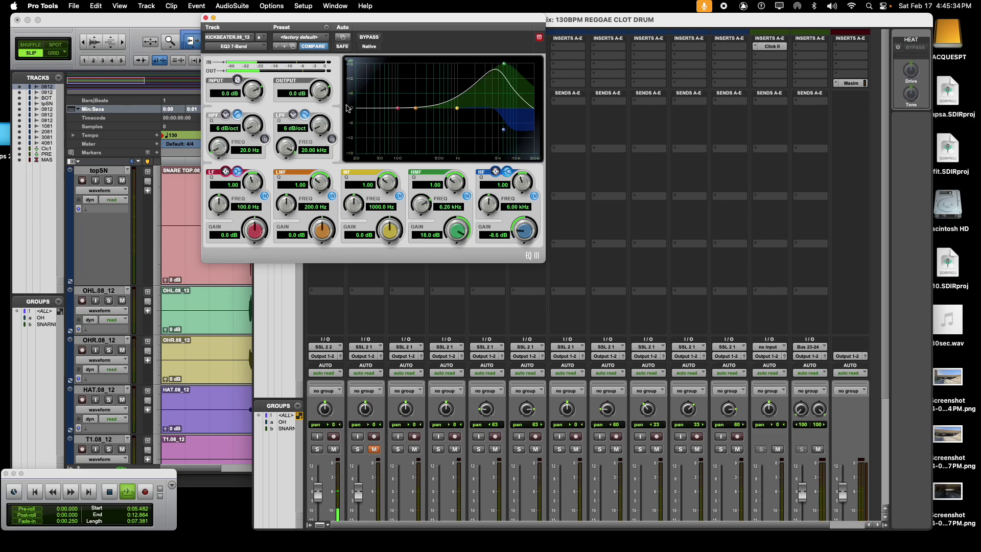
Cut the EQ's LMF band 8.7 dB at 1000 Hz and LF band 12 dB at 46 Hz, moving the HMF boost to 8.52 kHz.
drag(417, 111, 471, 130)
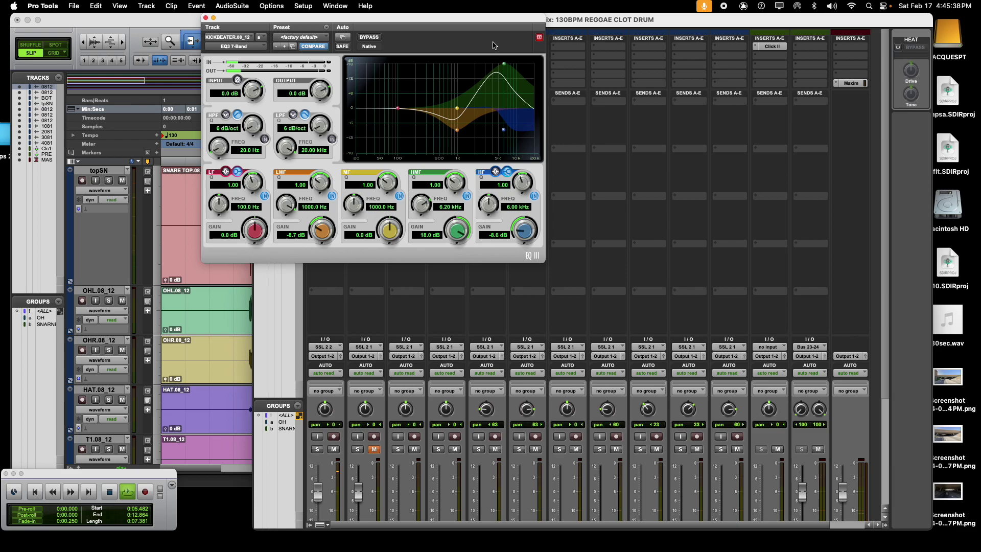
mouse_move(509, 64)
mouse_down()
mouse_move(491, 44)
mouse_move(526, 44)
mouse_move(513, 46)
mouse_up()
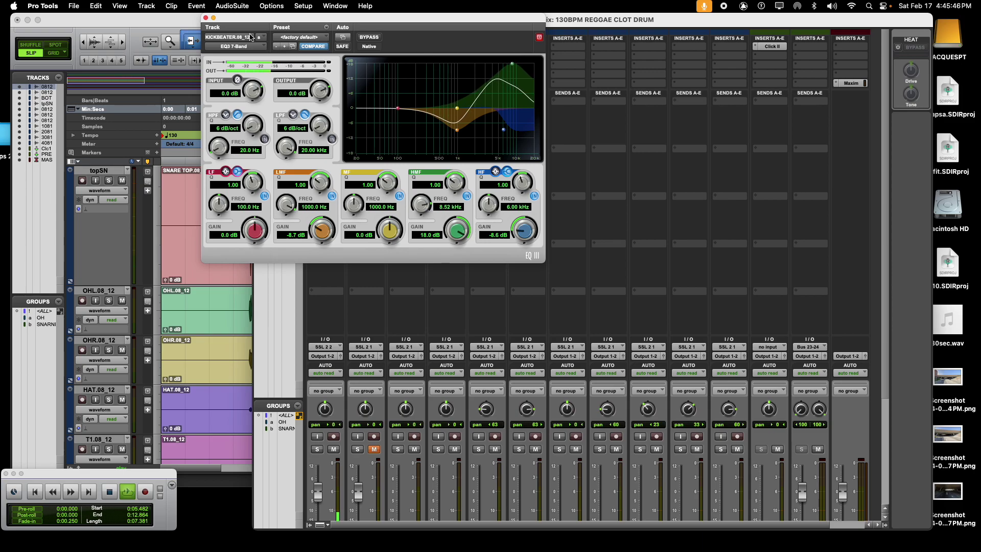
drag(397, 108, 462, 324)
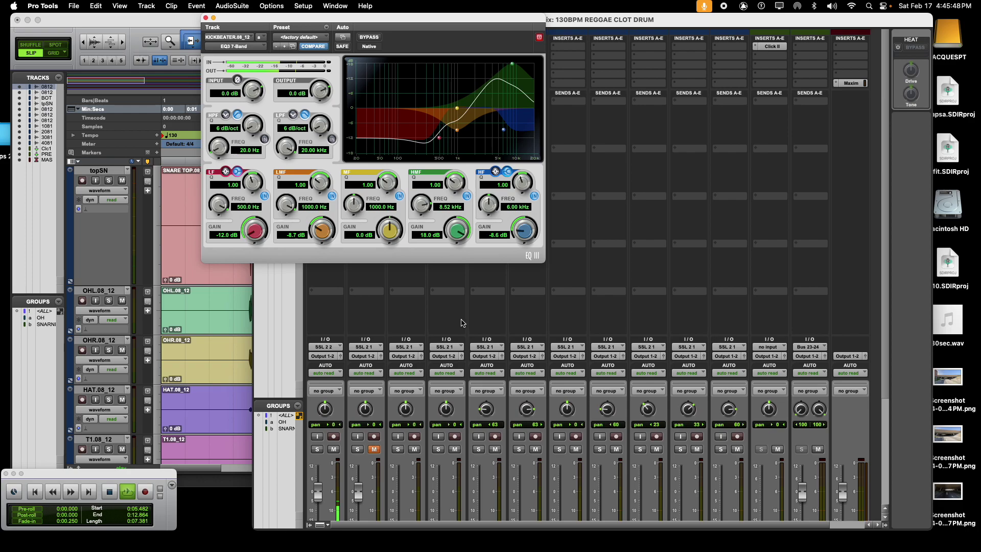
drag(442, 140, 387, 138)
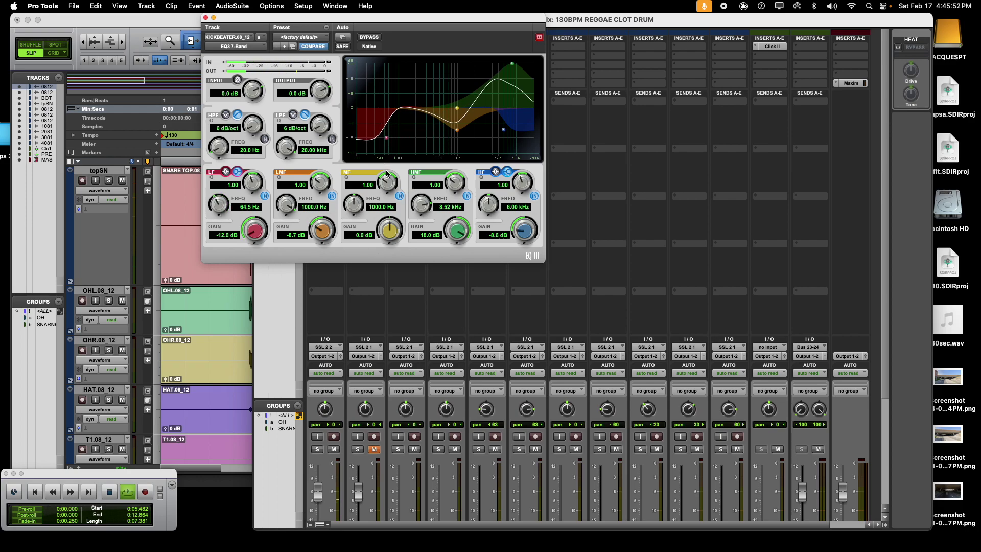
drag(386, 181, 377, 138)
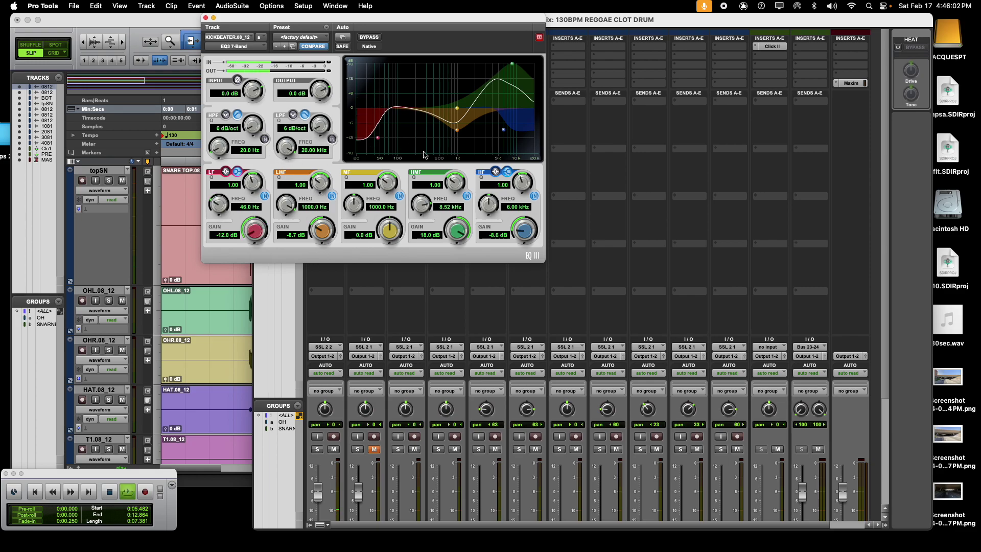
Set the EQ's MF band to a 12.4 dB boost at 125 Hz with a Q of 1.41.
drag(460, 105, 432, 35)
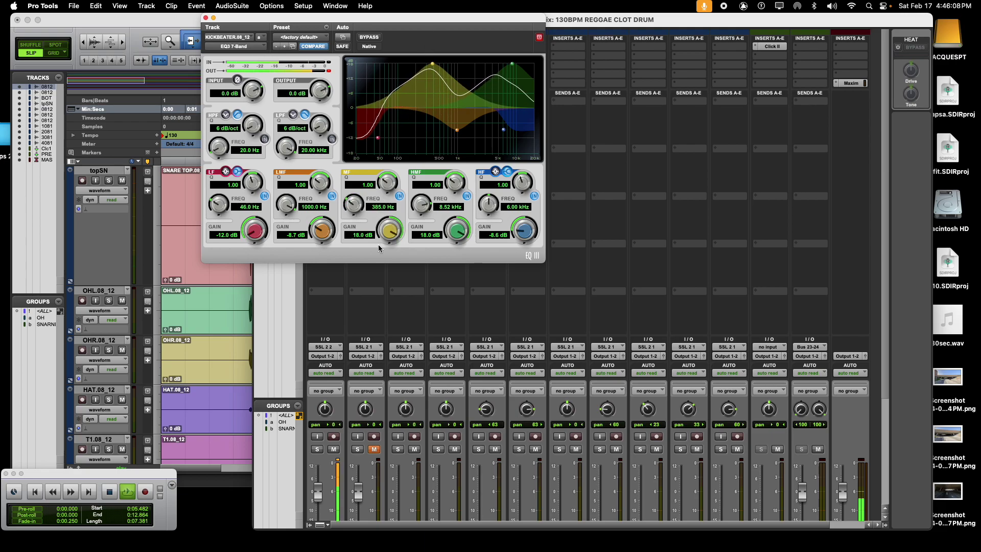
drag(390, 190, 391, 130)
drag(431, 64, 403, 43)
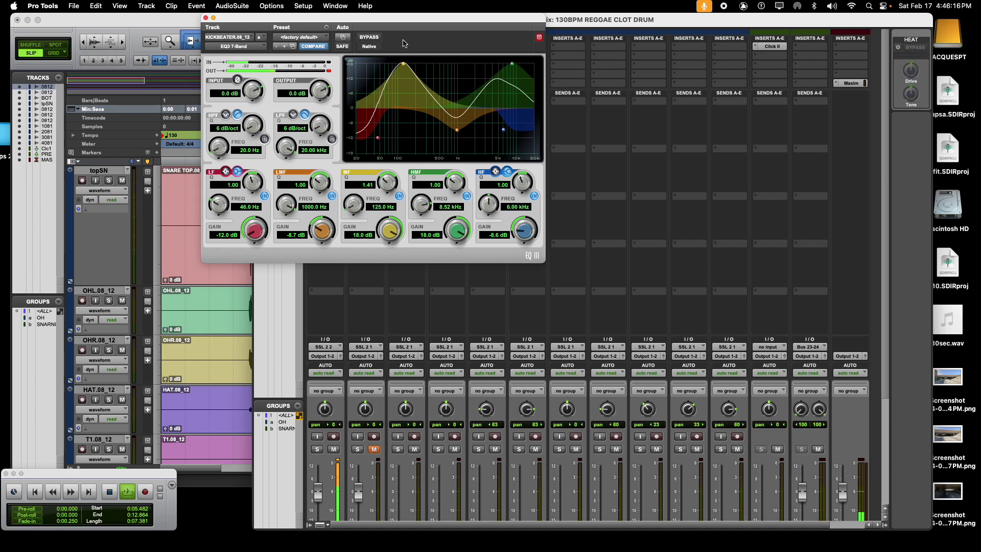
drag(387, 233, 377, 262)
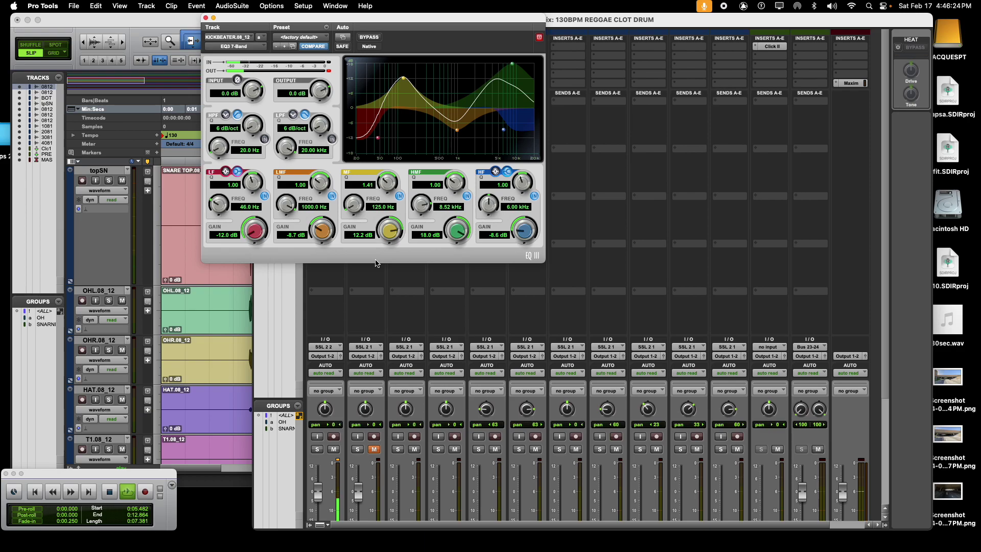
drag(376, 259, 375, 258)
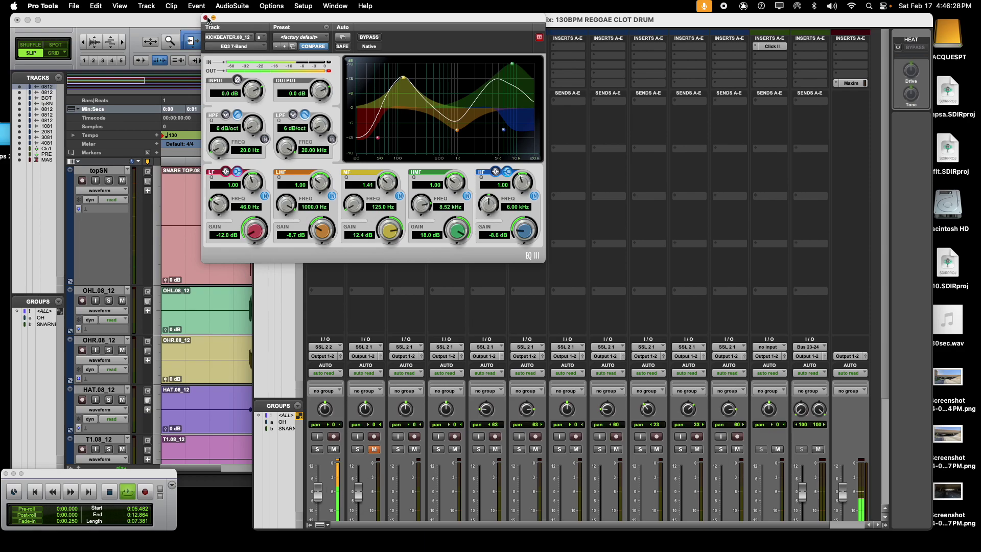
Close the EQ window and insert Channel Strip (mono) in the second insert slot of KICKB0812.
click(205, 18)
click(321, 60)
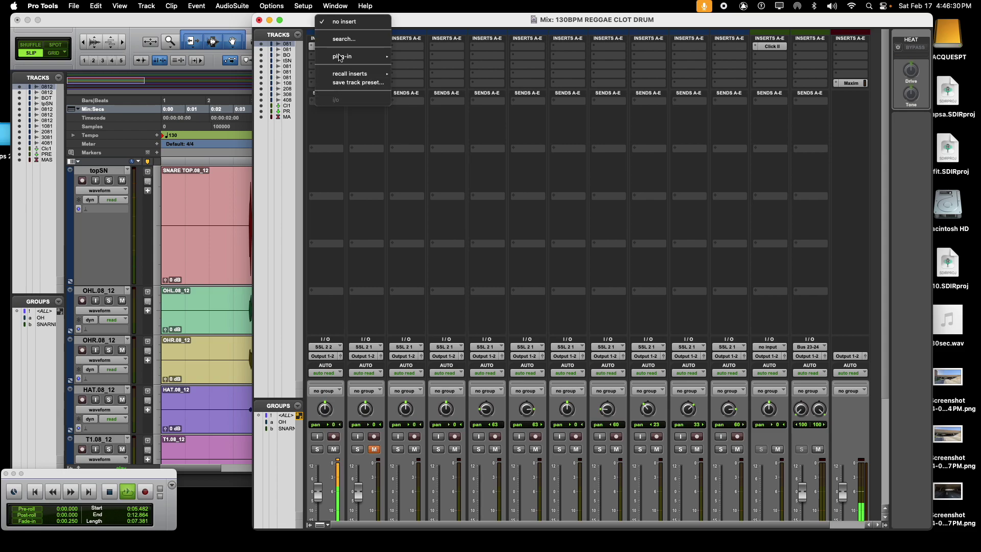
mouse_move(358, 56)
mouse_move(417, 66)
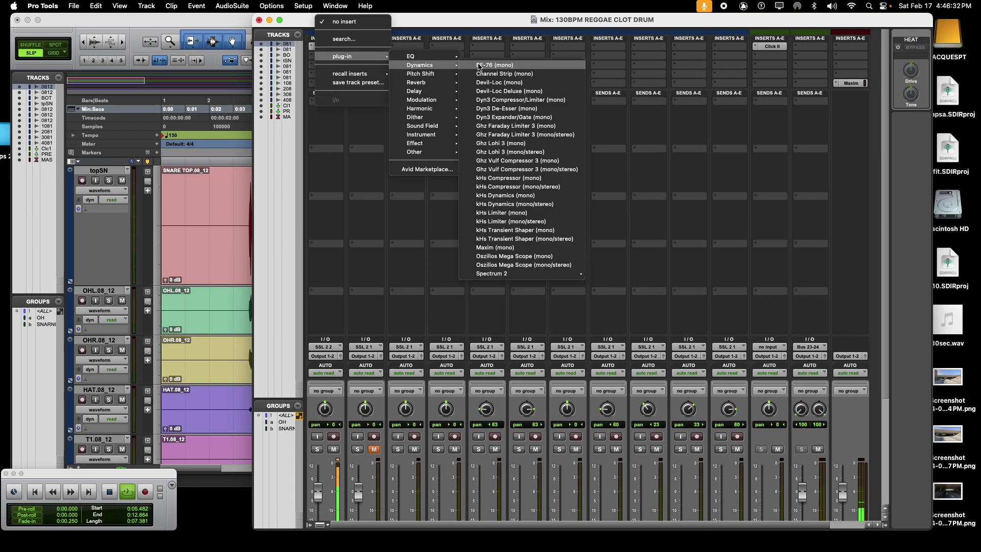
click(493, 74)
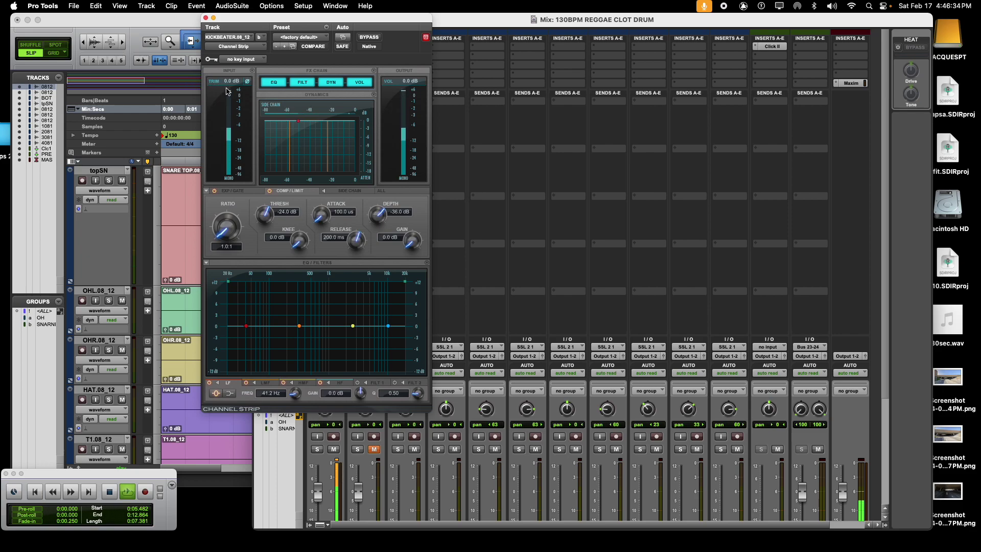
Set the kick beater Channel Strip's input trim to -1.5 dB and its gate to -30 dB threshold, 36.3 ms release and depth Off.
mouse_move(226, 83)
mouse_down()
mouse_move(228, 121)
mouse_move(234, 92)
mouse_up()
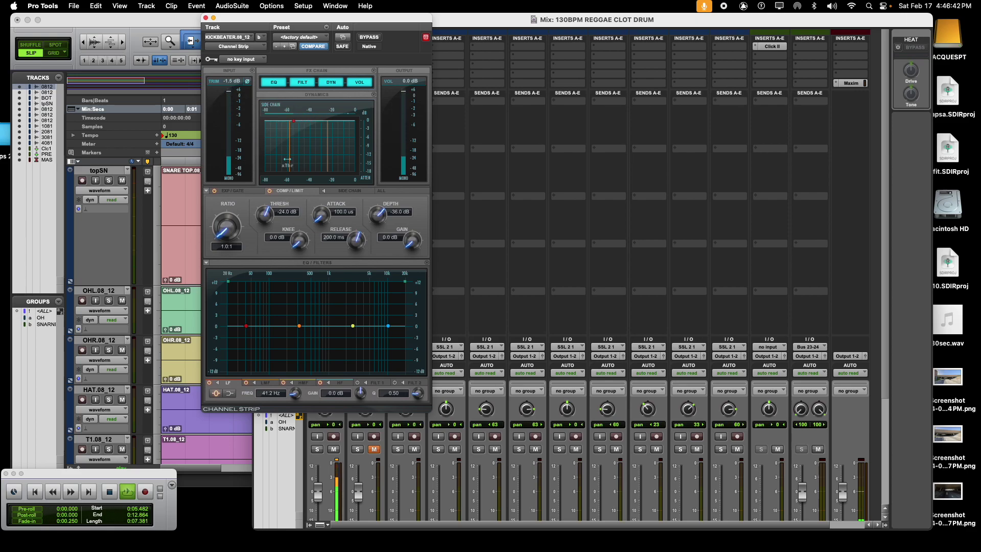
click(230, 192)
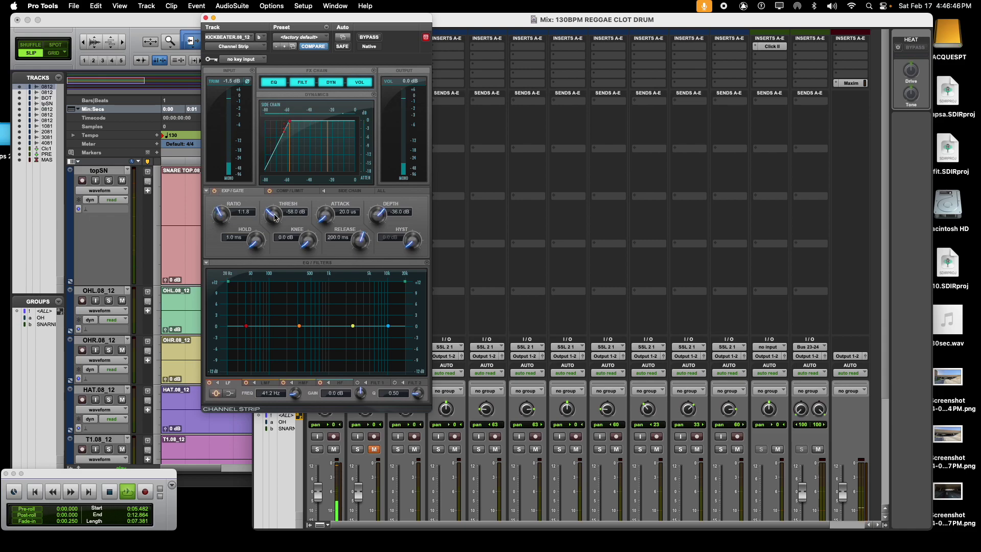
drag(276, 217, 278, 200)
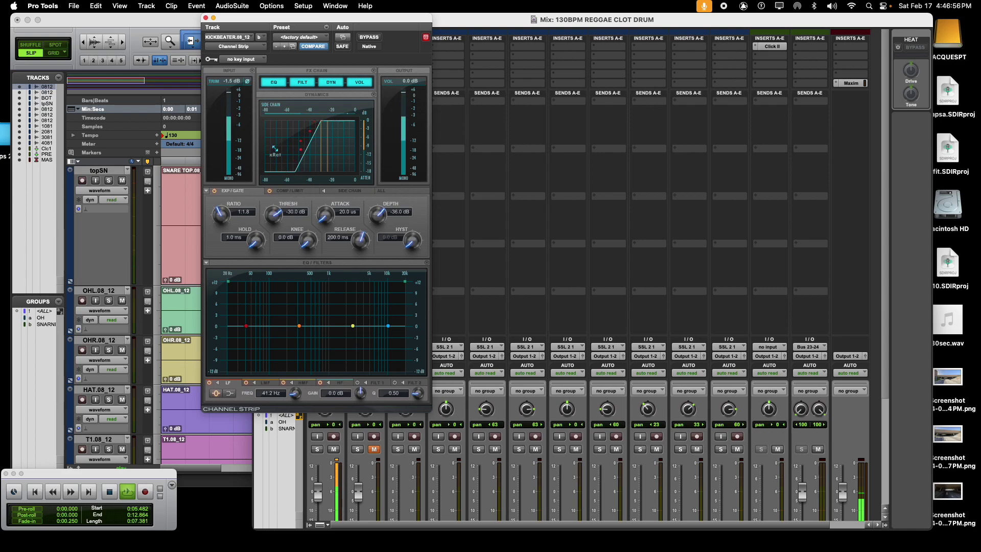
drag(356, 250, 316, 234)
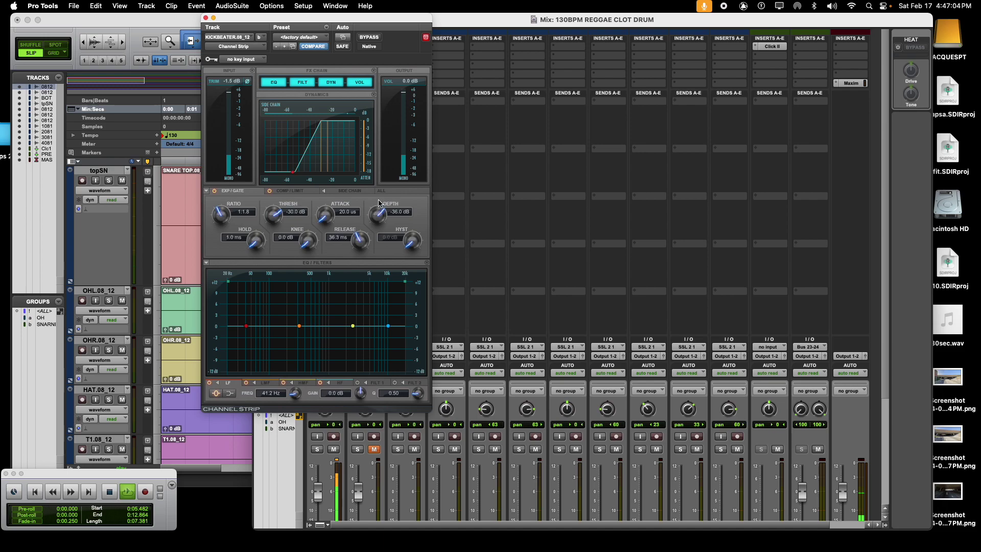
drag(380, 217, 389, 234)
drag(393, 222, 354, 330)
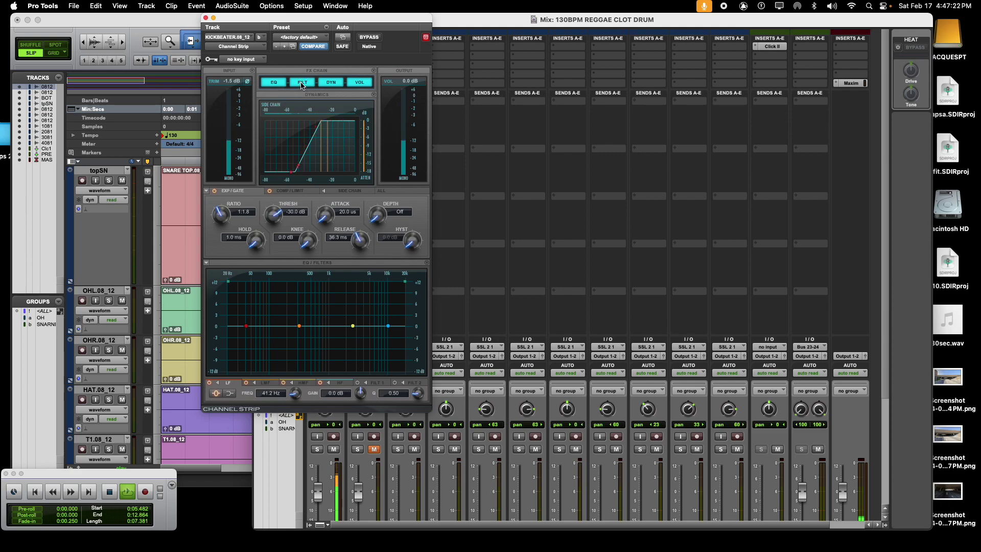
Disable the Channel Strip's compressor/limiter section on the kick beater and close the plug-in window.
click(288, 191)
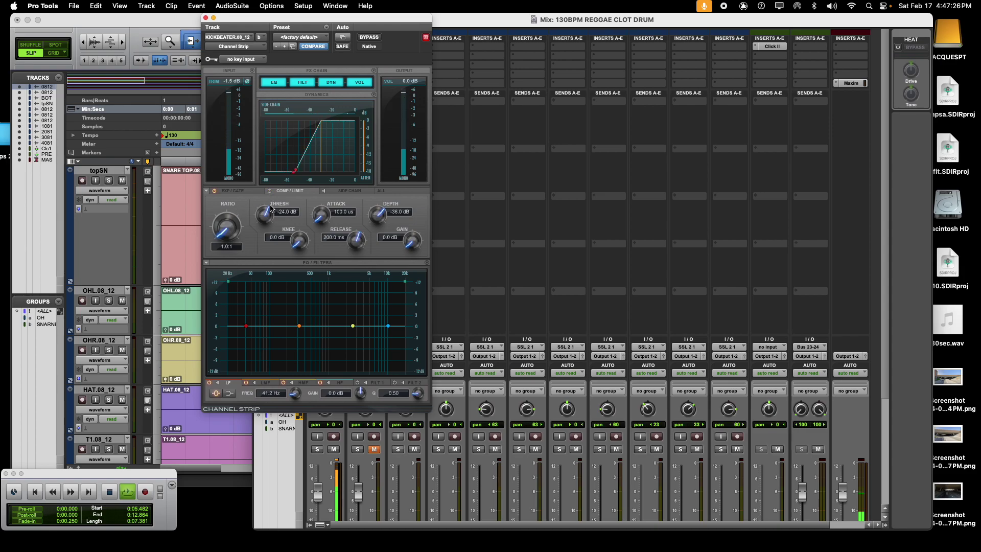
drag(250, 18, 437, 6)
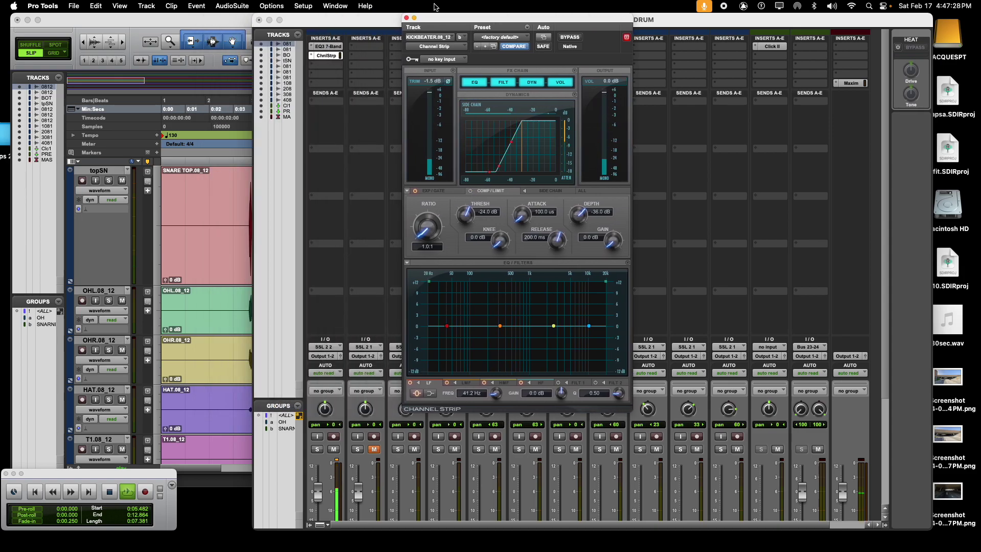
click(406, 18)
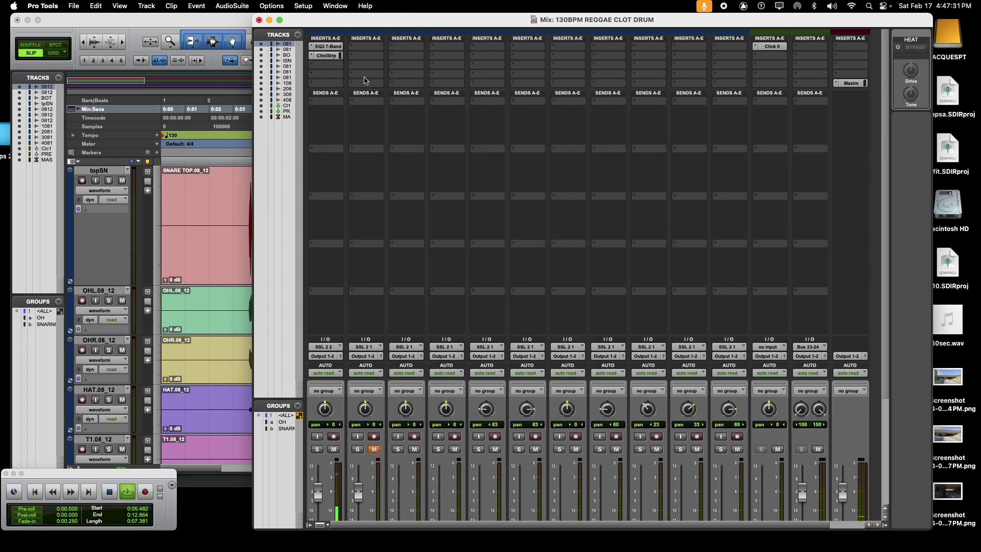
Insert kHs Transient Shaper (mono) in the third insert slot of KICKB0812.
click(318, 69)
mouse_move(346, 68)
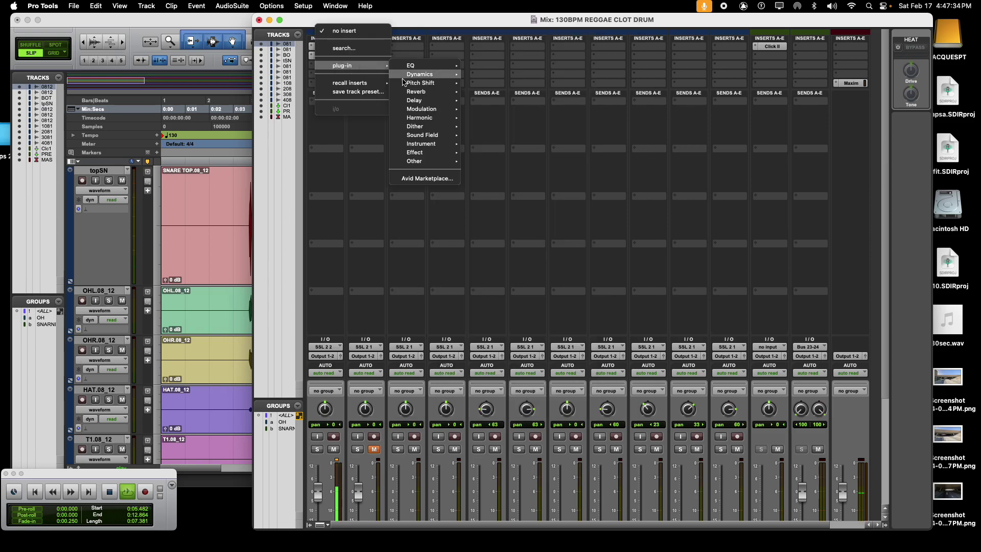
mouse_move(415, 82)
mouse_move(449, 119)
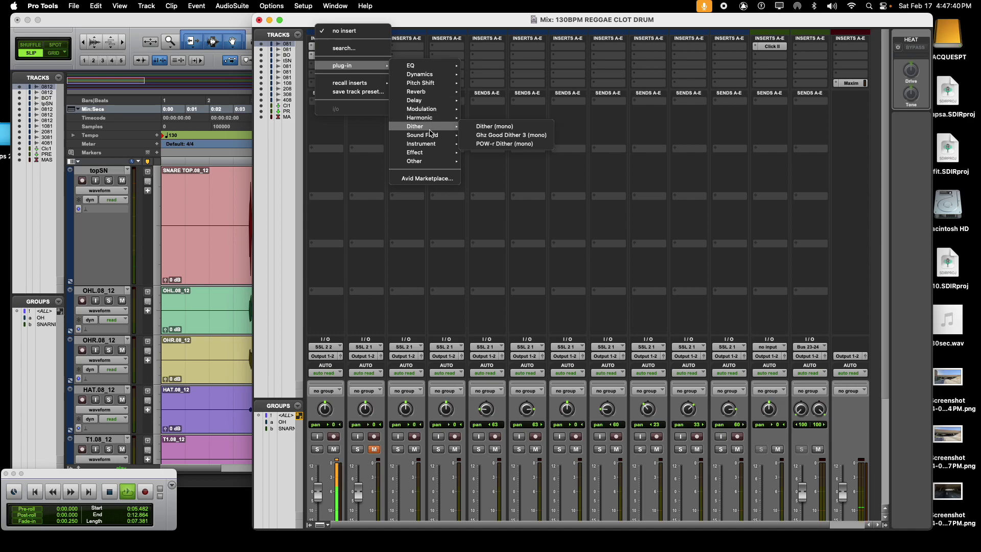
mouse_move(428, 100)
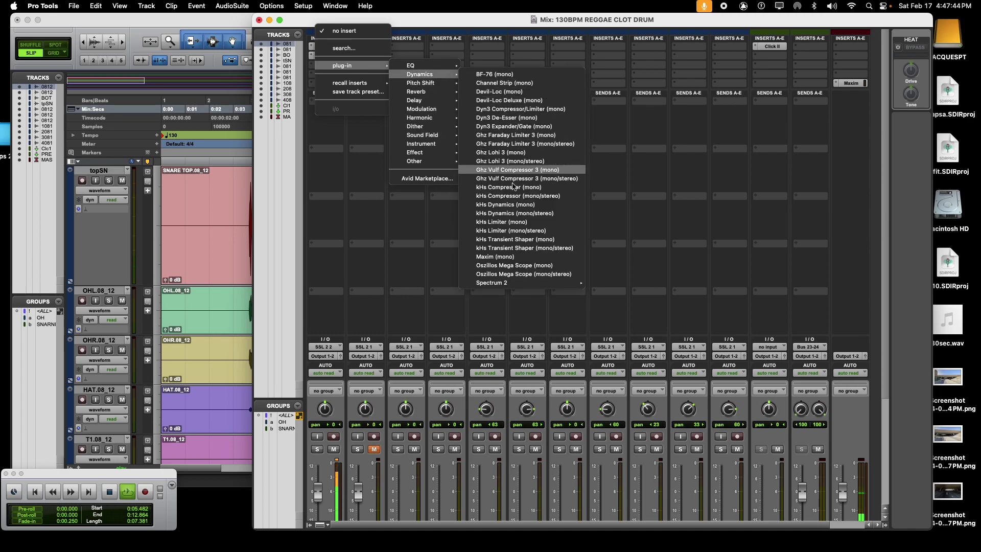
click(530, 239)
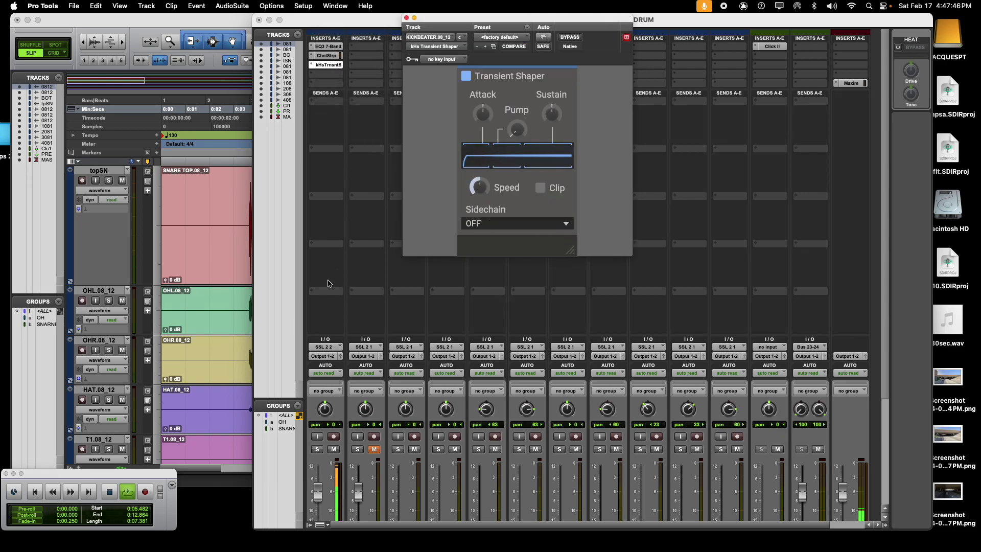
Enable Clip on the Transient Shaper, raise its Attack slightly and close the plug-in window.
click(559, 192)
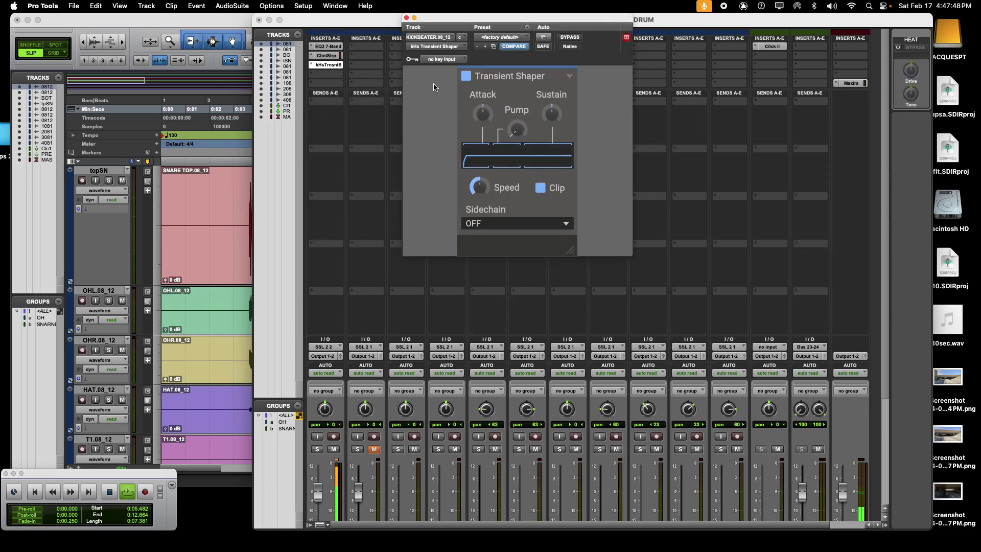
drag(483, 113, 483, 106)
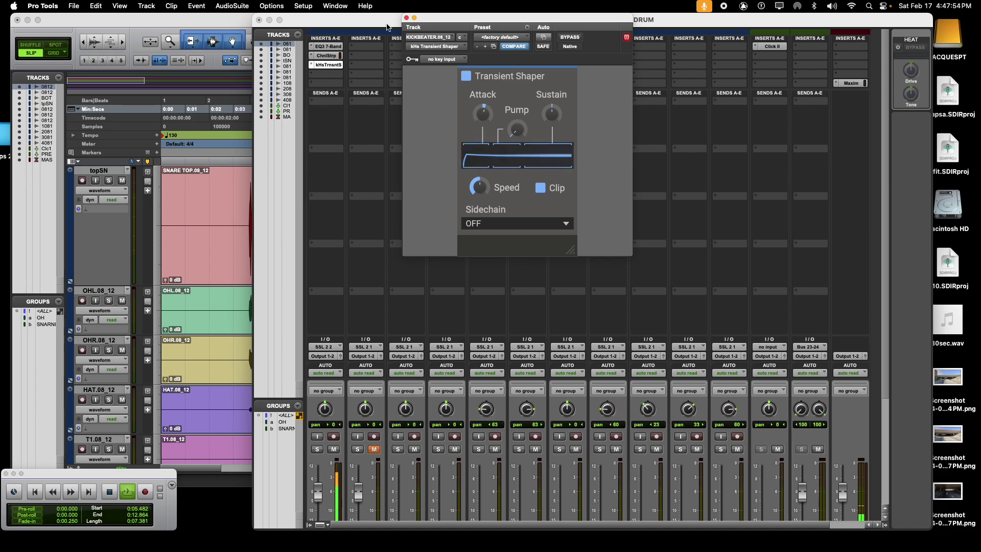
click(407, 18)
Insert kHs Gain (mono) in the fourth slot of KICKB0812, set the gain to 59.0 % and close its window.
click(320, 74)
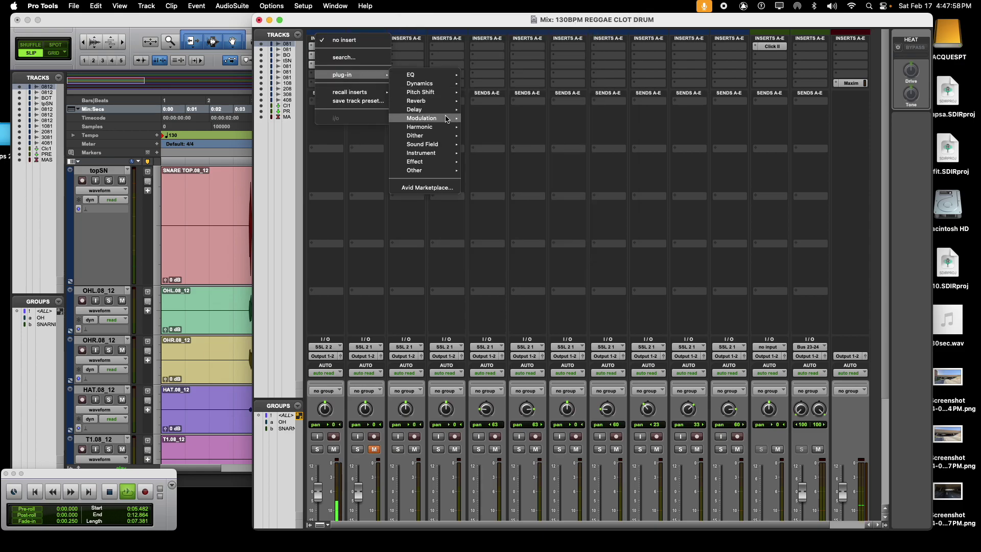
mouse_move(440, 163)
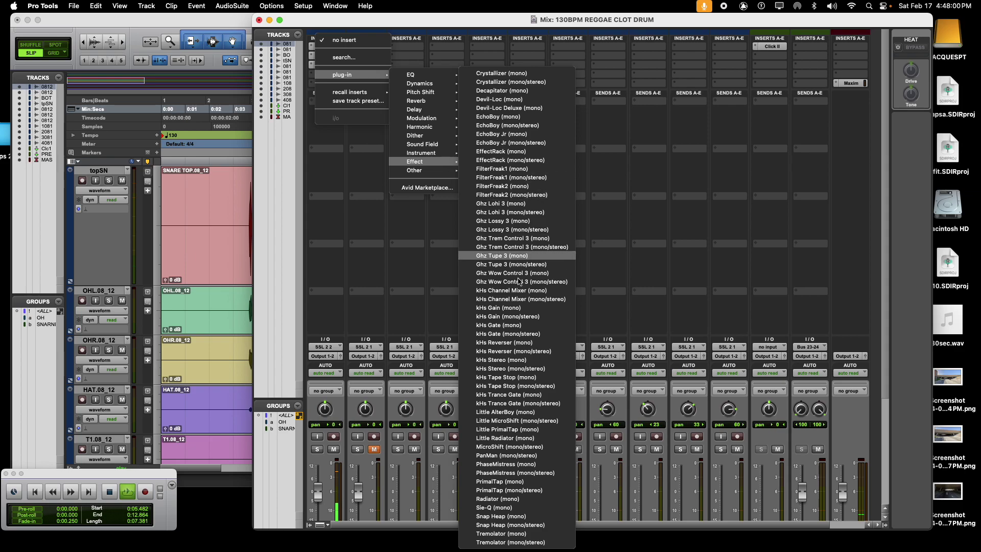
click(523, 308)
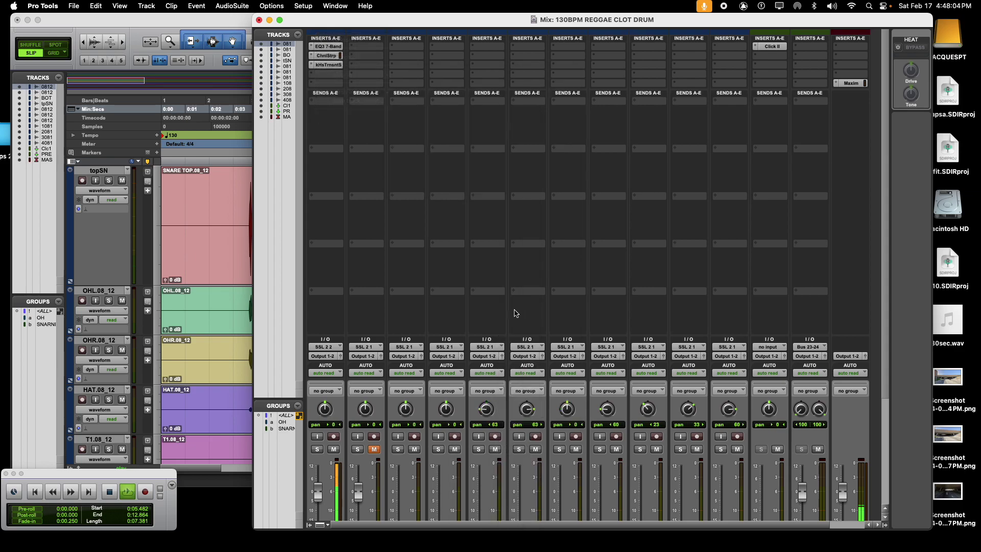
click(515, 103)
drag(515, 104, 514, 124)
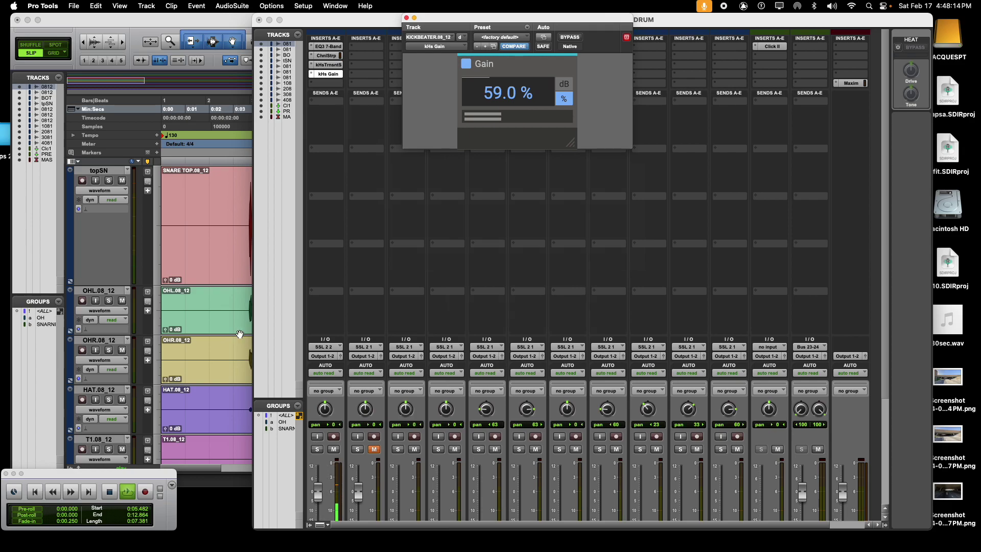
click(407, 18)
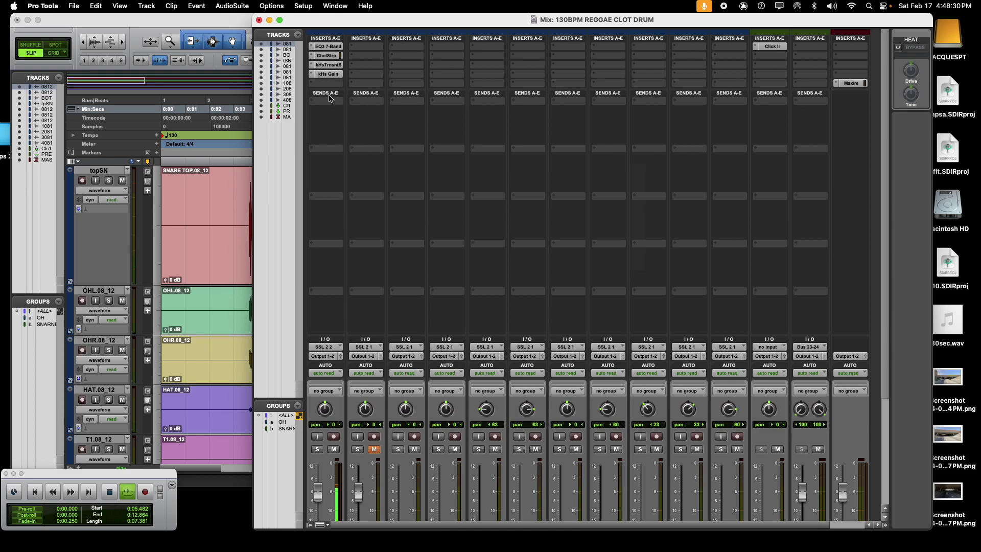
Unmute KICKO0812, mute KICKB0812 and select the KICKO0812 track.
scroll(343, 221, down, 5)
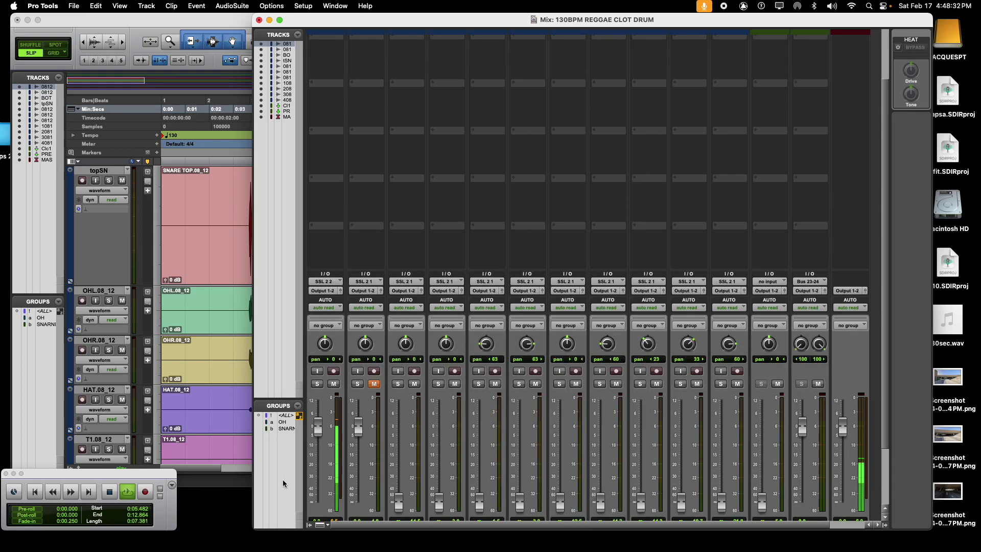
click(374, 319)
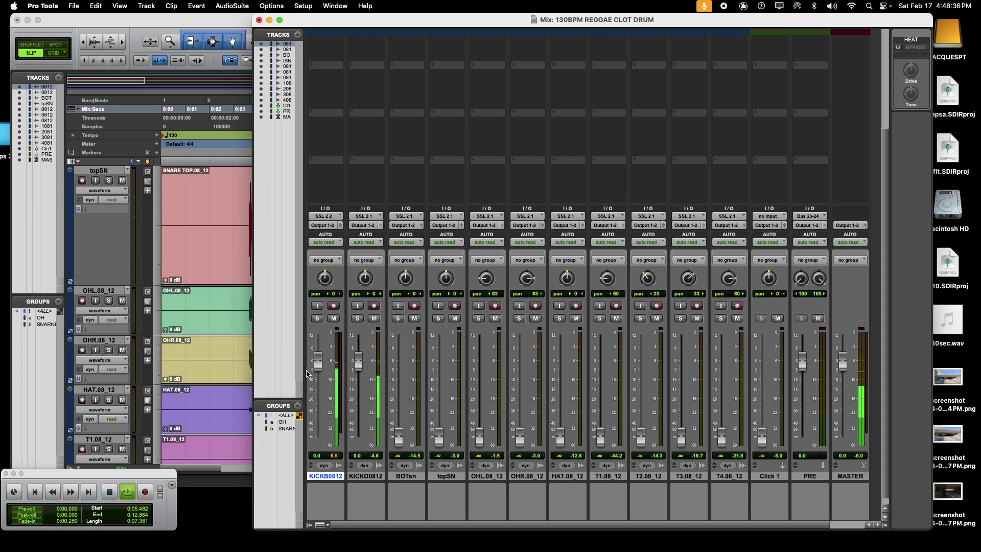
click(332, 319)
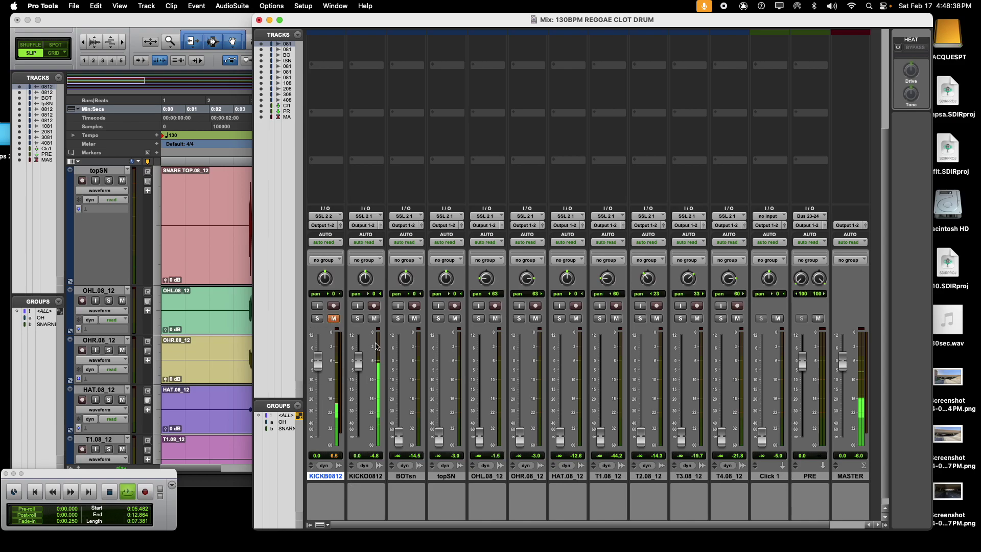
click(365, 477)
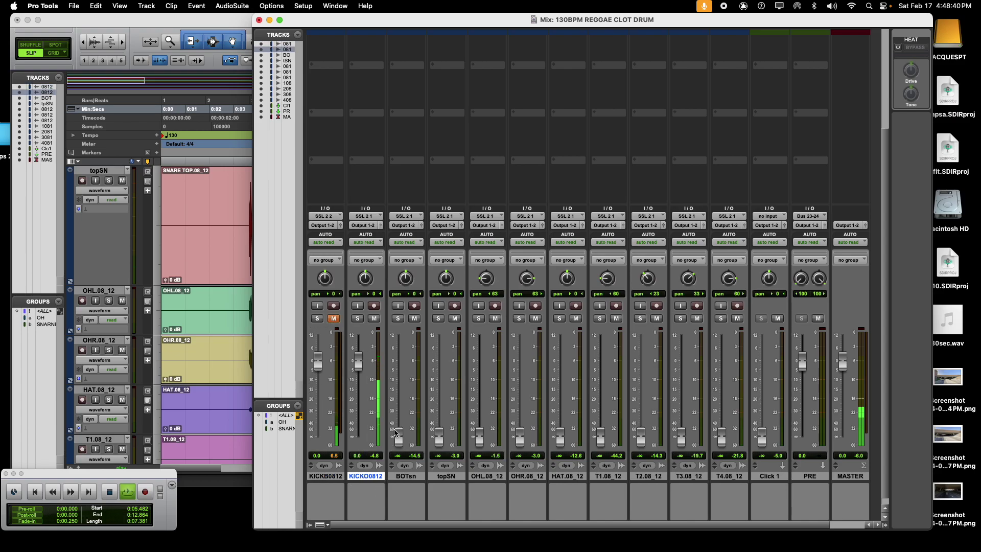
Insert Sie-Q (mono) in the first insert slot of KICKO0812.
scroll(349, 245, up, 5)
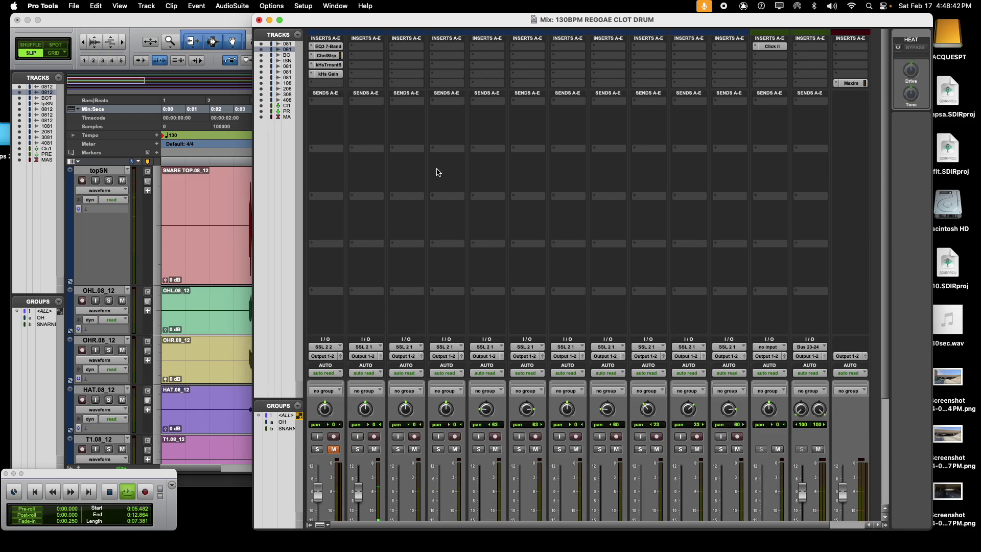
click(360, 47)
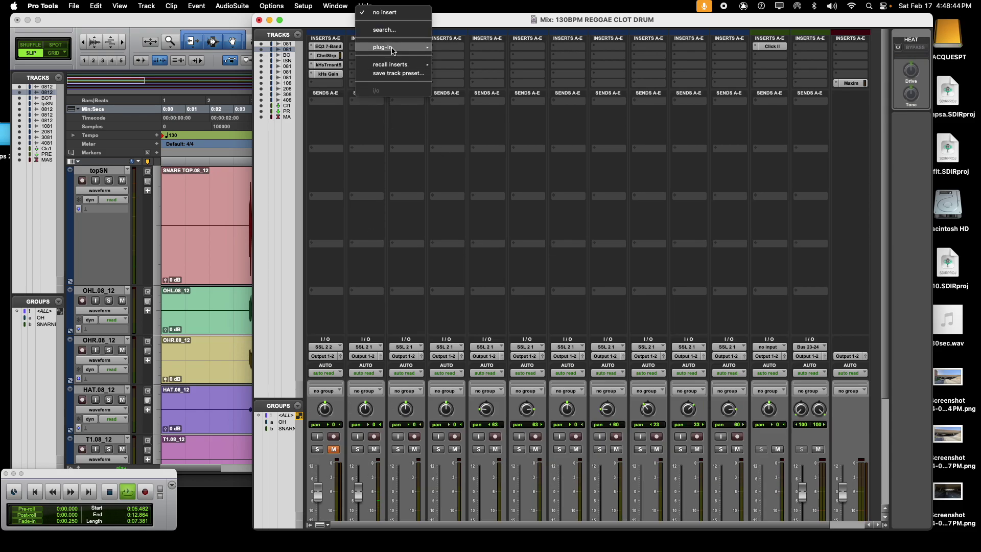
mouse_move(398, 47)
mouse_move(473, 143)
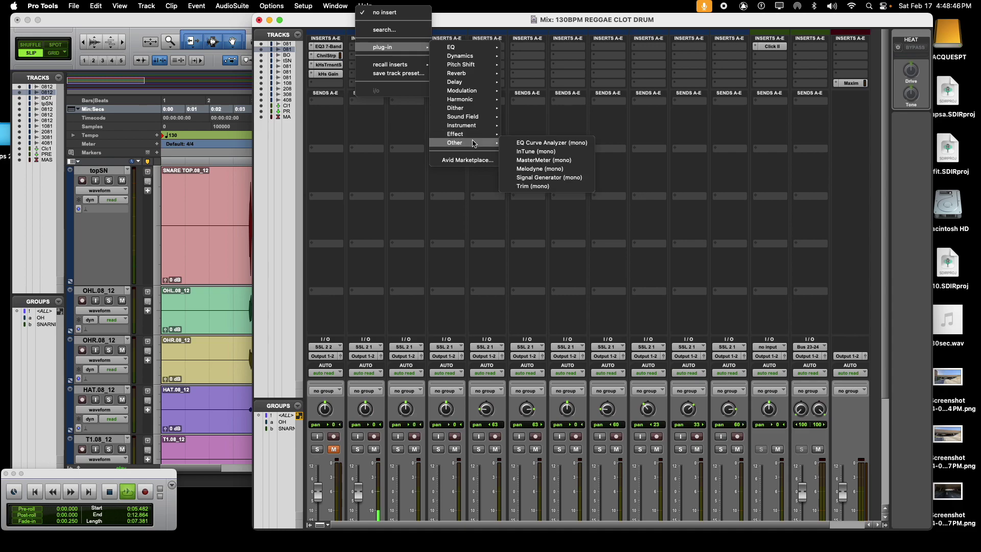
mouse_move(466, 55)
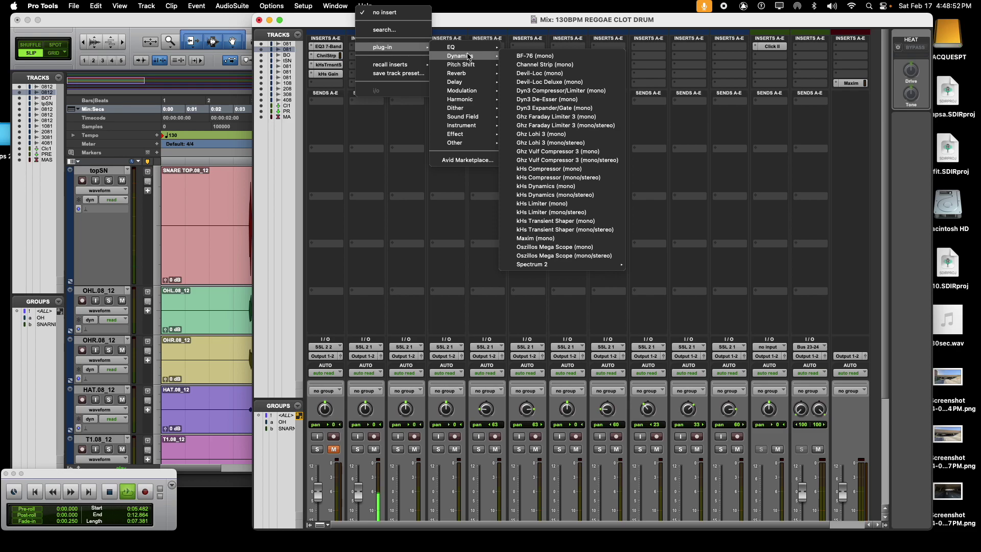
mouse_move(473, 101)
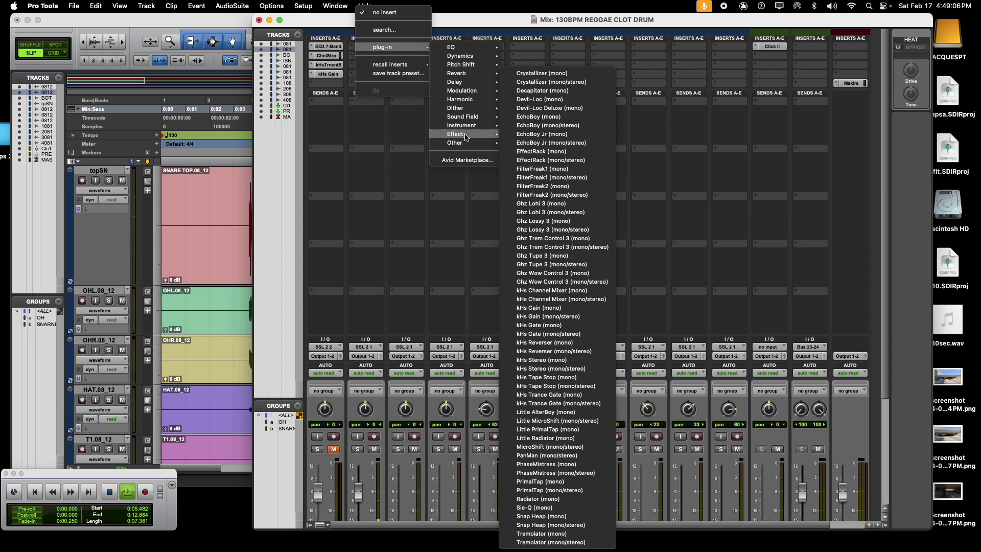
click(546, 507)
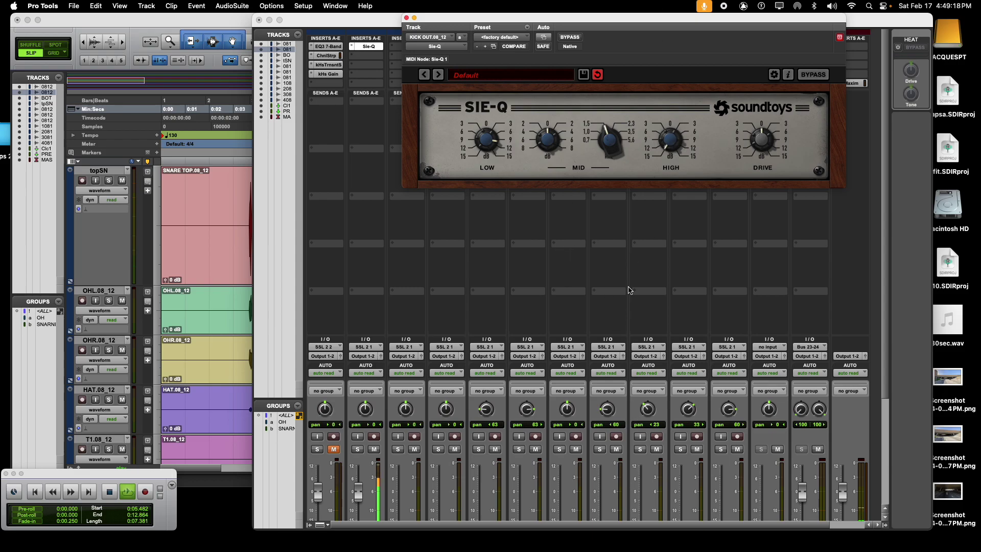
Adjust the Sie-Q's mid-frequency control, compare the sound with the effect bypassed and active, and close the plug-in window.
drag(616, 148, 549, 292)
drag(605, 124, 608, 89)
click(800, 75)
click(800, 75)
click(406, 19)
Unmute KICKB0812 and insert Channel Strip (mono) in the second insert slot of KICKO0812.
scroll(332, 317, down, 5)
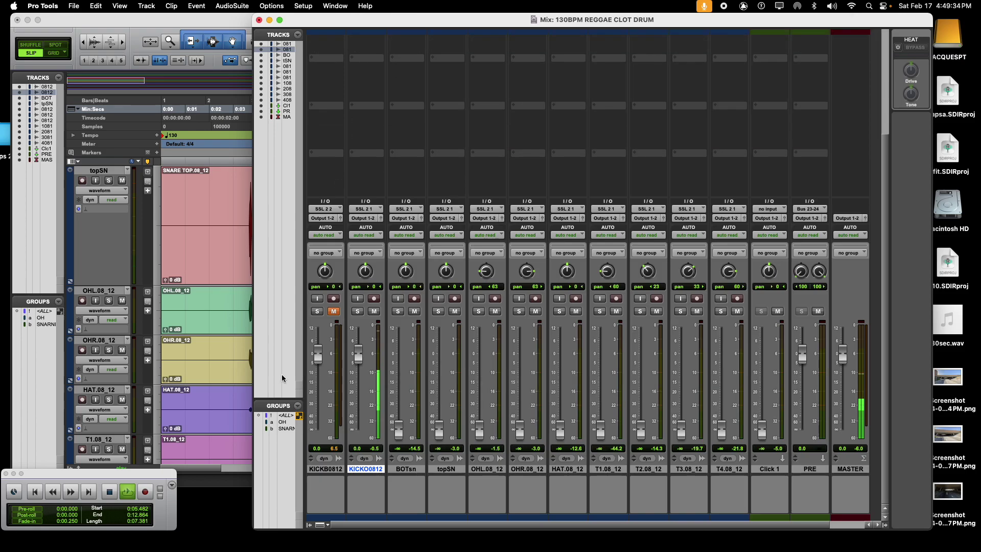
click(334, 311)
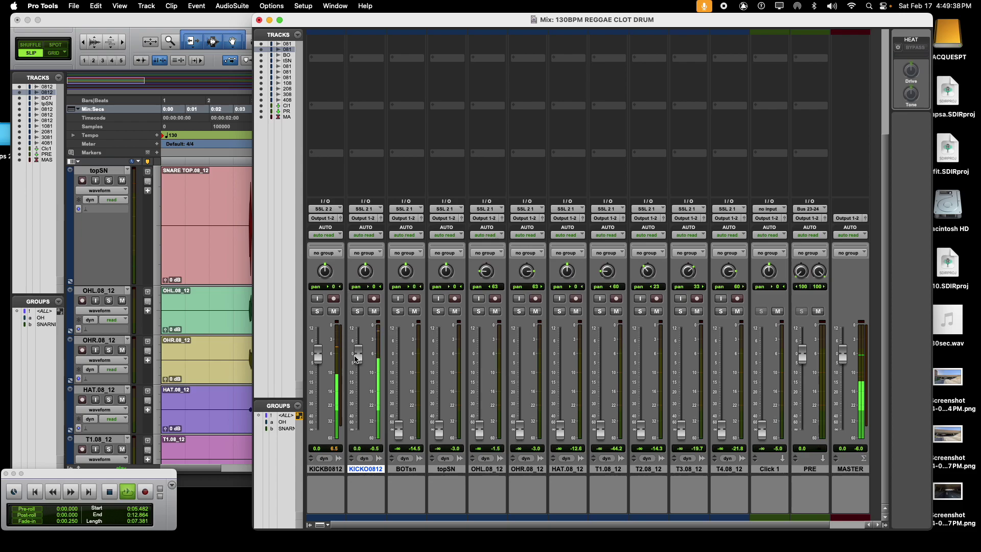
scroll(366, 322, up, 5)
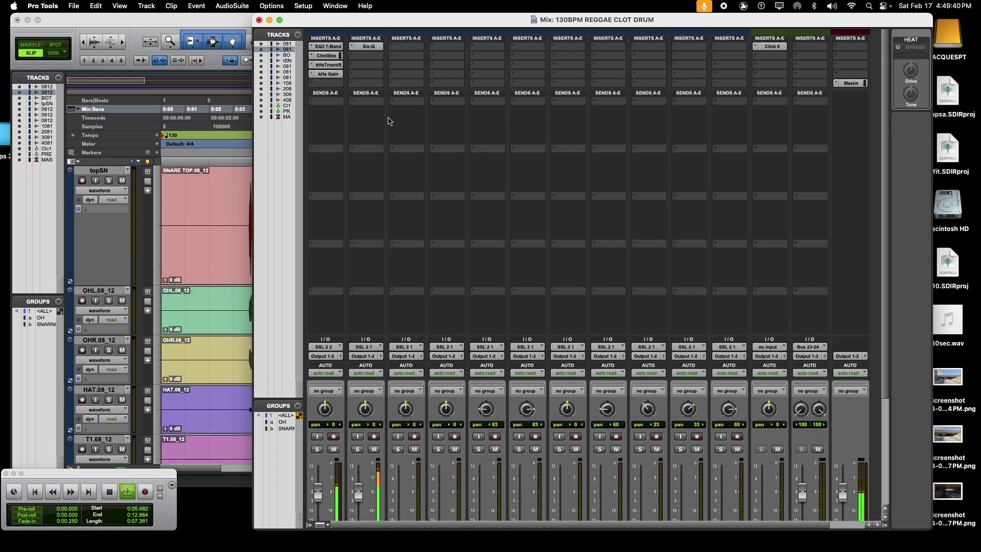
click(367, 55)
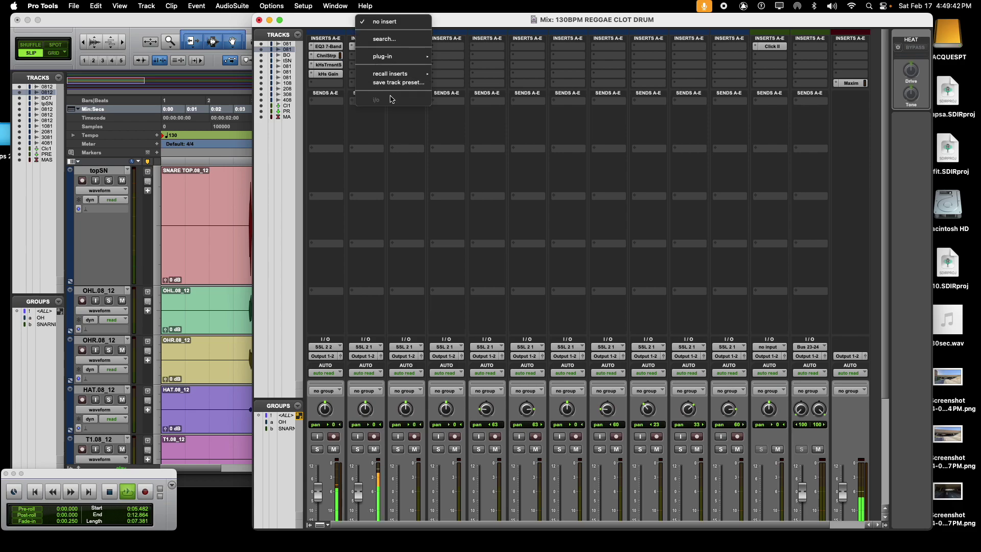
mouse_move(388, 75)
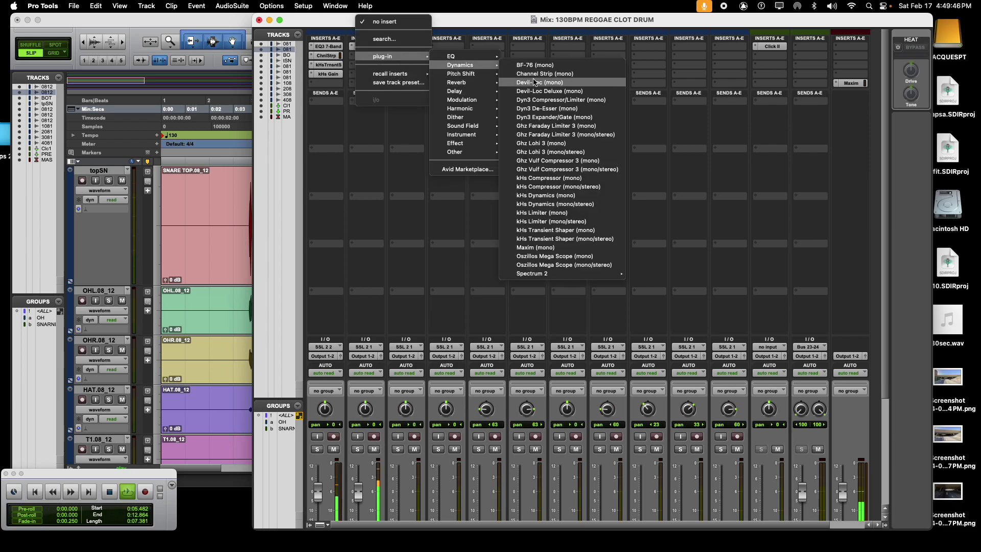
click(532, 78)
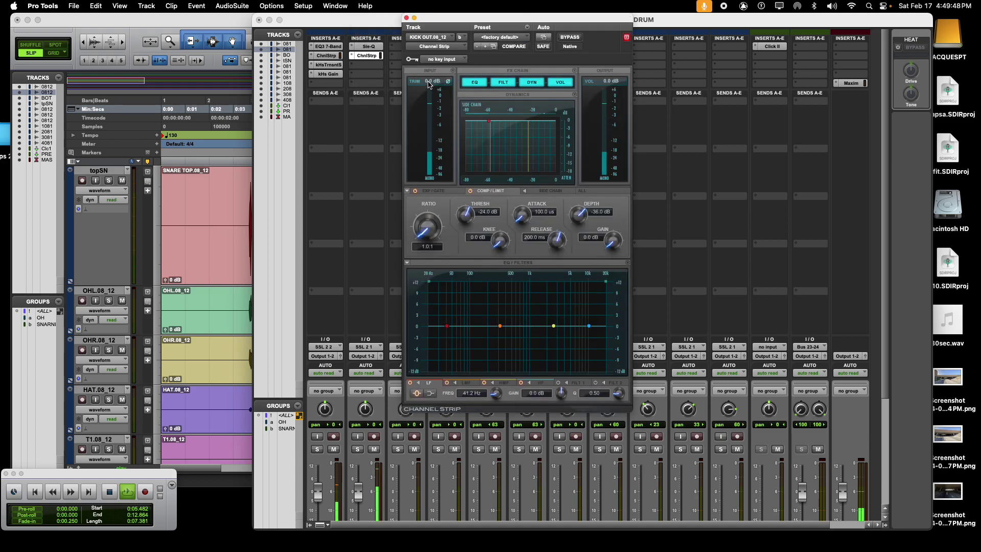
Lower the Channel Strip's input trim on KICKO0812 to -6.5 dB and close the plug-in window.
mouse_move(432, 94)
mouse_down()
mouse_move(435, 143)
mouse_move(433, 88)
mouse_up()
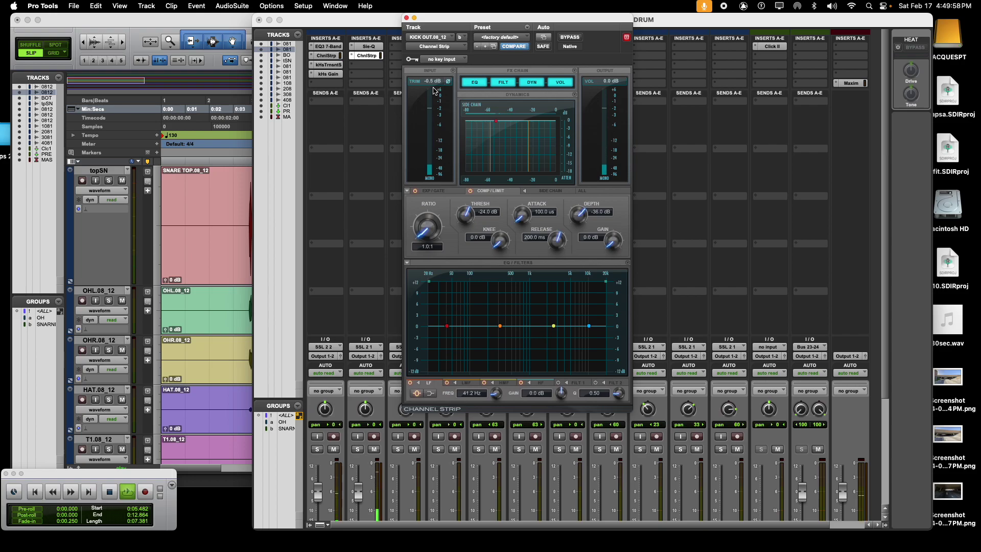
click(406, 17)
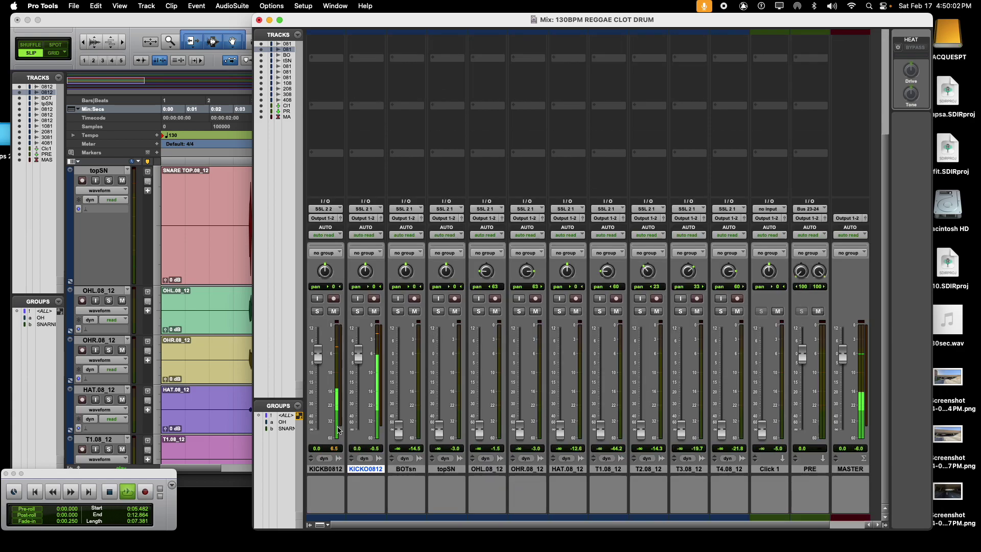
Group KICKB0812 and KICKO0812 as KICK, and test the group by soloing and unsoloing KICKO0812.
click(331, 469)
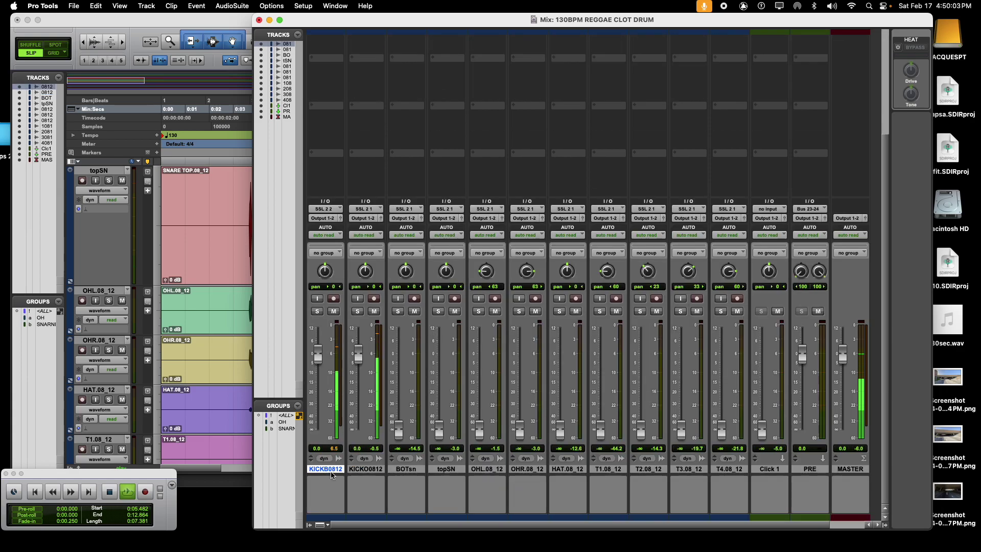
shift+click(362, 473)
key(super+g)
text(K)
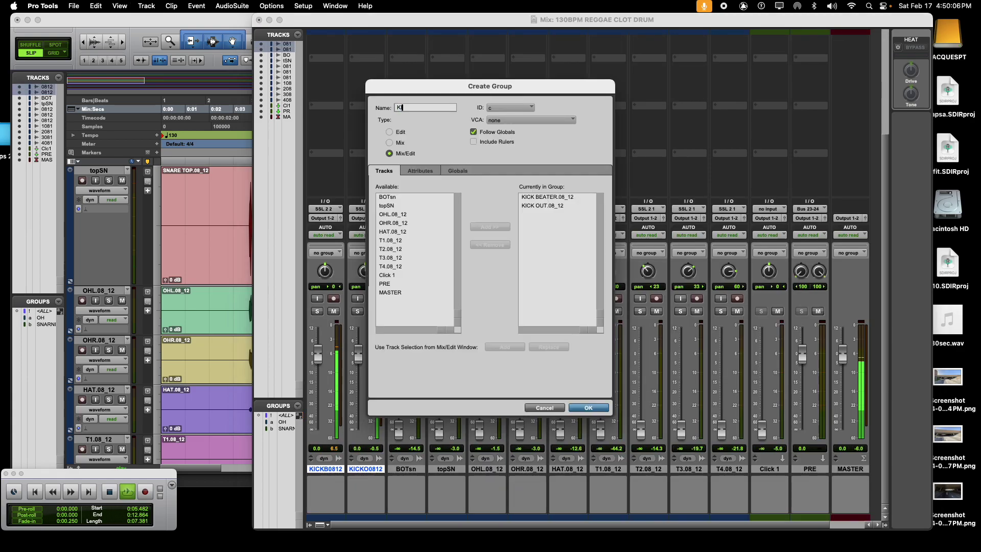
text(ICK)
key(Return)
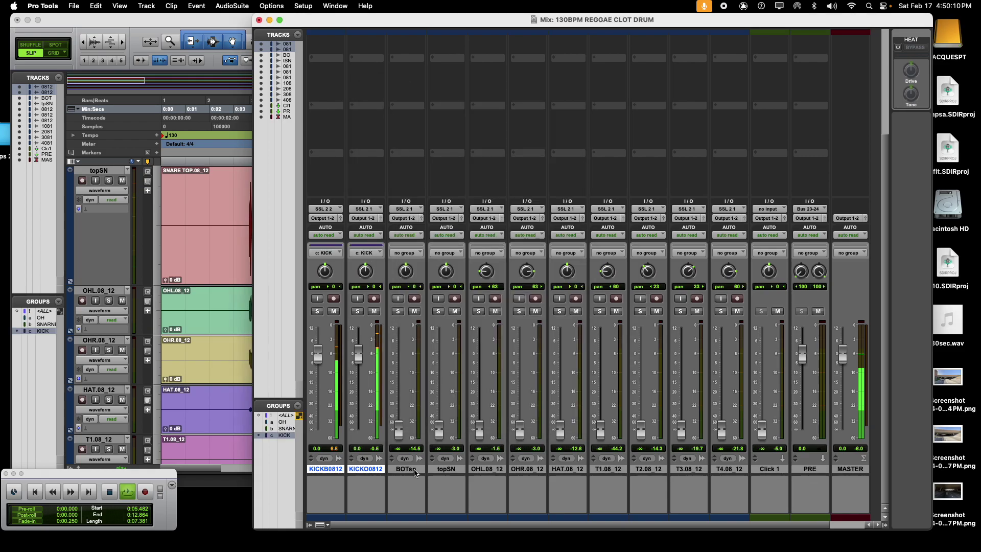
click(365, 468)
click(358, 311)
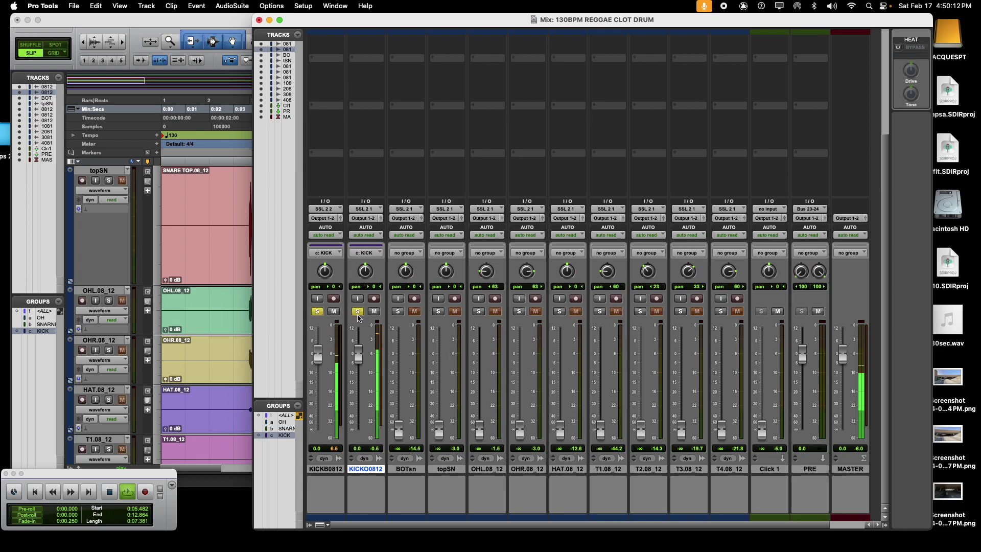
click(357, 312)
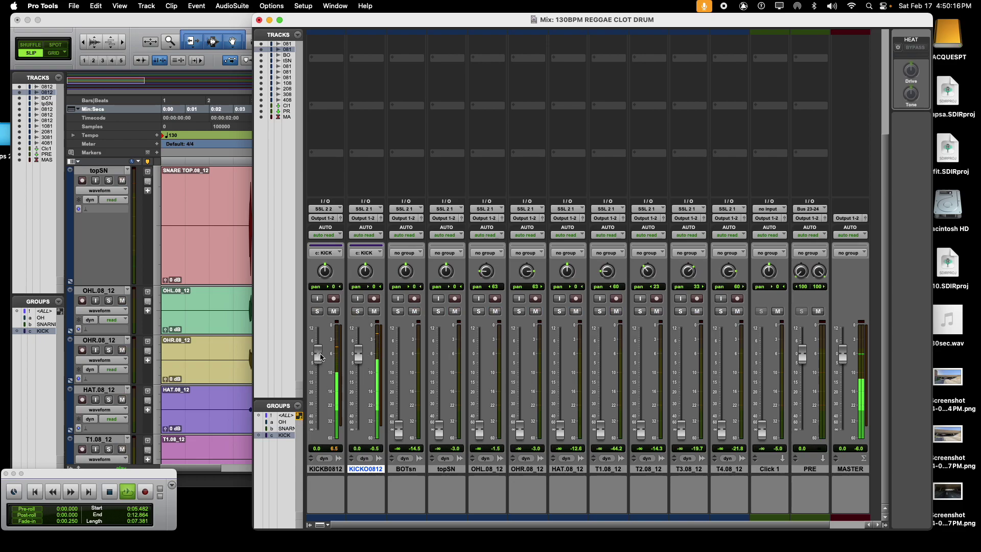
Delete the KICK group.
right_click(279, 437)
click(281, 471)
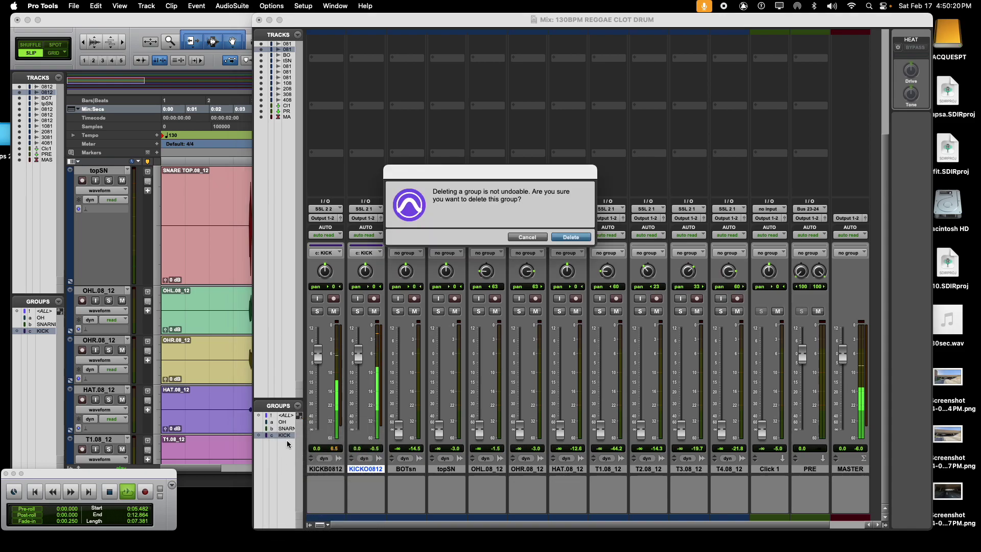
click(572, 237)
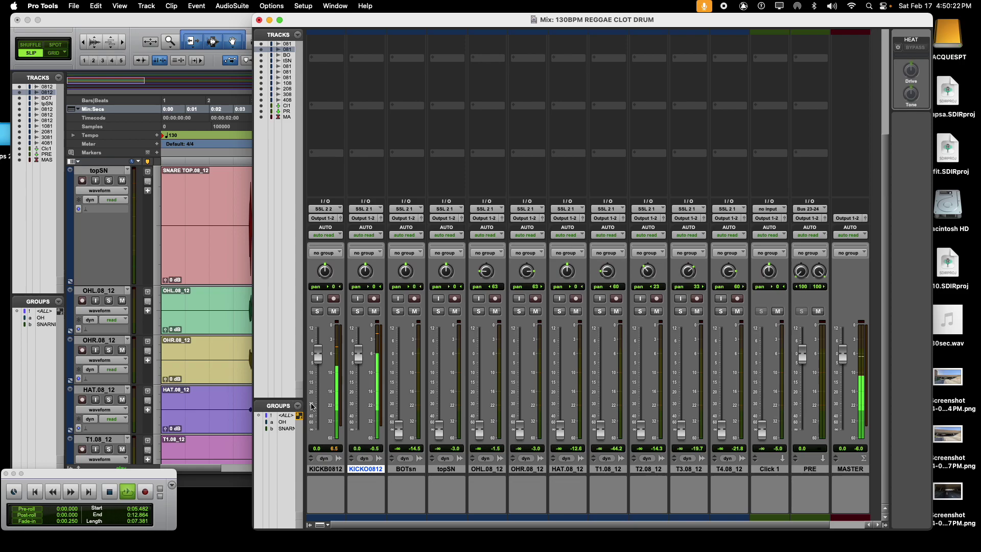
Audition KICKB0812 with KICKO0812 temporarily muted, and then unmute KICKO0812 to hear both kick tracks together.
click(326, 470)
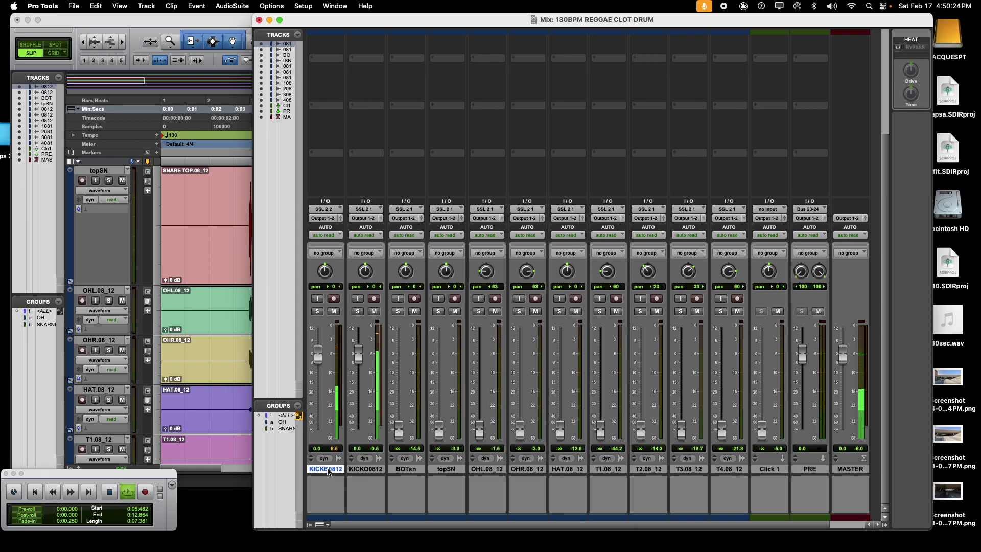
click(376, 311)
mouse_move(317, 358)
mouse_down()
mouse_move(317, 323)
mouse_move(317, 349)
mouse_up()
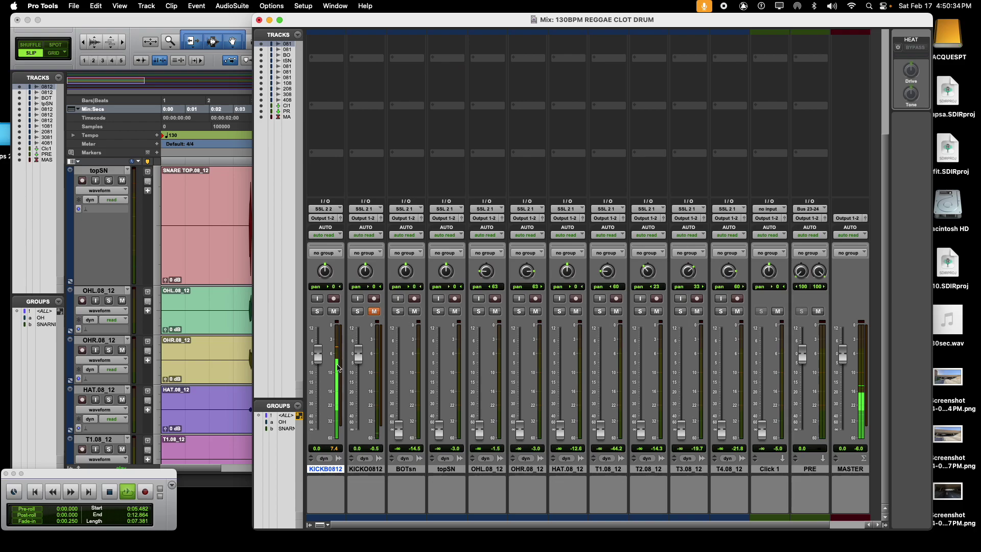
click(376, 313)
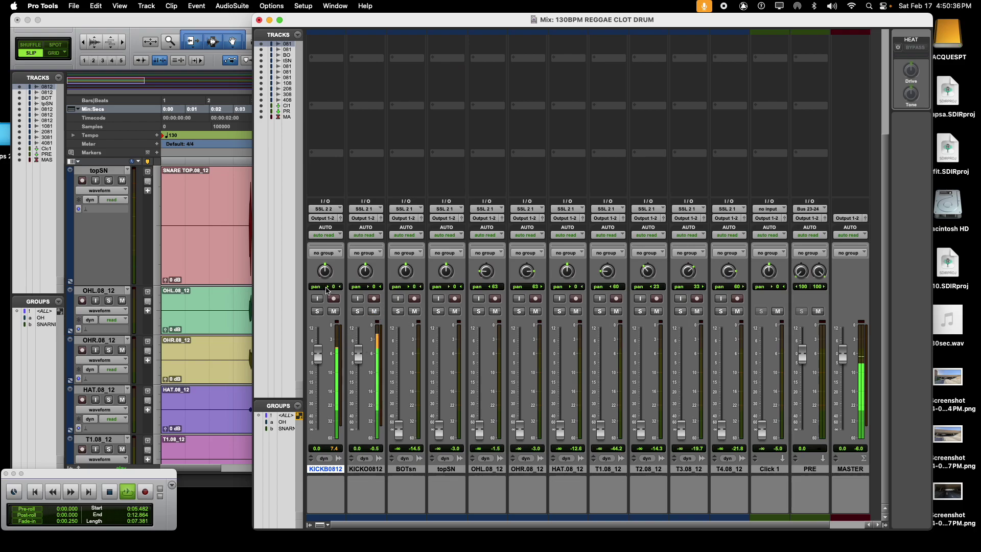
Create a group named KICK from KICKO0812 and KICKB0812, and mute the grouped tracks.
click(365, 469)
shift+click(325, 469)
key(super+g)
text(KICK)
key(Return)
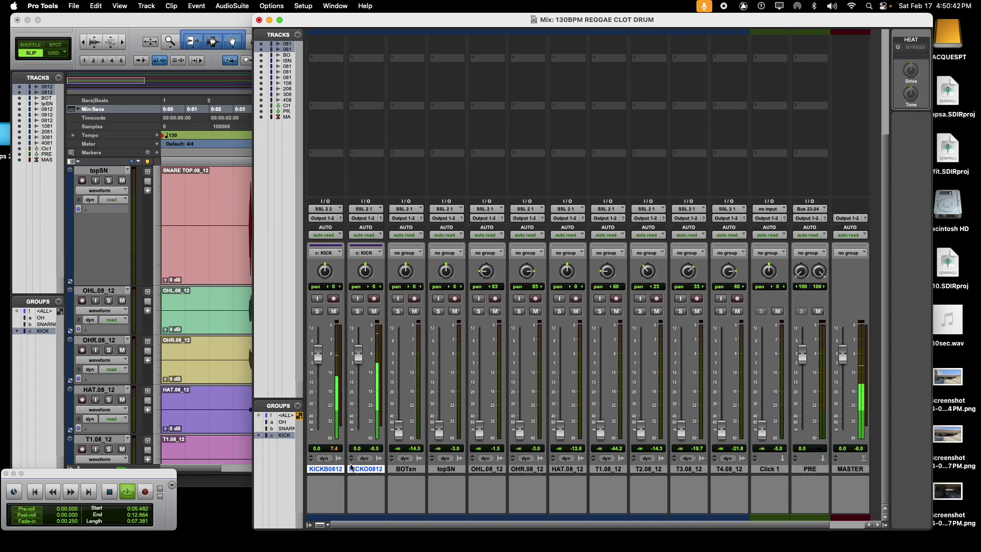
click(375, 312)
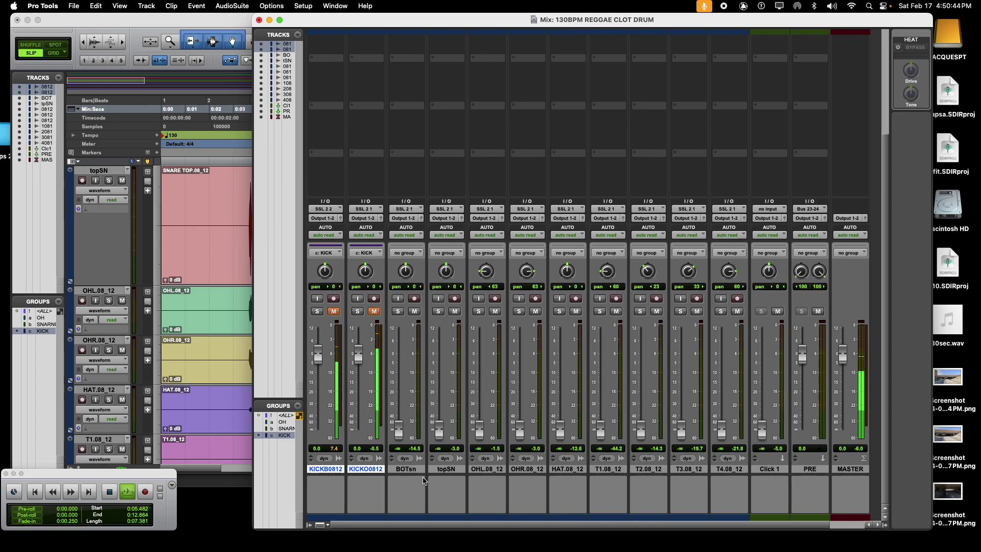
Select the BOTsn track and reset the BOTsn and topSN volume faders to 0 dB.
click(409, 469)
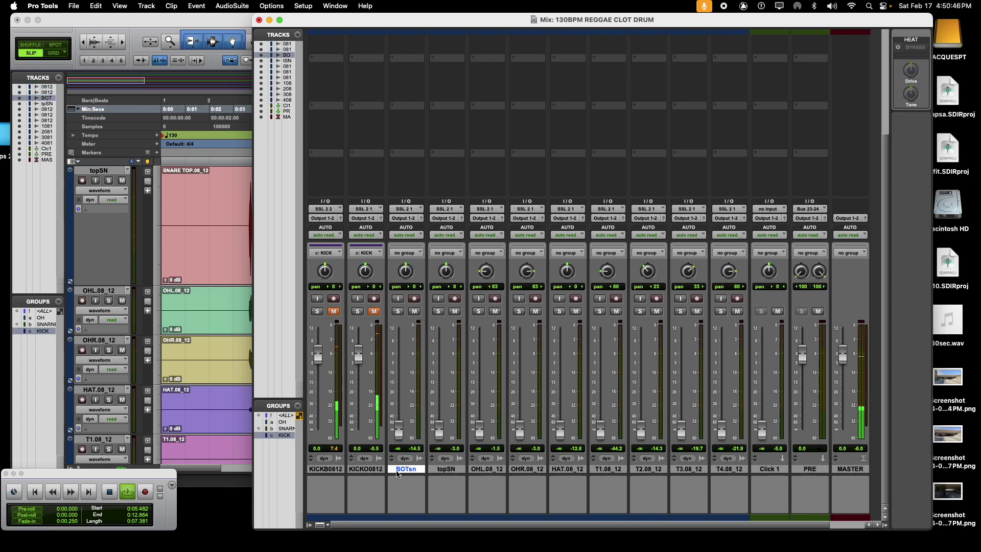
alt+click(398, 432)
alt+click(438, 431)
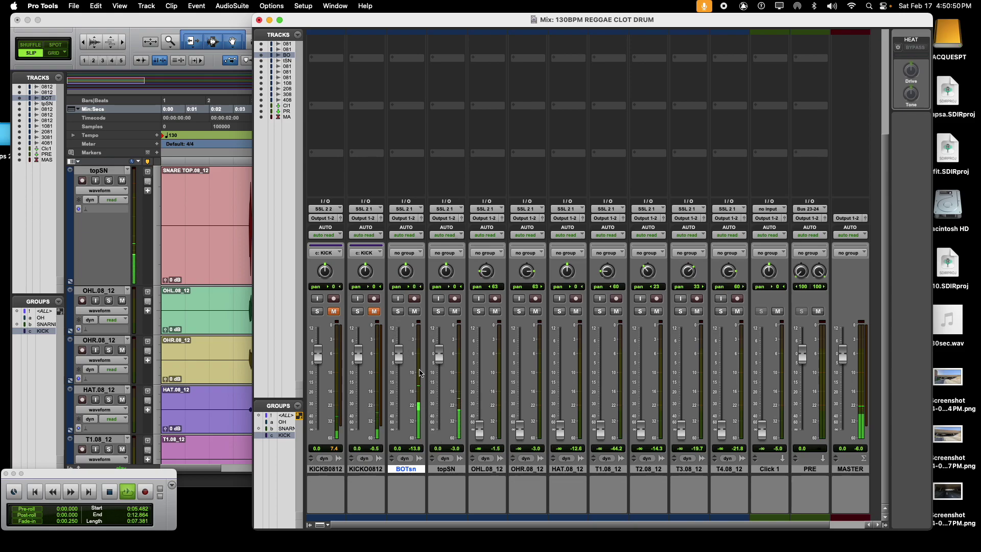
Pull topSN's volume fully down for comparison, raise it to +12.0 dB and mute BOTsn.
drag(438, 354, 428, 494)
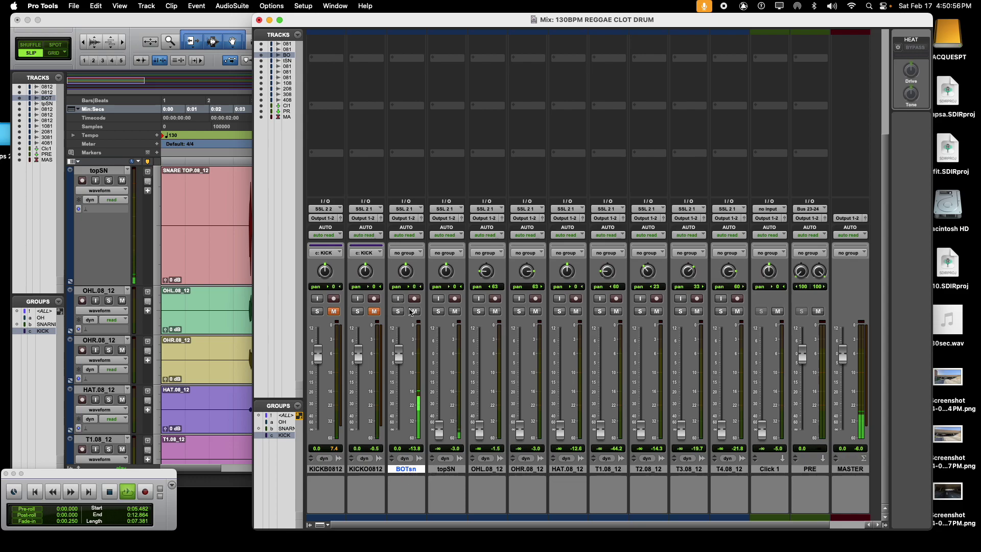
drag(438, 429, 431, 192)
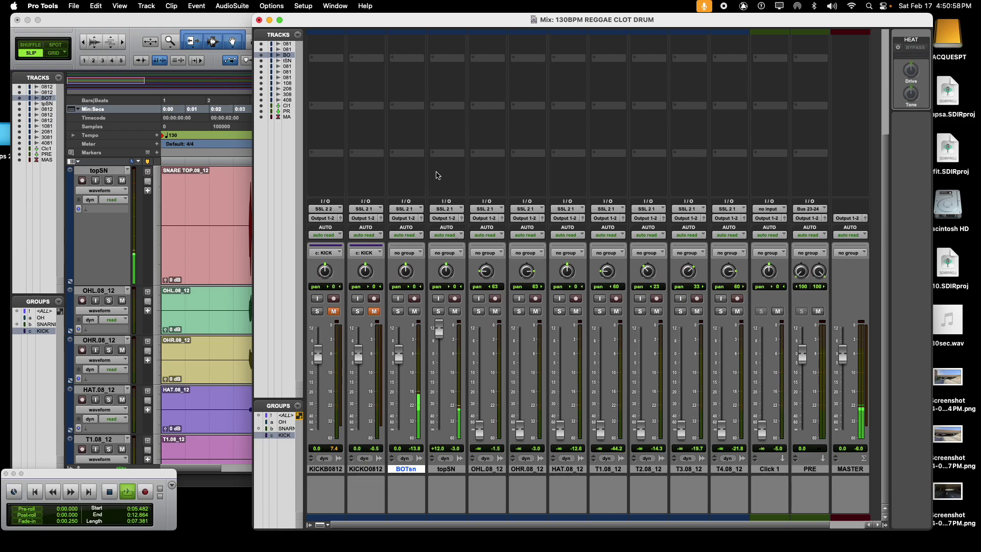
click(414, 312)
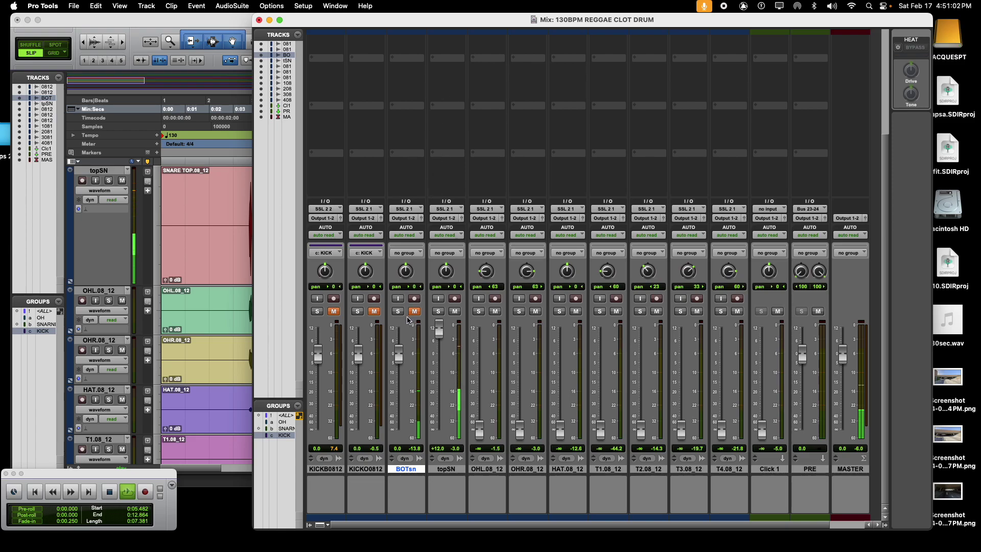
Move the Mix window out of the way and loop-play the louder topSN snare hit from 1:59.381 to 2:01.429.
drag(495, 21, 790, 540)
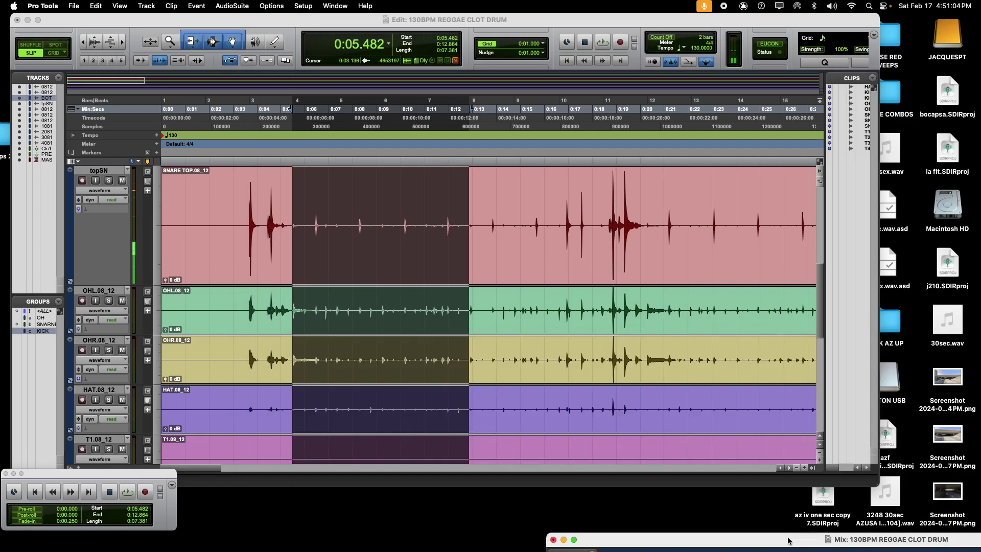
click(416, 454)
scroll(424, 452, right, 15)
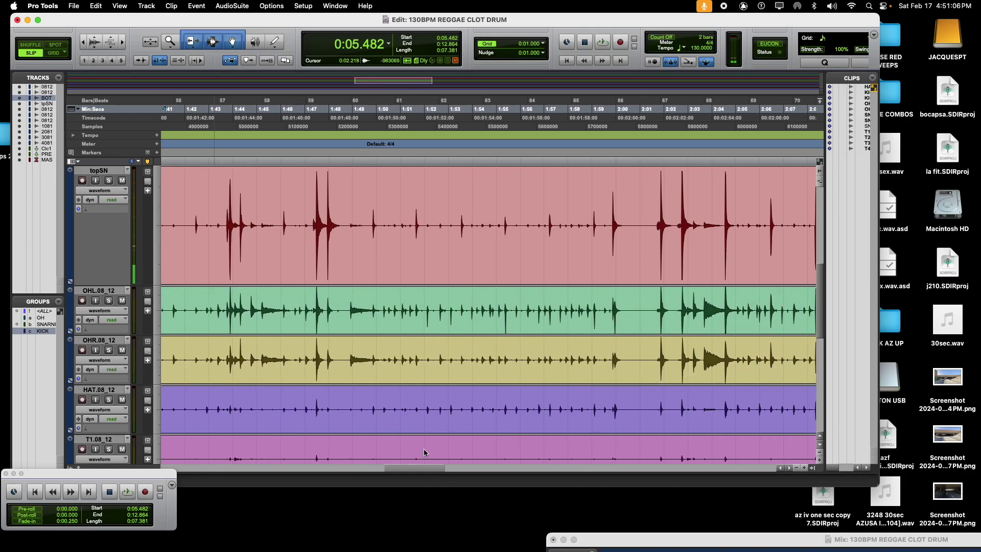
scroll(424, 453, right, 2)
scroll(443, 389, right, 1)
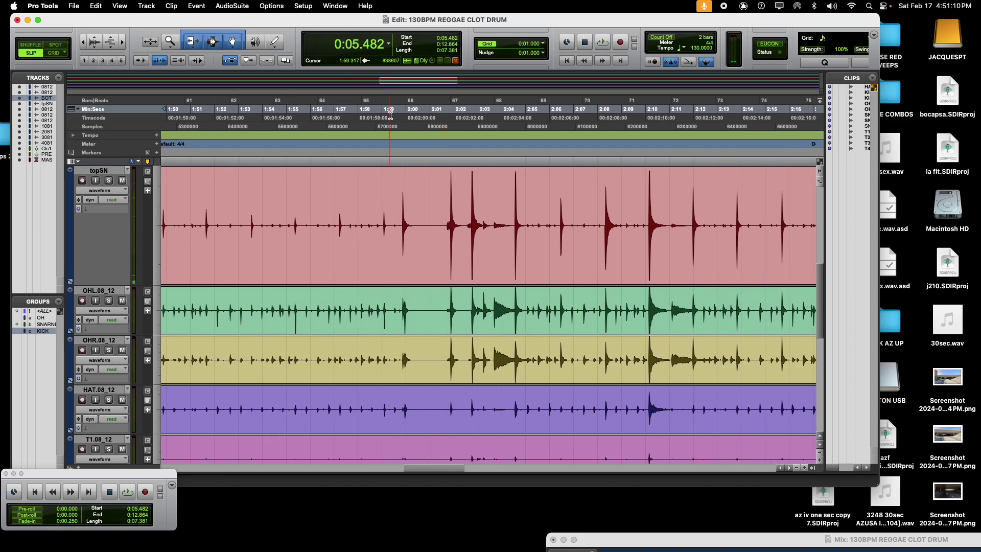
drag(391, 106, 440, 108)
key(space)
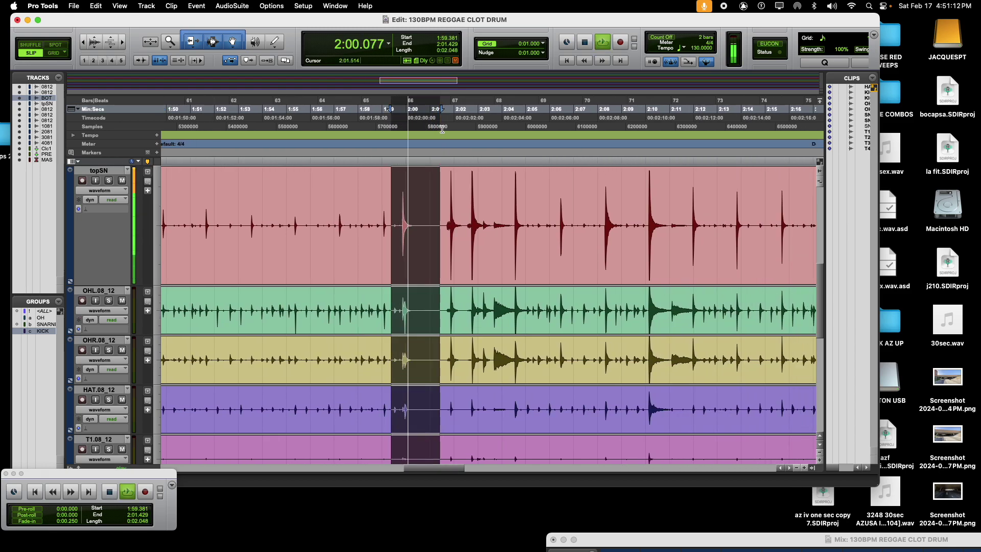
Select the topSN snare hit from 2:11.776 to 2:12.373 and play it in a loop.
drag(596, 107, 703, 120)
key(space)
key(space)
key(space)
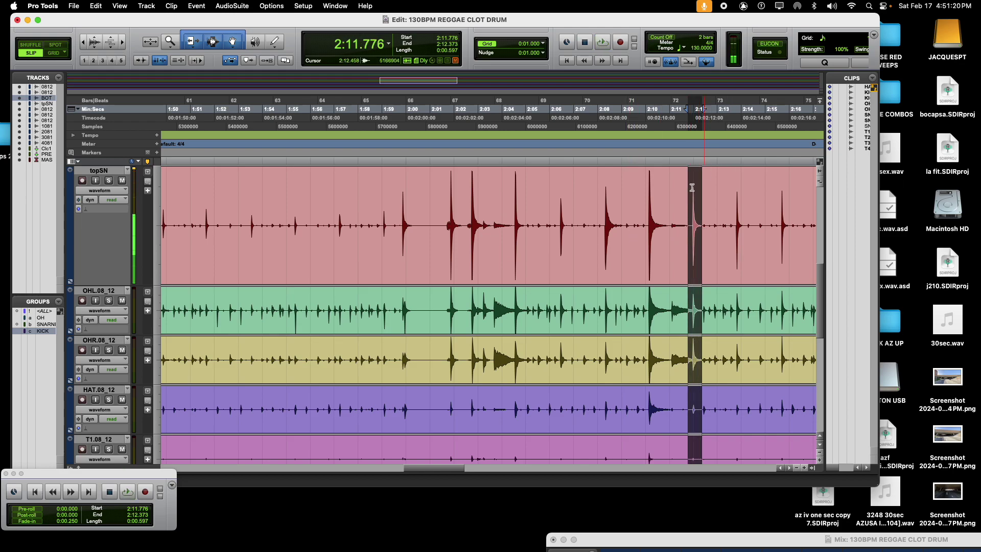
Tighten the loop selection around the single snare hit to 2:11.984 through 2:12.450 and play it.
key(super+bracketleft)
key(super+bracketright)
key(super+bracketright)
key(super+bracketright)
key(super+bracketright)
key(super+bracketright)
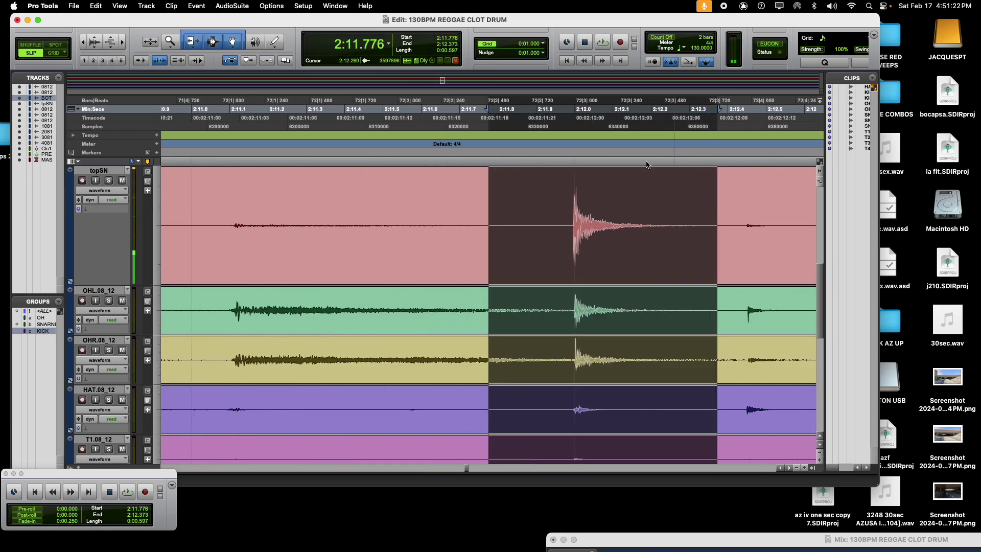
drag(569, 120, 747, 132)
key(space)
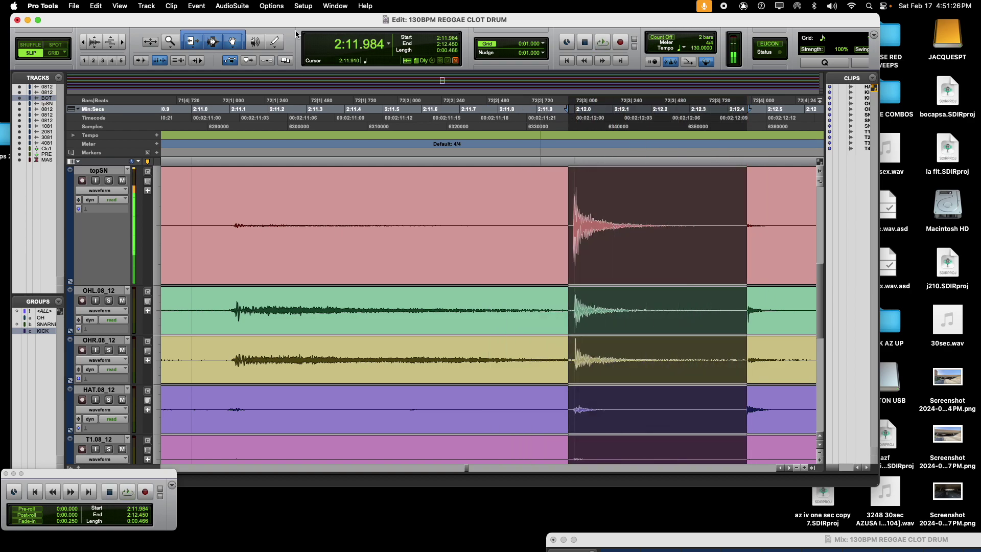
Check the Loop Playback setting among the session options.
click(232, 5)
mouse_move(272, 5)
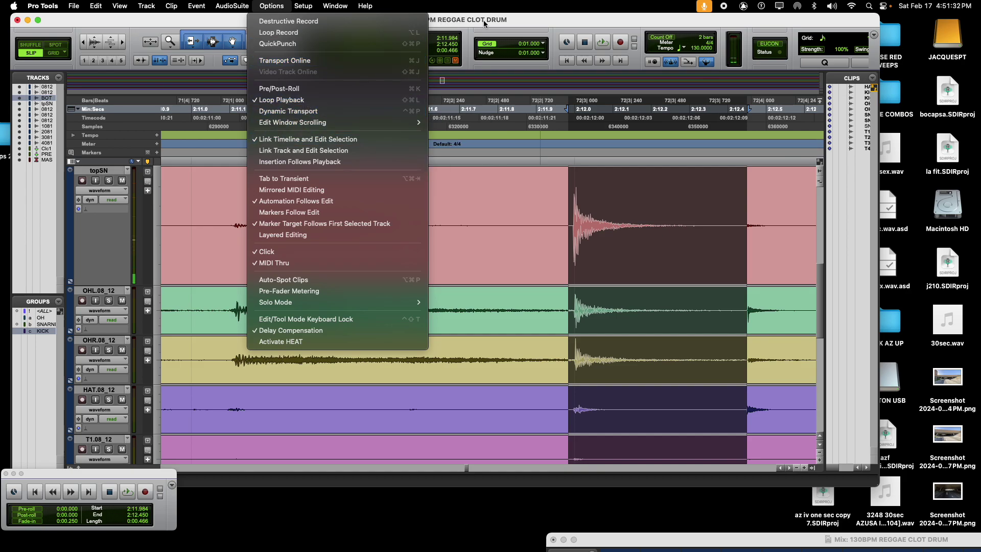
click(483, 24)
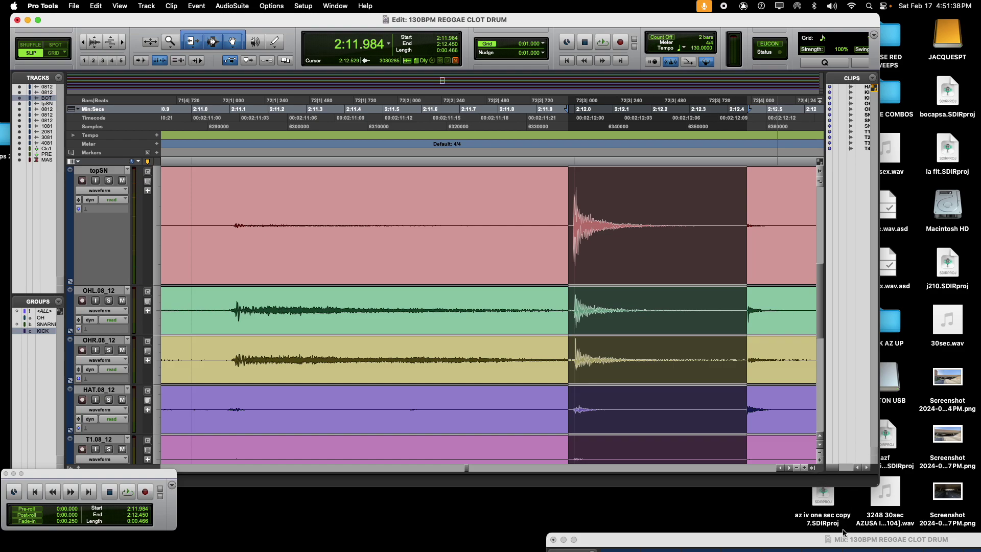
Bring the Mix window back beside the waveforms, play the snare loop and reset topSN's volume to 0 dB.
drag(843, 546, 773, 4)
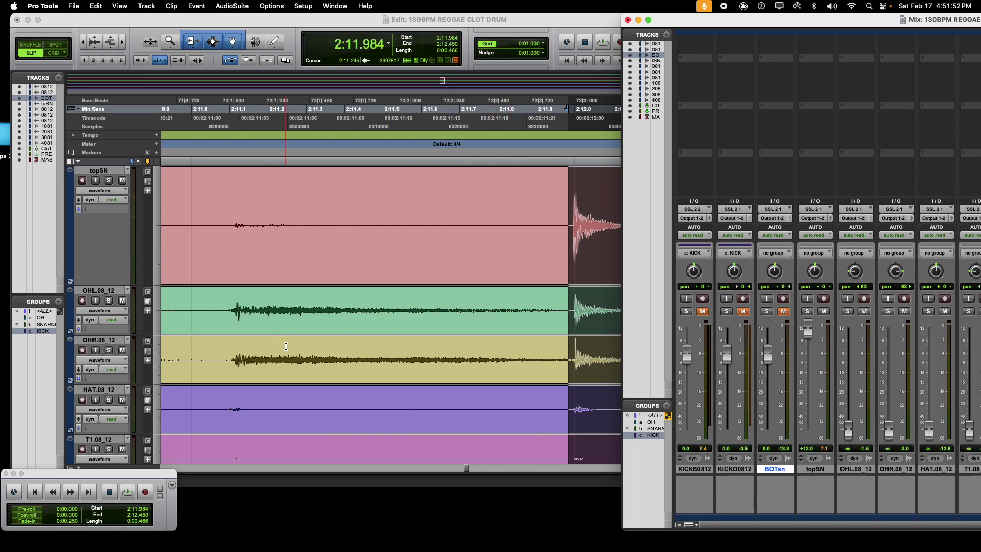
drag(786, 20, 797, 4)
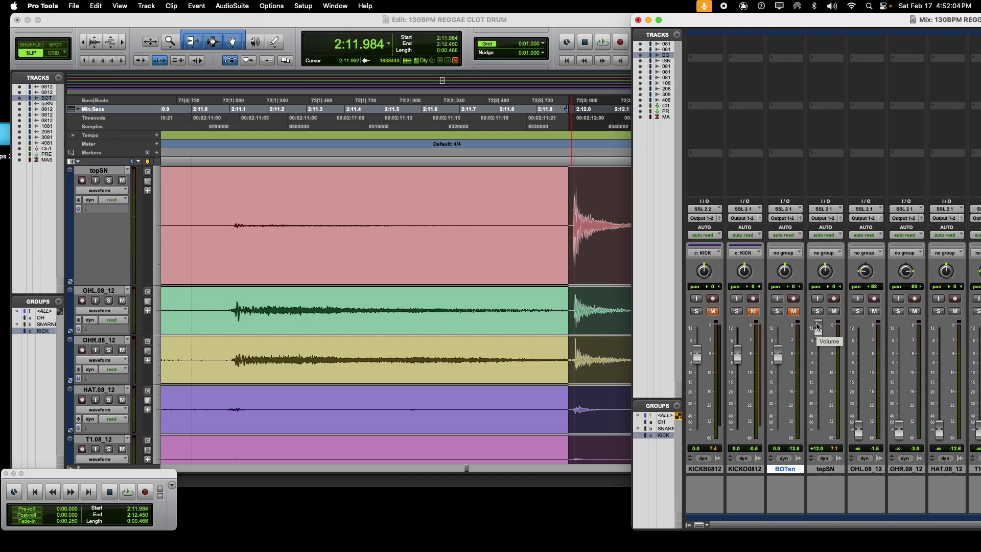
click(826, 469)
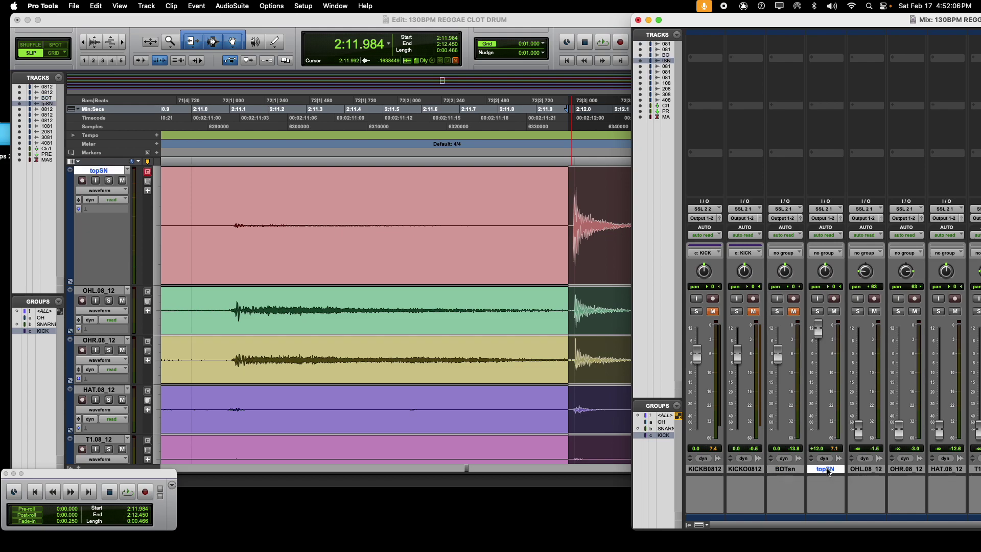
key(space)
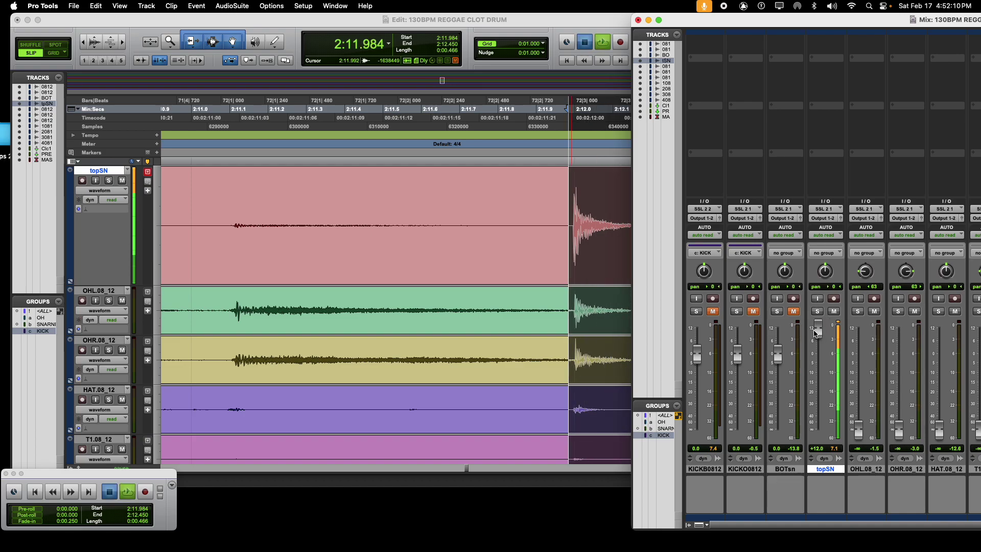
drag(816, 333, 819, 338)
alt+click(818, 335)
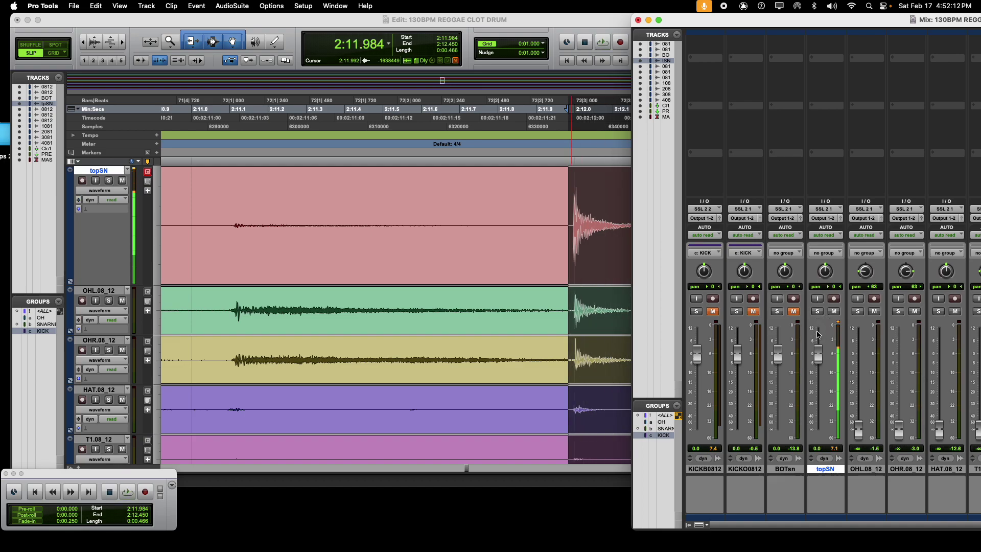
Insert the mono EQ3 7-Band plug-in in topSN's first insert slot.
scroll(816, 284, up, 5)
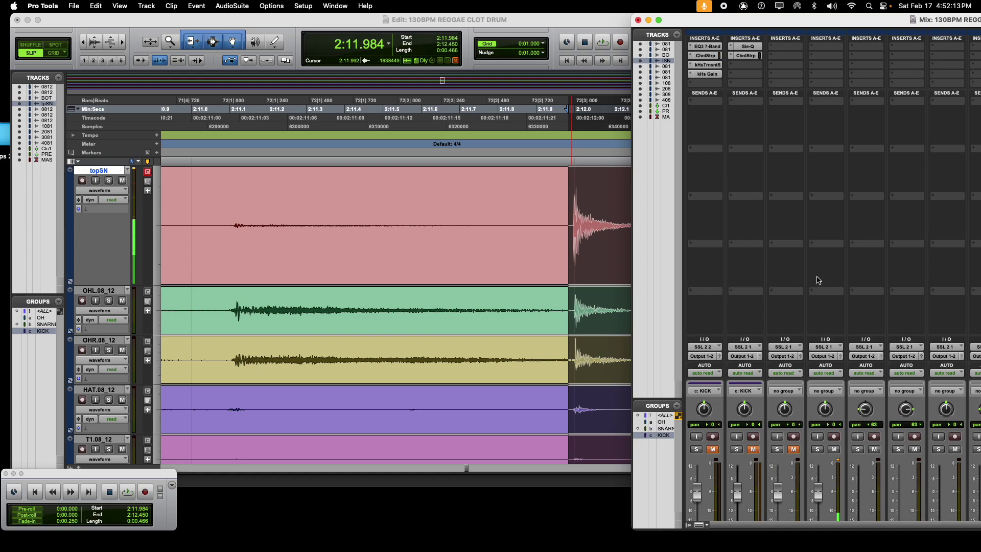
click(816, 48)
mouse_move(869, 47)
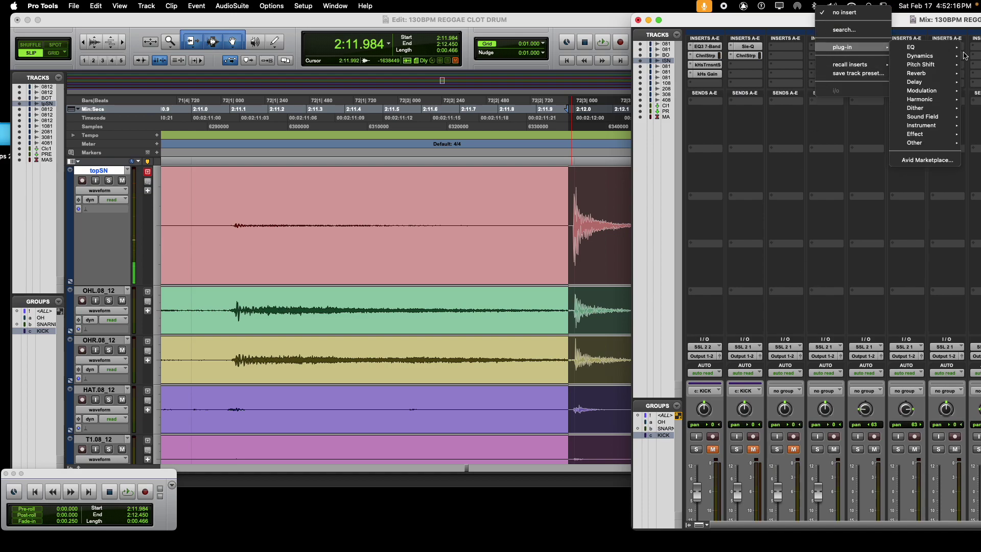
mouse_move(947, 58)
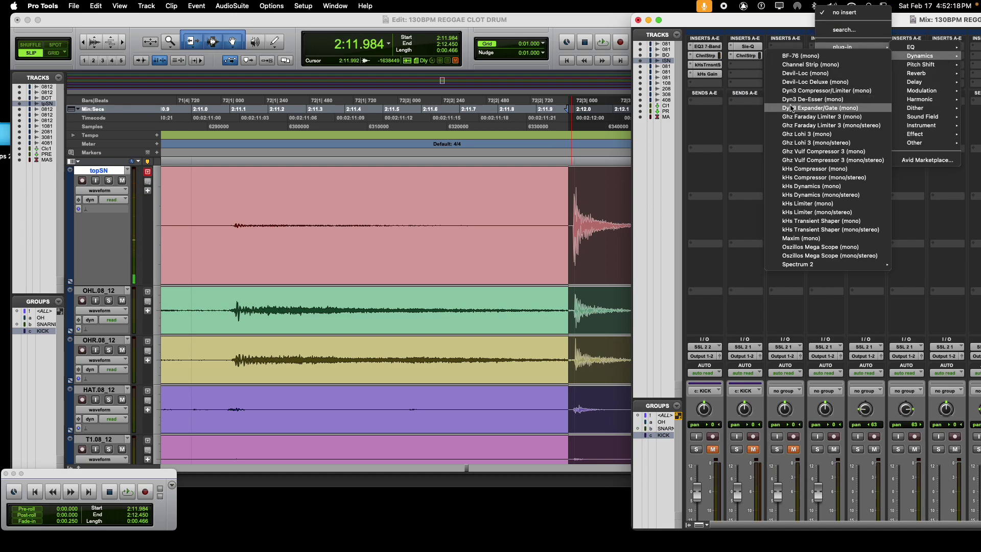
mouse_move(913, 48)
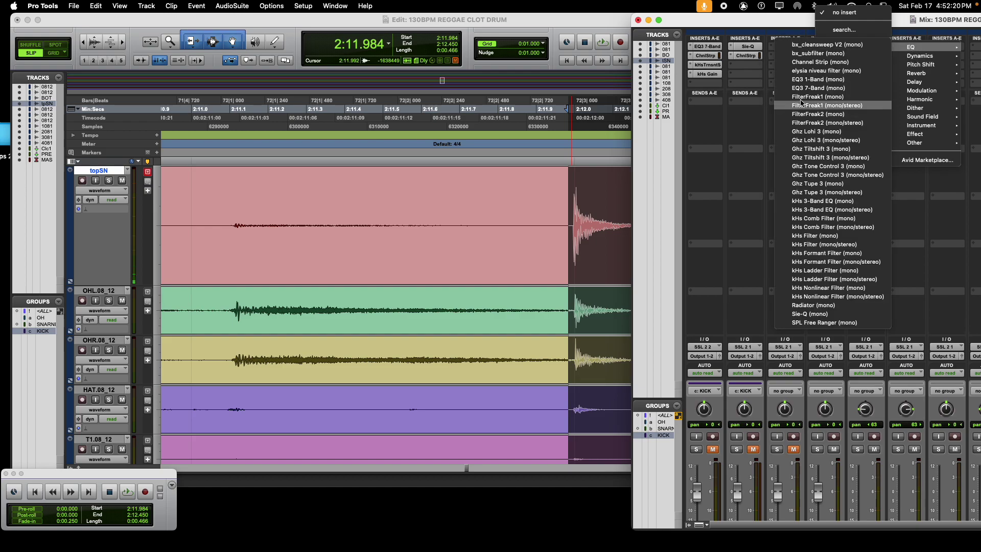
click(813, 88)
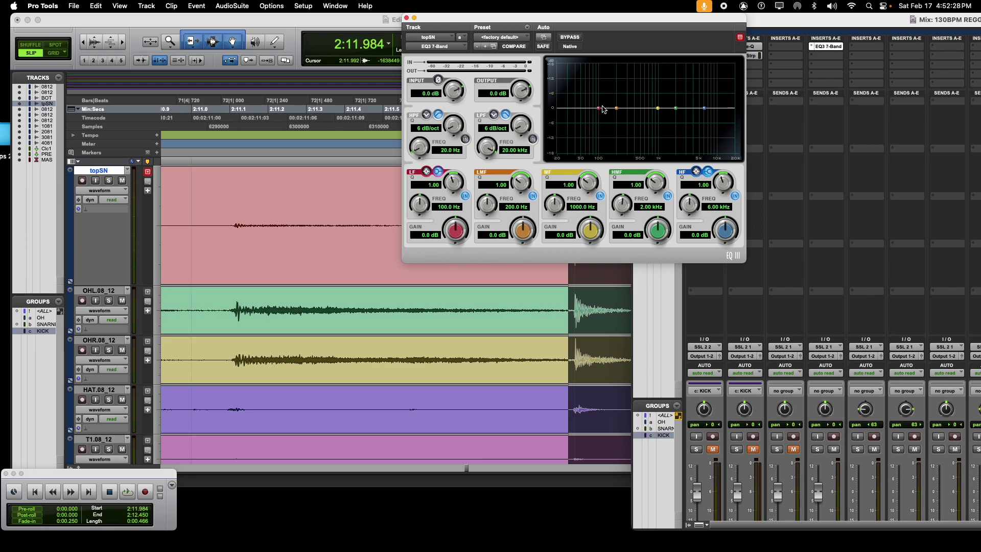
Boost topSN's low EQ band by 5.5 dB at 269.4 Hz, auditioning the snare loop while adjusting.
drag(599, 109, 644, 22)
key(space)
key(space)
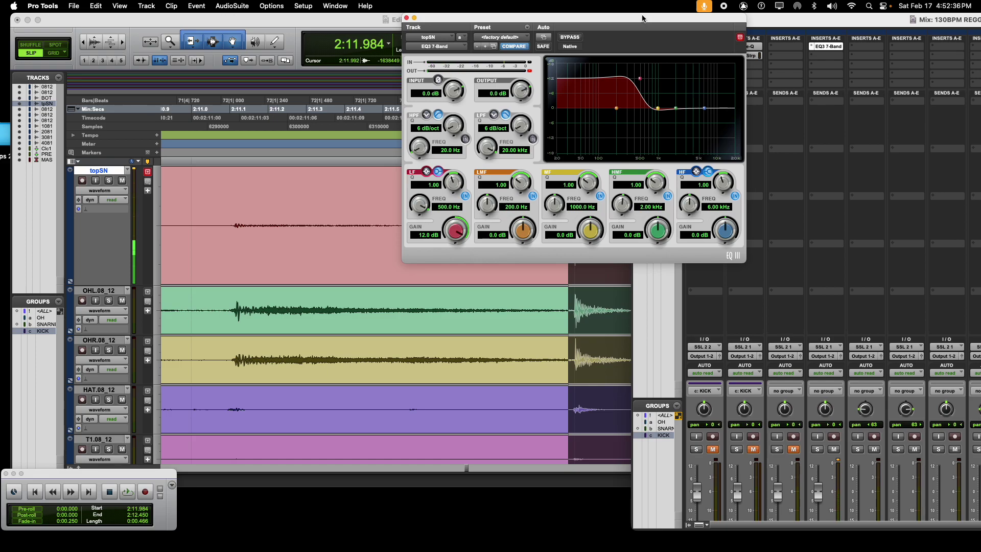
key(space)
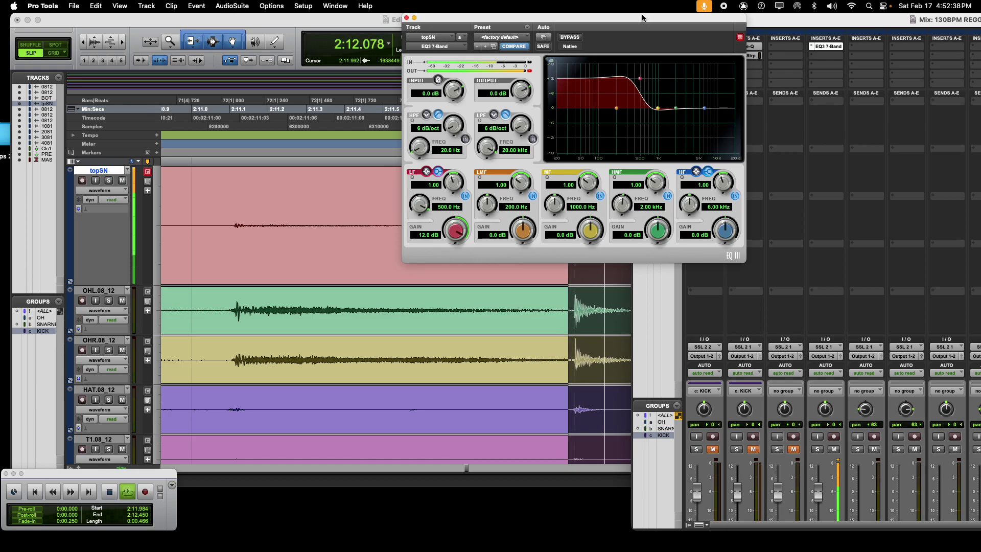
key(space)
key(space)
key(space)
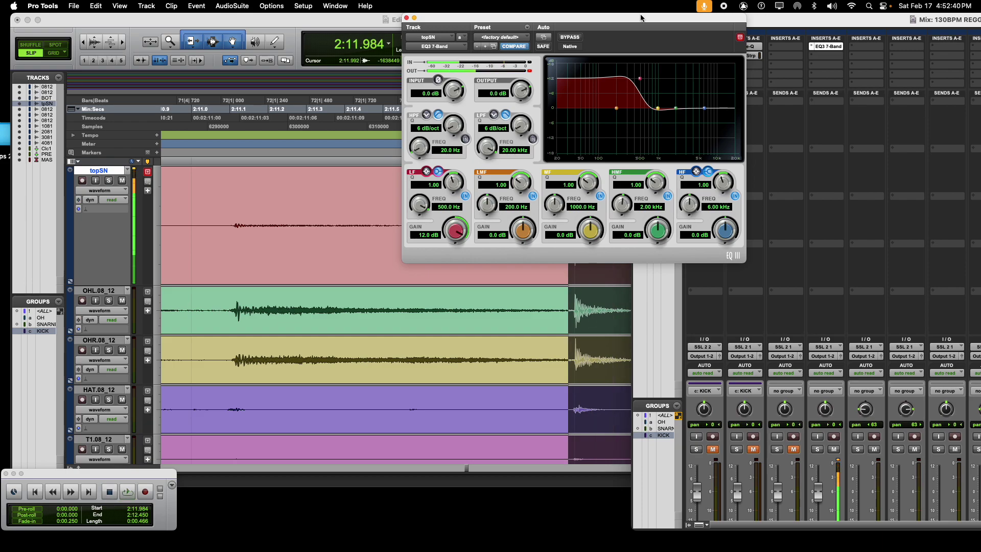
key(space)
drag(640, 79, 624, 94)
Unmute BOTsn and audition the loop with both snare tracks.
scroll(709, 283, down, 5)
click(793, 312)
key(space)
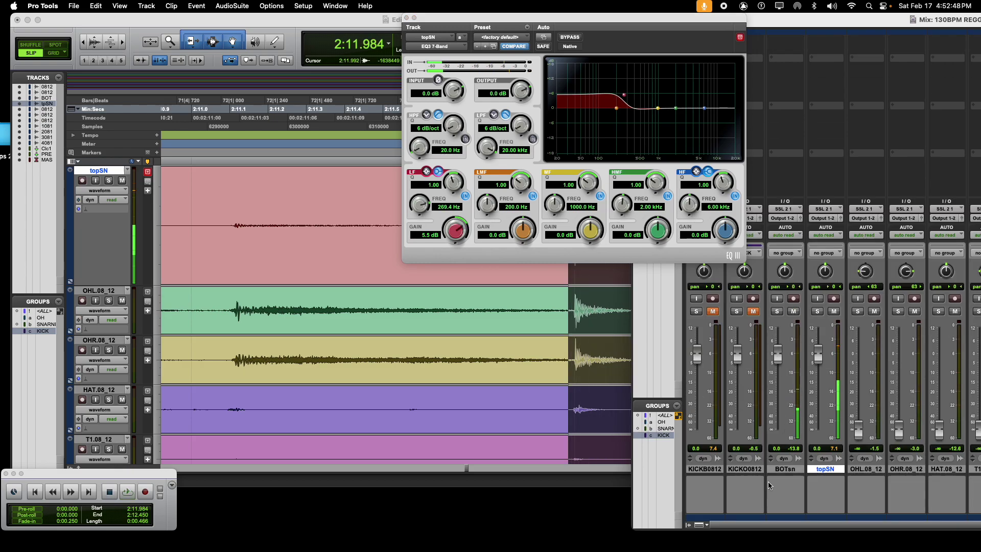
Select BOTsn and insert the mono kHs Transient Shaper in its first insert slot.
click(777, 469)
scroll(751, 91, up, 5)
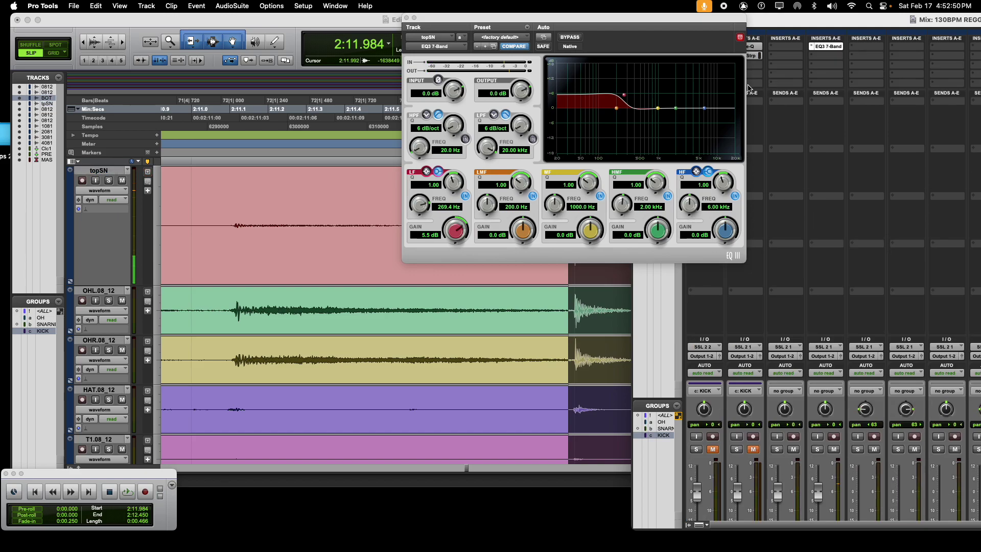
click(777, 49)
mouse_move(817, 47)
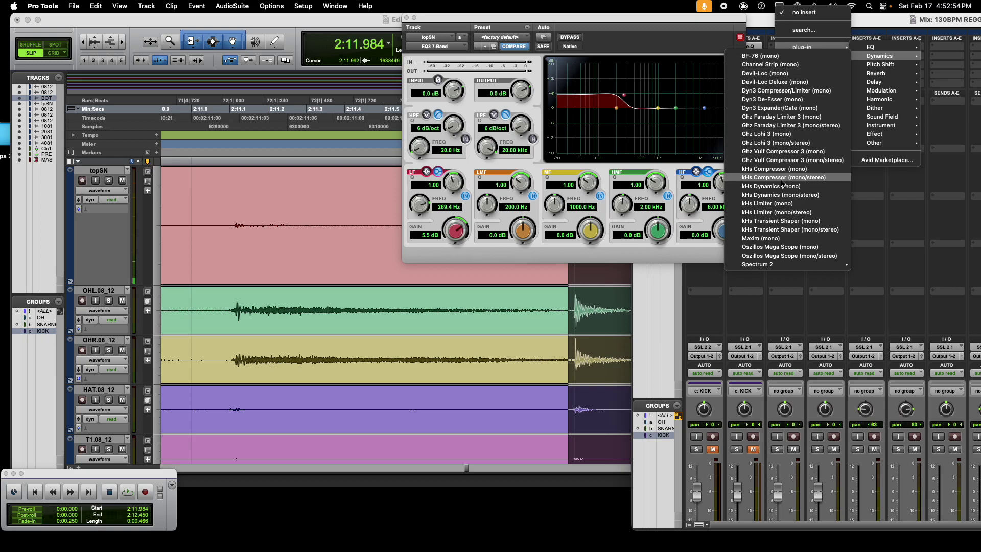
click(784, 220)
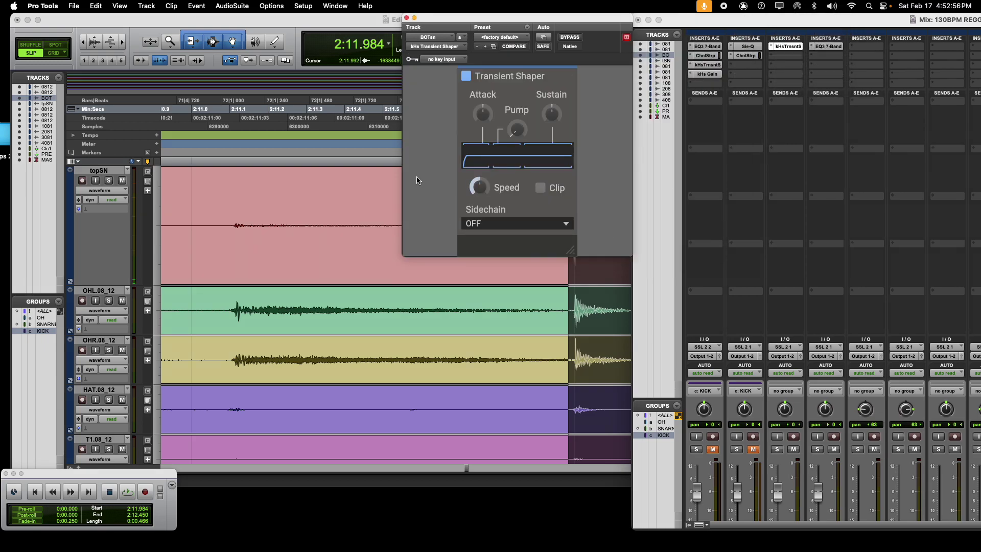
Enable Clip in BOTsn's Transient Shaper and lower Sustain to about -67 %, auditioning the snare loop.
click(541, 188)
drag(553, 126, 554, 174)
key(space)
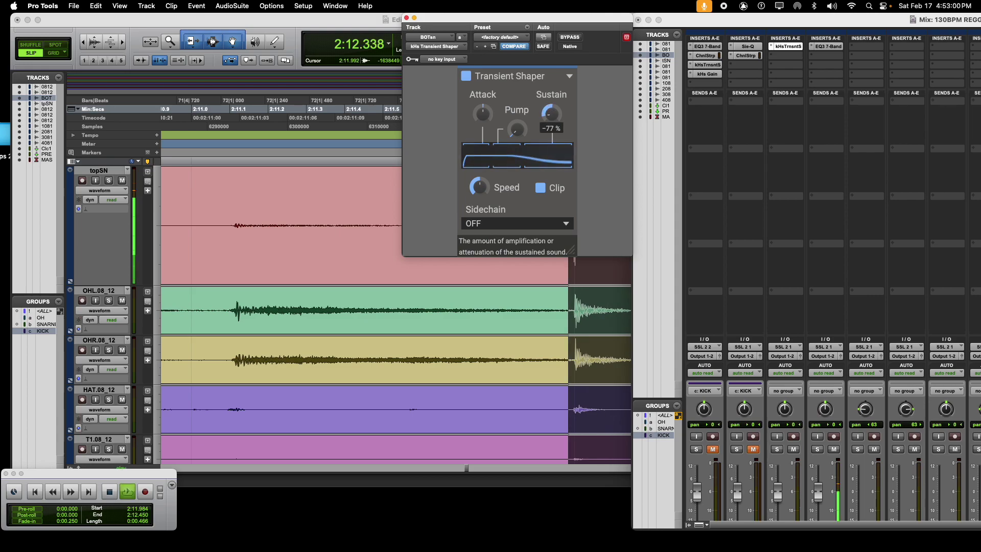
key(space)
drag(552, 115, 552, 99)
key(space)
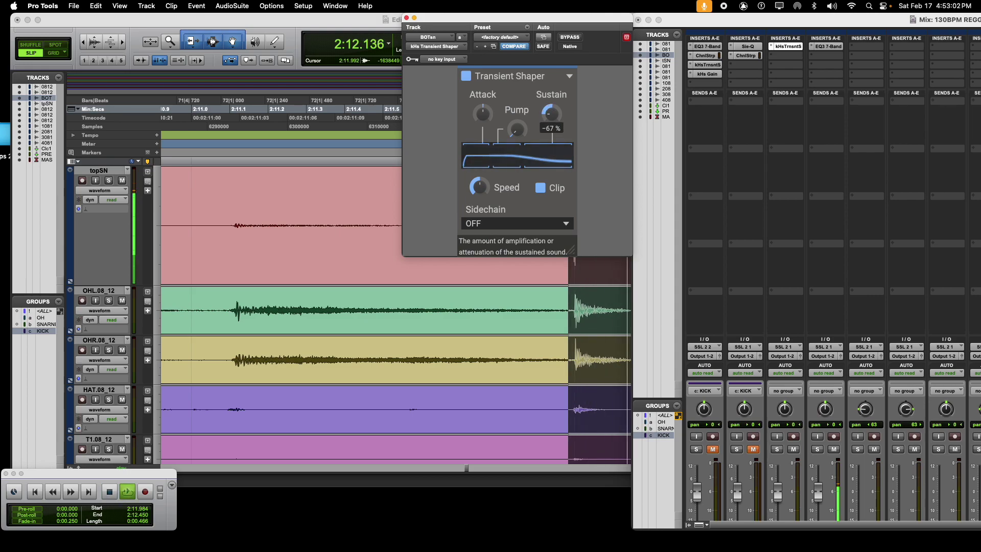
key(space)
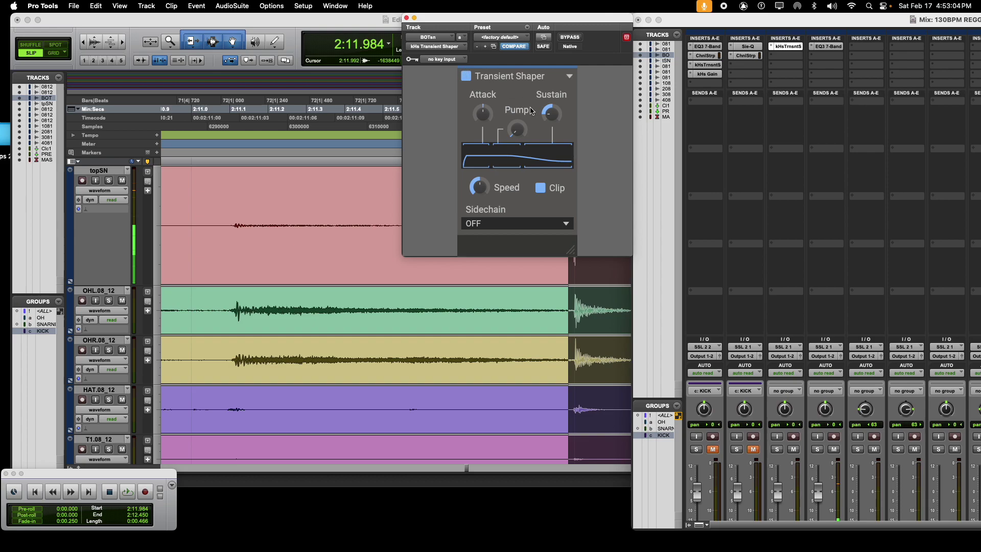
drag(549, 119, 550, 117)
Adjust the Transient Shaper's Attack on BOTsn, audition the loop and close the plug-in.
mouse_move(483, 114)
mouse_down()
mouse_move(483, 82)
mouse_move(483, 102)
mouse_up()
key(space)
key(space)
key(space)
click(408, 17)
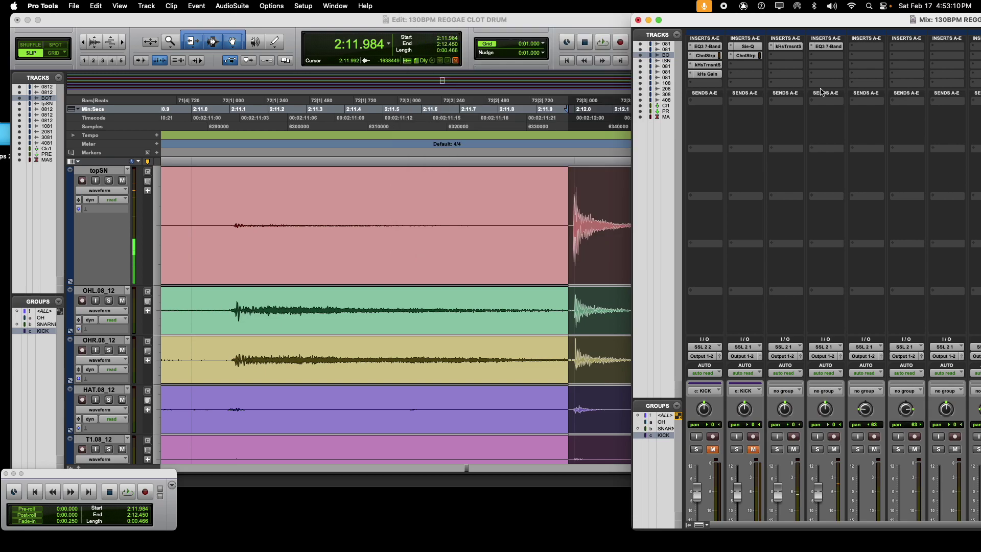
Insert the kHs Gain plug-in in BOTsn's second insert slot.
click(777, 56)
mouse_move(812, 57)
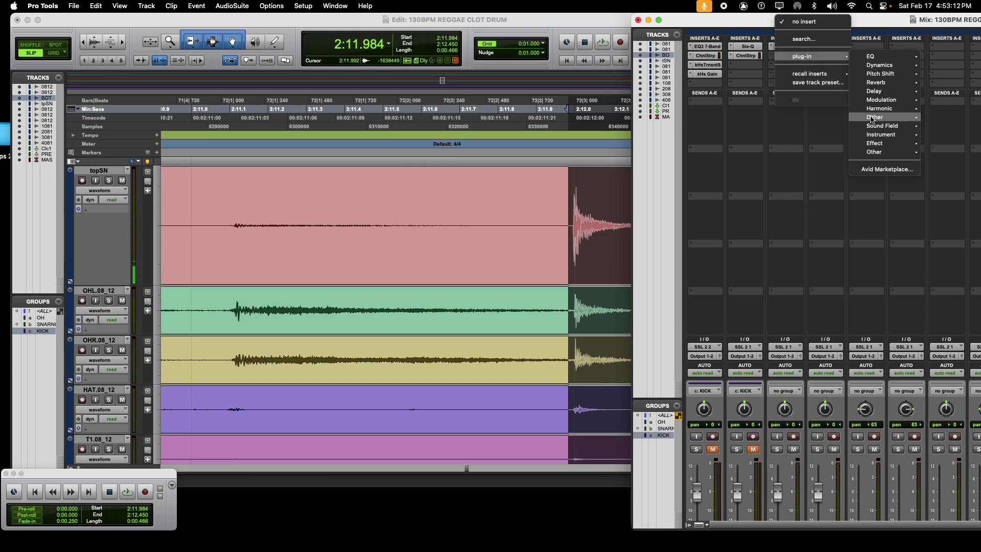
mouse_move(864, 156)
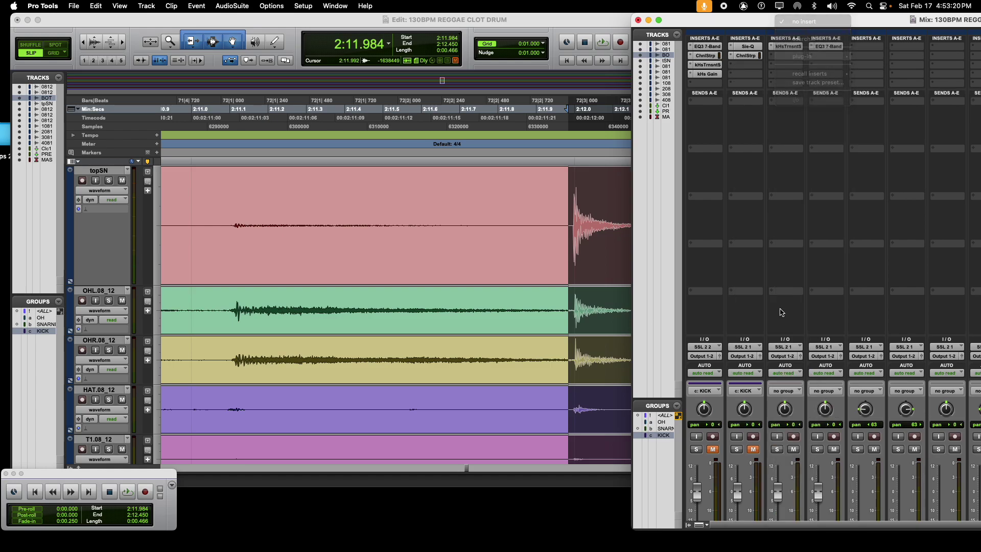
click(782, 308)
Switch BOTsn's kHs Gain to percent, set it to 54.0 % while auditioning the loop, and put the plug-in away.
click(566, 99)
drag(521, 94, 521, 120)
key(space)
key(space)
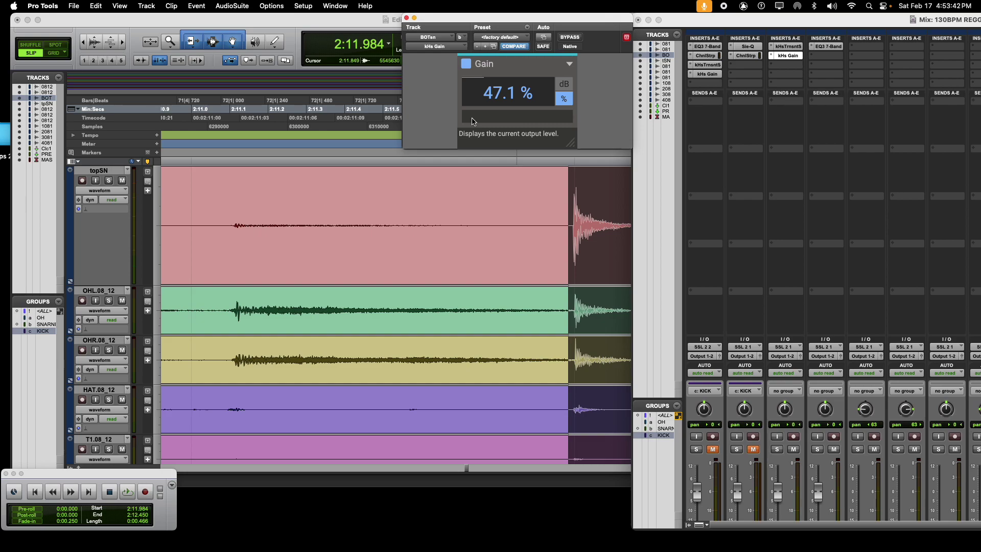
key(space)
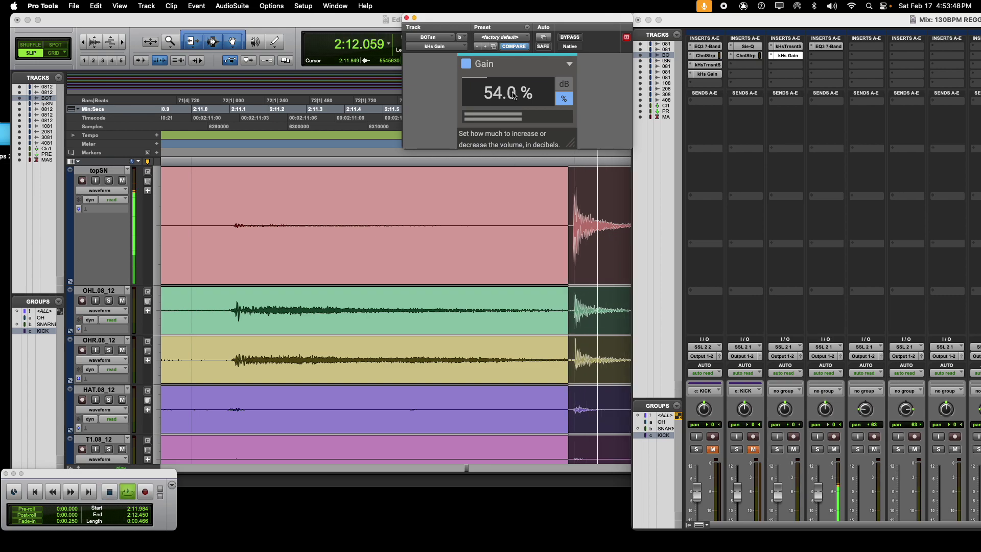
key(space)
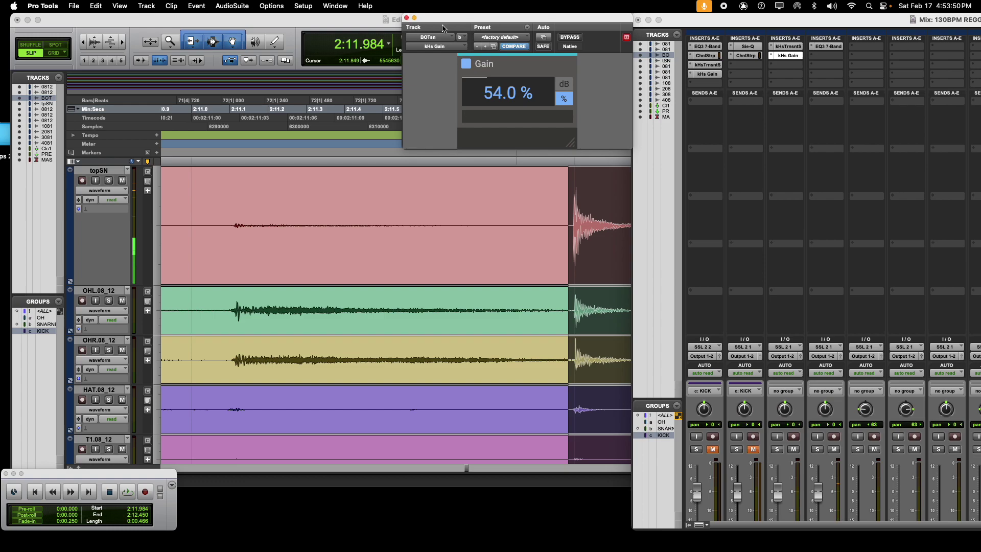
click(415, 18)
Bring the whole Mix window into view, mute BOTsn and select topSN.
drag(702, 20, 262, 20)
scroll(412, 272, down, 3)
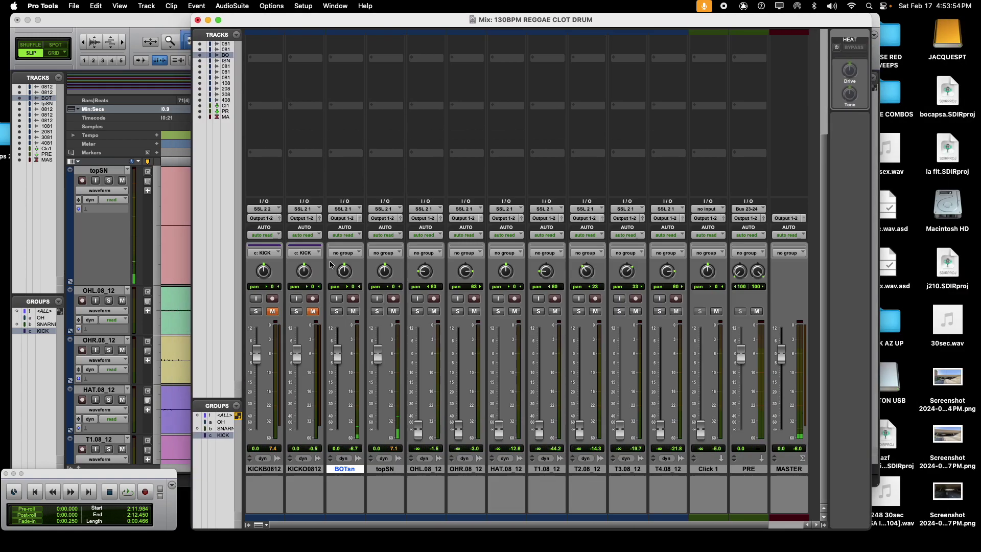
click(353, 312)
click(378, 469)
Insert the Black Box Analog Design HG-2 harmonic plug-in in topSN's second insert slot.
scroll(375, 471, up, 4)
scroll(376, 432, down, 4)
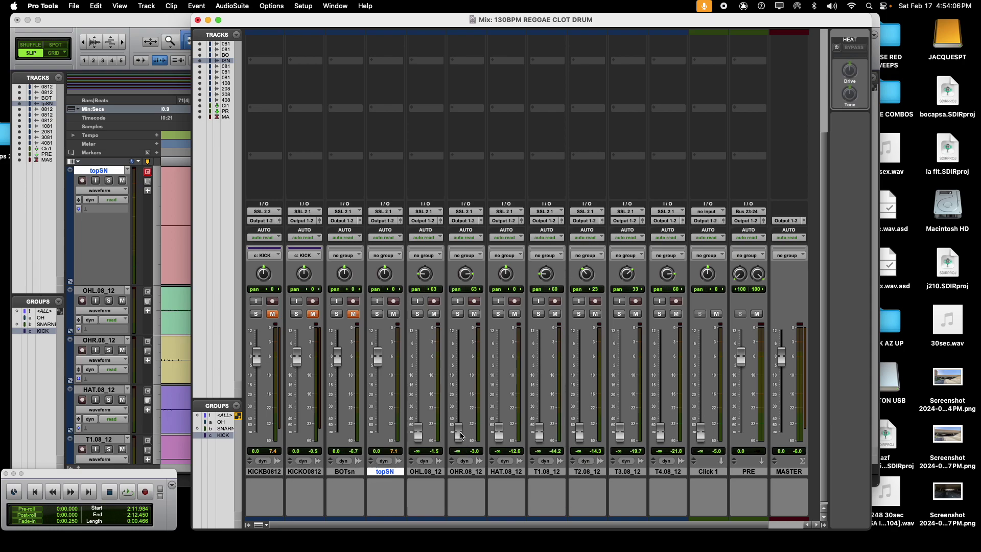
scroll(371, 442, up, 8)
scroll(390, 356, down, 8)
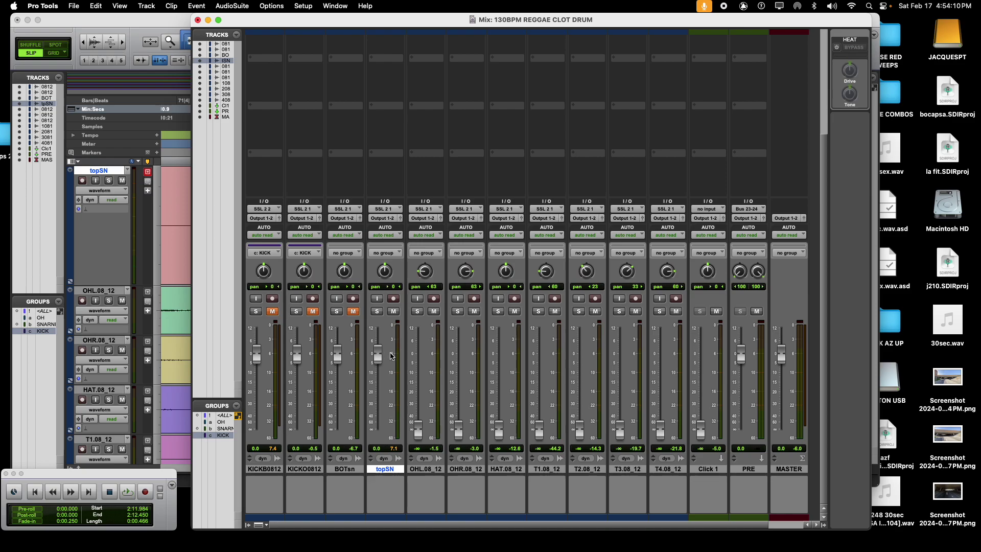
scroll(392, 356, up, 6)
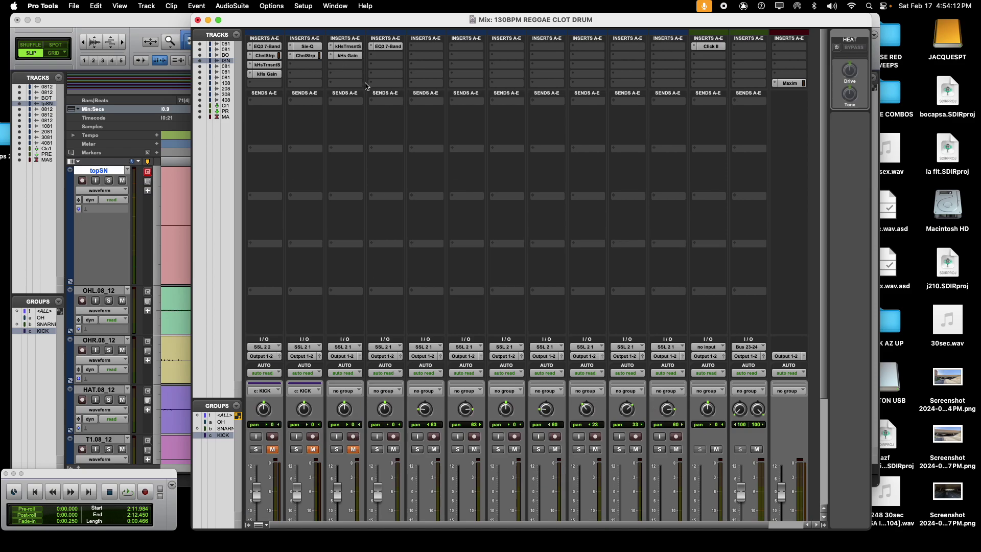
scroll(366, 86, down, 5)
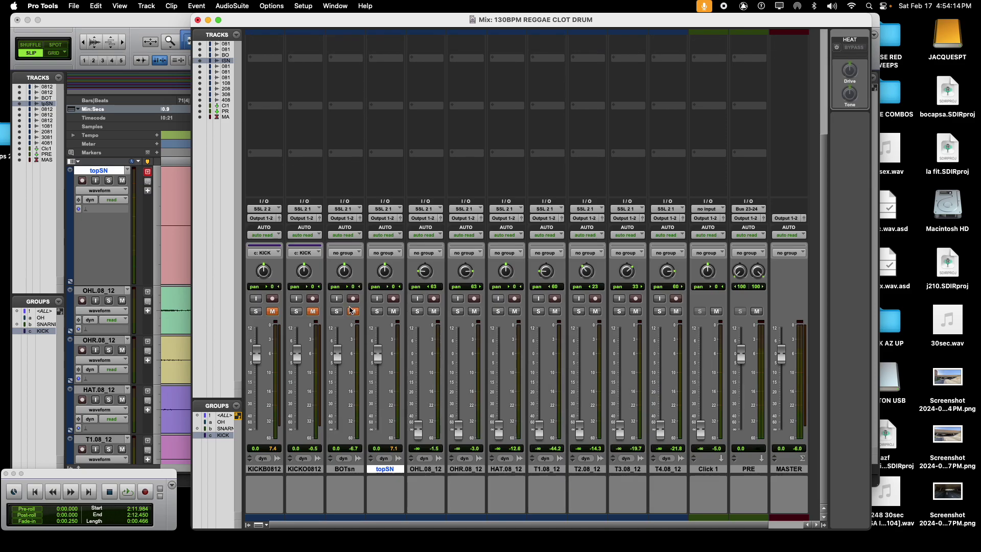
scroll(387, 201, up, 5)
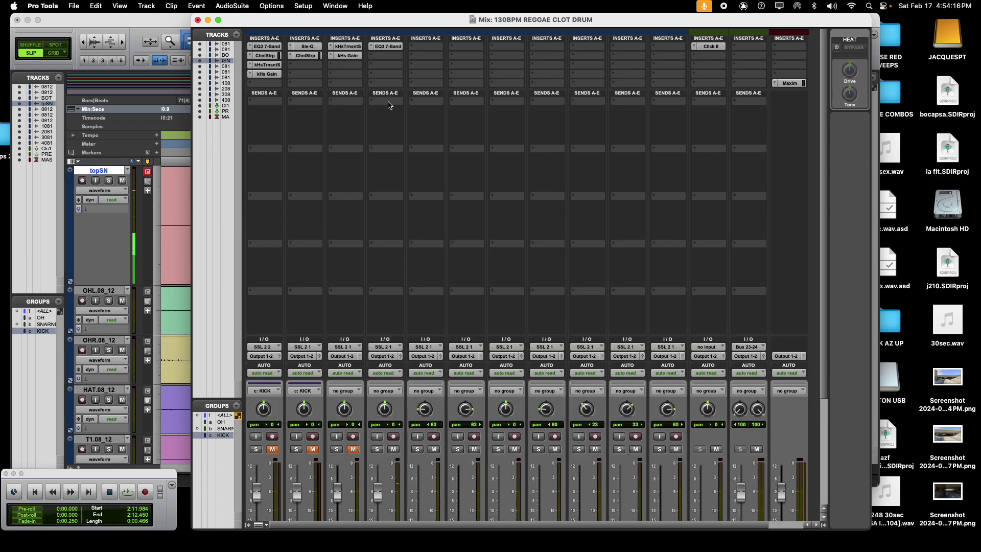
click(392, 61)
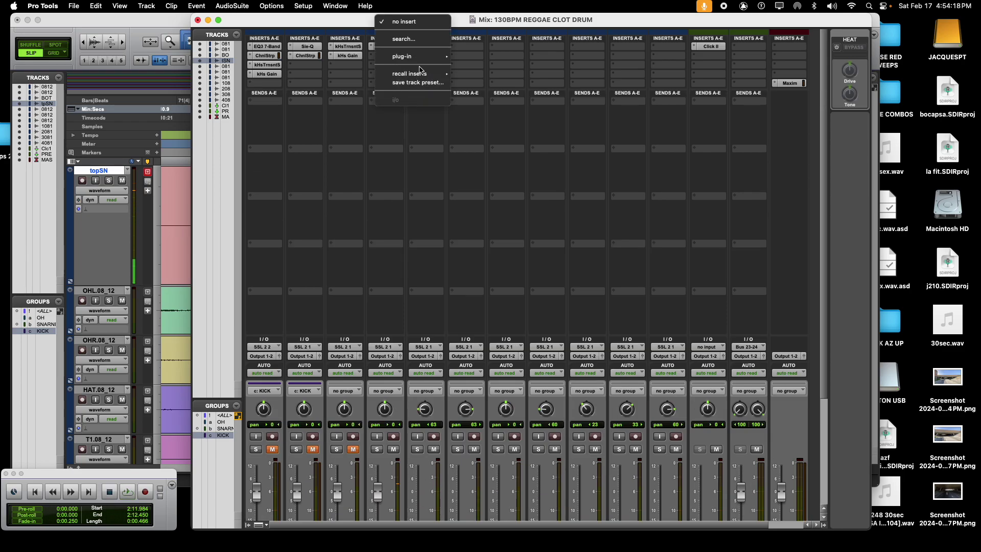
mouse_move(433, 58)
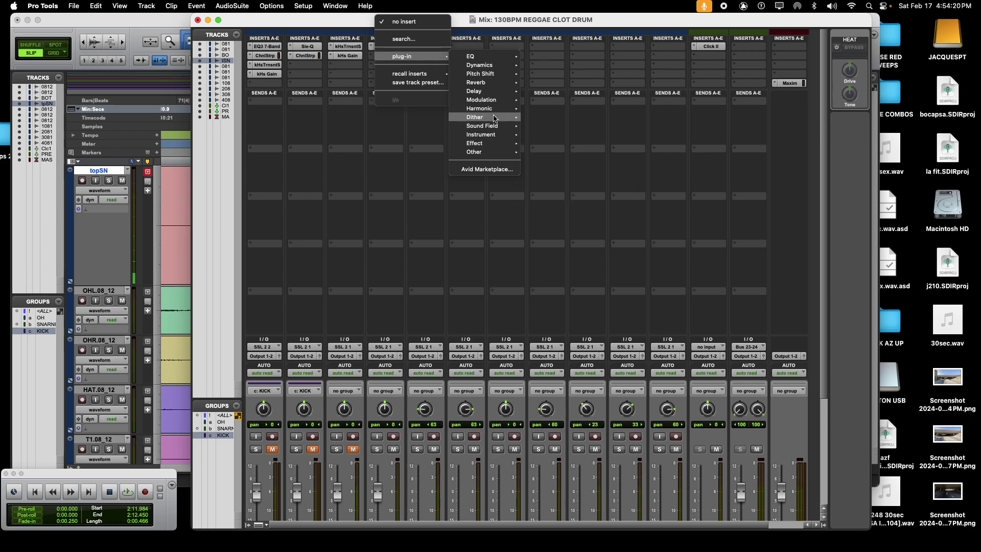
mouse_move(499, 109)
click(560, 109)
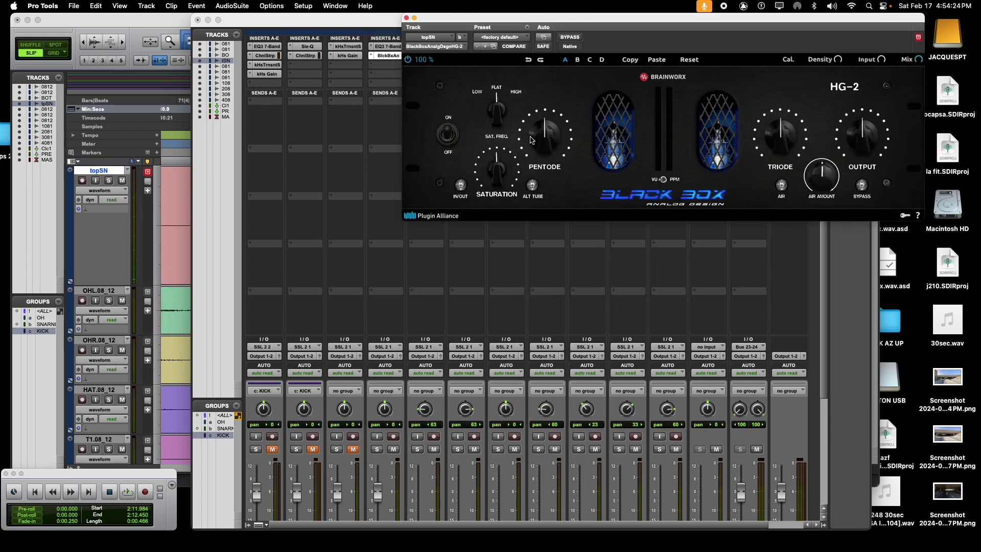
Raise Pentode and Triode, enable and increase Air, and lower Output on topSN's Black Box HG-2 while auditioning the loop.
key(space)
drag(534, 141, 536, 117)
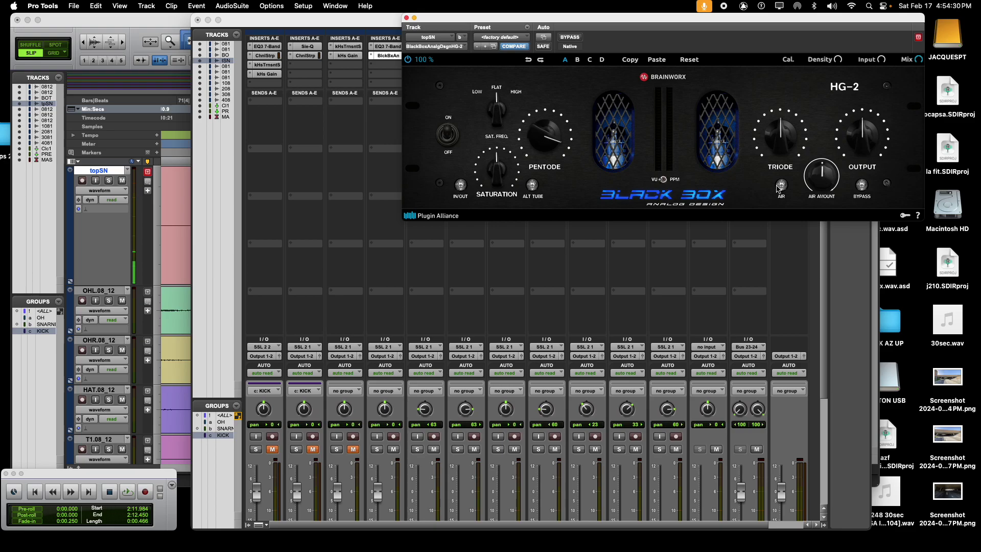
click(781, 185)
key(space)
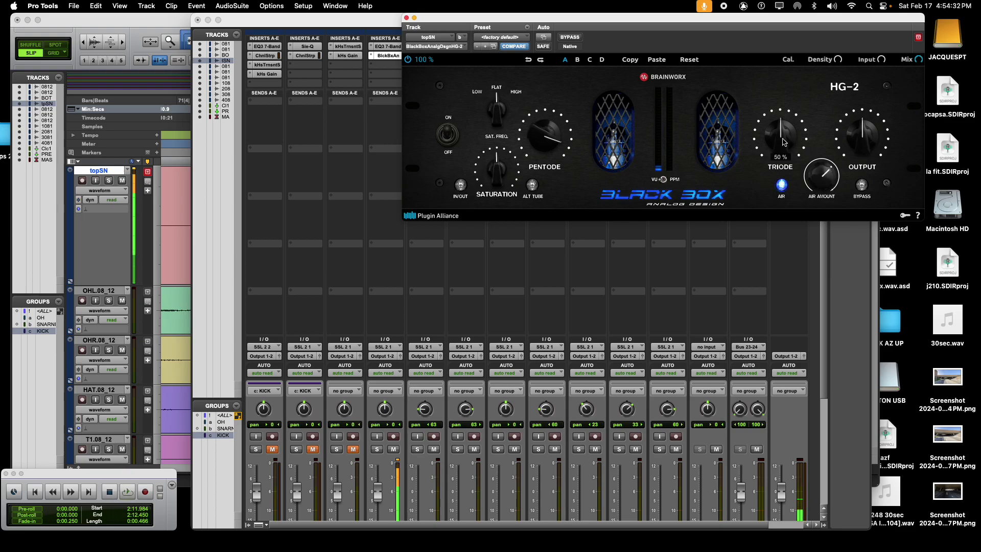
mouse_move(862, 148)
mouse_down()
mouse_move(863, 137)
mouse_move(865, 152)
mouse_move(847, 158)
mouse_up()
key(space)
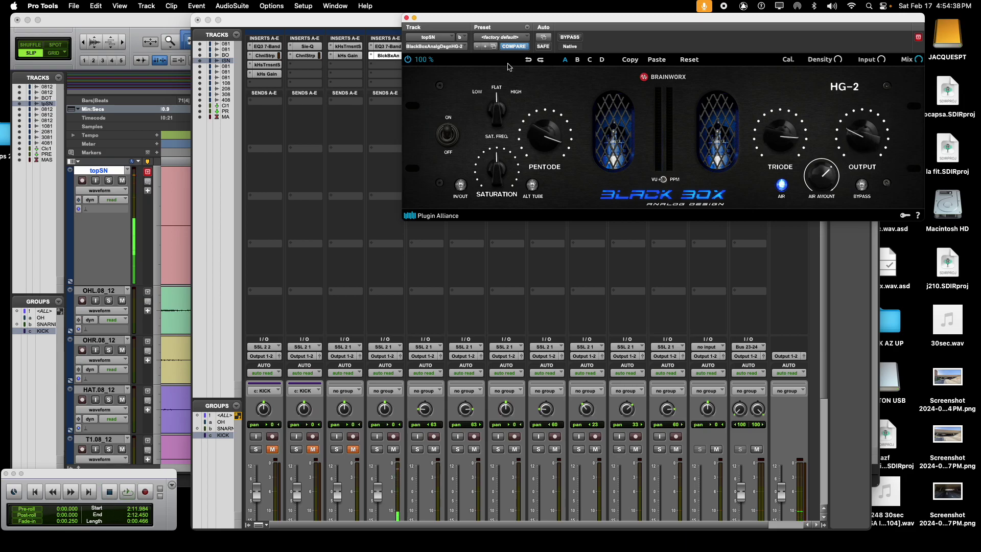
Toggle the Black Box HG-2's bypass during playback to compare the processed and dry snare.
click(566, 38)
key(space)
click(566, 38)
key(space)
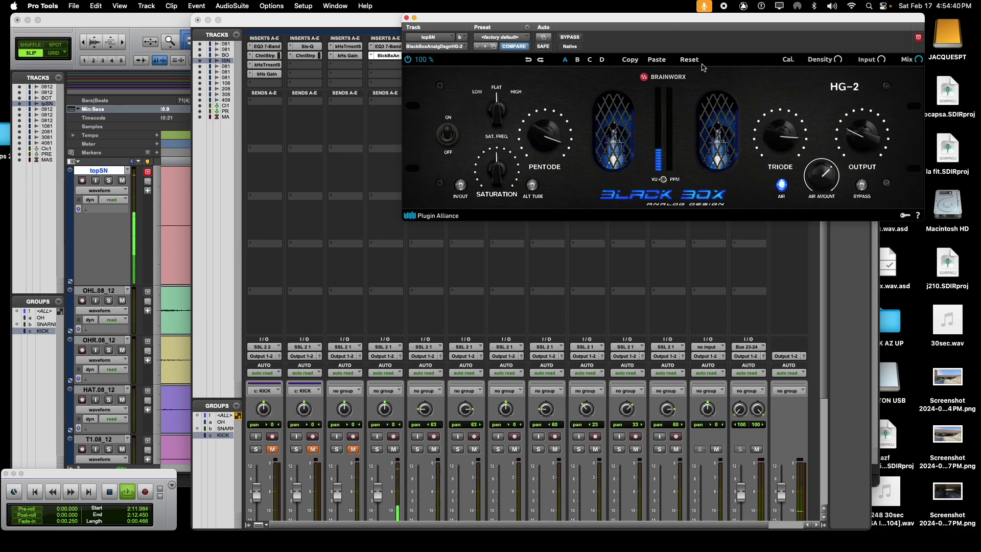
Back off Pentode and Triode on topSN's Black Box HG-2 while checking the output level with the snare loop.
drag(553, 145, 558, 132)
key(space)
drag(785, 141, 796, 127)
key(space)
drag(861, 132, 862, 121)
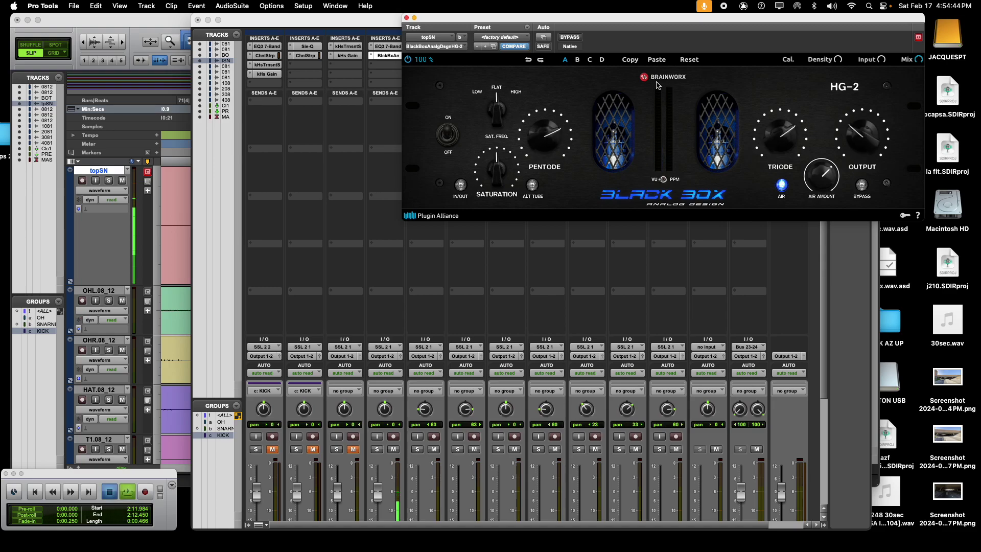
Compare the reduced Black Box HG-2 saturation against bypass once more and close the plug-in.
click(563, 37)
key(space)
click(562, 36)
key(space)
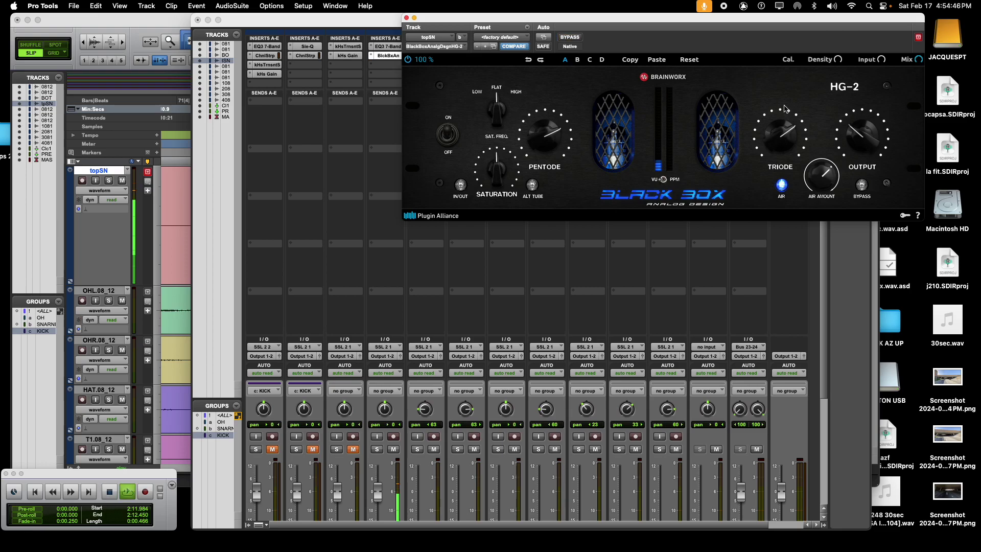
click(407, 18)
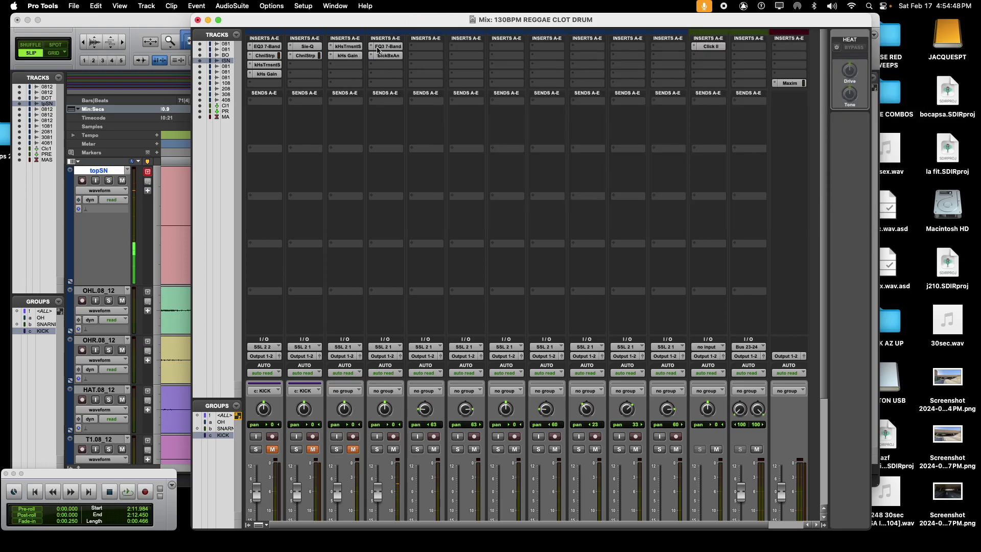
In topSN's EQ3 7-Band, boost the high-mid band 16.8 dB at 18.00 kHz with Q 2.82 and set the mid frequency to 1.45 kHz.
click(376, 49)
key(space)
drag(676, 108, 733, 67)
drag(561, 211, 661, 166)
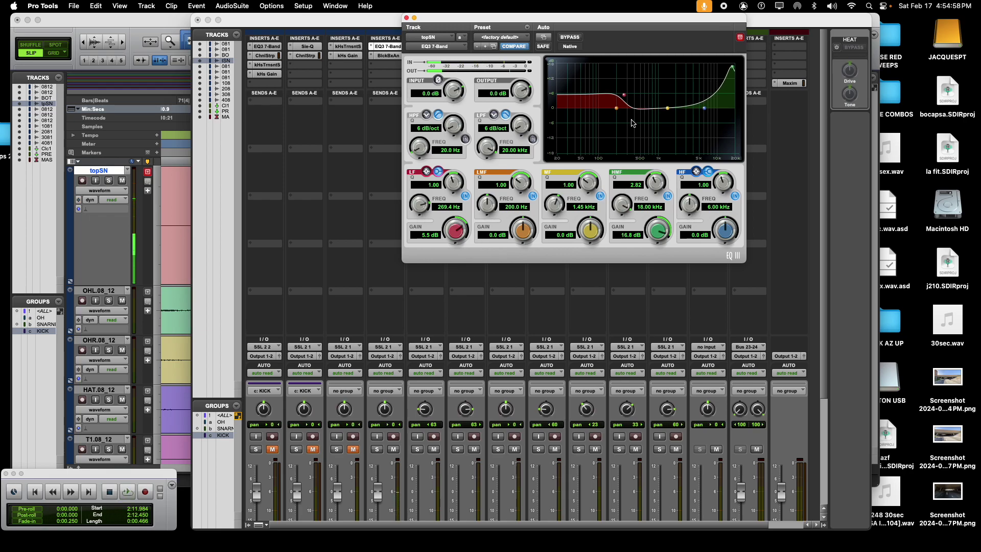
Lower the HMF band's gain at 18 kHz to 14.9 dB in the topSN EQ and close the plug-in.
drag(738, 70, 741, 75)
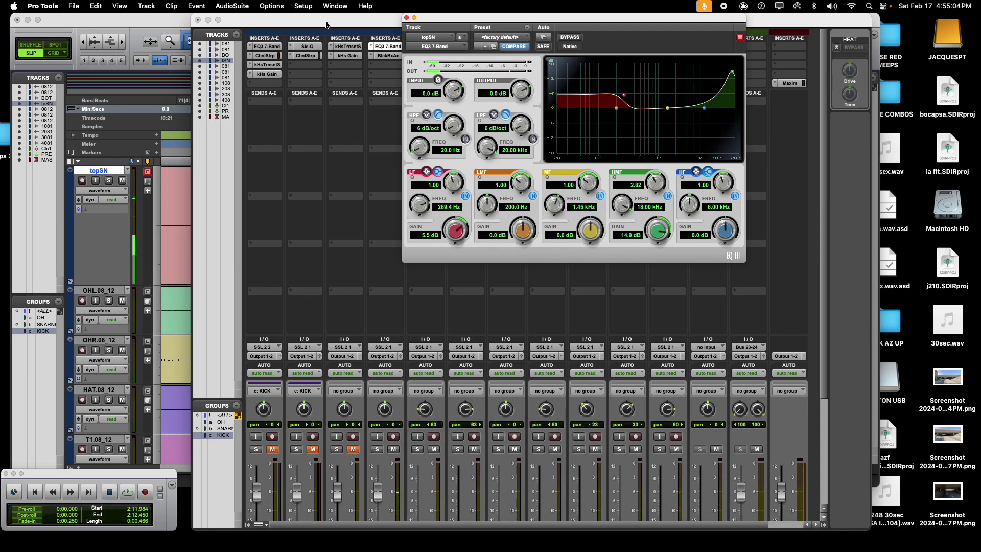
click(407, 18)
Shift the Mix window over to uncover more of the Edit window, unmute BOTsn and start playback.
scroll(486, 236, down, 5)
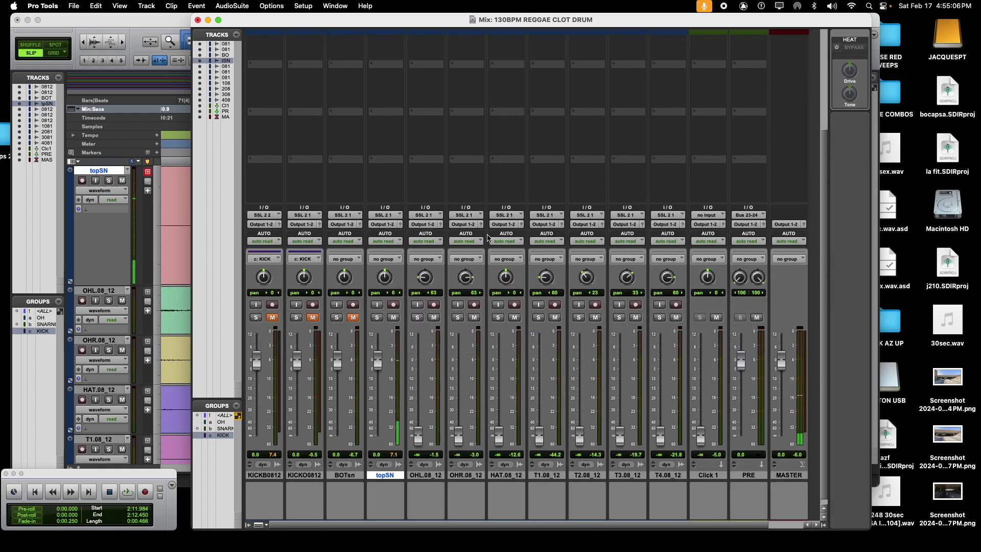
drag(420, 23, 474, 15)
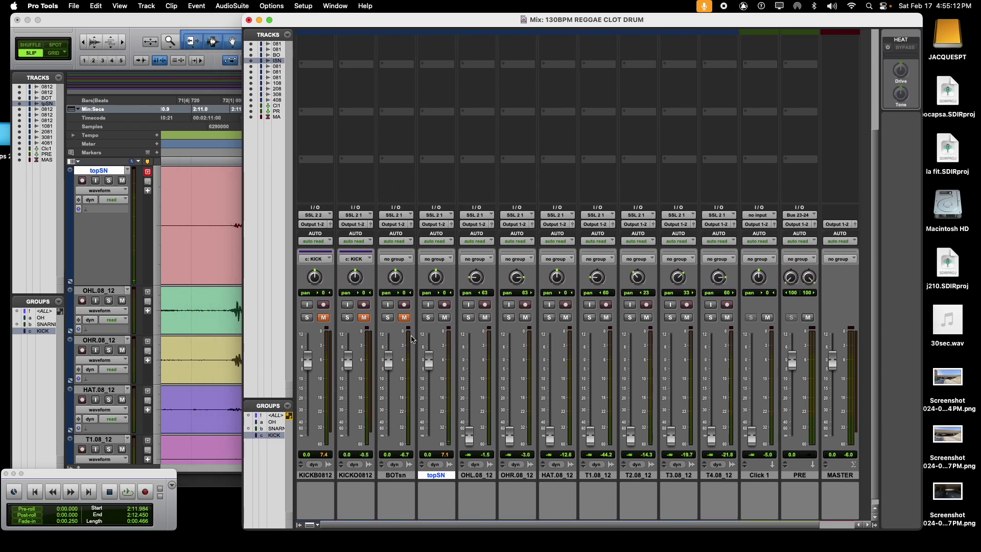
click(404, 317)
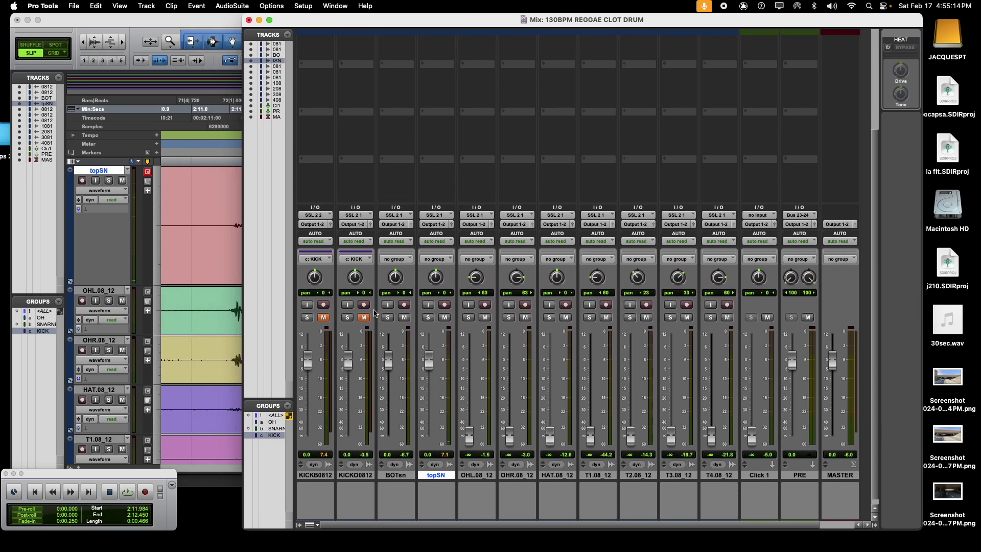
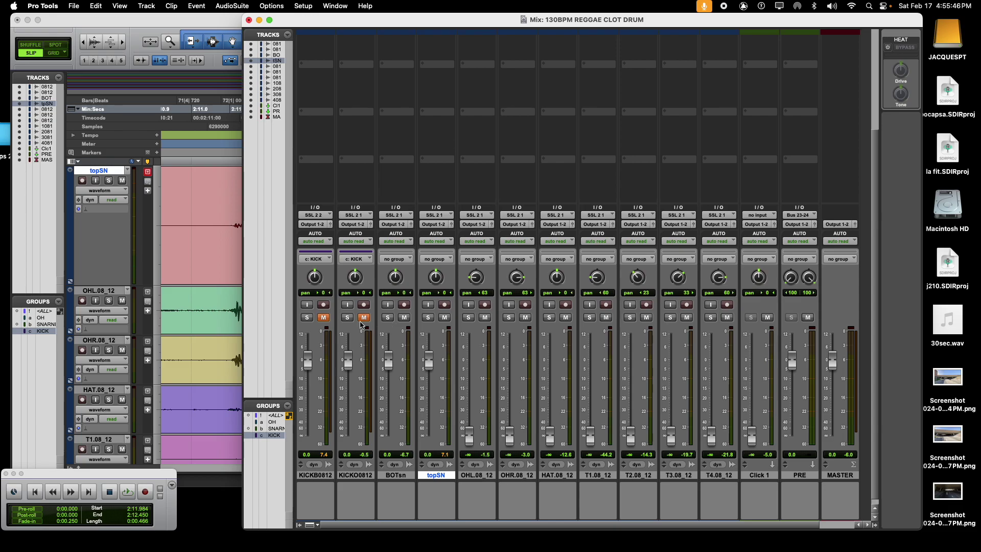
key(space)
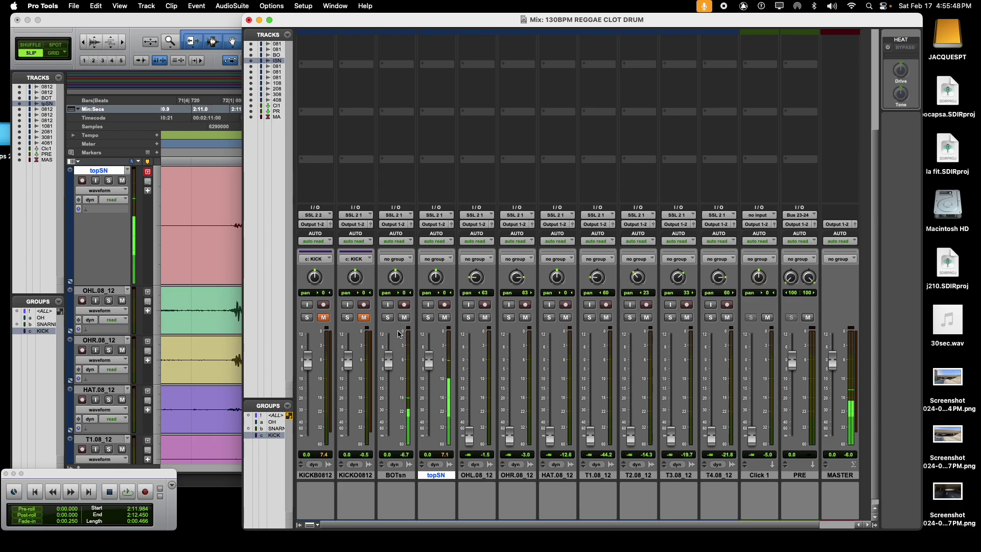
Set the kHs Gain plug-in on the BOTsn track to 77.4 % and close it.
scroll(393, 265, up, 5)
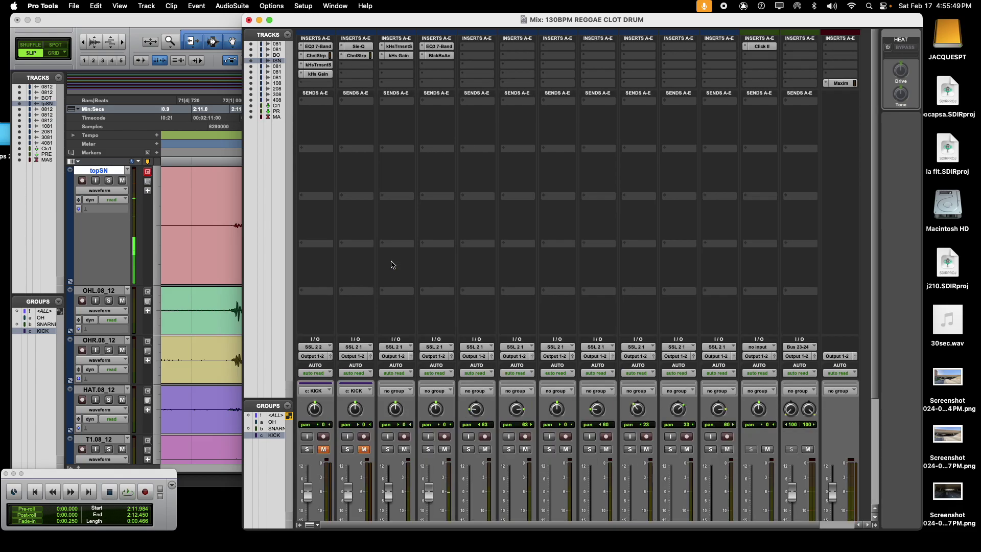
click(399, 56)
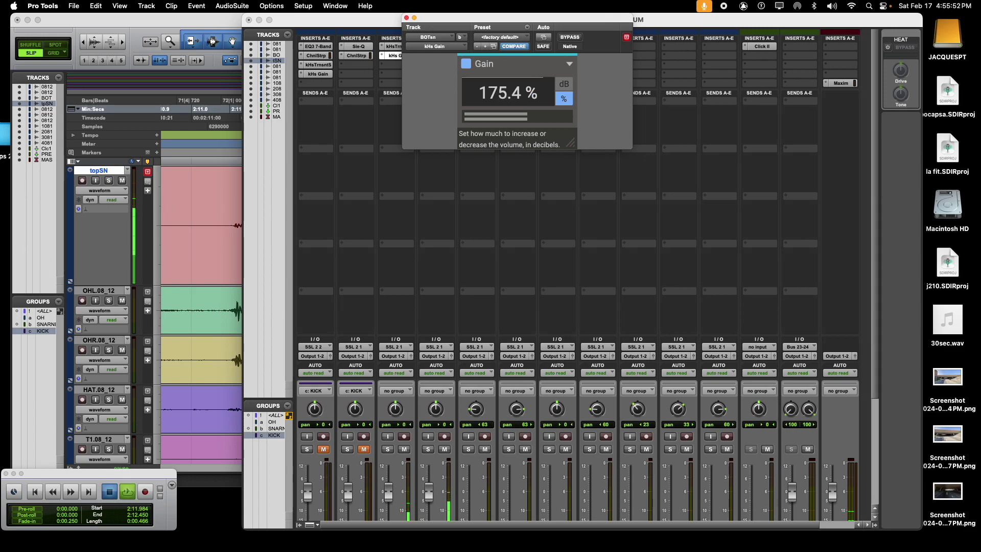
drag(507, 92, 507, 82)
scroll(459, 386, down, 1)
scroll(459, 386, down, 8)
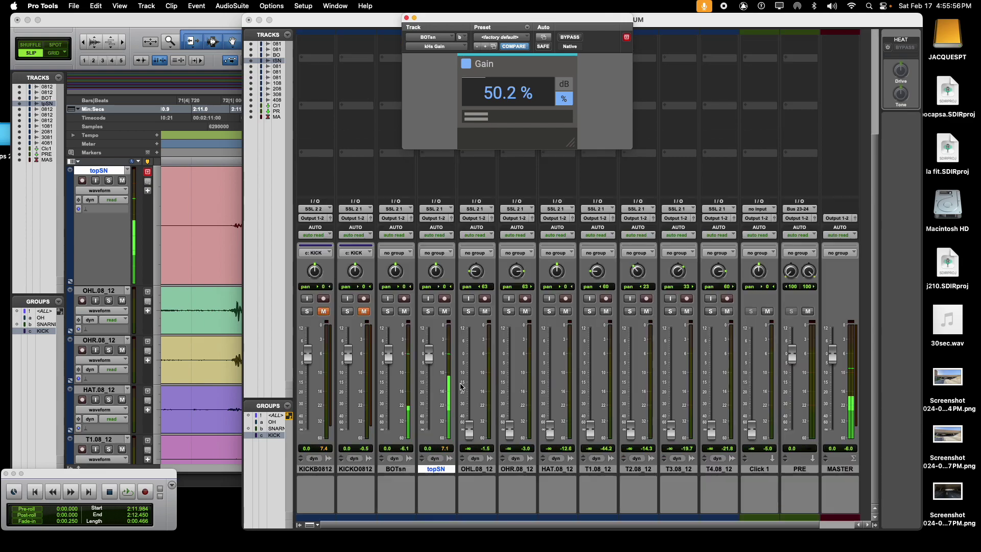
click(491, 169)
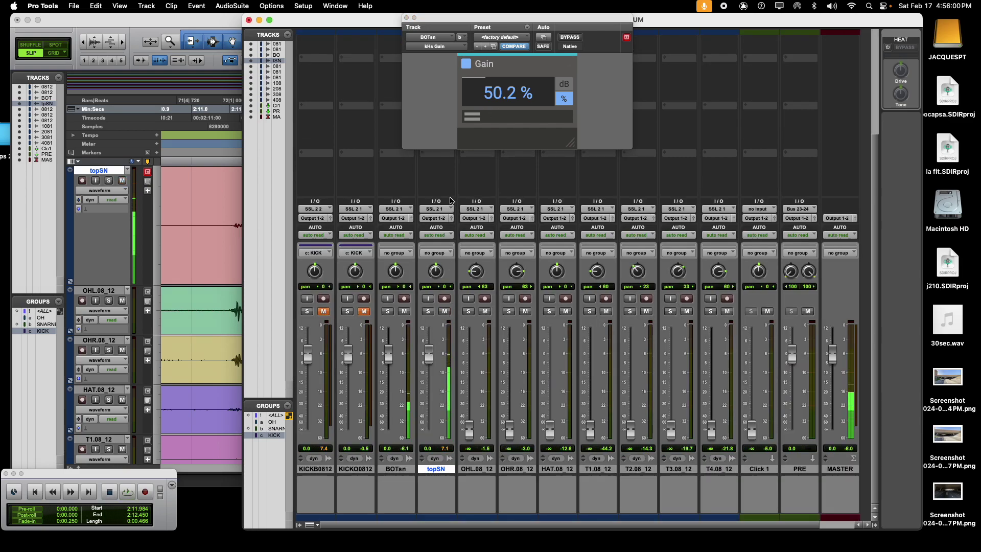
mouse_move(508, 93)
mouse_down()
mouse_move(508, 72)
mouse_move(508, 104)
mouse_move(505, 88)
mouse_up()
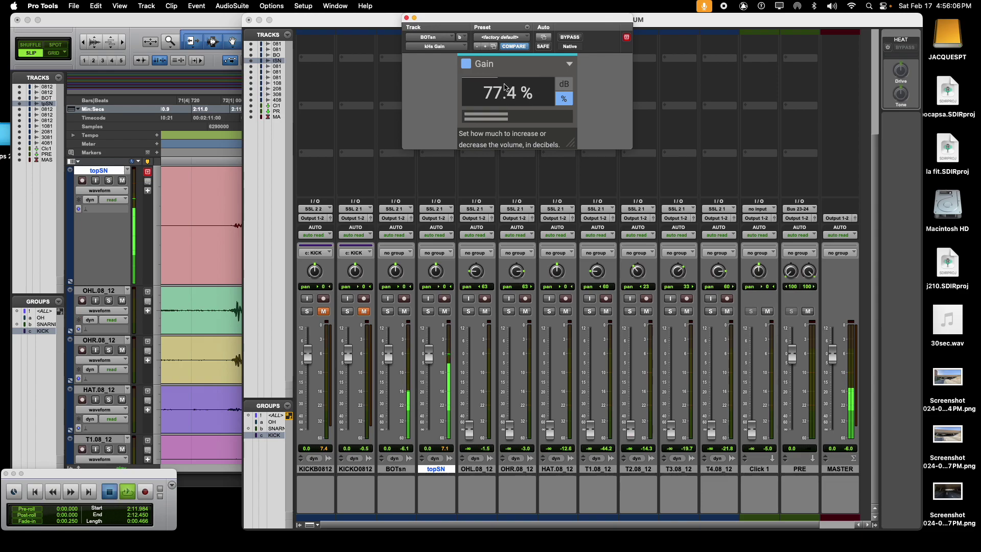
scroll(360, 216, up, 5)
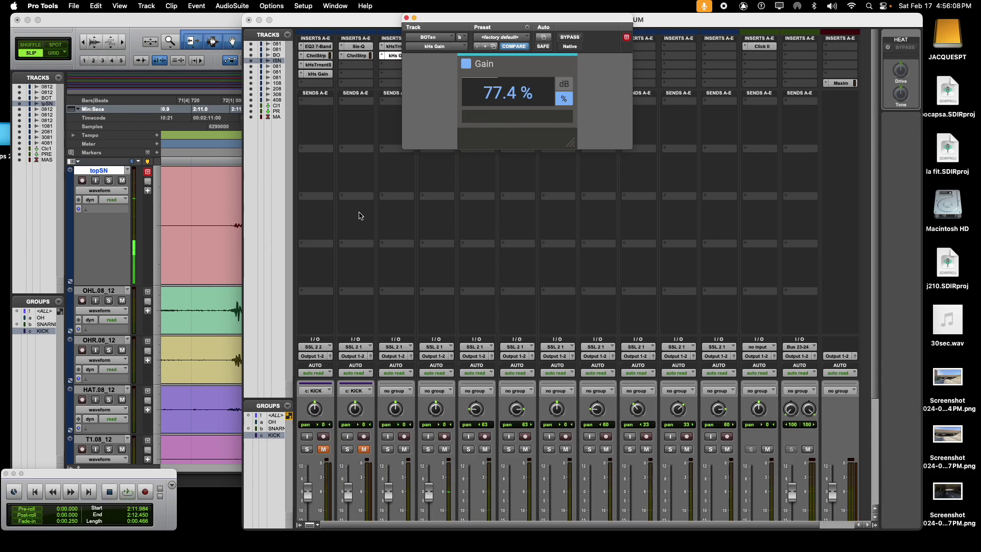
click(407, 18)
Adjust the output of the Black Box HG-2 on topSN, close the plug-in and unmute the two kick tracks.
click(438, 56)
mouse_move(861, 136)
mouse_down()
mouse_move(863, 153)
mouse_move(860, 122)
mouse_up()
scroll(848, 159, down, 5)
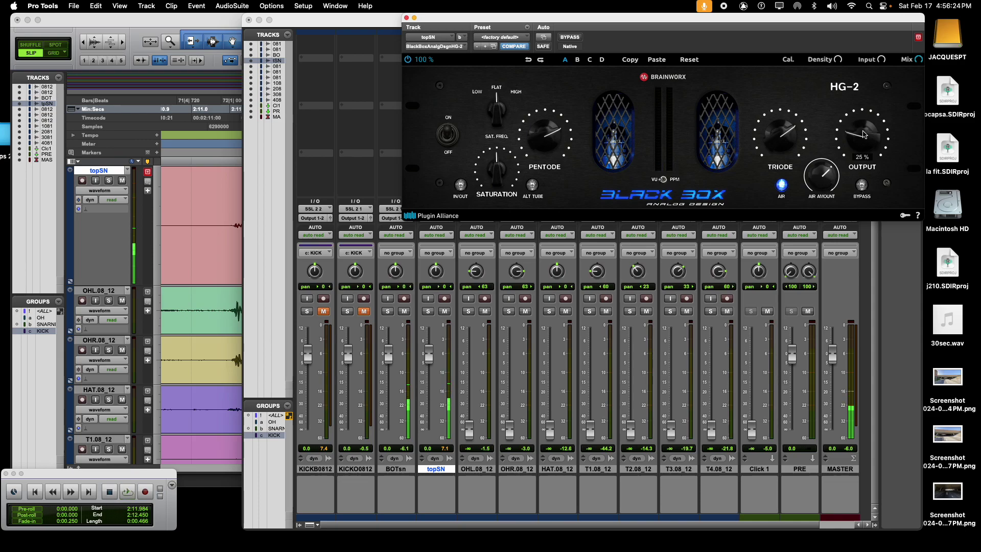
mouse_move(852, 124)
mouse_down()
mouse_move(853, 138)
mouse_move(847, 128)
mouse_up()
drag(406, 25, 401, 25)
click(403, 19)
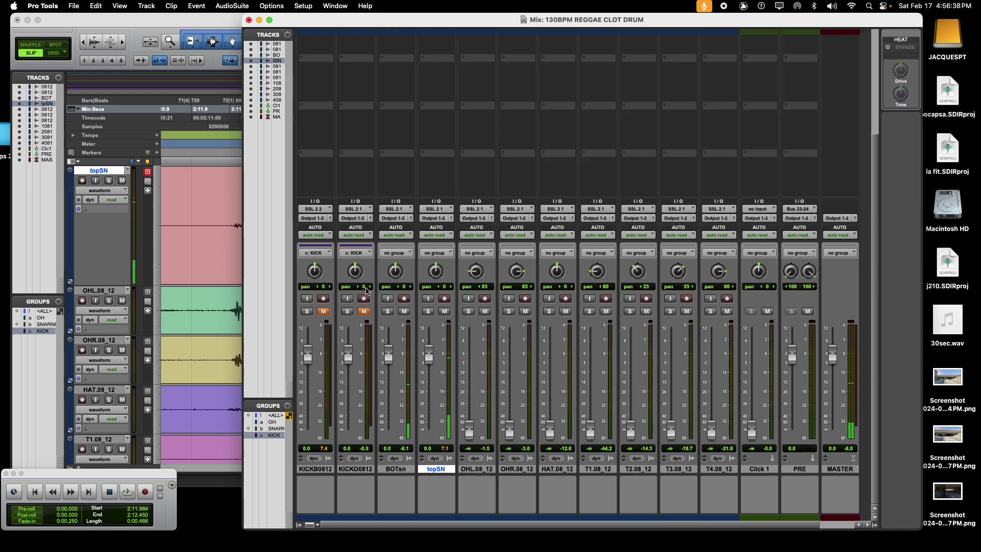
click(363, 313)
Route the outputs of the BOTsn and topSN tracks to Bus 11-12 (Stereo).
shift+click(404, 469)
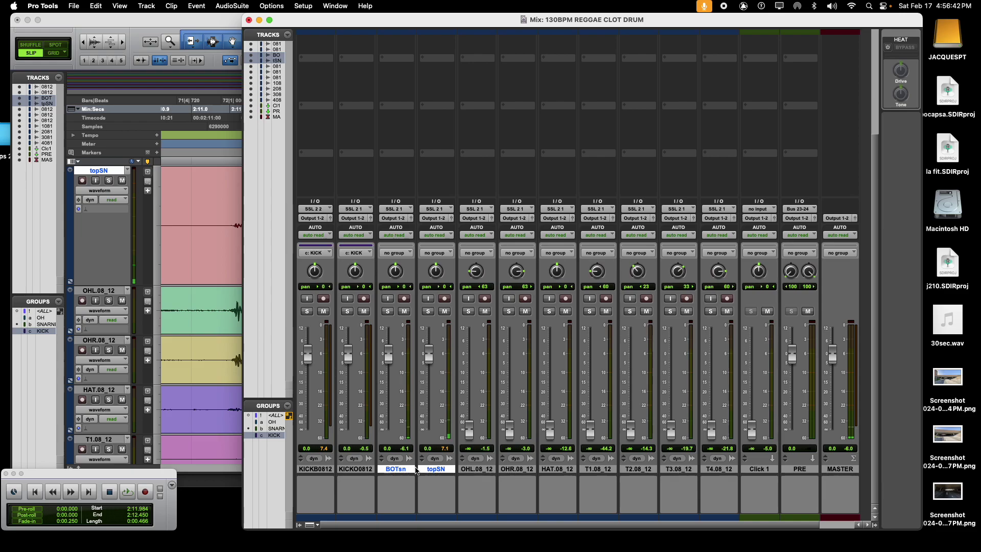
click(395, 219)
mouse_move(407, 227)
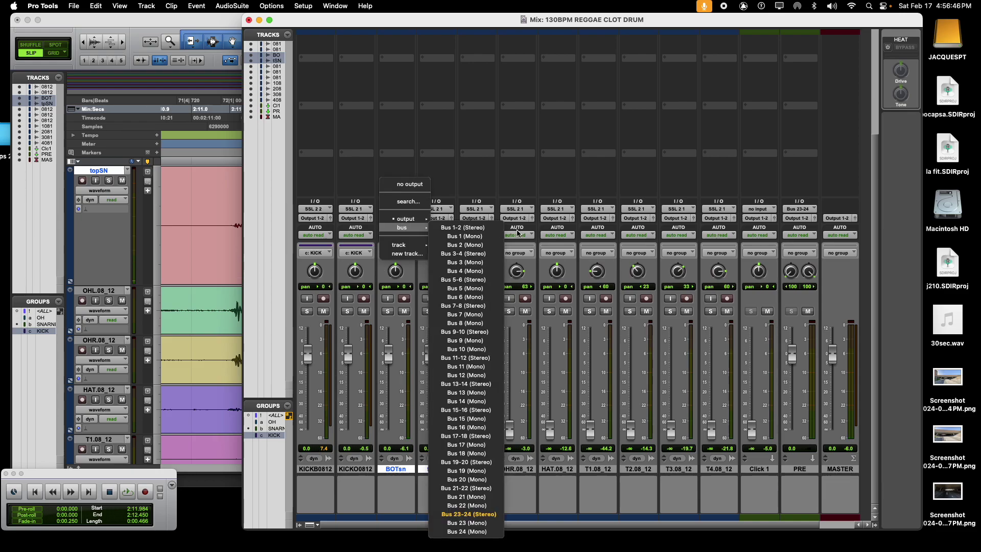
alt+shift+click(485, 358)
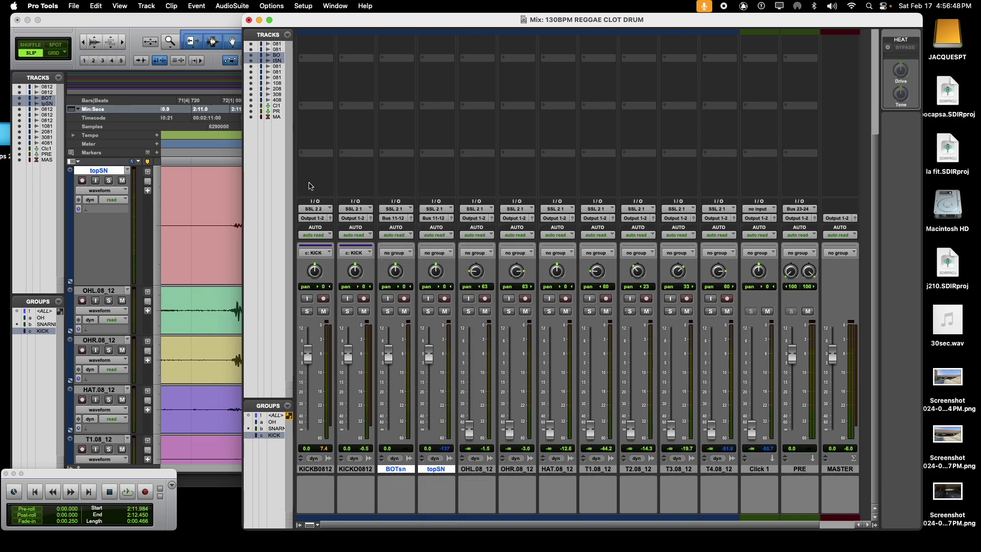
Route the outputs of both kick tracks to Bus 9 (Mono).
click(351, 470)
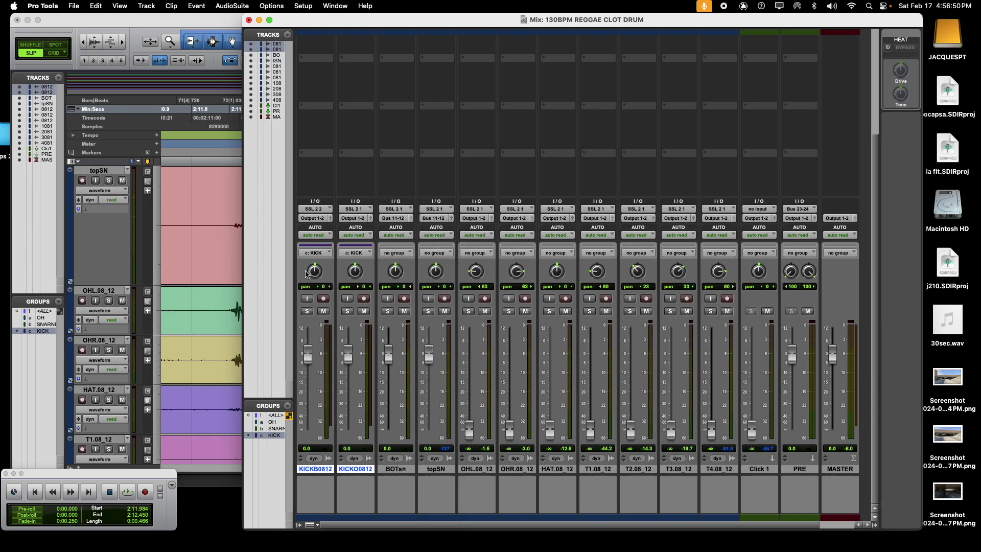
click(321, 219)
mouse_move(322, 227)
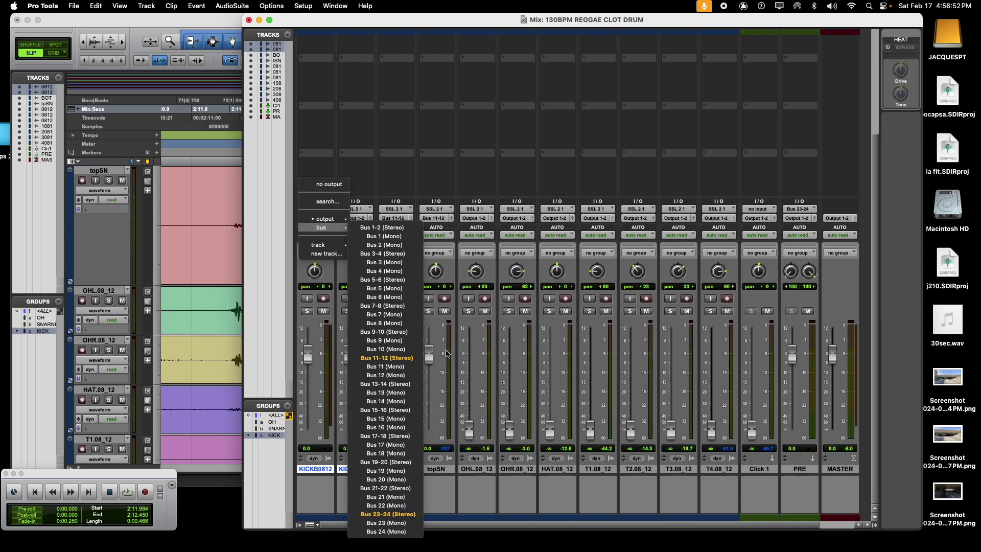
click(367, 340)
Select both snare tracks and route their outputs to Bus 10 (Mono).
click(391, 469)
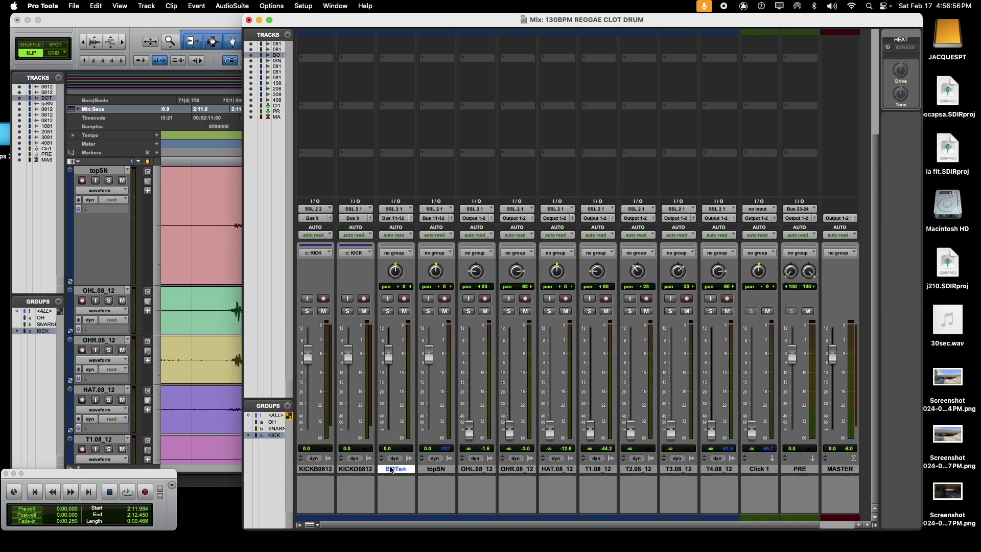
shift+click(435, 470)
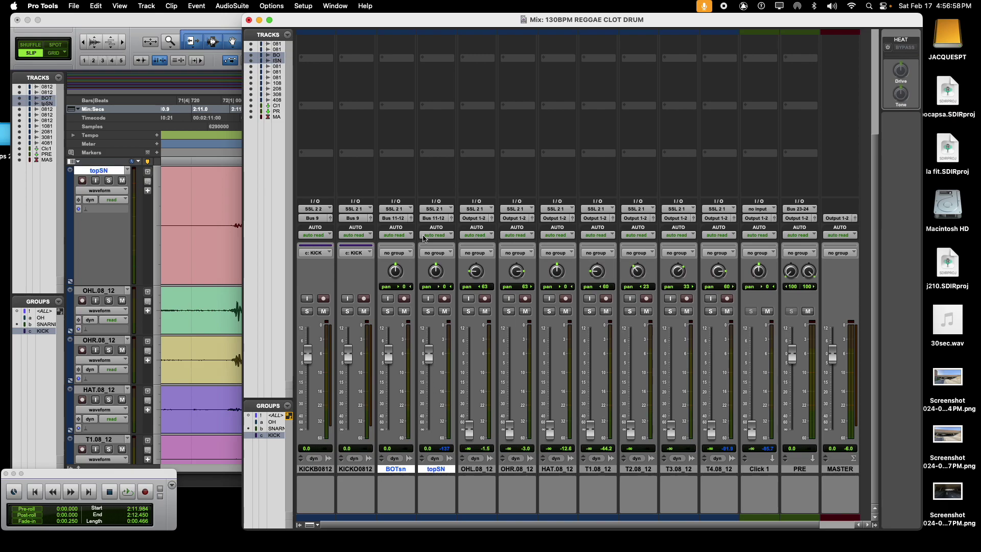
click(400, 221)
mouse_move(409, 228)
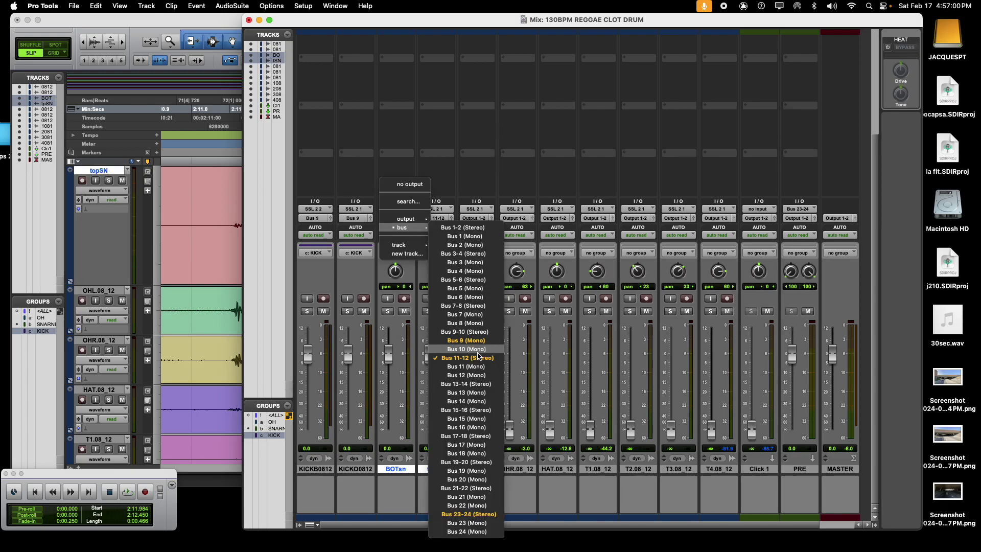
alt+shift+click(460, 349)
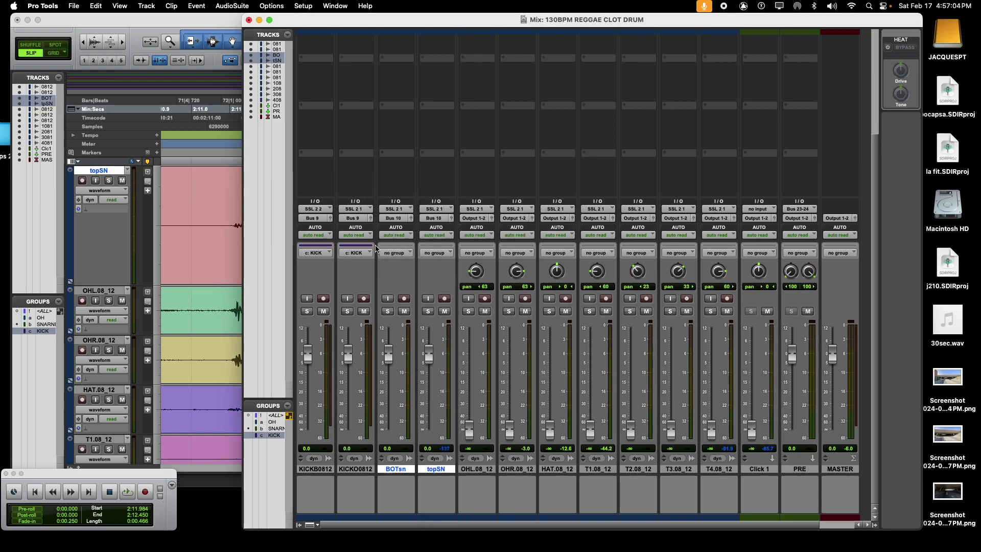
Create one new stereo audio track named KS.
key(super+shift+n)
click(374, 201)
click(386, 212)
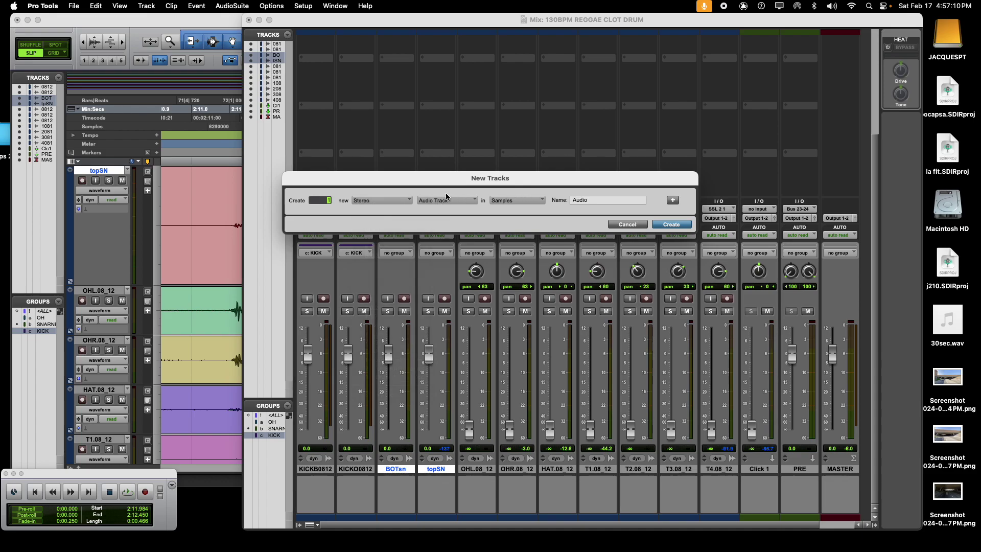
click(617, 201)
key(BackSpace)
key(BackSpace)
key(BackSpace)
key(BackSpace)
key(BackSpace)
key(Return)
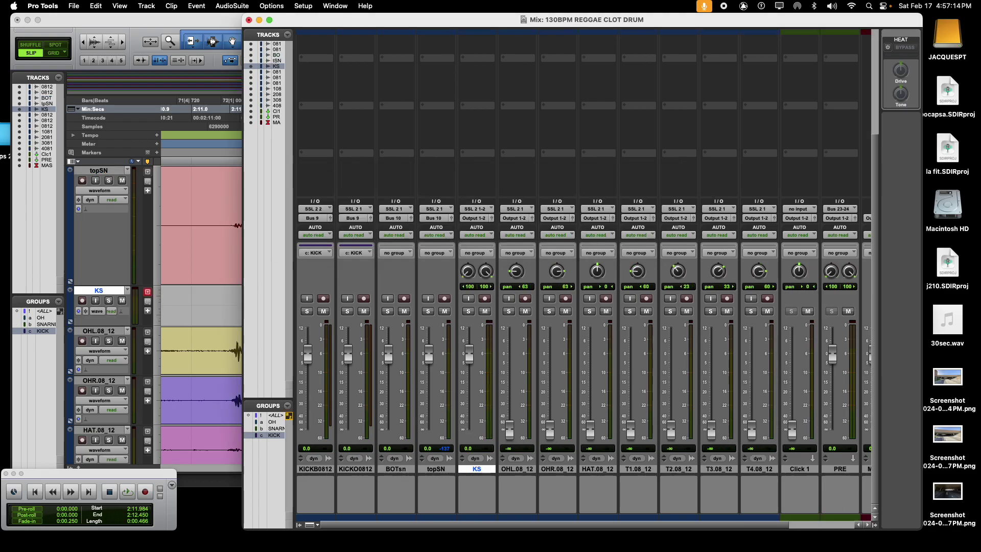
Move the KS audio track between T4.08_12 and Click 1, and then delete it.
drag(722, 526, 827, 503)
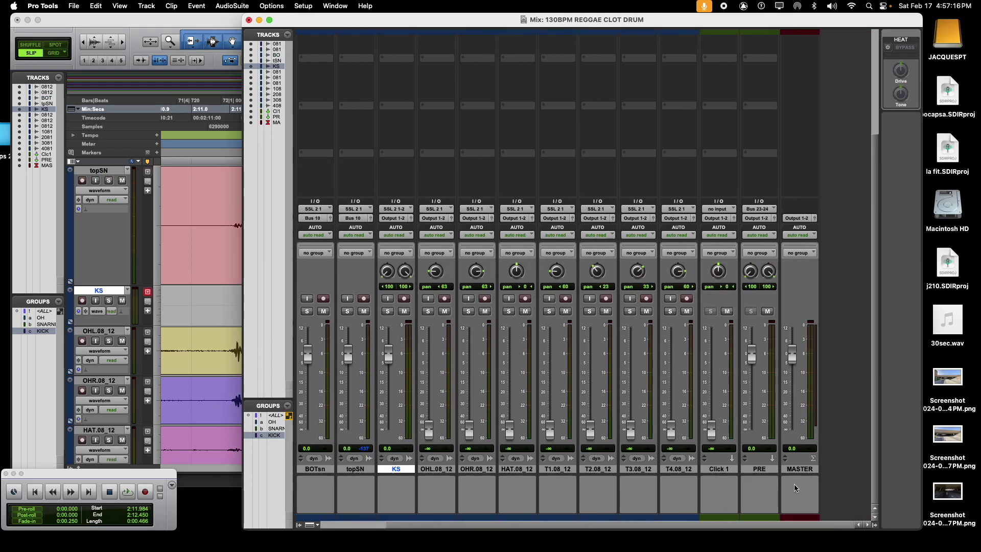
drag(377, 466, 696, 468)
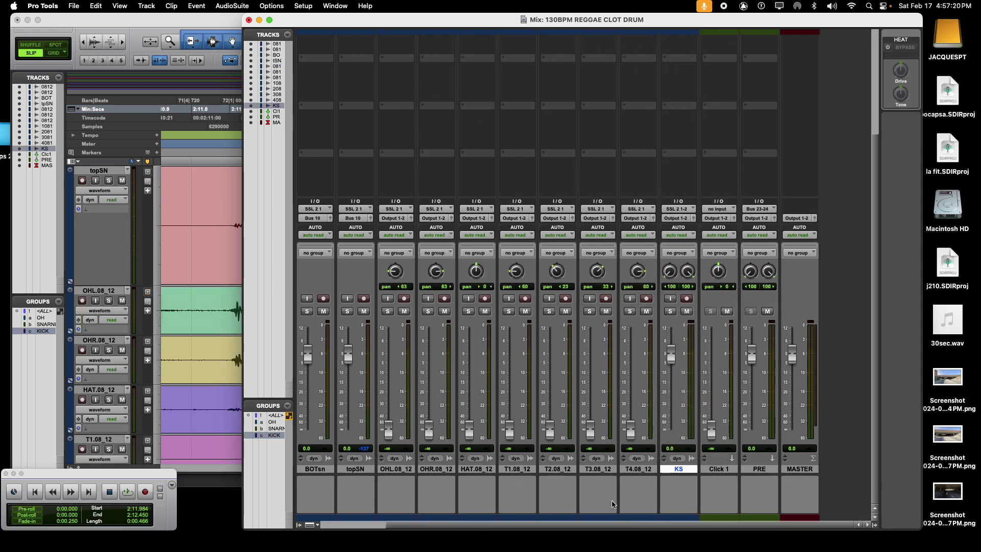
right_click(692, 470)
click(615, 391)
Create one new stereo aux input track named KS.
key(shift+super+n)
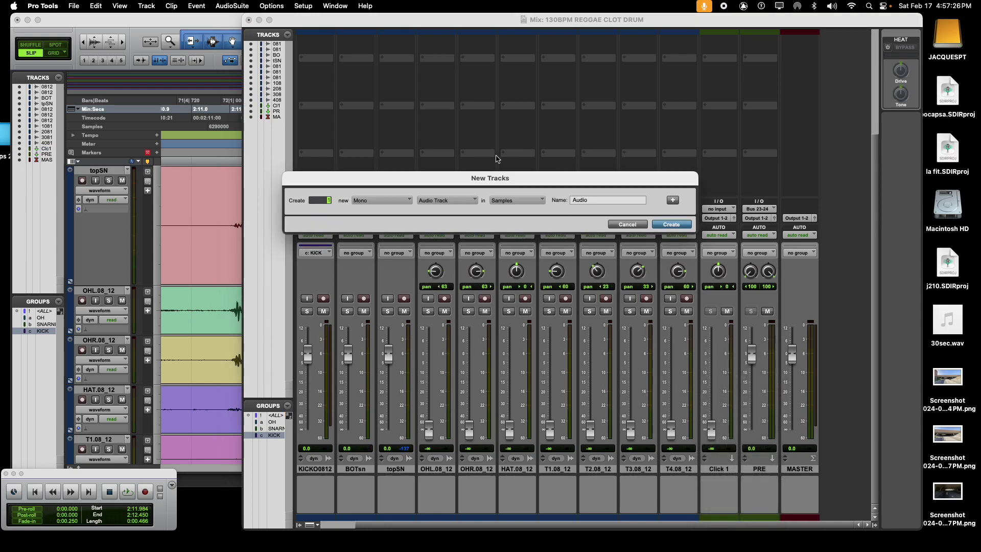
click(385, 201)
click(380, 209)
click(447, 201)
click(434, 208)
click(600, 199)
click(671, 225)
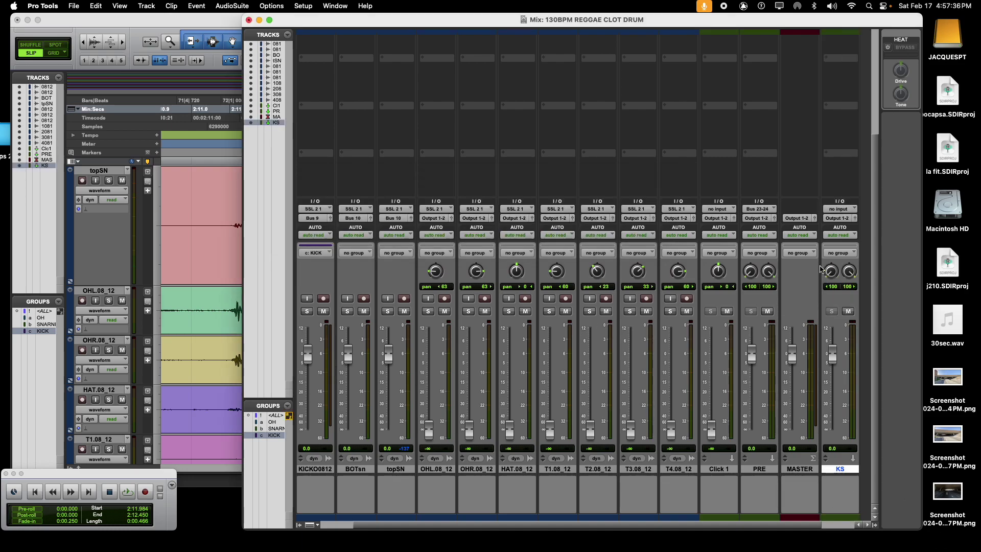
Set the KS aux track's input to Bus 9-10 (Stereo) and move the track between Click 1 and PRE.
click(834, 209)
mouse_move(850, 219)
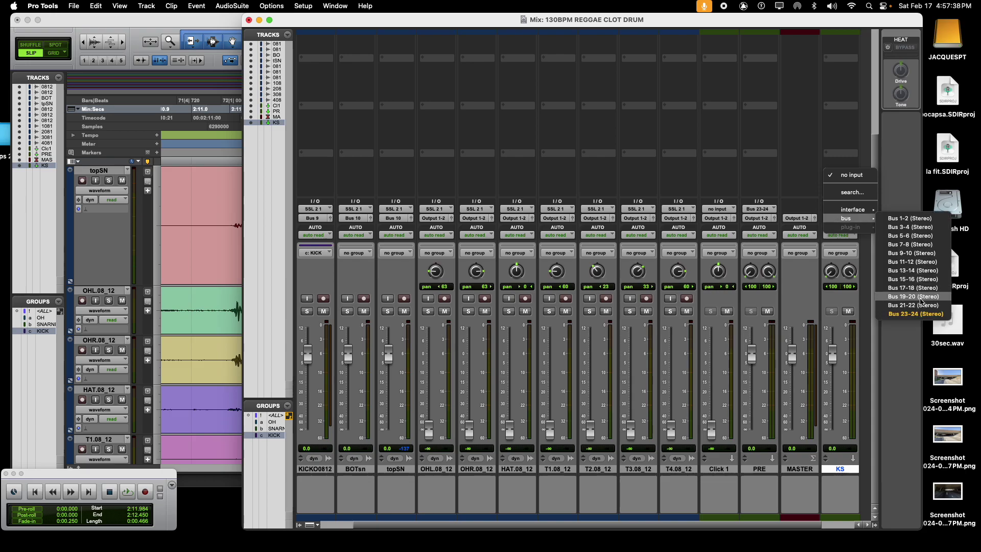
click(900, 253)
drag(830, 468, 776, 474)
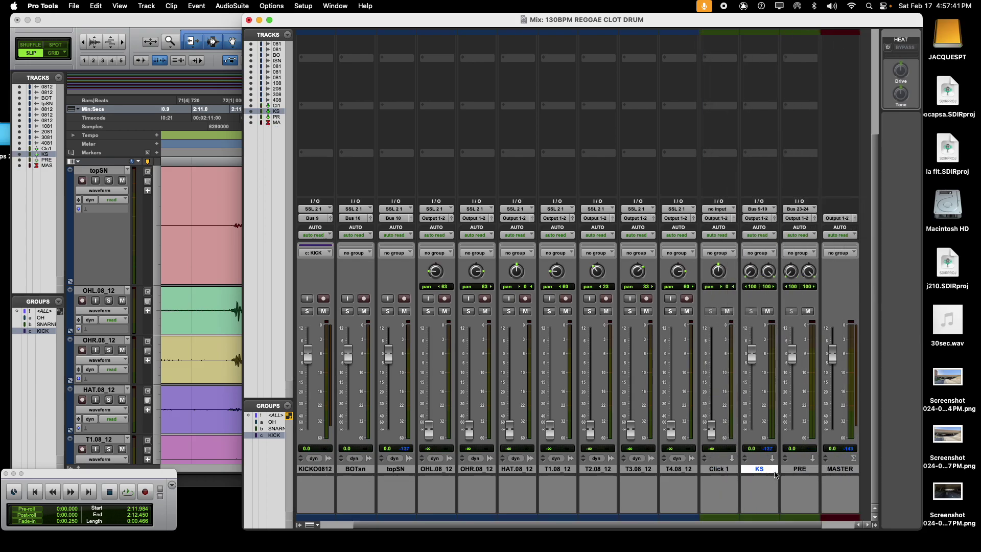
Route the KS track's output to Bus 23-24 (Stereo) and play the session to check the signal.
click(757, 219)
mouse_move(769, 227)
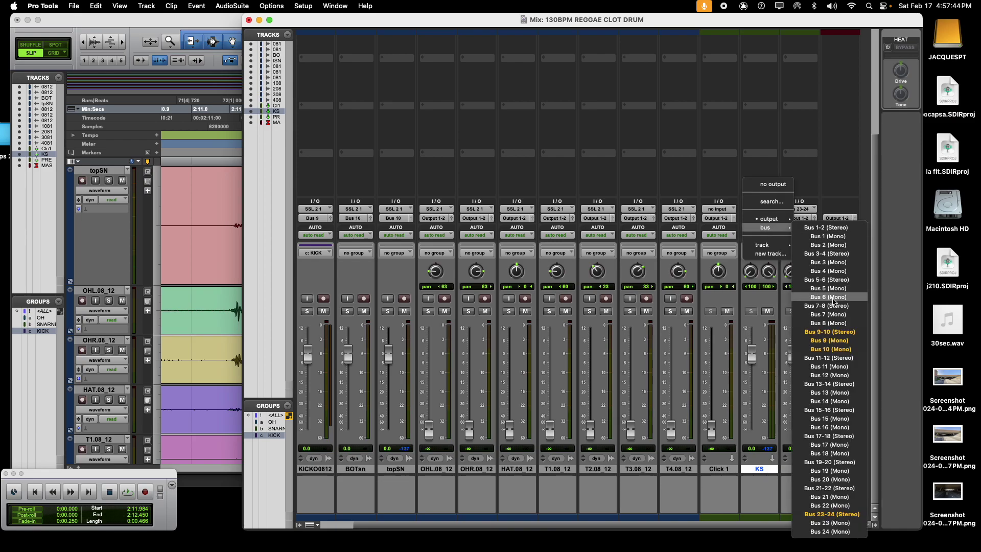
click(832, 514)
key(space)
key(space)
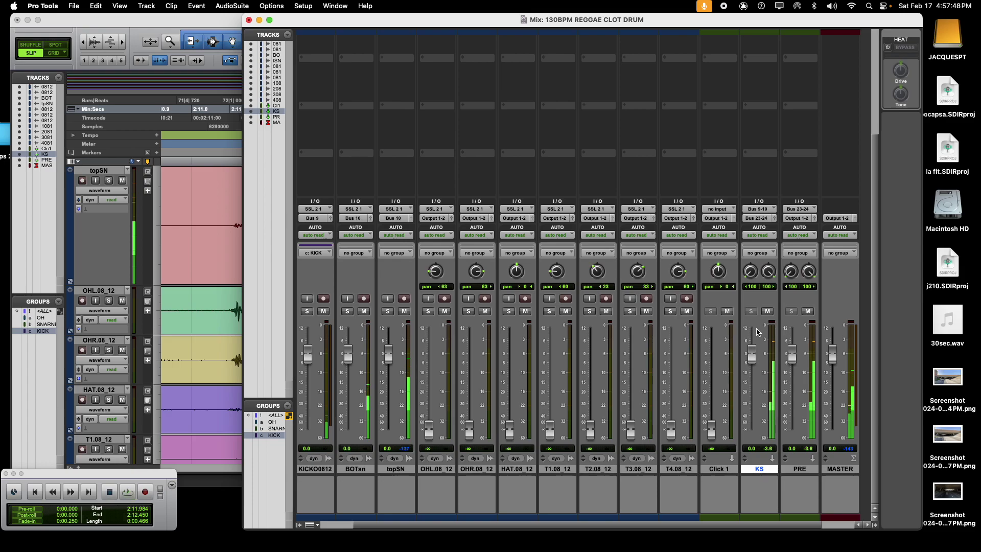
scroll(762, 144, up, 5)
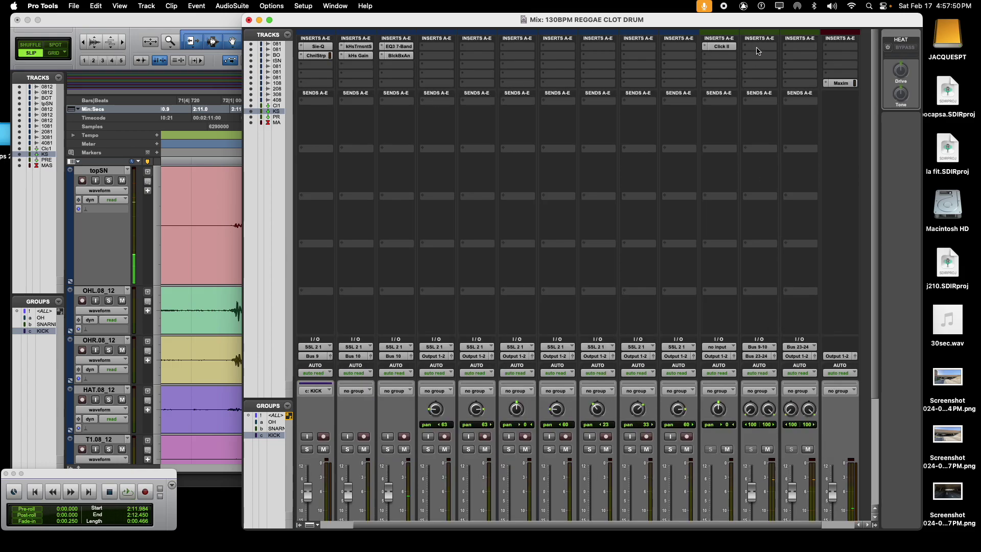
scroll(728, 204, down, 5)
scroll(715, 288, up, 5)
click(753, 55)
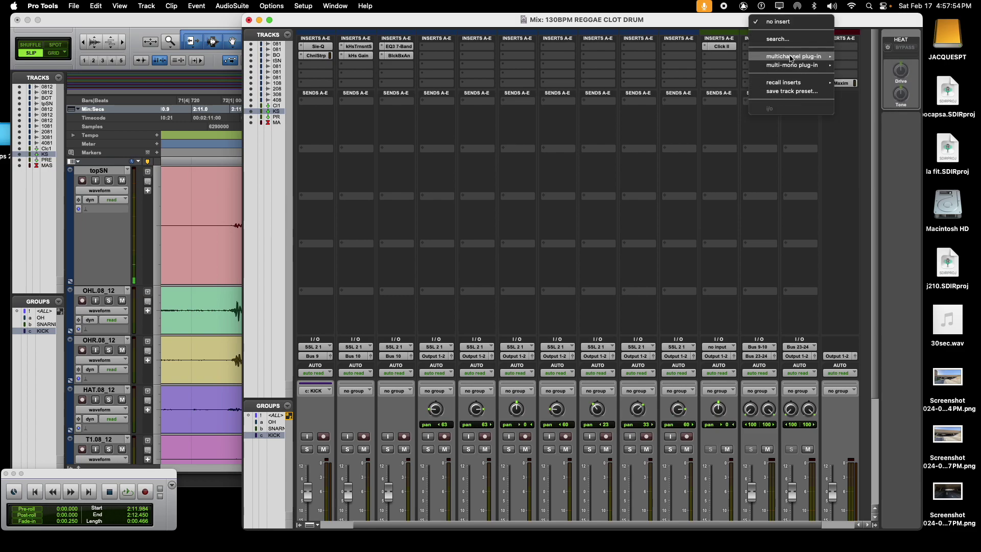
click(711, 212)
scroll(713, 259, down, 5)
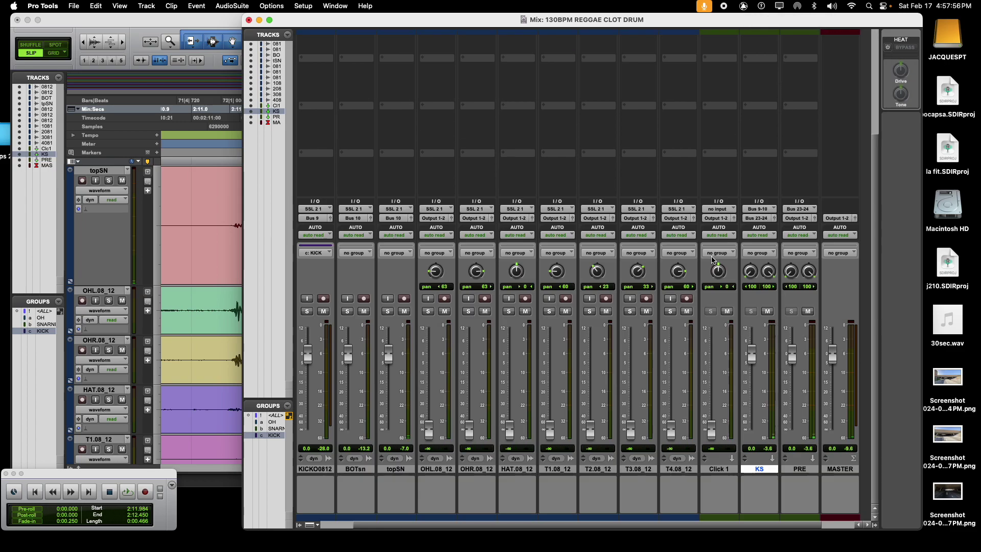
Create one new mono aux input track named KICK directly after the KICKO0812 track.
drag(728, 526, 670, 525)
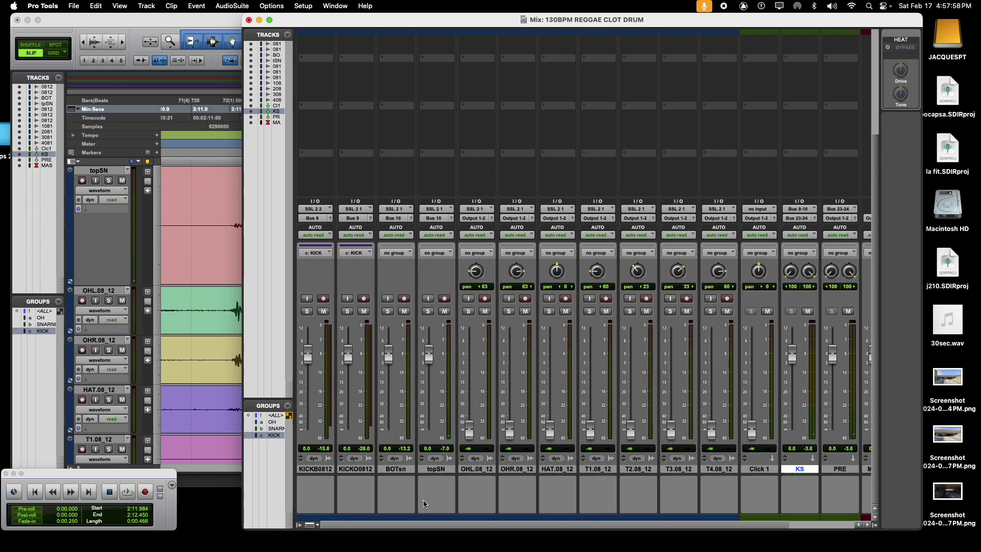
click(305, 469)
click(340, 469)
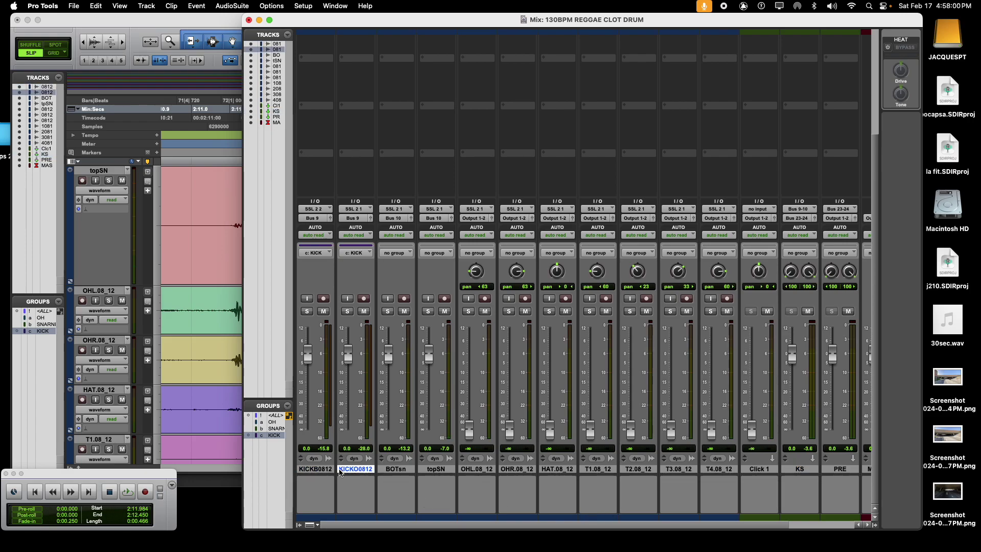
key(super+shift+n)
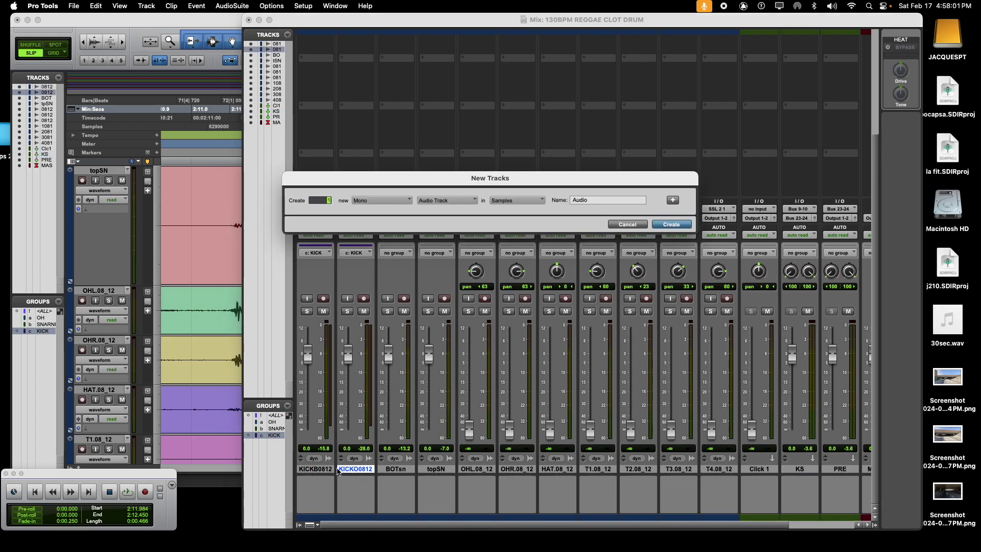
click(356, 201)
click(455, 204)
click(459, 204)
click(459, 212)
click(589, 200)
key(Return)
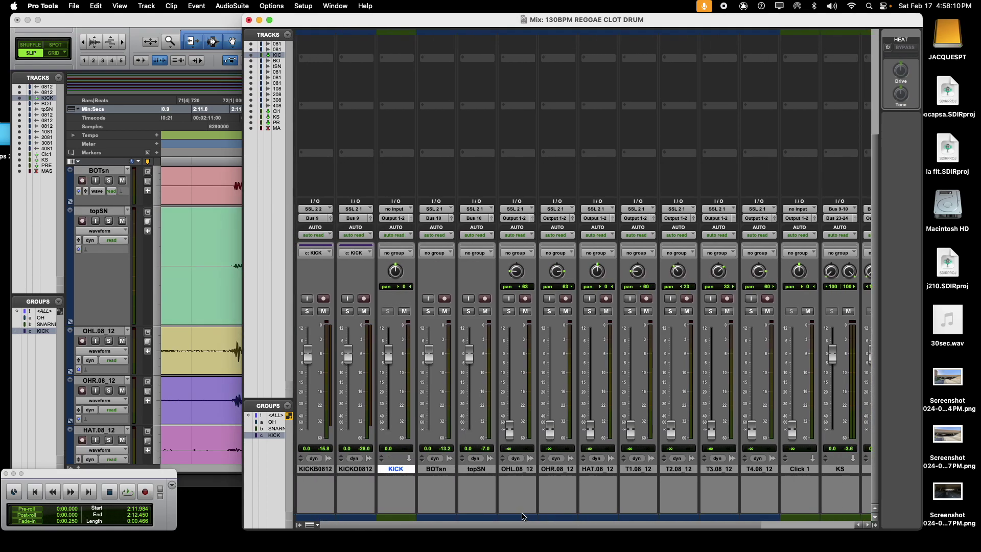
Select the BOTsn and topSN tracks and check their output bus assignment.
click(436, 469)
shift+click(475, 469)
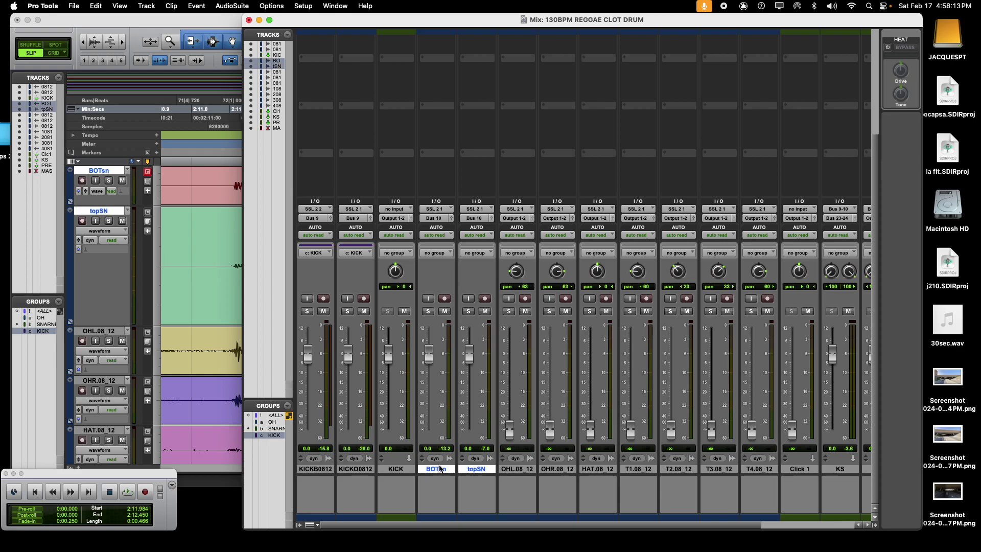
click(430, 218)
mouse_move(457, 231)
click(508, 349)
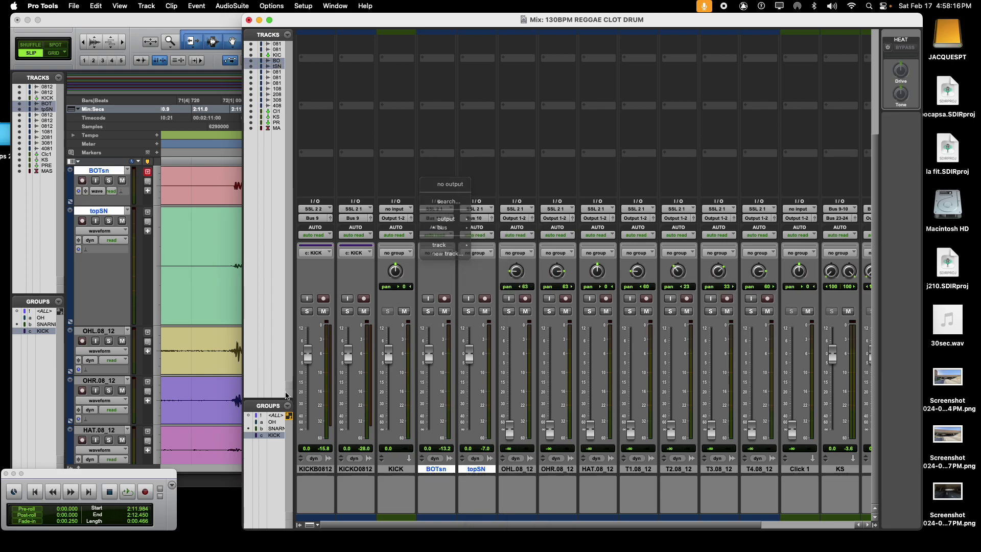
Rename the KS aux track as TOMS and set its input to Bus 11-12 (Stereo).
scroll(469, 532, right, 5)
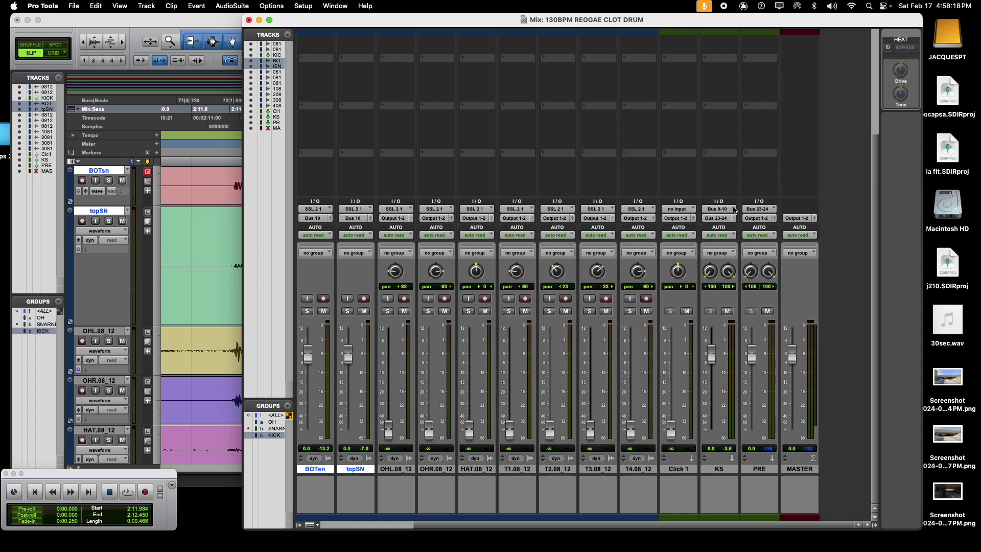
double_click(719, 468)
text(TOMS)
key(Return)
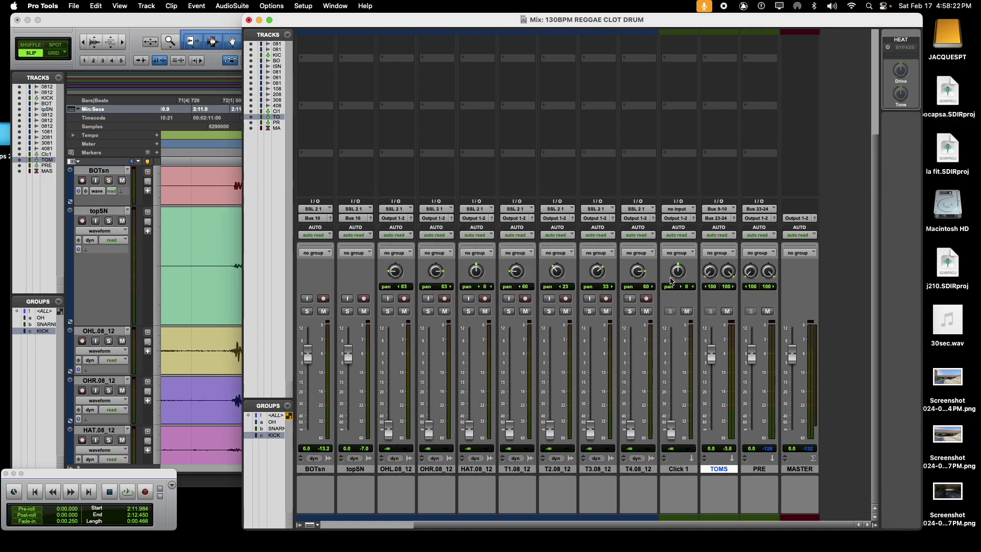
click(725, 213)
mouse_move(735, 218)
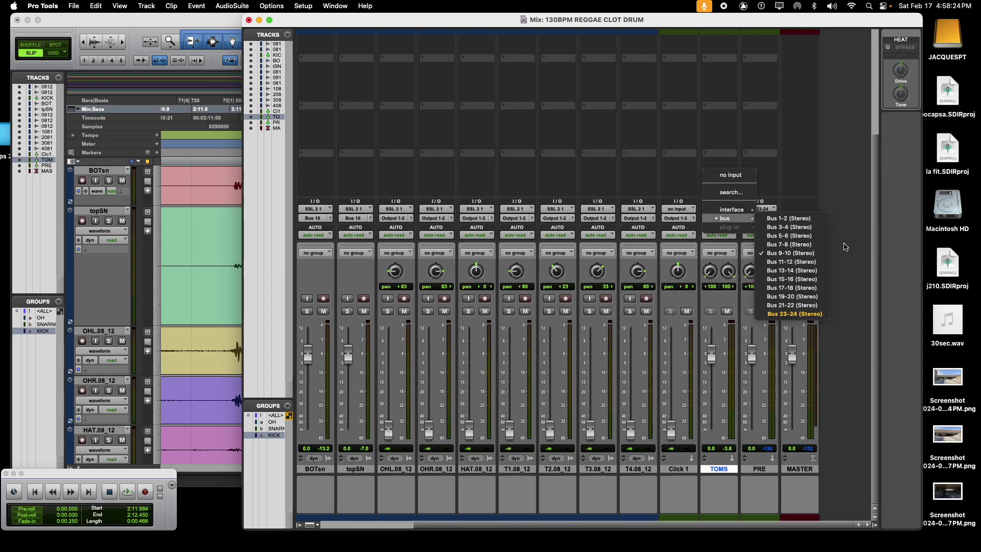
click(704, 212)
Set the KICK aux track's input to Bus 9 (Mono) and move the track between Click 1 and TOMS.
drag(644, 526, 331, 493)
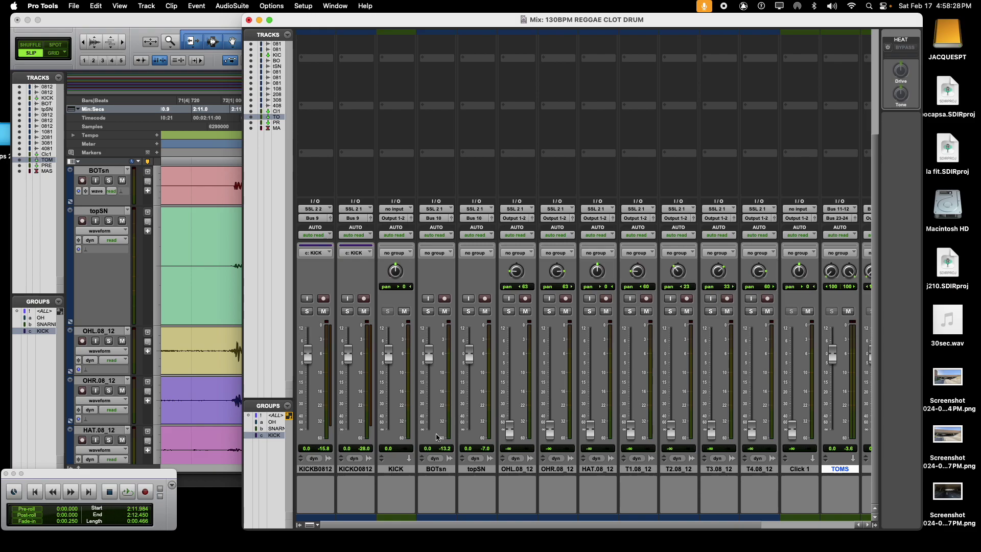
click(391, 210)
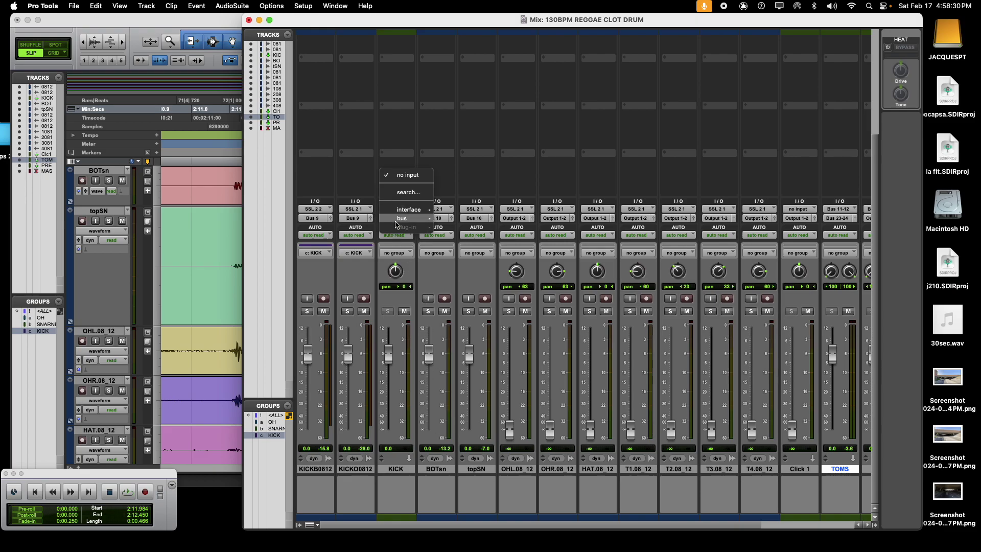
mouse_move(428, 219)
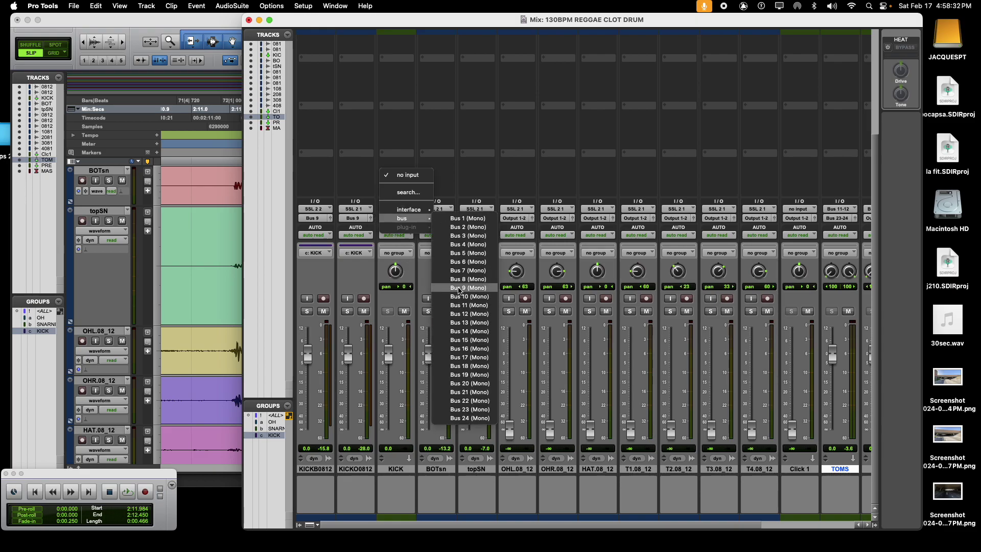
click(462, 297)
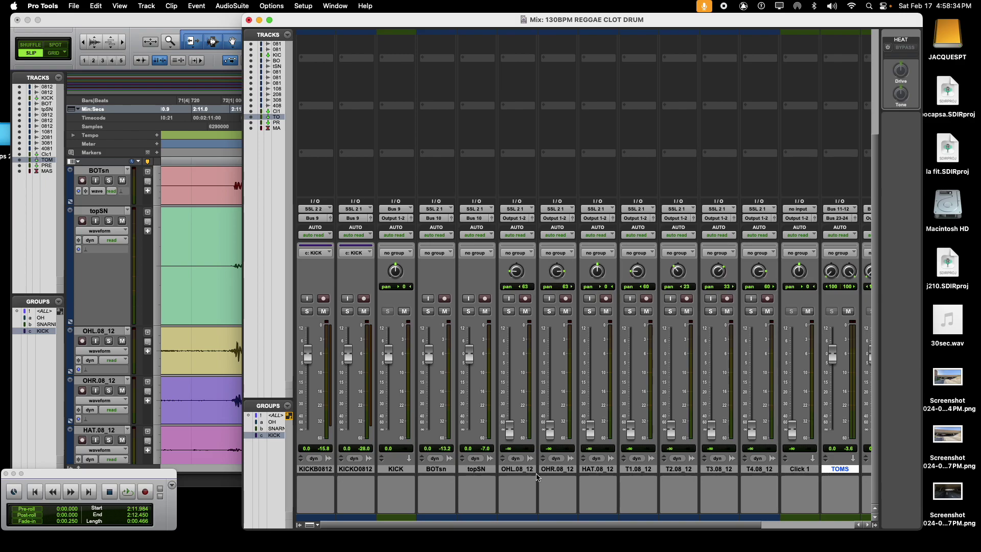
drag(389, 471, 814, 483)
scroll(679, 518, right, 5)
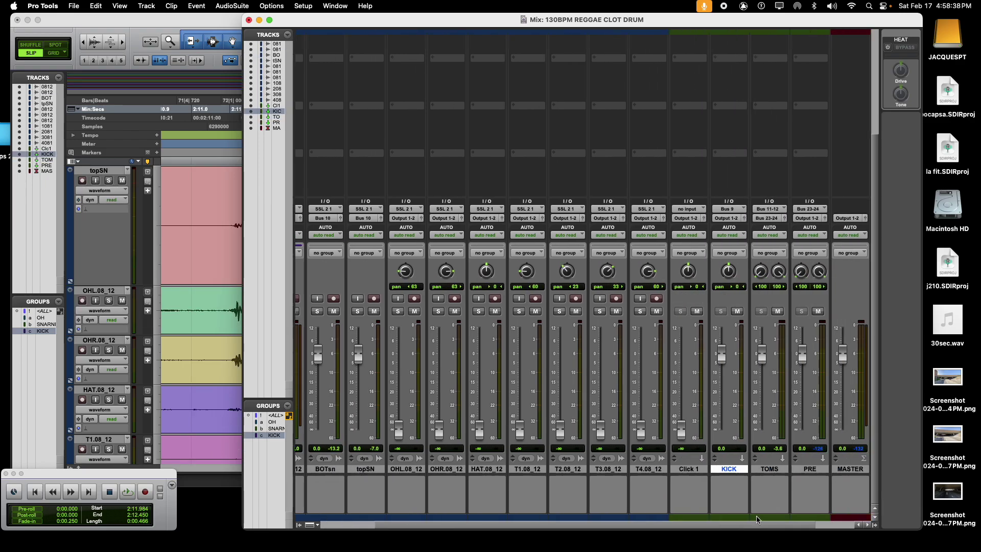
Create one new mono aux input track named SN directly after the KICK aux track.
key(super+shift+n)
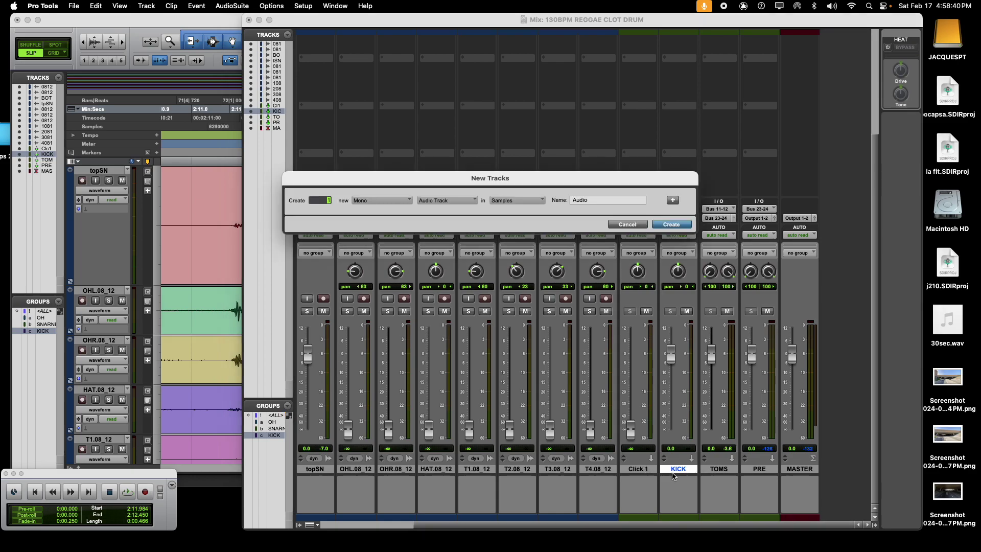
click(372, 200)
click(374, 199)
click(452, 201)
click(451, 212)
key(Return)
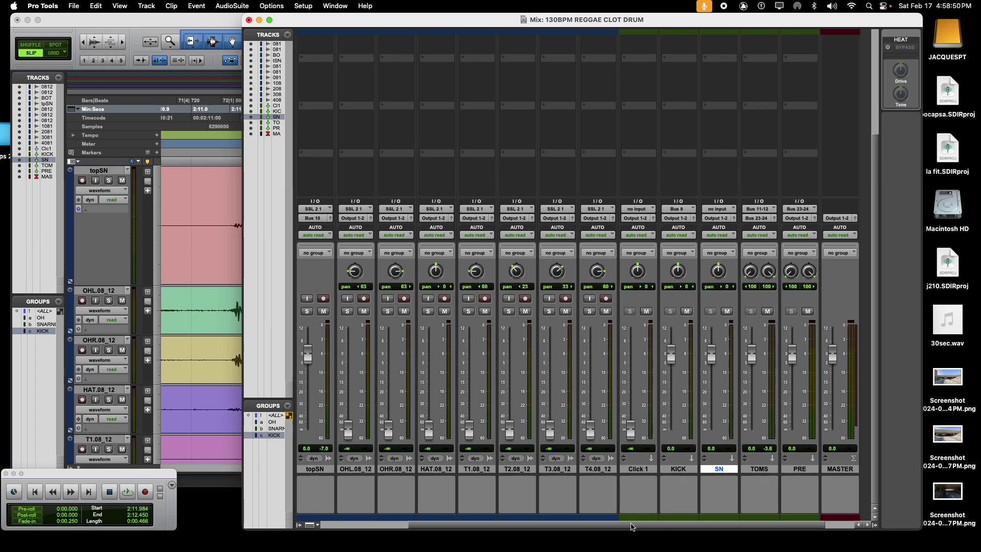
Set the SN aux track's input to Bus 10 (Mono).
scroll(633, 526, right, 1)
click(682, 210)
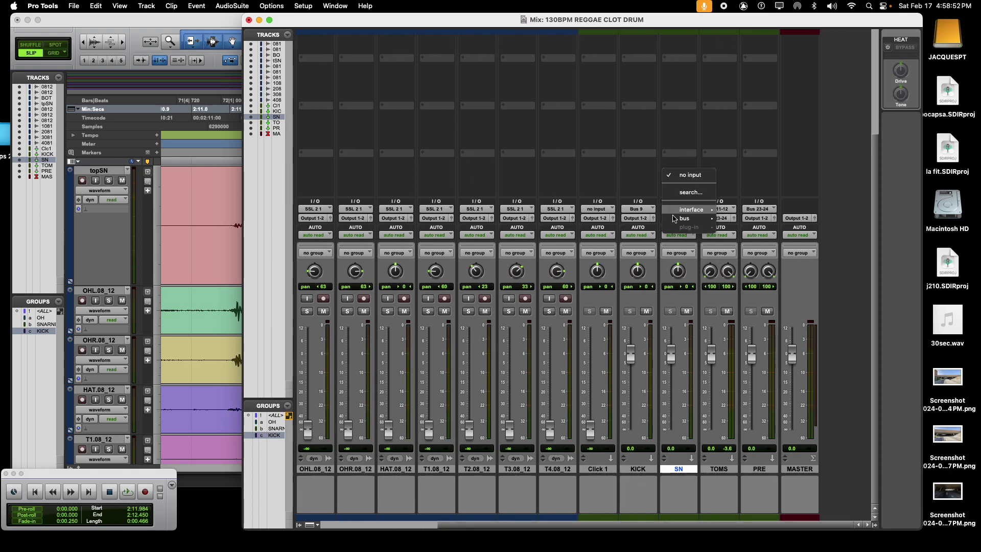
click(590, 179)
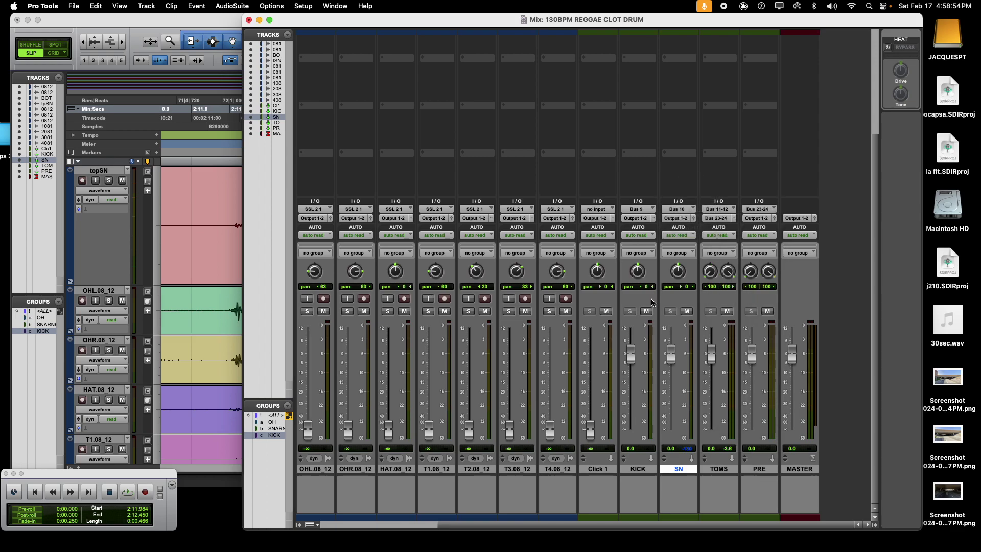
Route the outputs of the KICK and SN aux tracks together to Bus 23-24 (Stereo) and play the session to check the signal.
click(721, 469)
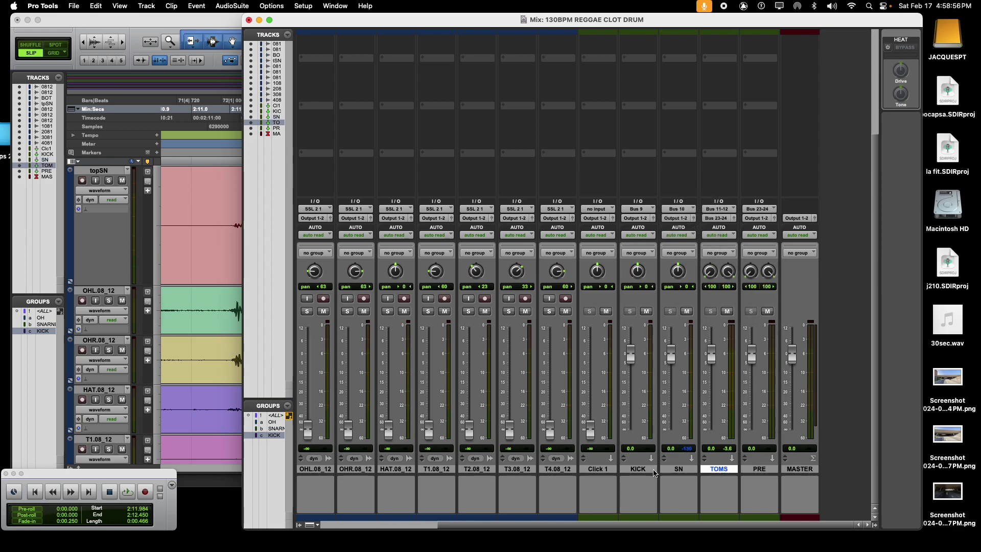
click(638, 469)
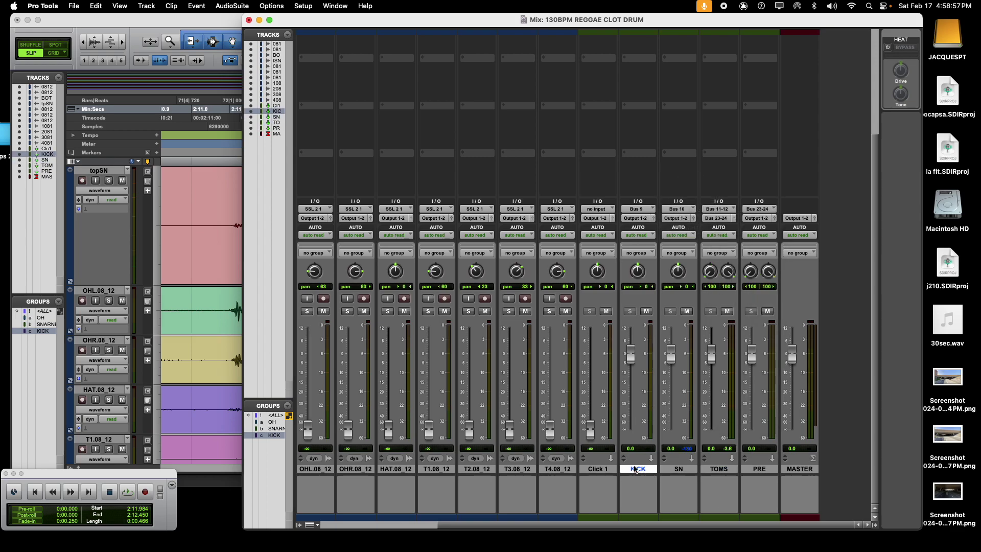
shift+click(682, 469)
click(670, 218)
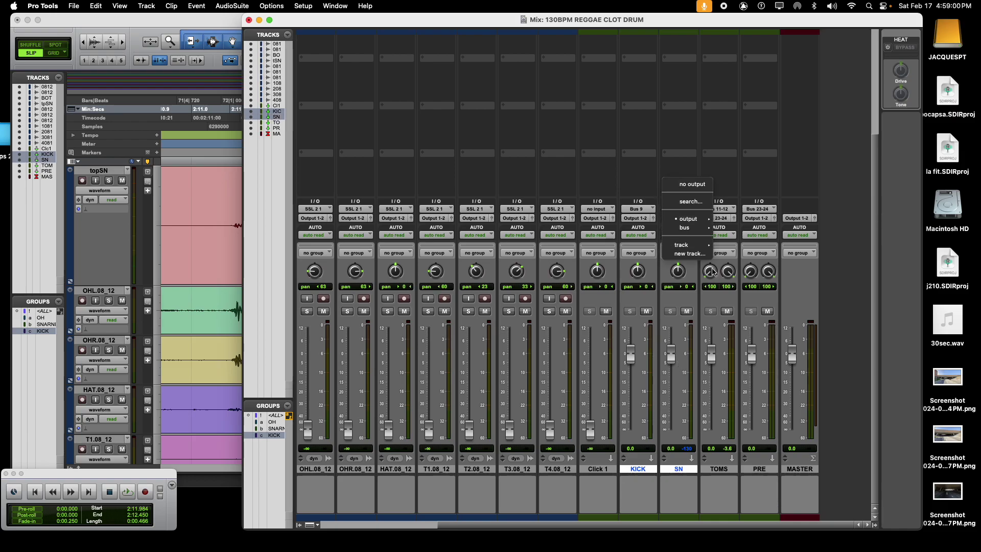
mouse_move(676, 232)
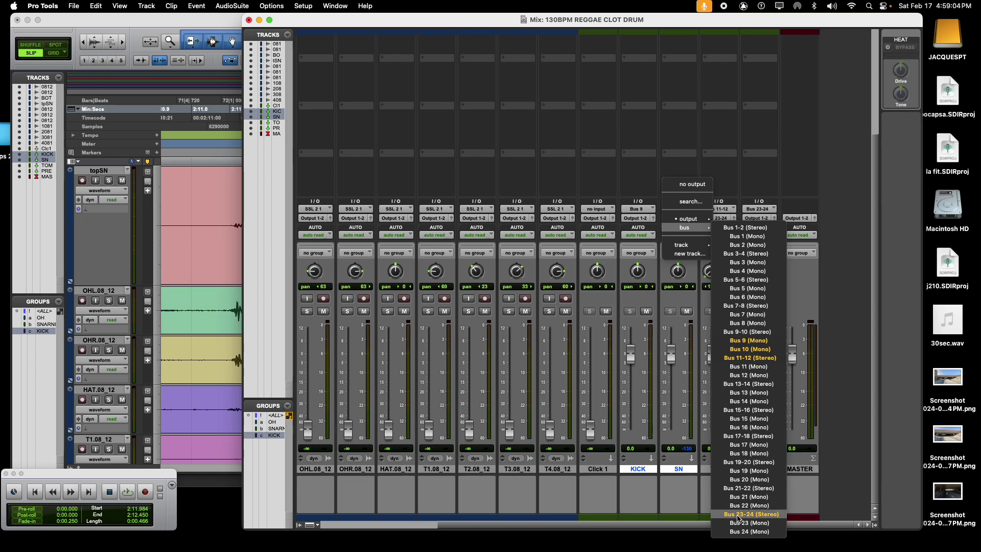
alt+shift+click(750, 514)
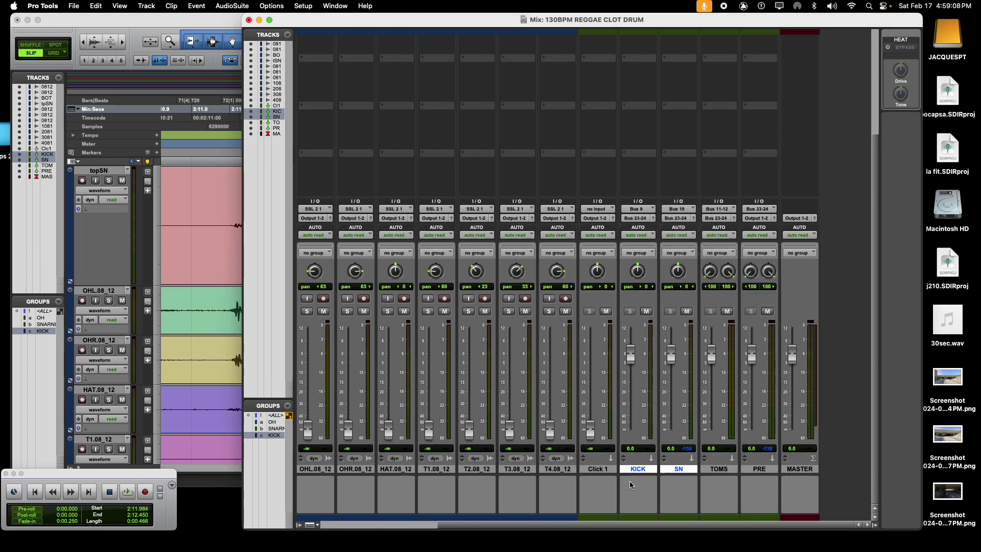
key(space)
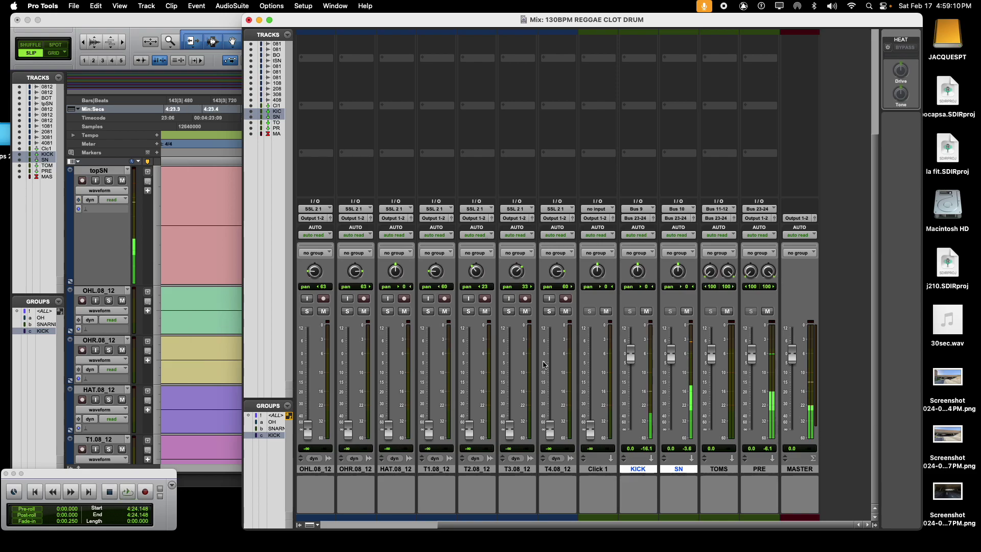
In the Edit window, select the timeline passage with tom hits from about 3:05.3 to 3:11.8 and play it.
key(super+equal)
key(super+bracketleft)
key(super+bracketleft)
key(super+bracketleft)
key(super+bracketleft)
key(super+bracketleft)
key(super+bracketleft)
key(super+bracketleft)
key(super+bracketleft)
key(super+bracketleft)
key(super+bracketleft)
key(super+bracketleft)
key(super+bracketleft)
key(super+bracketleft)
key(super+bracketleft)
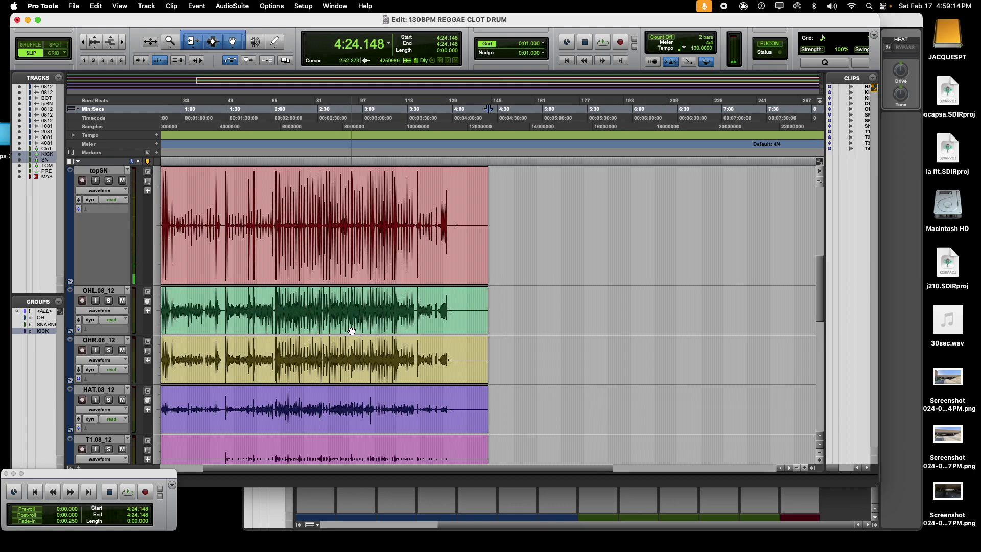
scroll(293, 330, down, 5)
scroll(293, 330, up, 8)
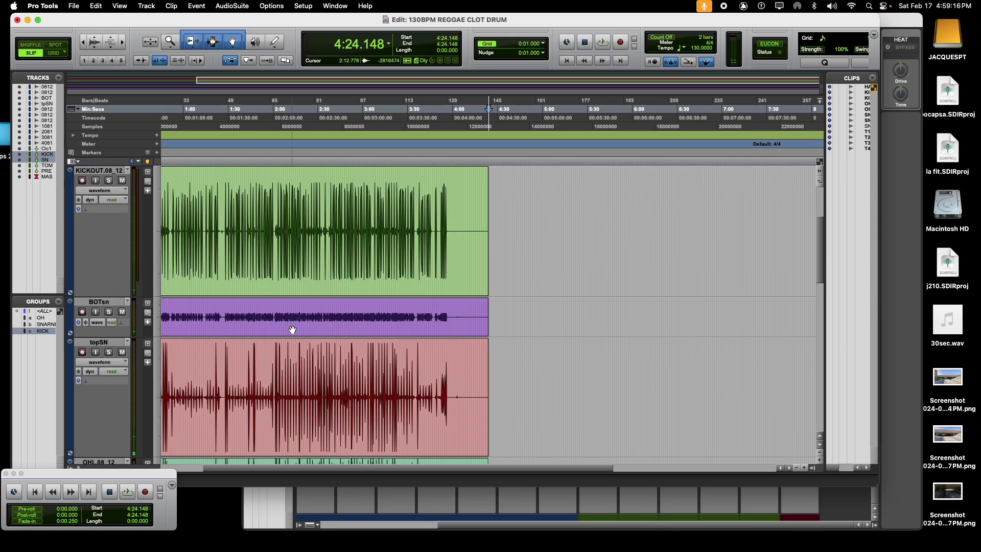
scroll(293, 329, down, 5)
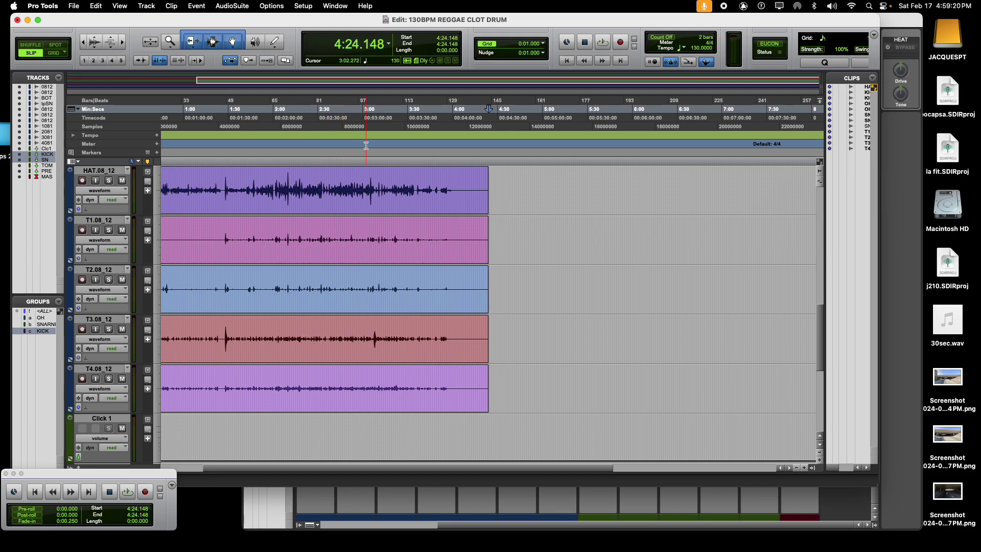
mouse_move(371, 131)
mouse_down()
mouse_move(434, 127)
mouse_move(380, 134)
mouse_up()
key(space)
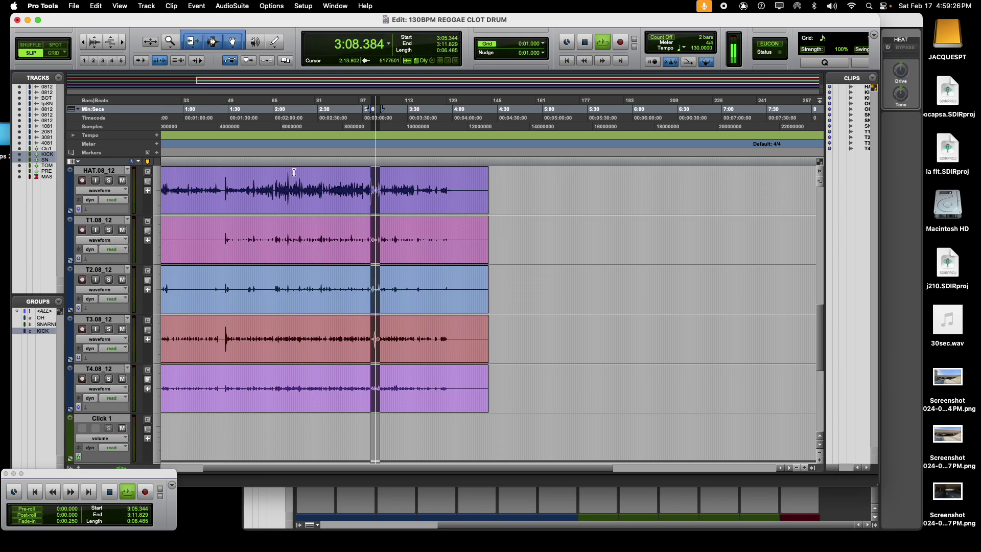
key(space)
Tighten the timeline selection around the T3 tom hit to about 3:05.365 through 3:09.717.
key(super+bracketleft)
key(super+bracketright)
key(super+bracketright)
key(super+bracketright)
key(super+bracketright)
key(super+bracketright)
key(super+bracketright)
key(super+bracketright)
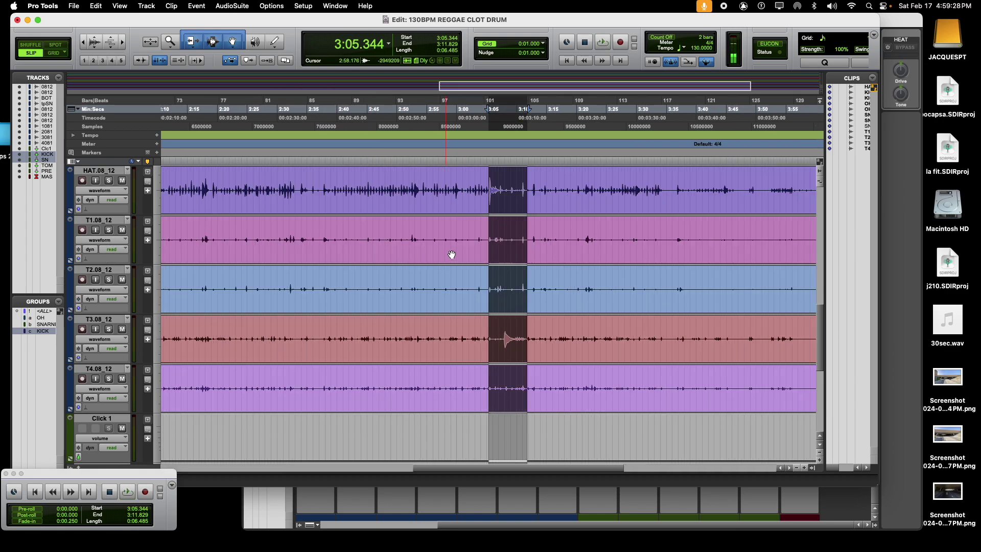
key(super+bracketleft)
key(super+bracketleft)
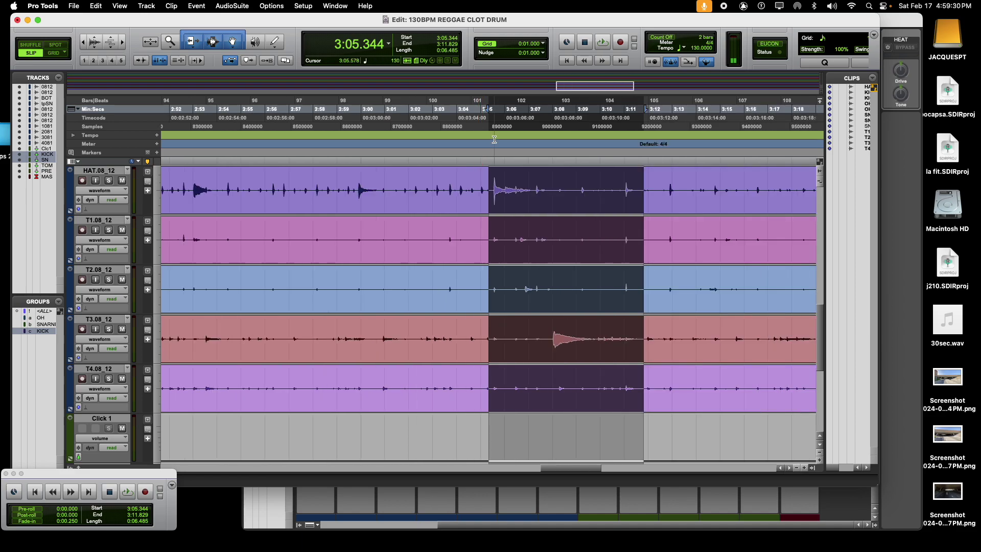
drag(489, 111, 490, 111)
drag(649, 113, 594, 113)
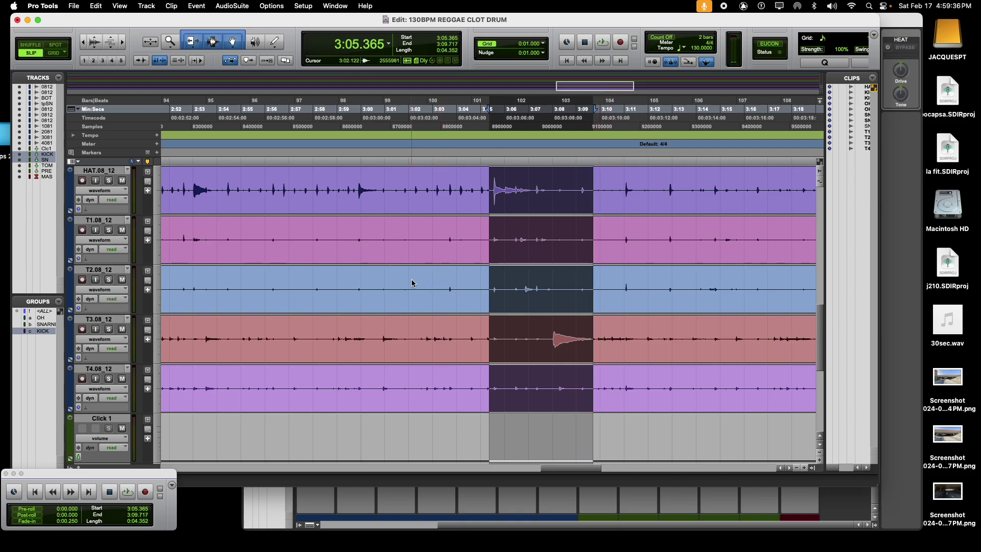
key(super+bracketleft)
key(super+bracketleft)
key(super+bracketleft)
key(super+bracketleft)
key(super+bracketleft)
key(super+bracketright)
key(super+bracketleft)
key(super+bracketright)
key(super+bracketright)
key(super+bracketright)
key(super+bracketright)
key(super+bracketright)
key(super+bracketright)
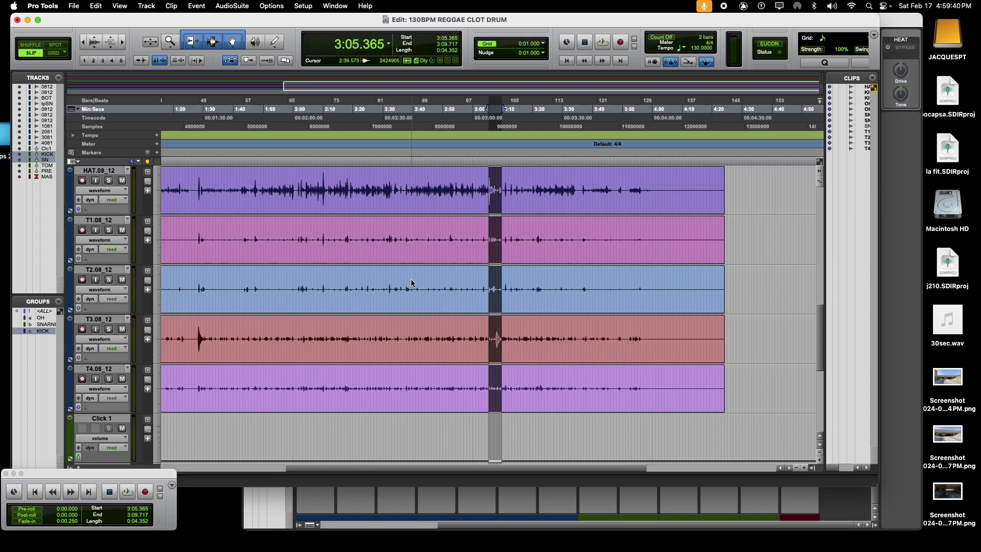
Solo the HAT and T3 tracks and play the selected passage.
click(108, 180)
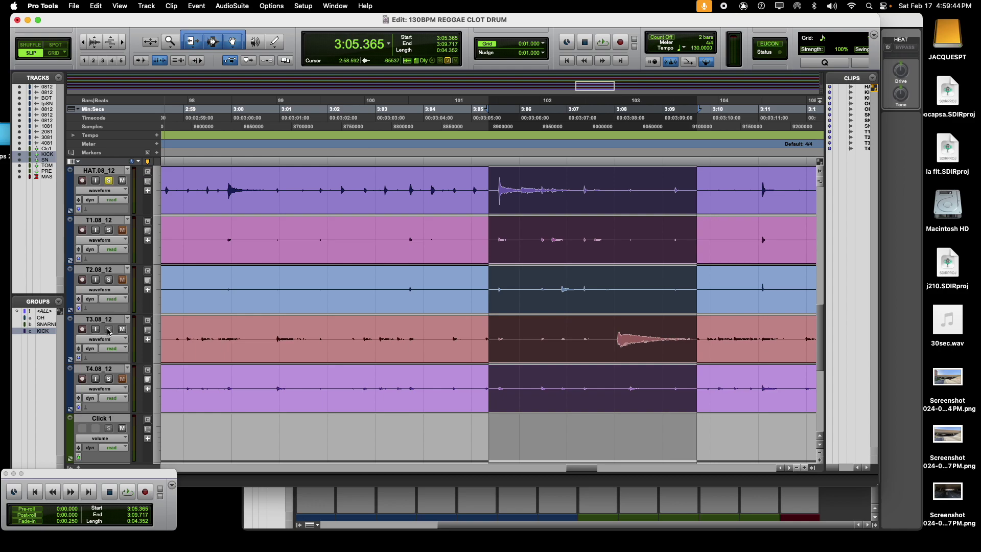
key(space)
key(space)
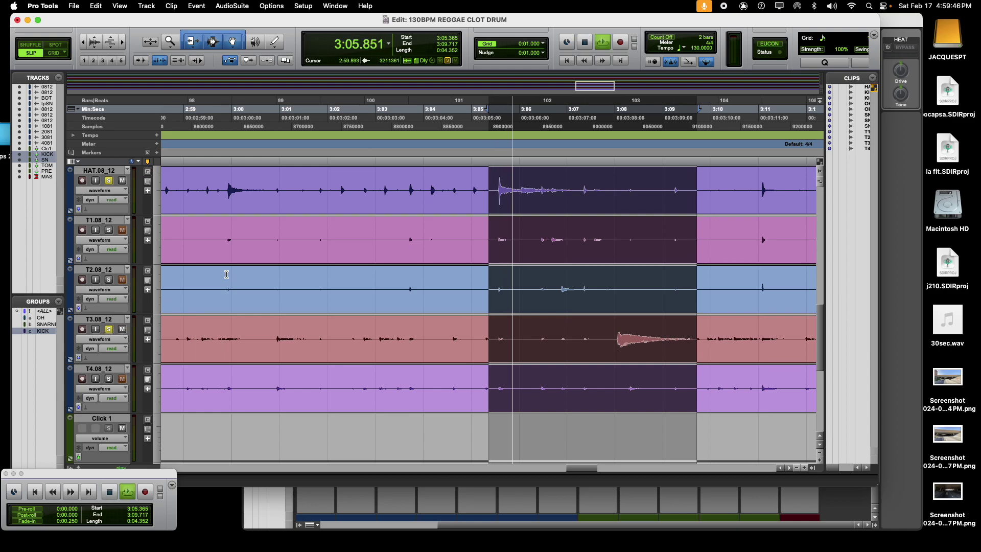
key(space)
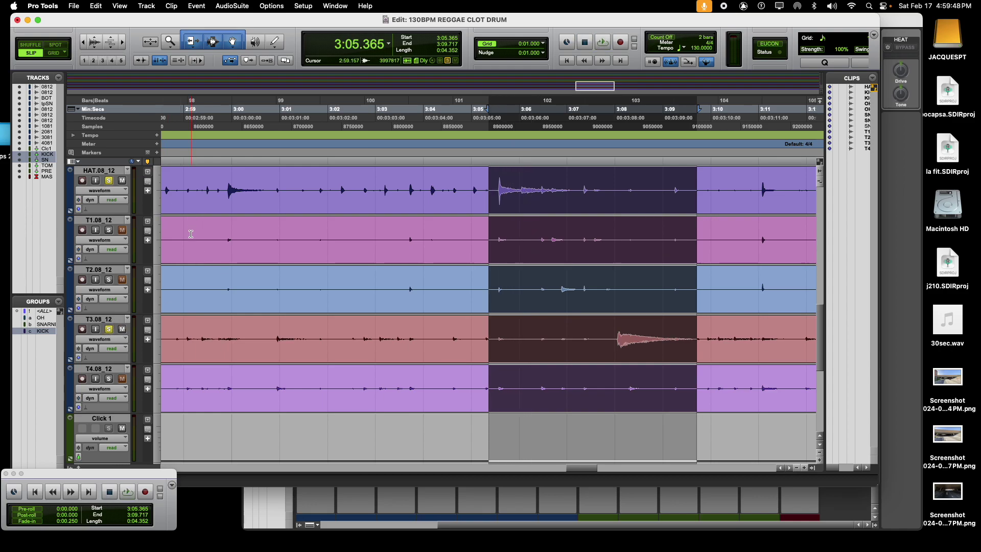
In the Mix window, set the HAT and T3 faders to 0.0 dB and play the passage to check their levels.
key(super+equal)
key(space)
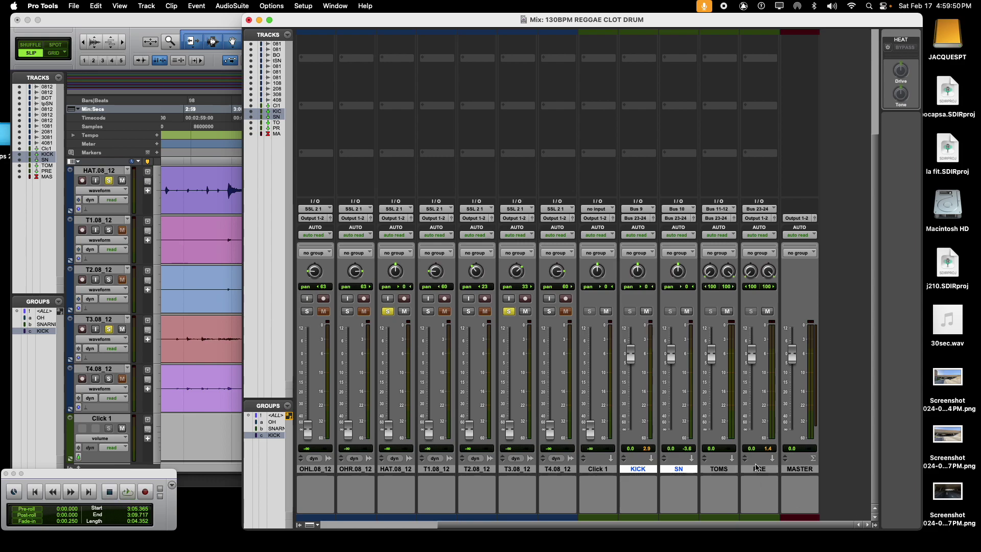
drag(386, 432, 394, 353)
alt+click(506, 427)
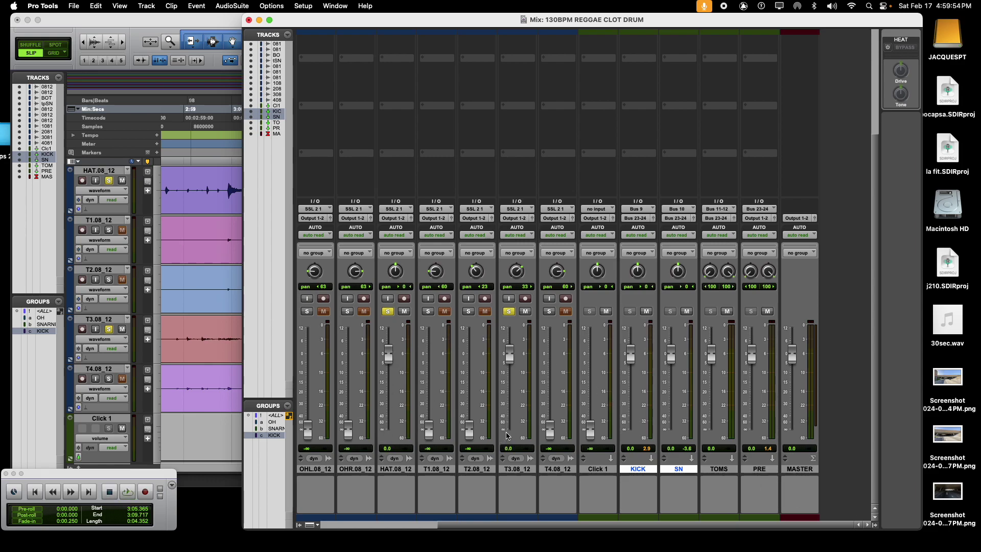
key(space)
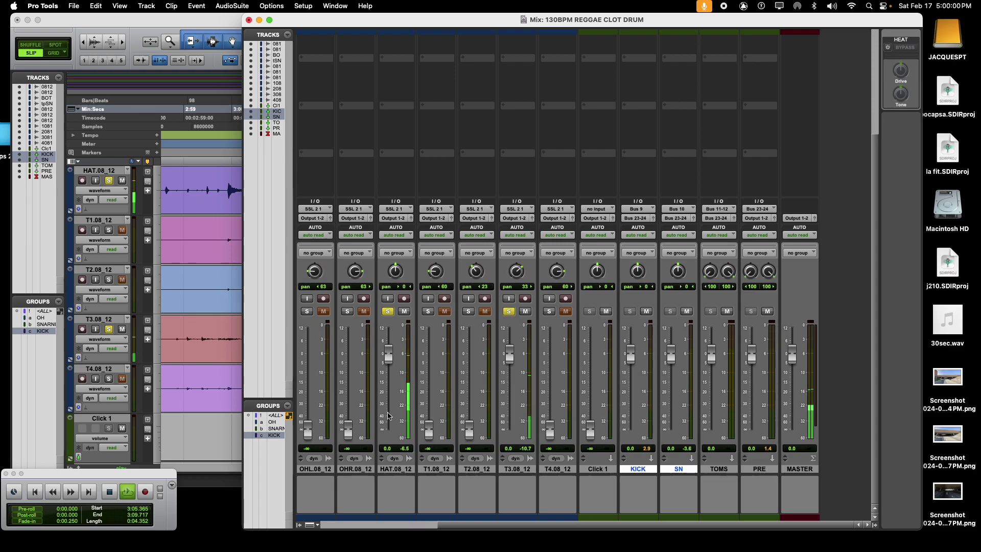
In the Edit window, unsolo the HAT track, then select the early tom fill from about 0:31.744 to 0:37.546 and play it.
key(super+equal)
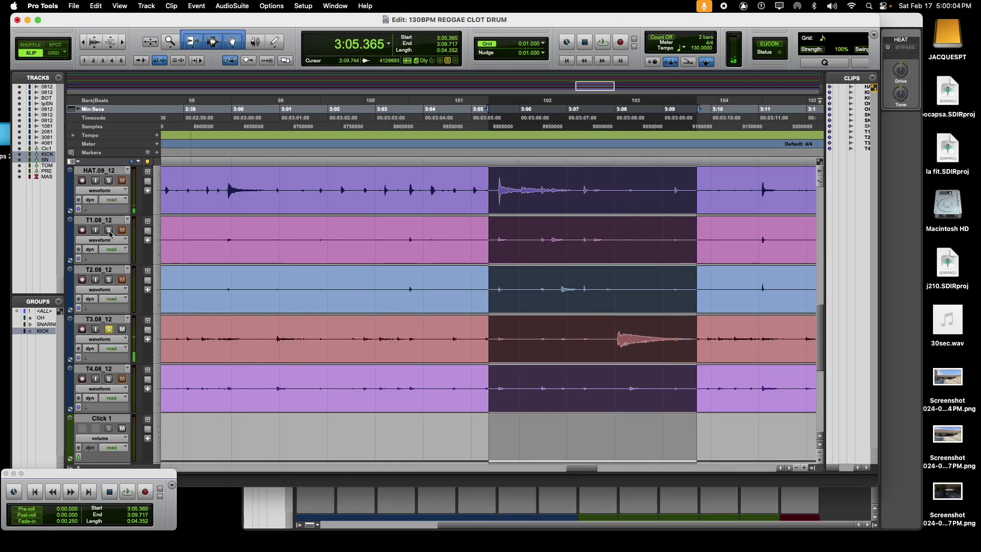
key(super+bracketleft)
key(super+bracketleft)
key(super+bracketleft)
key(super+bracketleft)
key(super+bracketleft)
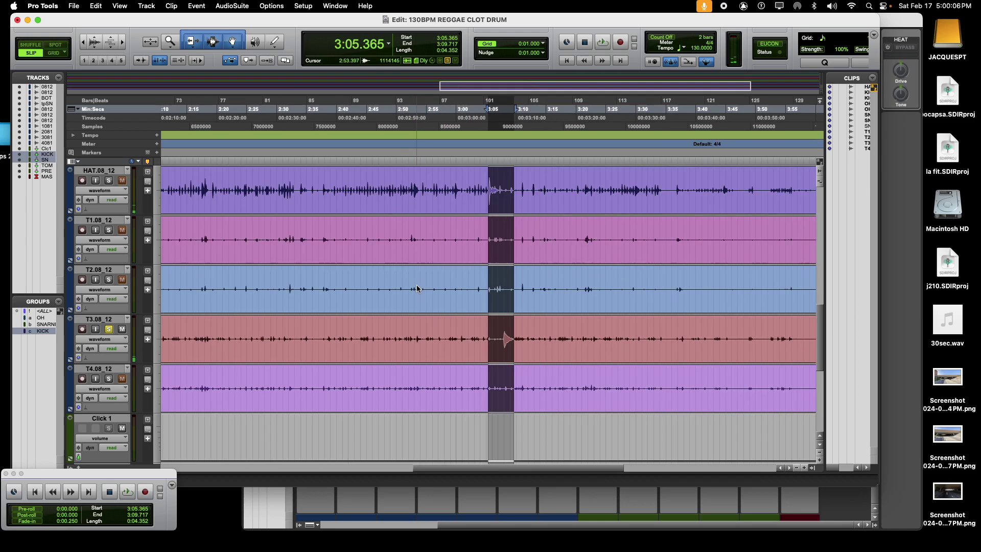
key(super+bracketright)
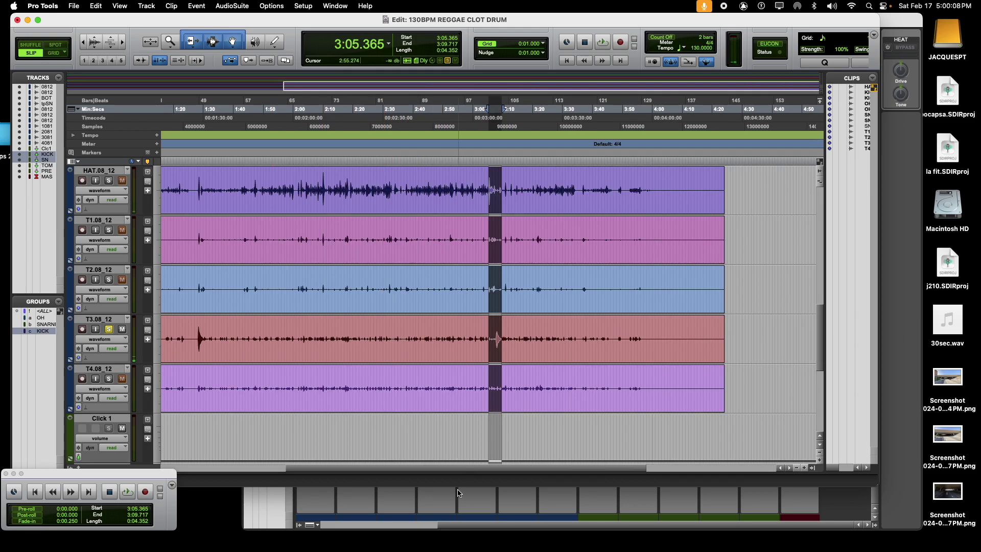
drag(441, 472, 286, 469)
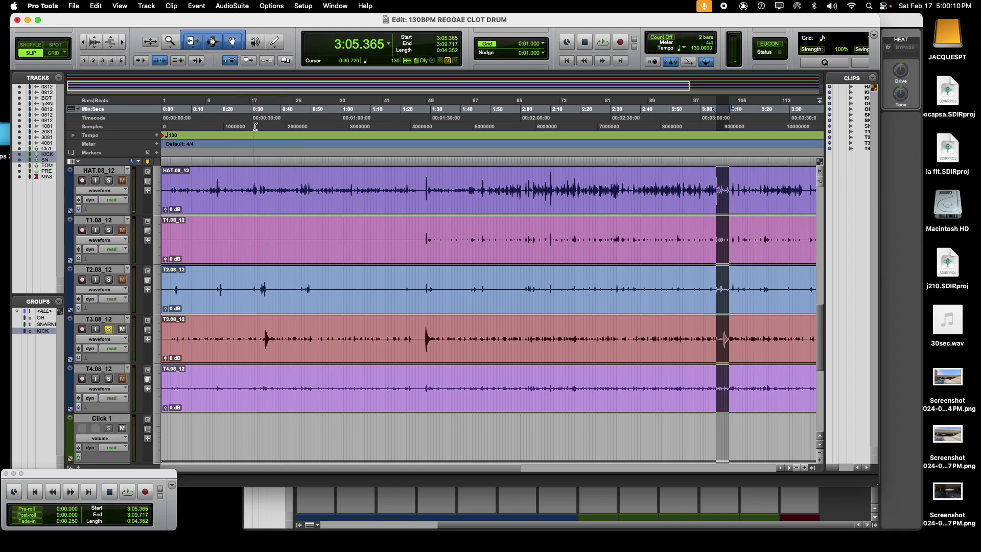
drag(254, 108, 273, 105)
key(space)
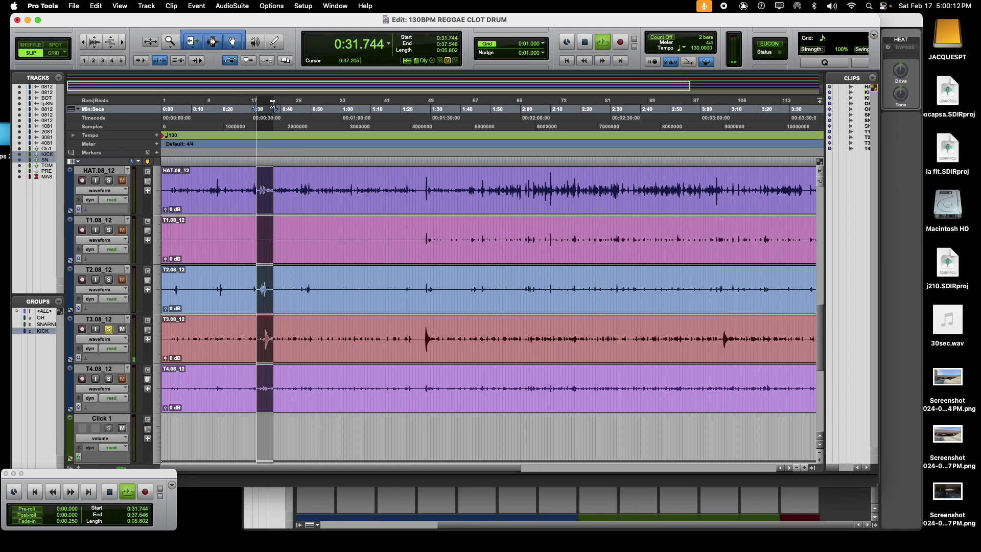
Tighten the timeline selection around the tom hits to about 0:33.280 through 0:36.394, solo T2 with T3 and play it.
key(super+bracketleft)
key(super+bracketleft)
key(super+bracketright)
key(super+bracketright)
key(super+bracketright)
key(super+bracketright)
key(super+bracketright)
key(super+bracketright)
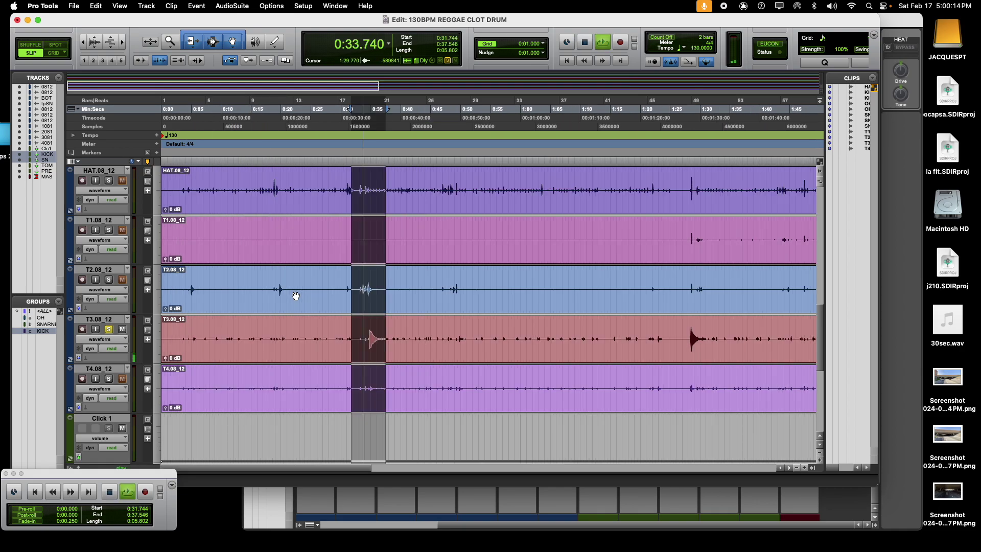
key(space)
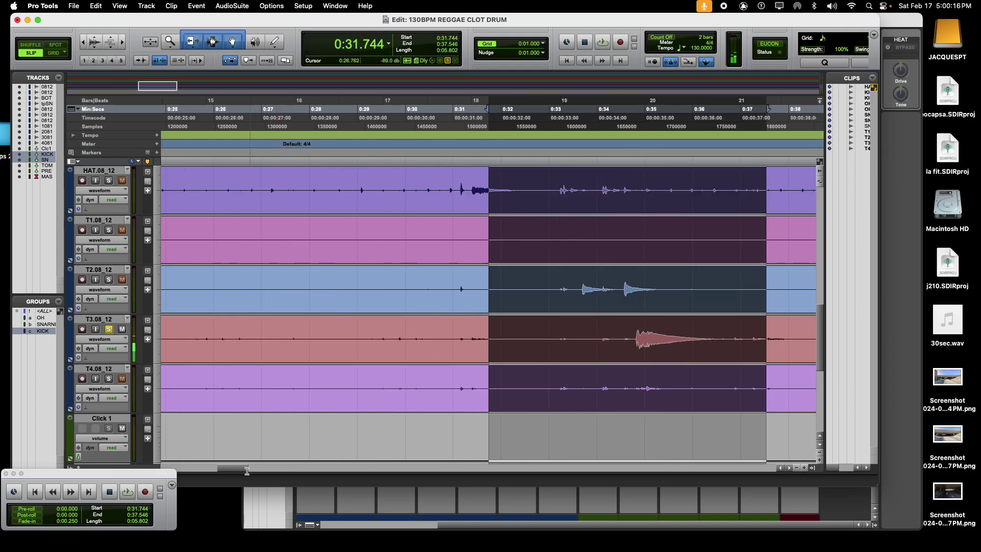
scroll(254, 390, right, 10)
drag(224, 116, 374, 117)
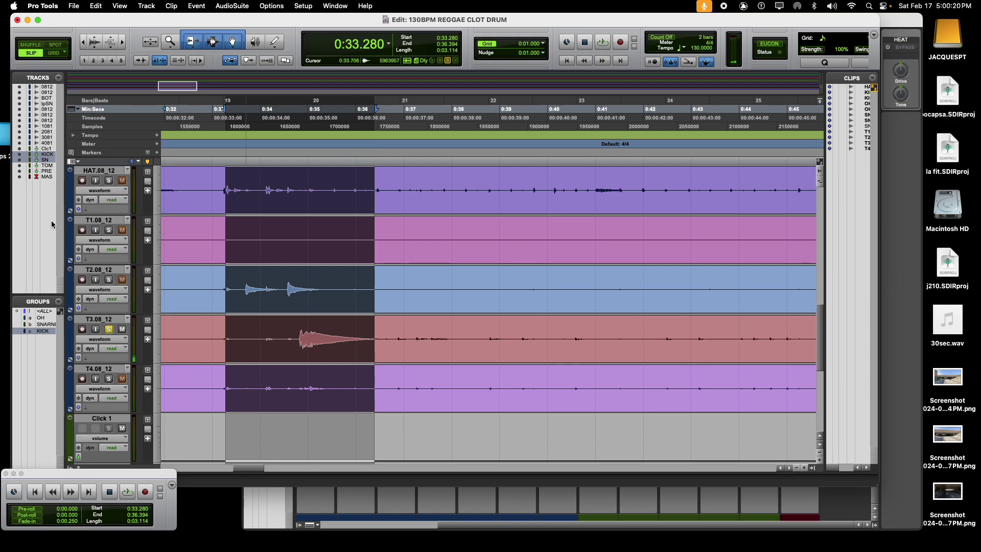
click(109, 281)
key(space)
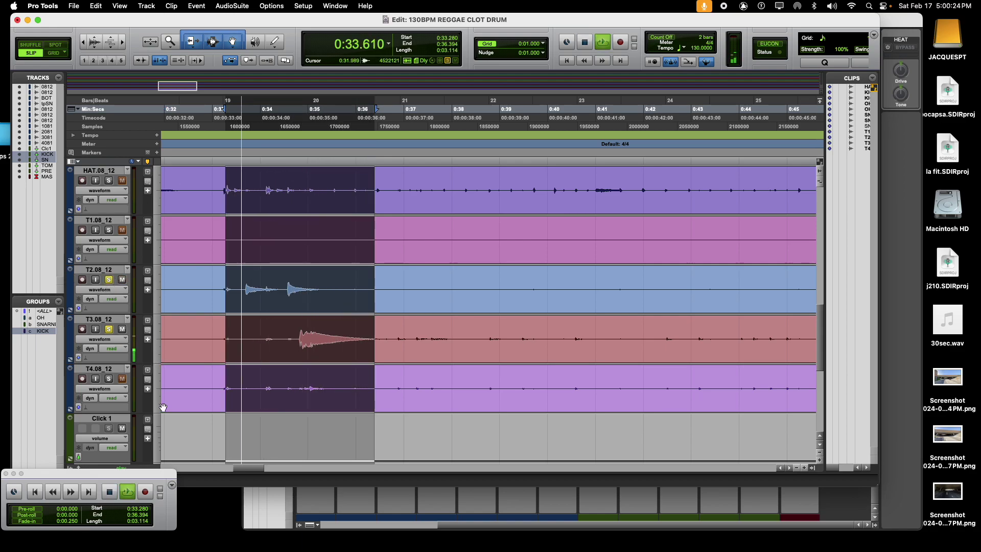
Lower the T3 clip's gain to -7.0 dB and extend the timeline selection's start back to about 0:31.232.
drag(257, 468, 161, 468)
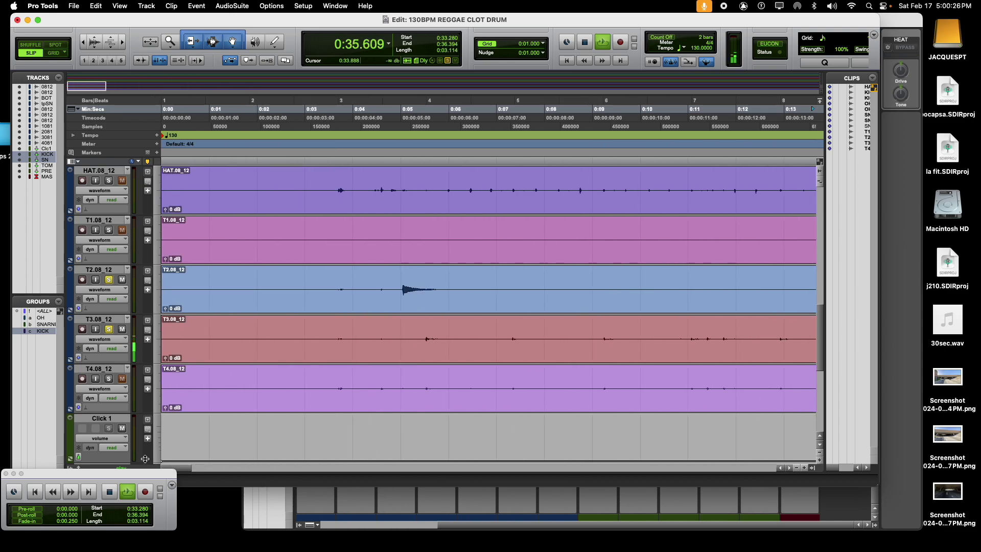
drag(165, 359, 157, 413)
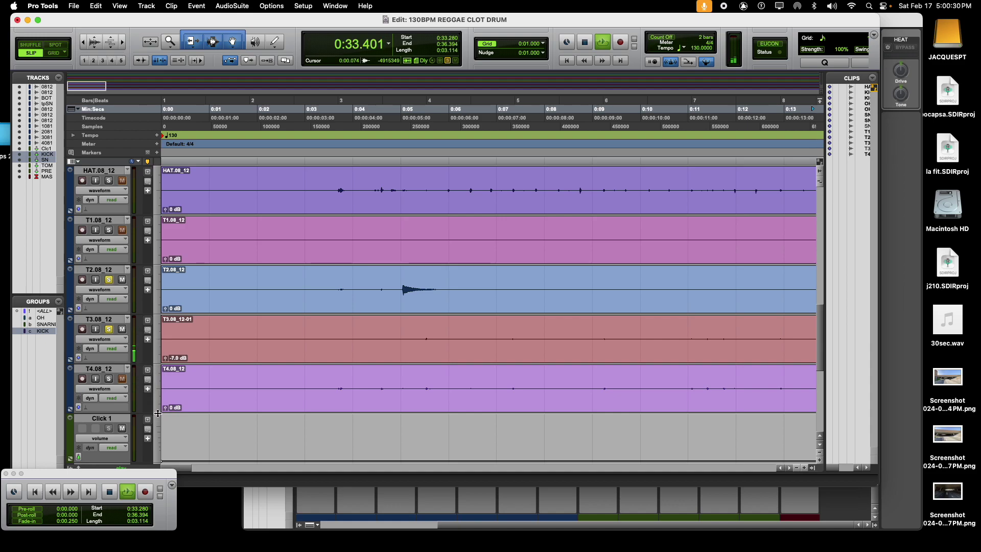
drag(172, 470, 234, 471)
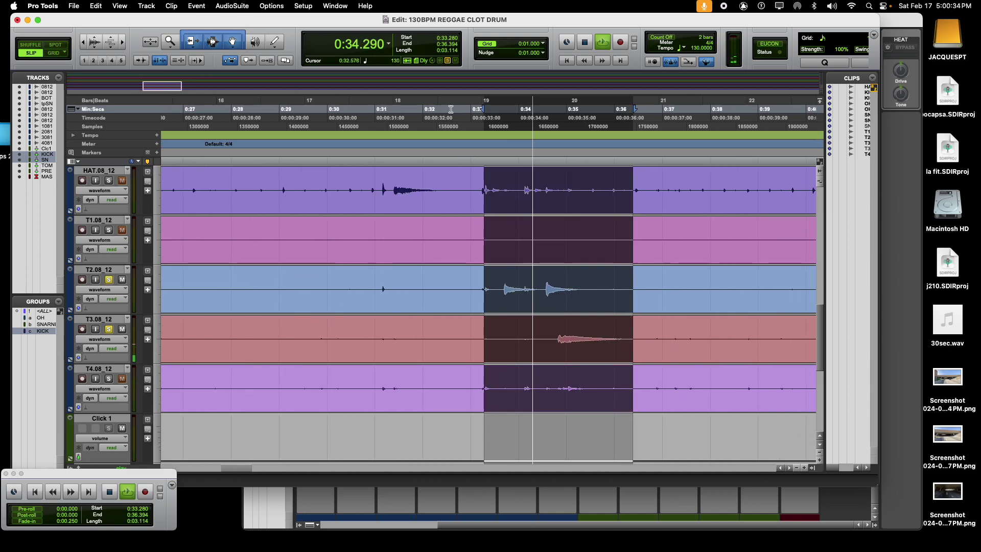
mouse_move(484, 109)
mouse_down()
mouse_move(376, 124)
mouse_move(388, 125)
mouse_up()
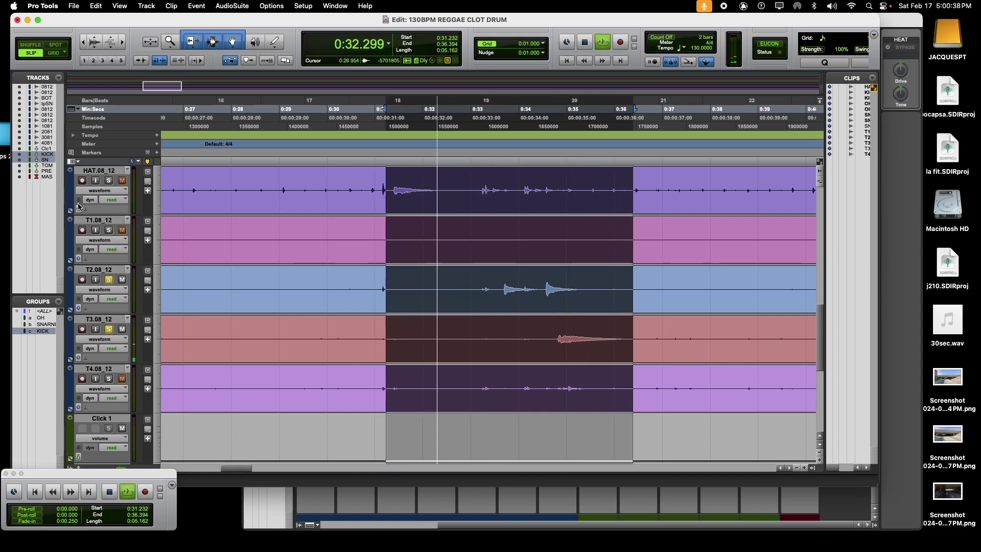
Raise the T4 clip's gain to about +16.3 dB and return to the selected tom passage.
scroll(110, 256, down, 3)
scroll(110, 256, up, 2)
drag(235, 468, 165, 472)
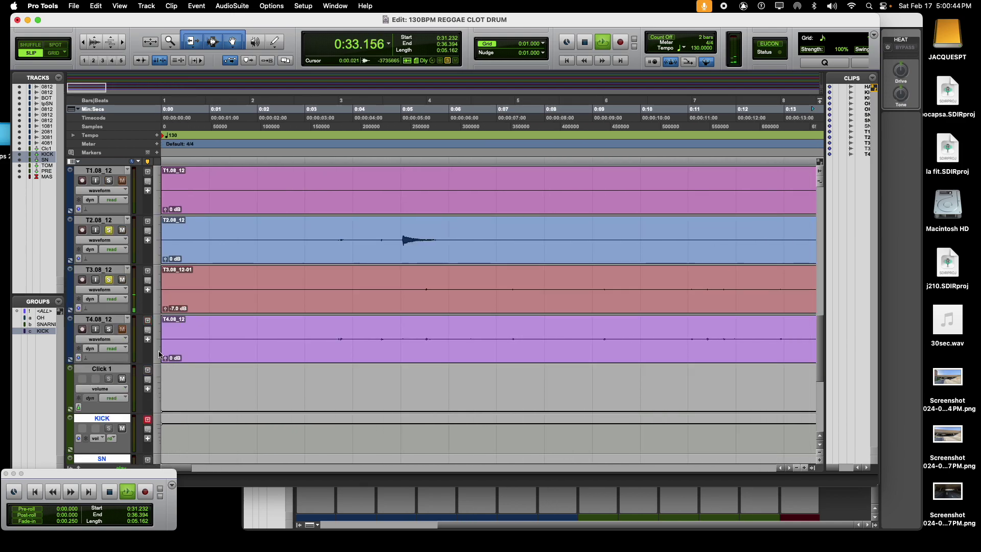
drag(164, 357, 167, 347)
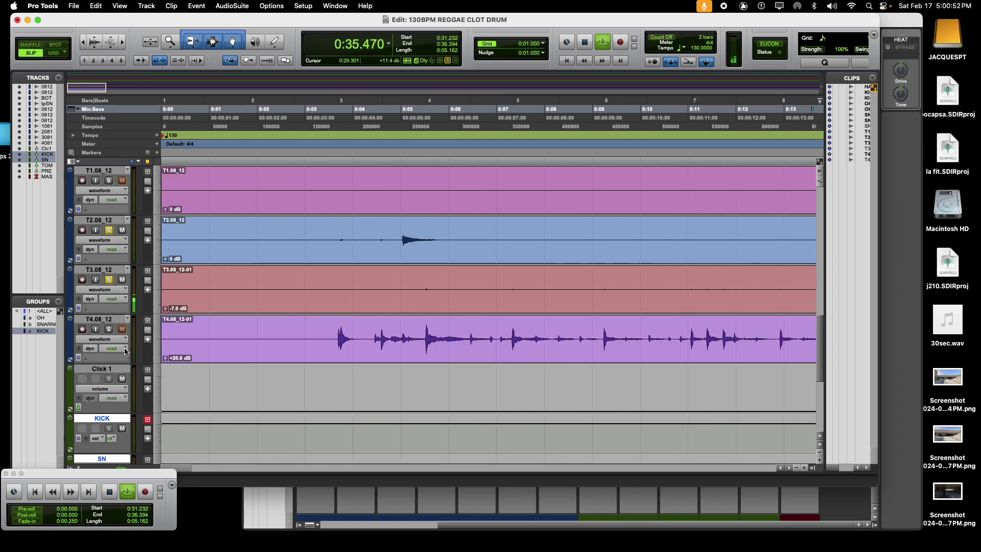
click(165, 359)
drag(164, 377, 162, 406)
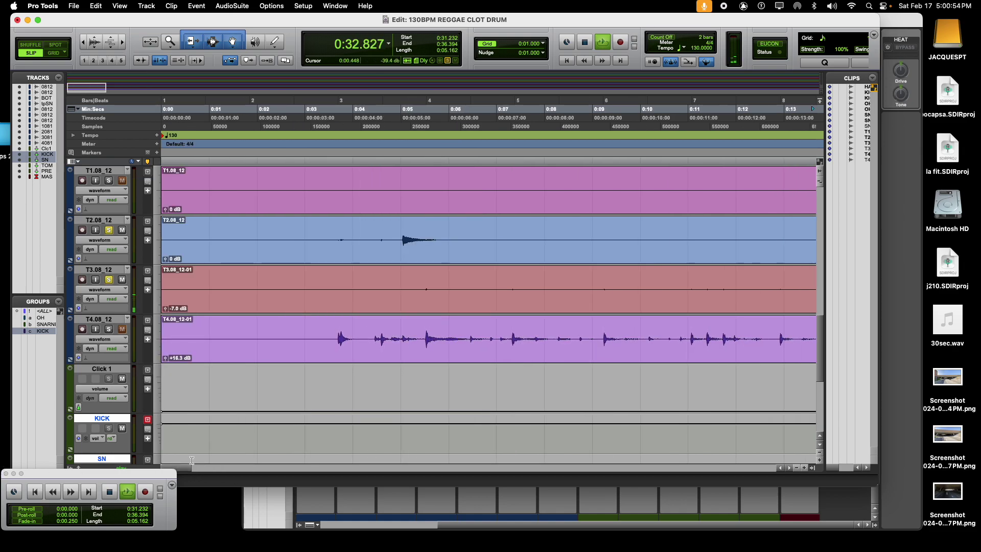
drag(182, 469, 240, 469)
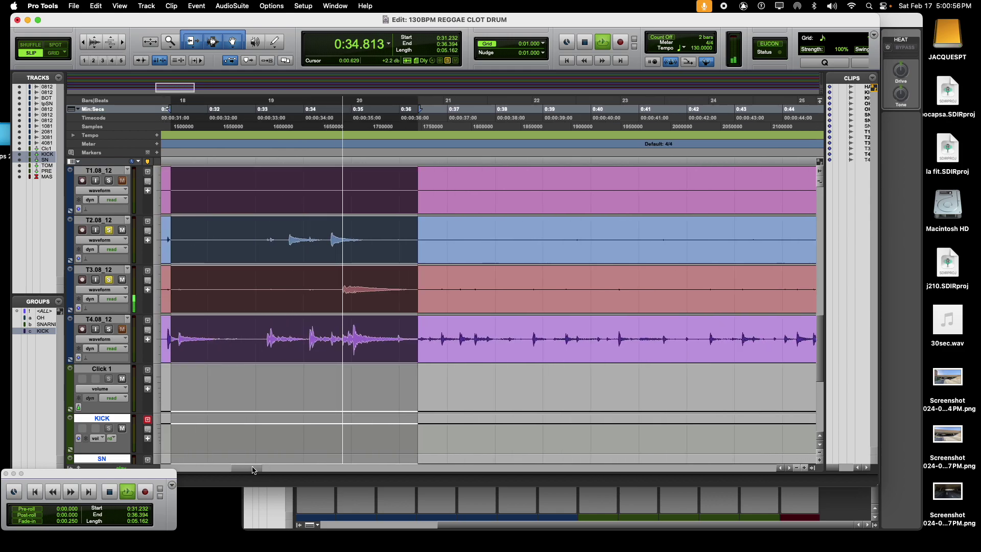
Solo the T4 track and set its fader to 0.0 dB in the Mix window.
click(109, 330)
key(super+equal)
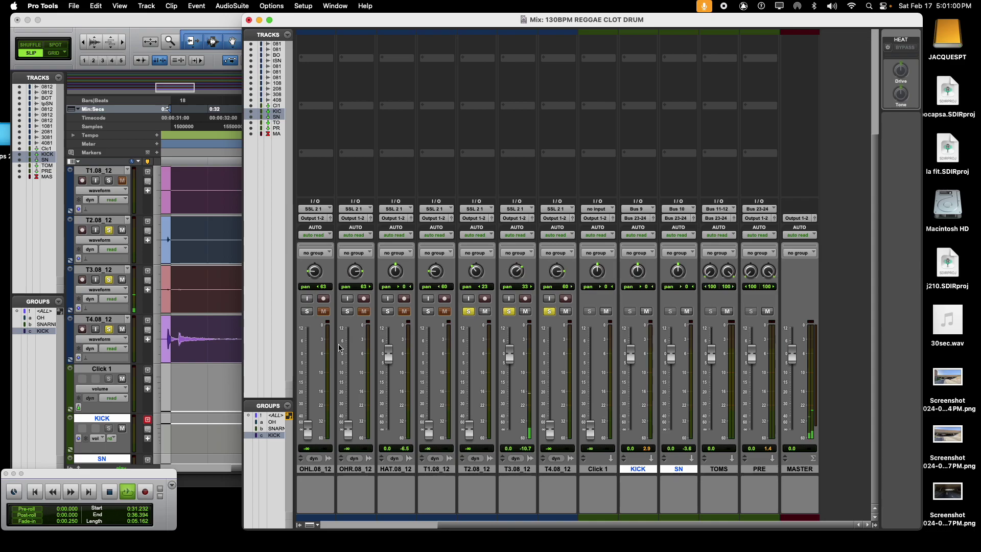
alt+click(550, 429)
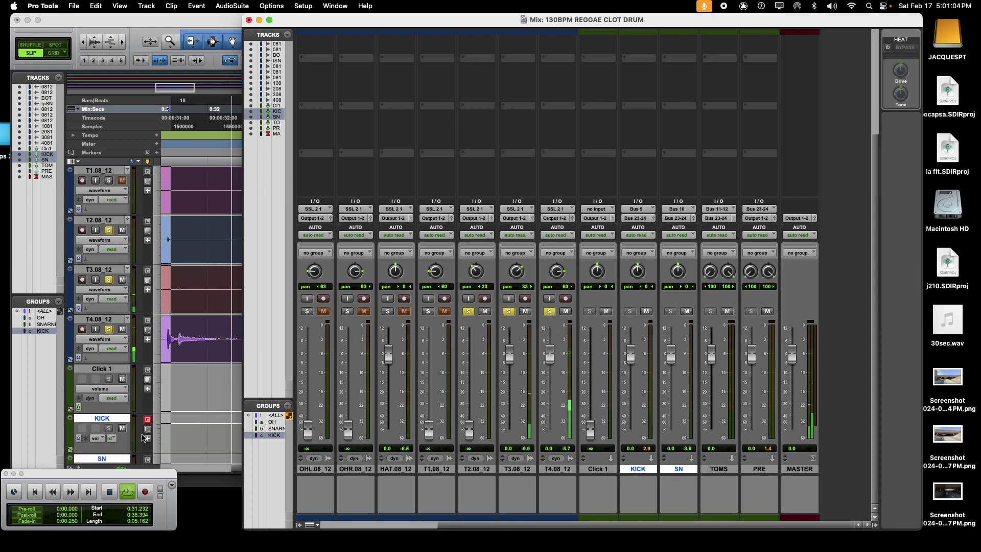
In the Edit window, reduce the T4 clip's gain to about +8.9 dB.
key(super+equal)
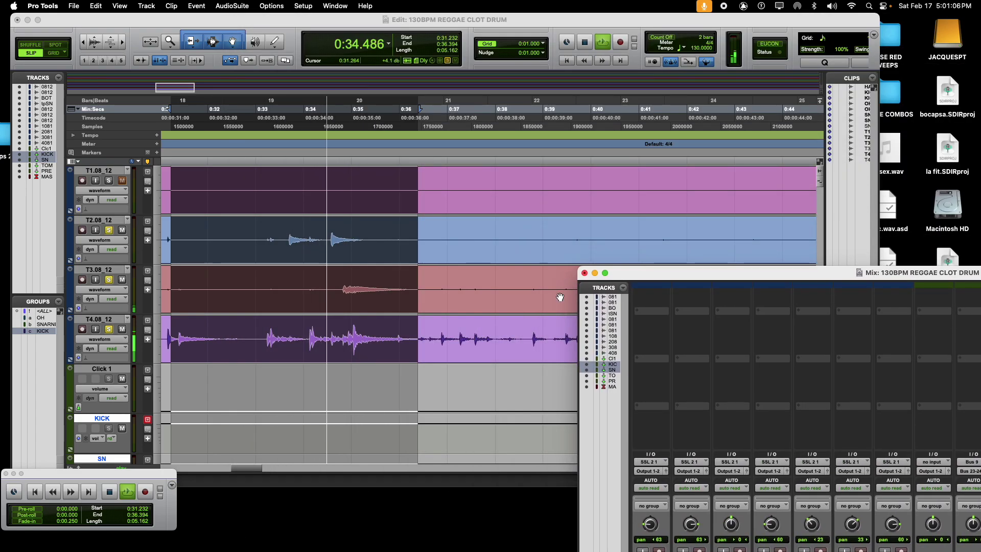
drag(248, 468, 166, 465)
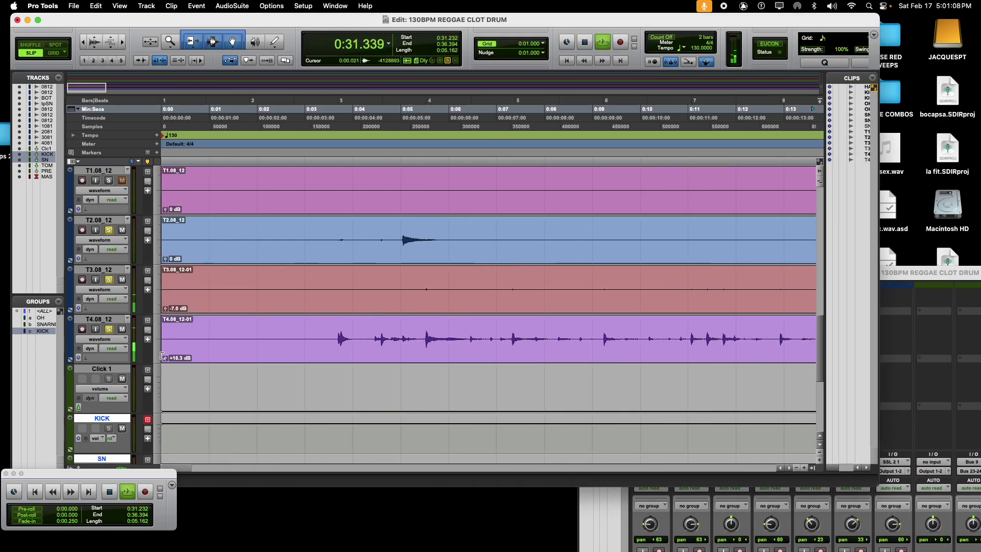
drag(164, 361, 157, 447)
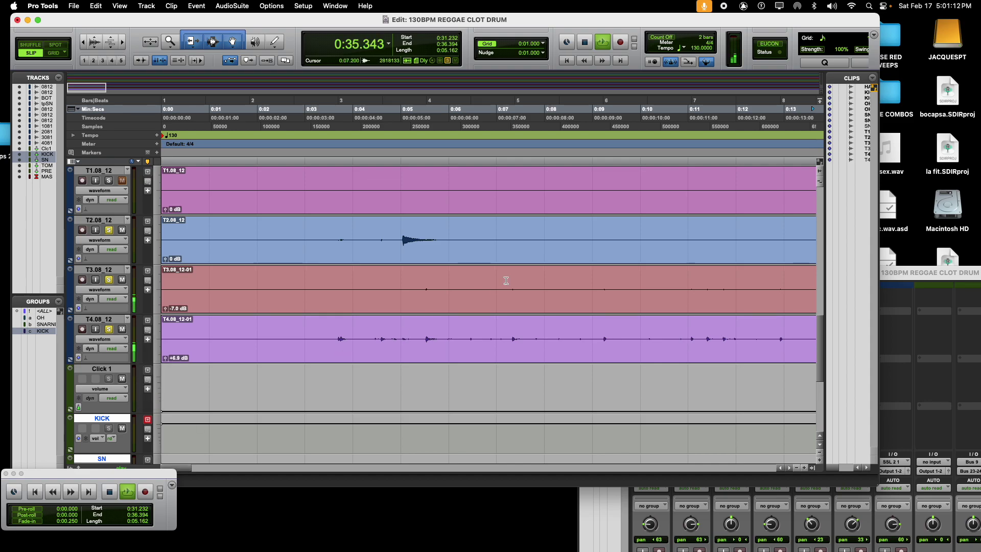
In the Mix window, pan the T3 track to 29 right and the T4 track to 31 right.
key(super+equal)
drag(500, 4, 488, 5)
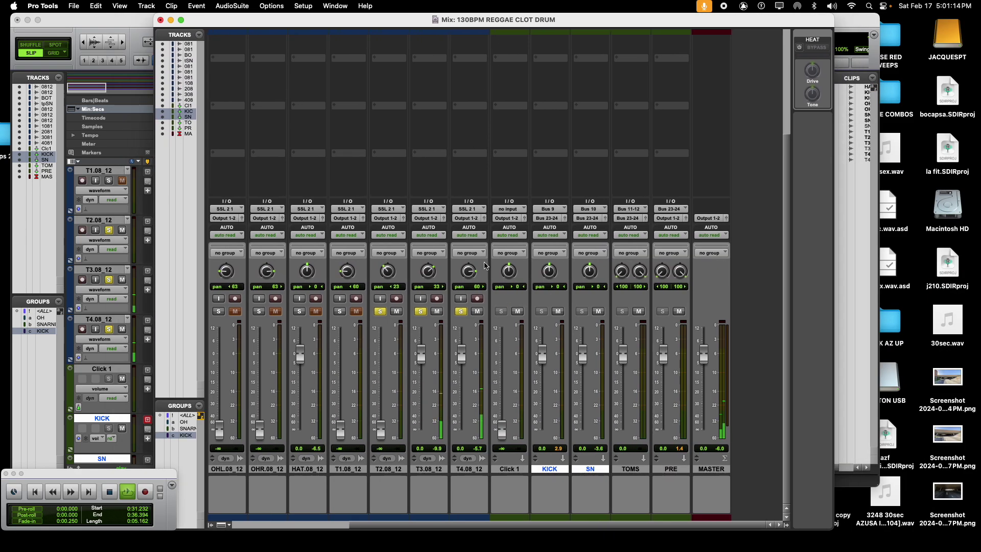
drag(465, 276, 427, 279)
Select the T1 through T4 tracks and route their outputs together to Bus 11-12 (Stereo).
click(460, 468)
shift+click(341, 469)
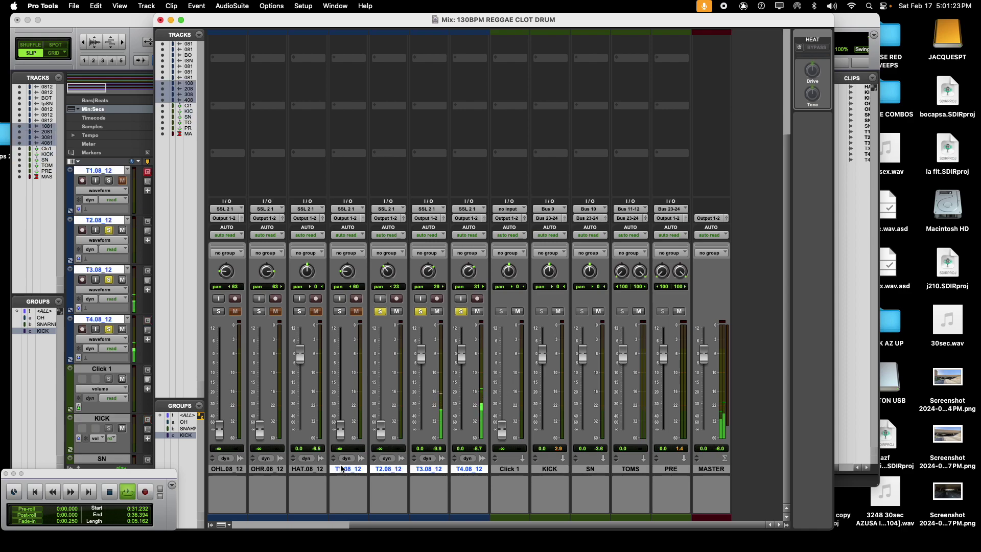
alt+shift+click(341, 219)
mouse_move(358, 229)
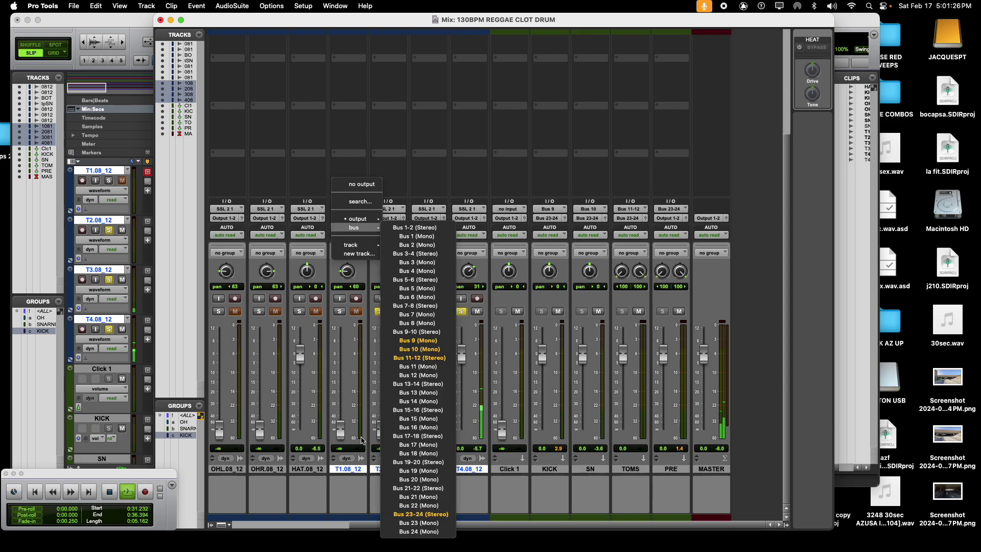
alt+shift+click(419, 358)
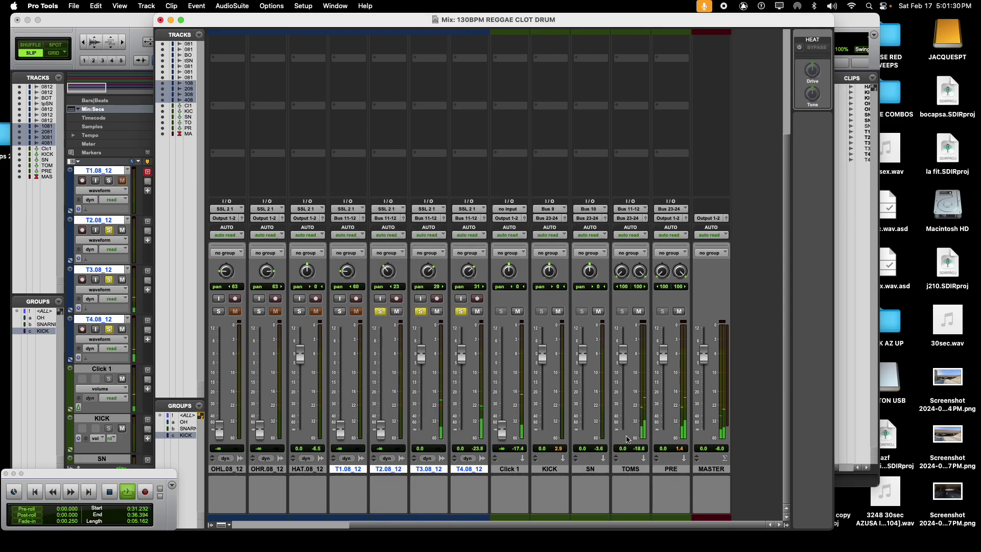
Insert the multichannel SSL Fusion Vintage Drive (stereo) plug-in in the first insert slot of the TOMS aux track.
scroll(666, 169, up, 5)
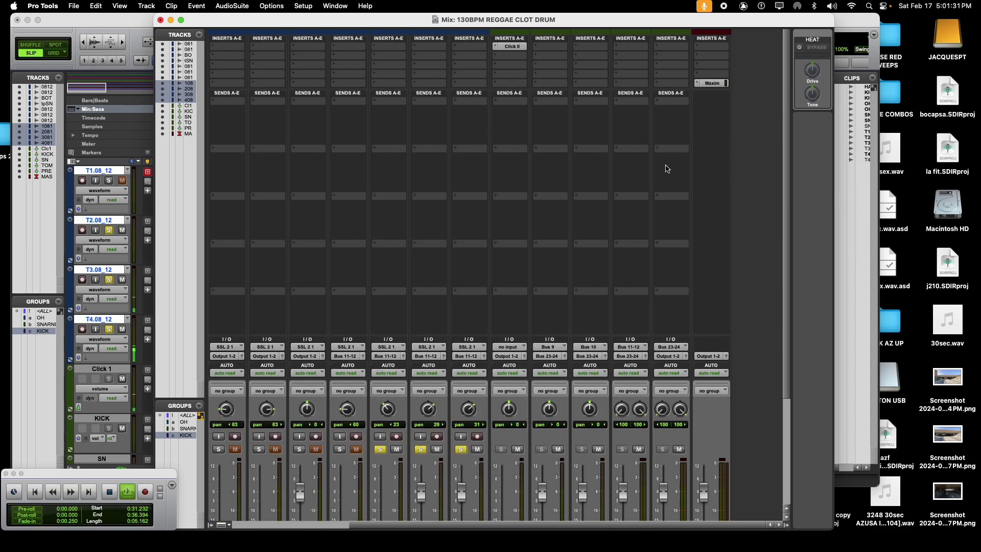
click(638, 49)
mouse_move(665, 47)
mouse_move(732, 132)
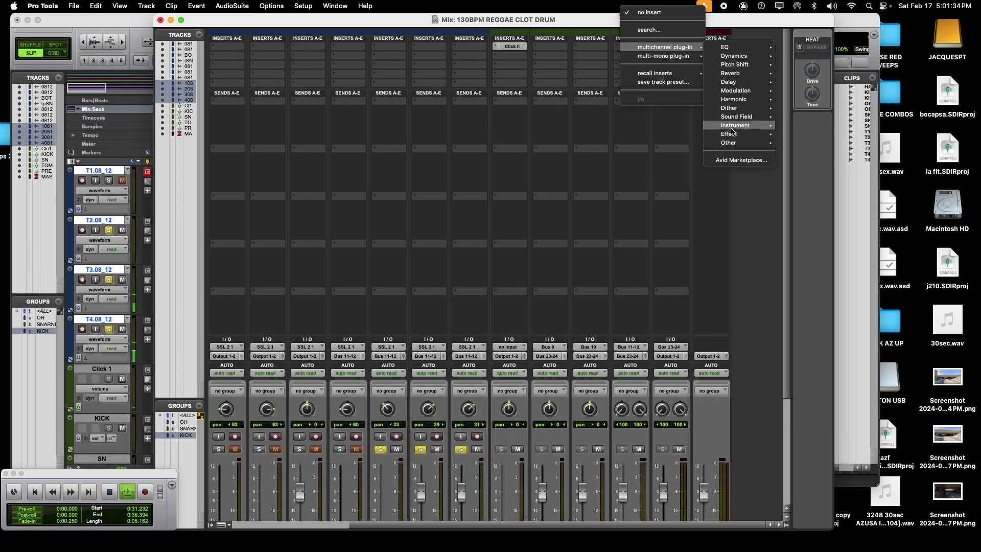
mouse_move(751, 100)
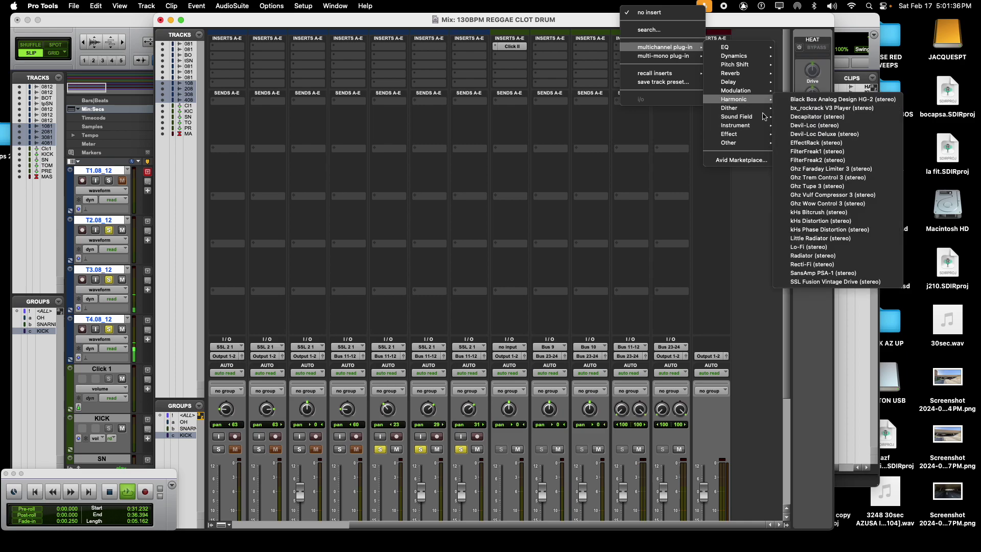
click(843, 282)
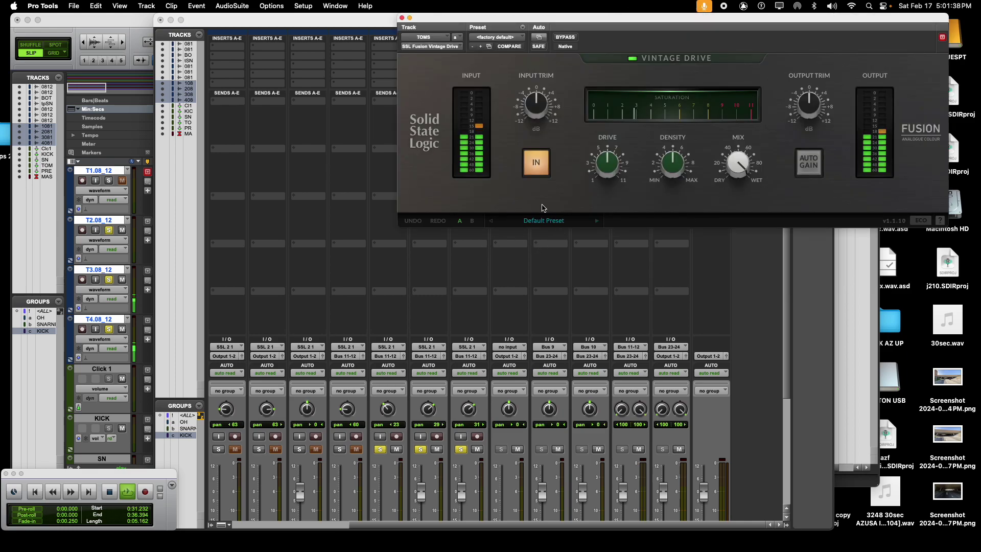
In TOMS' Vintage Drive, set output trim to -7.4 dB and input trim to 9.0 dB, raise Drive slightly, and lower Density.
drag(809, 103, 791, 116)
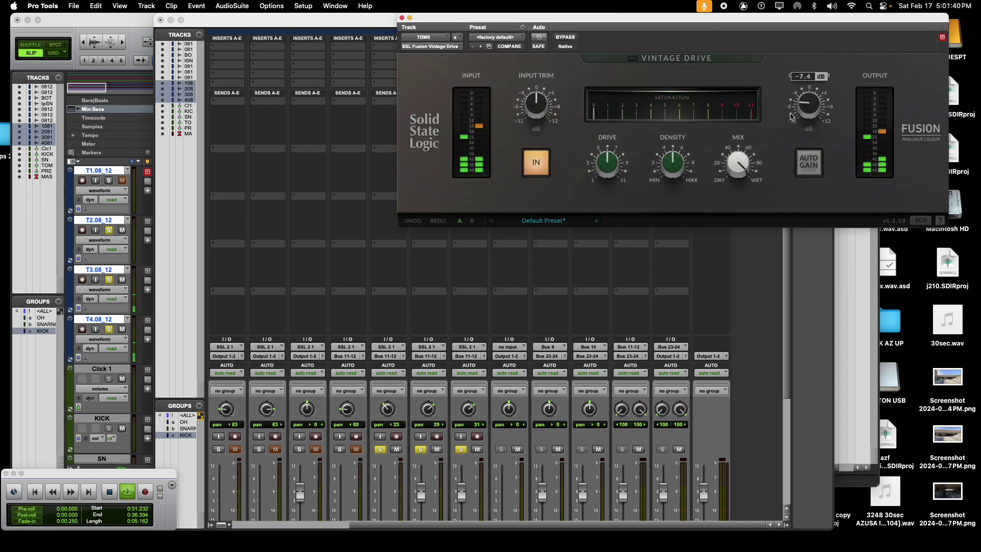
drag(536, 101, 529, 64)
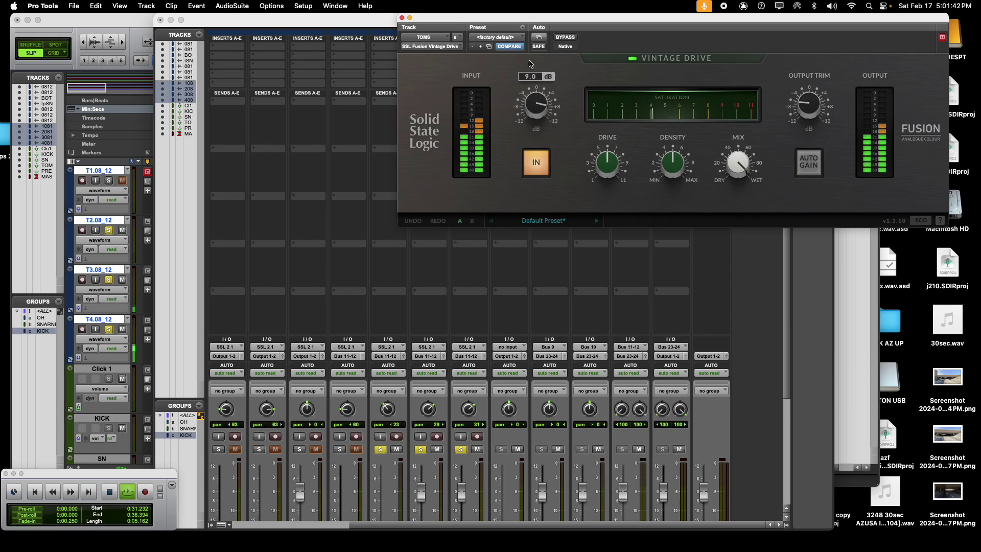
mouse_move(606, 171)
drag(604, 166, 605, 154)
drag(673, 163, 673, 197)
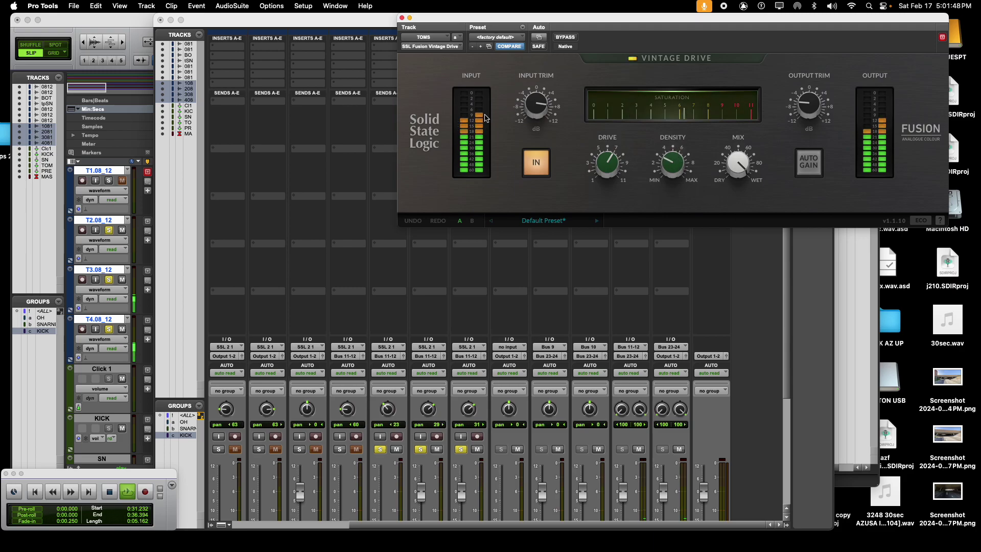
click(402, 17)
Add T1 to the soloed toms and set the T1 and T2 faders to 0.0 dB.
scroll(428, 342, down, 5)
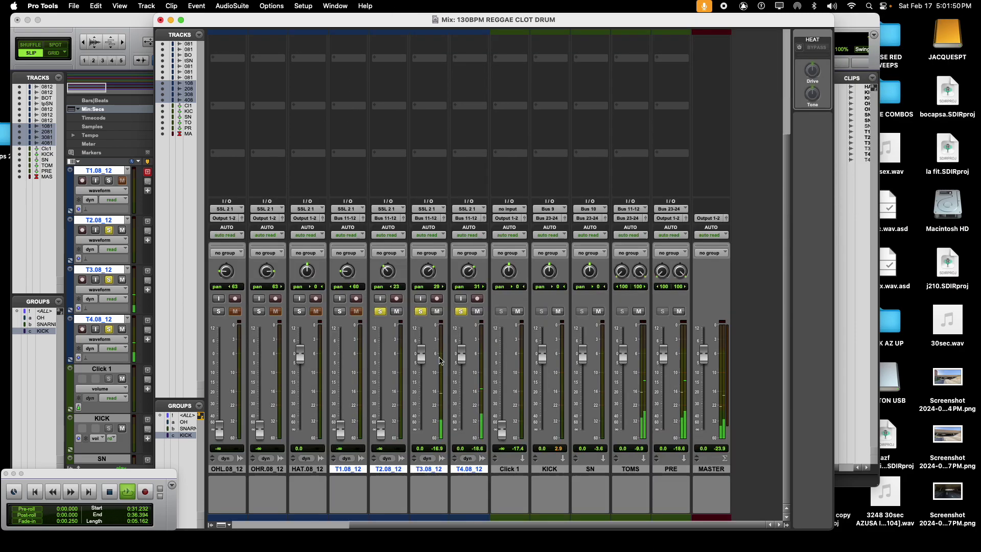
click(340, 311)
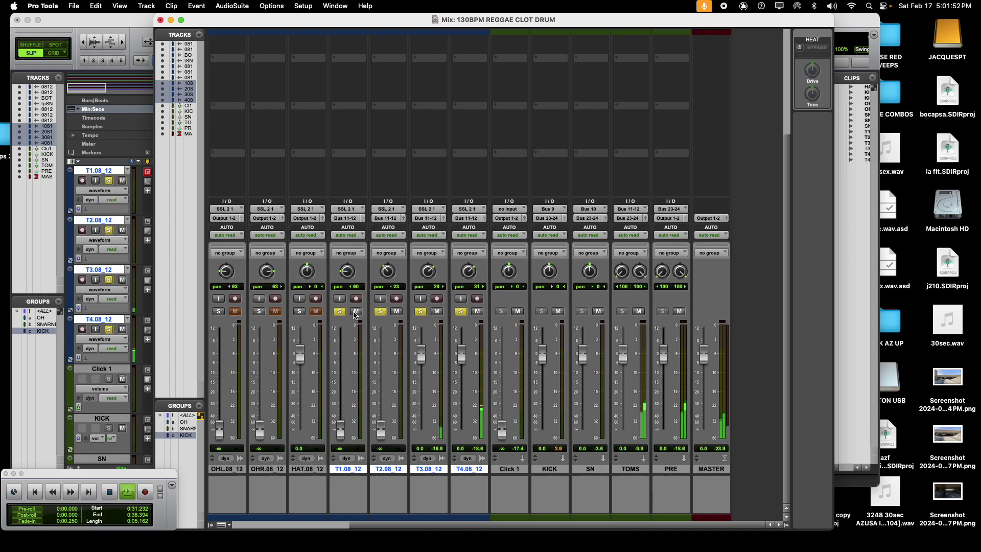
alt+click(341, 431)
alt+click(377, 436)
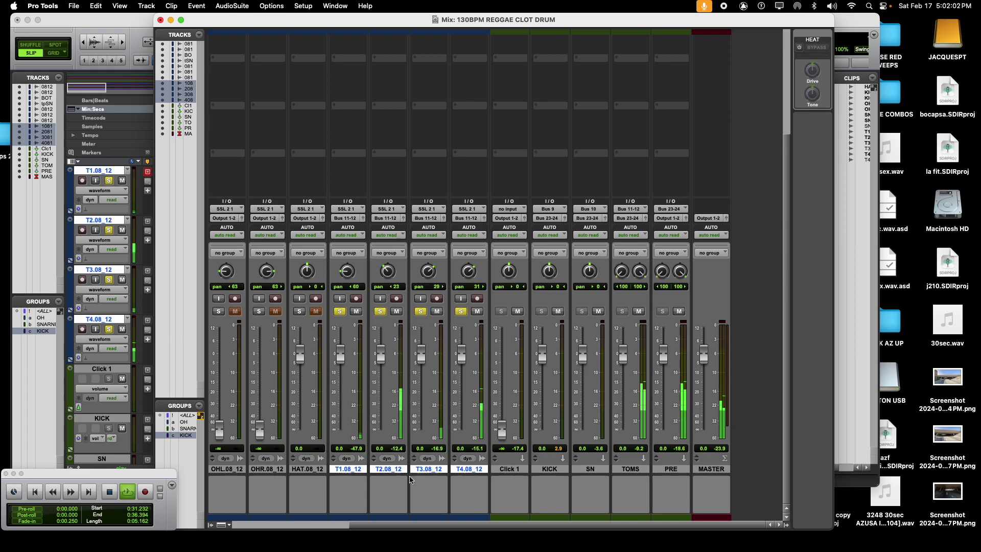
drag(404, 526, 451, 517)
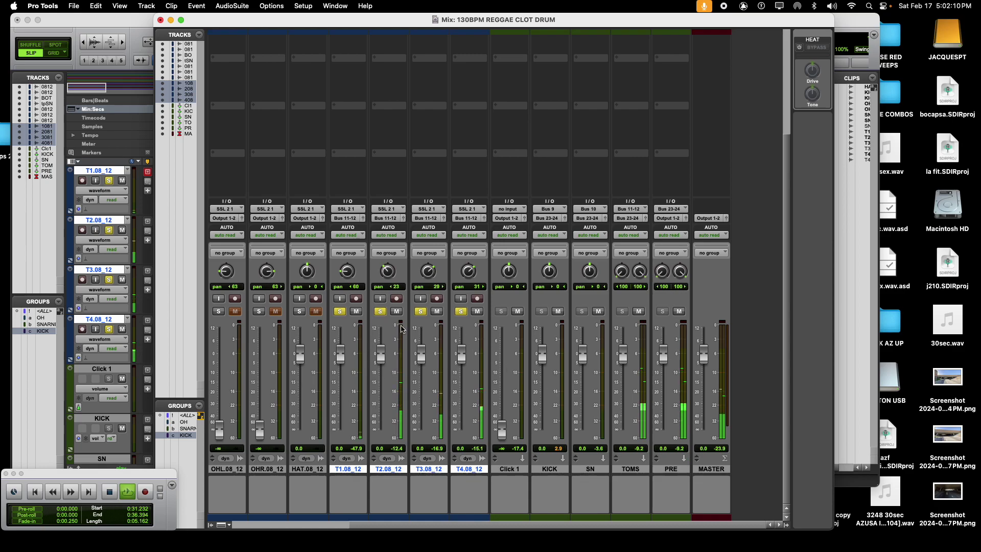
Stop playback and insert the EQ3 7-Band (mono) plug-in on the T4 track.
click(501, 470)
click(478, 470)
key(space)
scroll(417, 443, up, 5)
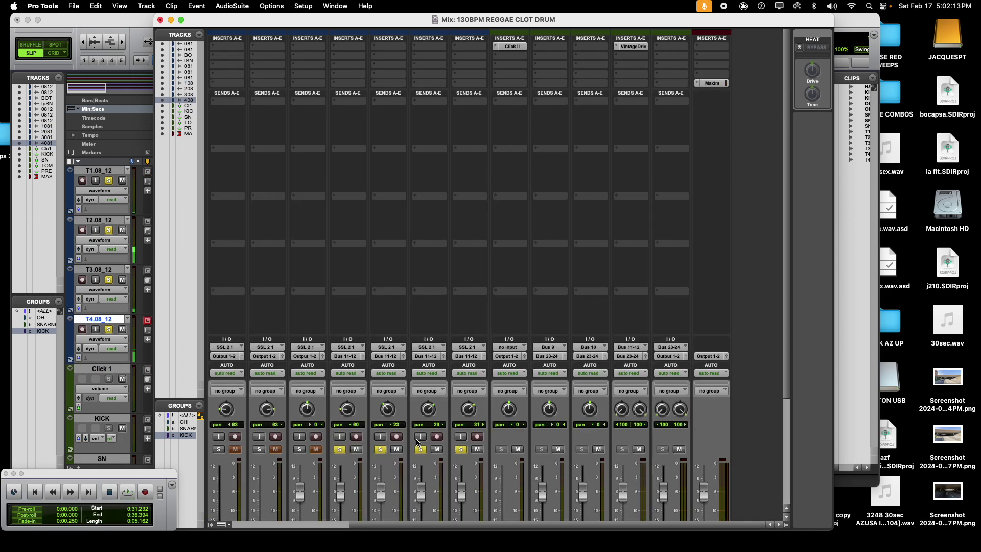
click(464, 51)
mouse_move(501, 47)
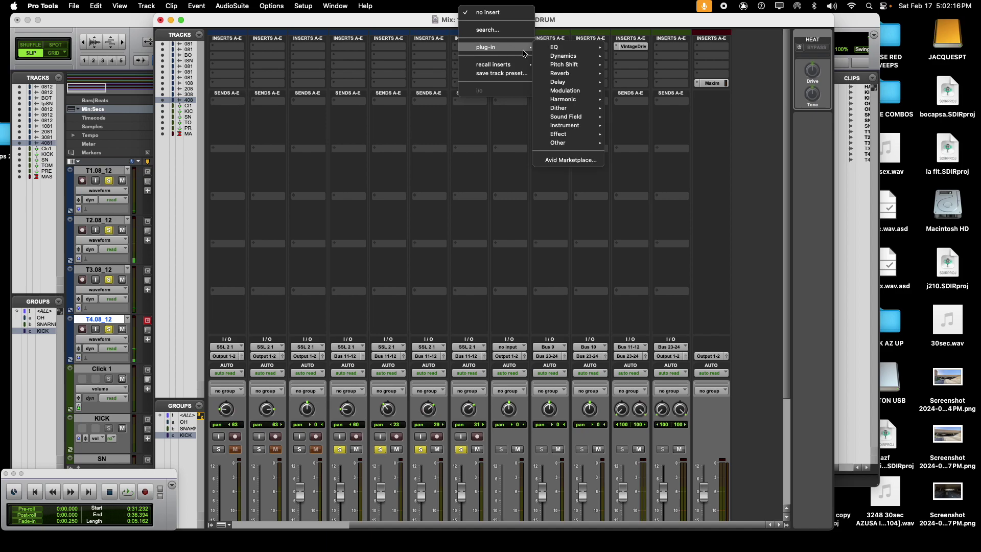
mouse_move(595, 121)
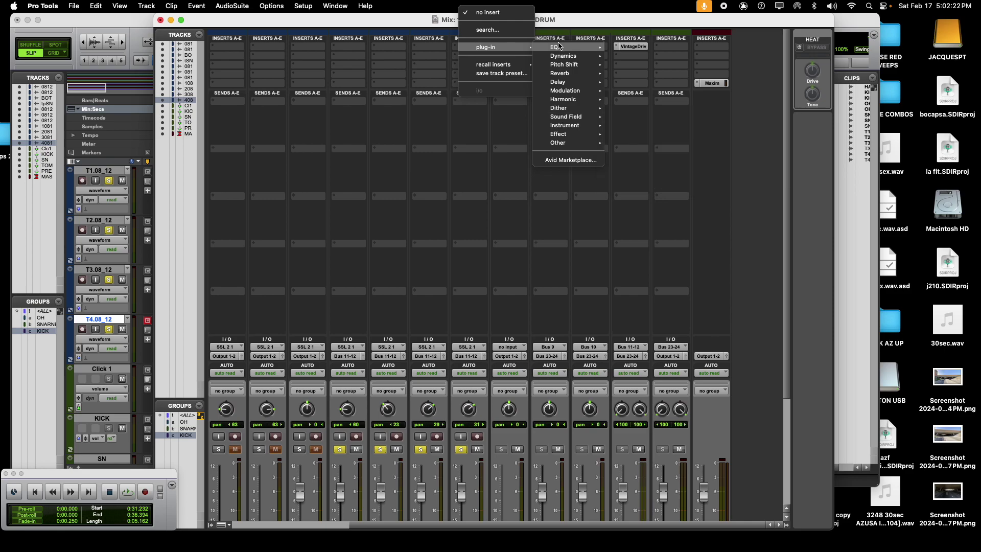
mouse_move(552, 60)
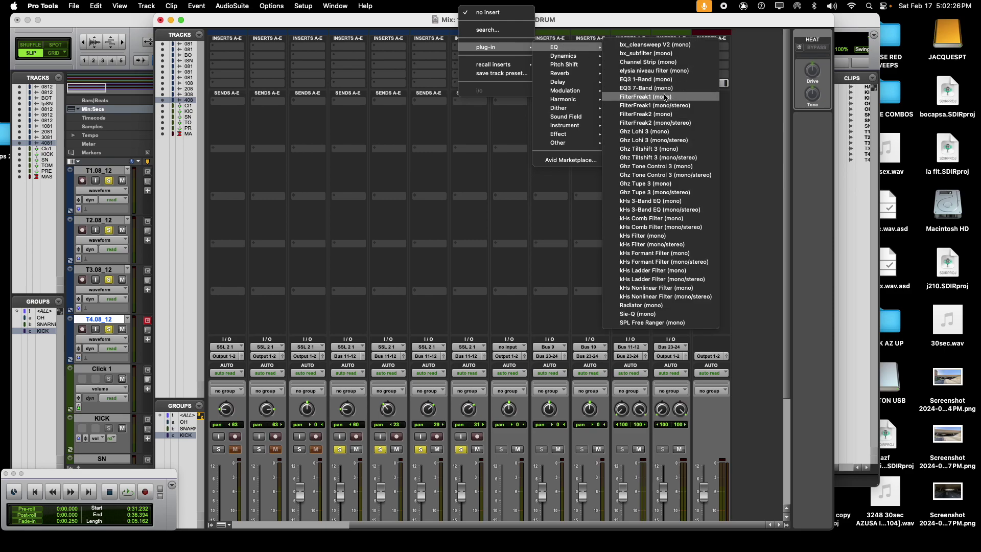
click(646, 88)
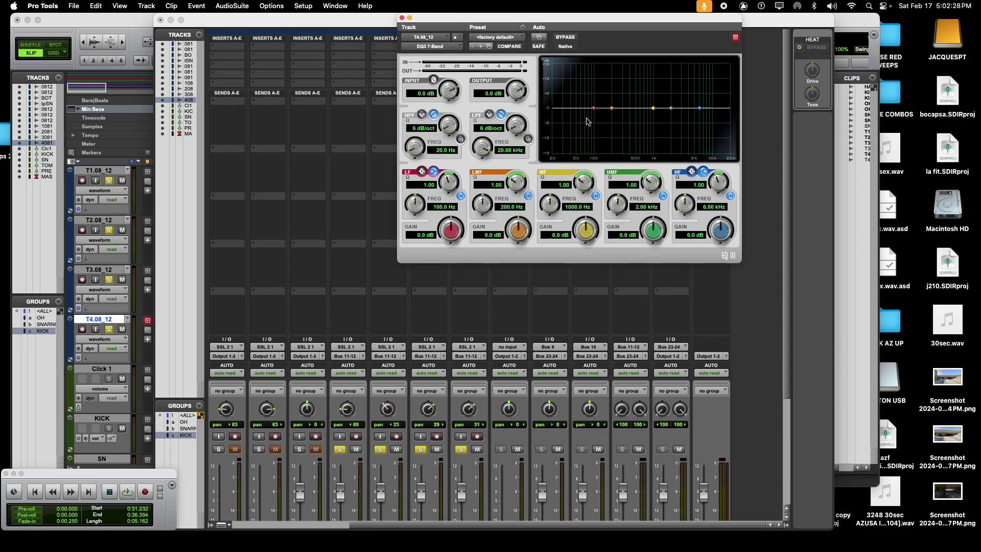
Shape T4's low-shelf EQ cut to -12.0 dB at 58.4 Hz with a Q of 1.02 while auditioning the toms.
drag(592, 112, 584, 188)
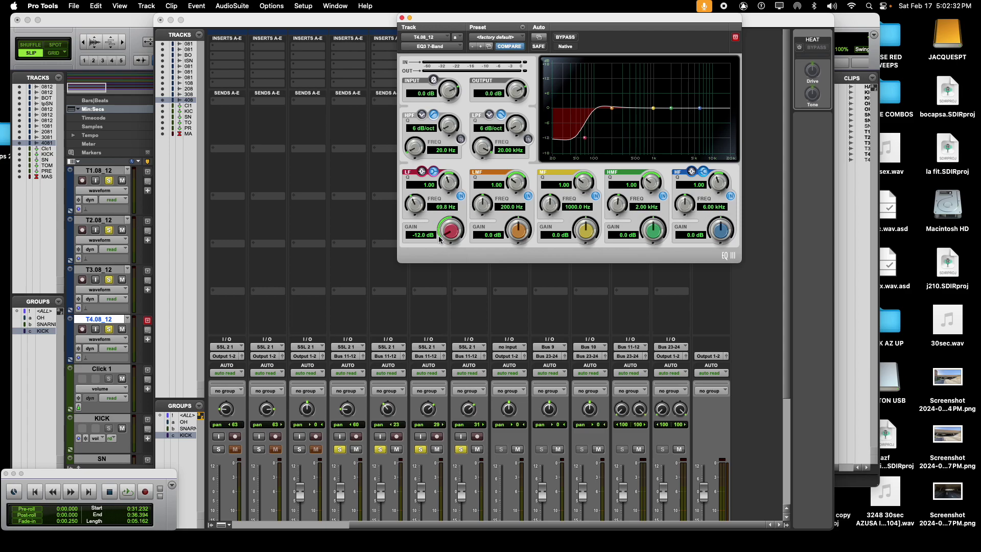
drag(414, 199, 447, 173)
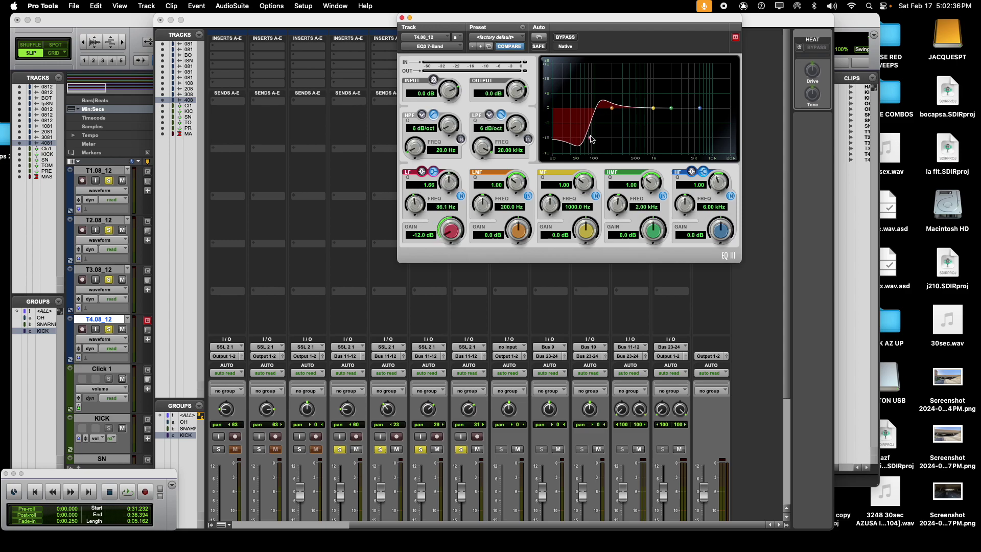
drag(590, 140, 564, 150)
key(space)
drag(458, 184, 449, 231)
key(space)
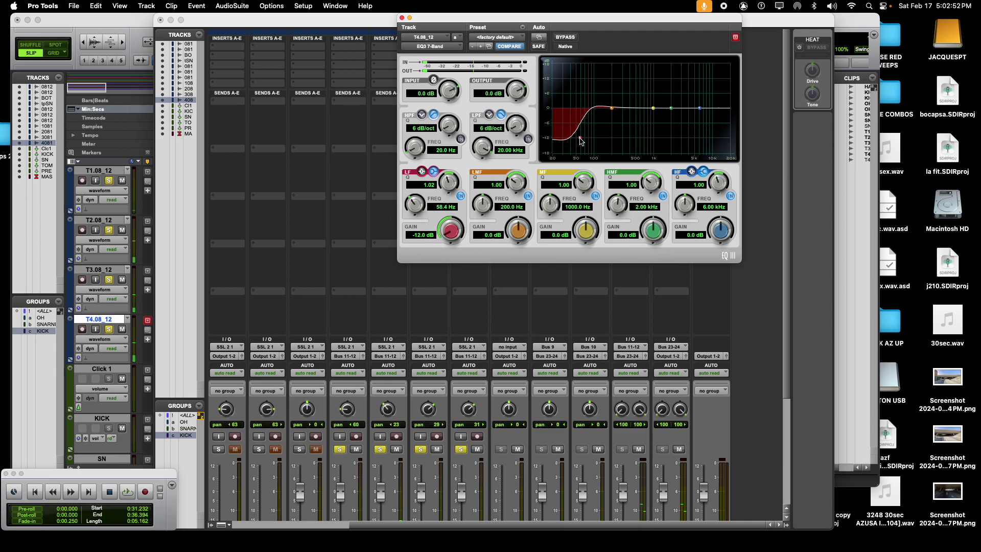
click(401, 18)
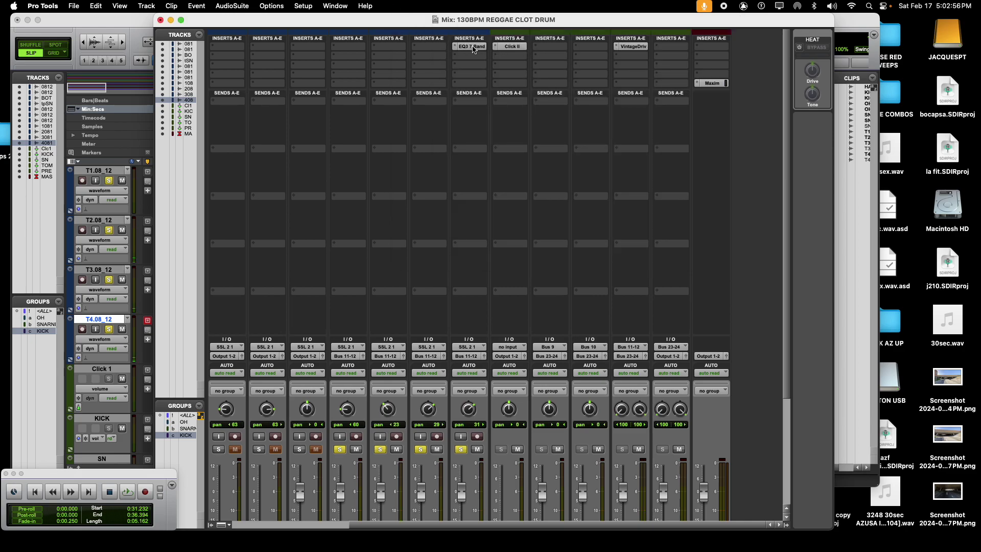
Copy T4's EQ3 7-Band to T1, T2 and T3, and set T1's low-shelf frequency to 500 Hz.
drag(470, 50, 349, 48)
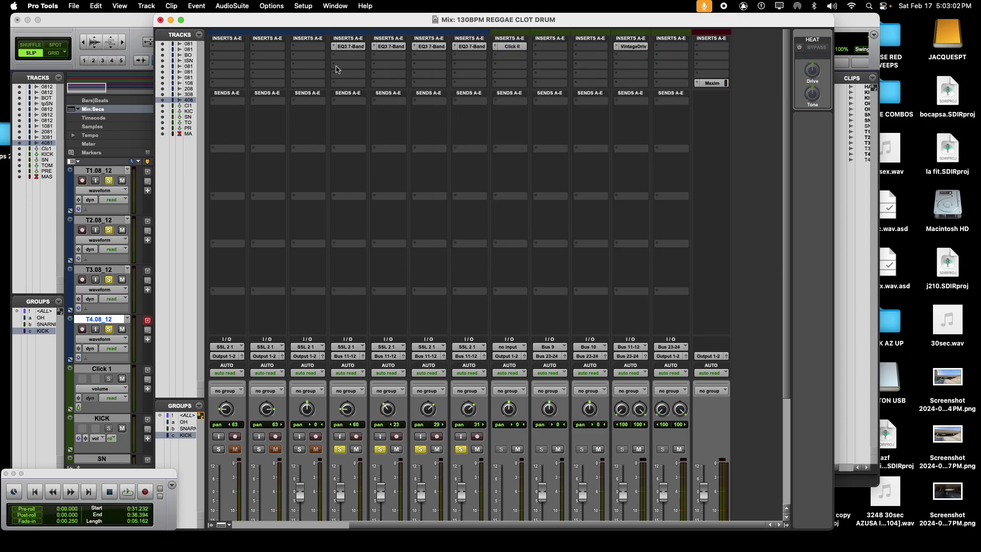
click(344, 48)
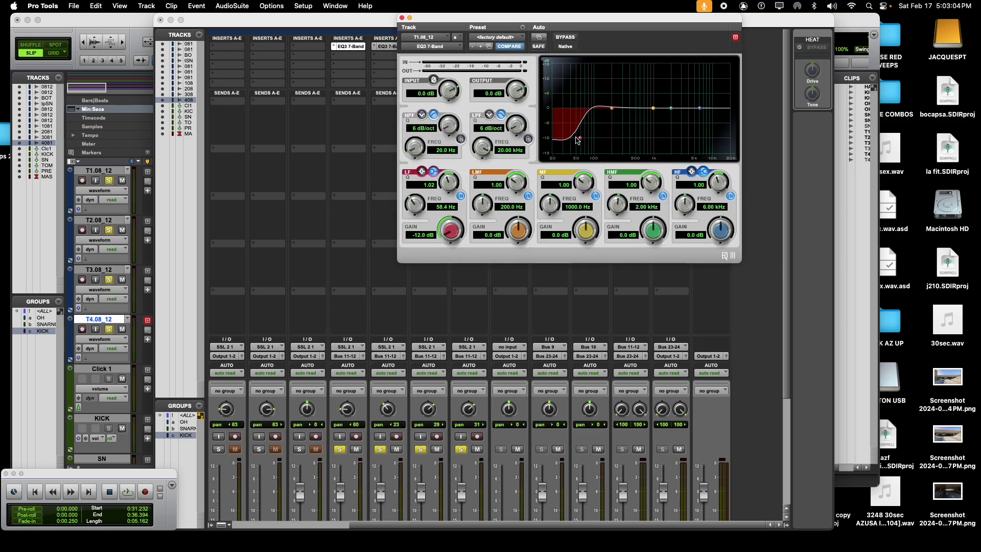
drag(582, 142, 640, 148)
key(space)
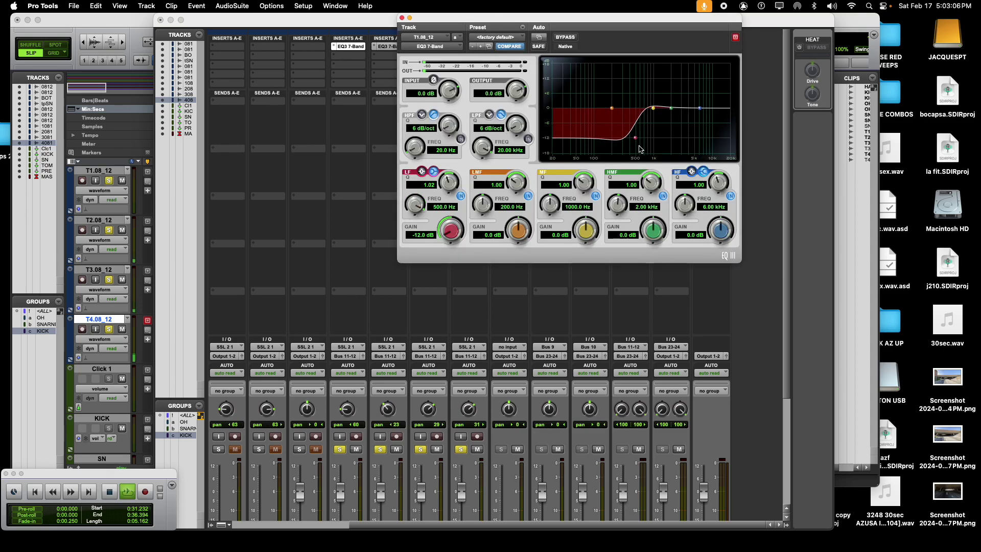
click(402, 19)
Raise the frequency of the low-shelf cut in the T2 track's EQ3 7-Band.
click(387, 47)
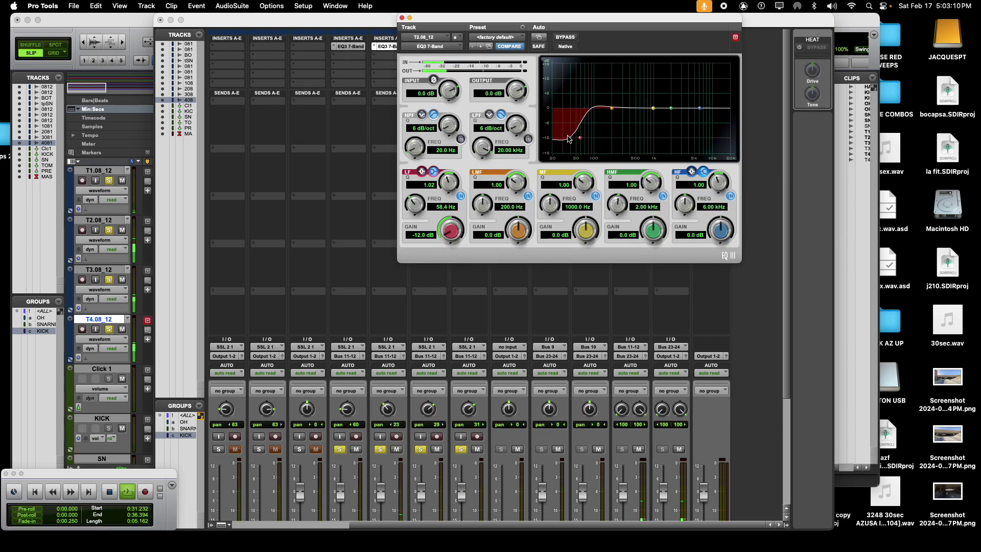
drag(580, 140, 607, 138)
click(403, 19)
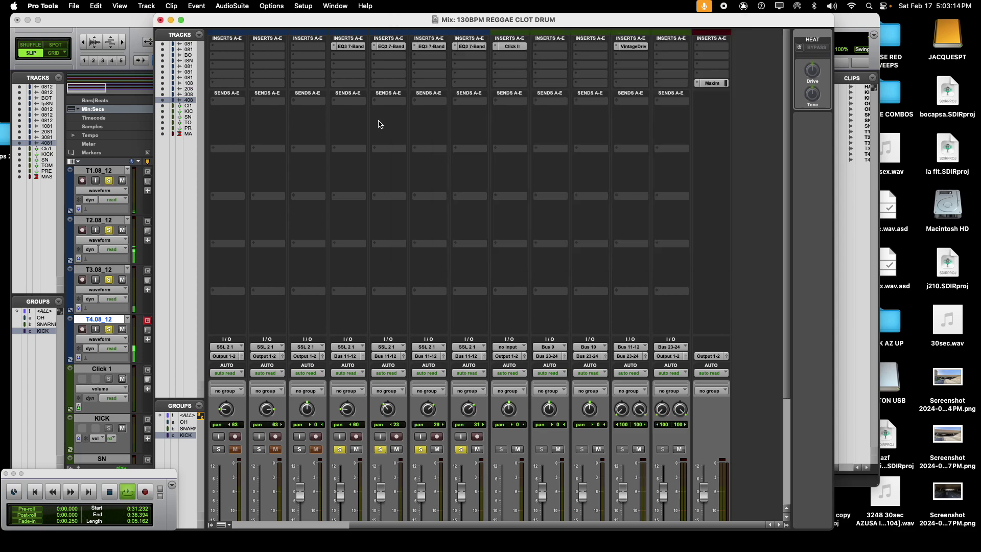
Clear the solos on all tom tracks so the full drum kit plays.
scroll(377, 127, down, 5)
click(340, 310)
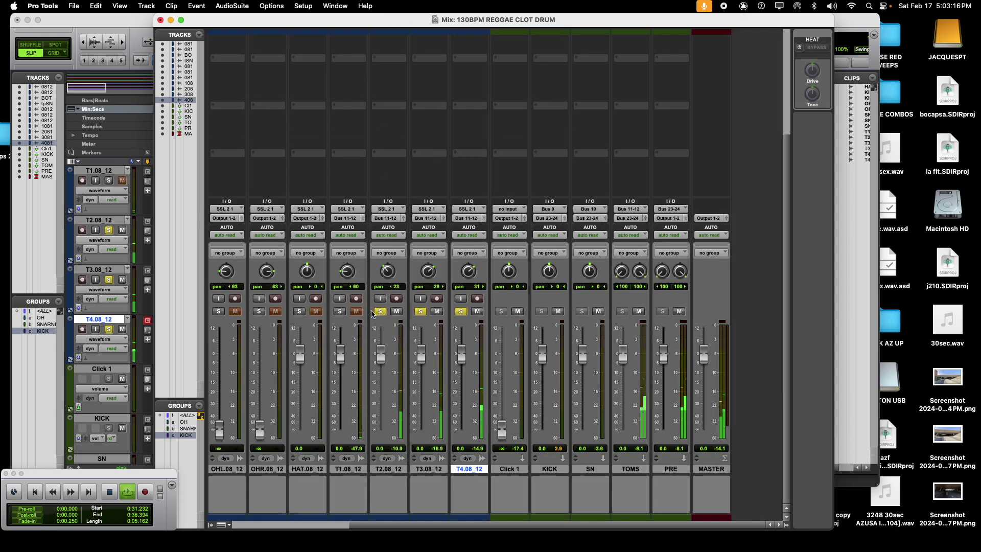
alt+click(379, 312)
Set the faders of the OHR and OHL overhead tracks to 0.0 dB.
scroll(318, 482, left, 4)
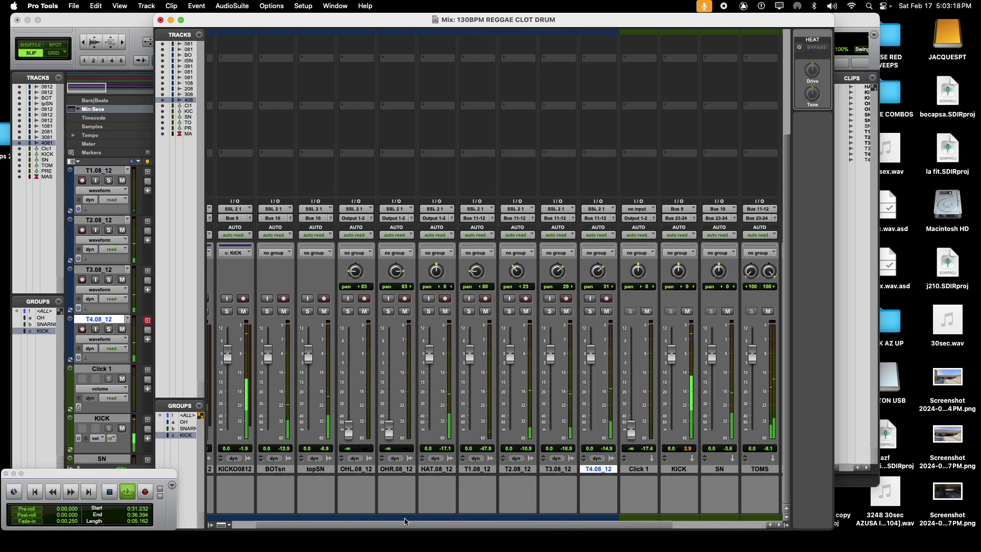
alt+click(421, 431)
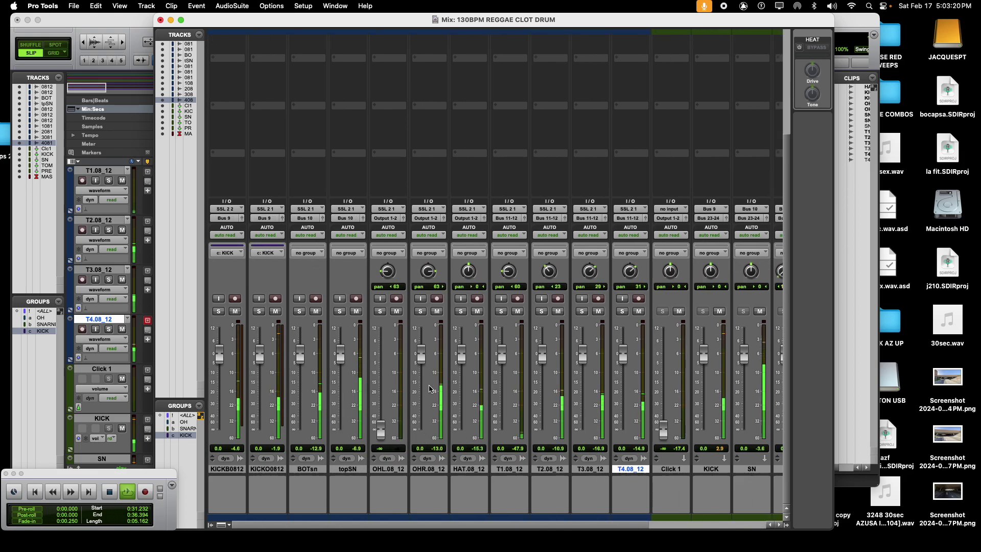
alt+click(380, 430)
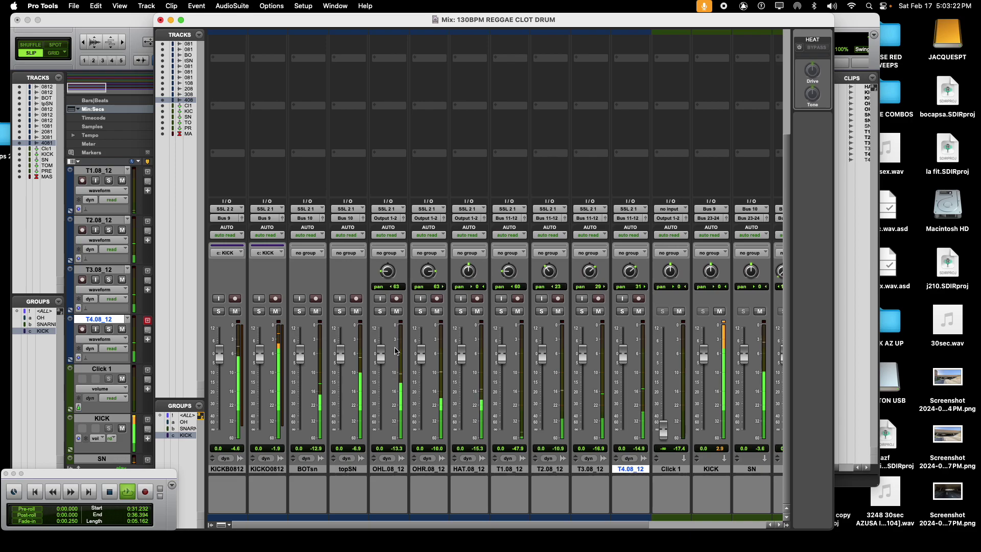
Select the OHL, OHR and HAT tracks and route their outputs together to Bus 21-22 (Stereo).
drag(400, 469, 469, 469)
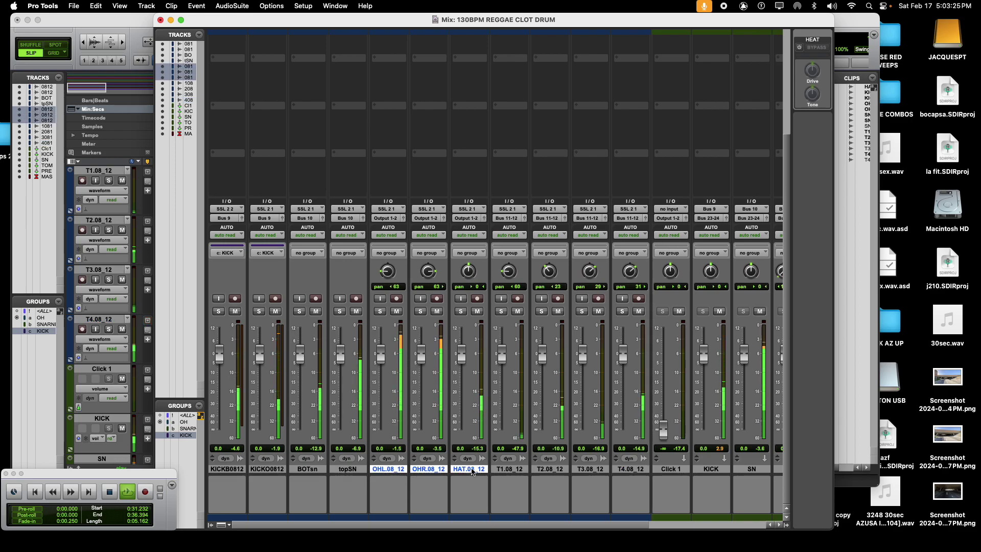
click(387, 218)
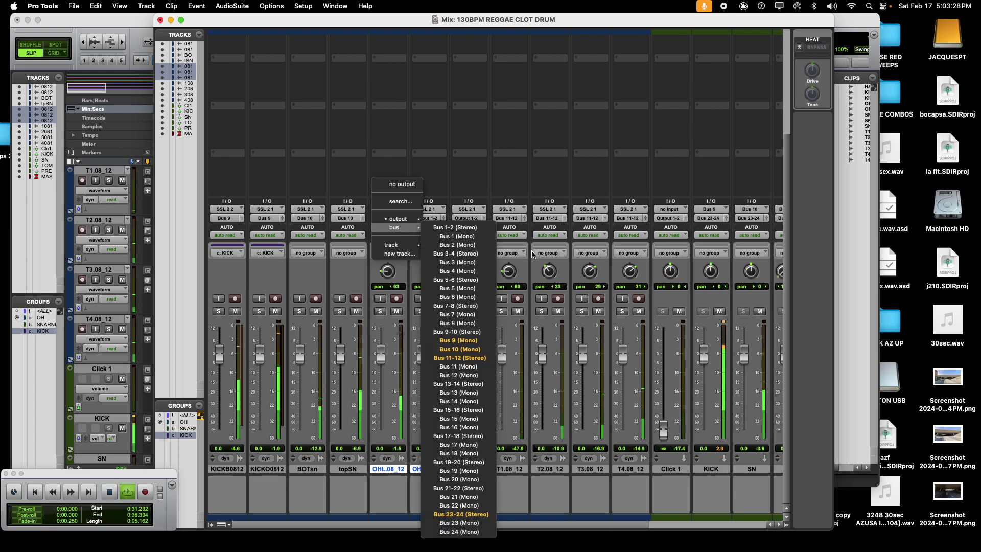
click(435, 488)
scroll(534, 478, right, 5)
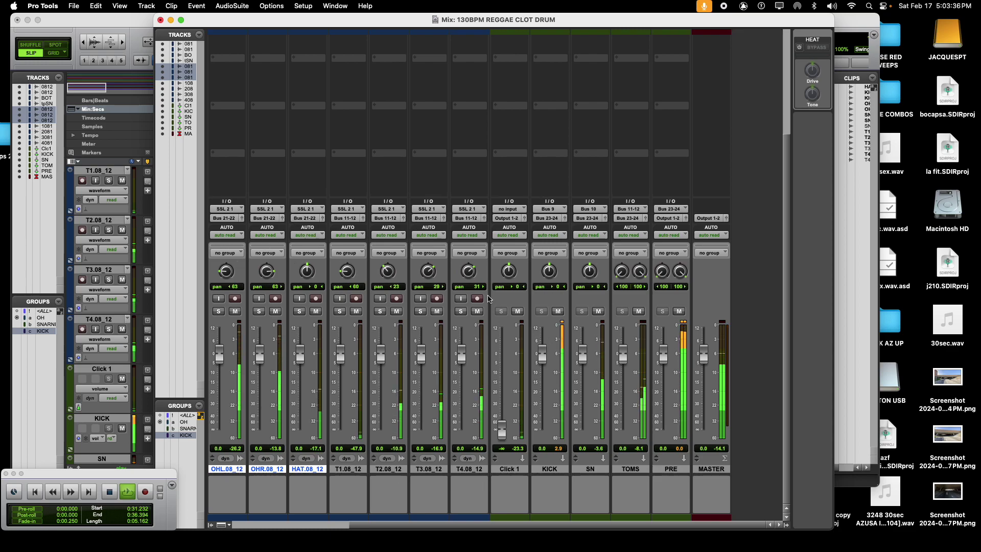
Create a stereo aux input track named OHand HAT and place it between the TOMS and PRE tracks.
key(super+shift+n)
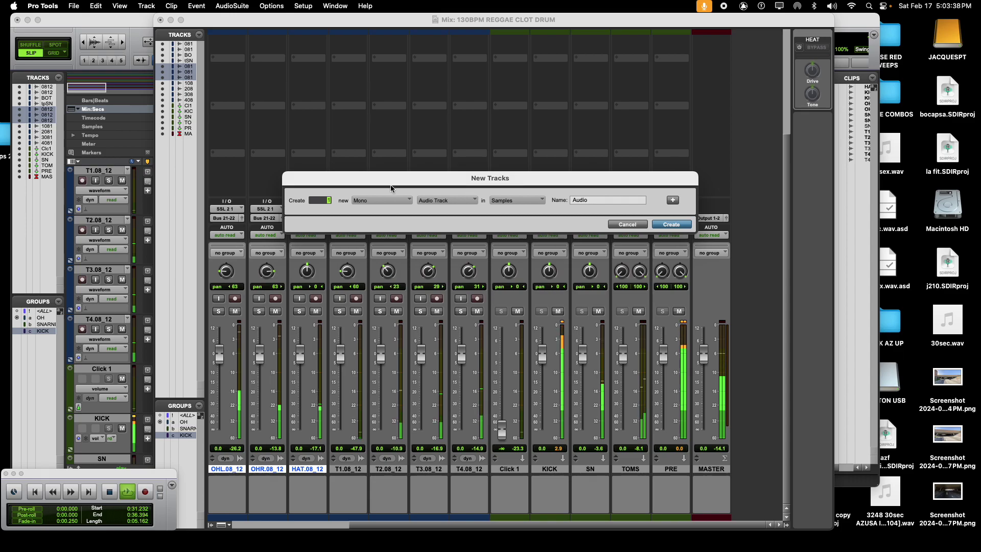
click(388, 203)
click(384, 209)
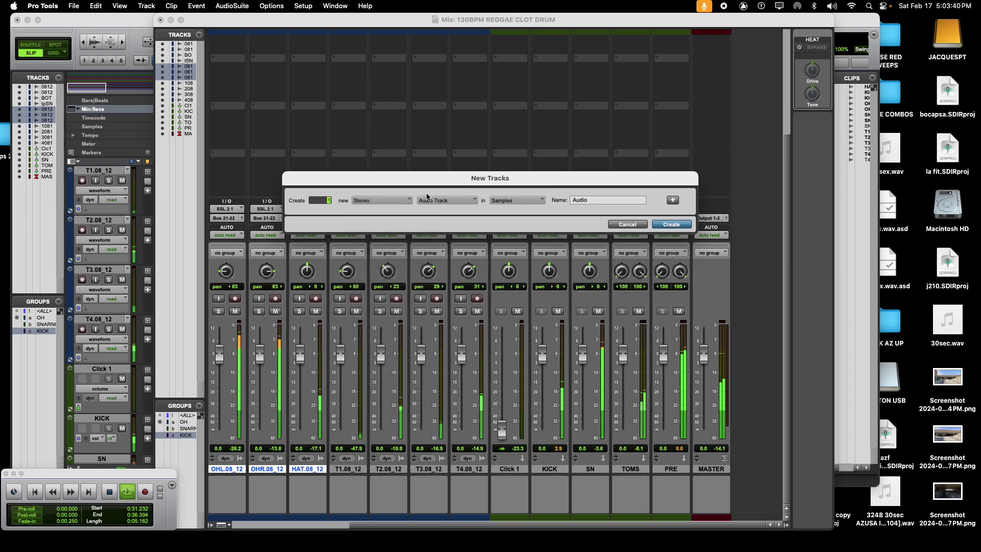
click(445, 199)
click(451, 210)
double_click(594, 199)
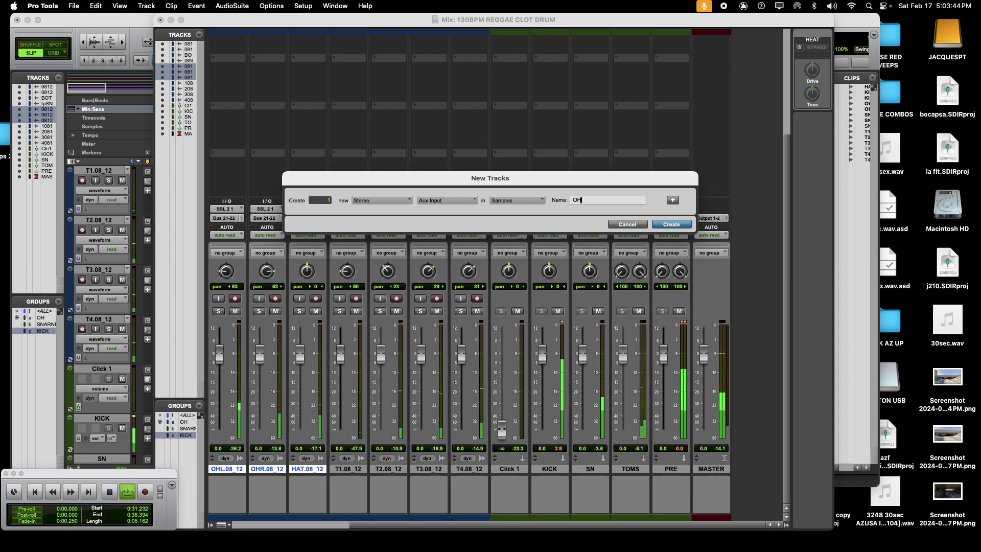
text(and HGAT)
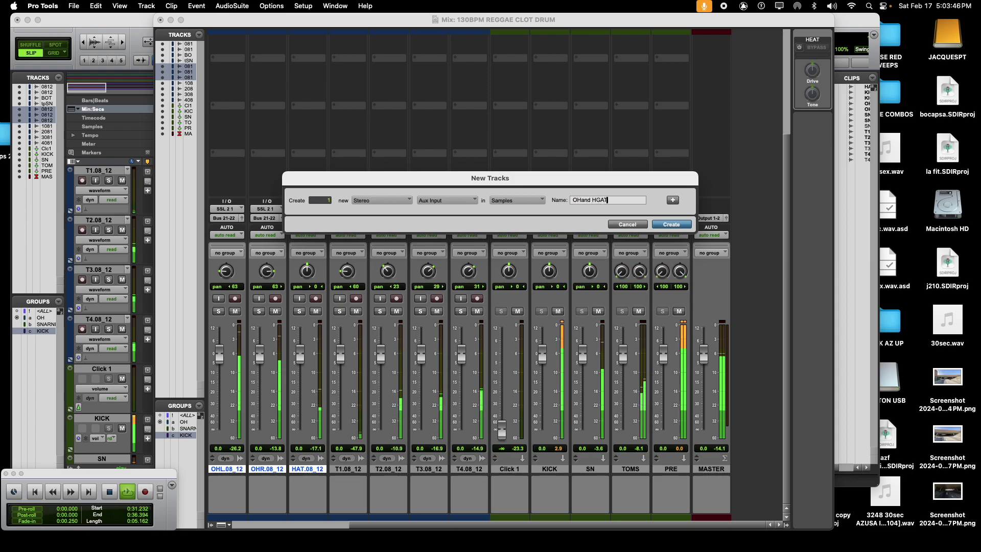
key(Return)
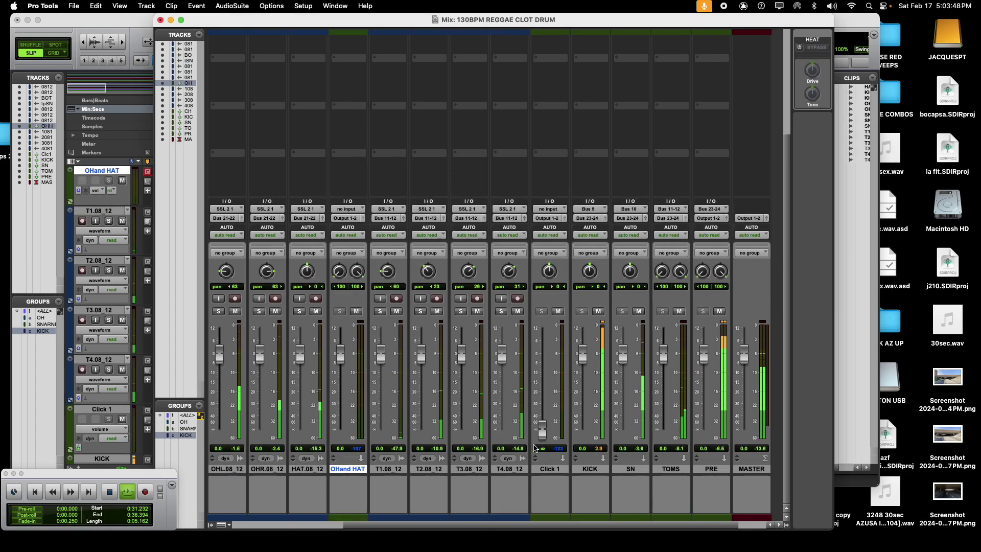
drag(348, 468, 590, 471)
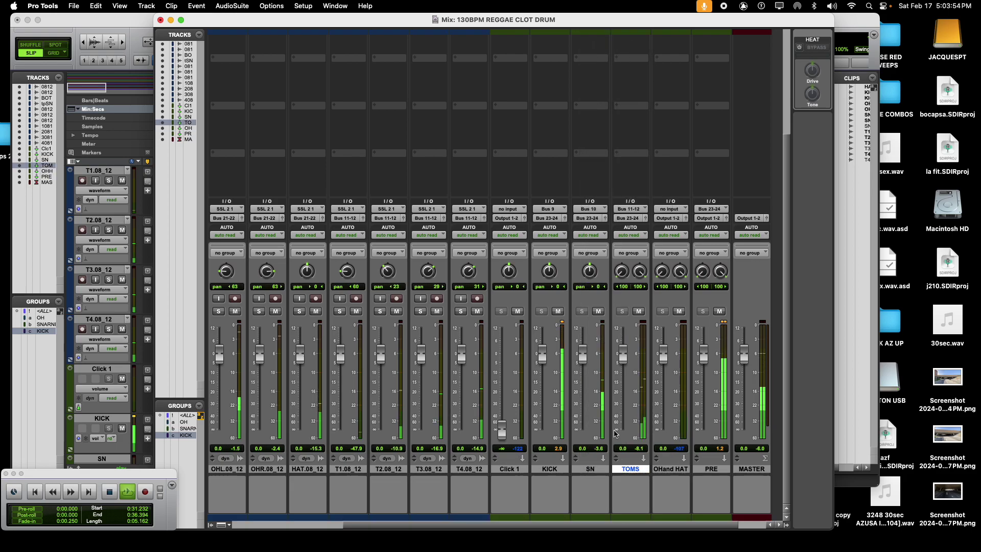
click(679, 470)
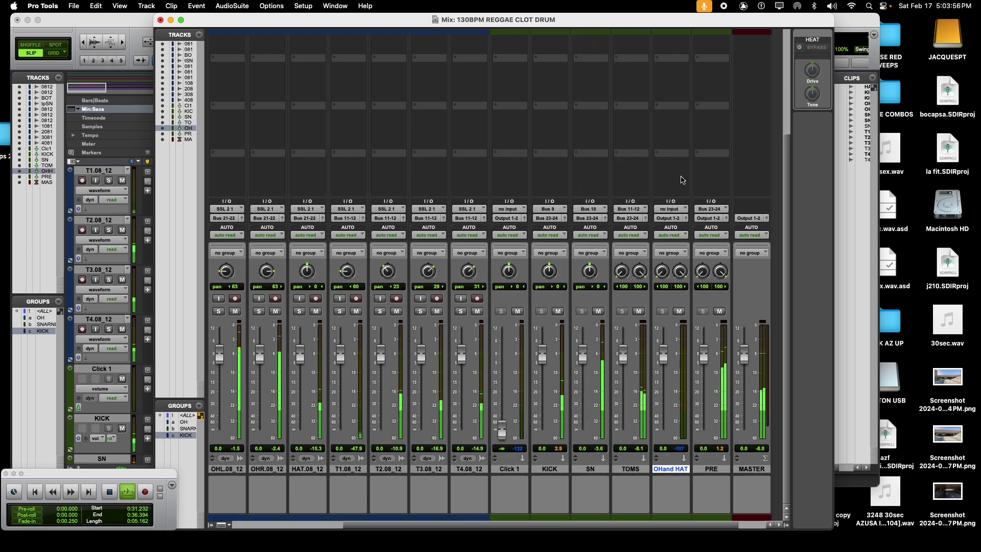
Route the OHand HAT track's output to Bus 23-24 (Stereo) and its input to Bus 21-22 (Stereo).
click(672, 219)
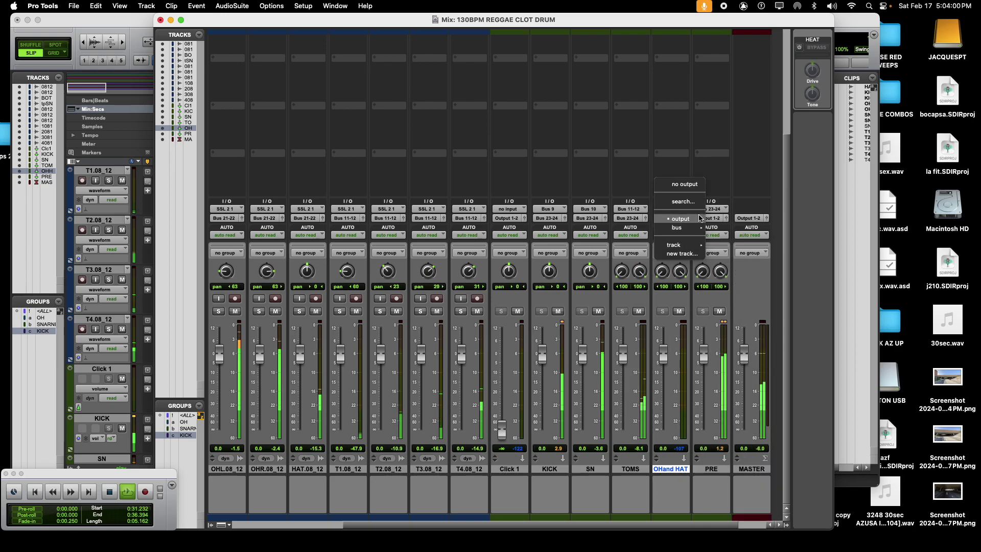
mouse_move(683, 218)
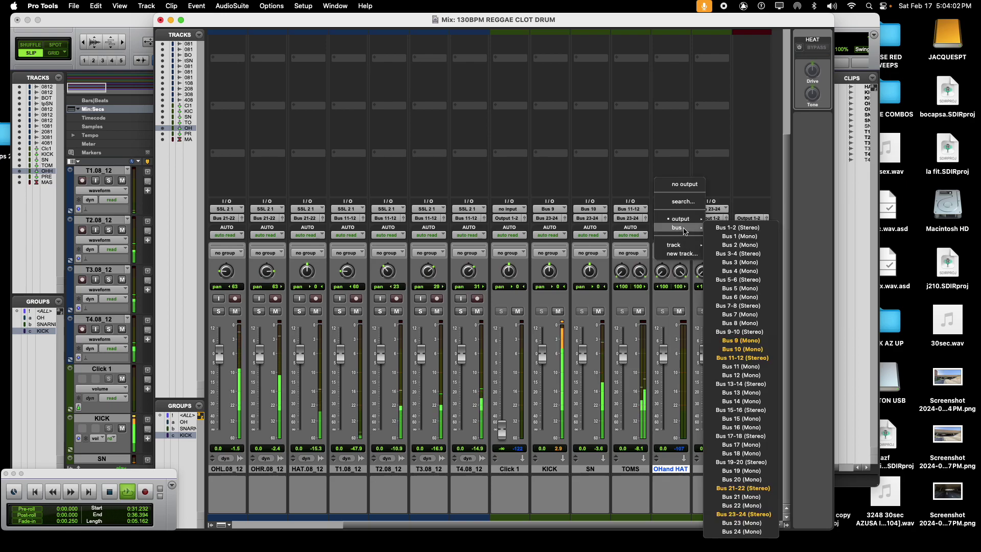
click(743, 514)
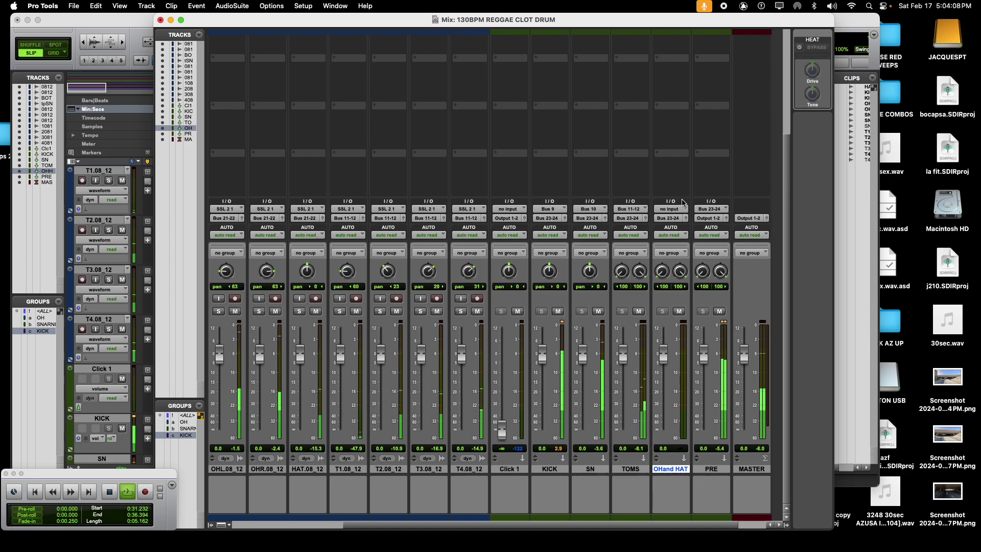
click(669, 209)
mouse_move(682, 221)
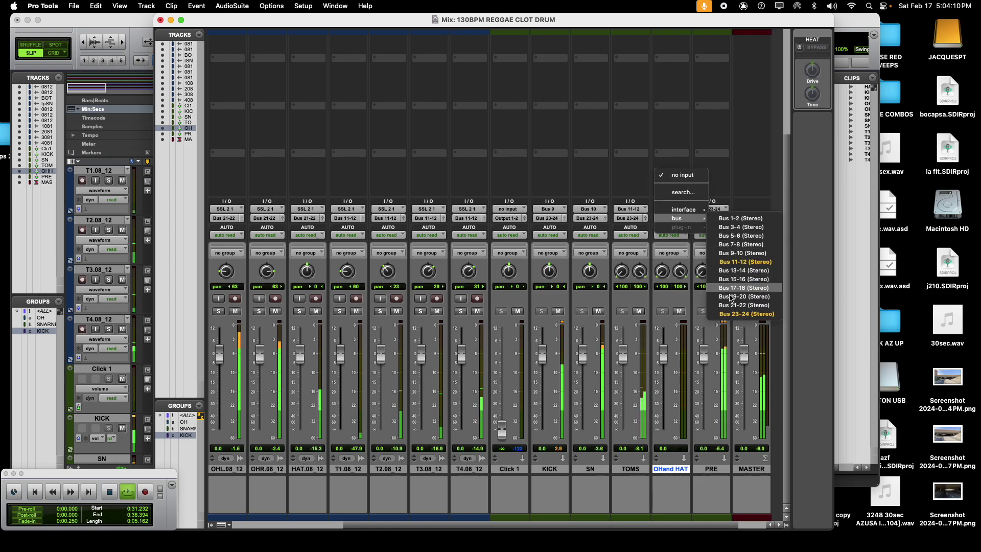
click(744, 305)
Balance the bus faders: KICK at -5.9 dB, SN at -1.4 dB, TOMS at +0.9 dB and OHand HAT at -11.9 dB.
drag(667, 344, 663, 432)
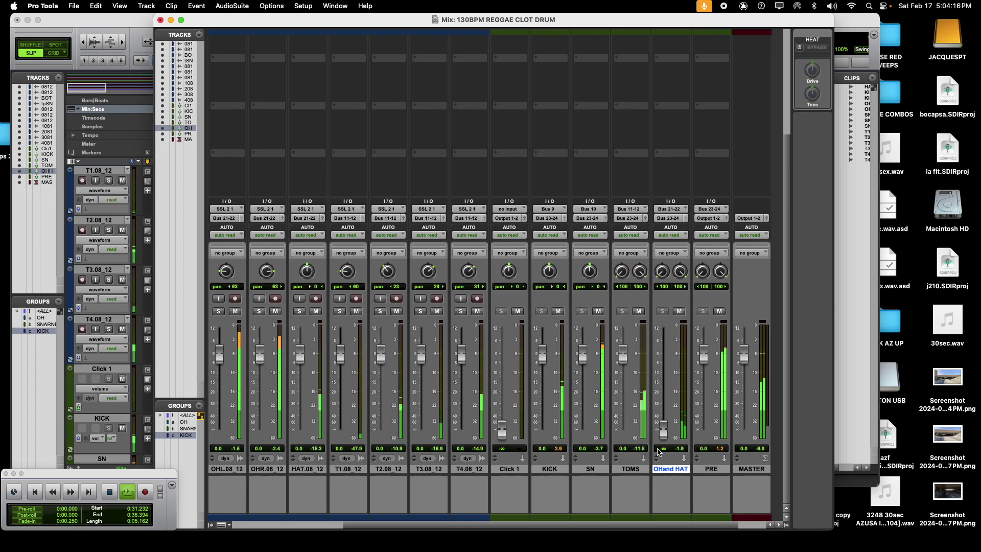
drag(621, 359, 623, 396)
drag(542, 355, 586, 364)
drag(621, 404, 608, 360)
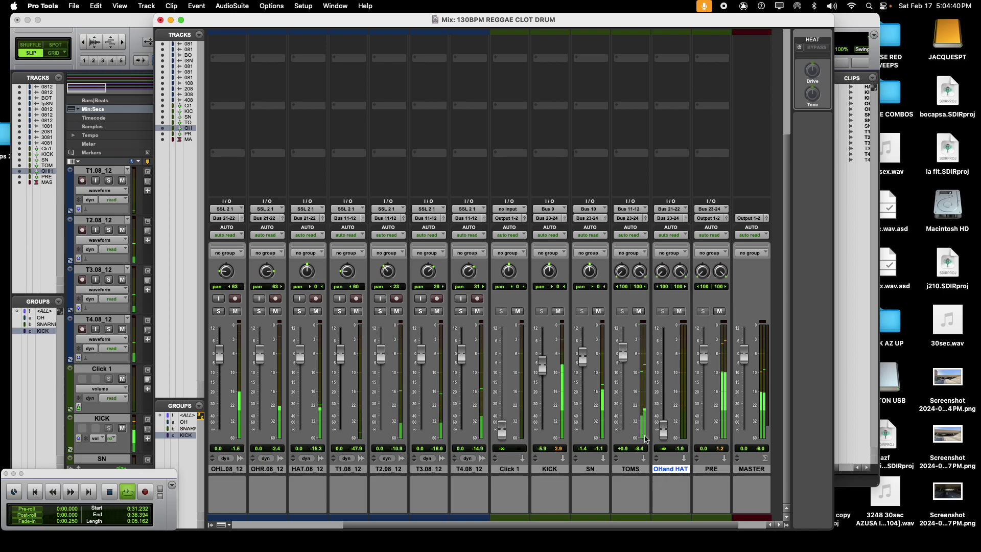
drag(663, 431, 670, 372)
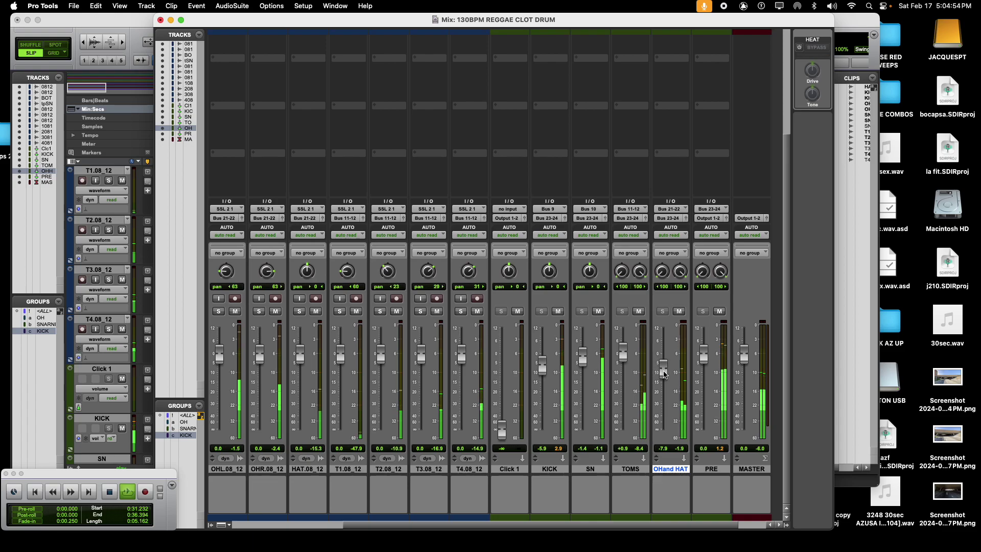
drag(663, 399, 655, 446)
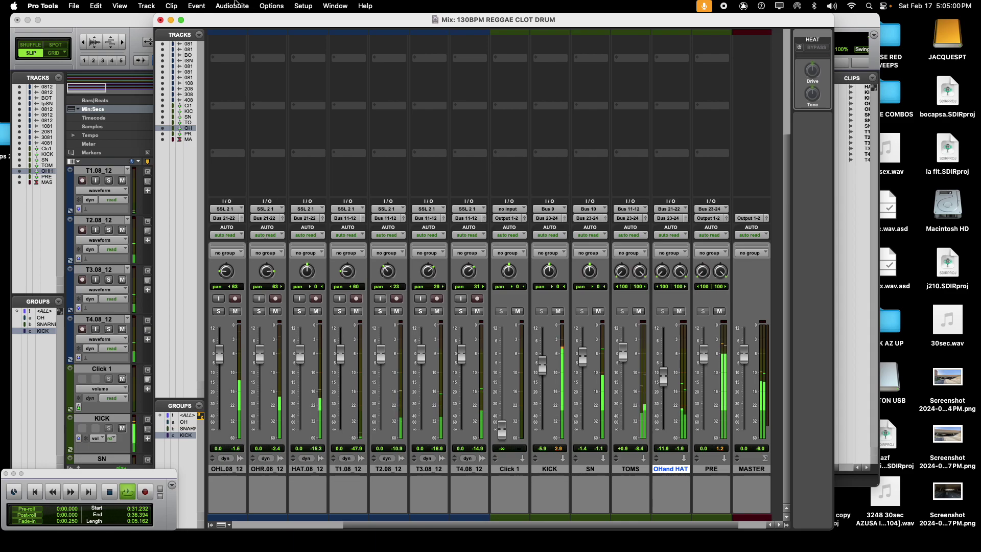
Restart playback from near the song's start at 0:01.365 and return to the Mix window, keeping the Click 1 fader fully down.
drag(487, 19, 372, 240)
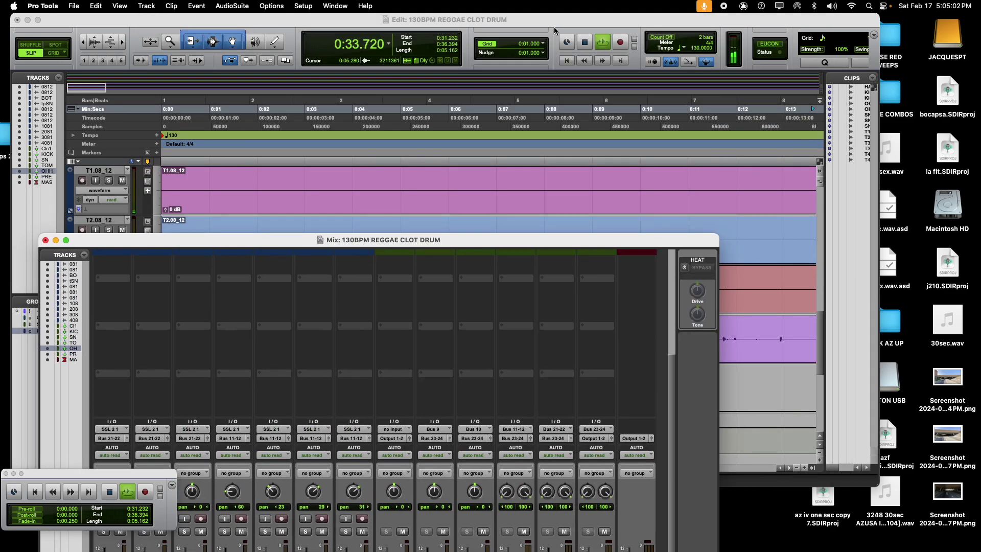
key(super+bracketleft)
key(super+bracketleft)
key(super+bracketleft)
key(super+bracketleft)
key(super+bracketleft)
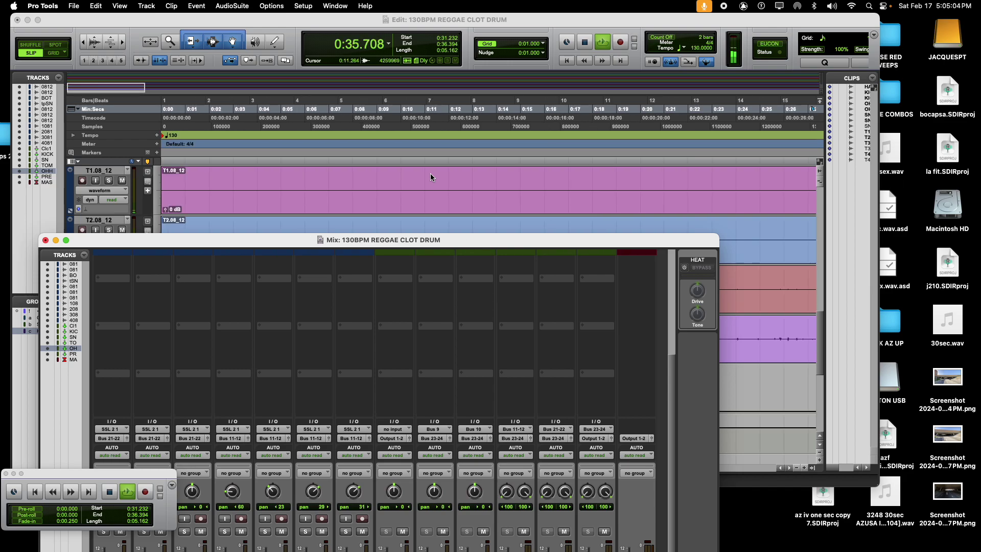
click(166, 109)
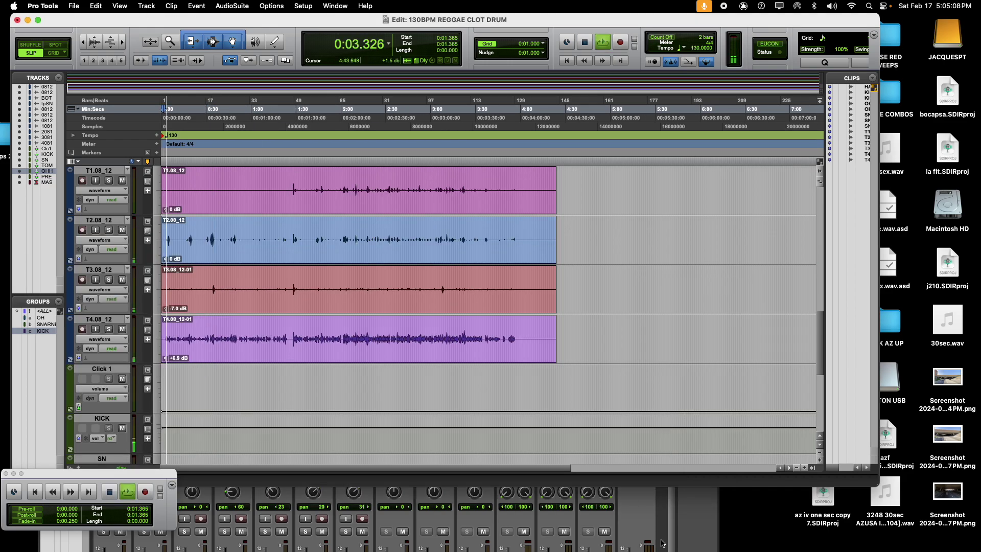
click(696, 517)
drag(603, 242, 693, 23)
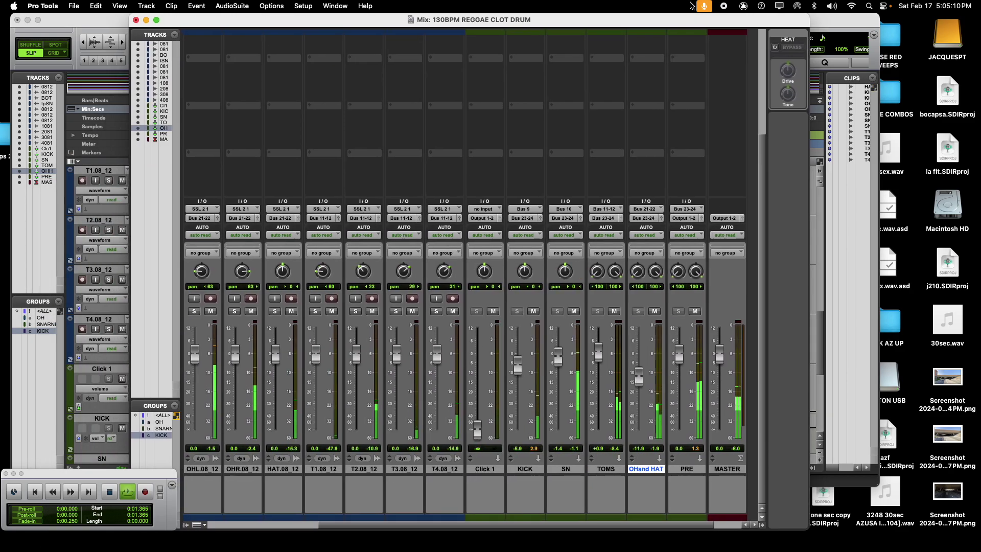
mouse_move(478, 428)
mouse_down()
mouse_move(487, 356)
mouse_move(477, 439)
mouse_up()
mouse_move(316, 549)
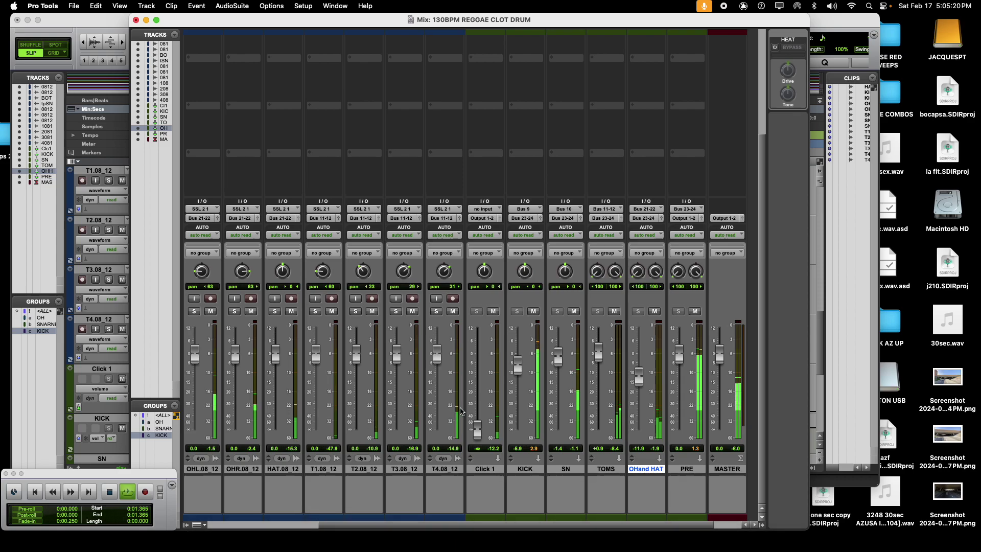
Create a stereo aux input track named rvb1.
key(super+shift+n)
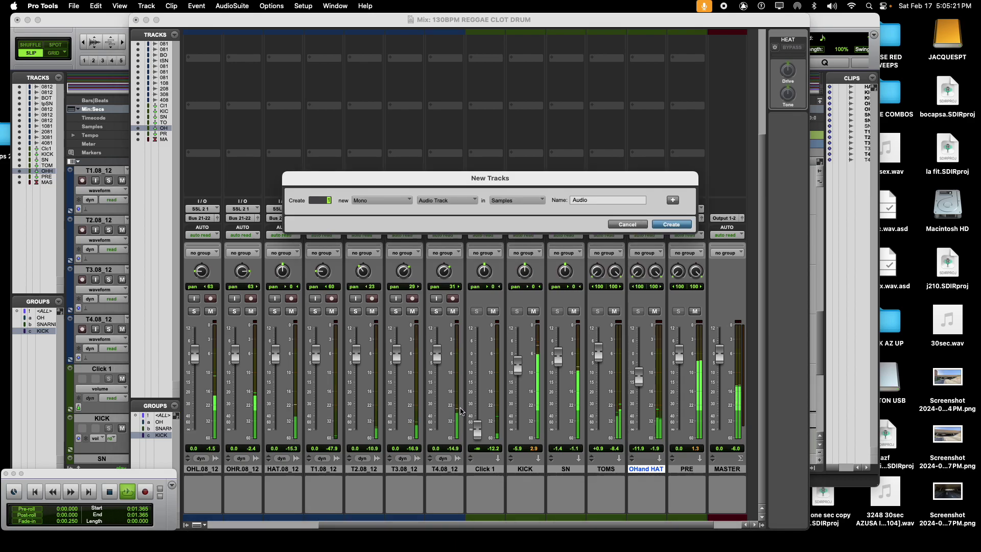
click(365, 200)
click(368, 212)
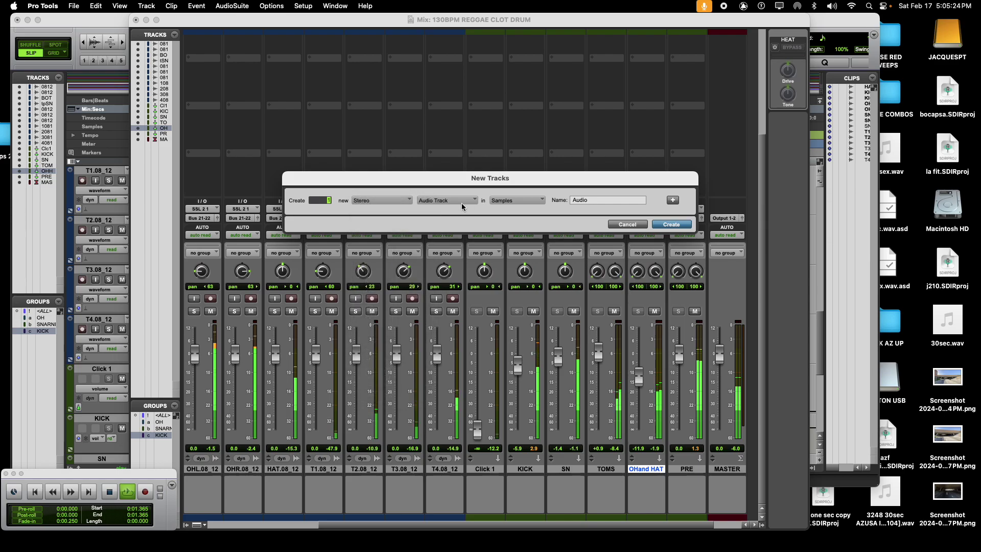
click(463, 200)
click(444, 210)
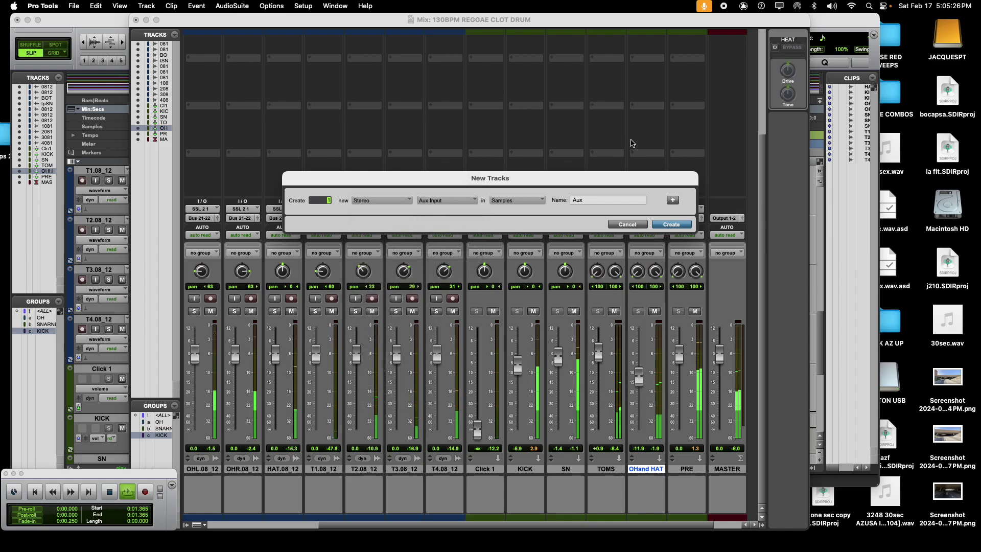
key(Tab)
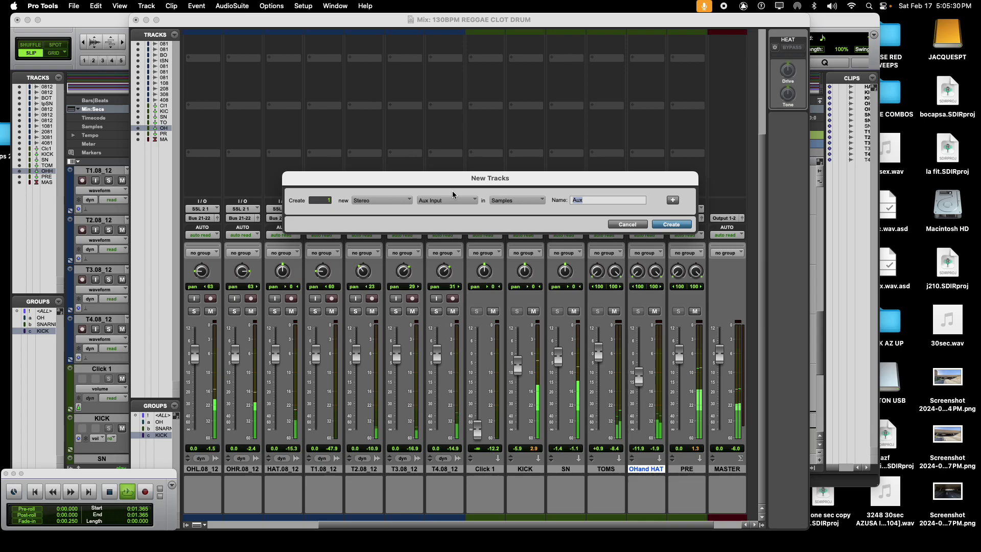
text(rvb1)
key(Return)
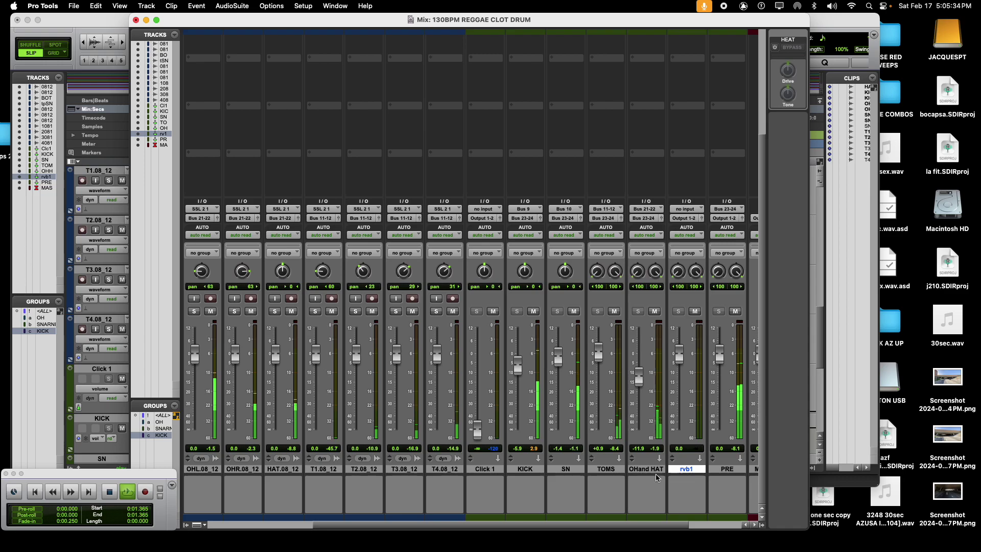
Route the rvb1 track's output to Bus 23-24 (Stereo) and leave the track selected.
drag(625, 525, 680, 524)
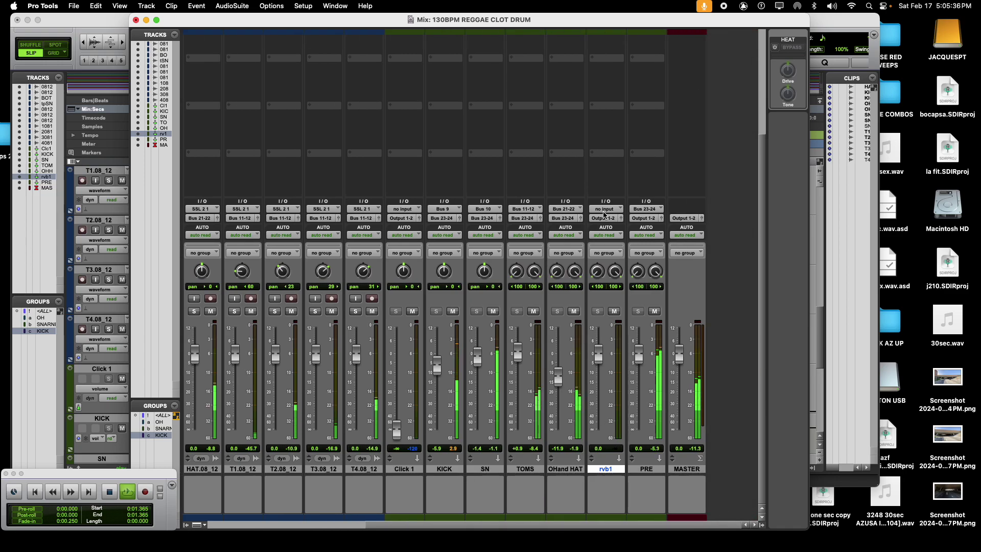
click(605, 219)
mouse_move(611, 228)
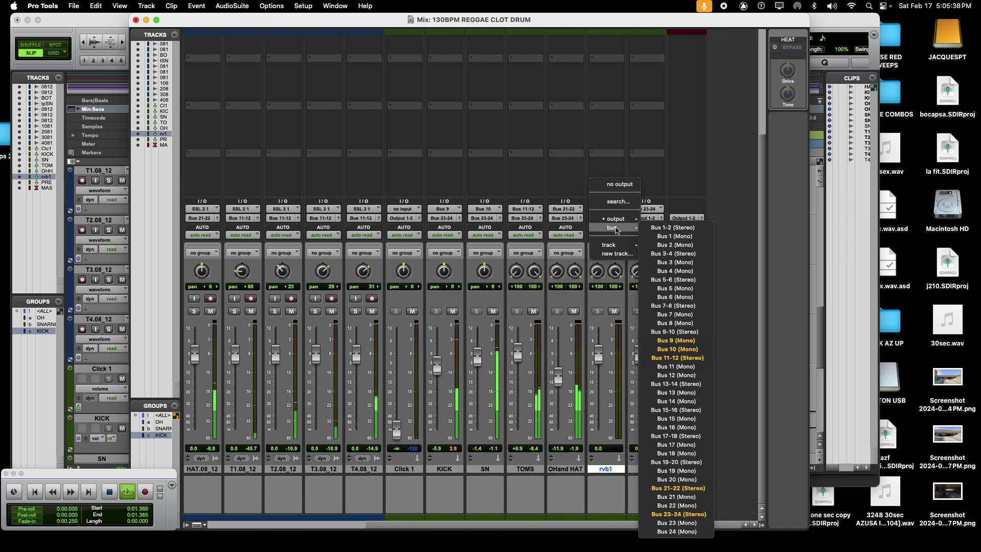
click(678, 514)
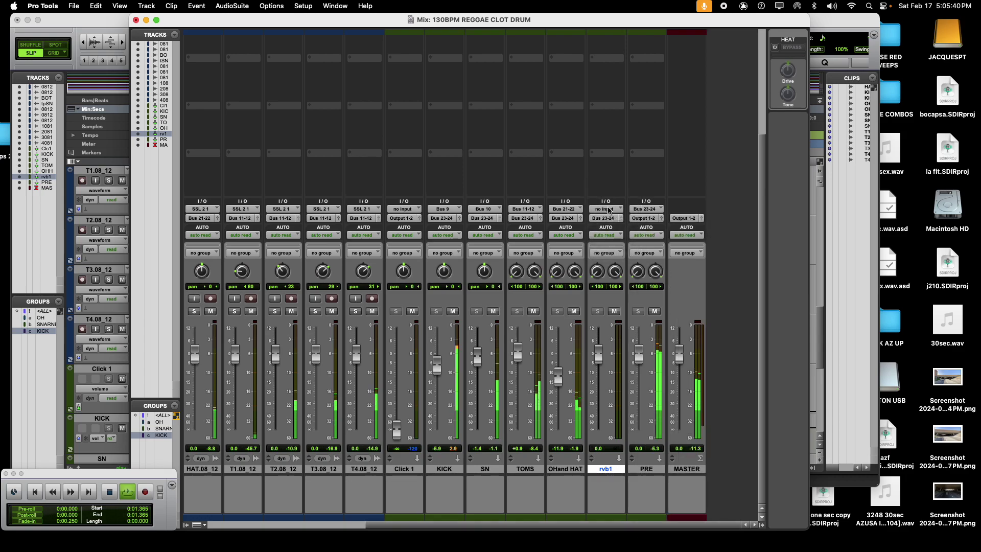
click(642, 474)
click(611, 471)
Insert the multichannel reverb plug-in kHs Convolver (stereo) in the first insert slot of rvb1.
scroll(610, 409, up, 5)
click(607, 46)
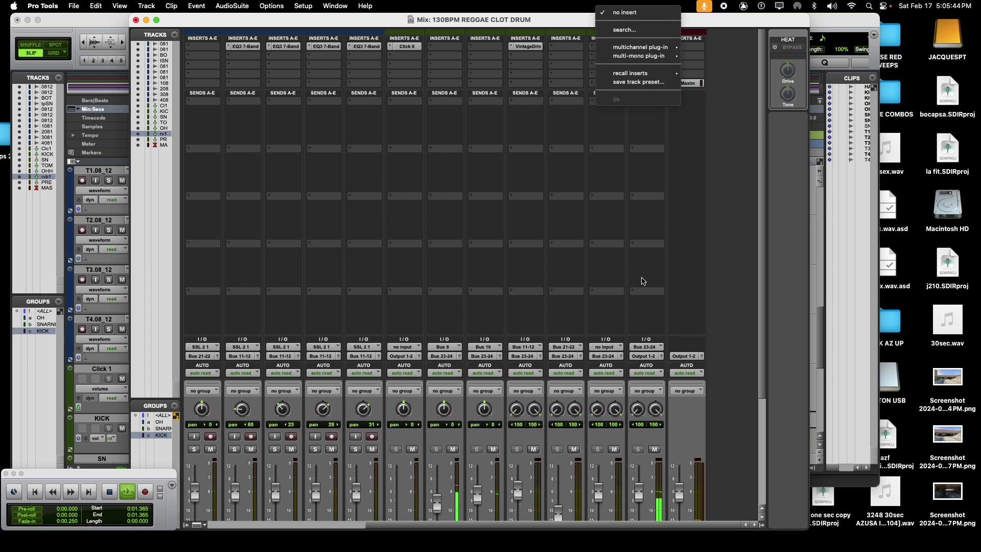
mouse_move(642, 47)
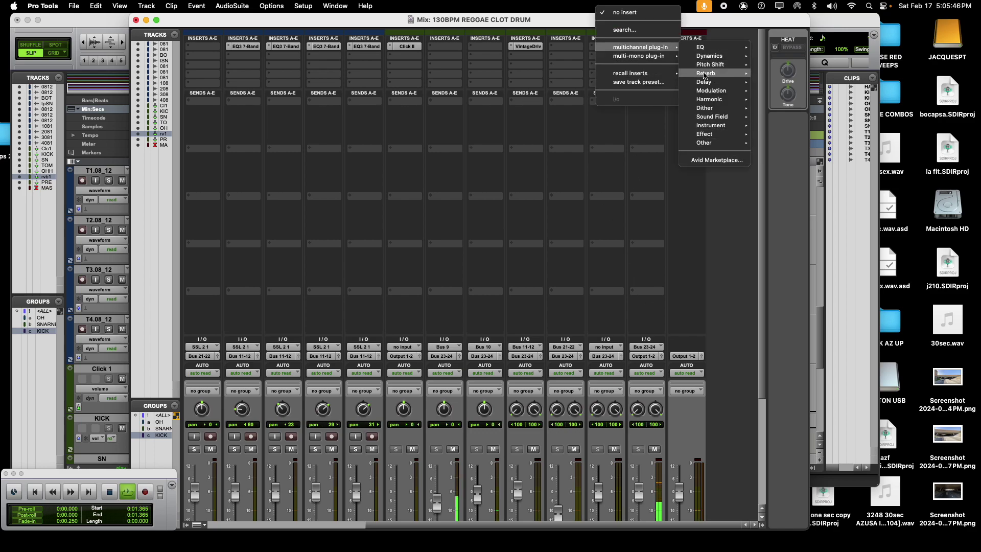
mouse_move(722, 72)
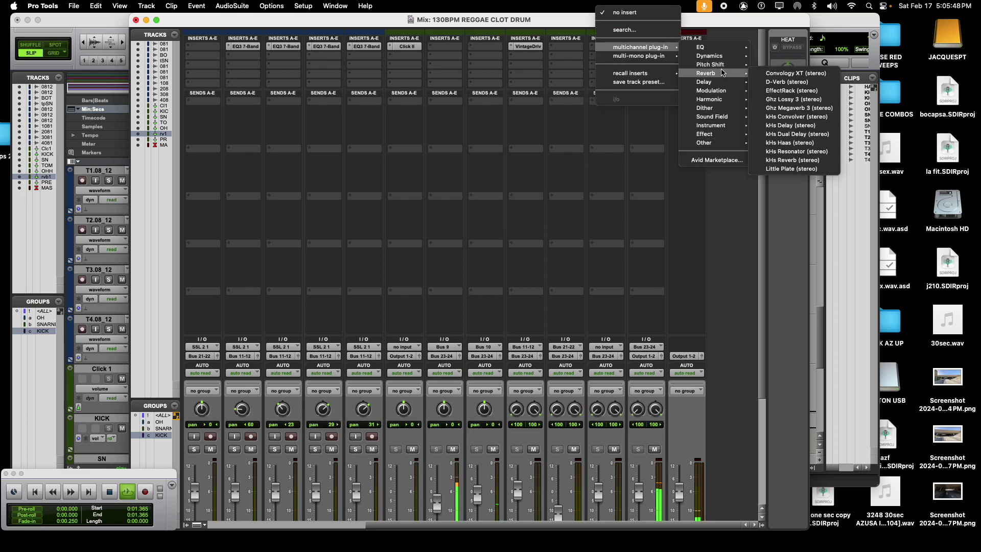
click(772, 117)
Load the LA FITNESS GARAGE impulse response from its folder into the convolver and move the plug-in window clear of the faders.
click(493, 148)
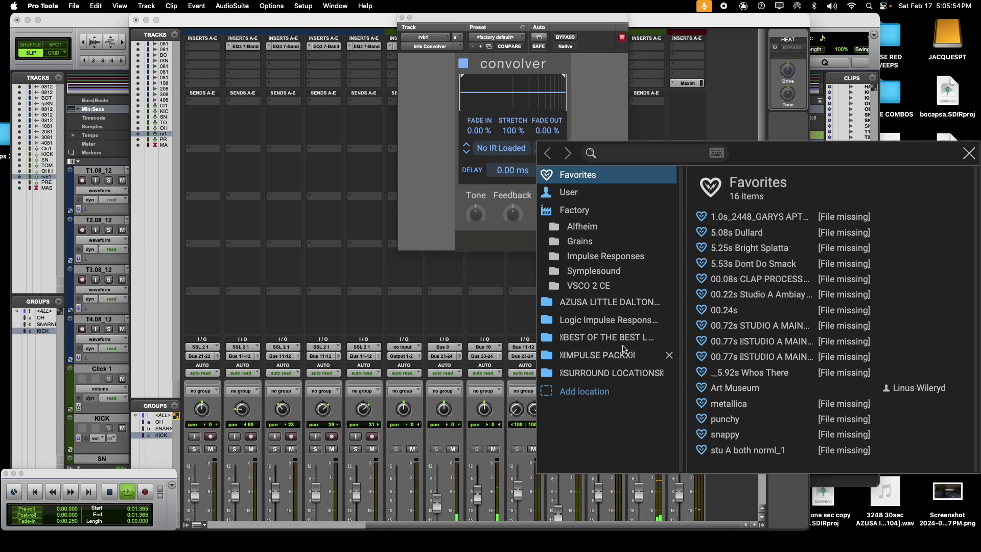
click(608, 338)
scroll(769, 388, down, 10)
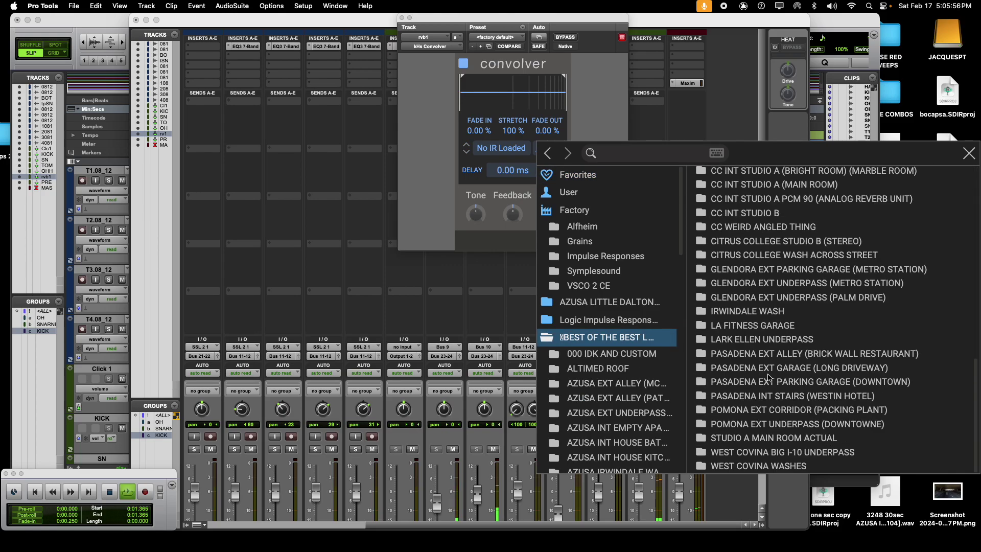
double_click(765, 326)
click(765, 276)
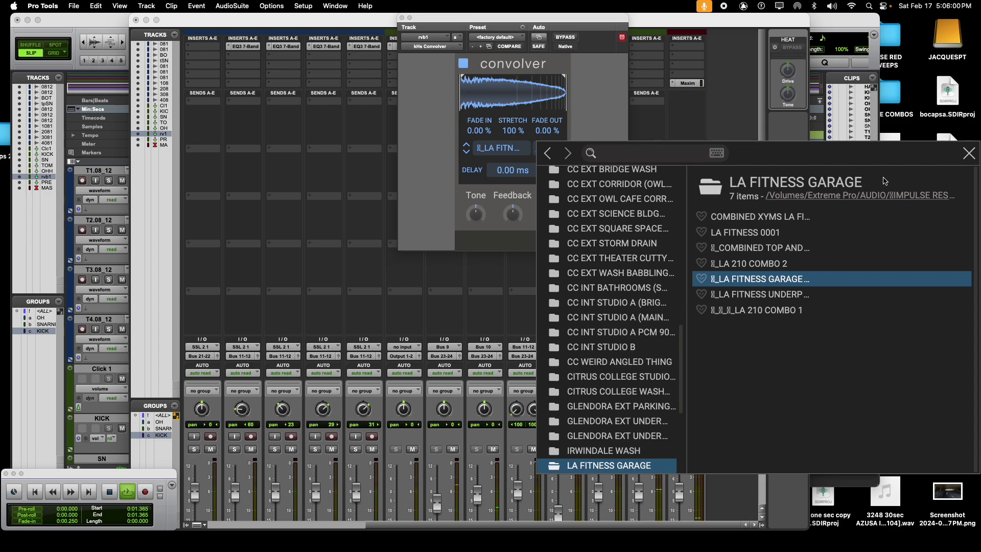
click(969, 153)
drag(548, 131, 547, 51)
drag(432, 22, 632, 22)
drag(613, 524, 443, 529)
scroll(258, 258, right, 5)
scroll(258, 258, down, 5)
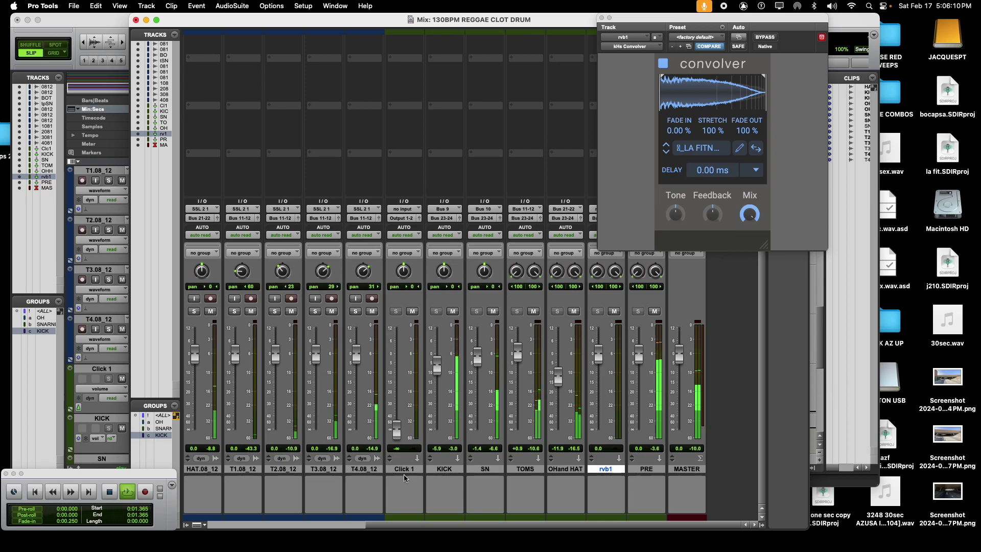
Add a pre-fader send from the BOTsn track to Bus 15-16 (Stereo) and set its level to 0.0 dB.
click(270, 525)
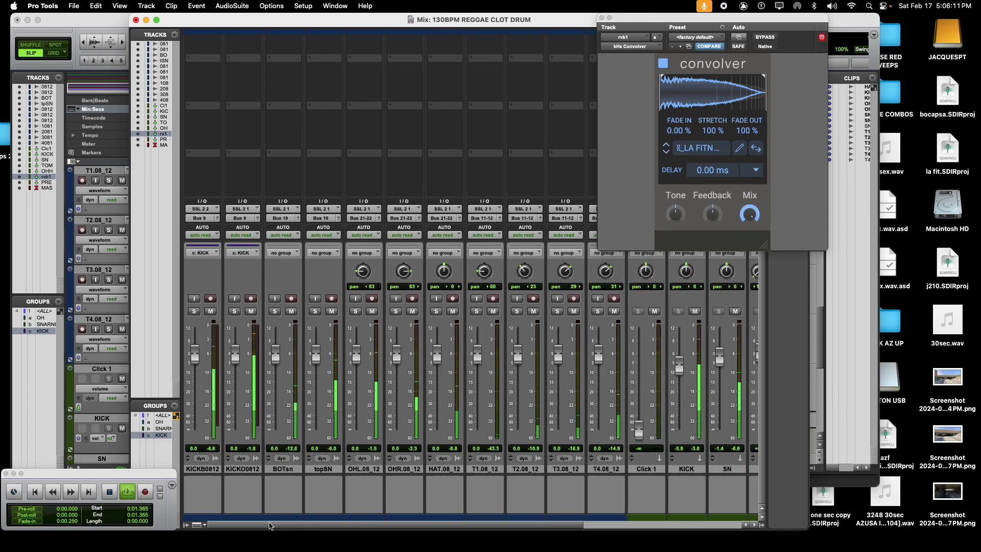
click(282, 469)
scroll(349, 167, up, 5)
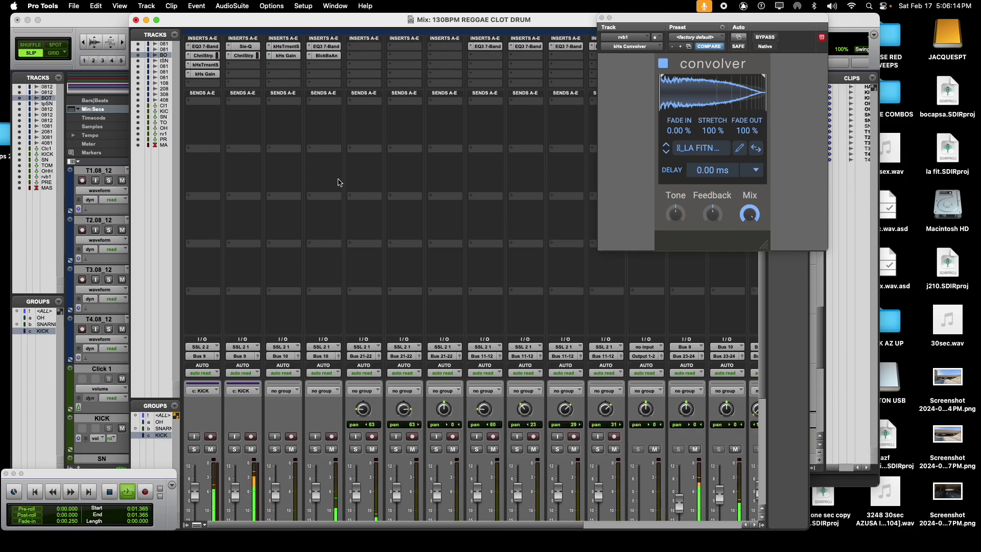
click(281, 101)
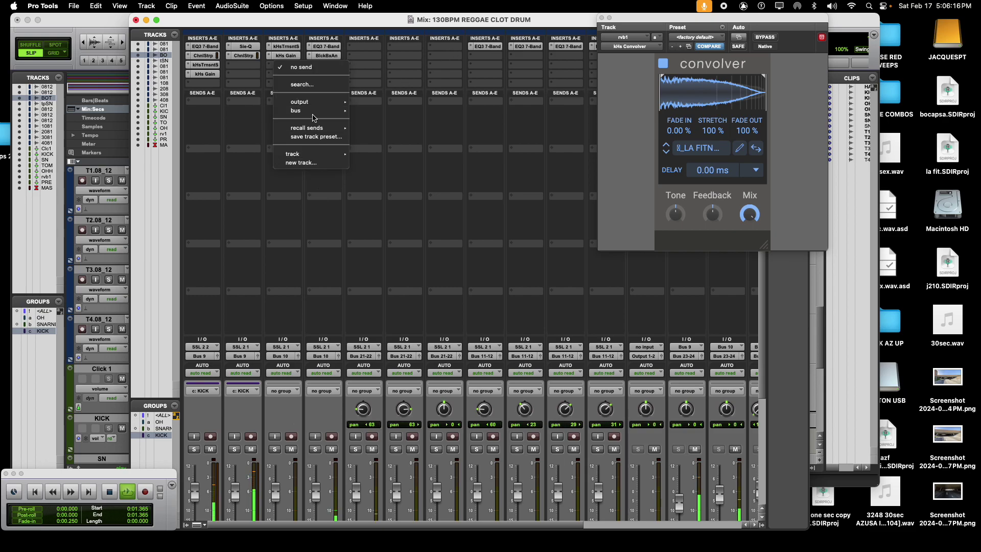
mouse_move(312, 111)
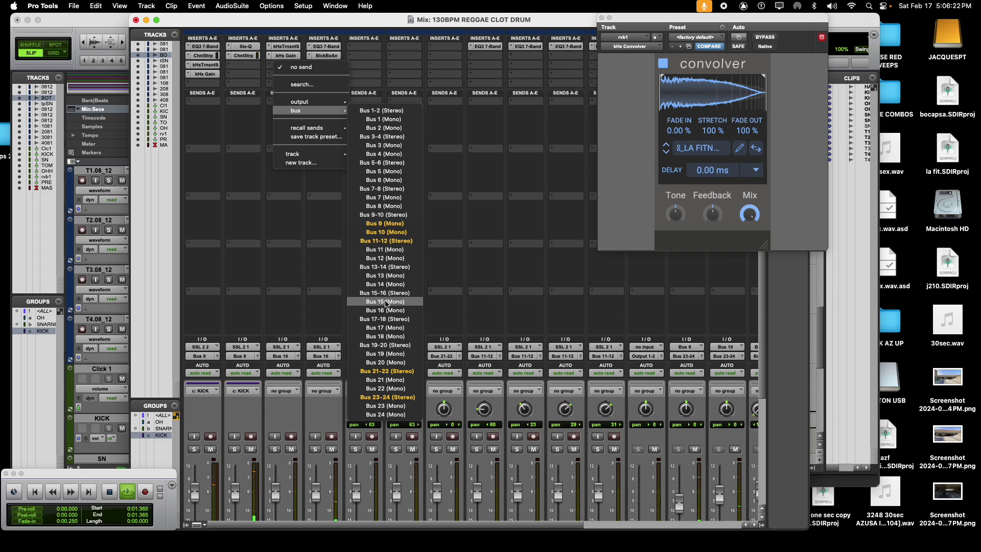
click(359, 417)
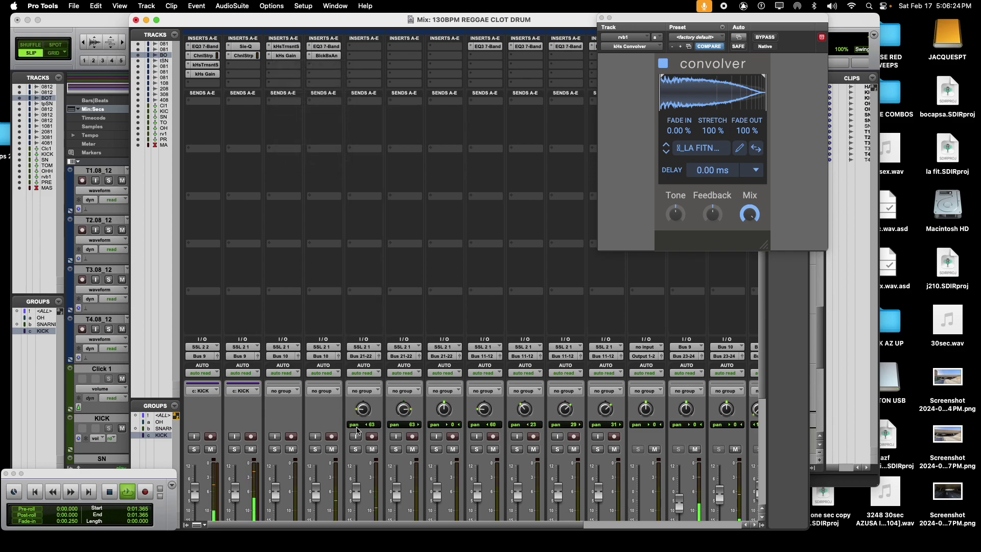
scroll(195, 466, right, 5)
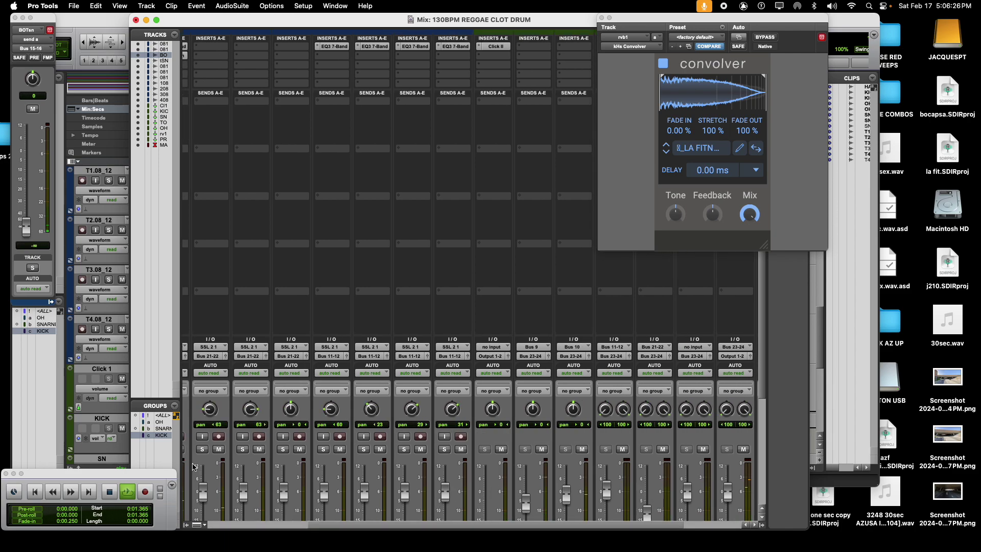
scroll(195, 466, left, 5)
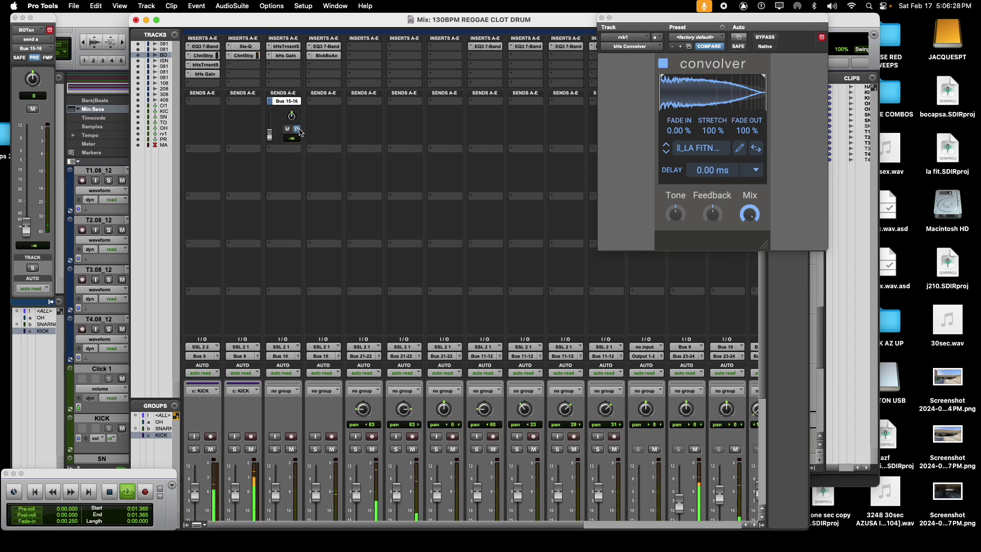
alt+click(269, 135)
Set the input of the rvb1 aux track to Bus 15-16 (Stereo).
drag(437, 524, 760, 519)
scroll(615, 367, down, 5)
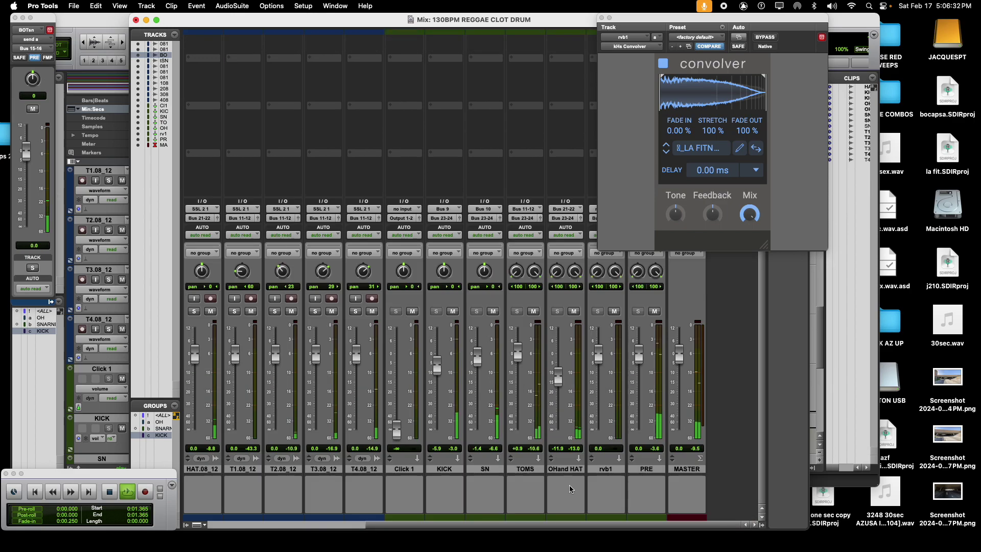
click(607, 469)
scroll(575, 463, up, 5)
click(606, 347)
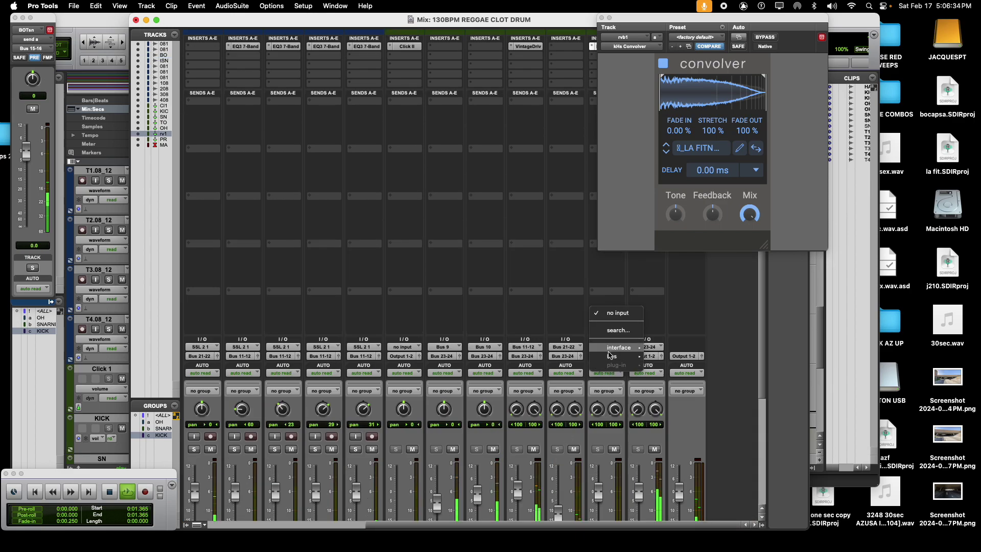
mouse_move(614, 356)
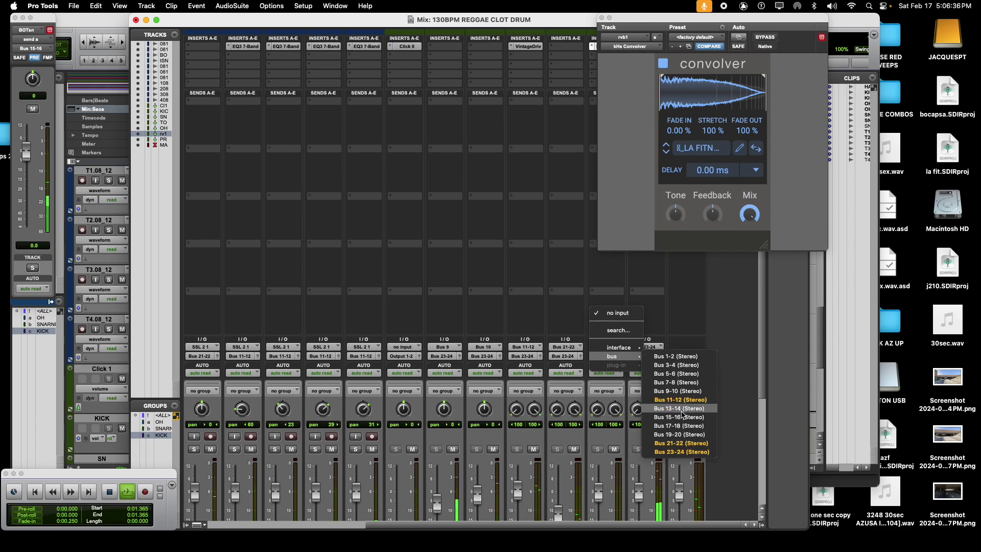
click(679, 417)
scroll(588, 451, down, 5)
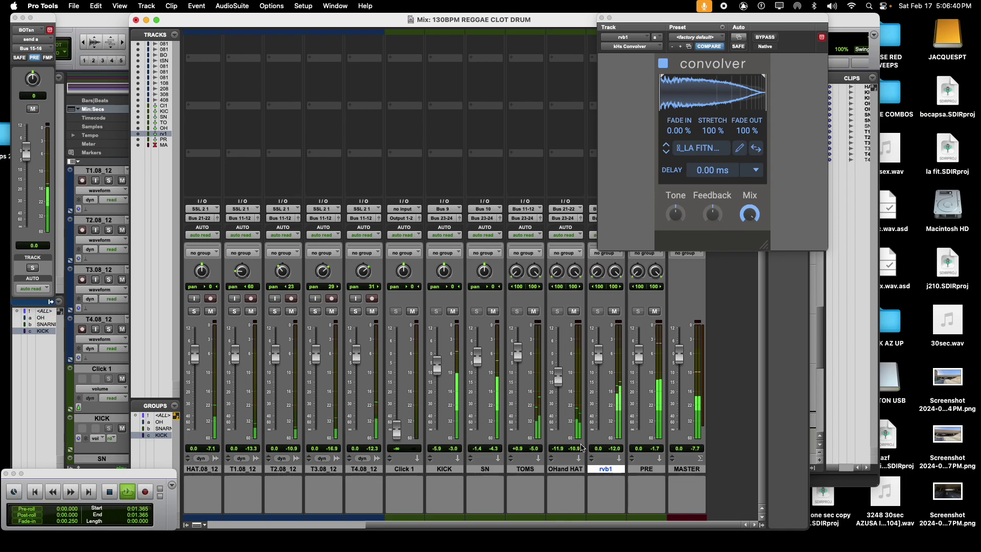
scroll(597, 372, up, 5)
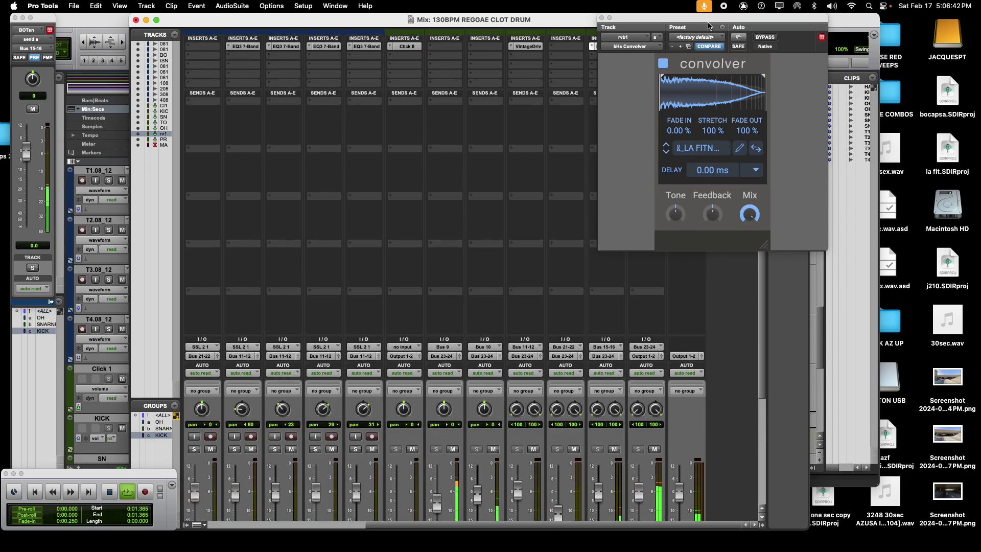
Move the convolver window clear of the rvb1 channel strip and close it.
drag(709, 18, 300, 3)
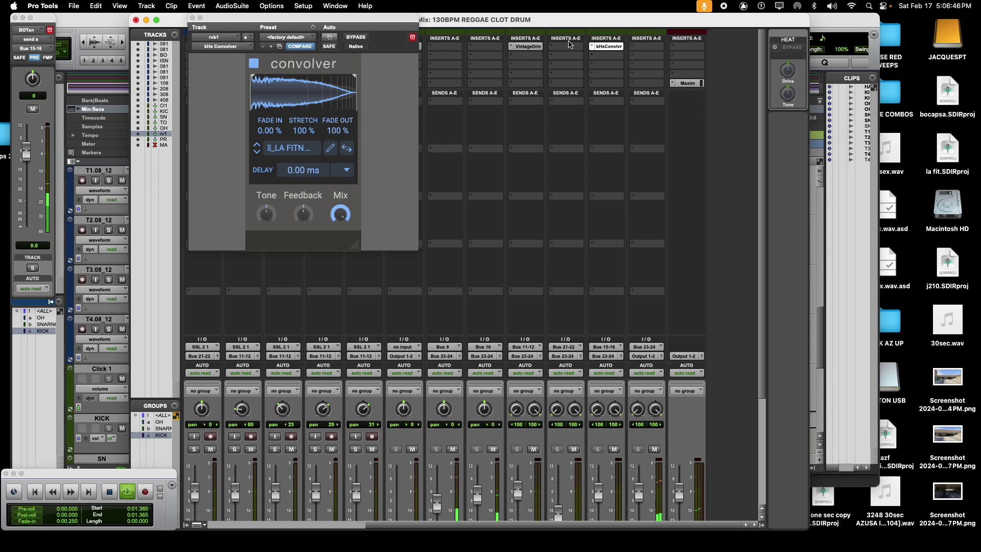
click(603, 60)
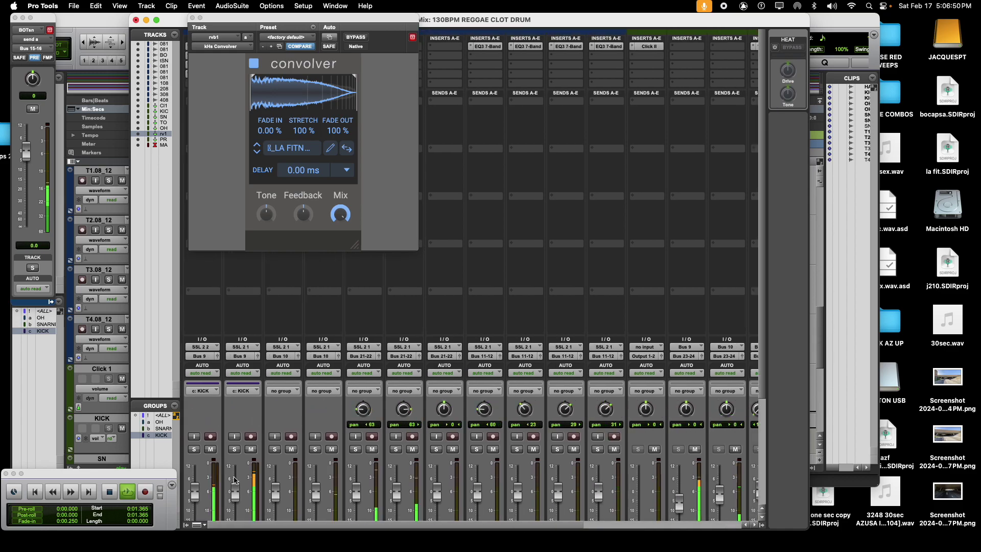
click(192, 18)
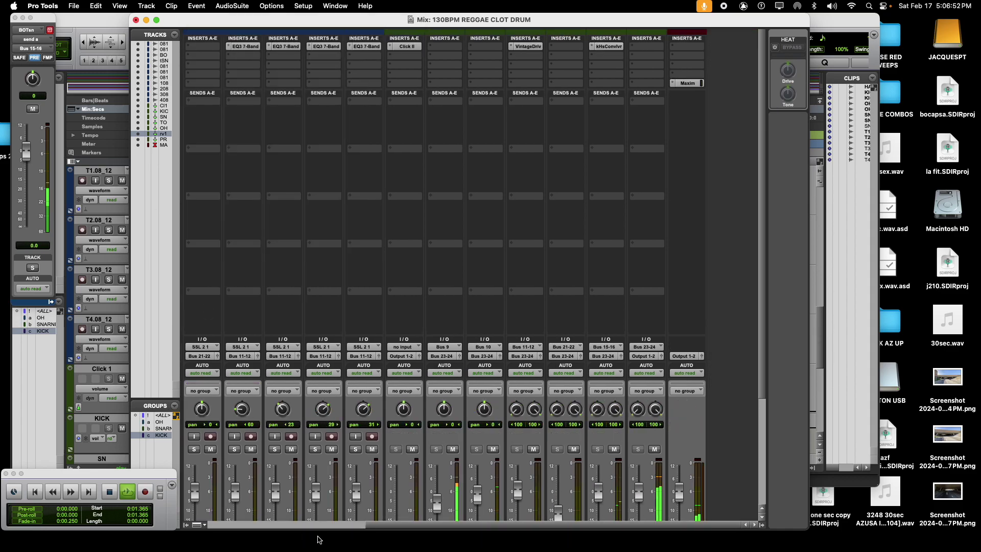
scroll(327, 535, left, 6)
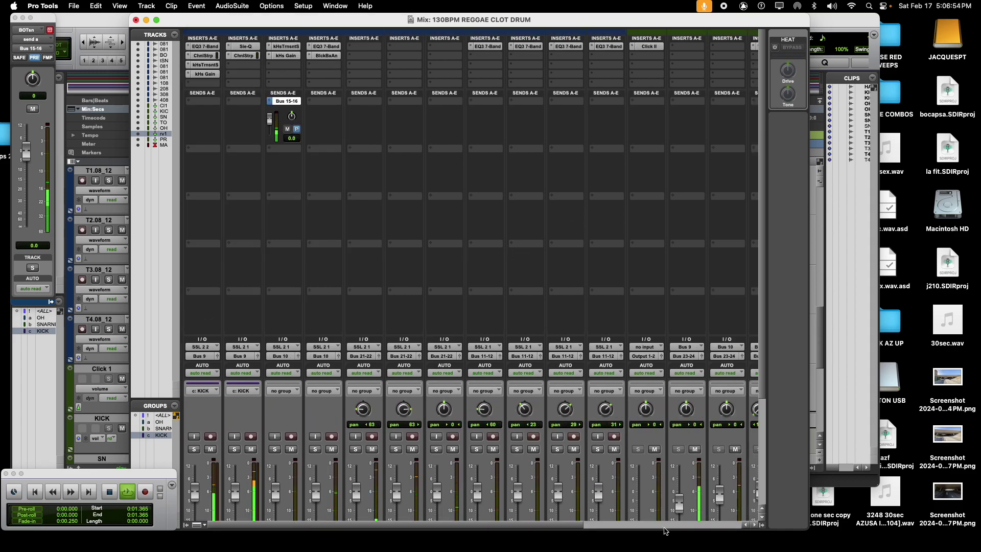
scroll(576, 471, right, 6)
Set the pre-delay of the rvb1 convolver to 13.9 ms and stop playback.
click(608, 47)
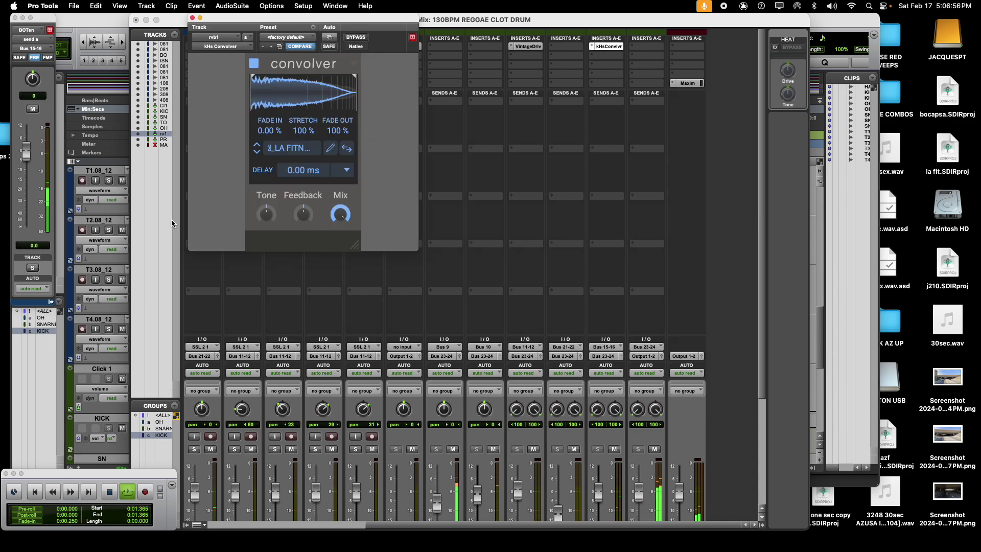
drag(299, 168, 299, 83)
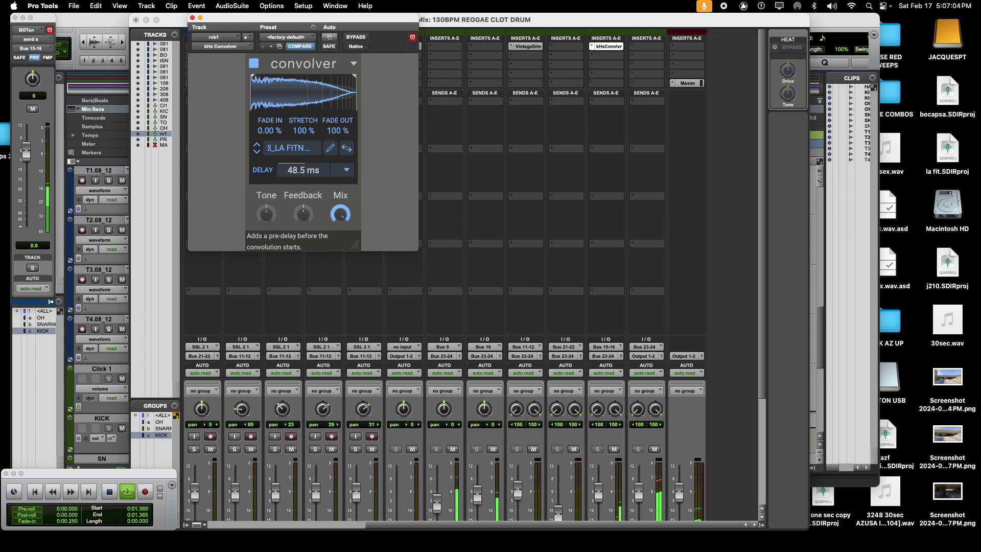
drag(299, 170, 298, 174)
key(space)
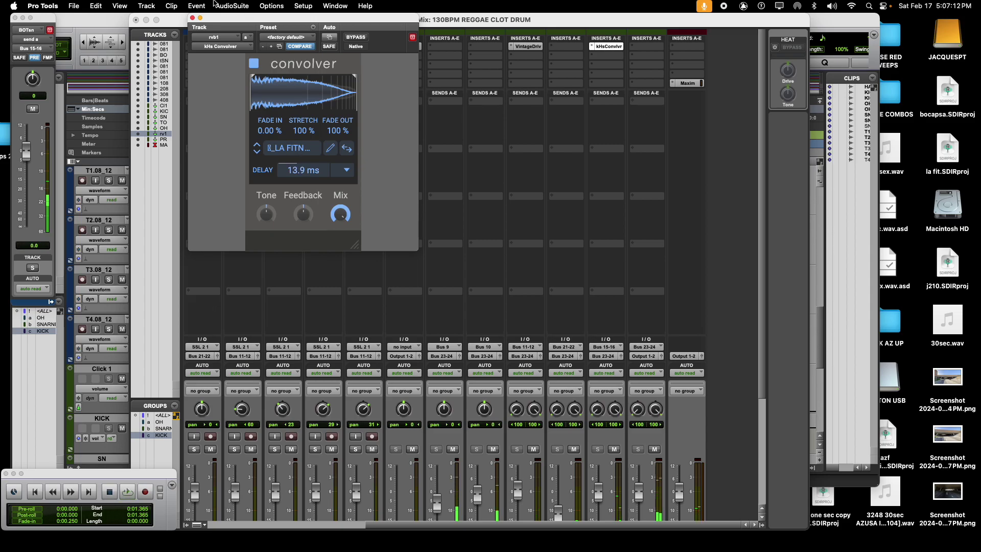
click(192, 18)
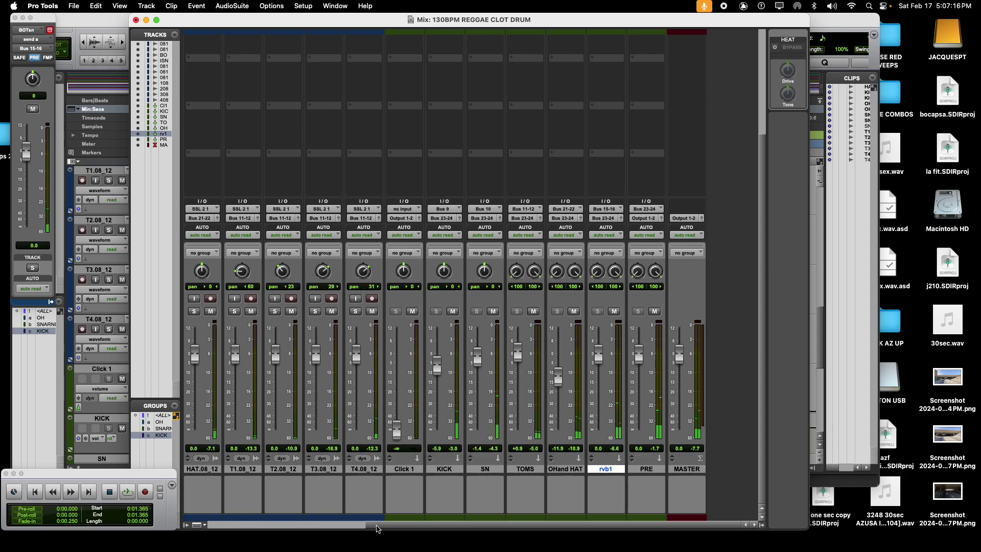
Lower the BOTsn send to Bus 15-16 to about -18.9 dB and resume playback.
drag(377, 527, 166, 521)
scroll(280, 448, up, 5)
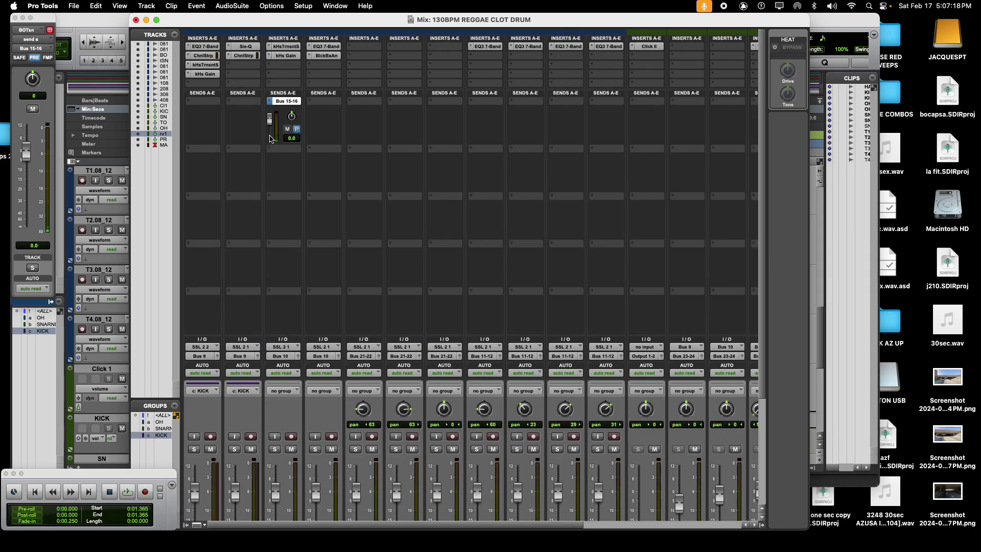
drag(267, 123, 269, 209)
key(space)
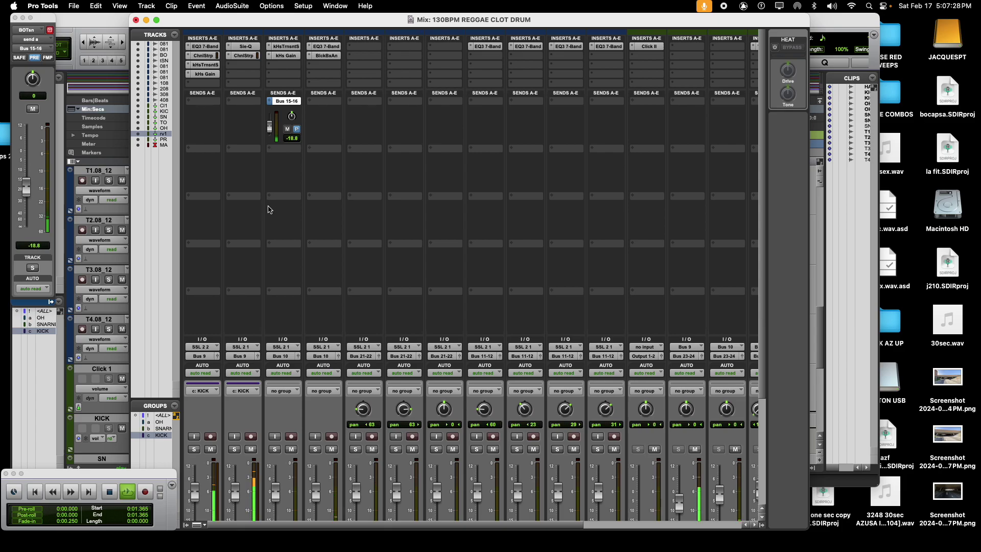
scroll(293, 336, down, 5)
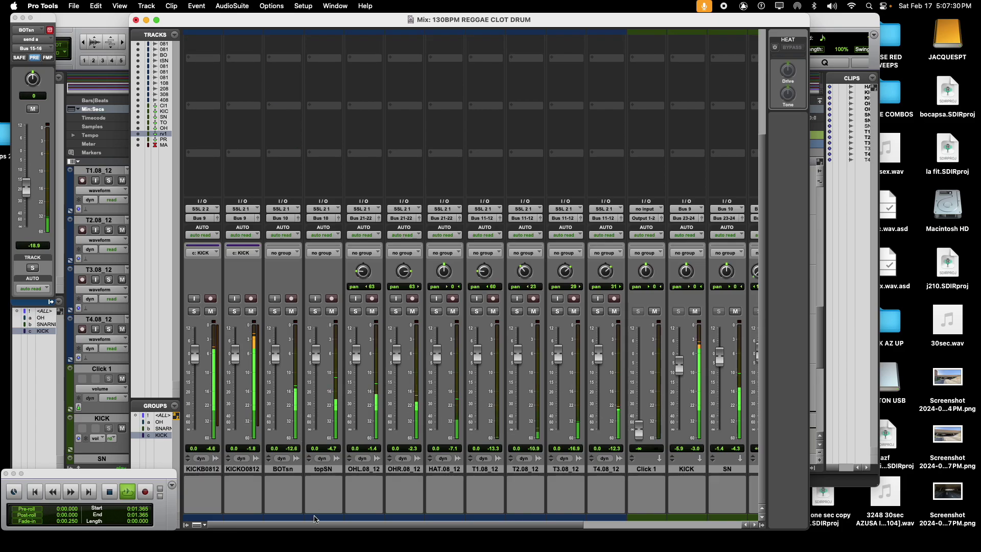
Create a stereo audio track named spring after rvb1 and leave it selected.
scroll(462, 186, right, 8)
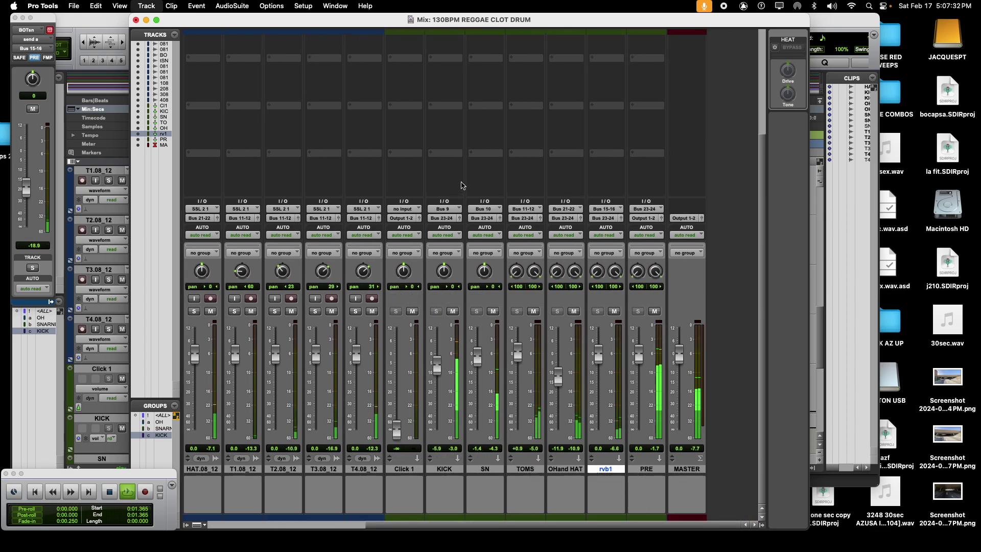
key(super+shift+n)
click(364, 201)
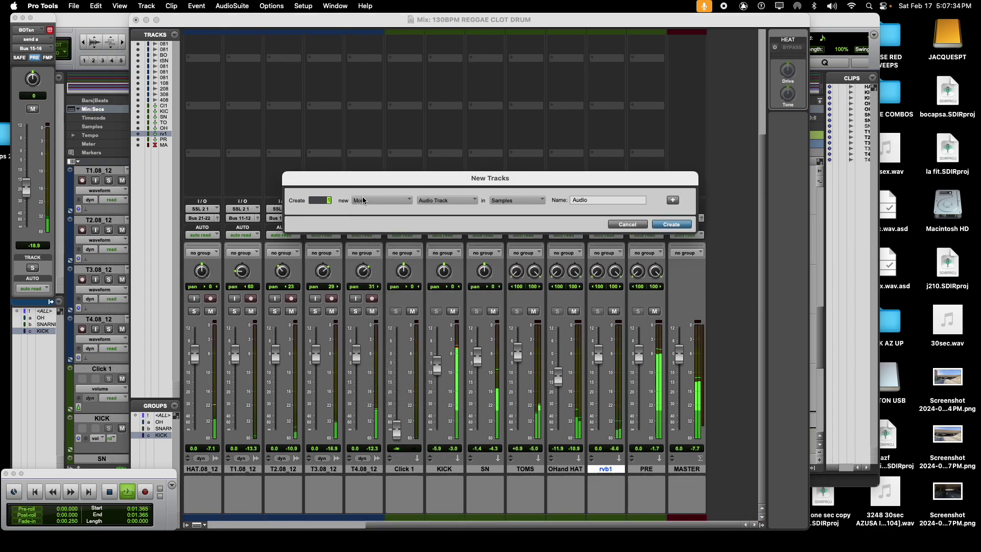
click(365, 200)
click(368, 212)
key(Tab)
text(sp)
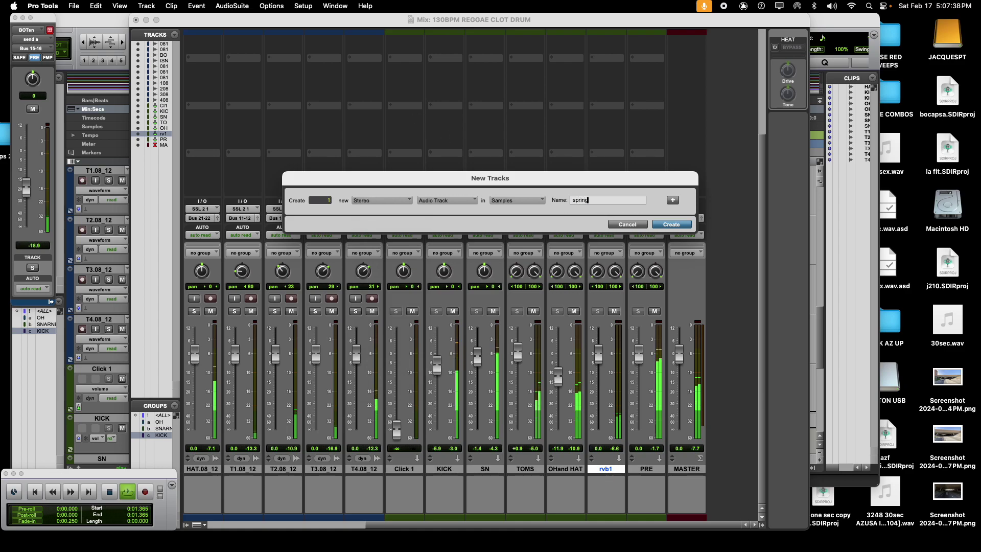
key(Return)
click(677, 468)
click(645, 469)
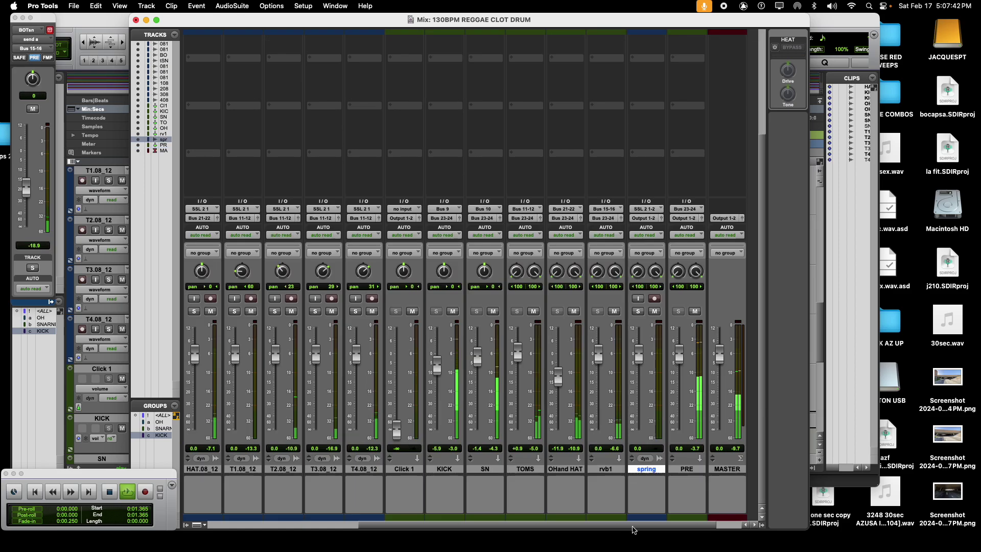
Create a stereo aux input track named spr after the spring track.
key(super+shift+n)
click(394, 199)
click(389, 209)
click(444, 200)
click(452, 209)
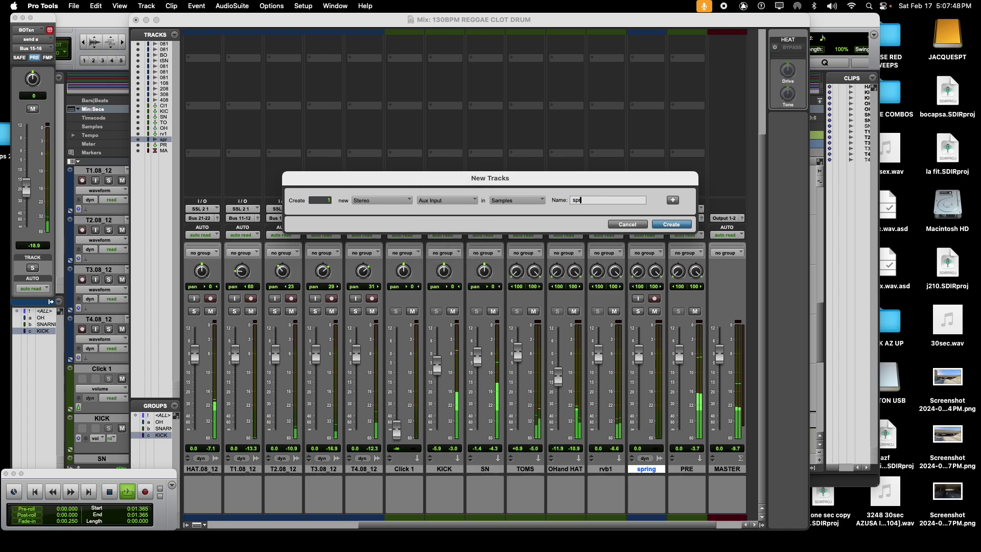
key(Return)
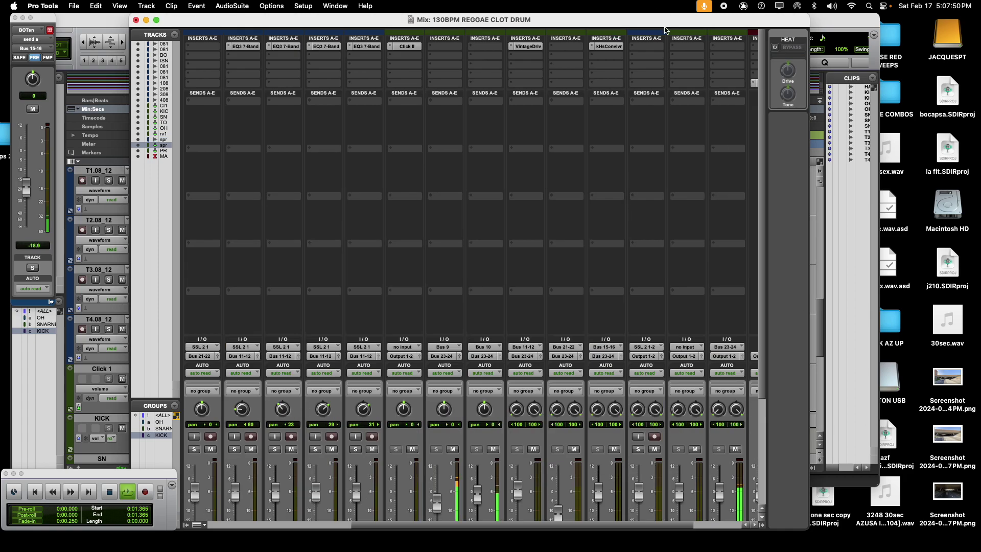
Insert the multichannel reverb plug-in kHs Convolver (stereo) in the first insert slot of the spr track.
click(685, 50)
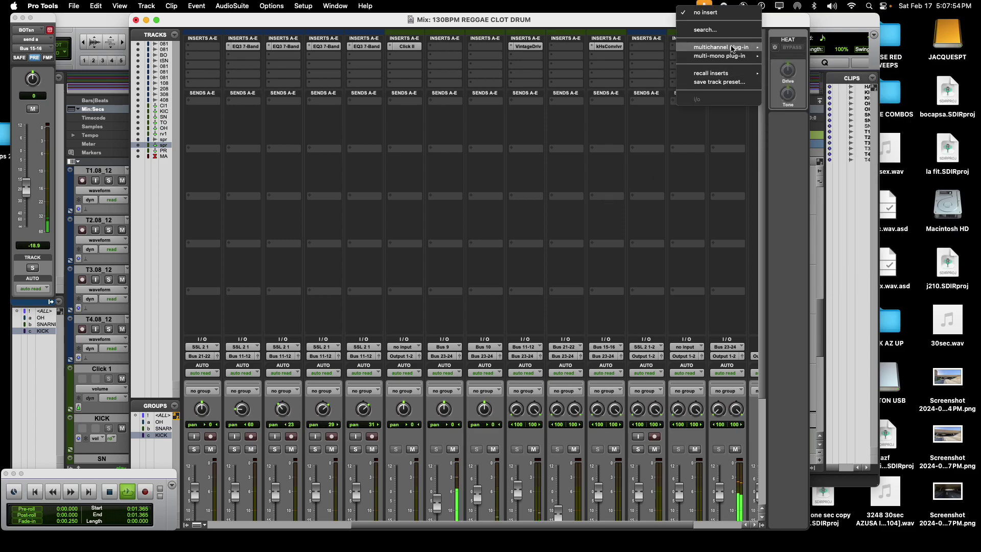
mouse_move(736, 47)
mouse_move(789, 73)
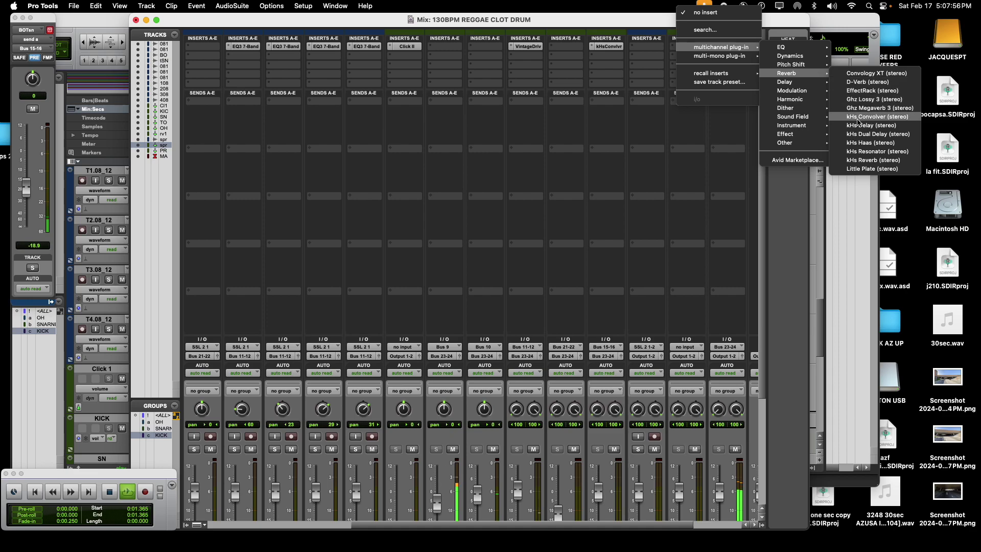
click(859, 117)
Open the Convolver's impulse response browser on the spr track, search it for "spring", and clear the search.
click(299, 150)
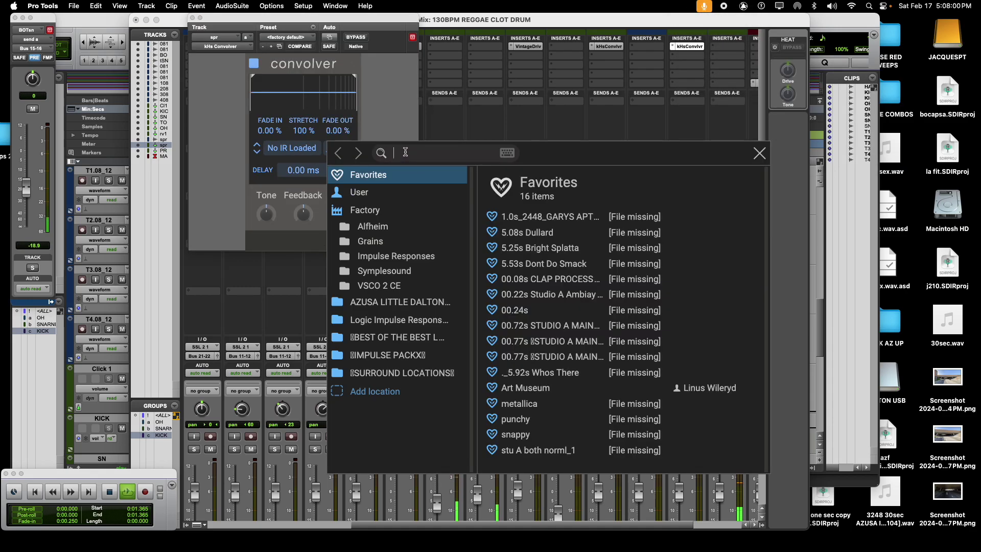
text(spring)
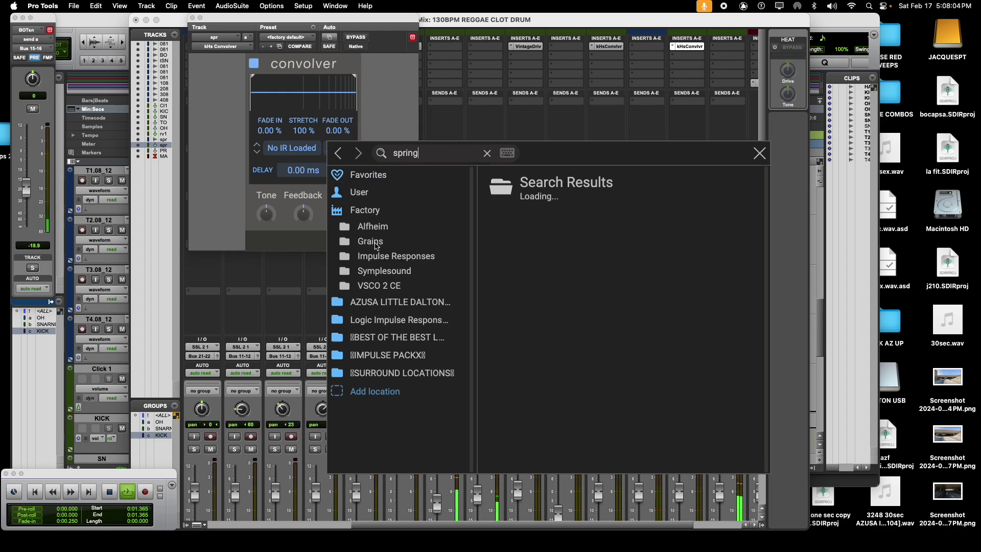
click(486, 153)
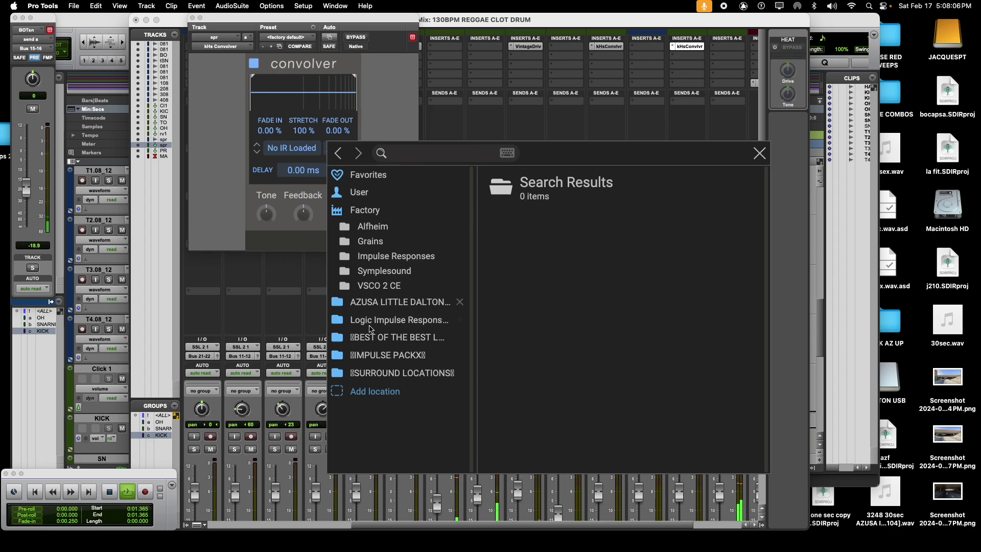
Load the 04.0s Guitar Spring Bright impulse from the Logic impulse library's Spring Reverbs folder and close the plug-in window.
click(372, 373)
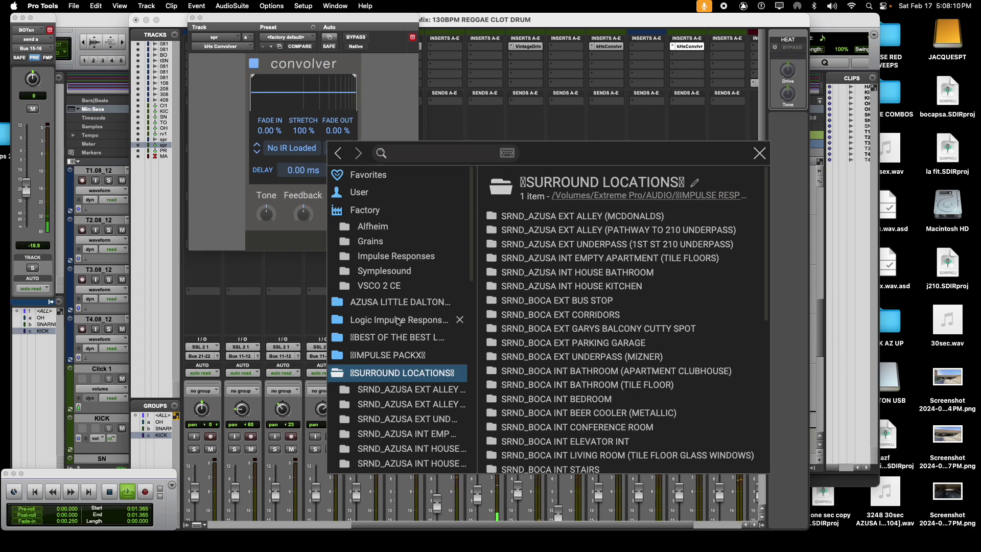
click(398, 320)
double_click(514, 303)
scroll(541, 347, down, 5)
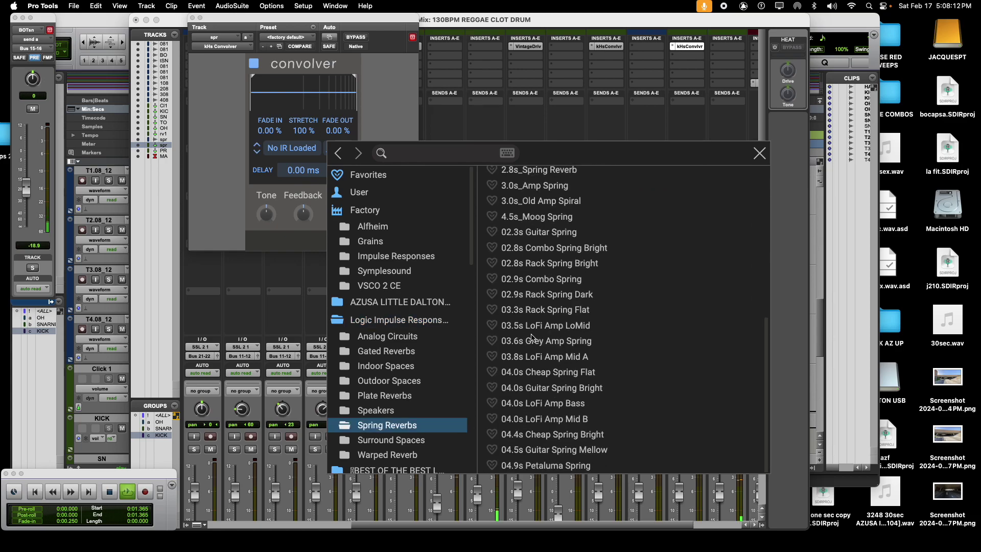
click(551, 390)
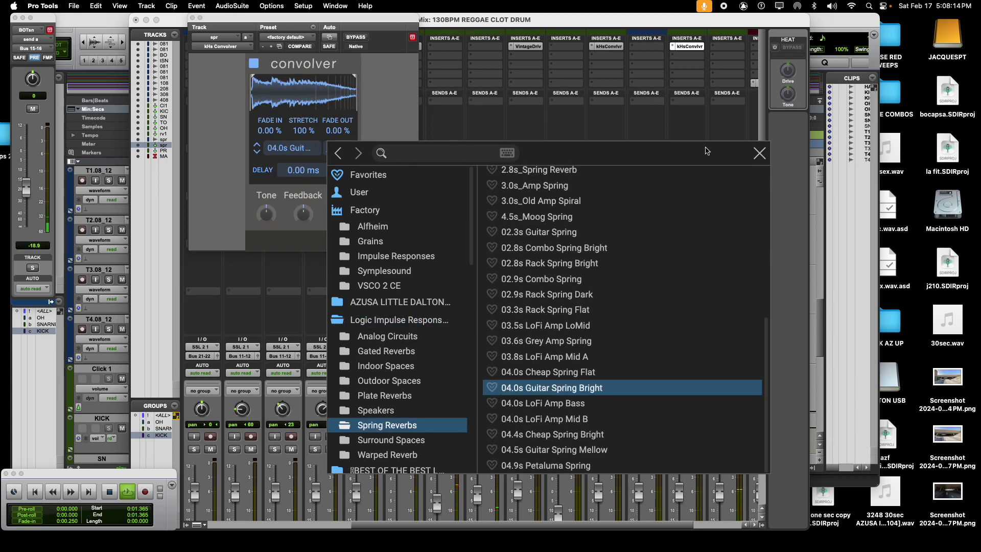
click(757, 155)
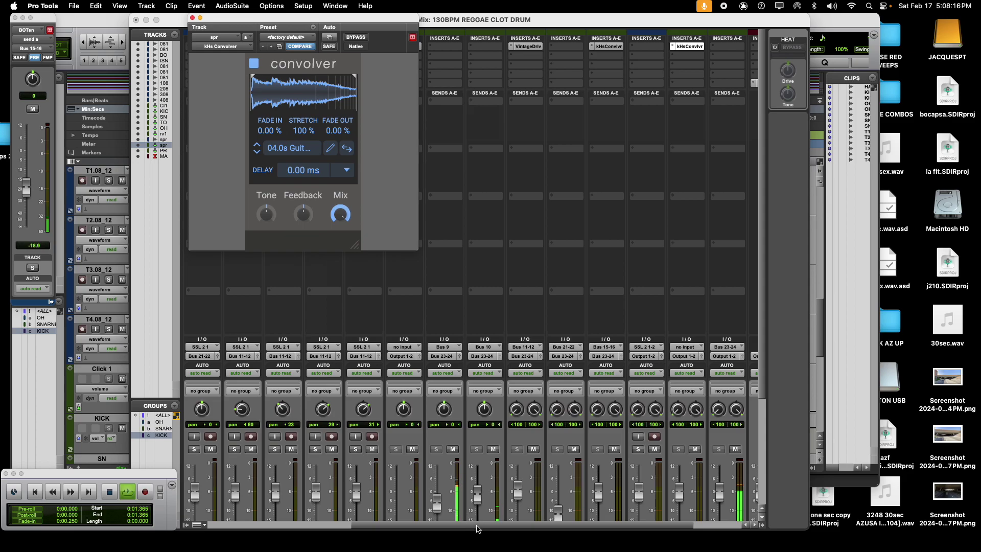
scroll(333, 526, left, 4)
scroll(333, 525, left, 2)
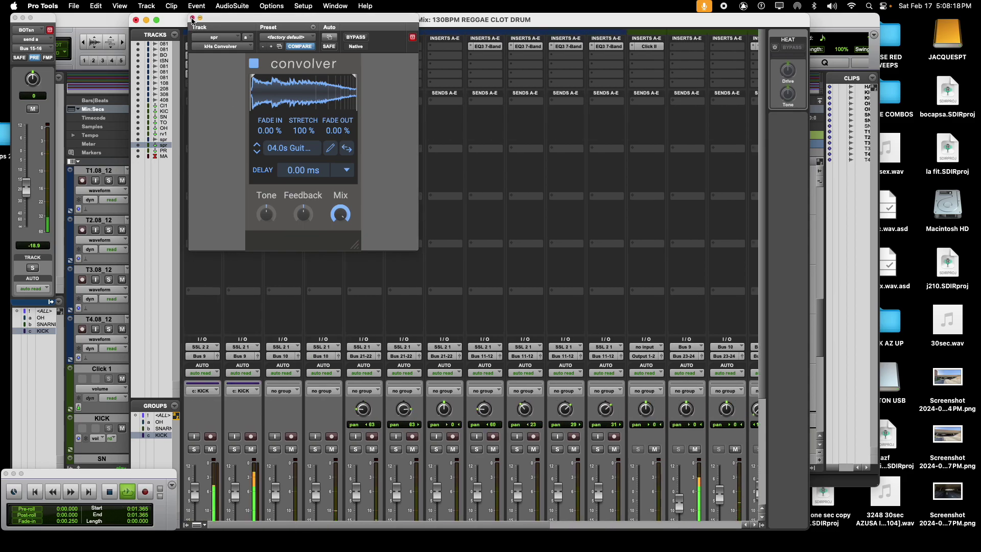
click(192, 18)
scroll(286, 100, down, 5)
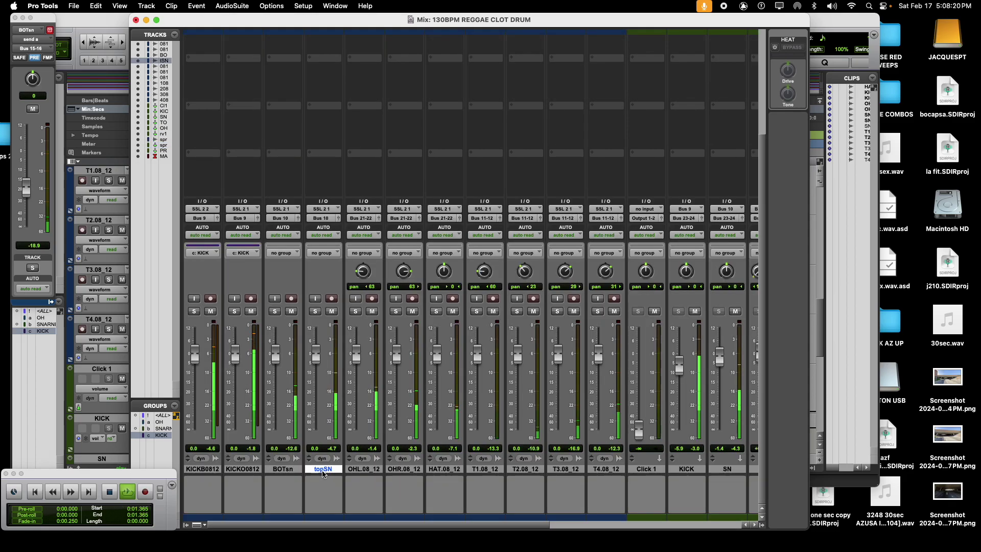
scroll(317, 117, up, 5)
click(323, 104)
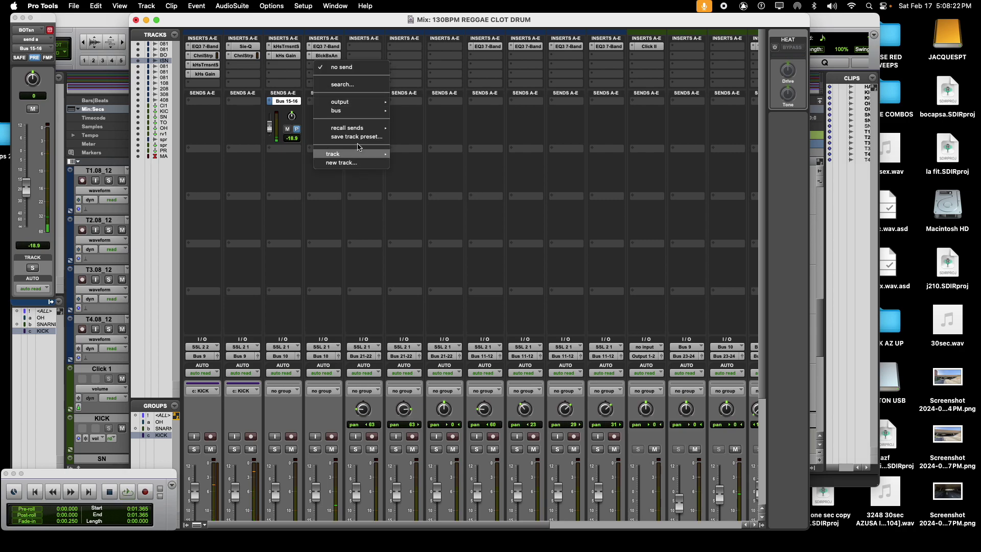
mouse_move(357, 111)
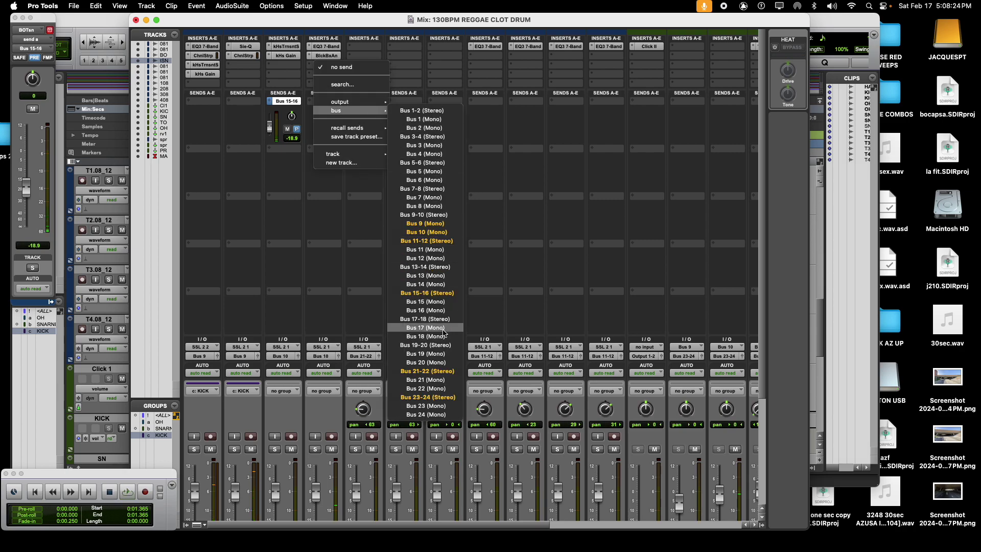
click(257, 256)
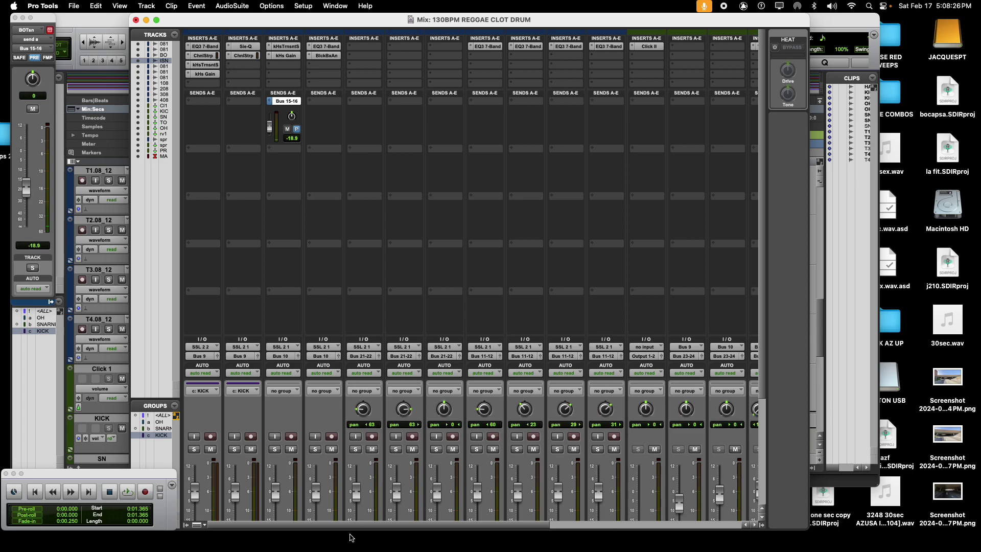
Set the input of the spr aux track to Bus 9-10 (Stereo).
scroll(345, 528, right, 5)
scroll(513, 386, down, 5)
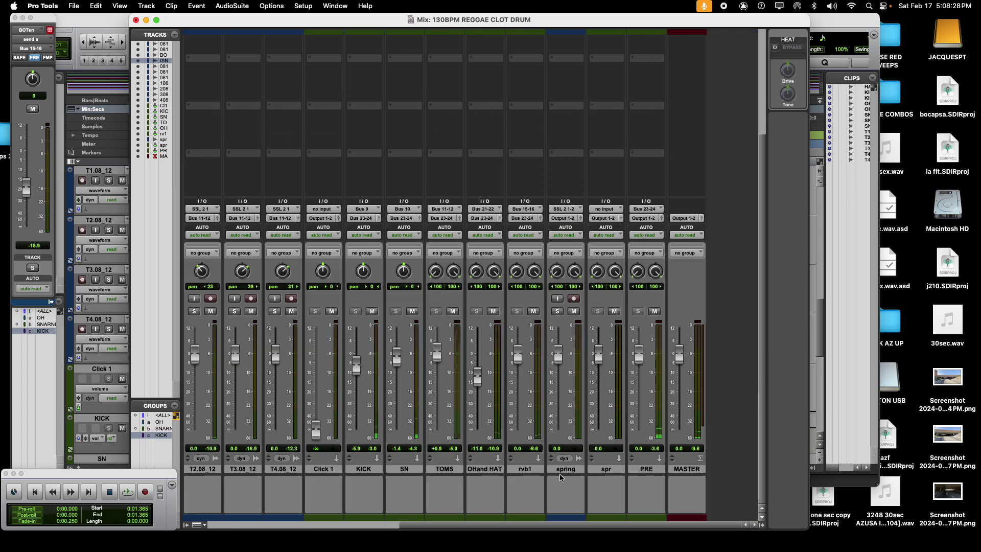
click(606, 469)
scroll(526, 371, up, 5)
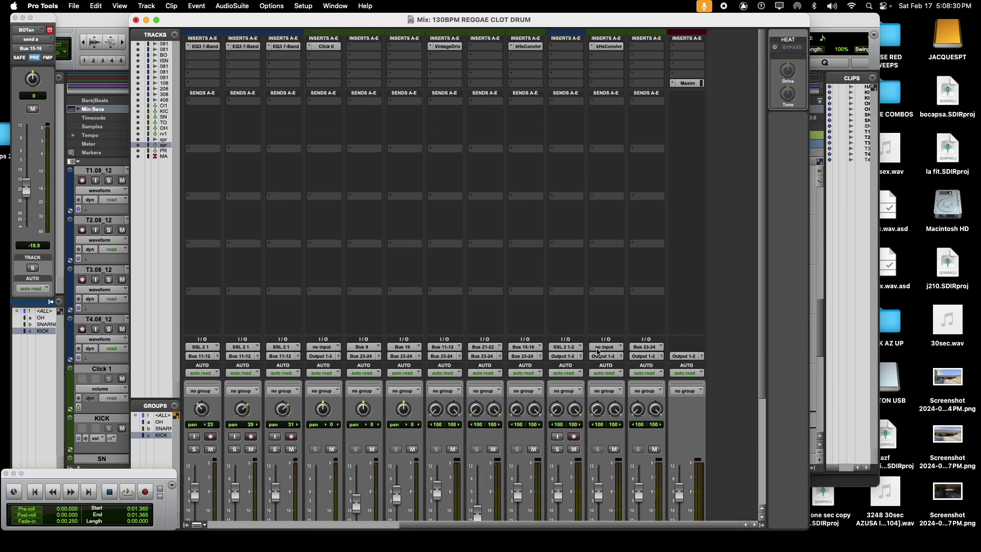
click(597, 348)
mouse_move(618, 356)
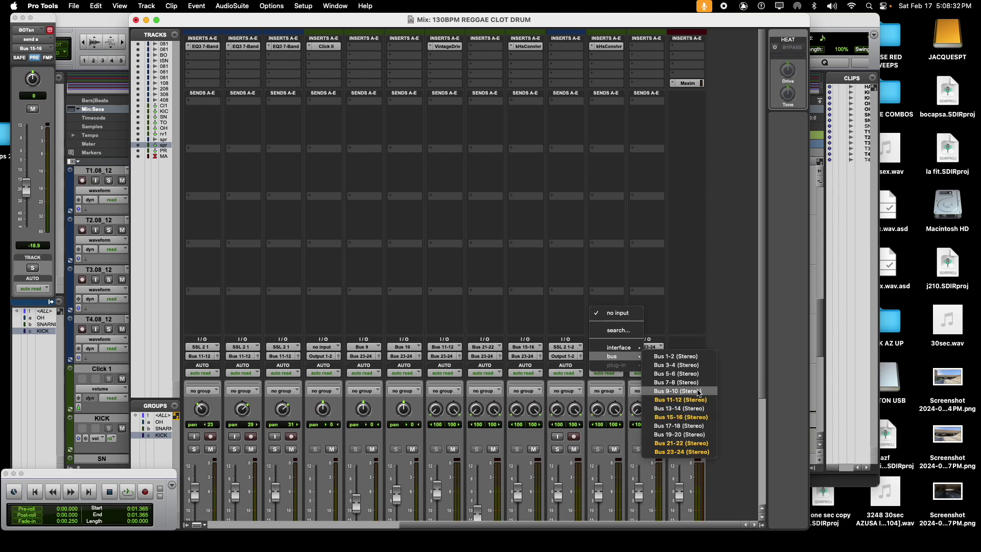
click(699, 391)
scroll(622, 298, down, 3)
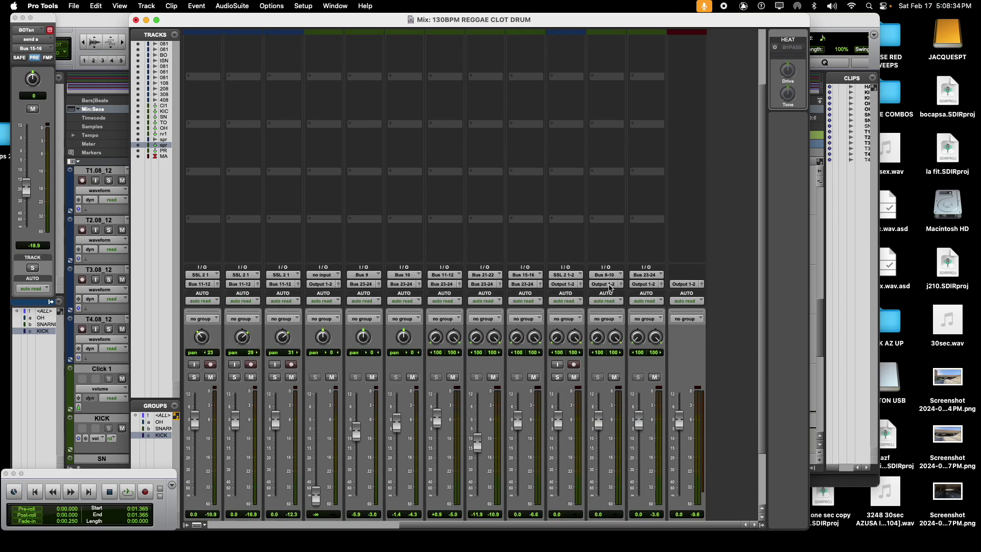
Route the output of the spr aux track to Bus 23-24 (Stereo).
scroll(608, 287, down, 3)
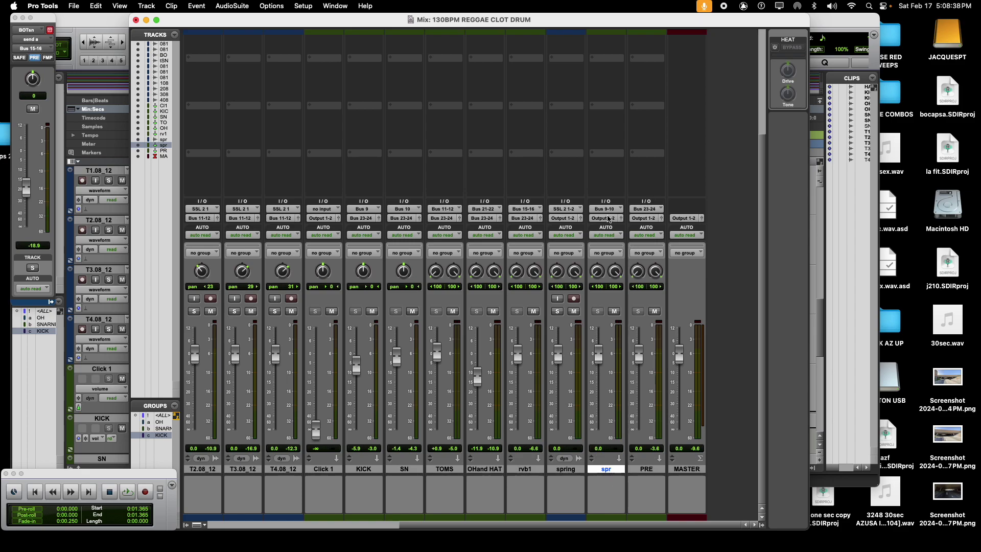
click(608, 219)
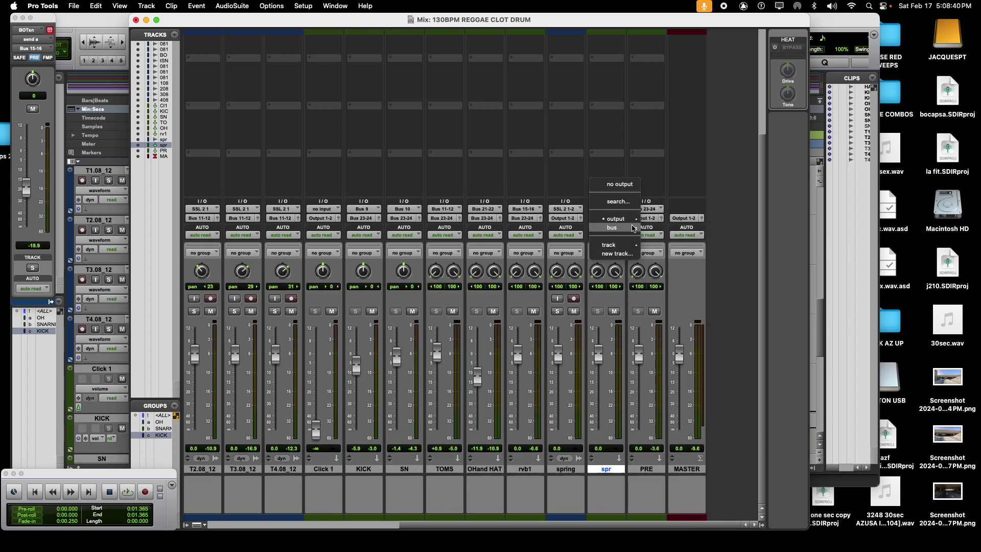
mouse_move(634, 229)
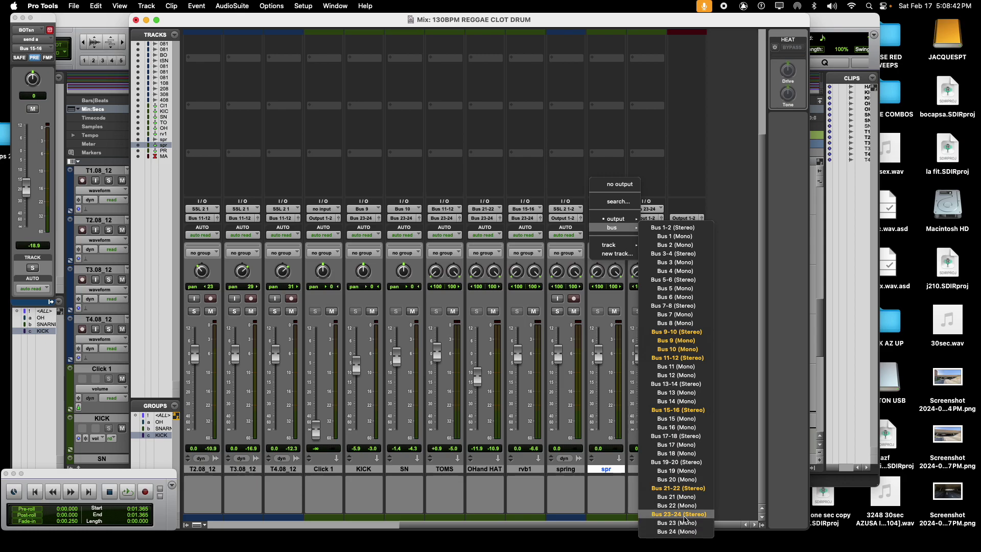
click(677, 514)
drag(561, 526, 248, 517)
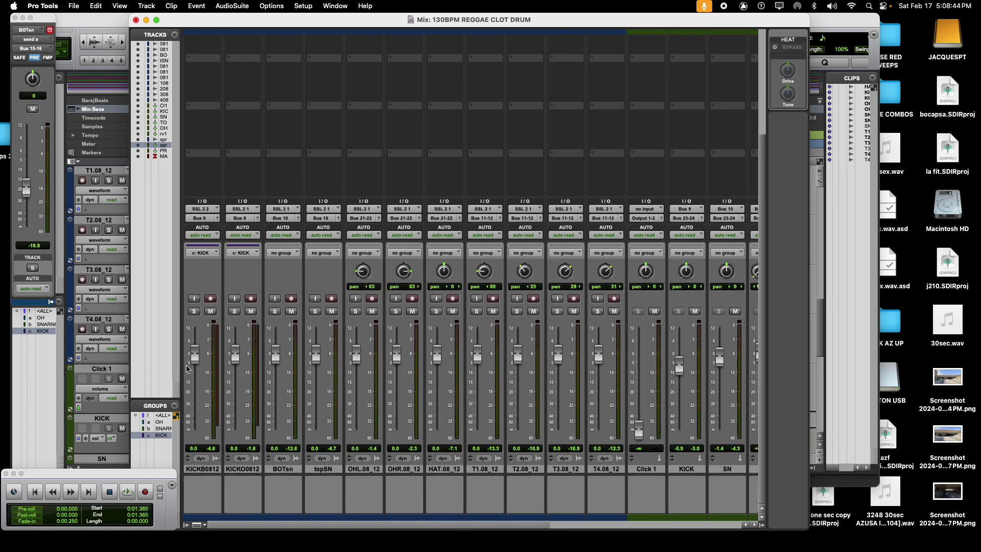
click(323, 469)
scroll(330, 127, up, 5)
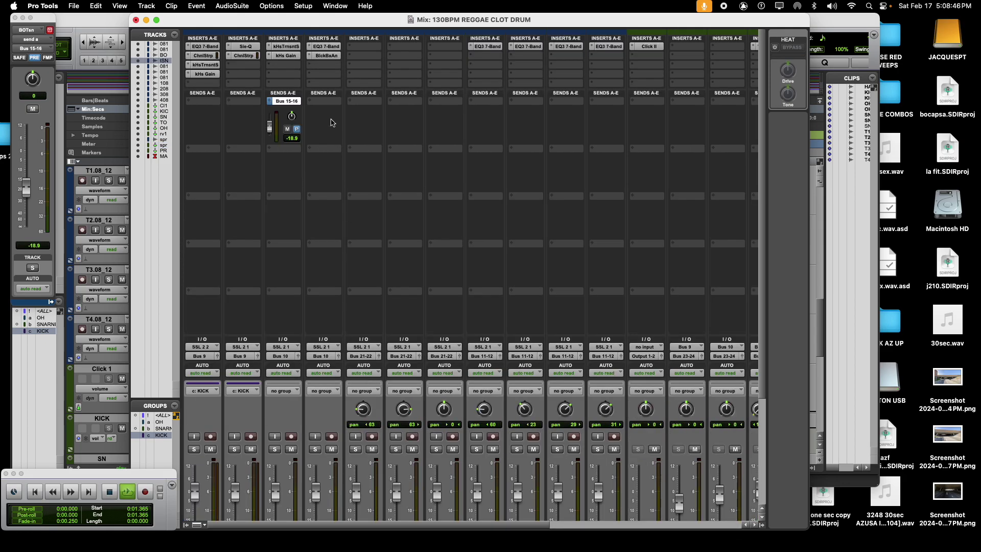
click(327, 103)
mouse_move(340, 112)
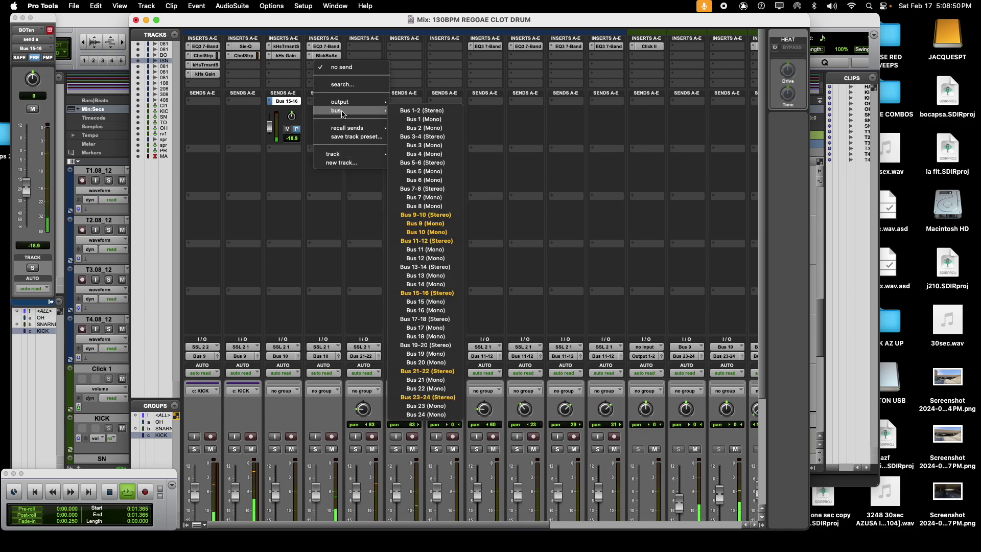
click(293, 342)
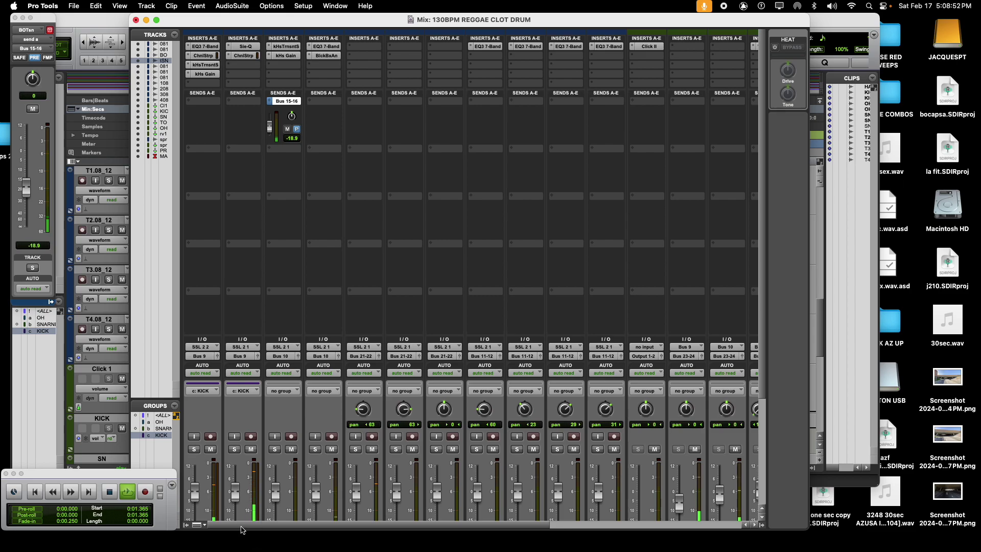
Change the input of the spr aux track to Bus 17-18 (Stereo).
drag(241, 526, 508, 540)
scroll(580, 451, down, 5)
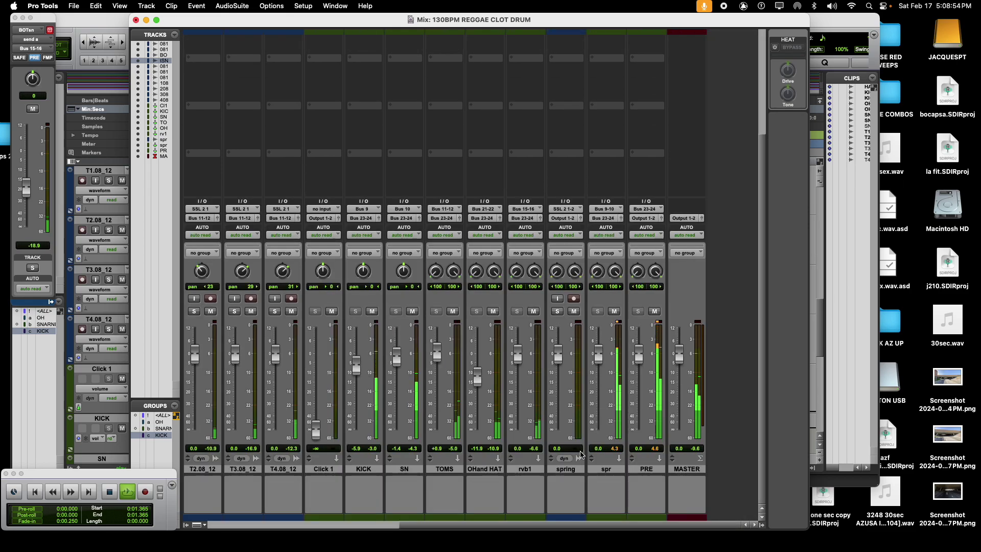
scroll(582, 452, up, 5)
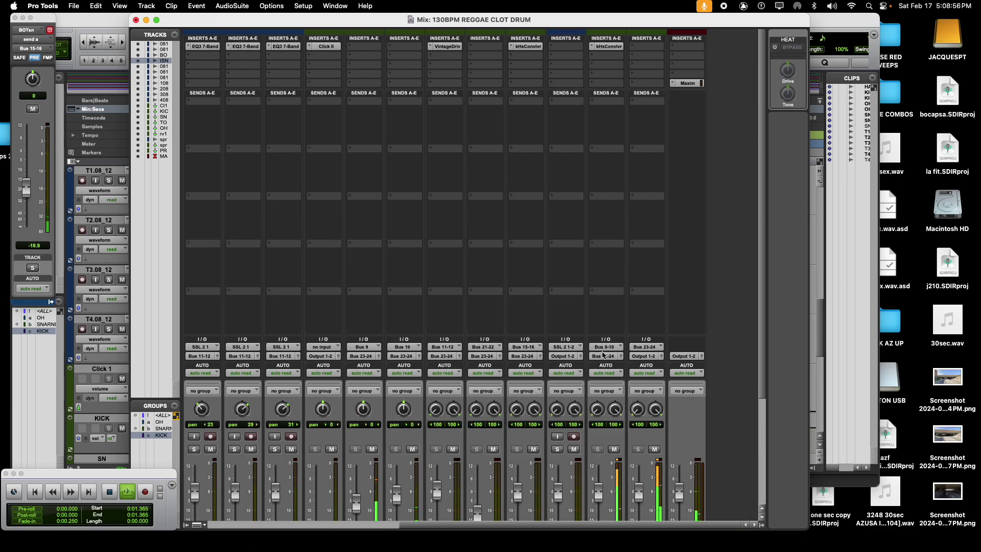
scroll(605, 378, down, 5)
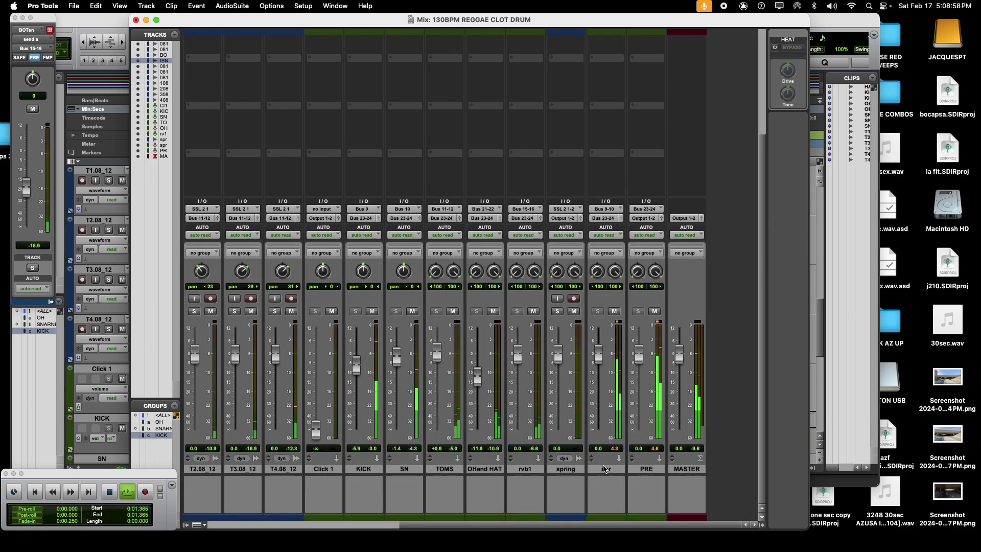
click(605, 468)
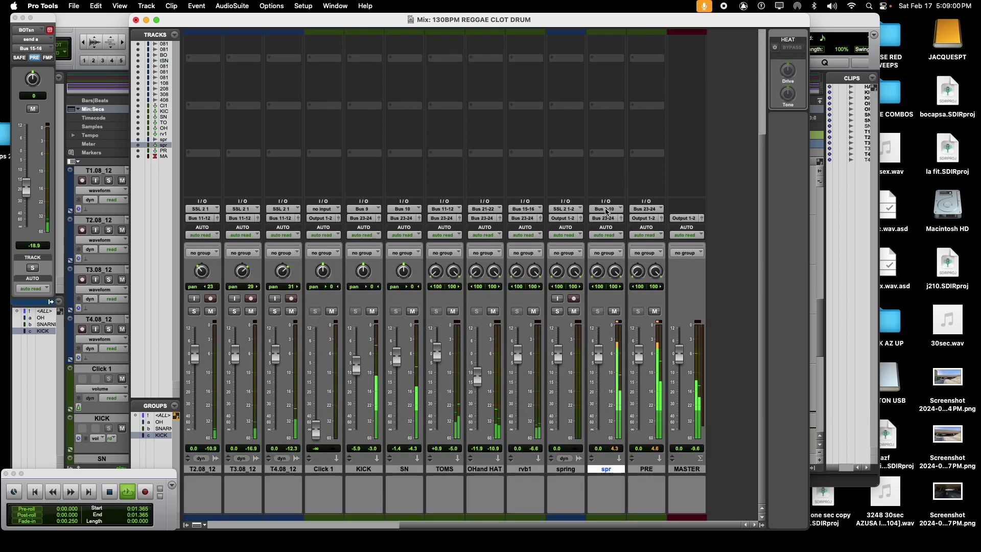
click(606, 210)
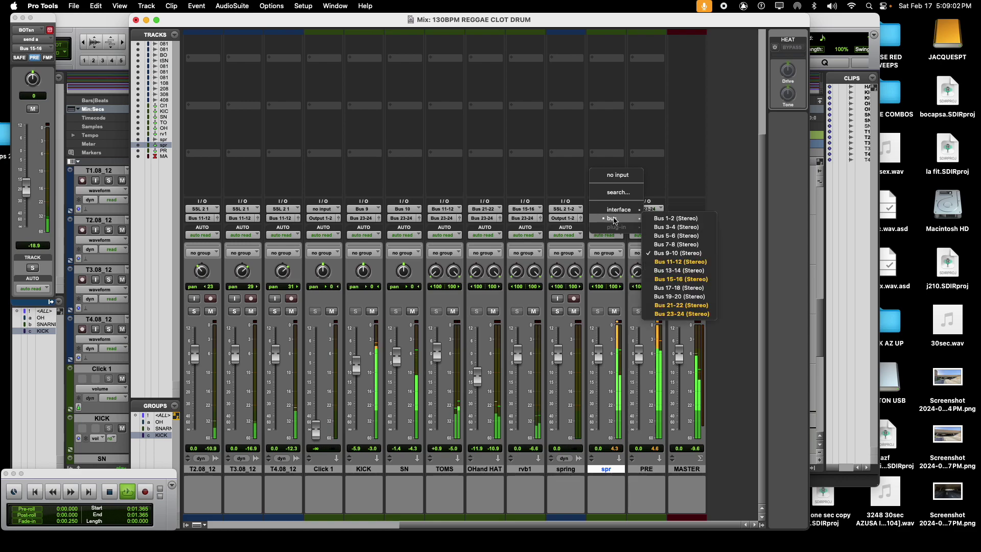
mouse_move(626, 218)
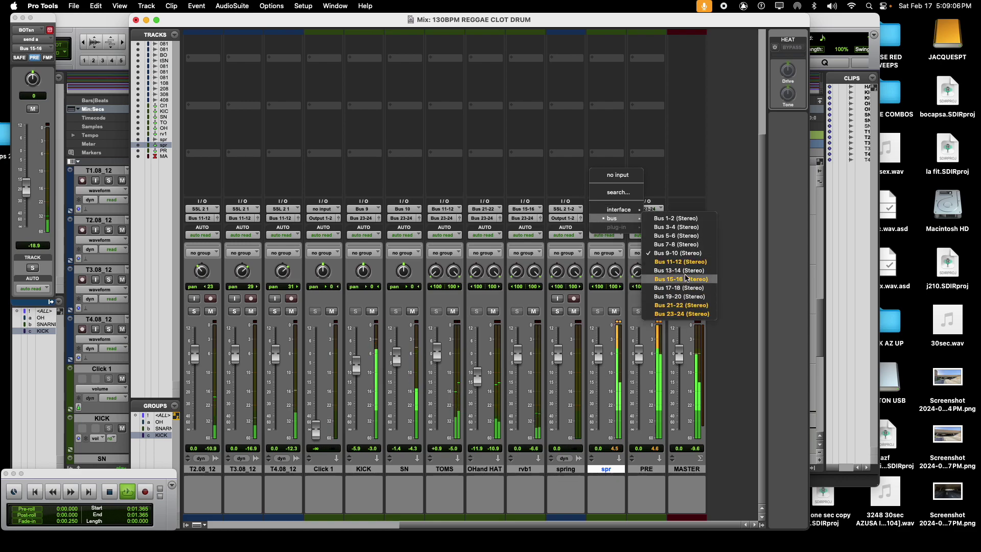
click(677, 253)
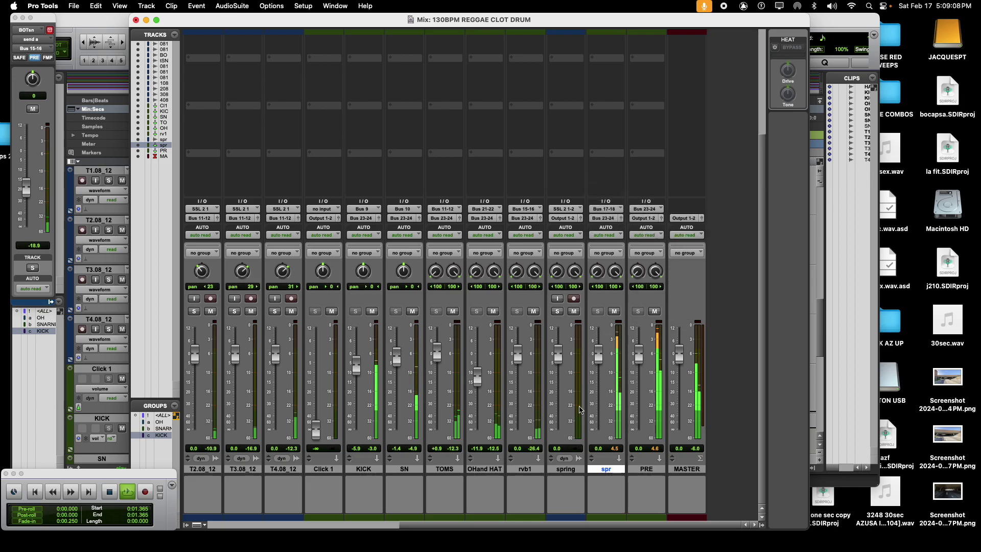
Add a send to Bus 17-18 (Stereo) in the topSN track's first send slot and make it pre-fader.
scroll(538, 511, left, 8)
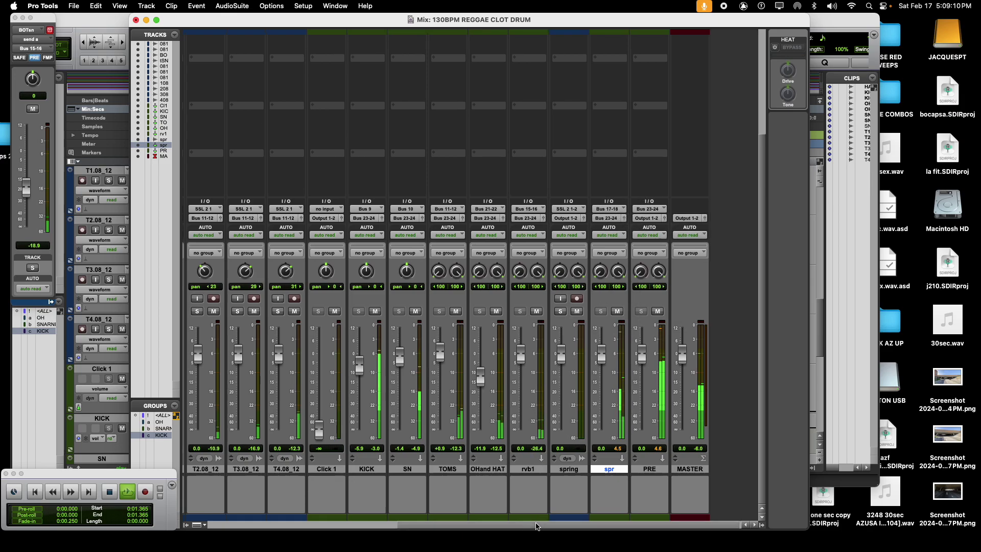
click(322, 469)
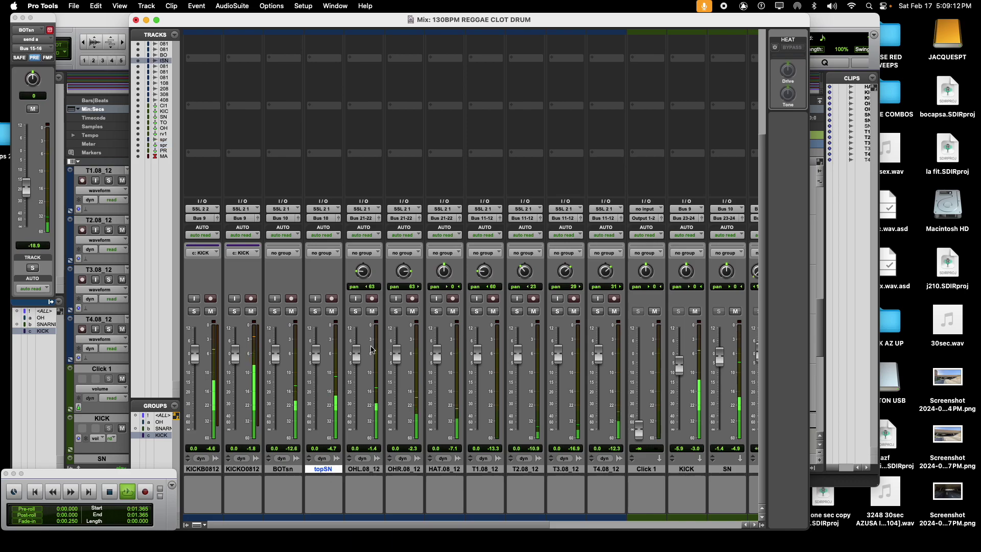
scroll(317, 256, up, 5)
click(315, 101)
mouse_move(347, 110)
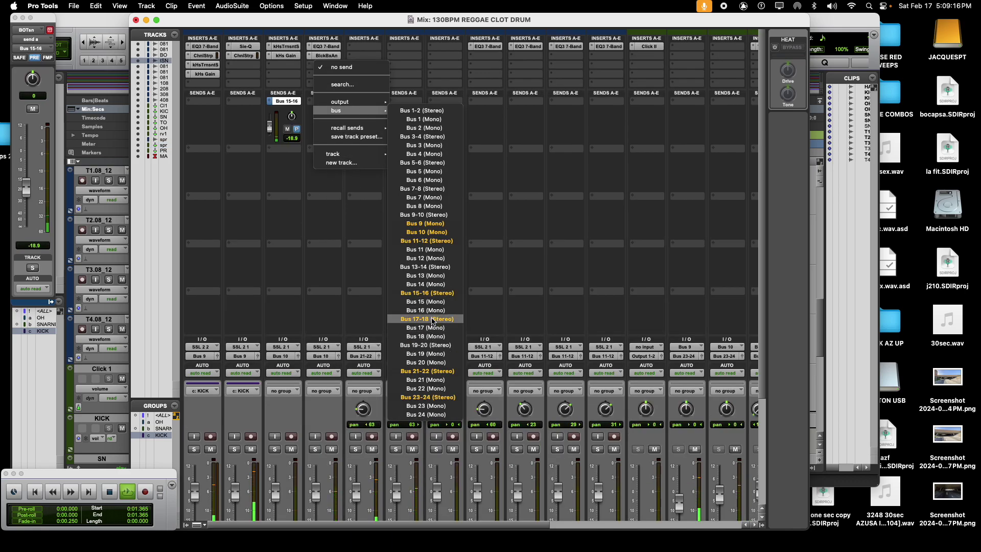
click(427, 319)
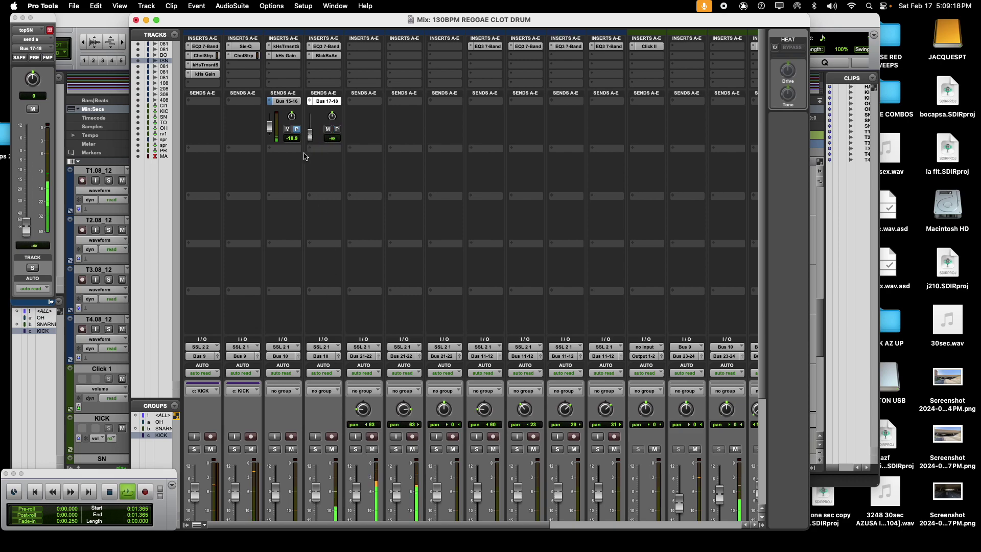
click(336, 129)
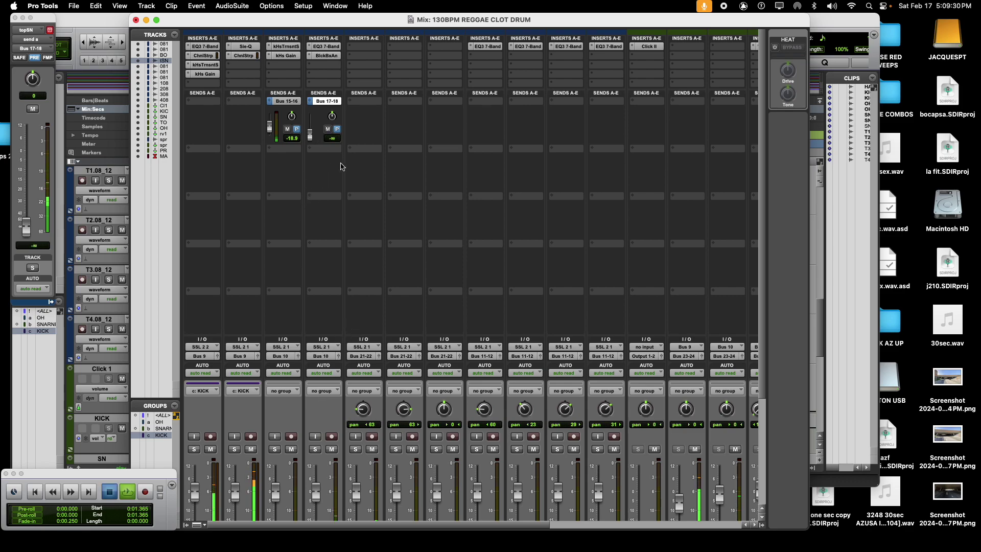
Stop playback, uncover the Edit window's timeline, and set the topSN track's automation mode to latch.
key(space)
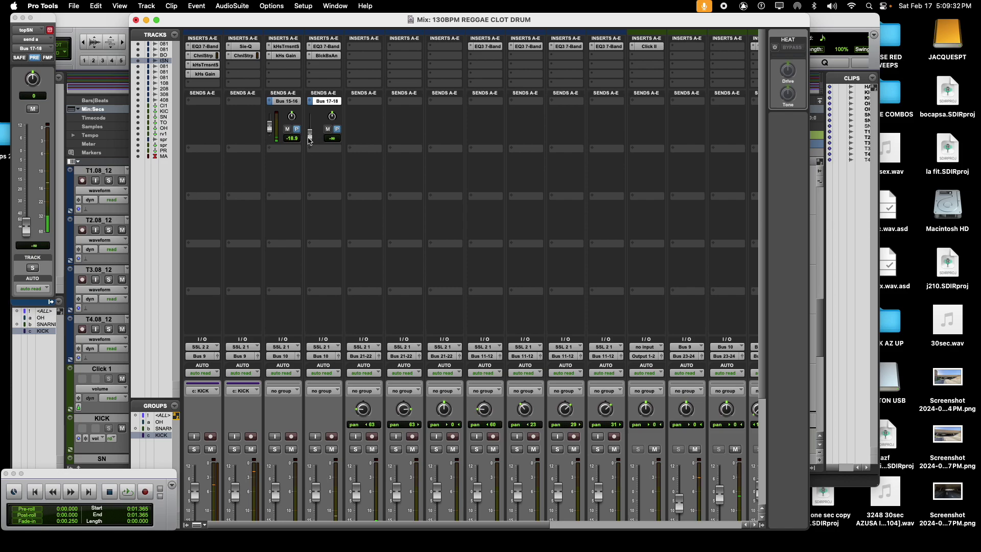
drag(325, 20, 670, 4)
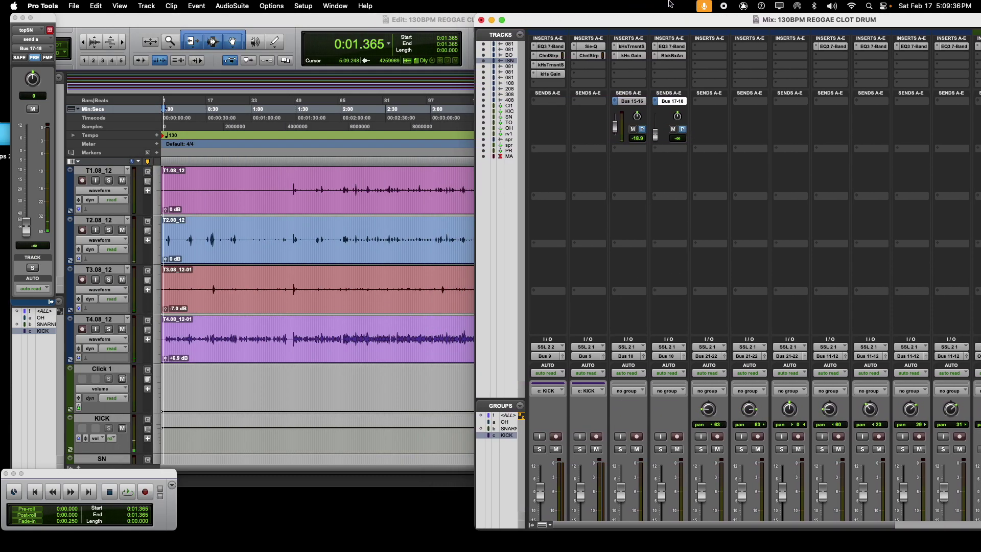
scroll(644, 394, down, 5)
scroll(653, 504, up, 5)
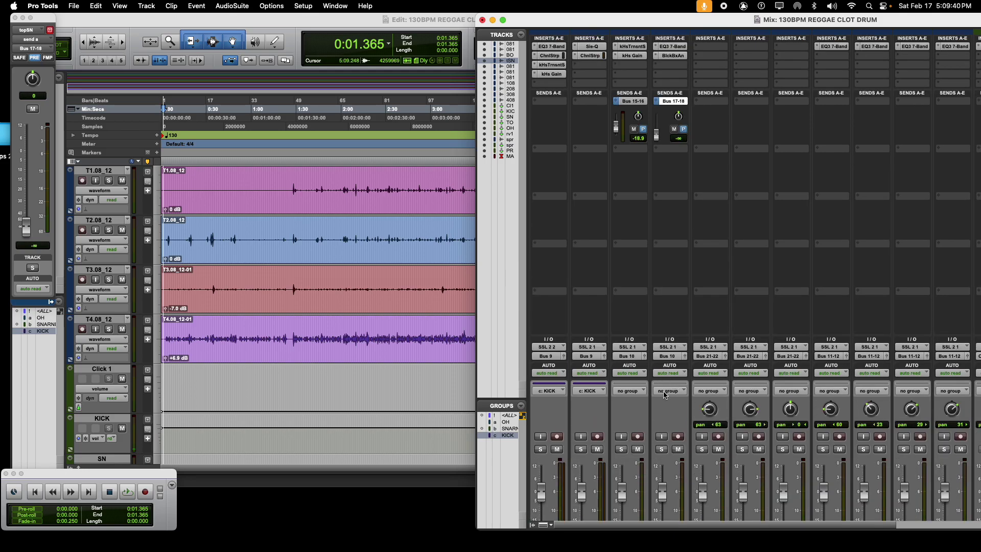
click(667, 373)
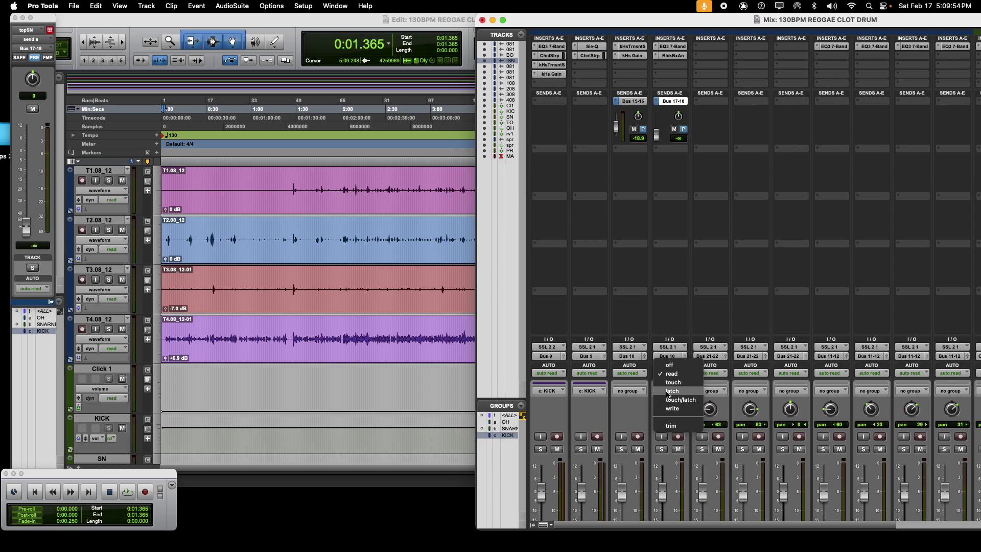
click(669, 391)
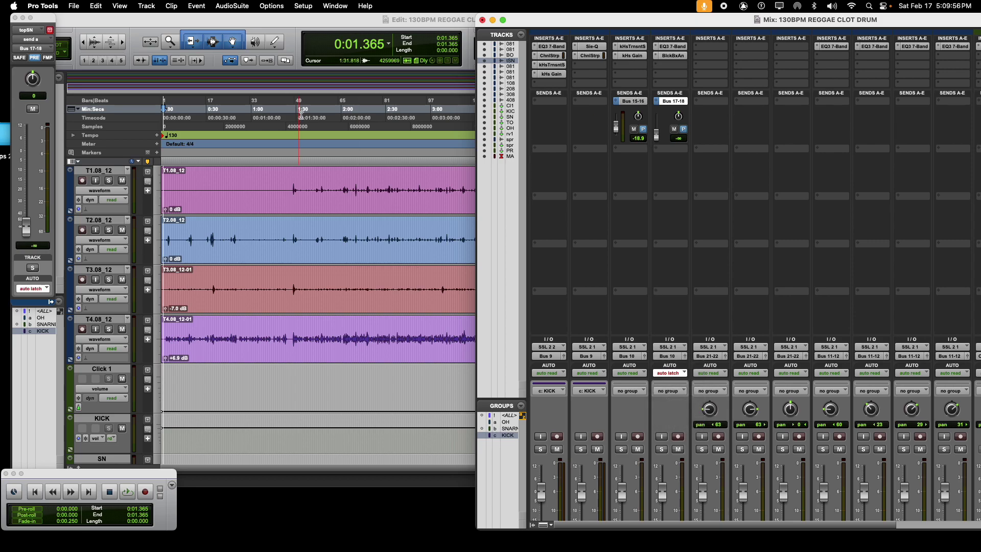
Play the session while riding the topSN track's Bus 17-18 send level to write latch automation, and stop playback.
key(space)
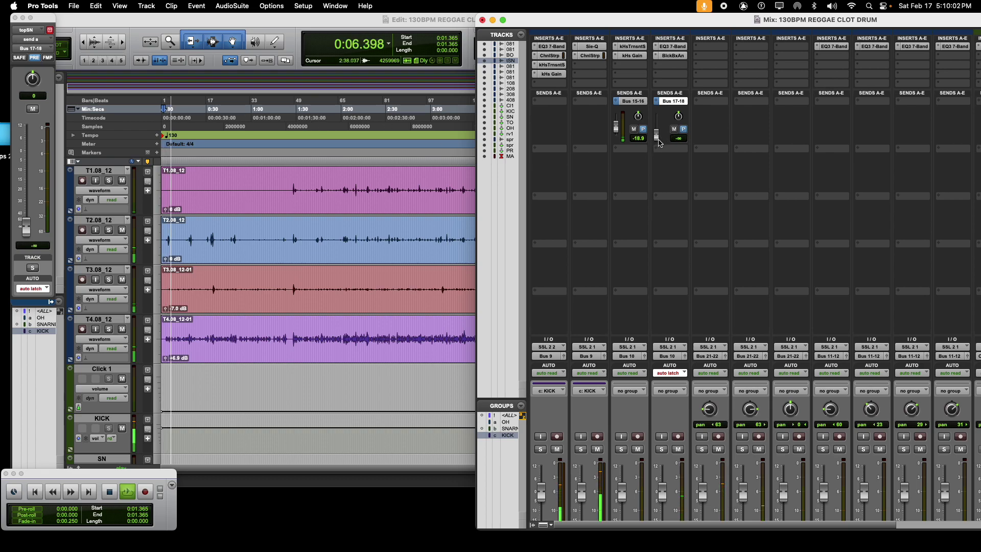
click(657, 142)
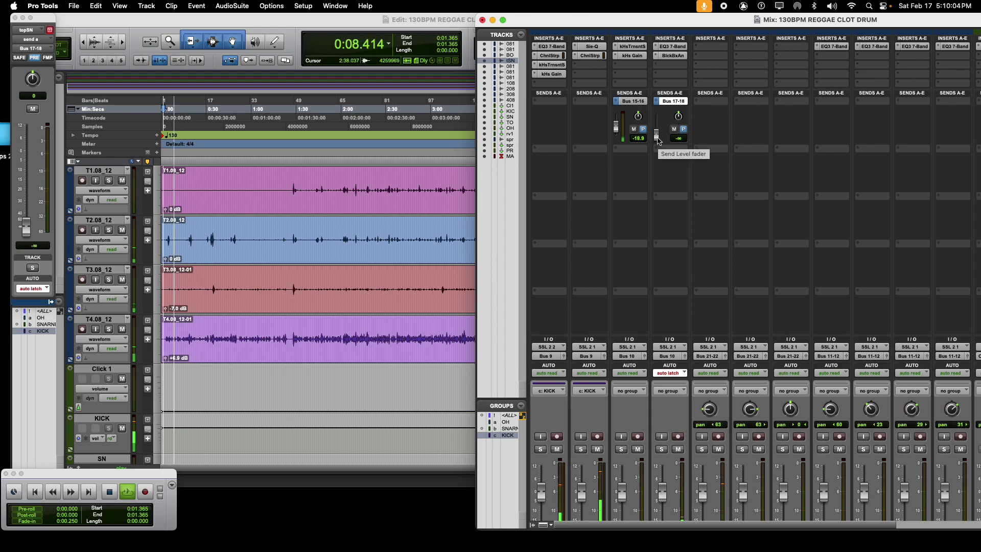
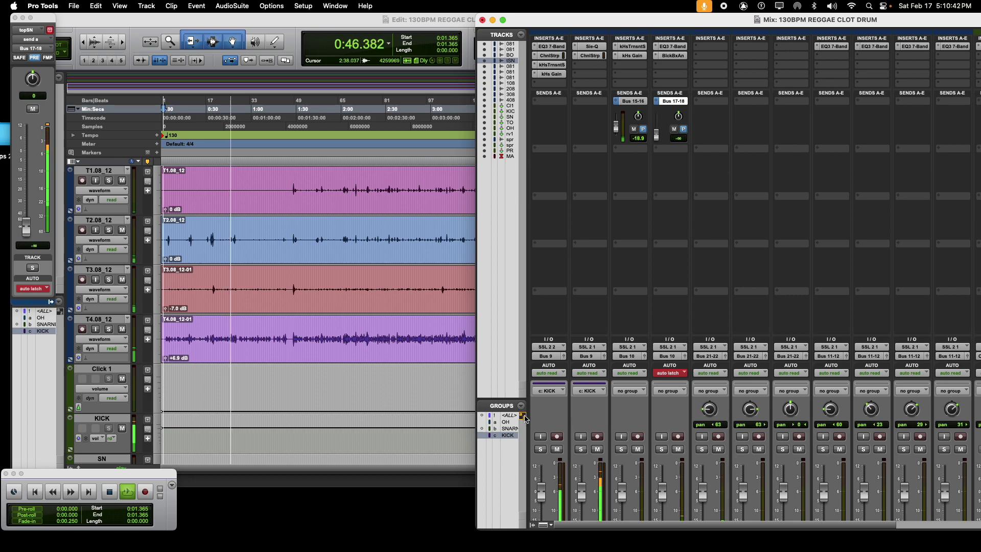
drag(657, 135, 654, 210)
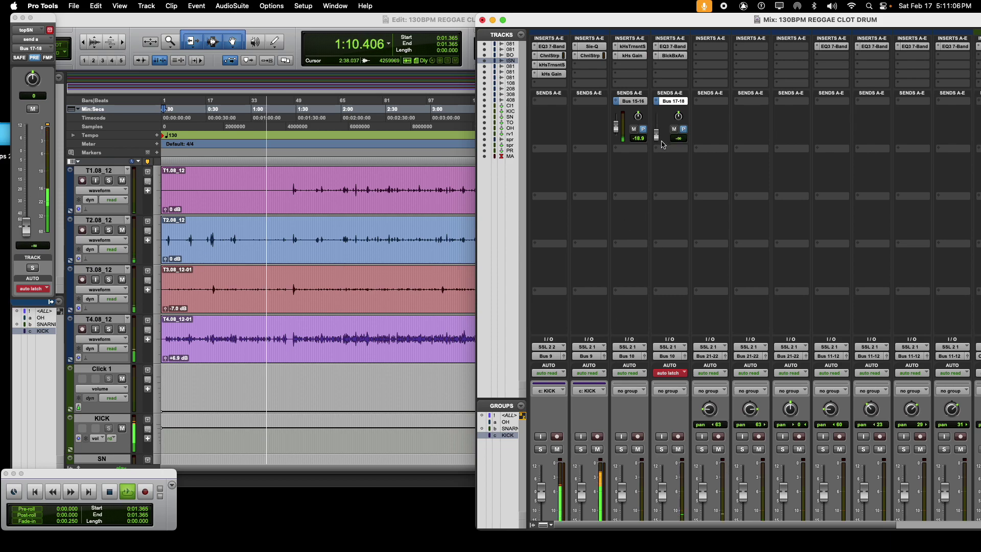
key(space)
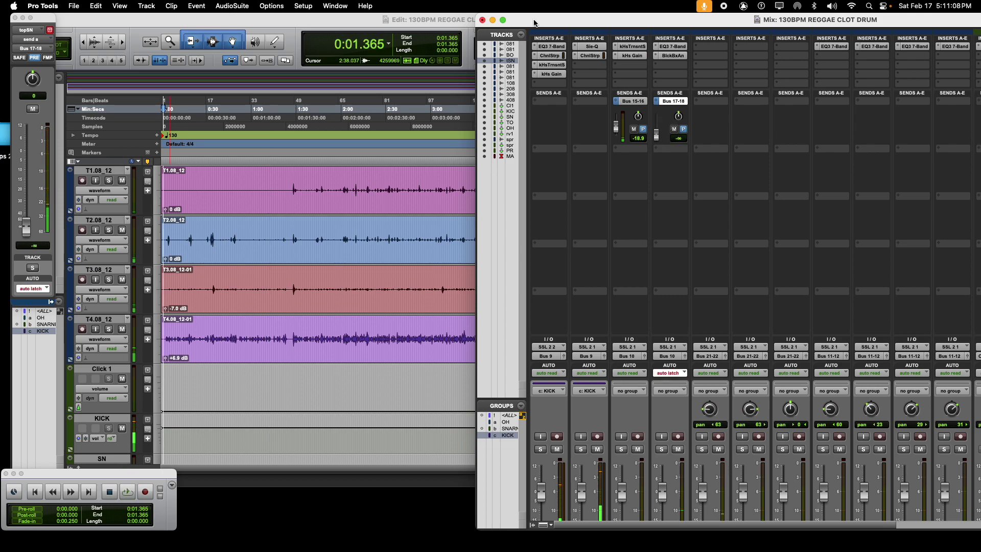
Increase the T2.08_12 track's height in the Edit window and reposition the reopened Mix window to show more channels.
click(482, 20)
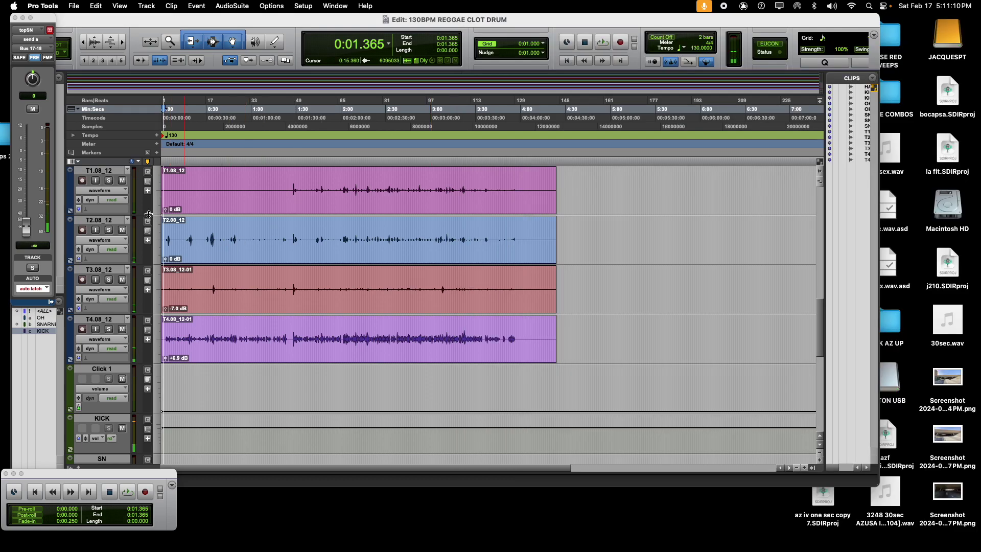
mouse_move(90, 263)
mouse_down()
mouse_move(90, 332)
mouse_move(90, 283)
mouse_up()
key(super+equal)
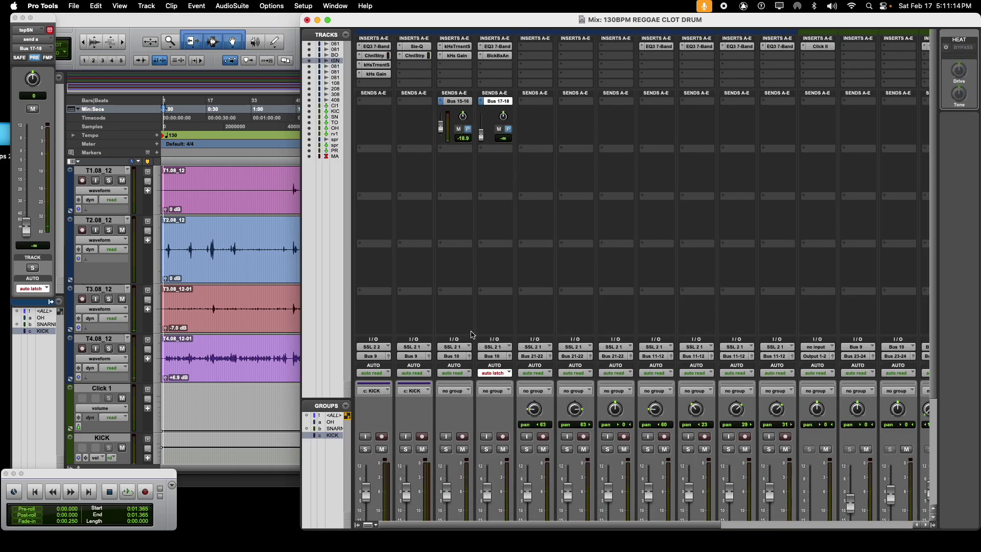
scroll(563, 260, down, 3)
scroll(559, 262, up, 3)
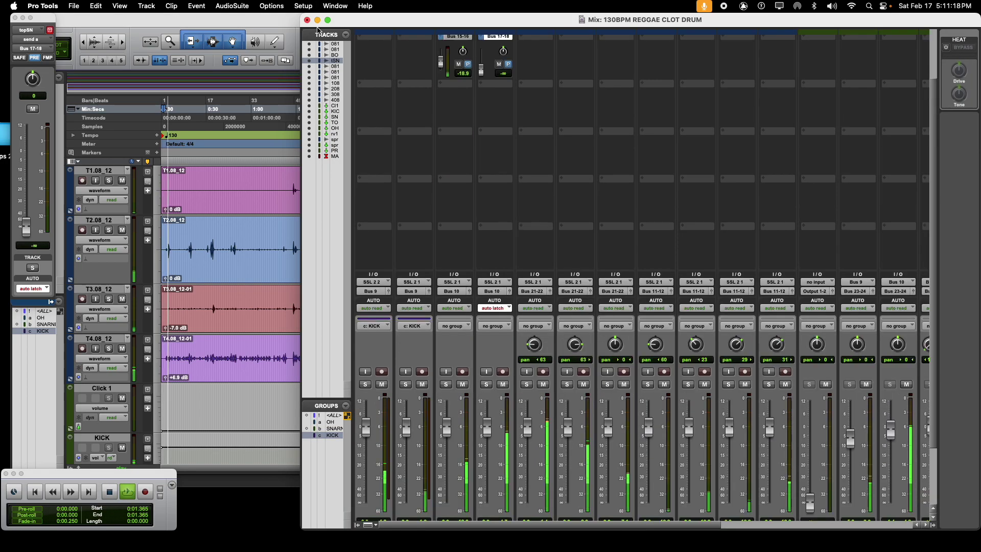
drag(302, 16, 157, 3)
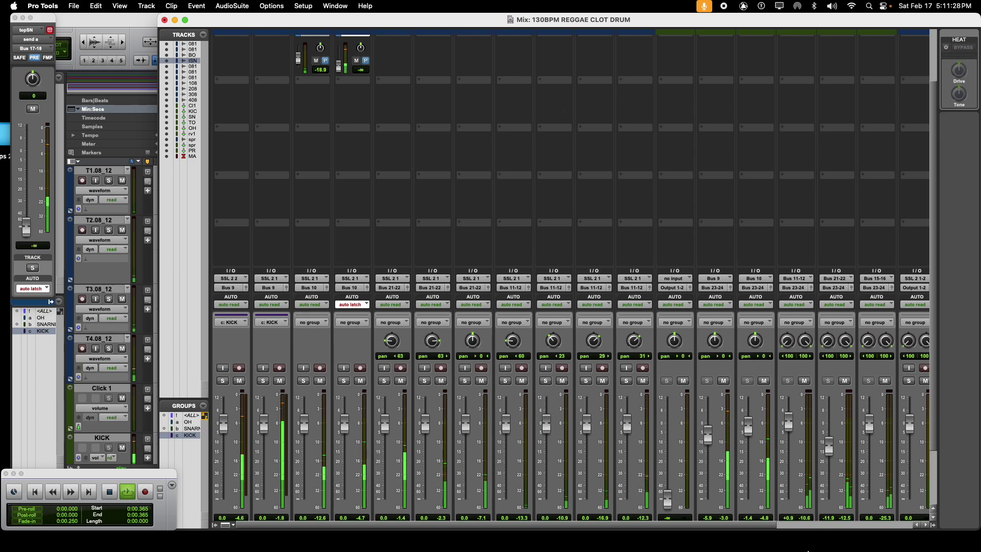
Create one new stereo aux input track named pl8.
scroll(725, 364, right, 5)
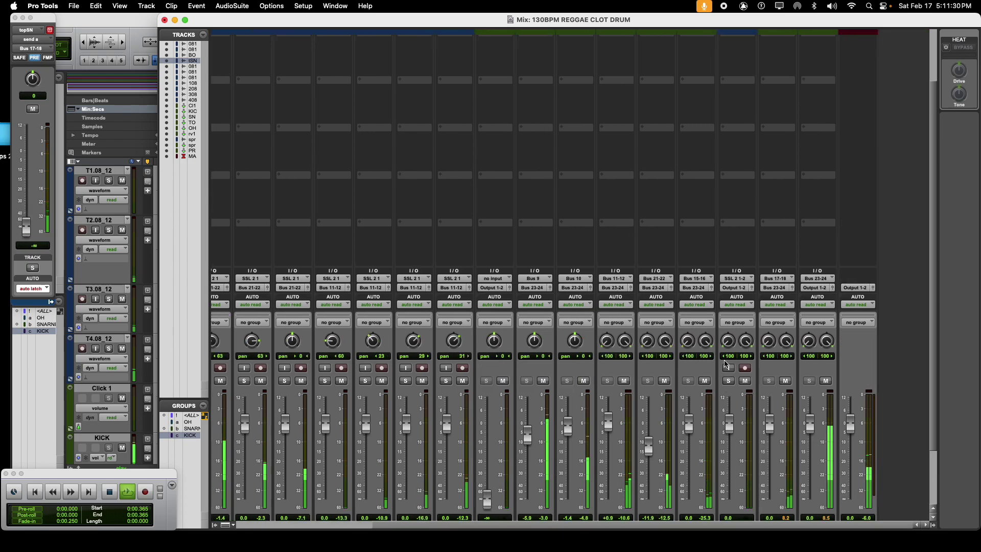
scroll(726, 364, up, 3)
scroll(769, 239, down, 5)
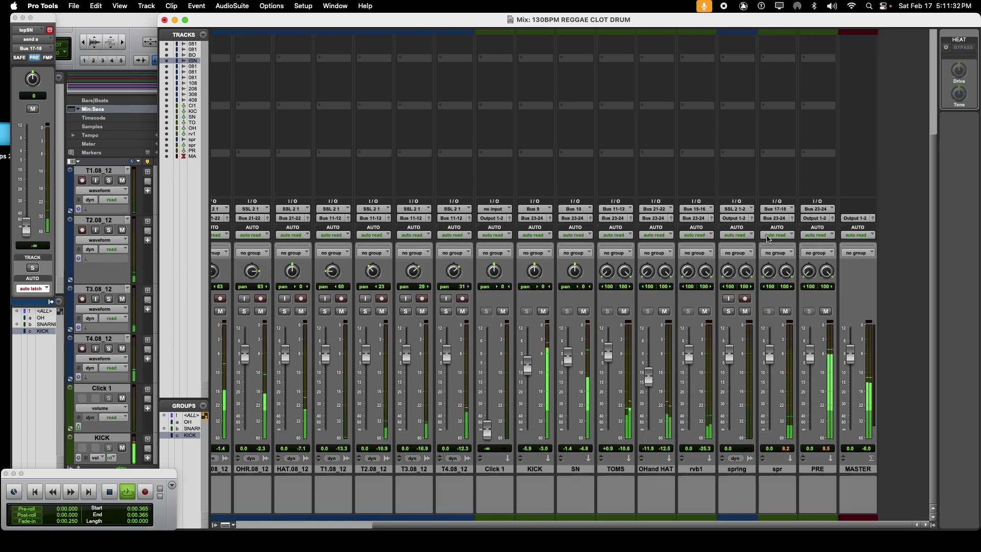
key(super+shift+n)
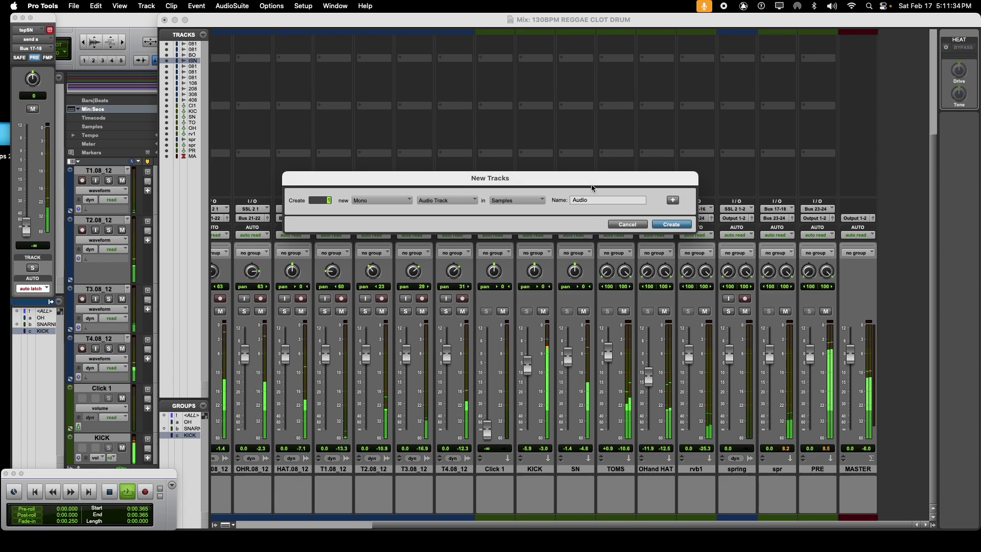
click(382, 199)
click(383, 210)
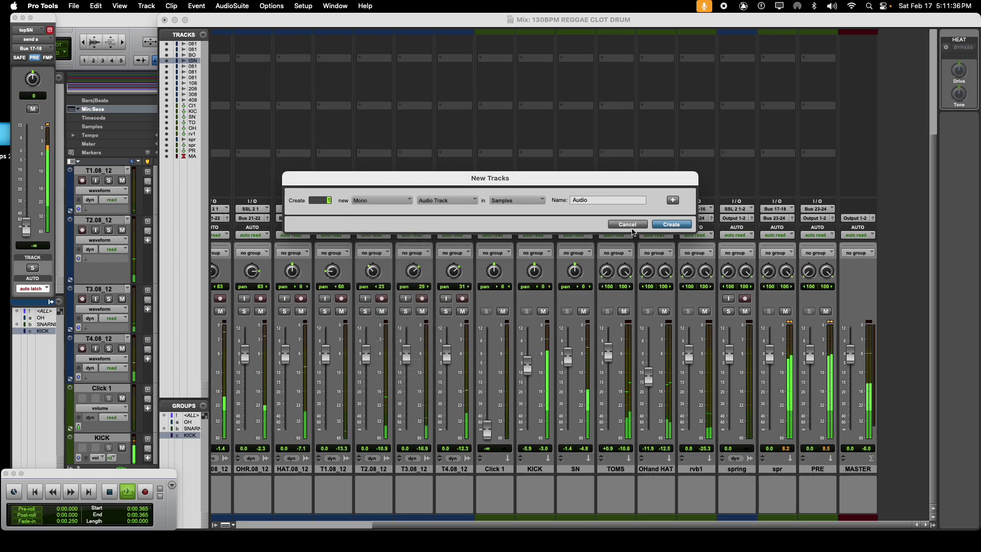
click(440, 200)
click(440, 211)
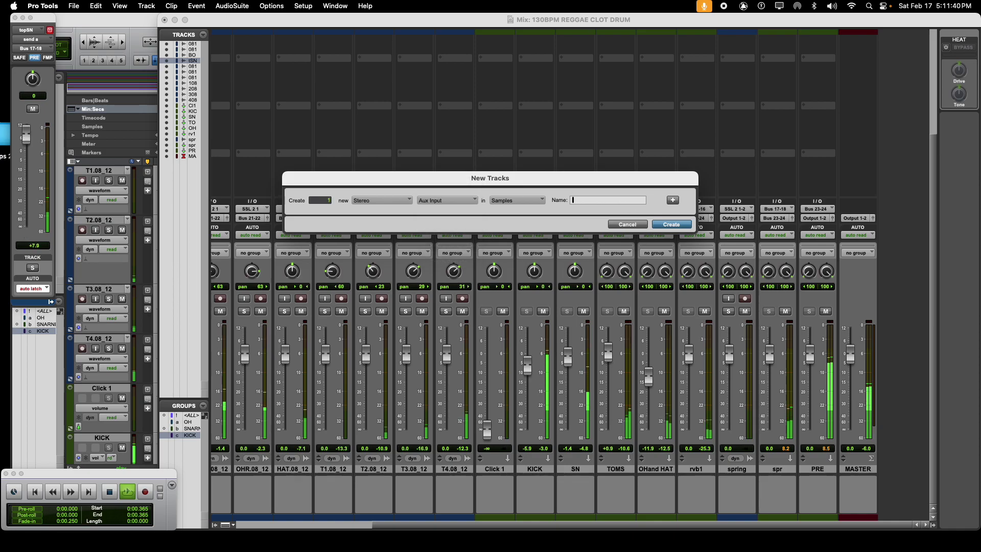
key(Return)
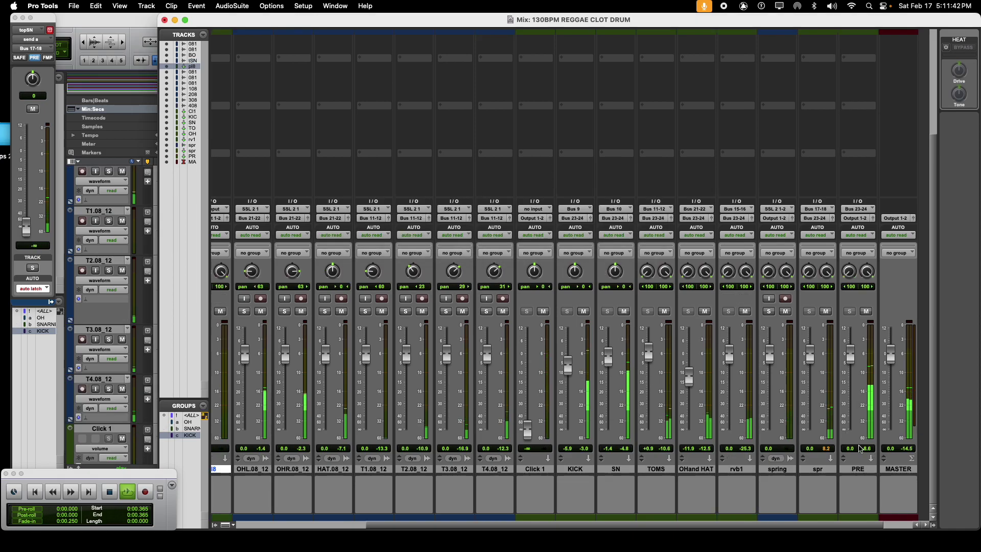
Move the pl8 track directly after rvb1 and delete the spring audio track.
drag(221, 468, 757, 476)
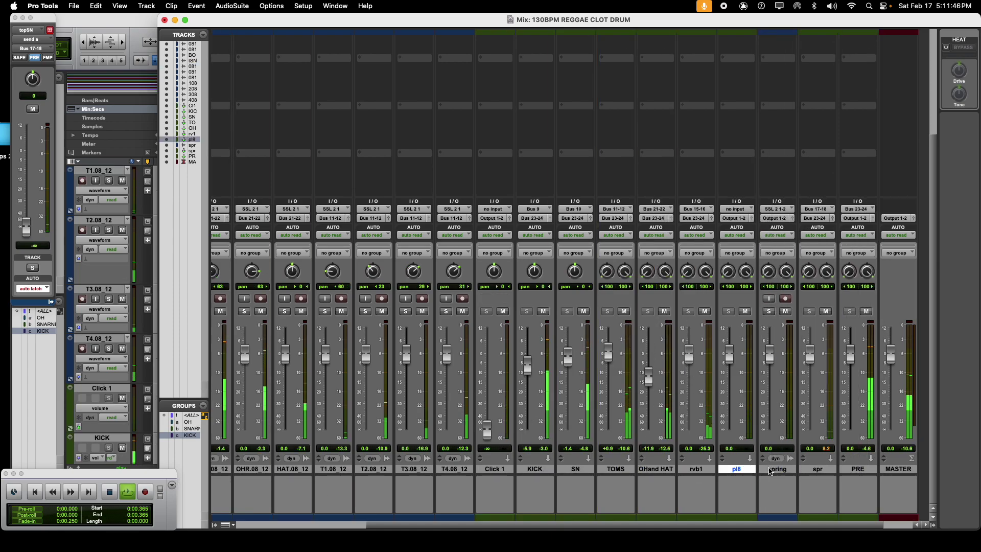
right_click(769, 468)
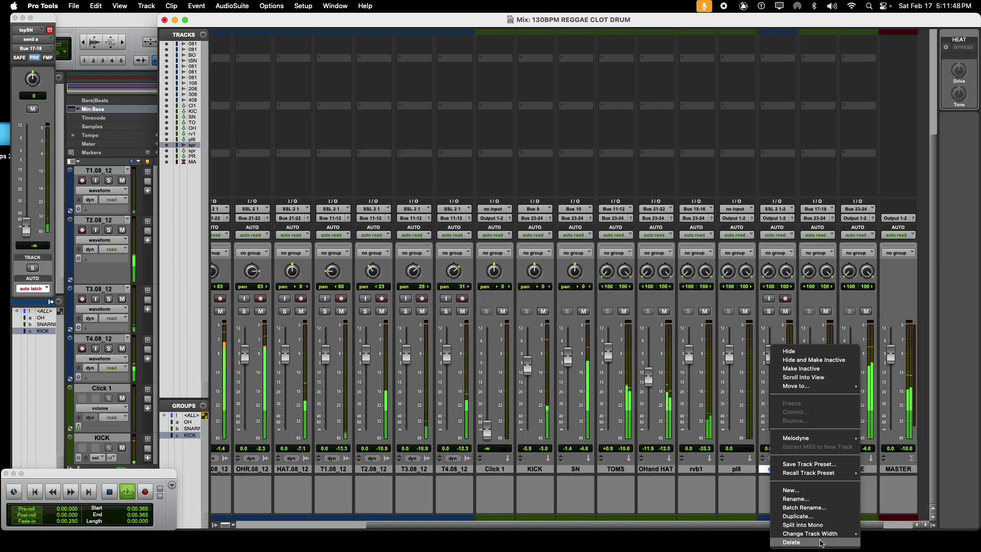
click(817, 542)
Copy the kHs Convolver insert from rvb1 to pl8 and set the pl8 track's input to Bus 7-8 (Stereo).
click(726, 469)
scroll(730, 459, up, 5)
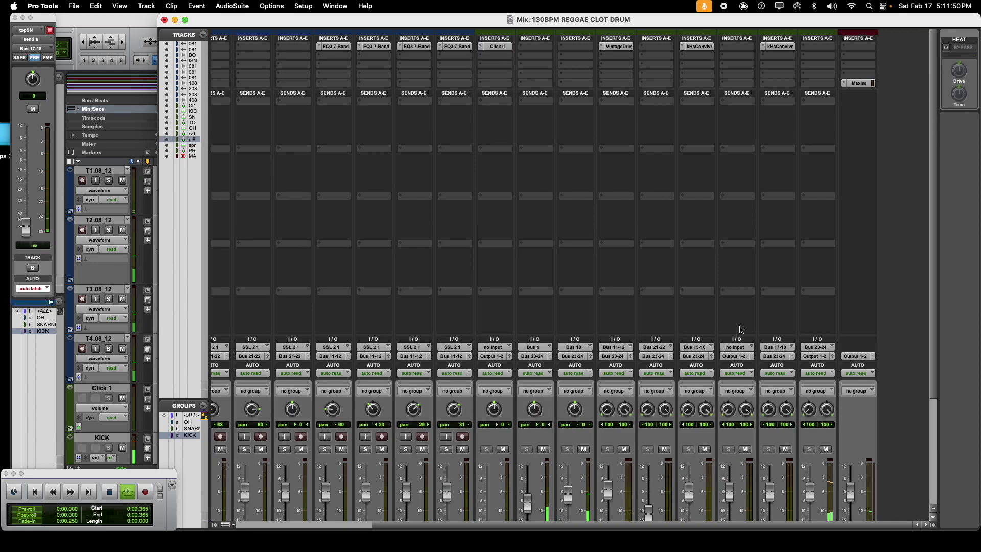
drag(700, 47, 742, 46)
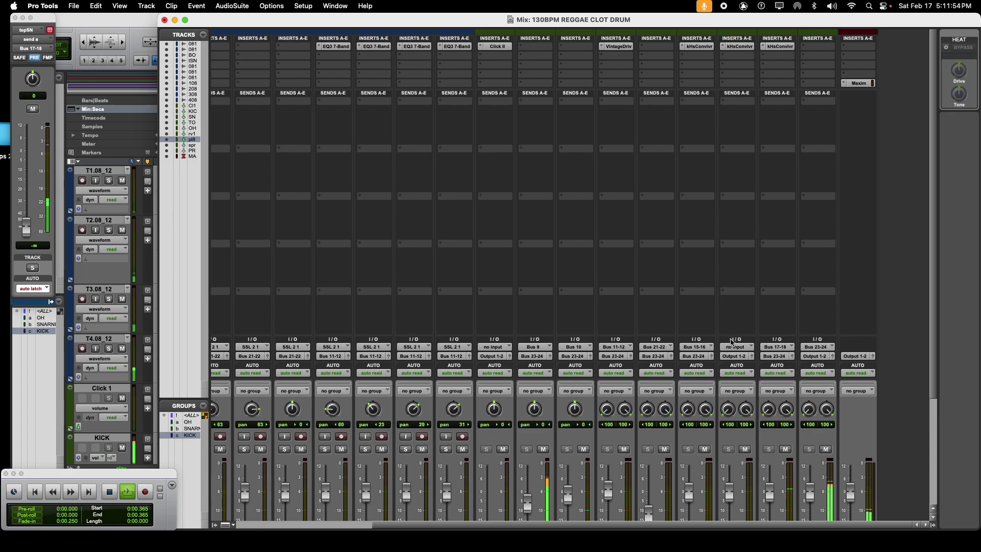
click(736, 347)
mouse_move(746, 360)
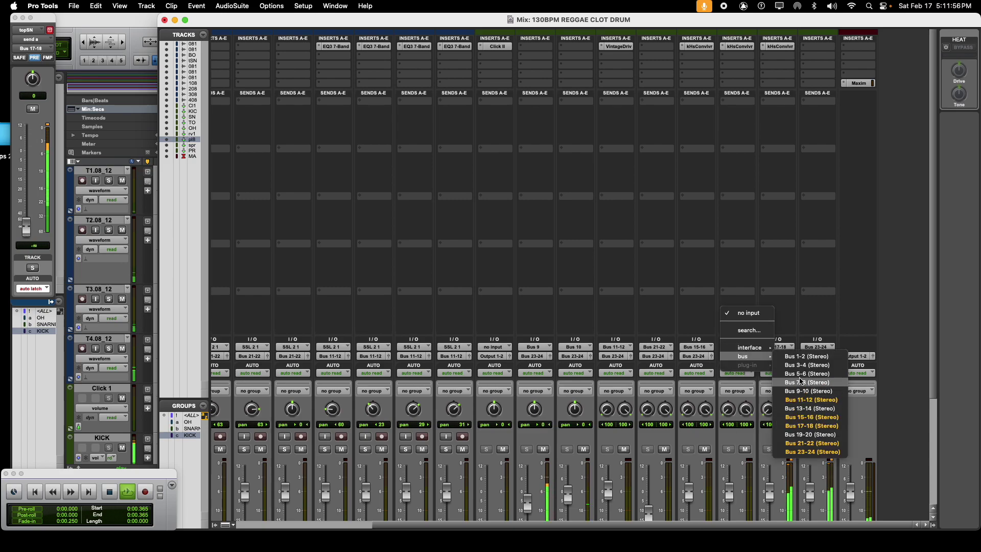
click(709, 231)
Load the 0.7s_Drum Plate impulse from Logic's Plate Reverbs into pl8's convolver and set its delay to 0.63 ms.
click(739, 47)
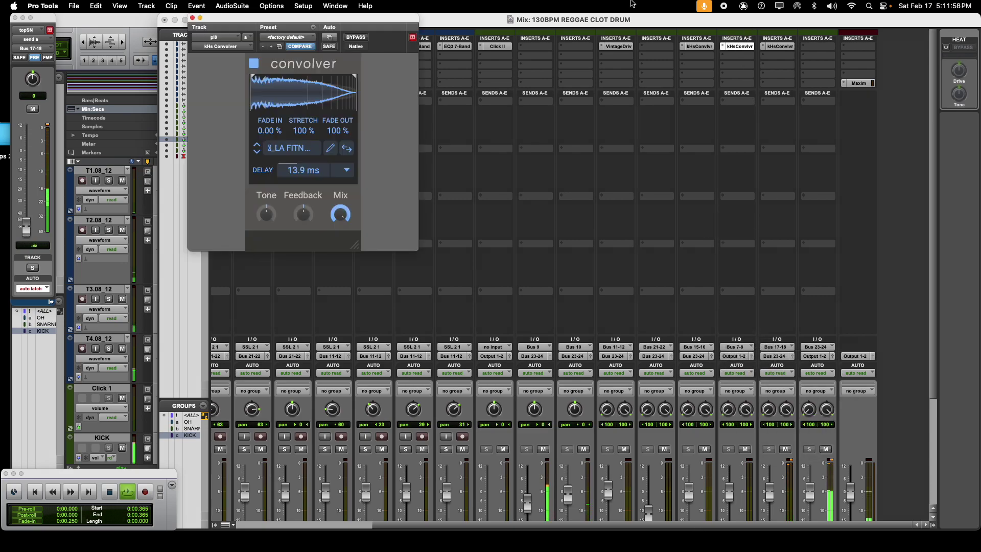
click(289, 148)
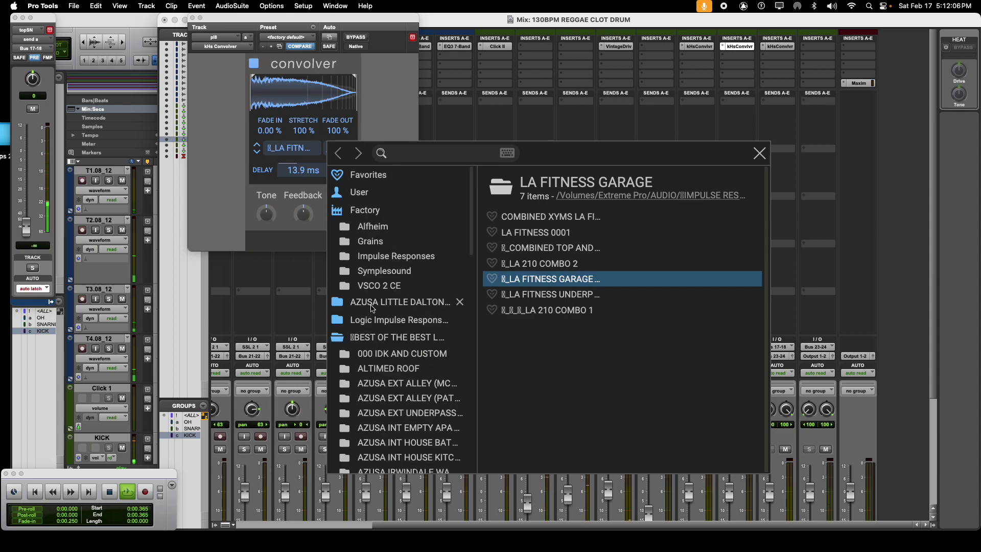
click(373, 320)
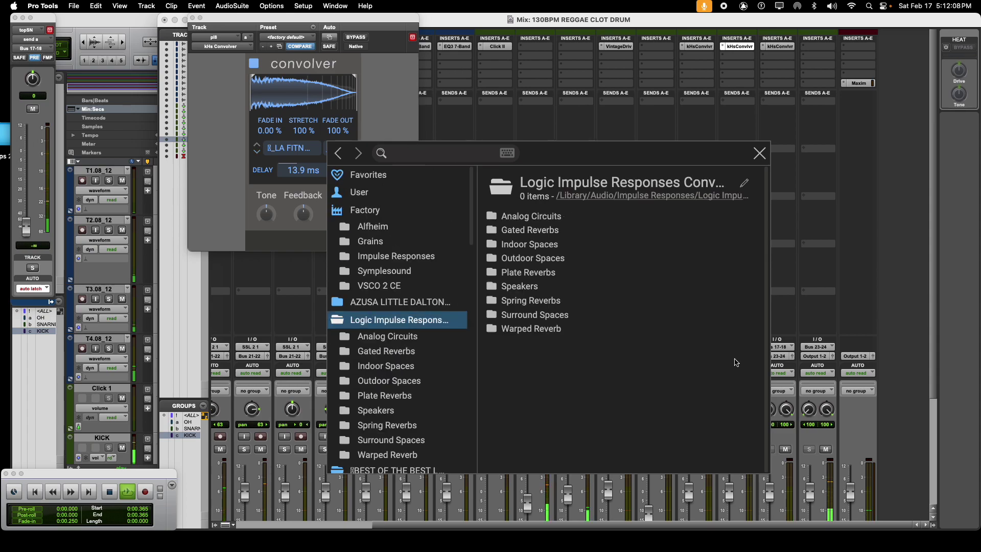
double_click(545, 274)
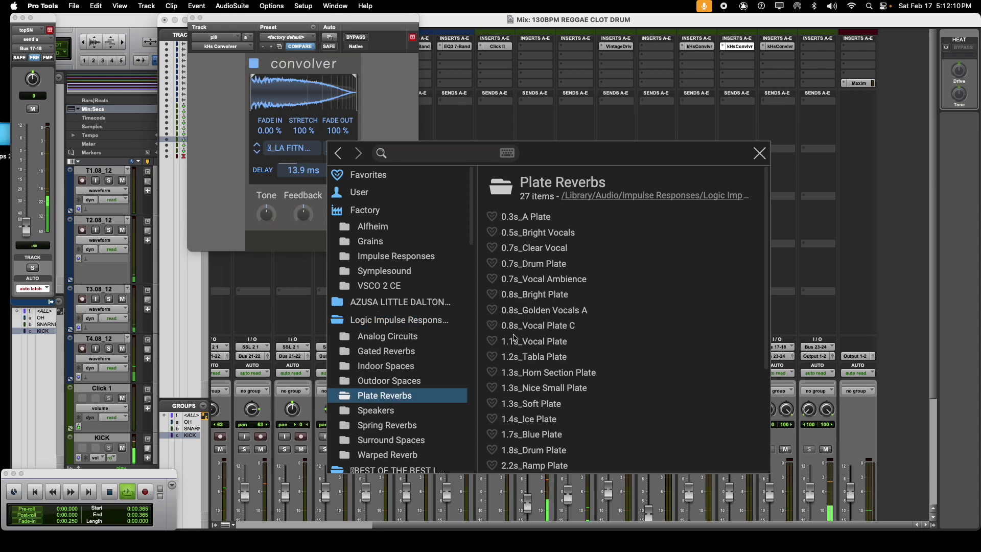
scroll(517, 349, down, 5)
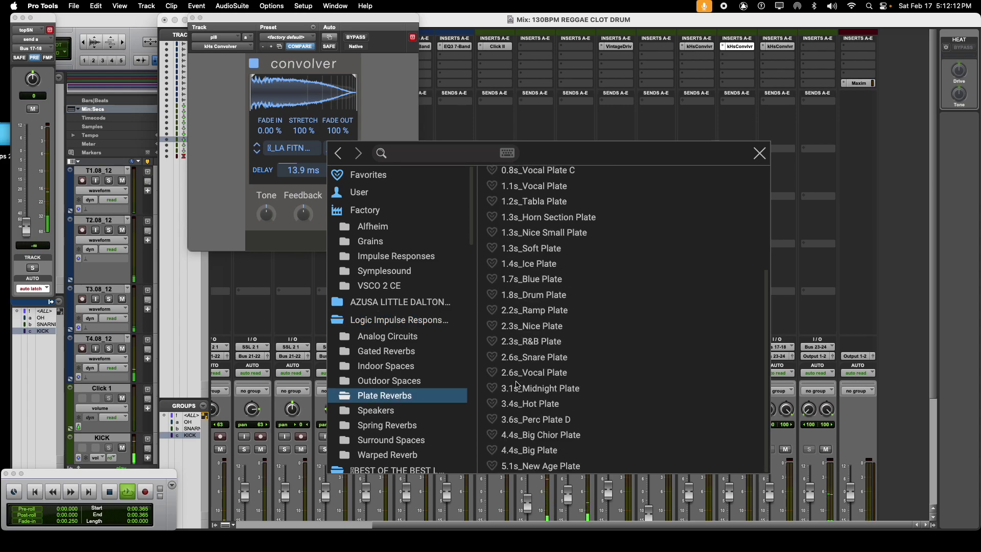
scroll(517, 385, up, 5)
scroll(531, 389, down, 5)
scroll(516, 437, up, 5)
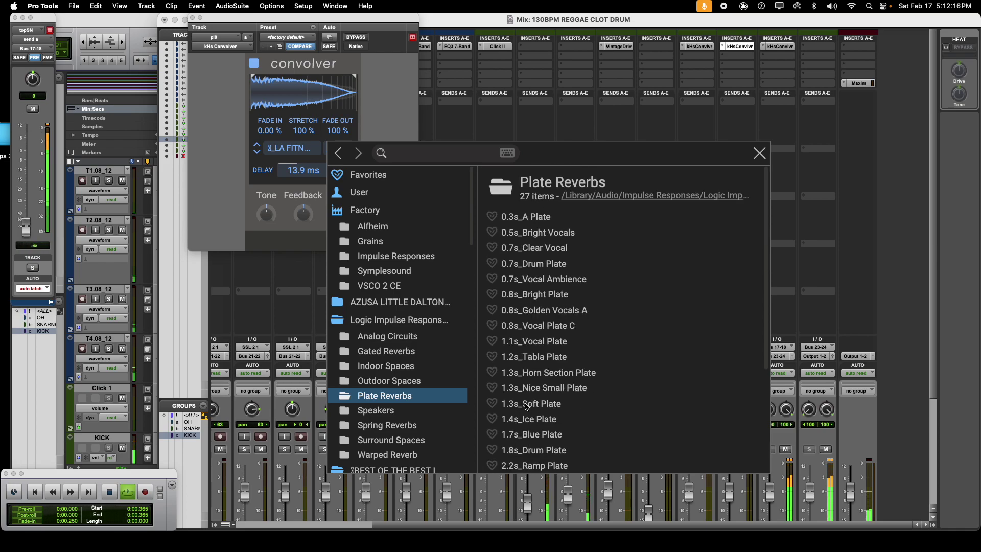
scroll(529, 317, down, 5)
scroll(522, 363, up, 5)
click(529, 265)
click(759, 153)
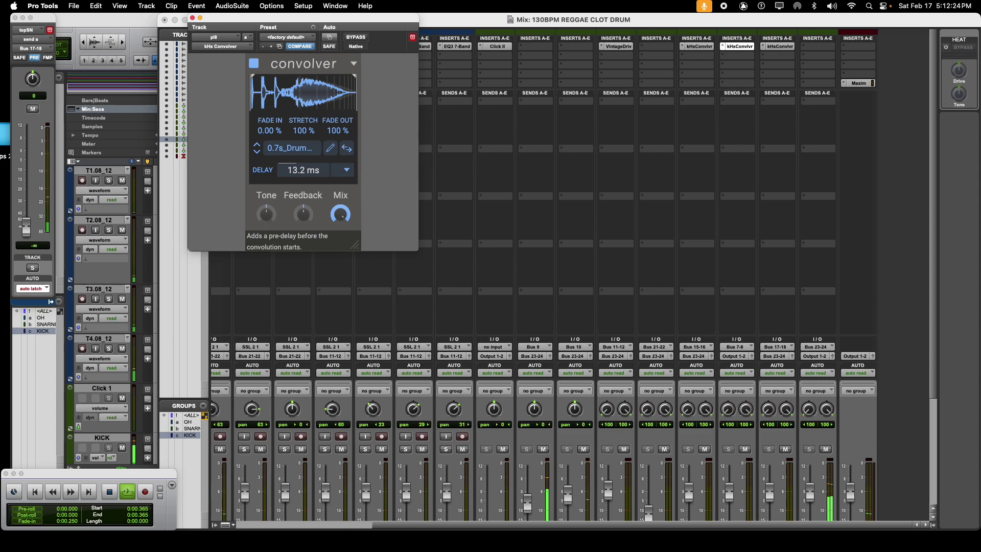
drag(288, 170, 288, 169)
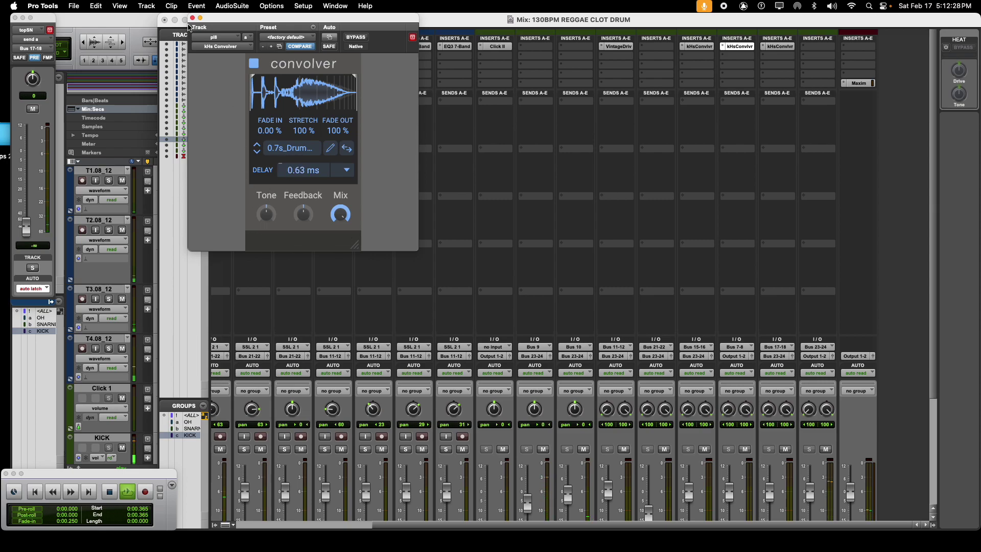
click(192, 19)
Add a second send on the BOTsn track routed to Bus 7-8 to feed the pl8 reverb.
scroll(612, 493, down, 5)
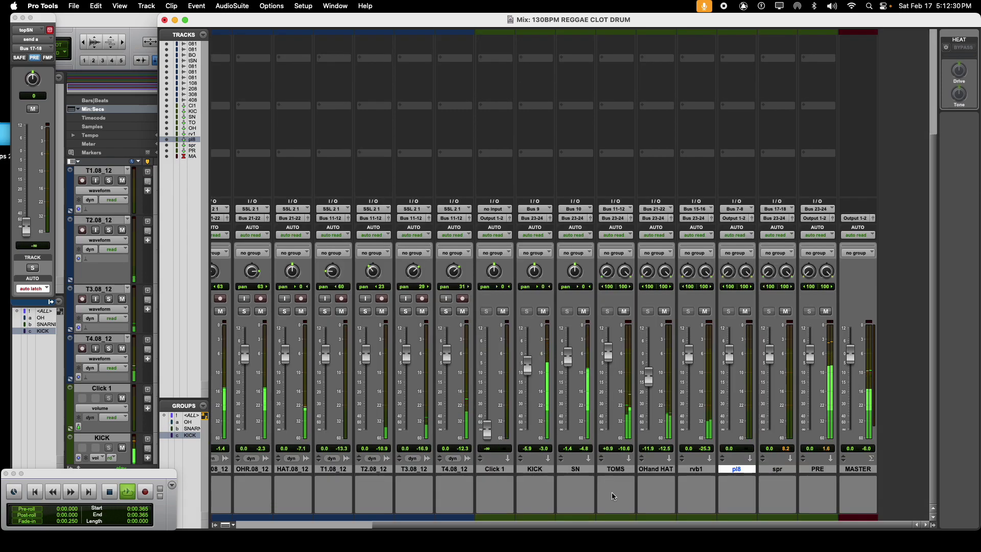
drag(666, 526, 346, 483)
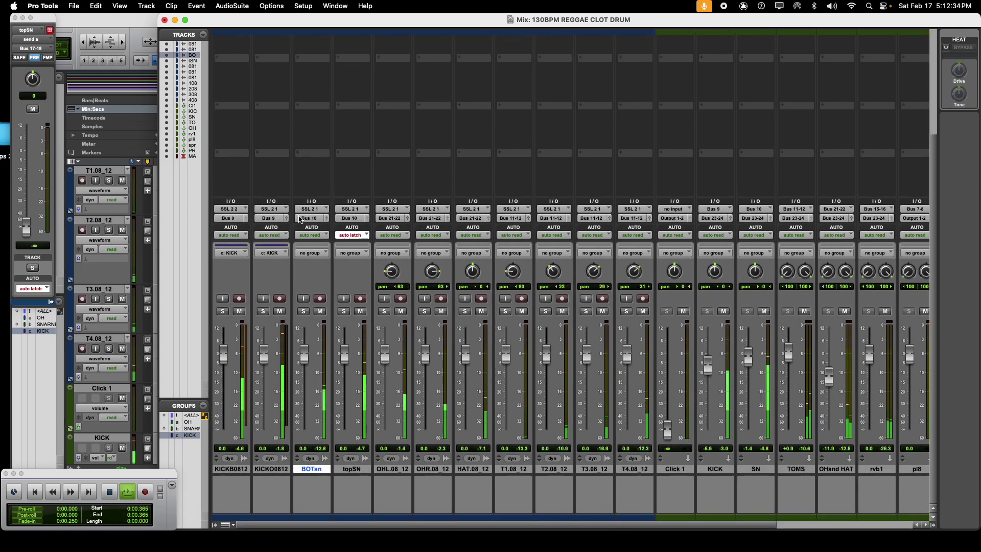
scroll(307, 213, up, 5)
click(299, 102)
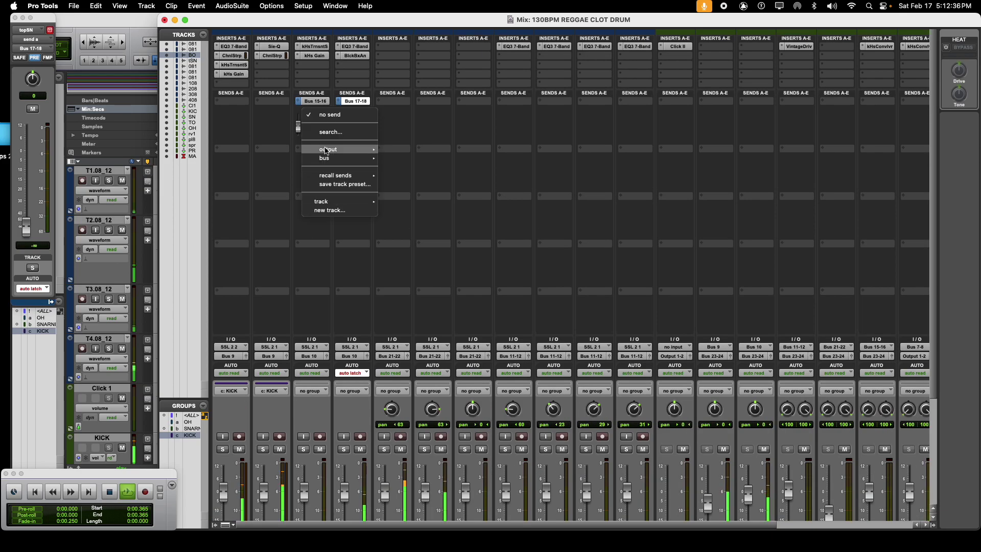
mouse_move(326, 158)
click(426, 236)
scroll(355, 184, up, 2)
scroll(312, 73, up, 5)
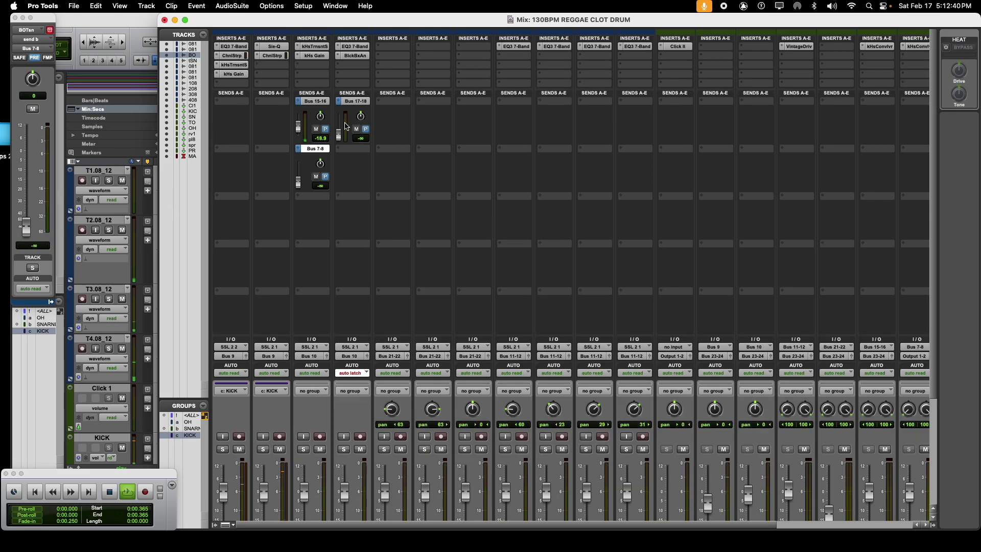
Return the topSN track's automation mode to read and set BOTsn's automation mode to latch.
scroll(415, 345, down, 6)
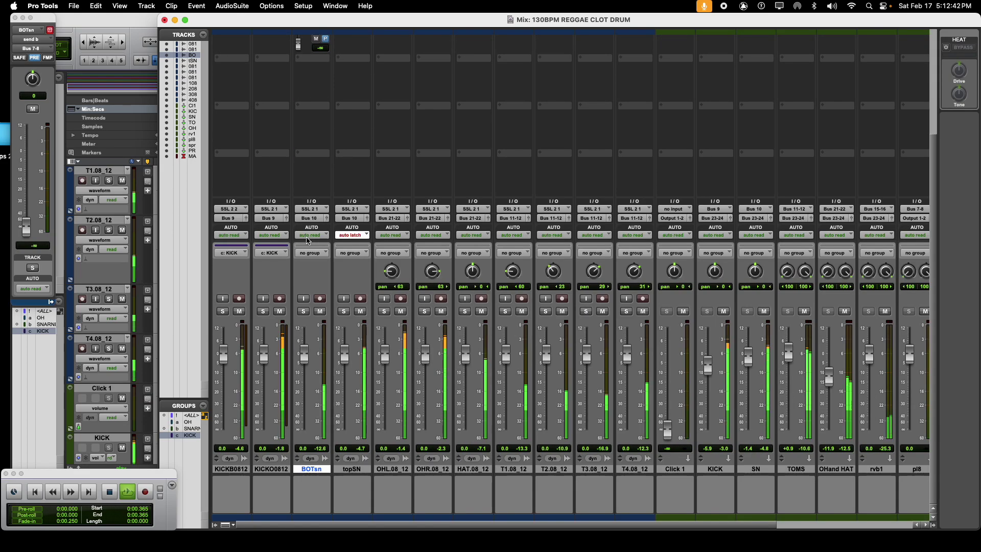
click(353, 235)
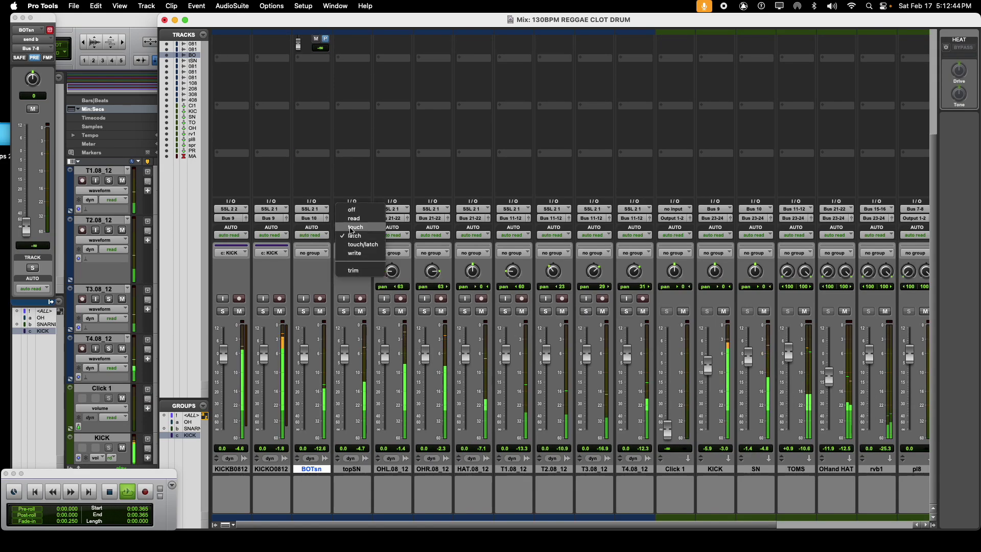
click(354, 218)
click(312, 235)
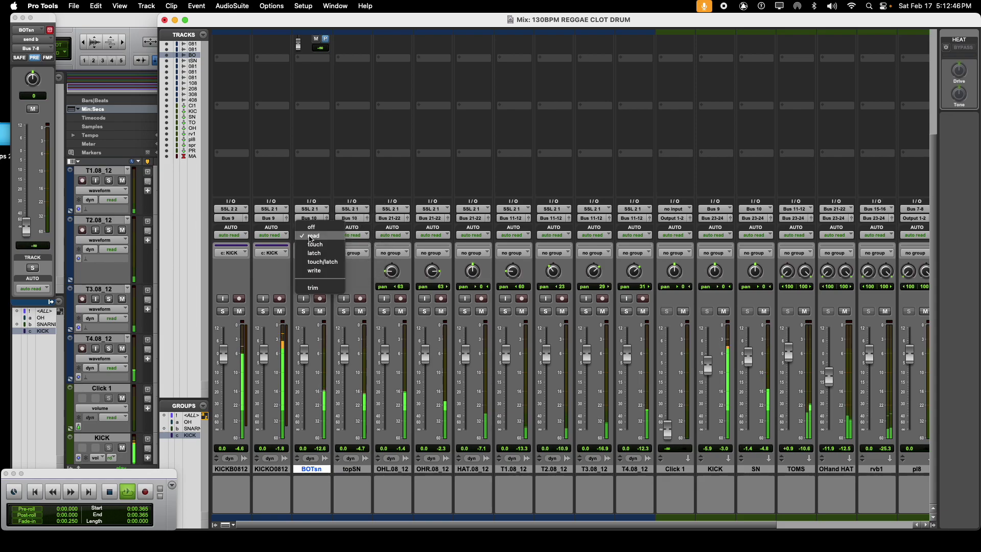
click(314, 253)
Ride the BOTsn track's Bus 7-8 send level during playback to try the plate reverb on the snare.
scroll(281, 113, up, 3)
click(300, 126)
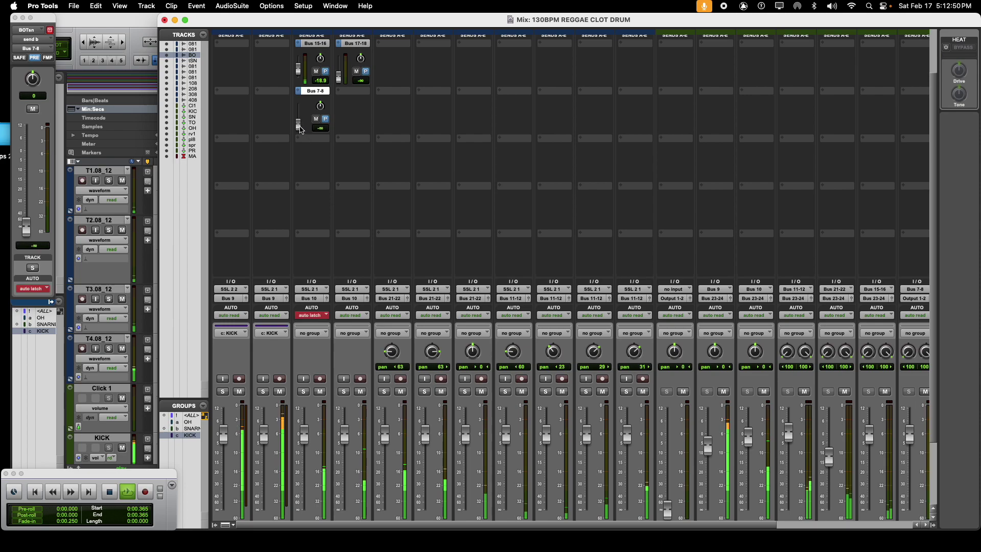
mouse_move(300, 131)
mouse_down()
mouse_move(300, 121)
mouse_move(300, 130)
mouse_up()
Check the spr track's convolver, step pl8's convolver forward to the 1.3s_Nice impulse, and close the plug-in window.
drag(316, 527, 455, 527)
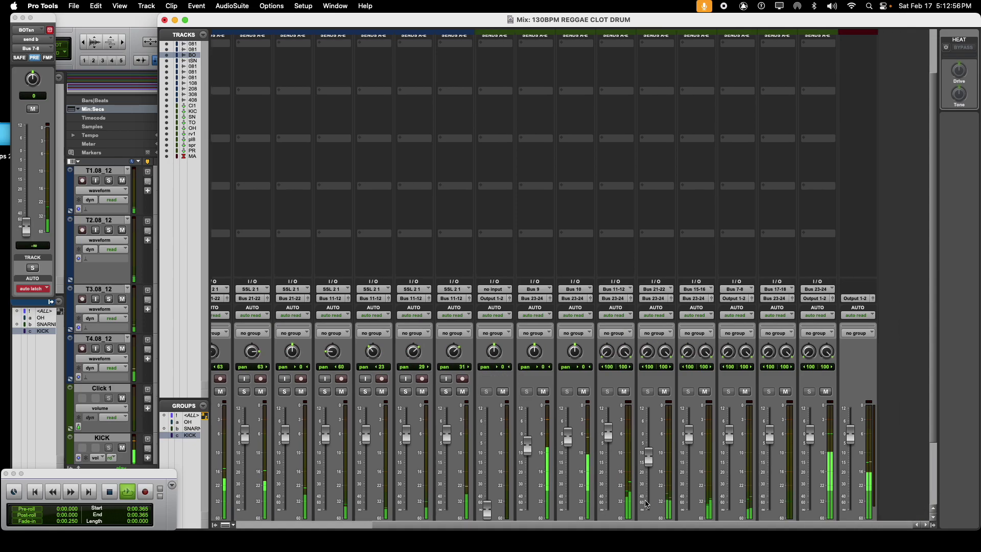
scroll(767, 245, up, 5)
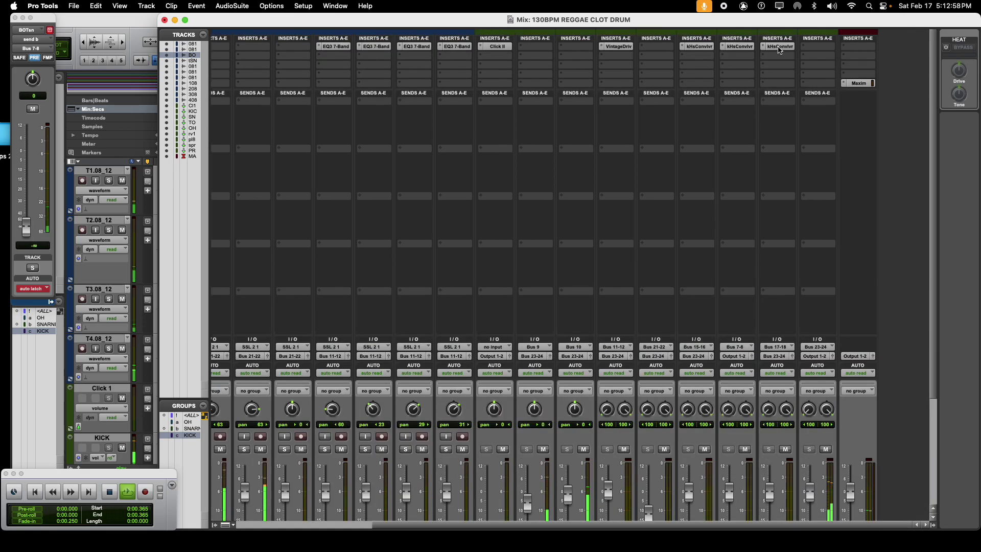
click(779, 48)
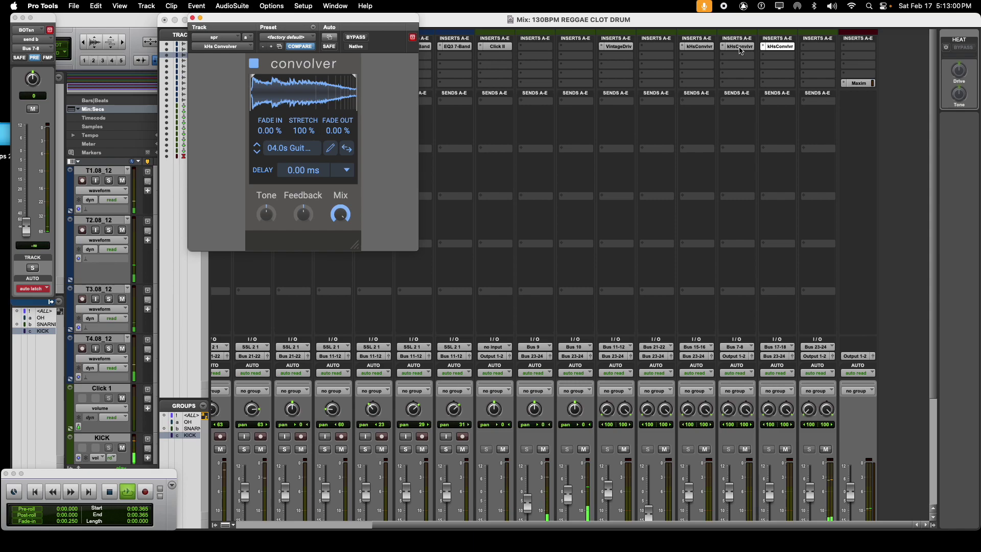
click(741, 49)
click(258, 153)
click(257, 153)
click(258, 152)
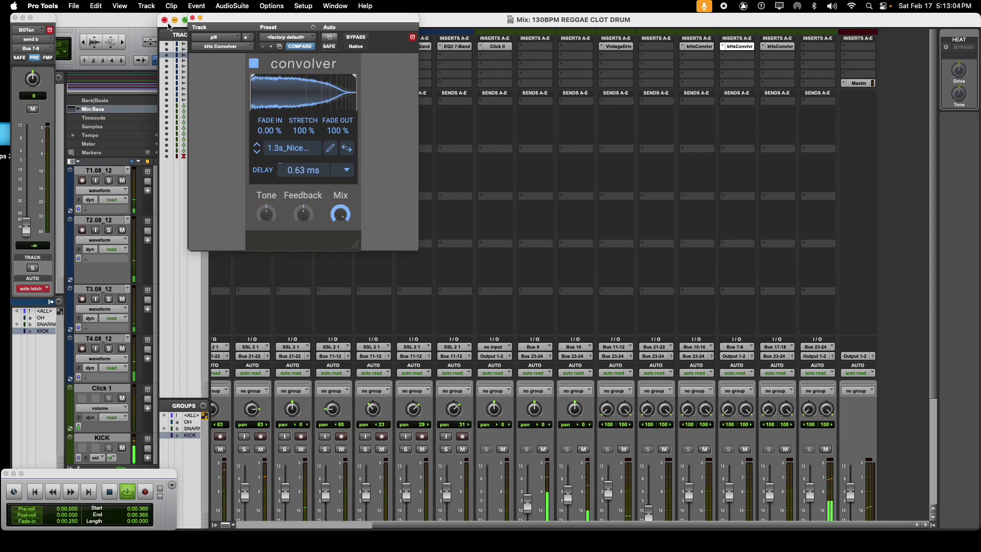
click(193, 19)
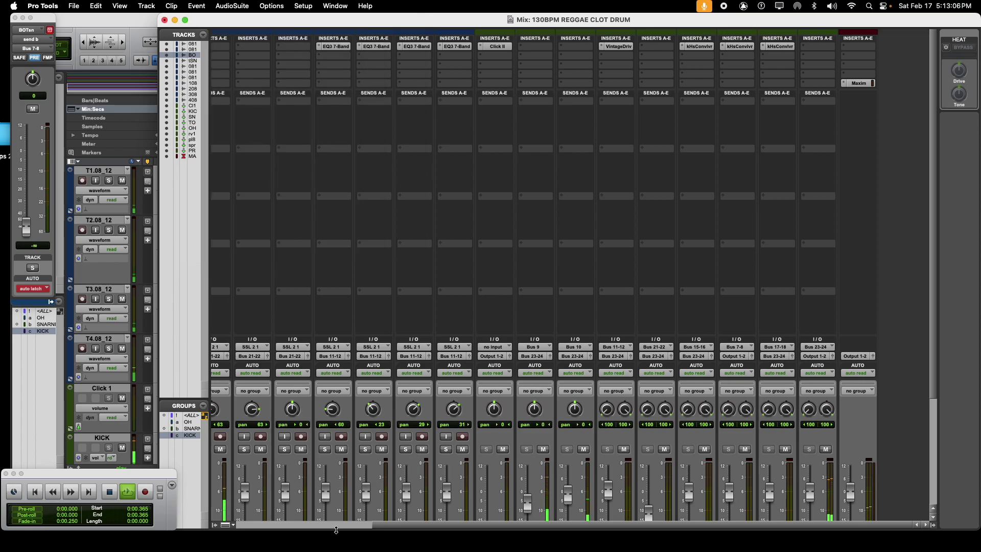
Ride BOTsn's Bus 7-8 send again with the new plate impulse and move the Mix window aside.
scroll(337, 530, left, 5)
drag(298, 188, 304, 394)
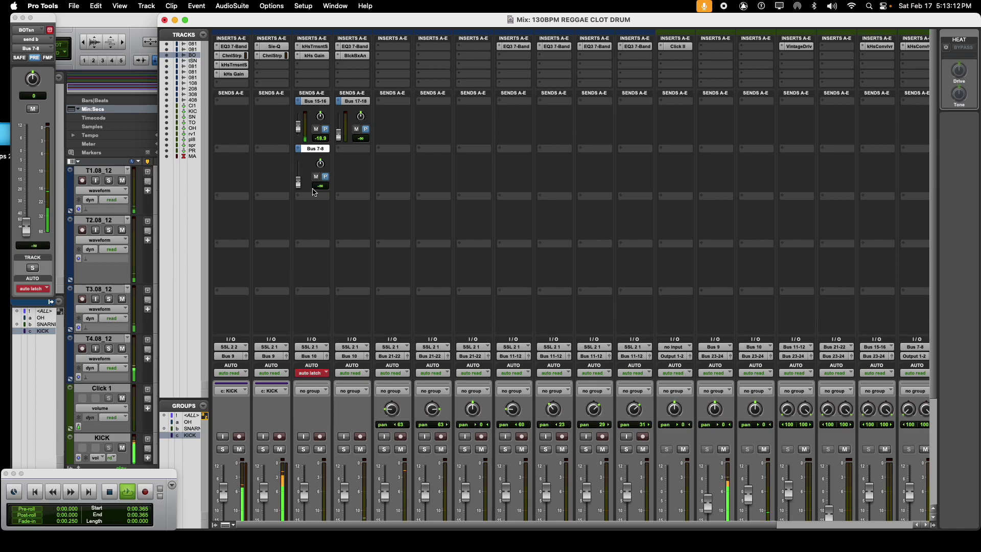
drag(578, 529, 486, 502)
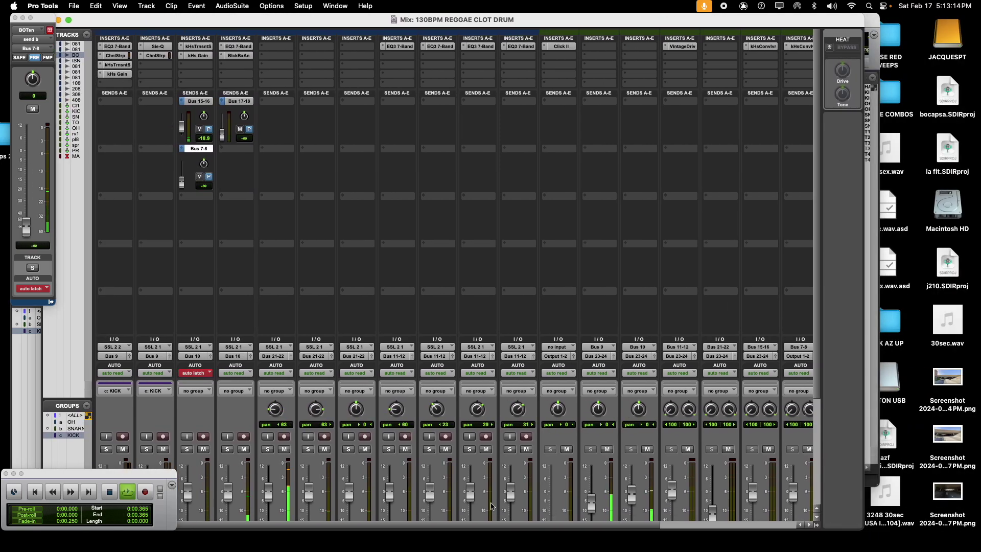
Load the 4.4s_Big Plate impulse response from Plate Reverbs into the pl8 track's convolver.
scroll(676, 266, right, 6)
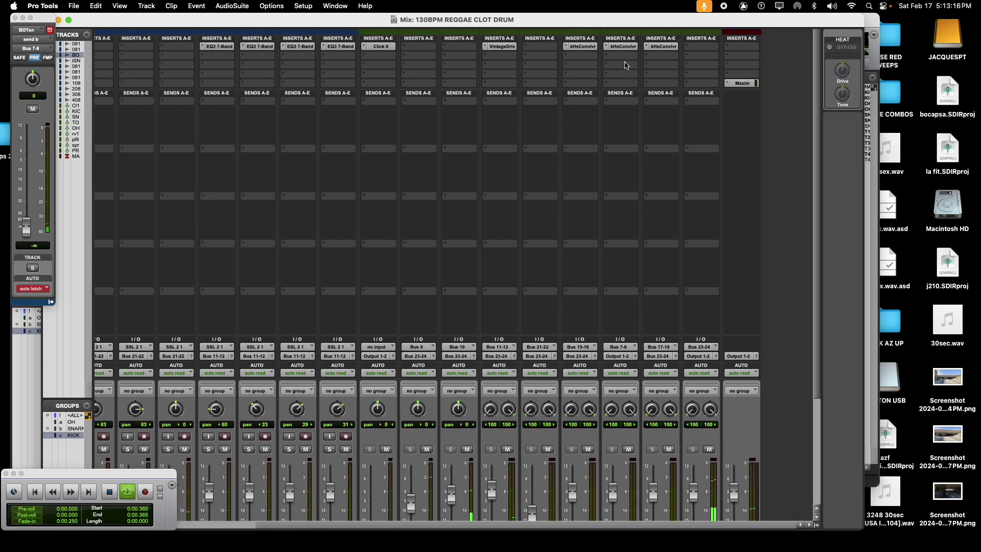
click(624, 47)
click(284, 151)
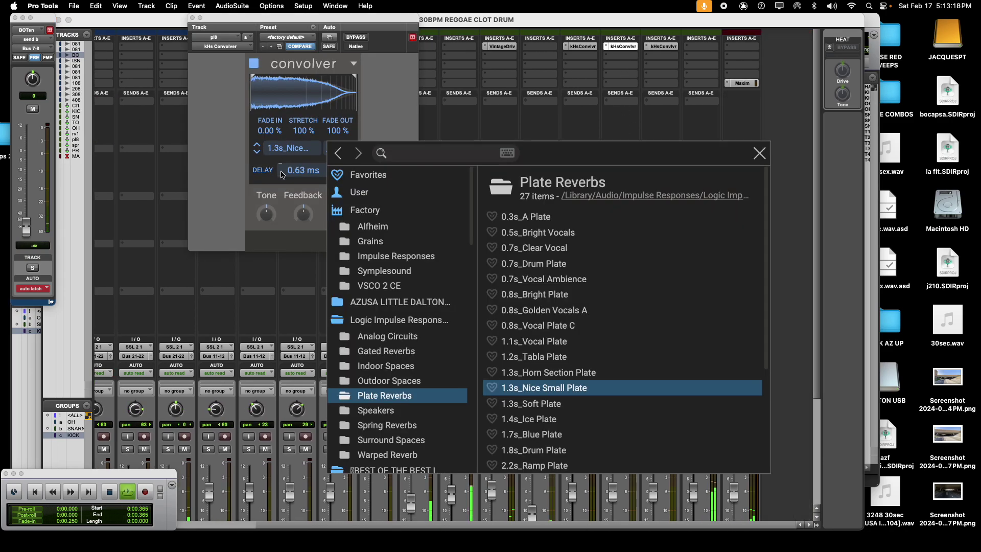
scroll(531, 386, down, 5)
click(555, 451)
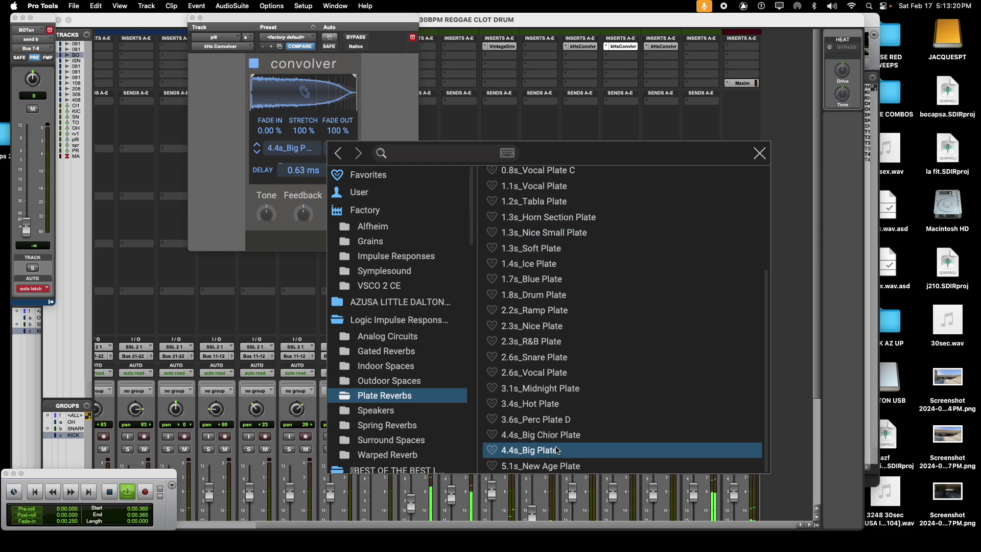
click(760, 154)
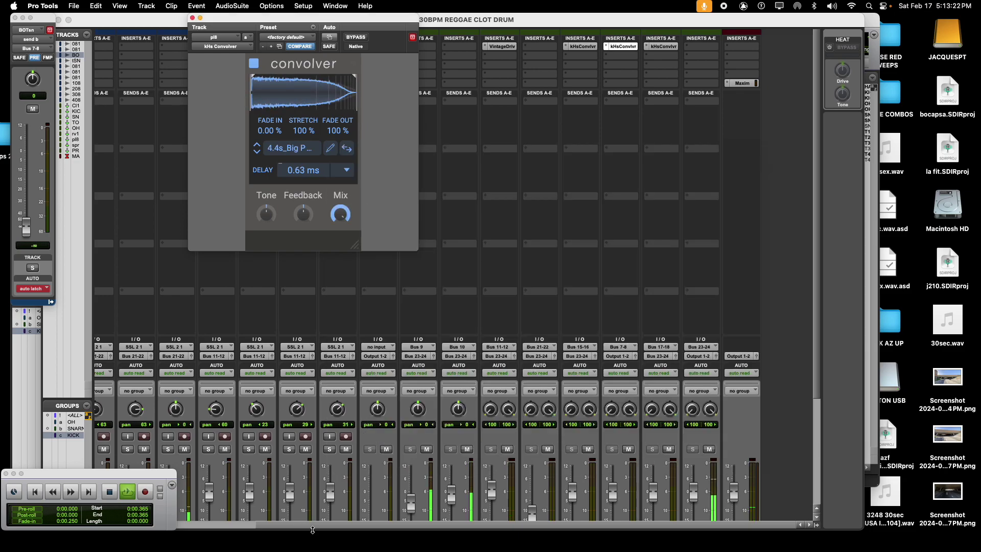
Close the pl8 convolver window and move the Mix window aside to uncover the Edit window.
drag(312, 525, 133, 521)
click(194, 18)
drag(206, 20, 384, 20)
scroll(314, 207, down, 5)
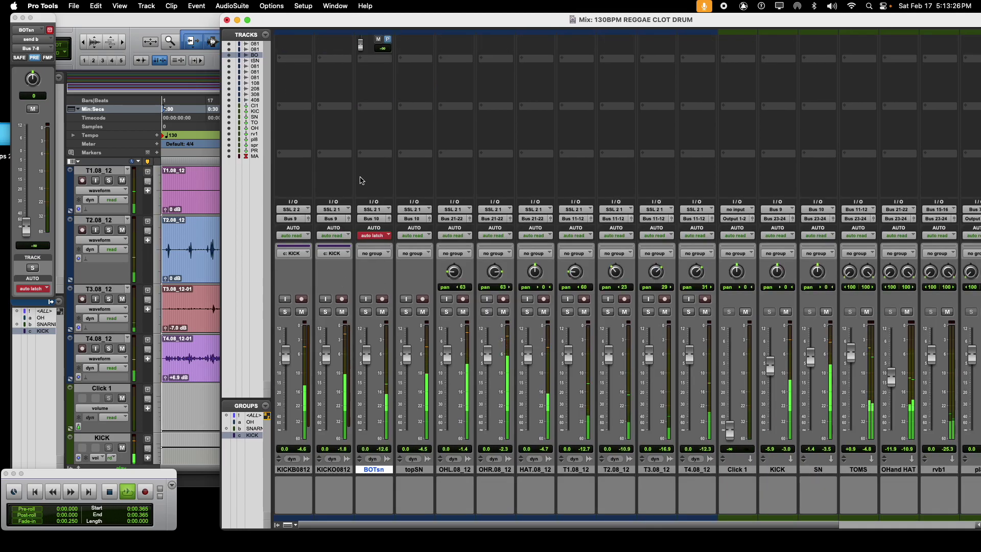
Ride the BOTsn track's Bus 7-8 send to audition the plate reverb, and stop playback.
scroll(361, 179, up, 3)
mouse_move(360, 117)
mouse_down()
mouse_move(363, 101)
mouse_move(360, 118)
mouse_up()
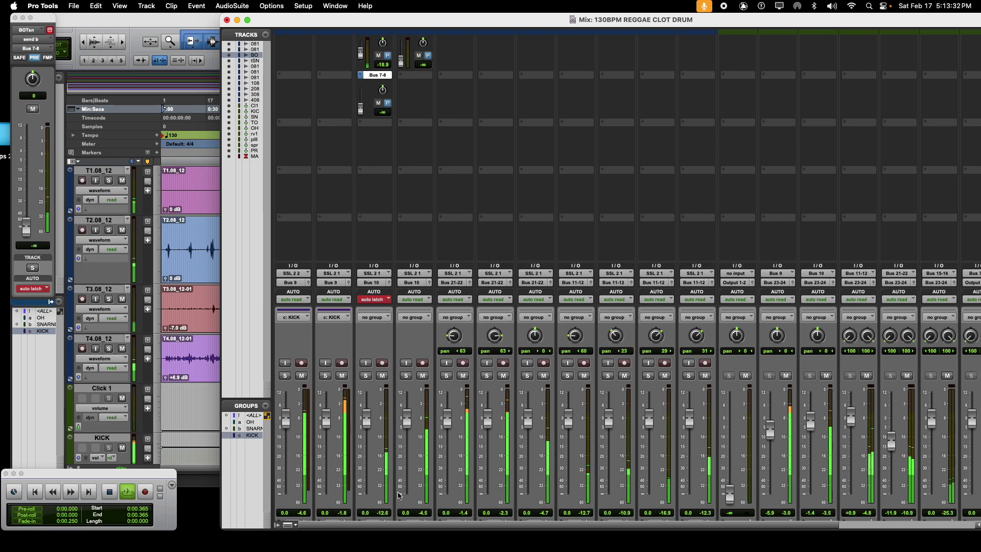
drag(496, 525, 659, 525)
key(space)
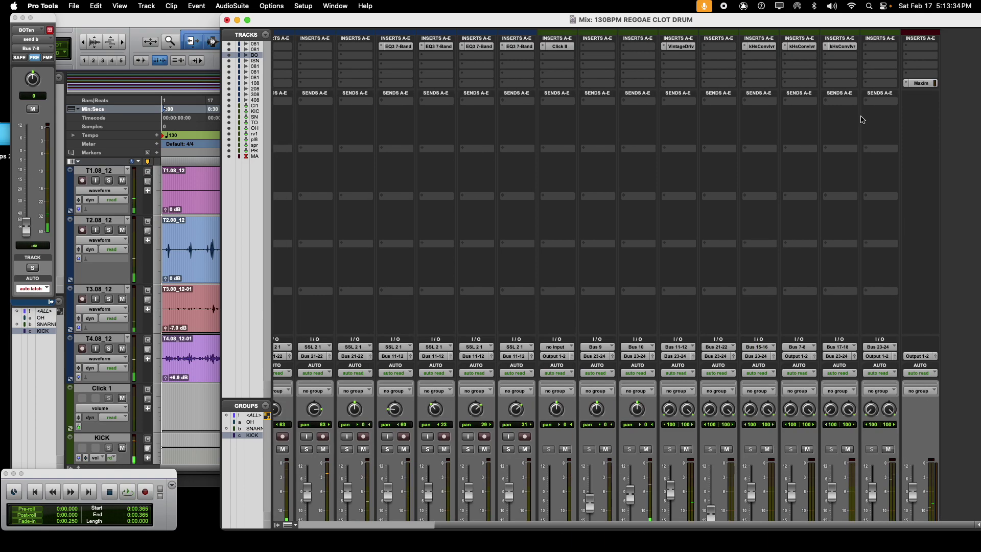
Reopen the pl8 track's convolver and look through the Logic Impulse Responses library for a different impulse.
click(797, 46)
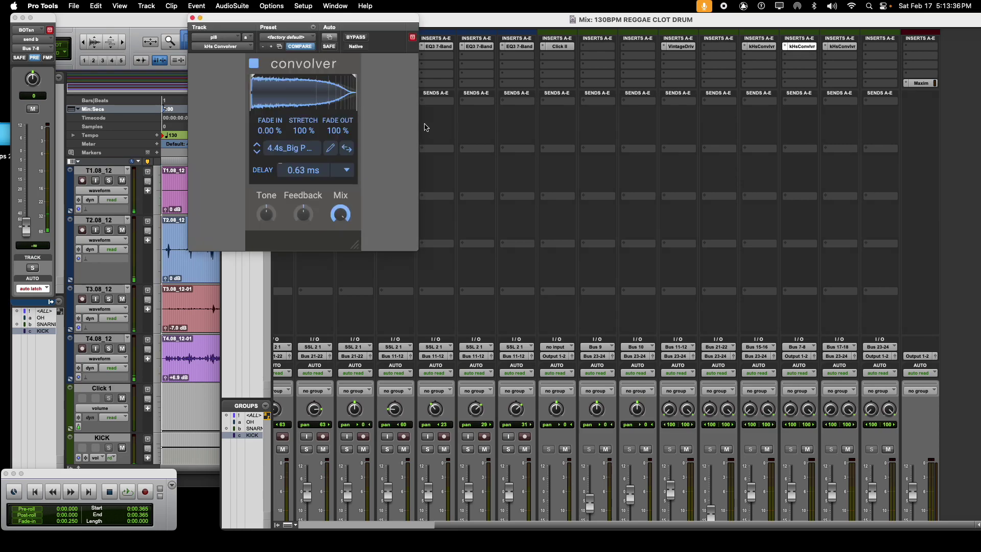
click(284, 148)
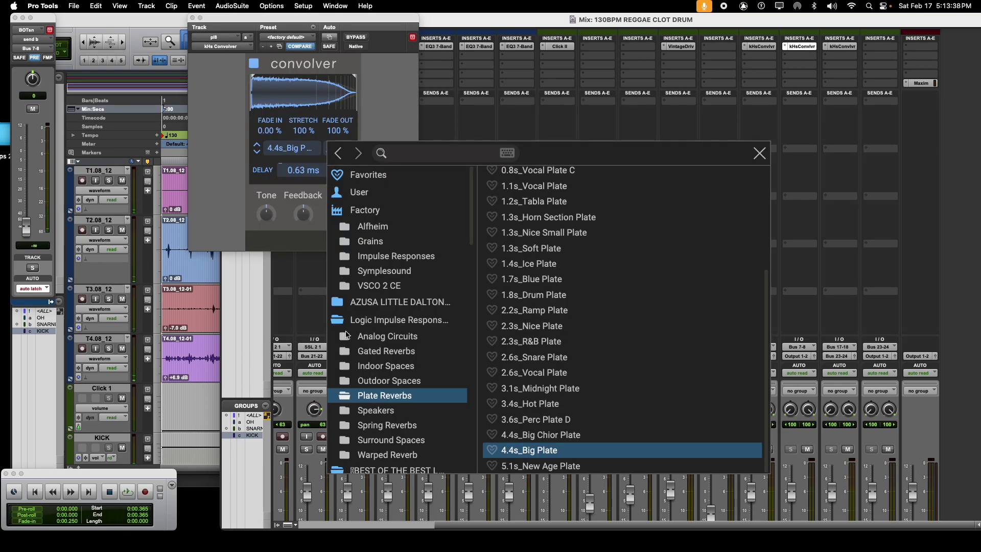
click(358, 325)
scroll(362, 328, down, 10)
scroll(364, 330, up, 5)
scroll(365, 330, up, 5)
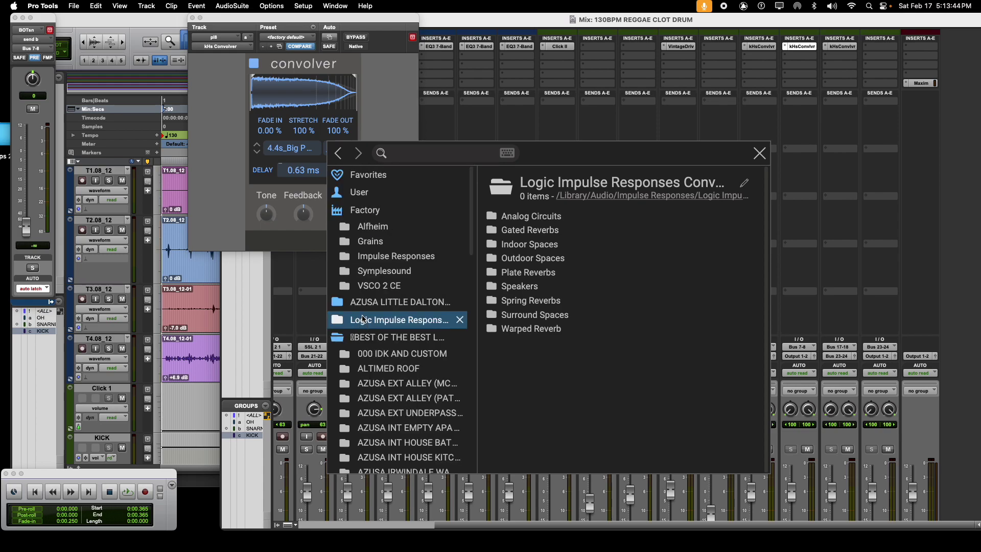
Look through the User and Factory impulse folders and search the library for "plate".
click(363, 194)
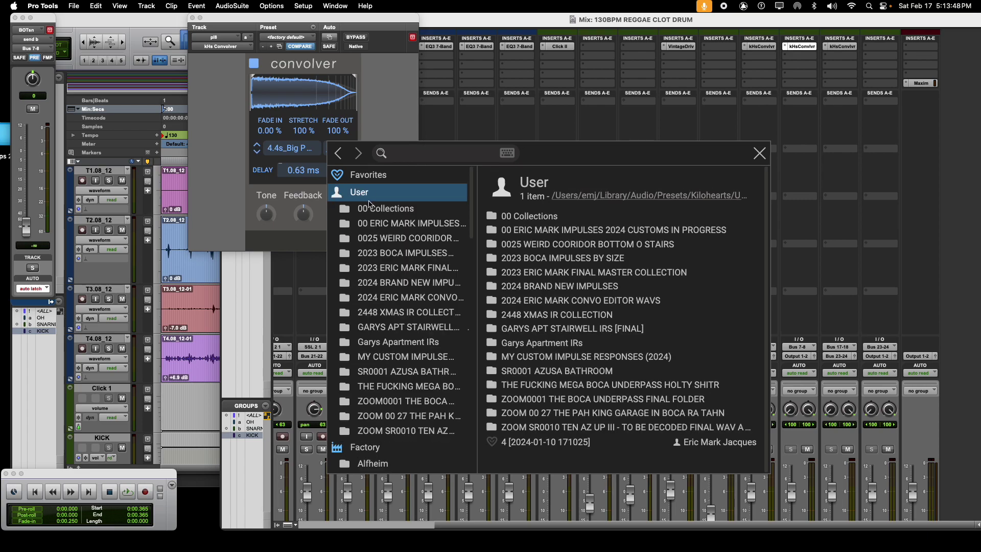
scroll(363, 275, down, 14)
scroll(363, 276, up, 14)
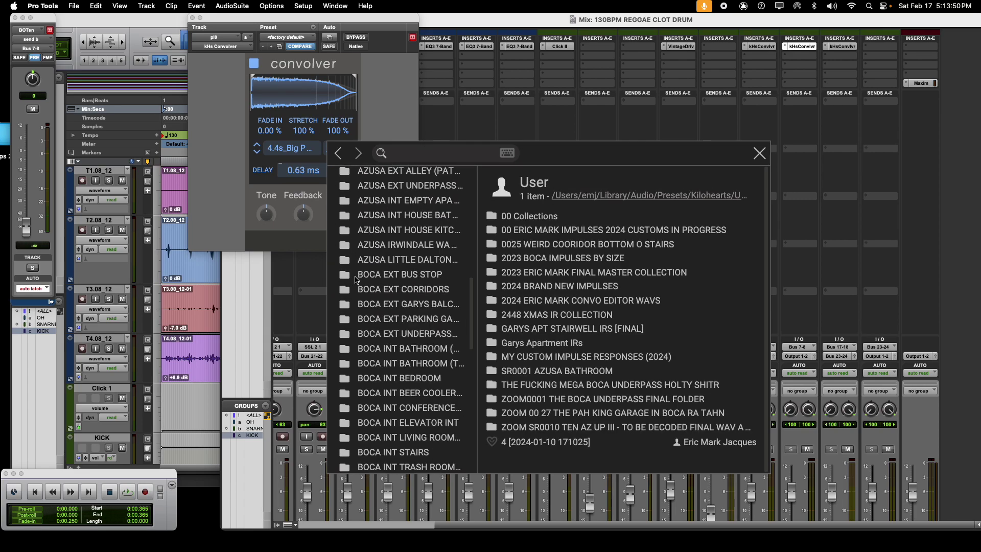
scroll(365, 274, down, 6)
scroll(364, 276, up, 6)
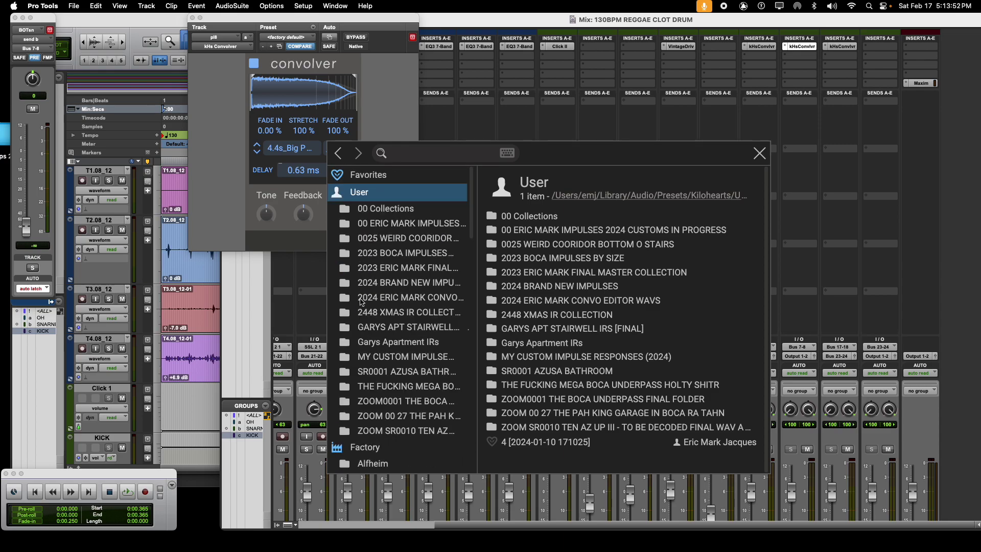
click(377, 450)
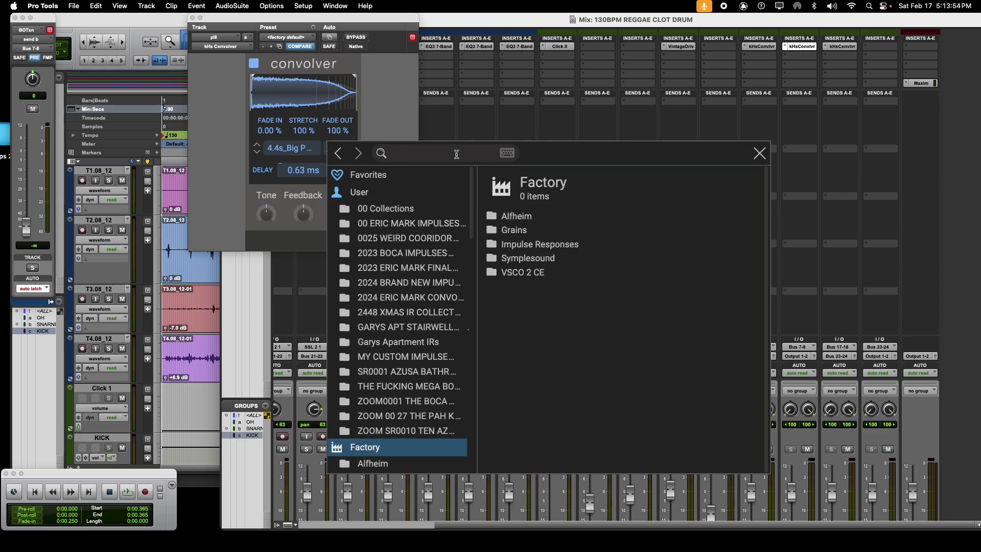
text(plate)
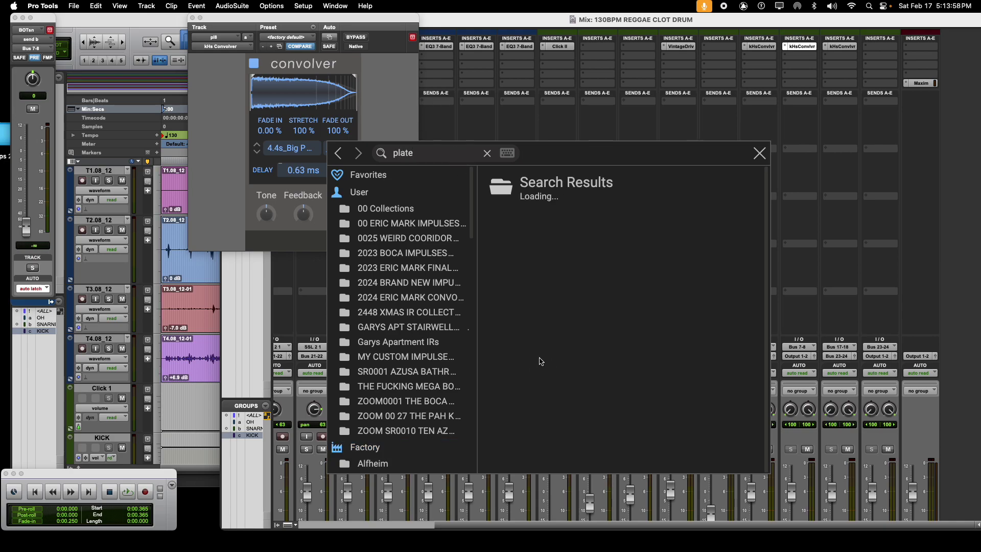
scroll(399, 371, down, 15)
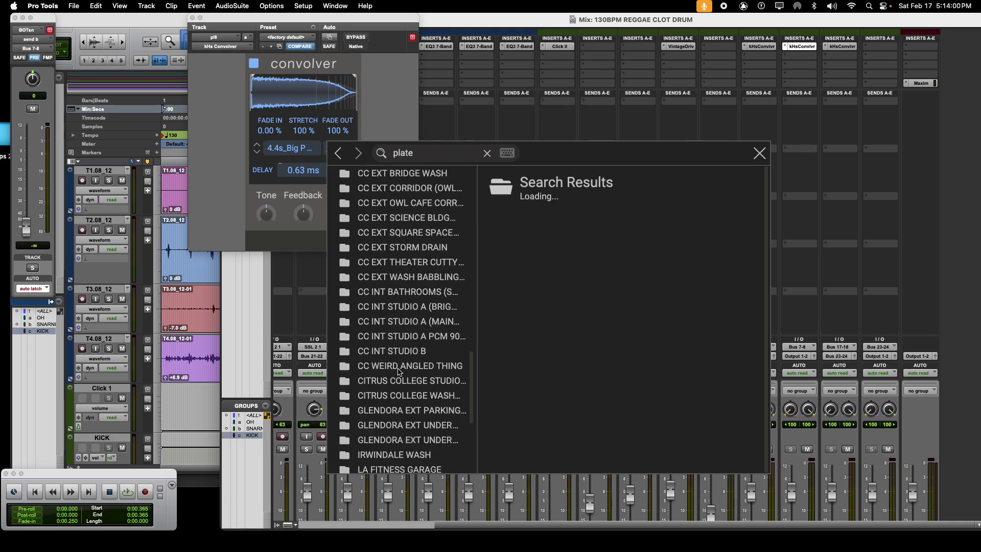
Open DUB IRs in the IMPULSE PACKX library and examine the King Tubby impulse responses.
scroll(399, 372, down, 5)
click(416, 424)
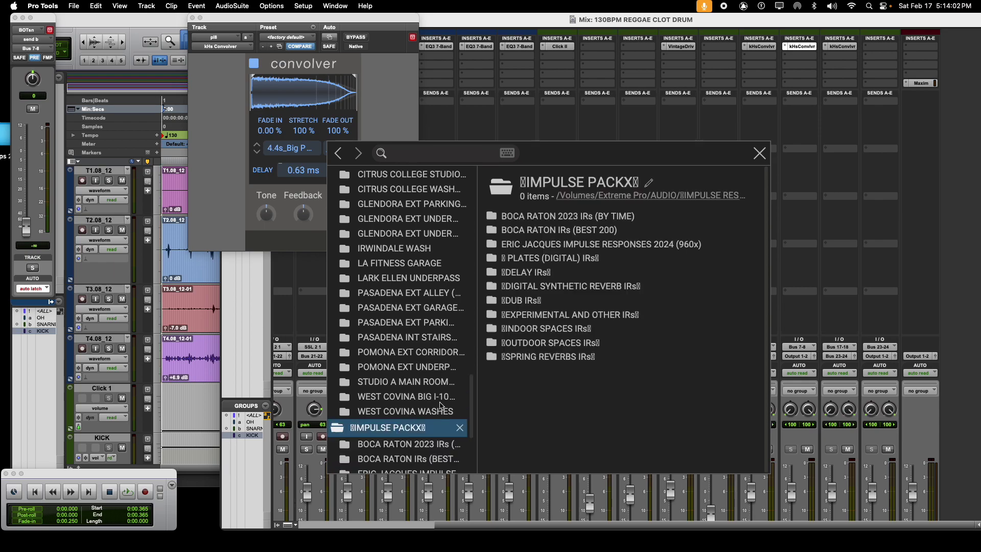
click(514, 302)
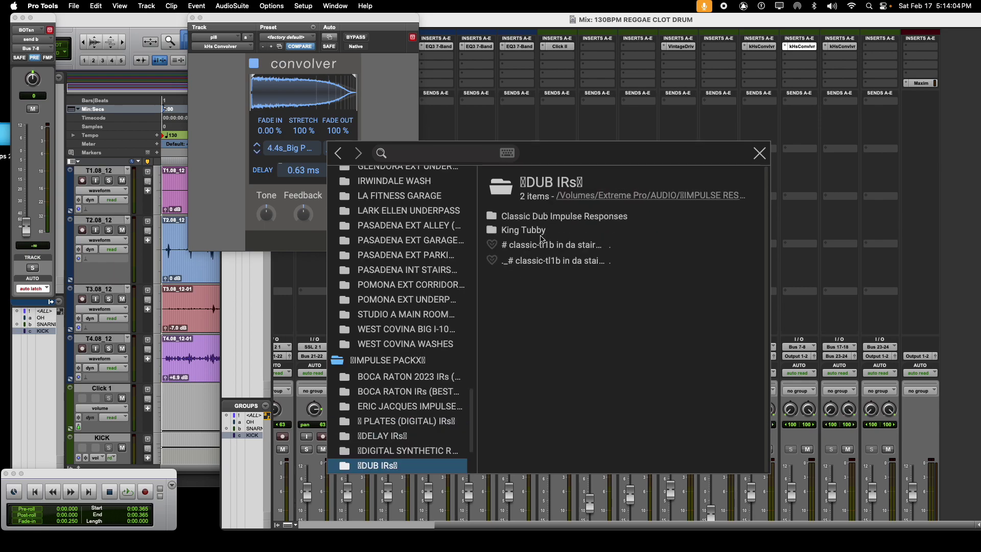
double_click(526, 231)
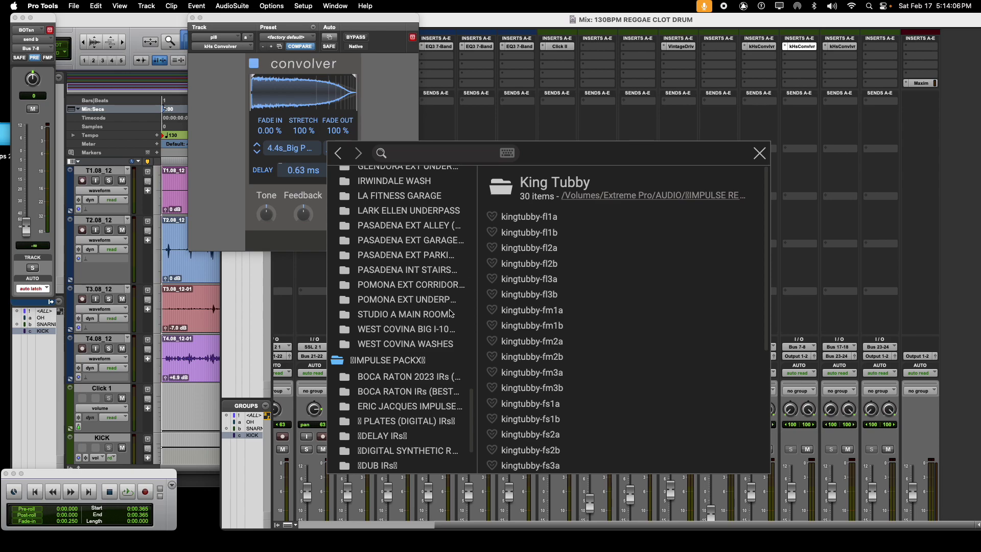
scroll(557, 251, down, 5)
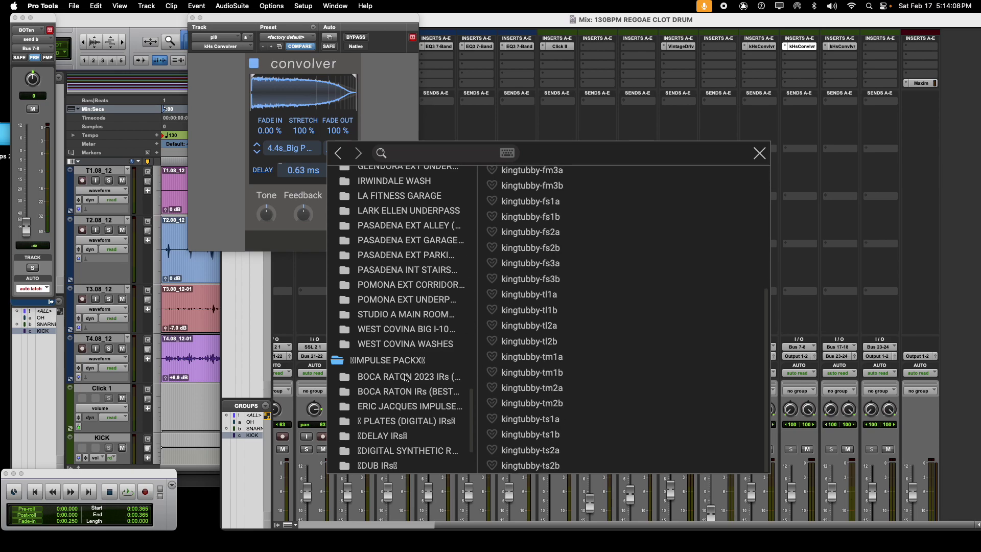
scroll(409, 383, down, 3)
Load the "# classic-tl1b in da stair…" impulse from DUB IRs and trim a sliver off its start.
click(387, 371)
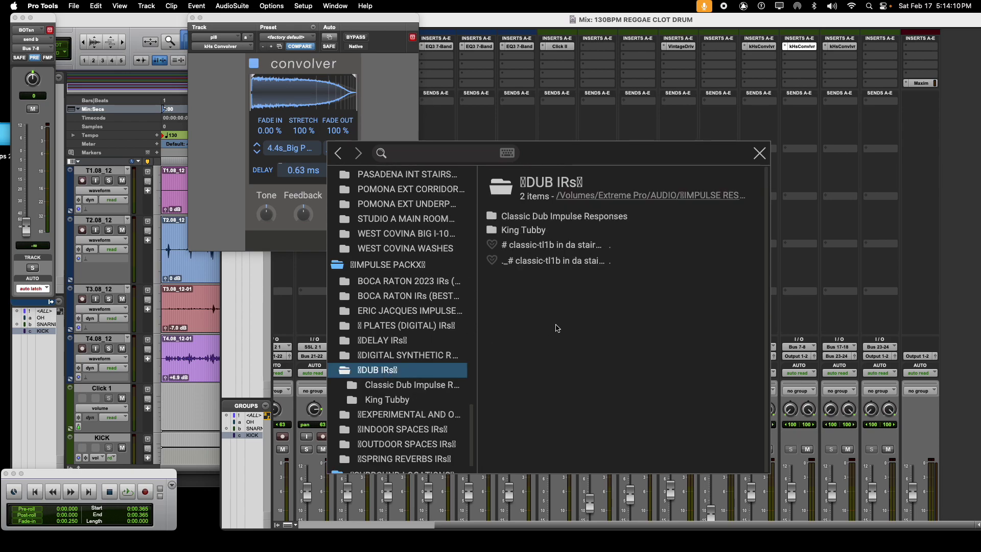
click(542, 247)
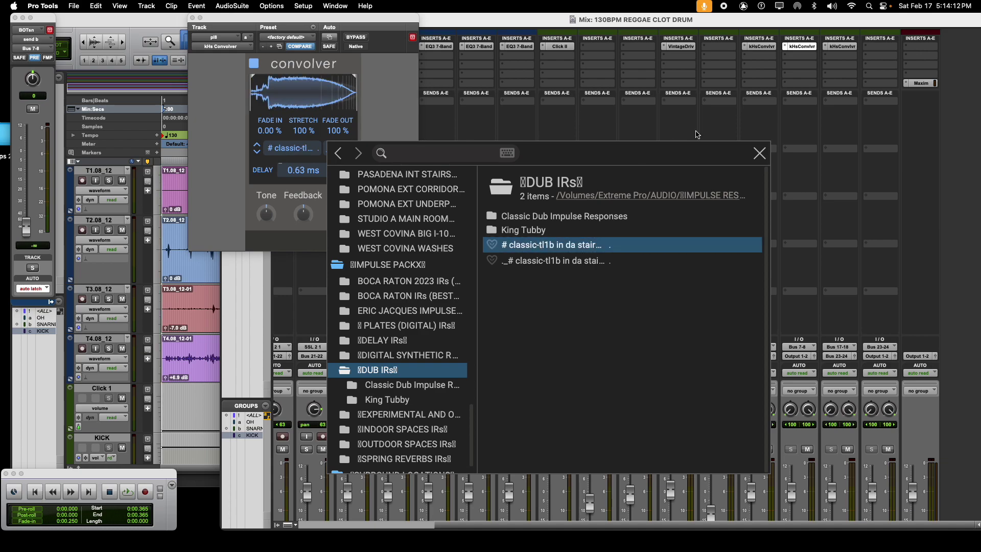
click(759, 153)
scroll(596, 409, down, 3)
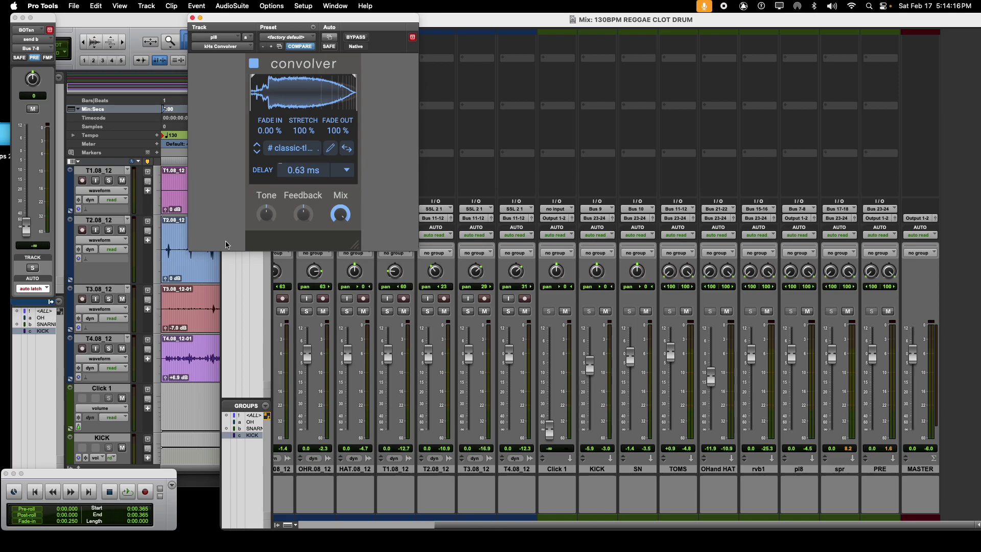
mouse_move(251, 101)
mouse_down()
mouse_move(269, 101)
mouse_move(251, 104)
mouse_up()
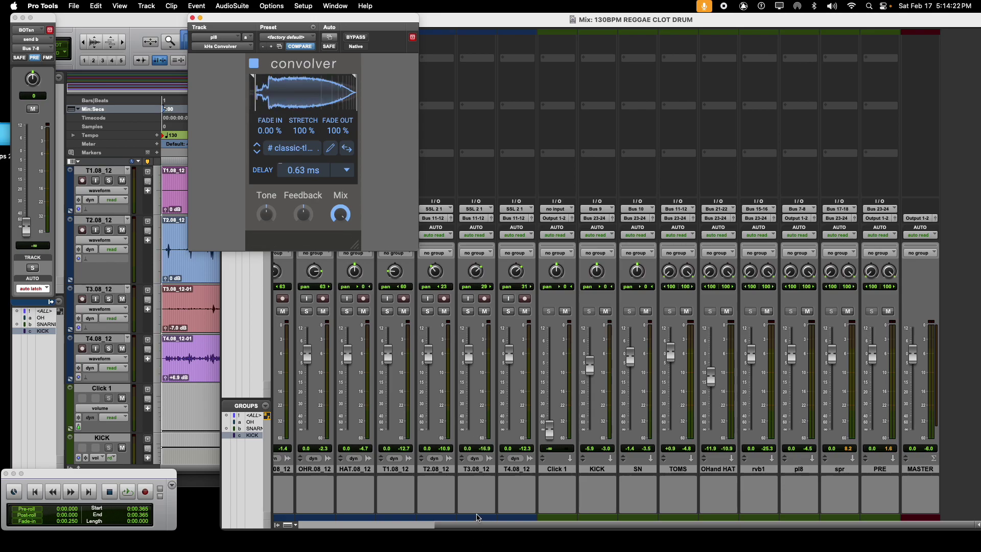
Play the session and ride the BOTsn track's Bus 7-8 send with the dub impulse loaded, then stop playback.
scroll(478, 518, left, 5)
drag(289, 24, 706, 24)
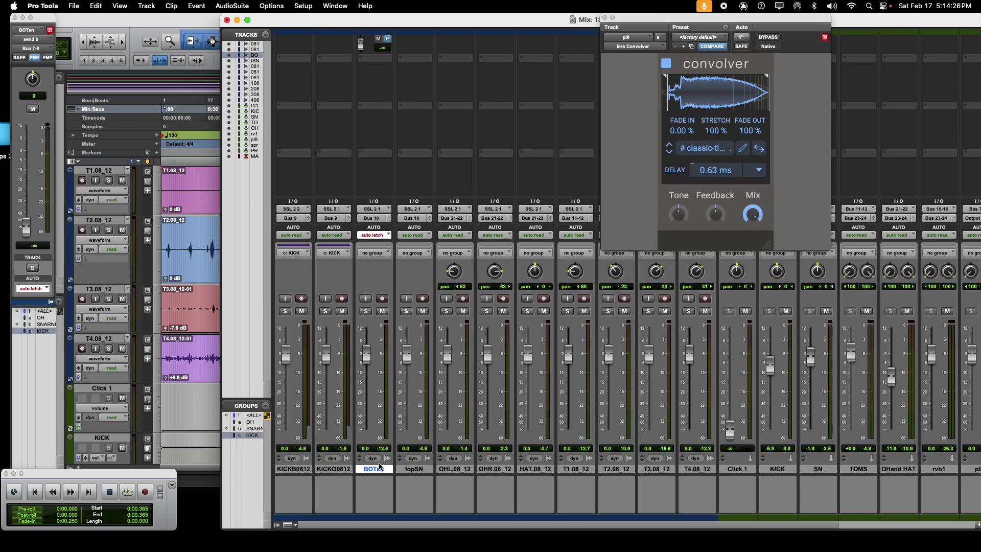
key(space)
scroll(375, 474, up, 1)
scroll(374, 474, up, 5)
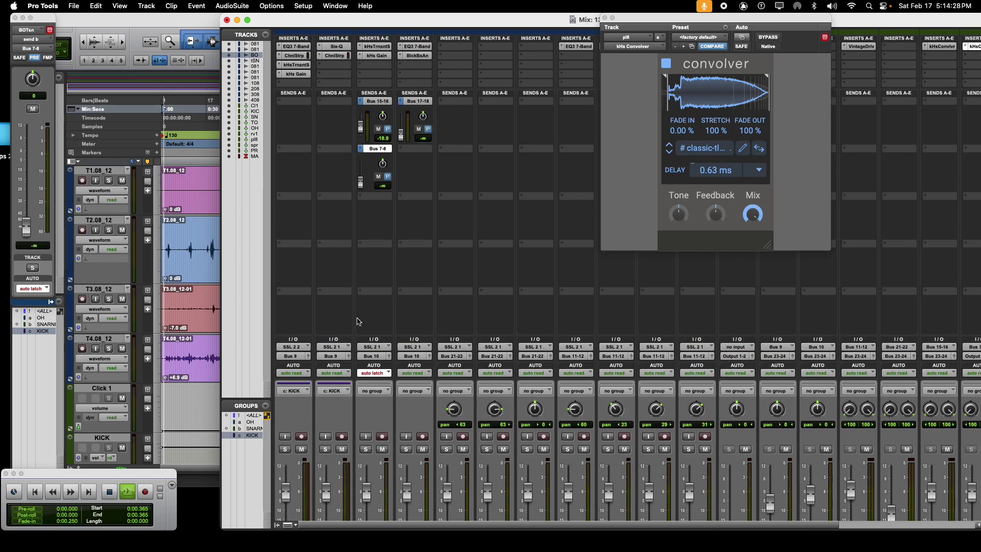
drag(359, 182, 316, 330)
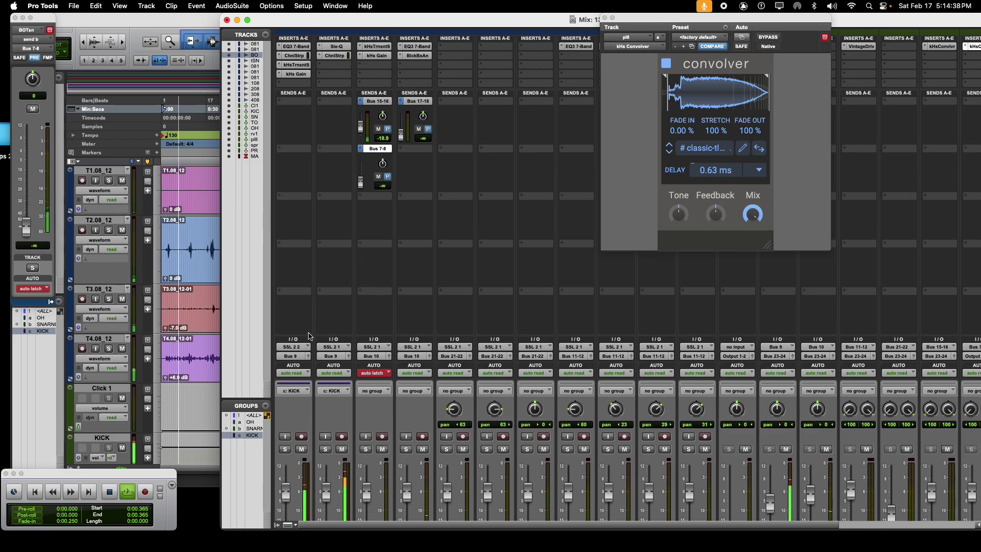
mouse_move(361, 183)
mouse_down()
mouse_move(362, 169)
mouse_move(366, 191)
mouse_up()
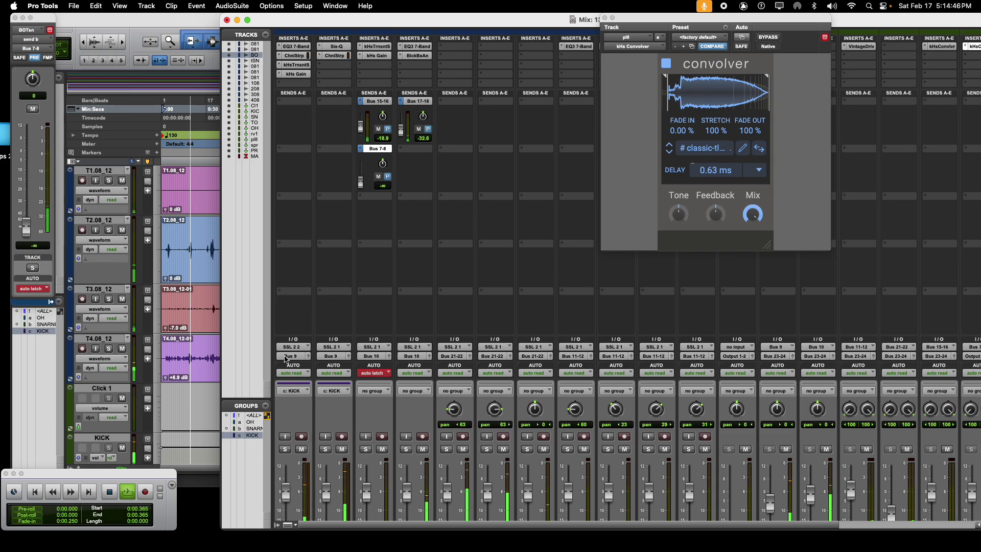
key(space)
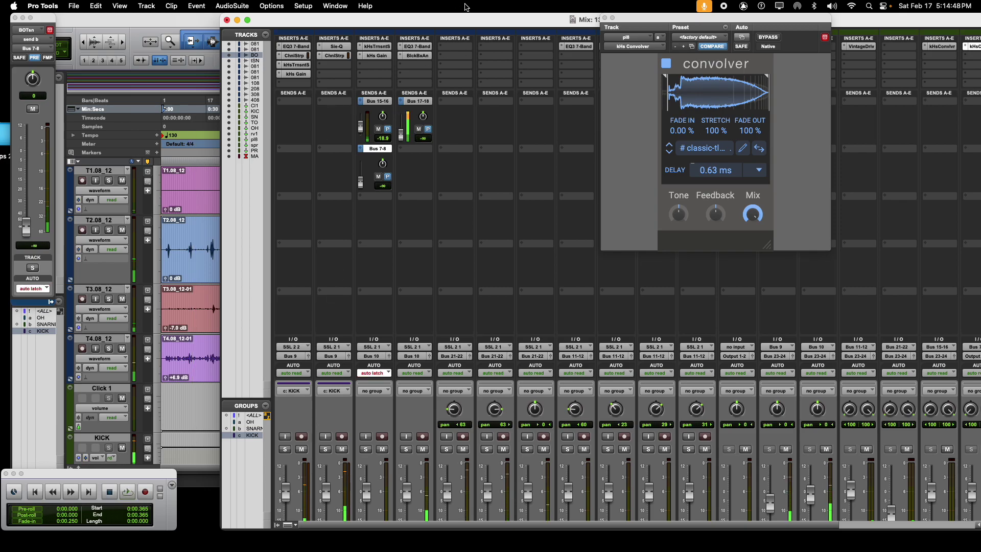
Close the convolver window, move the mix window aside and bring up a Finder window over the session.
click(605, 18)
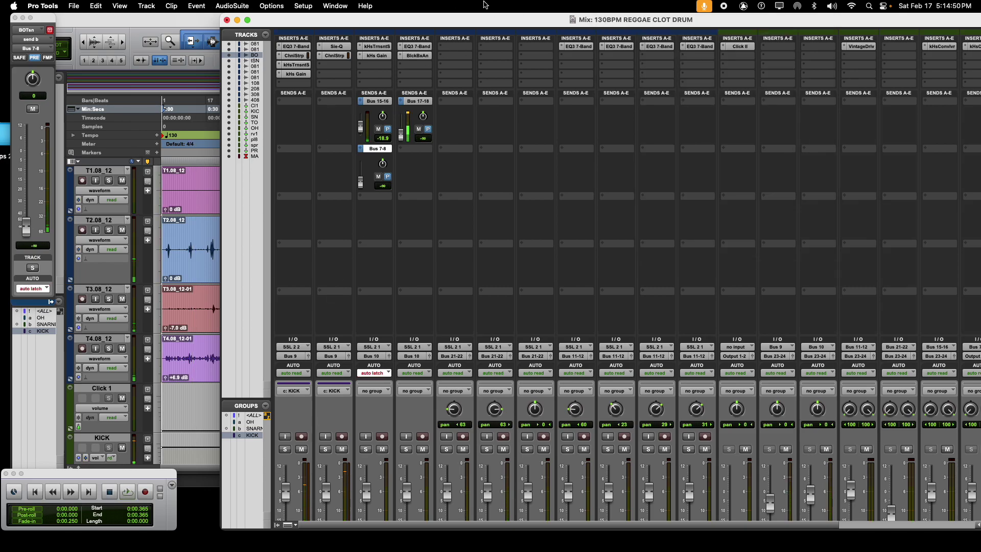
drag(320, 18, 556, 18)
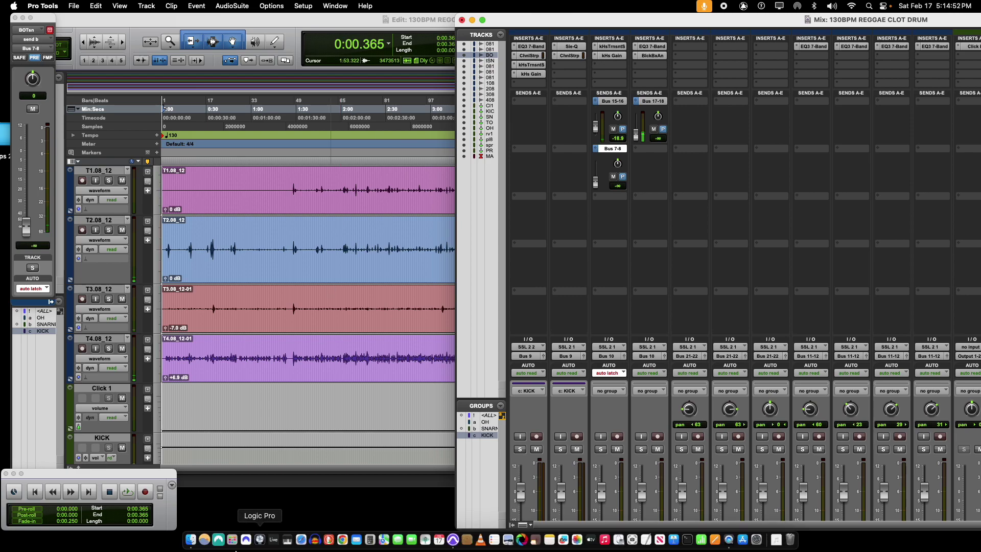
click(190, 542)
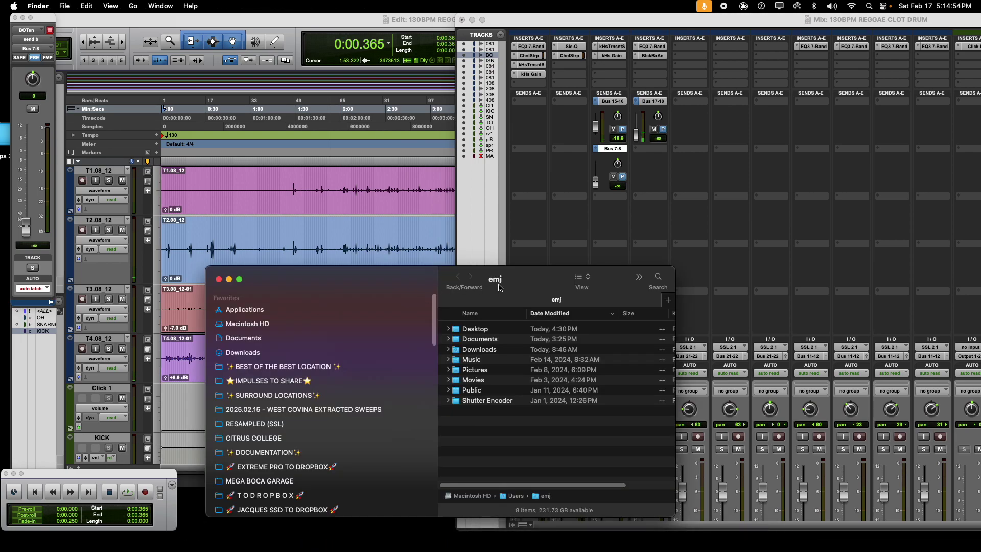
drag(492, 287, 666, 209)
Open the DUB samples folder in Finder and go into its GUITAR SKANKS subfolder.
scroll(454, 357, down, 10)
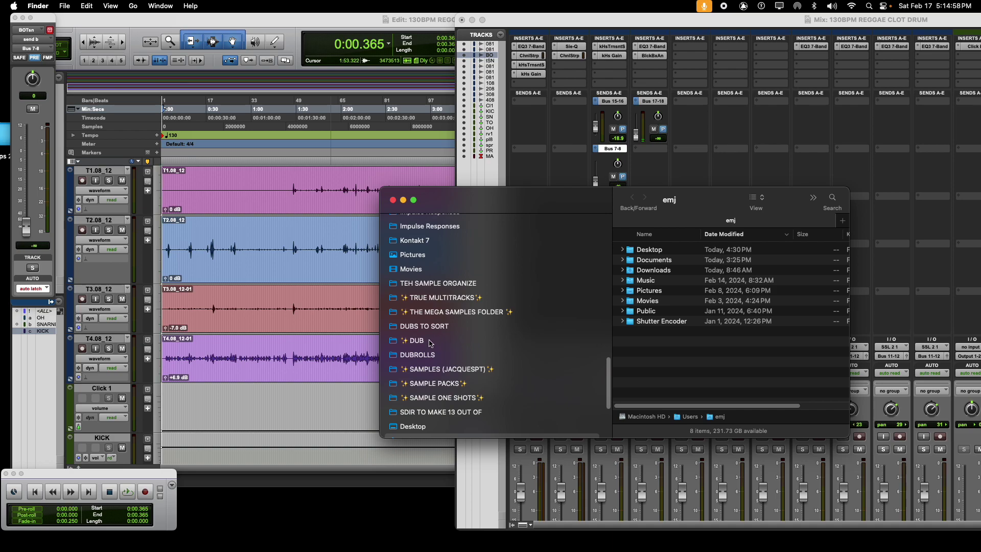
click(433, 340)
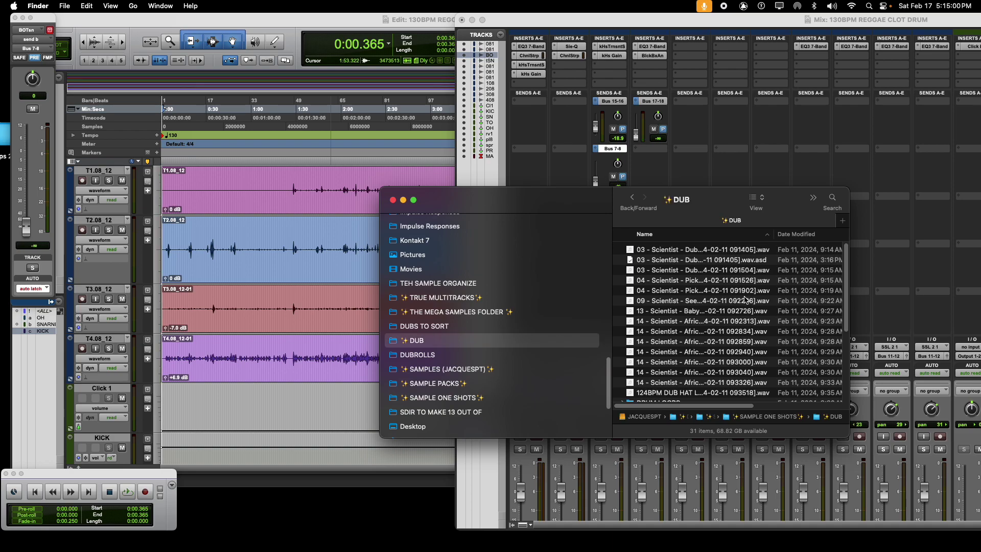
scroll(697, 335, down, 3)
scroll(695, 335, down, 4)
scroll(648, 337, down, 2)
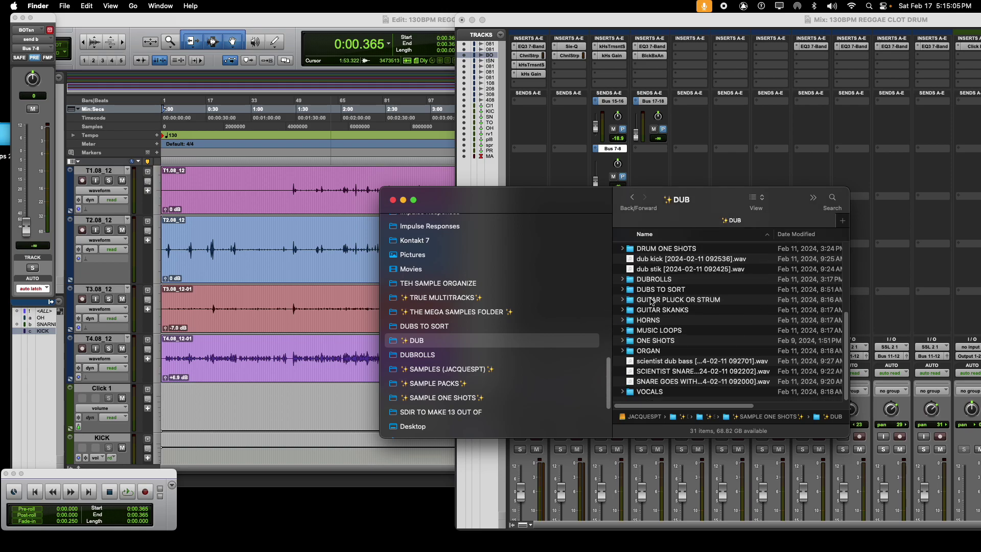
scroll(650, 341, up, 1)
double_click(648, 330)
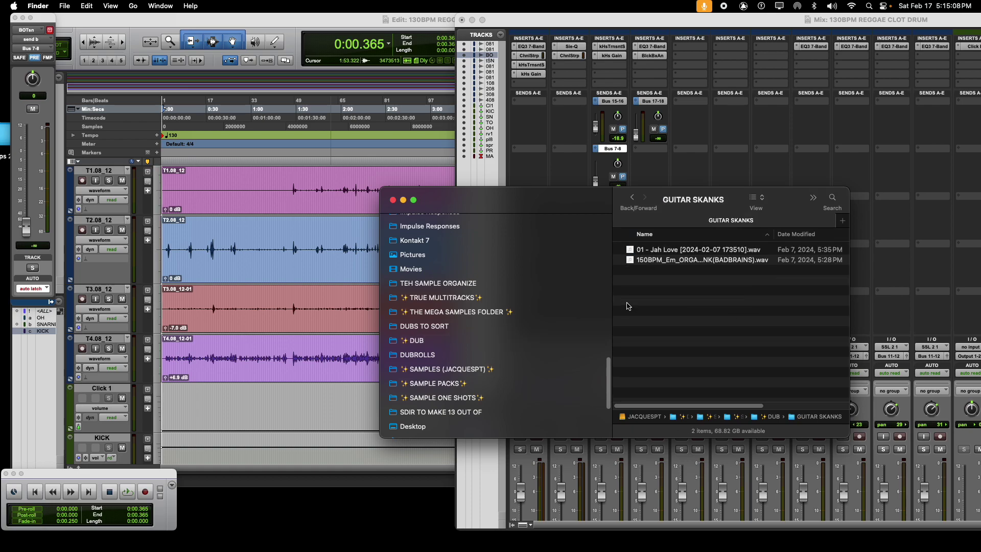
Audition the "01 - Jah Love" and "150BPM_Em_ORGAN_DUB_SKANK" samples in the GUITAR SKANKS folder.
key(space)
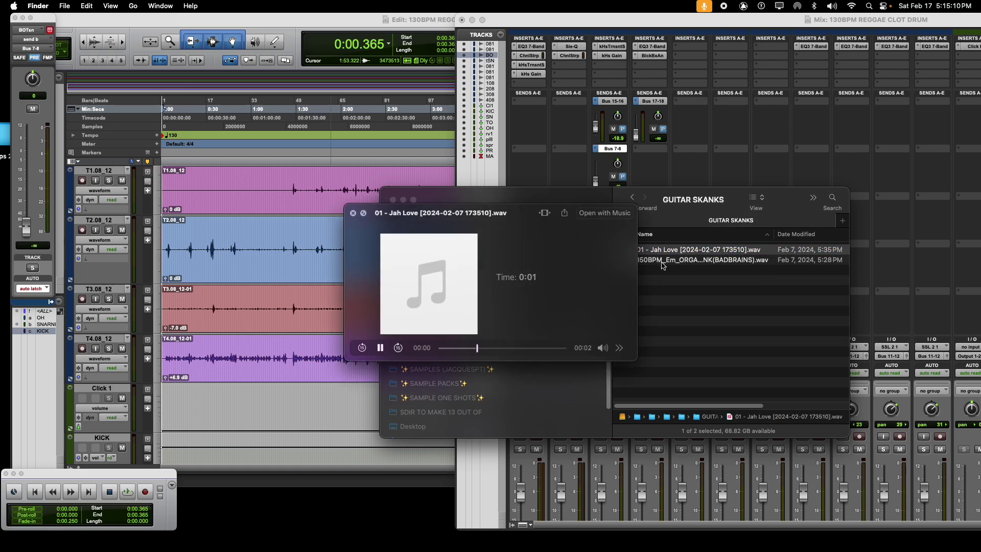
key(space)
click(659, 260)
key(space)
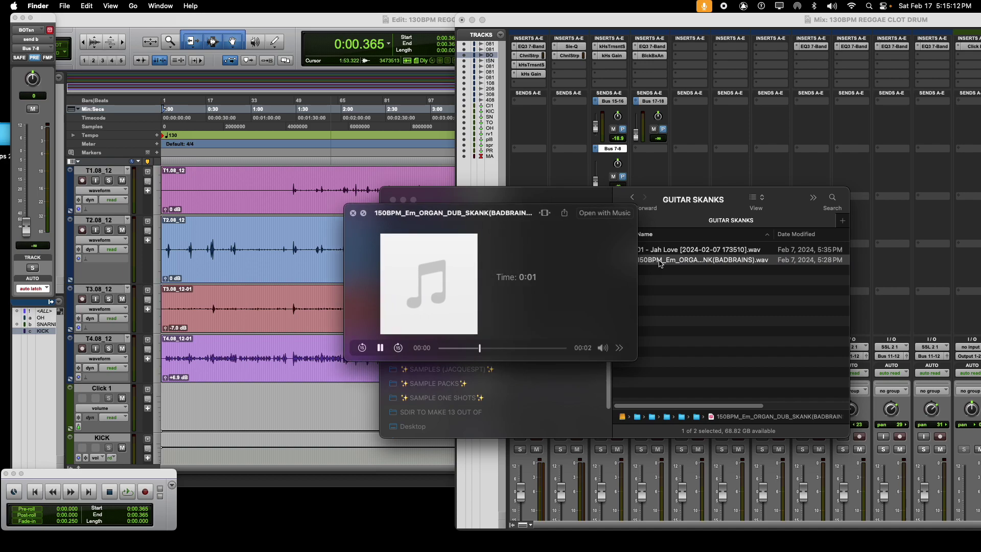
key(space)
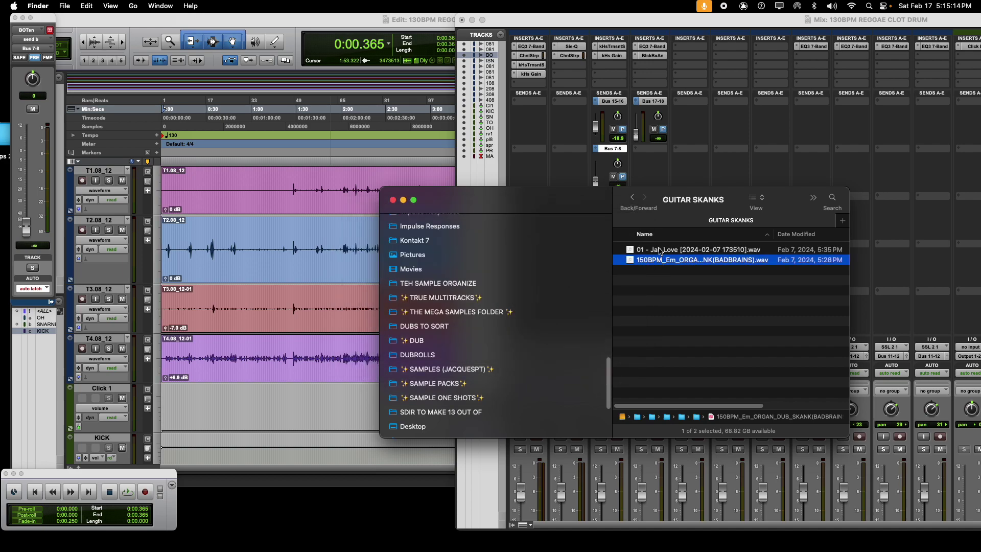
Create a mono audio track named "gt" below the T3.08_12 track in the Pro Tools session.
click(110, 290)
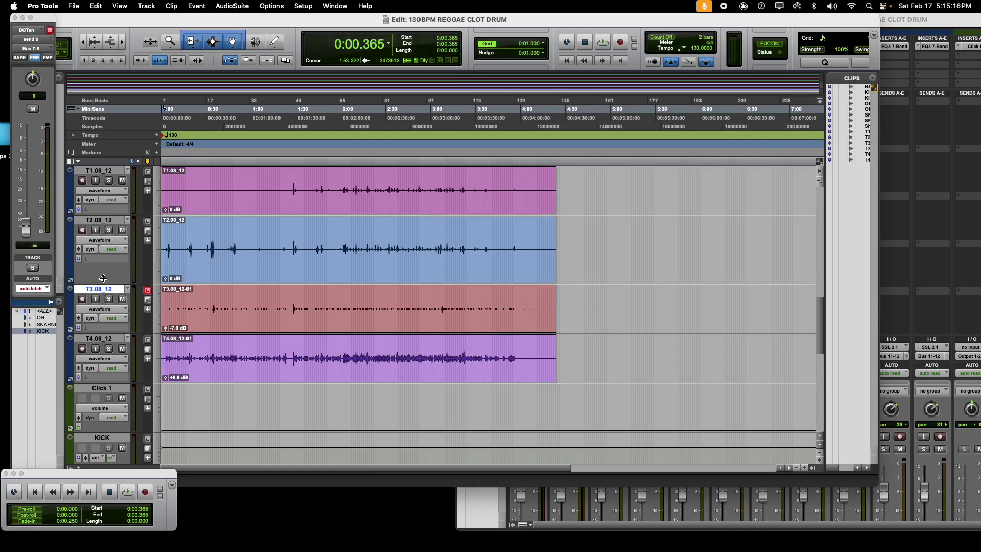
key(super+shift+n)
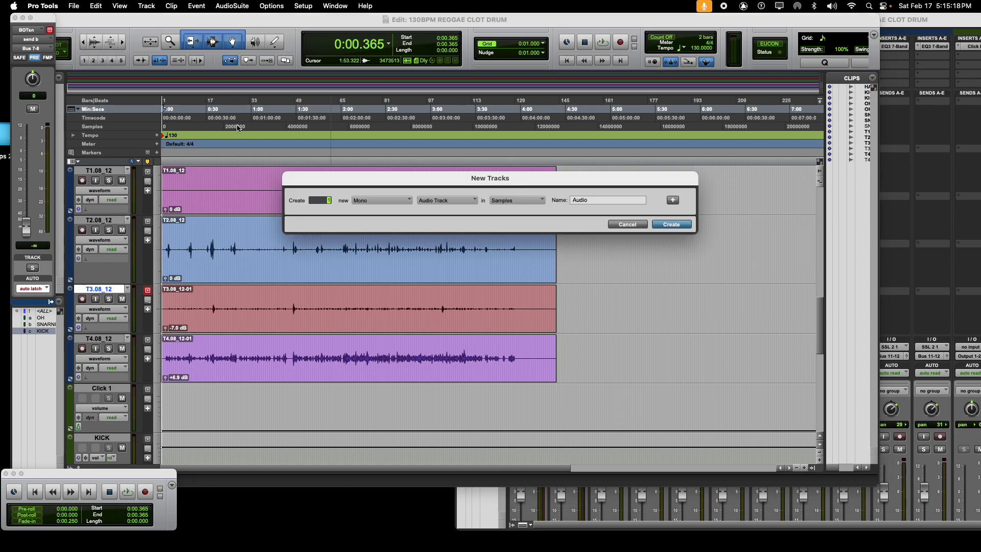
double_click(595, 197)
text(gt)
click(671, 225)
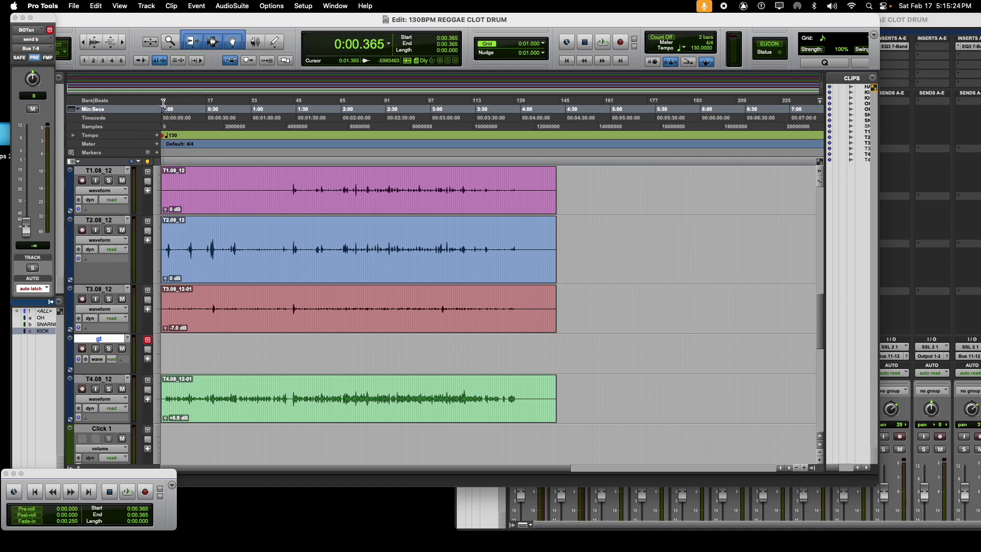
Play the opening bars of the session with the timeline zoomed in around the gt track, then stop playback.
scroll(183, 163, down, 5)
scroll(182, 163, up, 10)
scroll(183, 164, down, 2)
key(space)
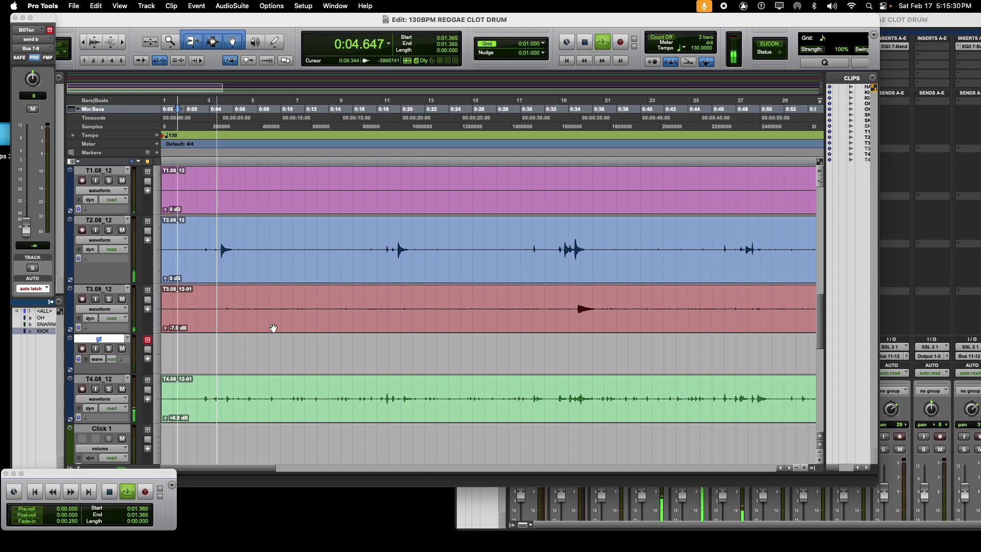
scroll(273, 328, up, 3)
key(space)
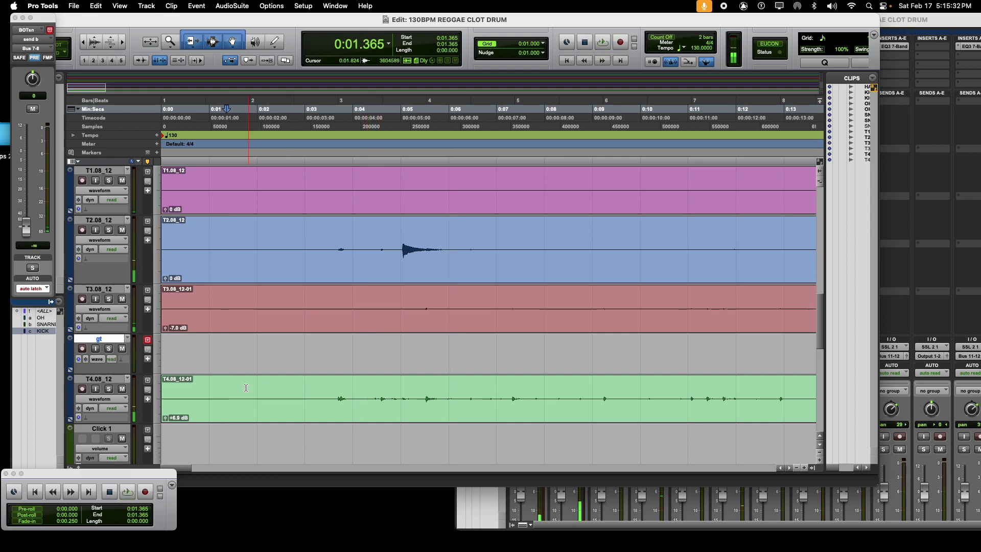
click(191, 549)
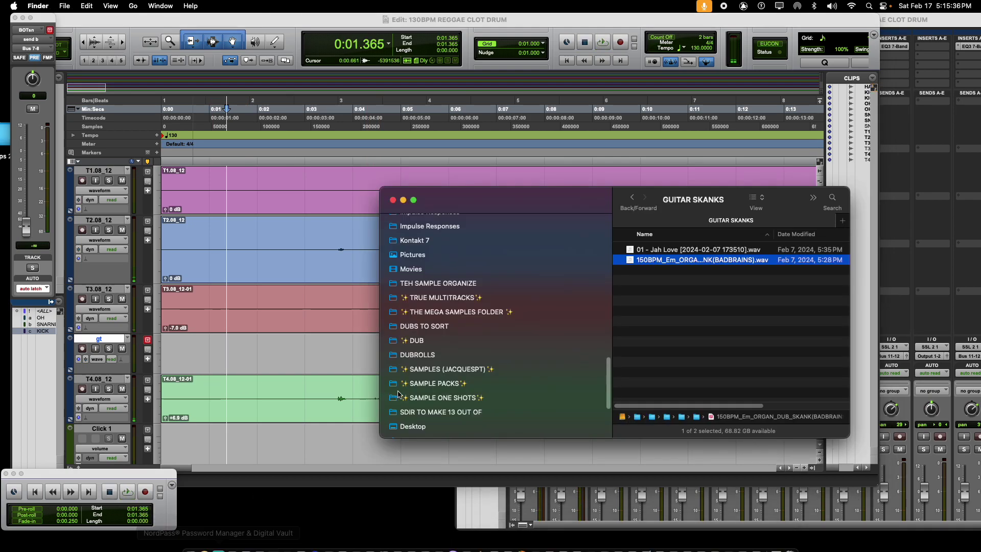
drag(670, 202, 854, 133)
drag(814, 182, 348, 351)
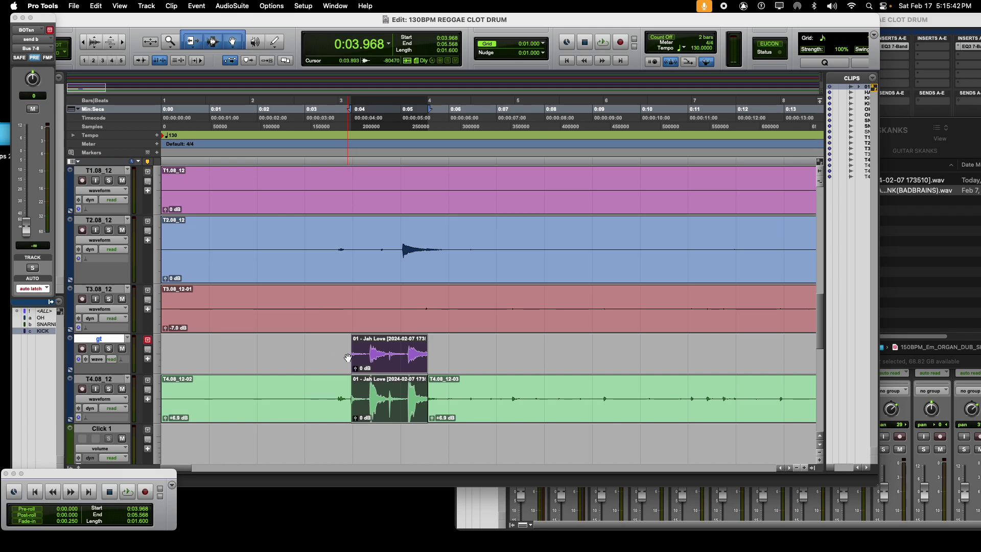
key(super+z)
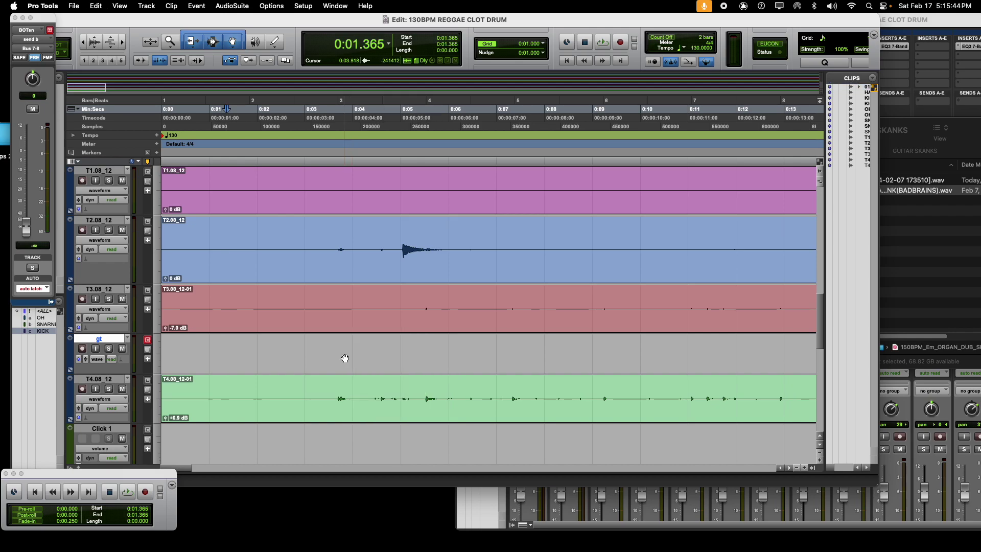
click(975, 250)
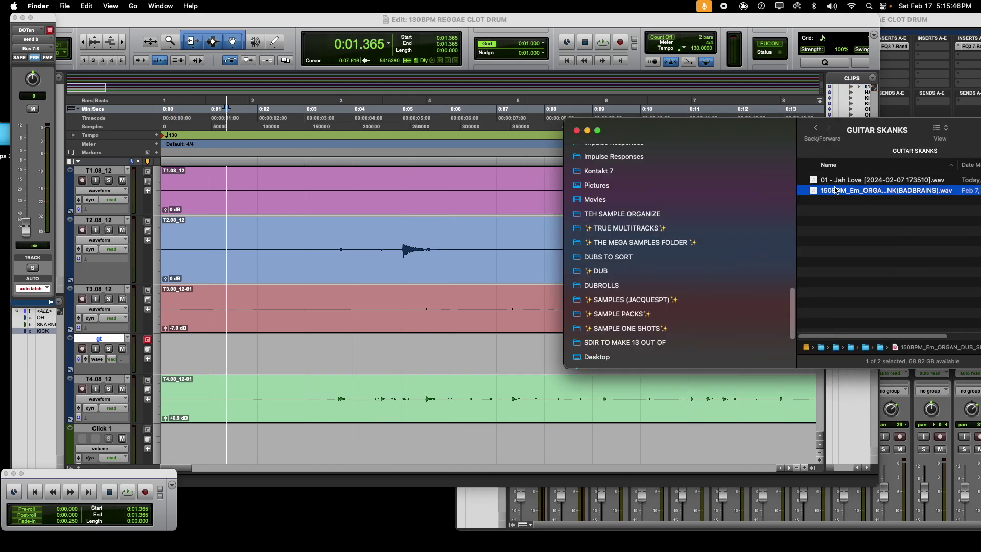
click(523, 549)
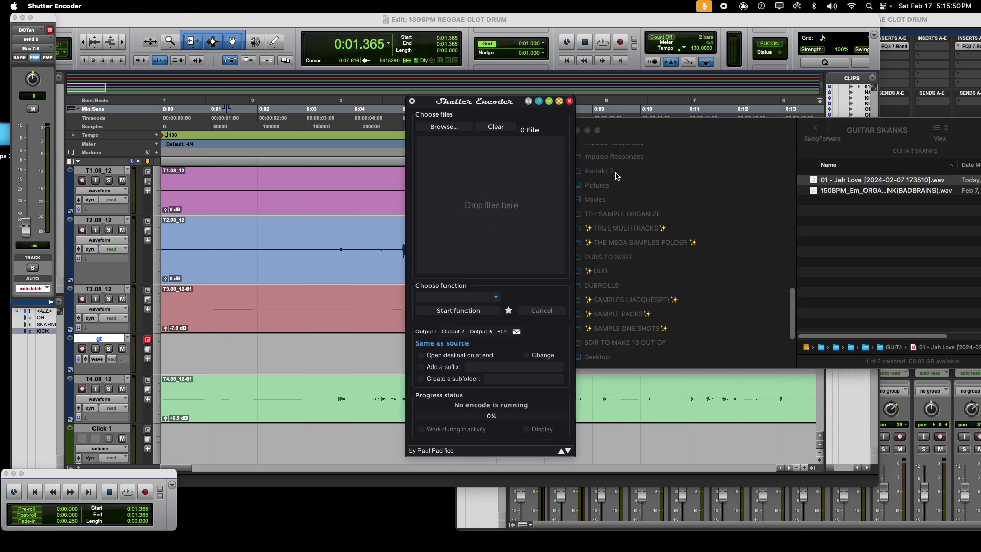
drag(809, 178, 531, 209)
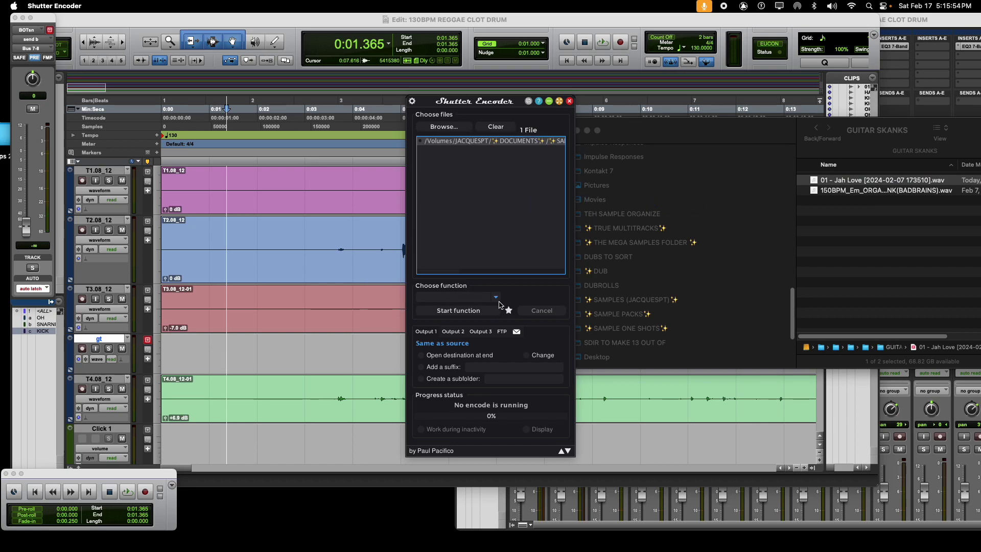
click(496, 298)
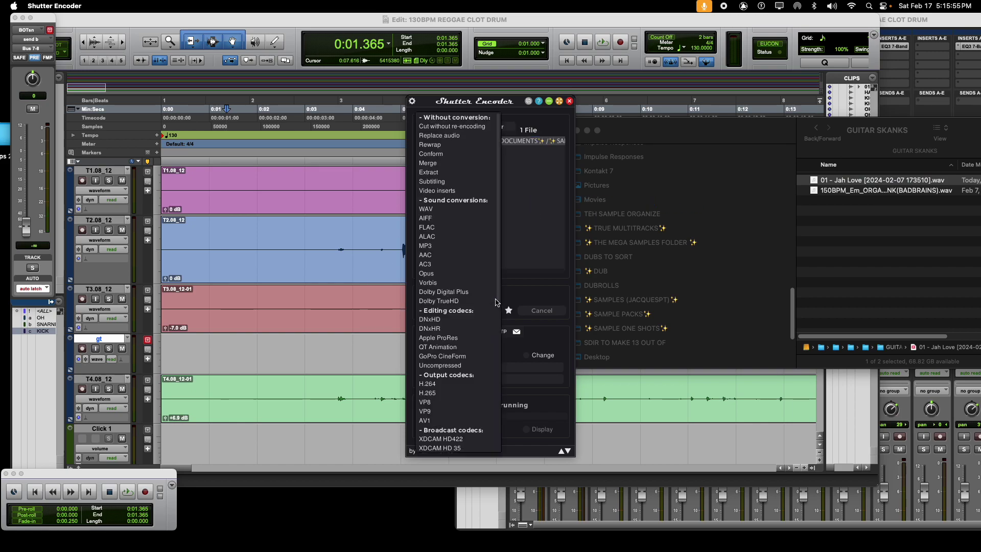
click(474, 215)
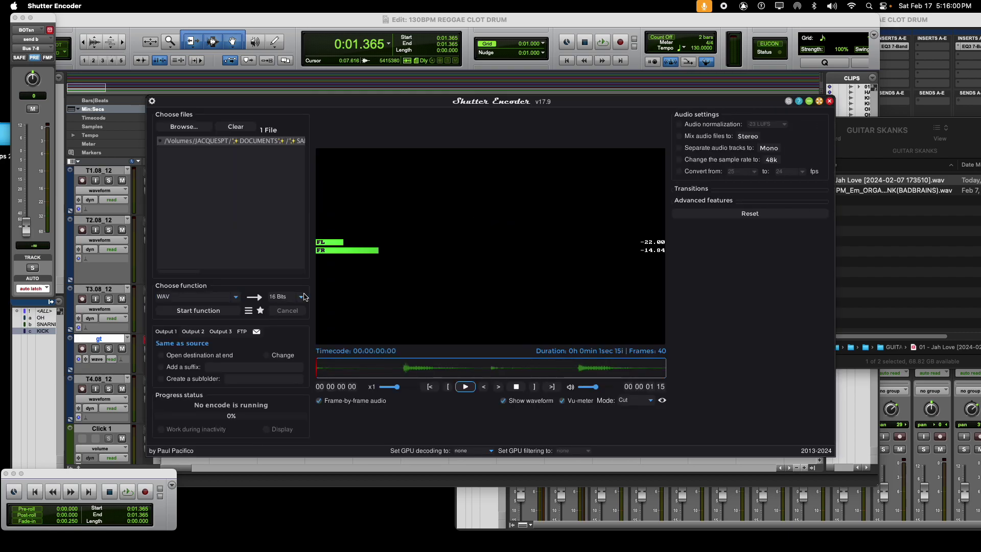
Convert the Jah Love sample to 24 Bits WAV with its audio tracks separated to Mono, then quit Shutter Encoder.
click(859, 235)
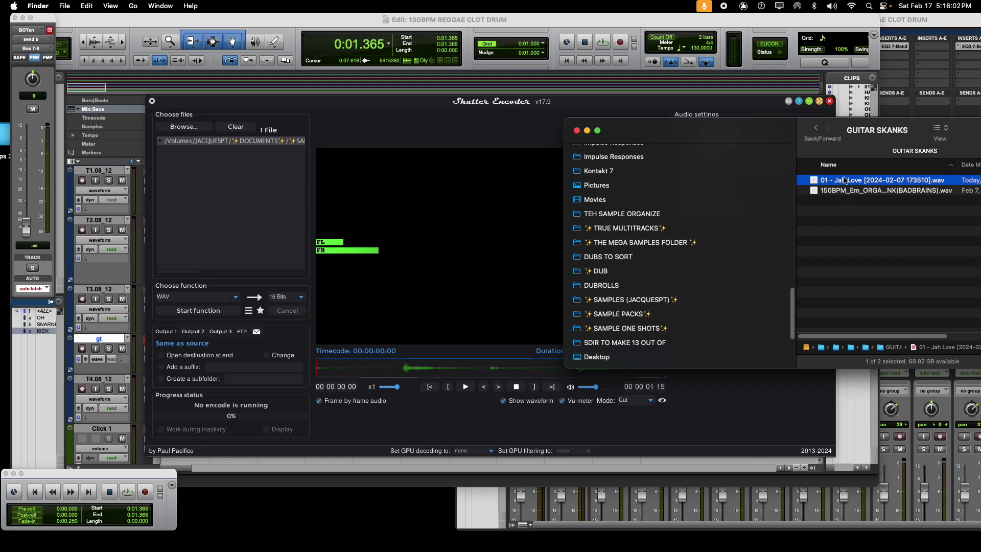
right_click(844, 176)
click(294, 298)
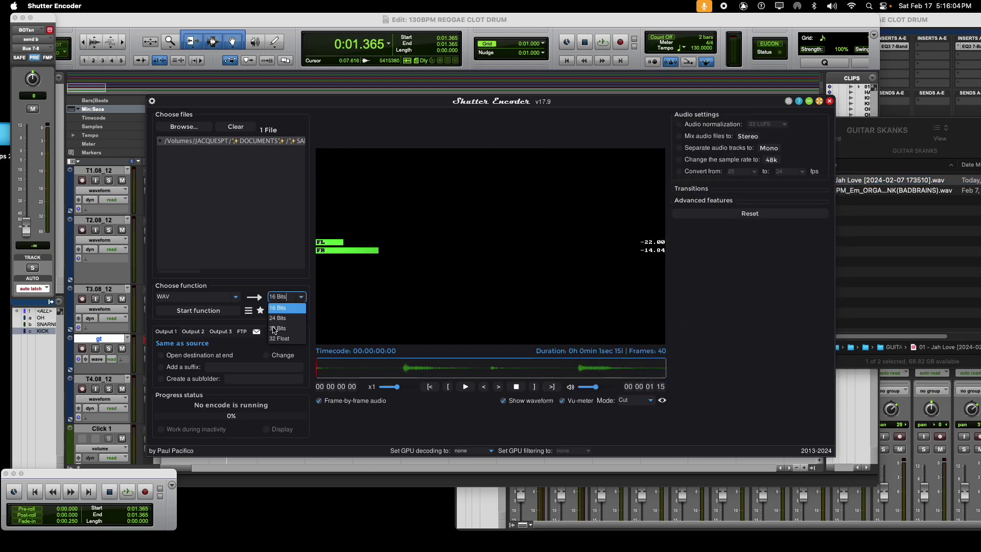
click(280, 318)
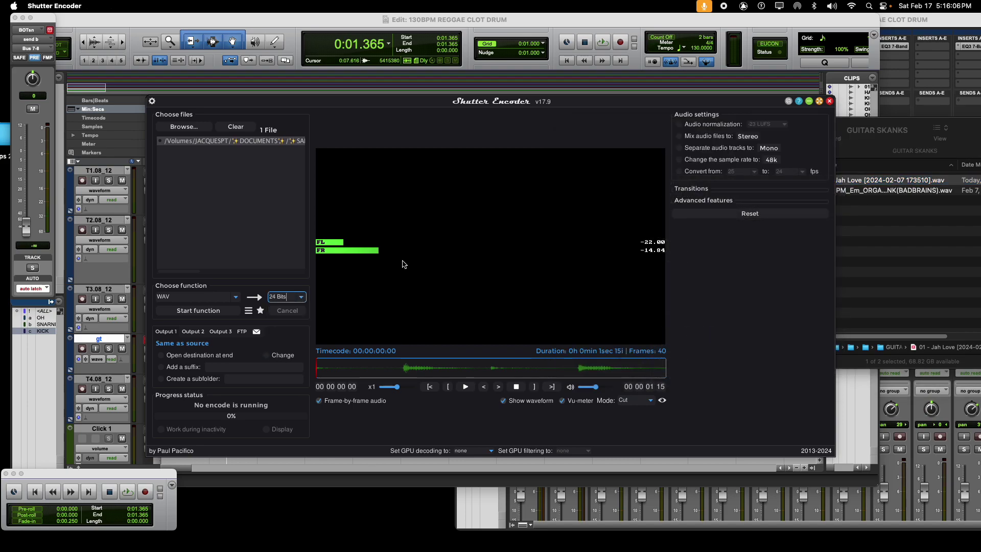
click(195, 310)
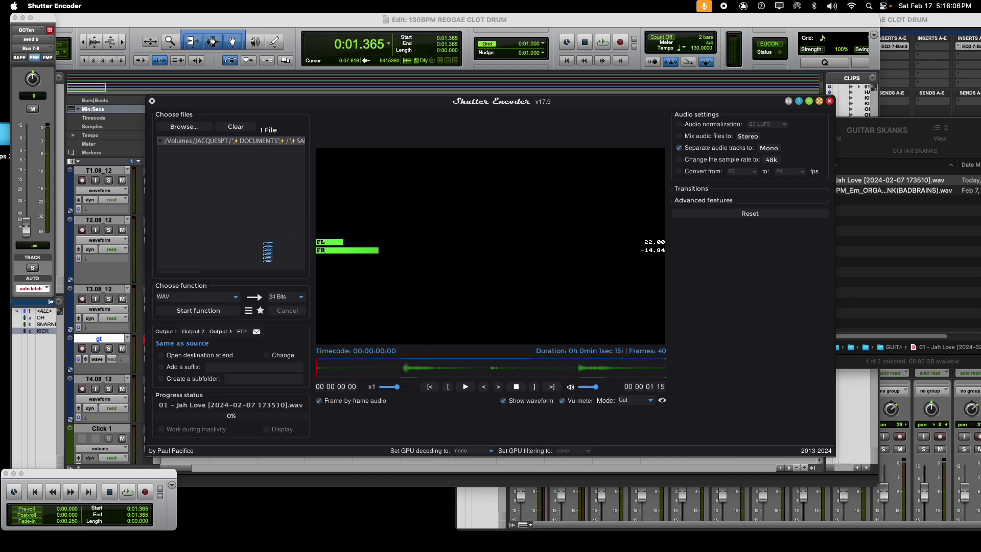
key(super+q)
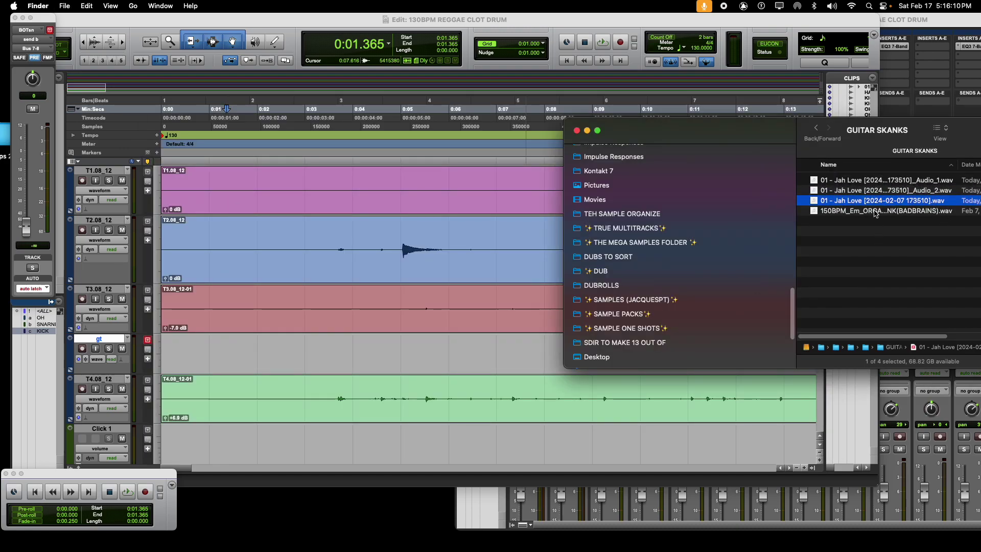
Place the converted Jah Love "_Audio_1.wav" file on the gt track just before bar 2, creating a copy of it in the session.
drag(858, 180, 278, 341)
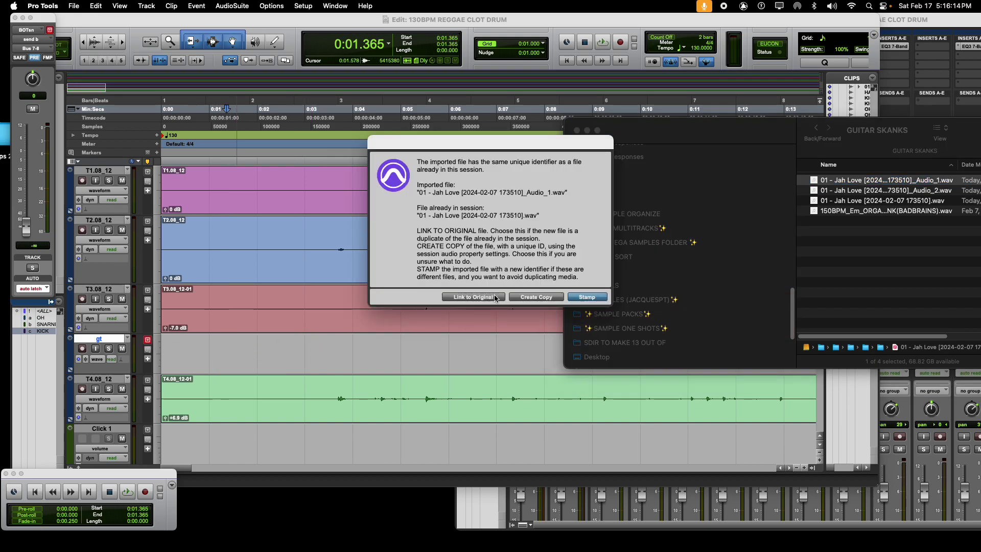
click(533, 297)
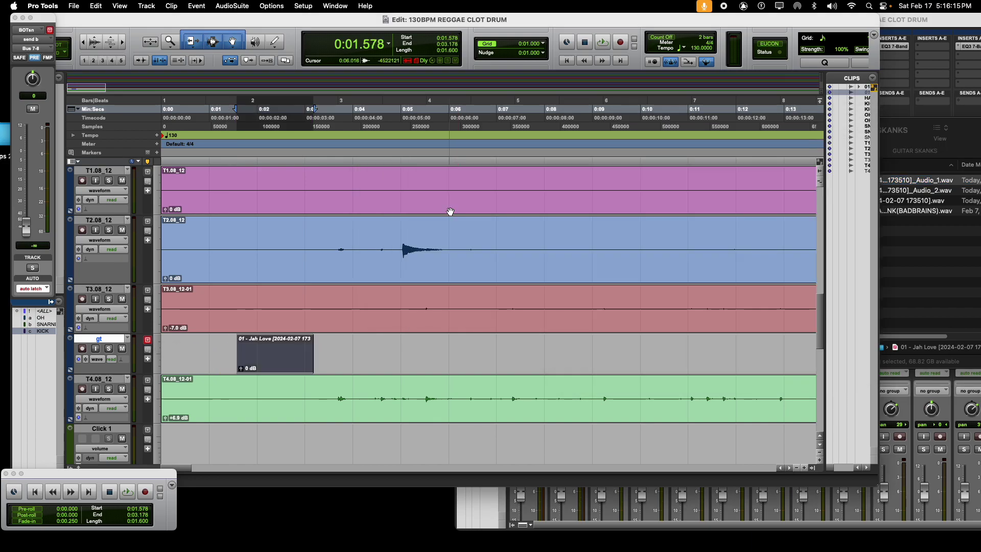
click(197, 355)
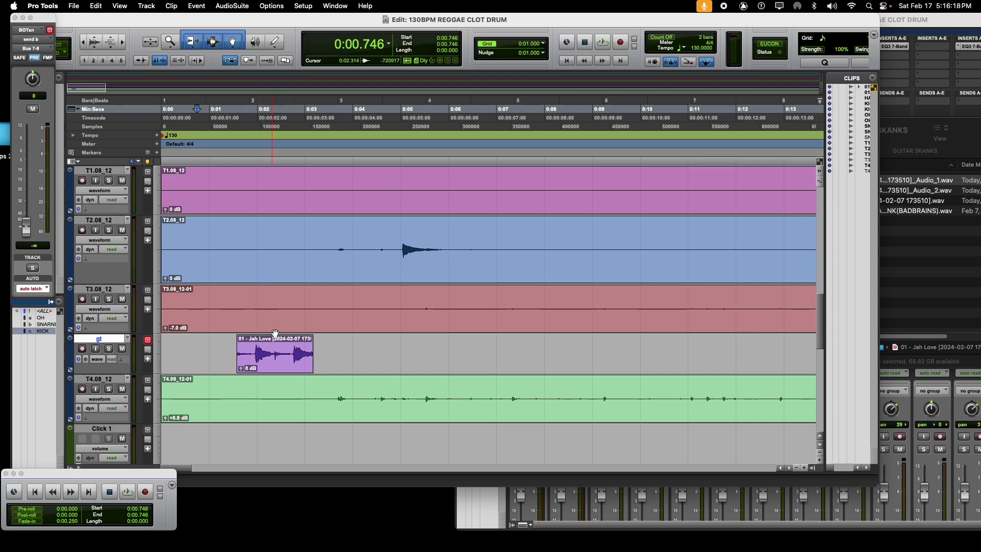
Move the Jah Love clip on the gt track to start at about 4.68 s, near the T2.08_12 drum hit, and select the clip.
drag(275, 360, 423, 358)
scroll(433, 371, down, 2)
scroll(430, 367, up, 3)
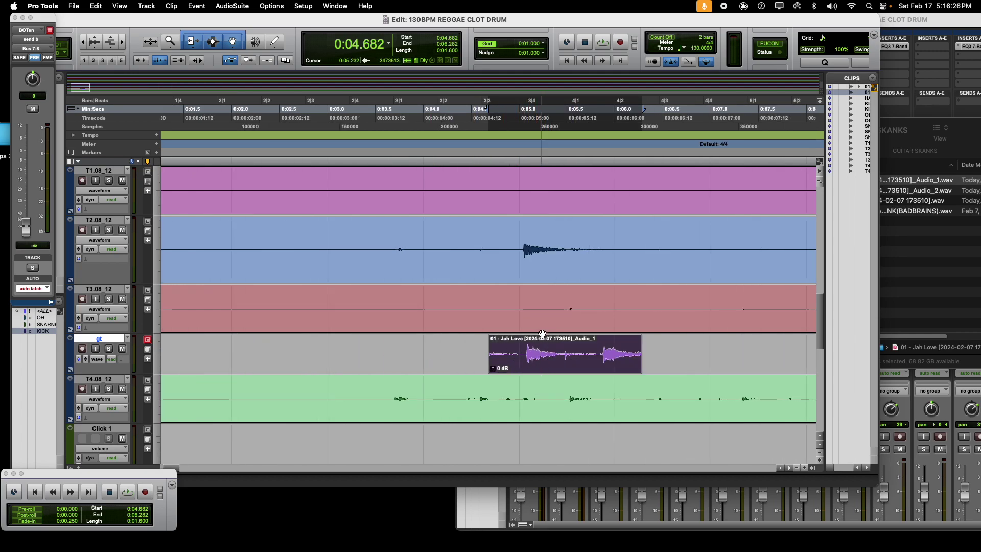
click(538, 350)
scroll(545, 365, down, 2)
scroll(545, 365, up, 5)
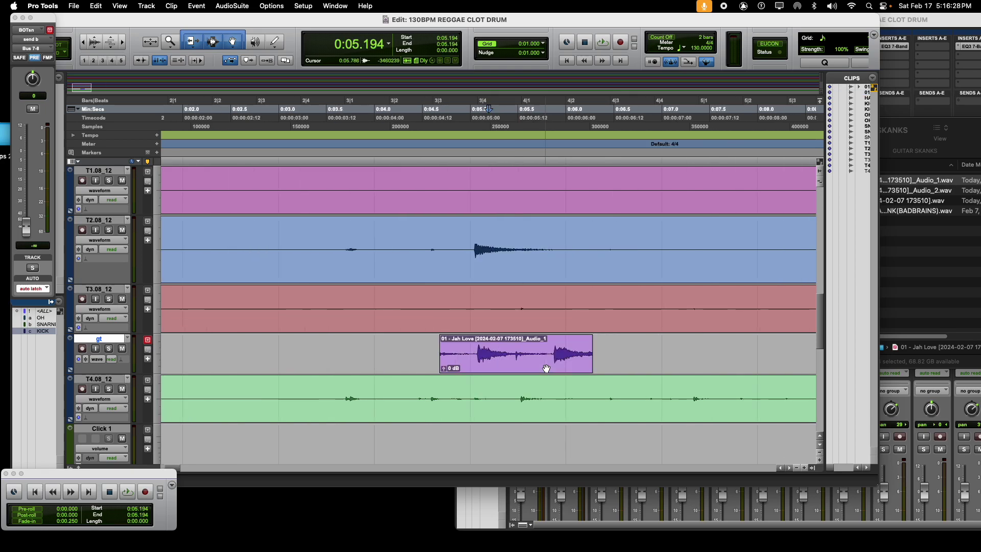
scroll(545, 367, down, 1)
click(666, 353)
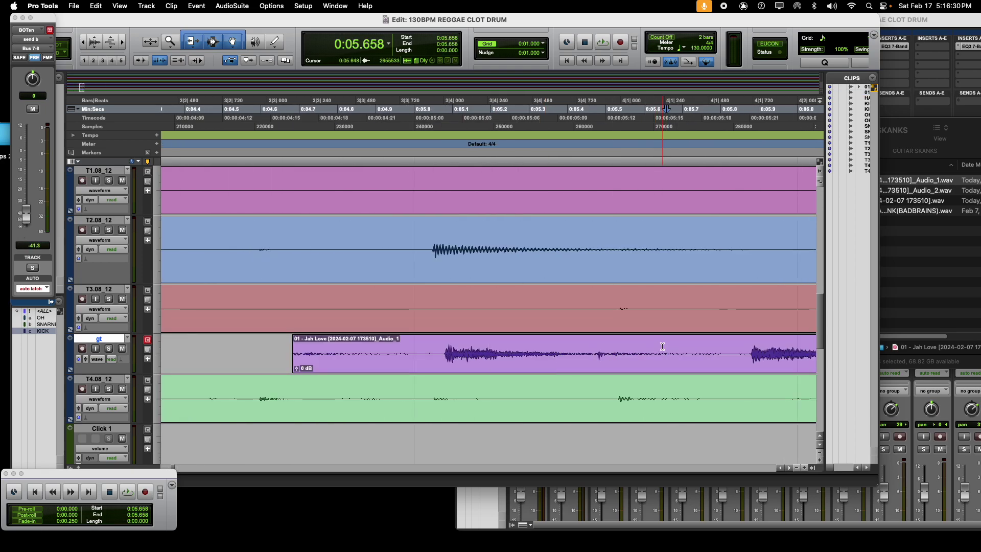
click(695, 359)
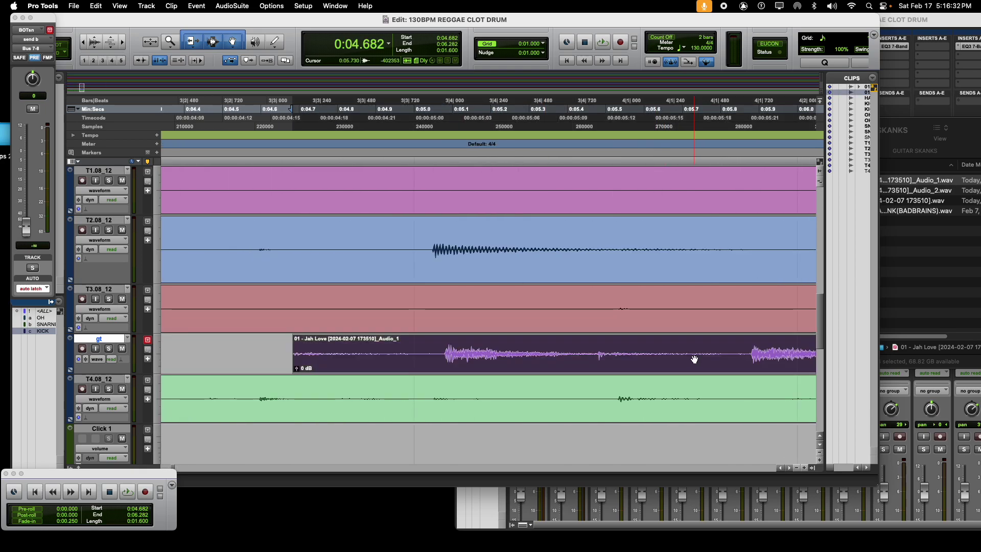
Split the Jah Love clip on the gt track at about 5.64 s and delete the part after the split.
click(660, 353)
key(super+e)
click(691, 350)
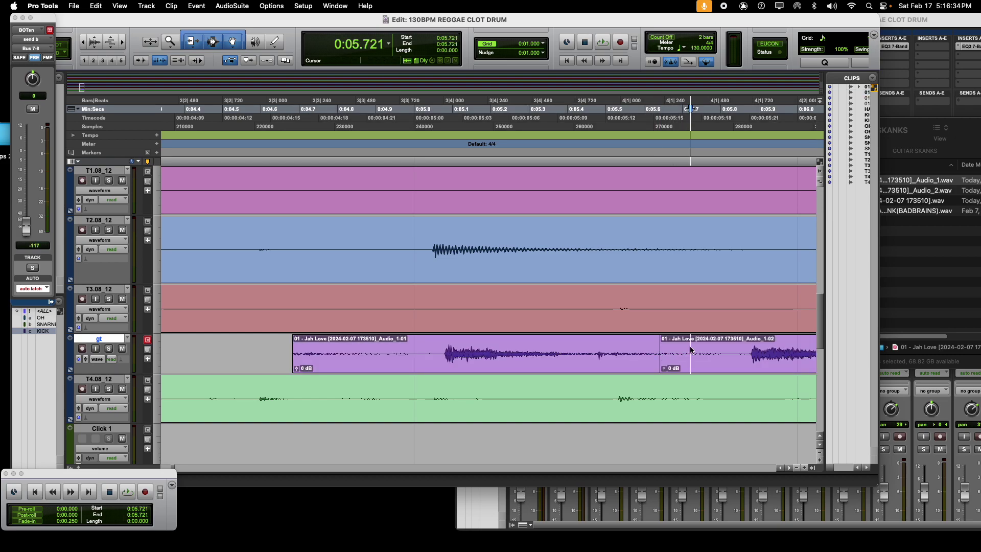
click(735, 358)
key(Delete)
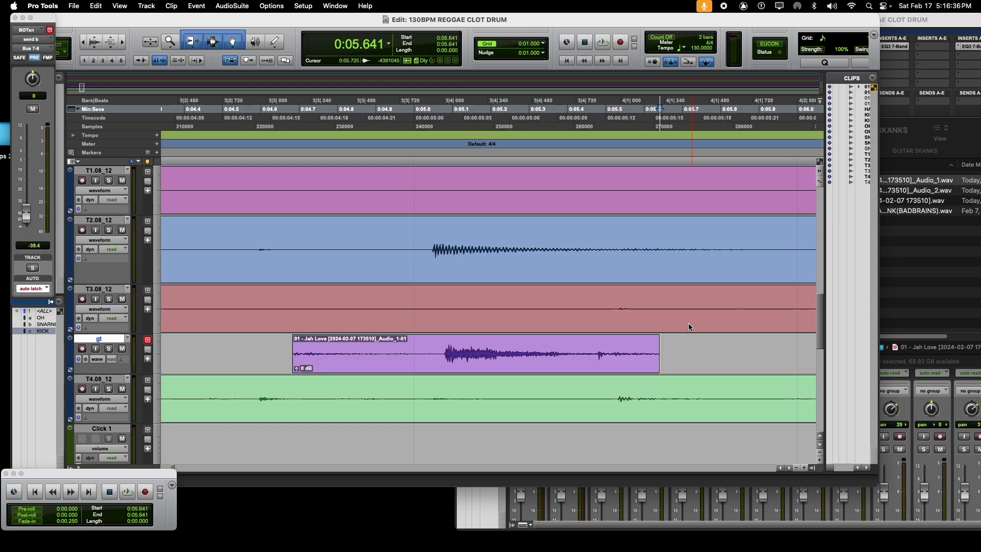
Split the remaining Jah Love clip just before its main guitar hit, at about 5.0 s, and delete the front part.
click(400, 340)
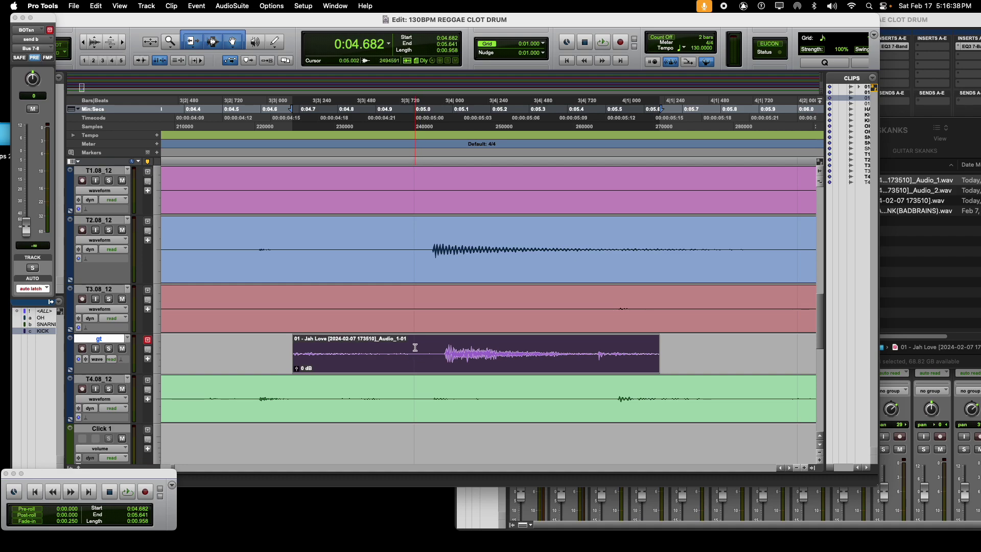
click(415, 348)
key(super+e)
double_click(383, 354)
key(Delete)
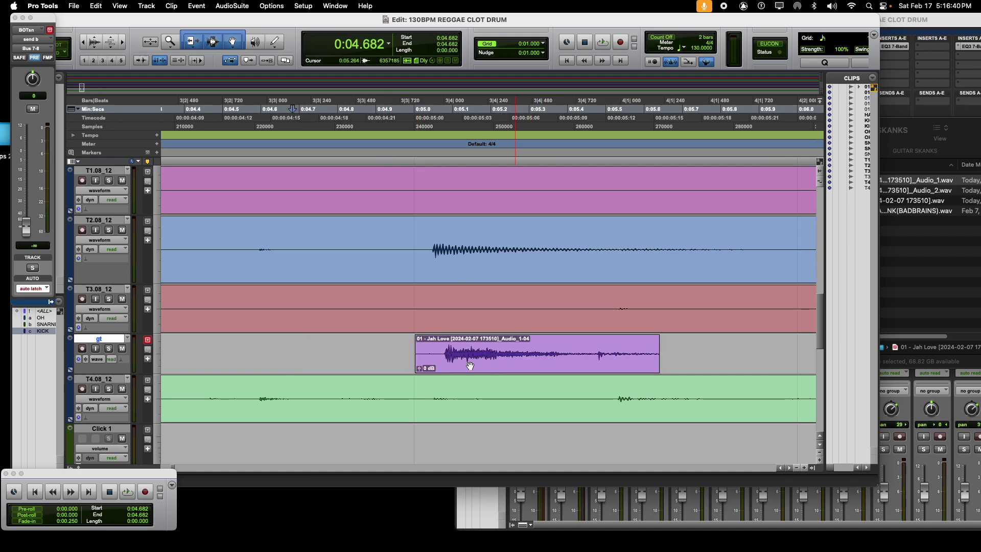
Add a fade-in up to the guitar hit, and end the clip at about 5.48 s with a fade-out starting at about 5.38 s.
drag(418, 338, 442, 339)
drag(656, 359, 561, 339)
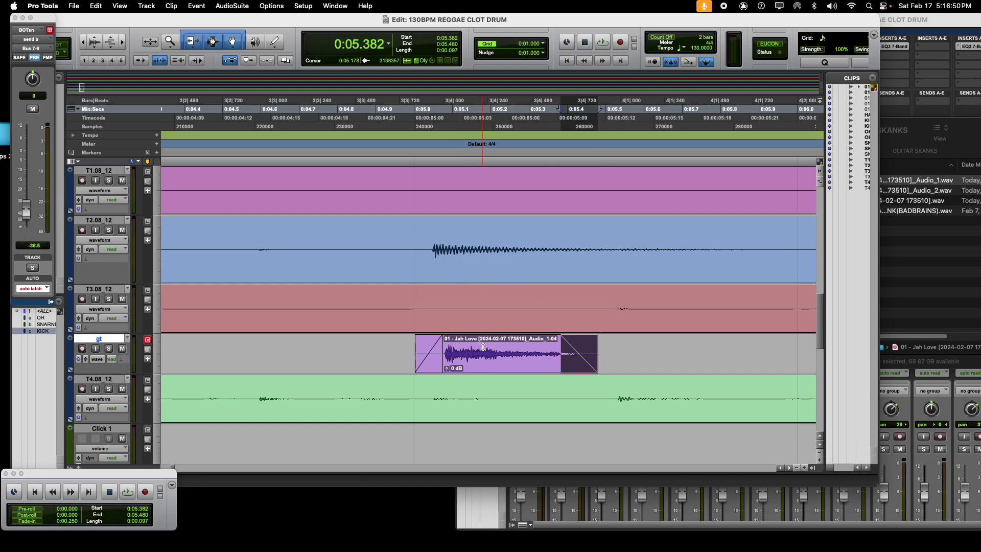
Move the guitar clip to start at about 4.925 s and audition it with the drums from about 4.59 s.
drag(482, 359, 453, 358)
key(space)
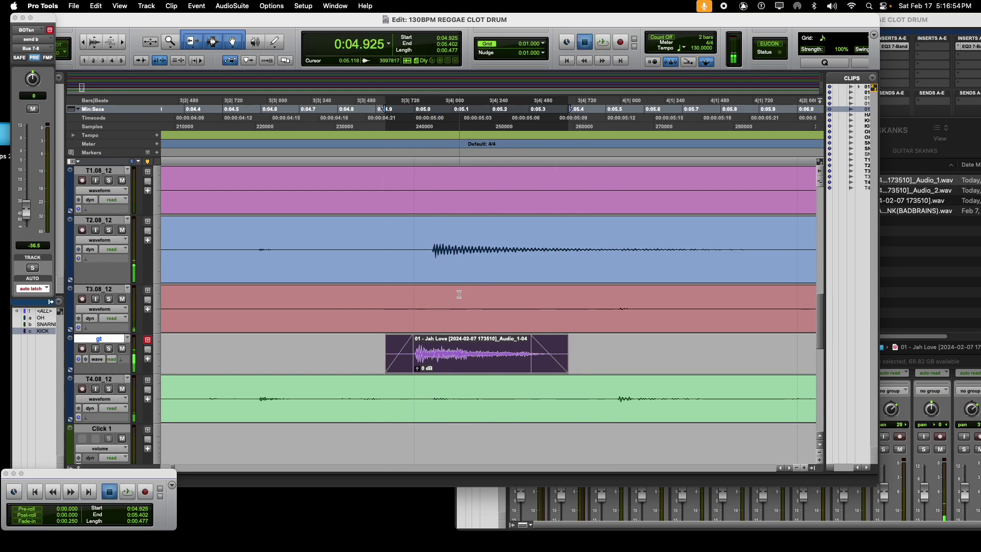
click(259, 106)
key(space)
key(space)
key(space)
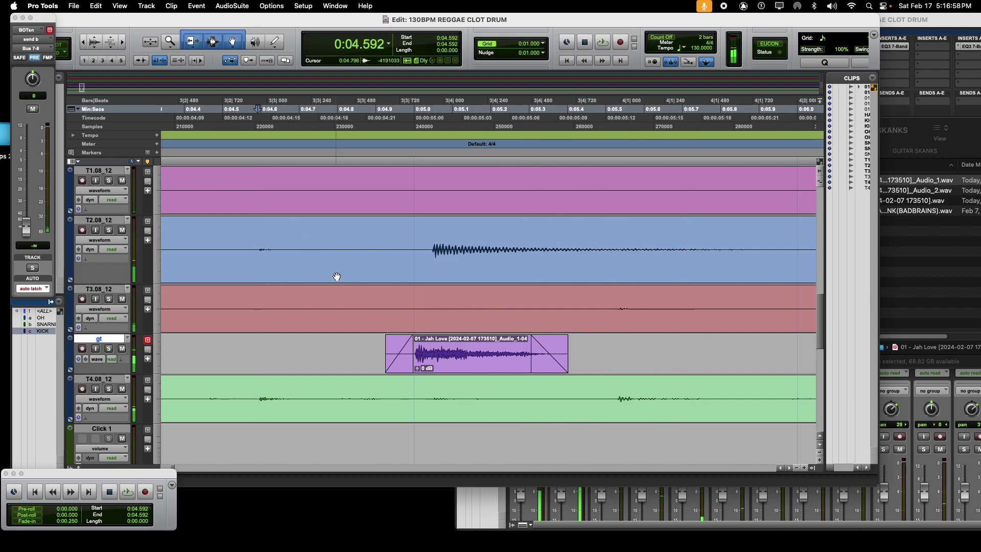
Play the drums and the guitar clip together from about 1.74 s to check the skank's timing.
key(4)
key(3)
key(2)
key(1)
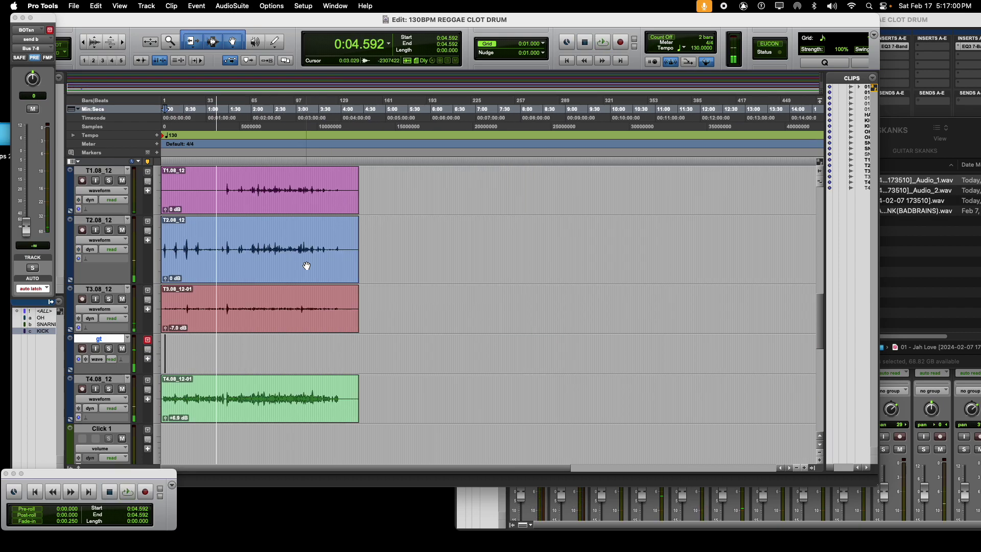
key(2)
key(3)
key(4)
key(5)
key(4)
key(3)
scroll(296, 264, up, 5)
click(236, 117)
scroll(296, 282, down, 5)
click(245, 114)
key(space)
scroll(322, 282, down, 5)
scroll(321, 283, up, 5)
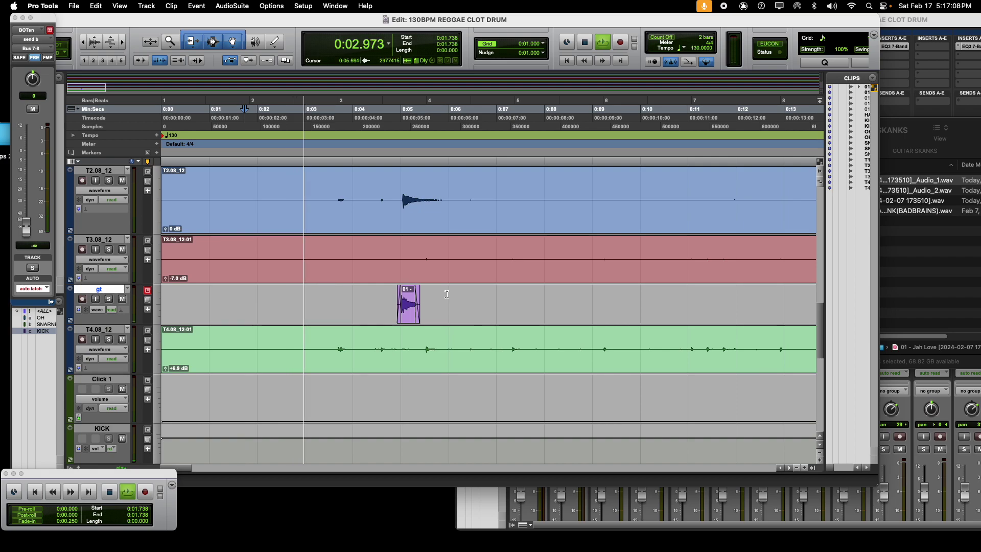
key(super+[)
key(super+[)
key(super+])
key(super+])
key(super+])
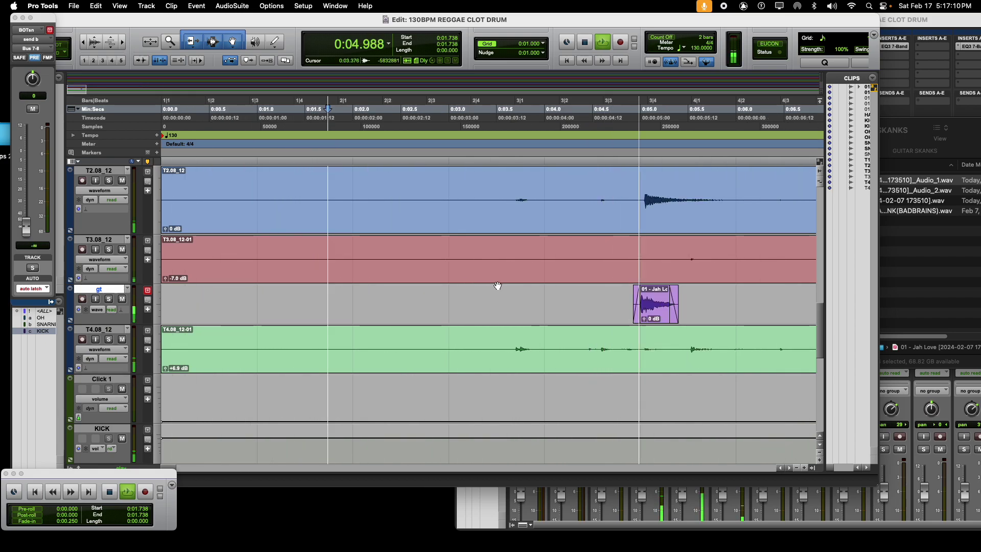
key(space)
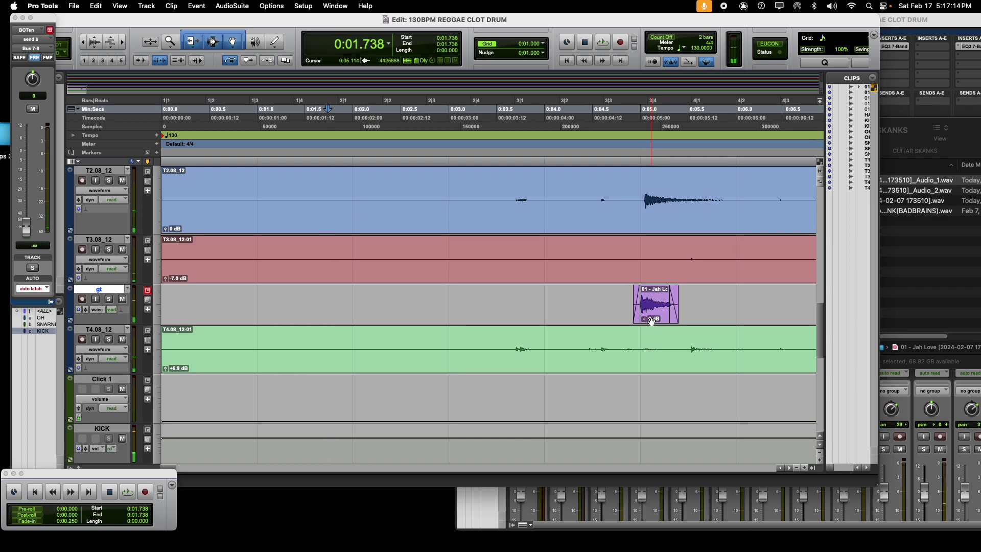
Examine the guitar clip's attack up close against the T2.08_12 hit near bar 3 beat 4.
drag(653, 307, 693, 306)
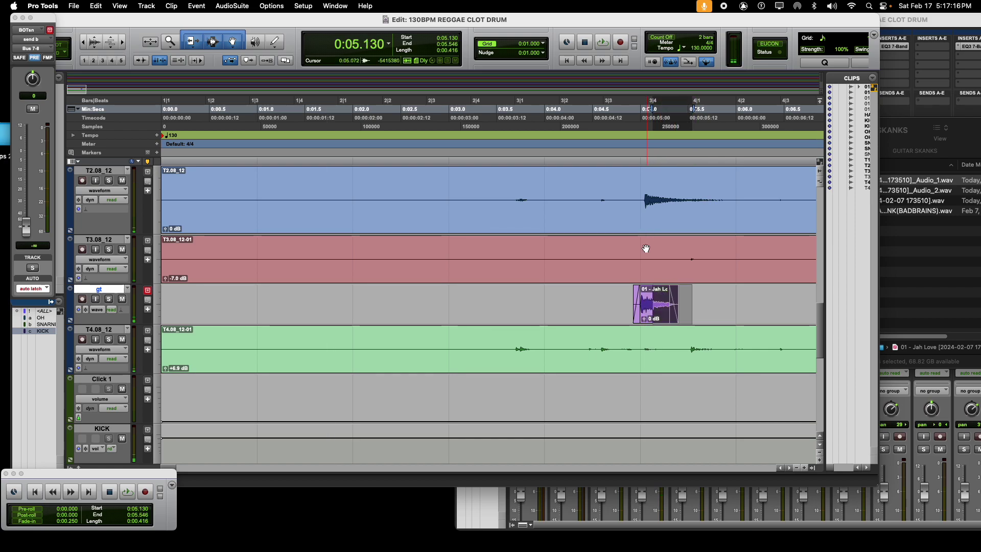
click(673, 208)
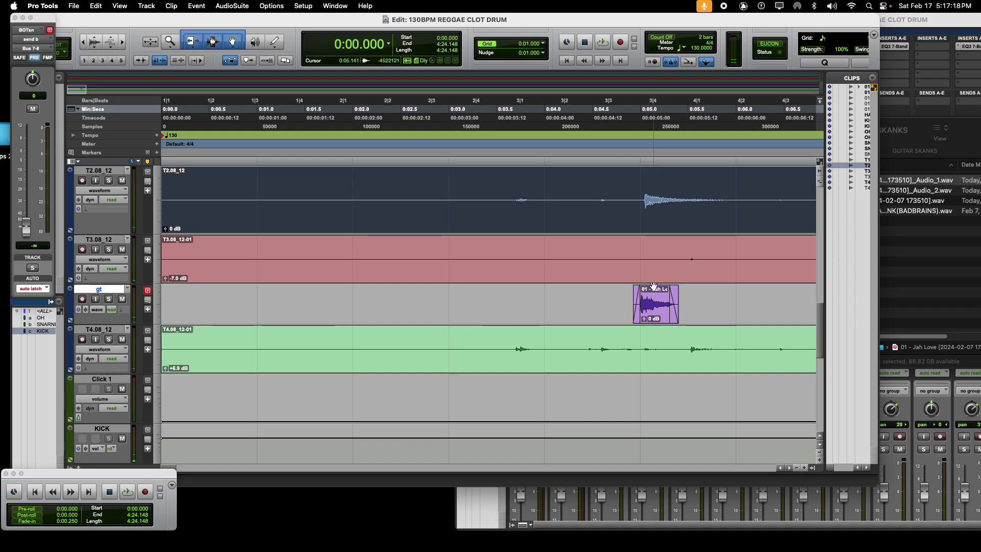
click(611, 294)
key(super+bracketleft)
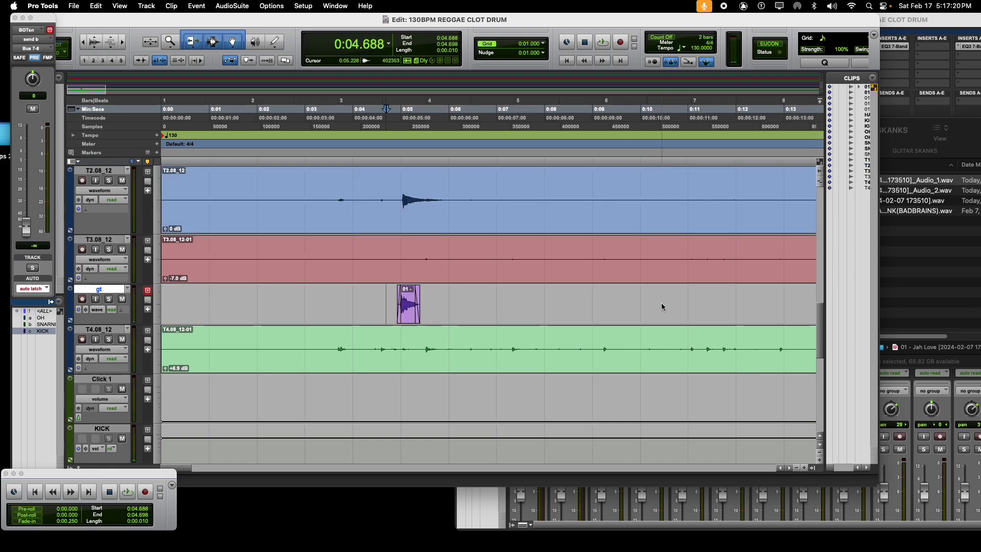
key(super+bracketright)
key(super+bracketright)
key(super+bracketright)
key(super+bracketright)
key(super+bracketright)
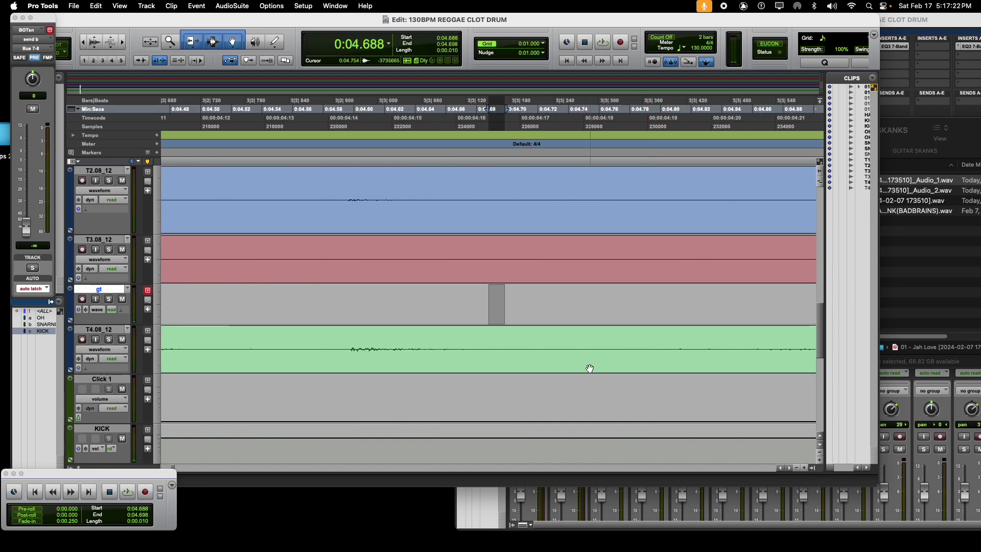
drag(790, 468, 788, 470)
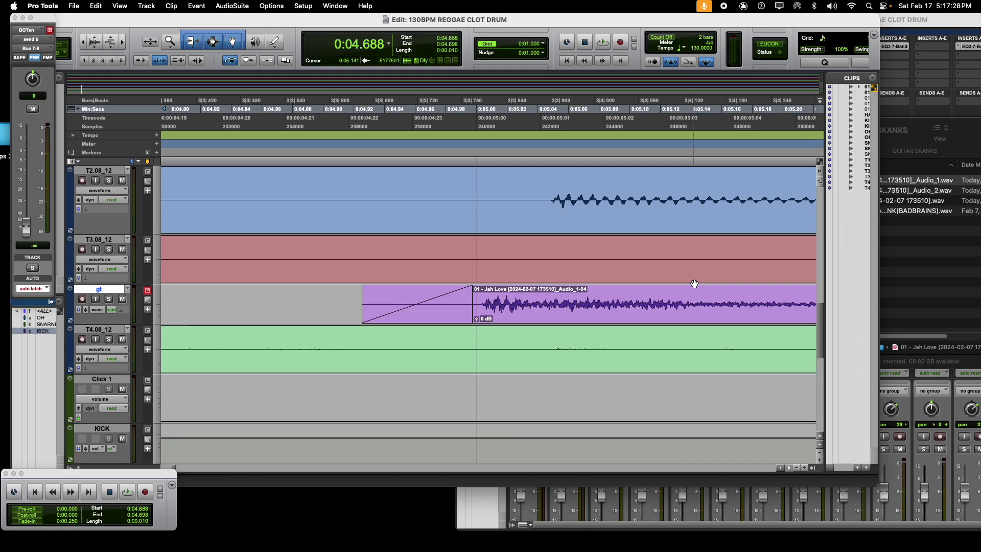
Use the Grabber tool to move the guitar clip to start at about 5.58 s, and audition it from about 4.53 s.
click(233, 42)
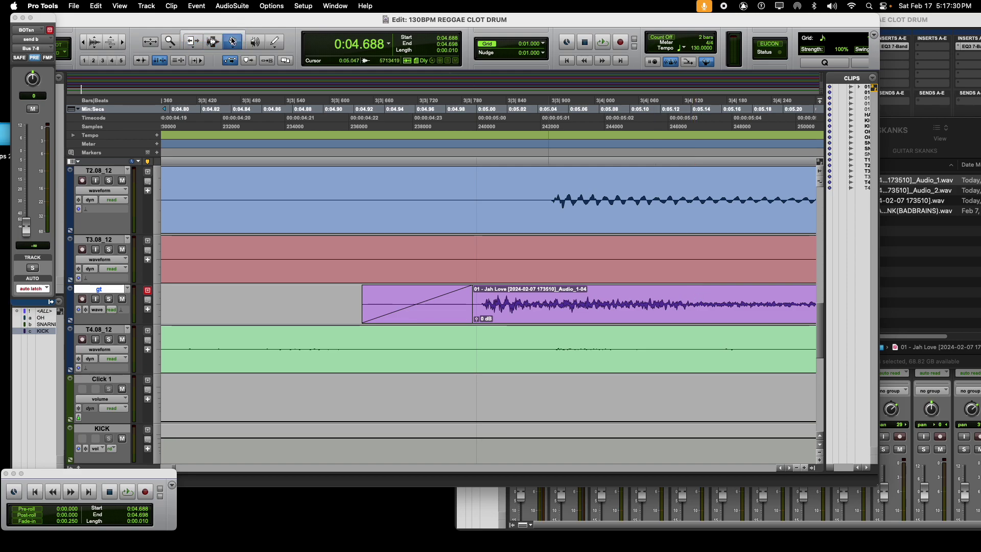
scroll(514, 327, up, 3)
scroll(514, 329, down, 8)
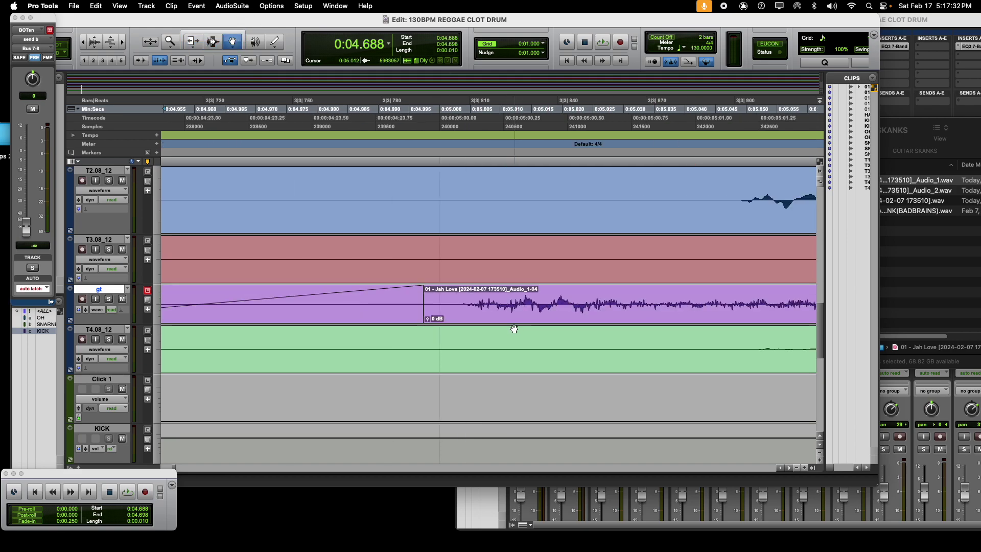
drag(408, 308, 439, 306)
scroll(439, 306, up, 2)
scroll(440, 306, down, 3)
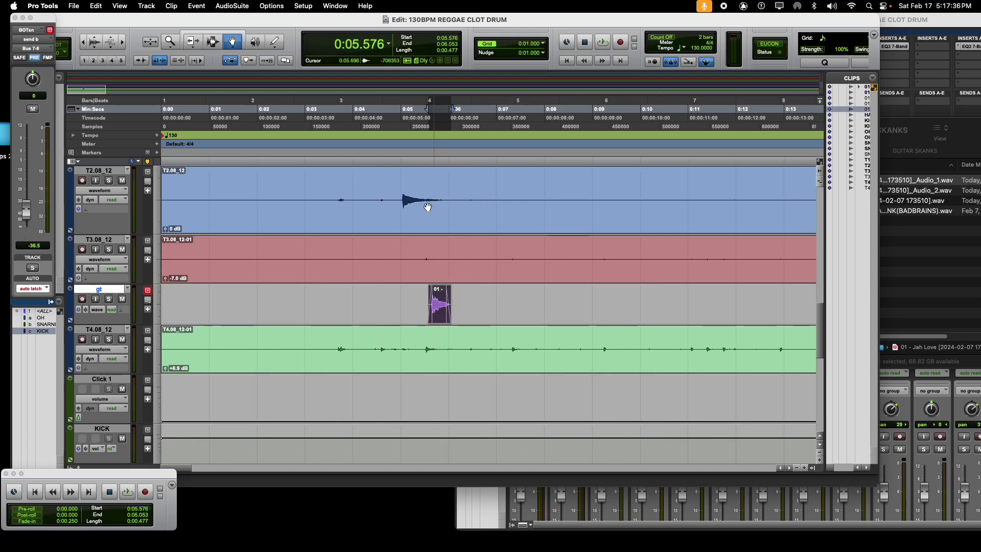
click(378, 121)
key(space)
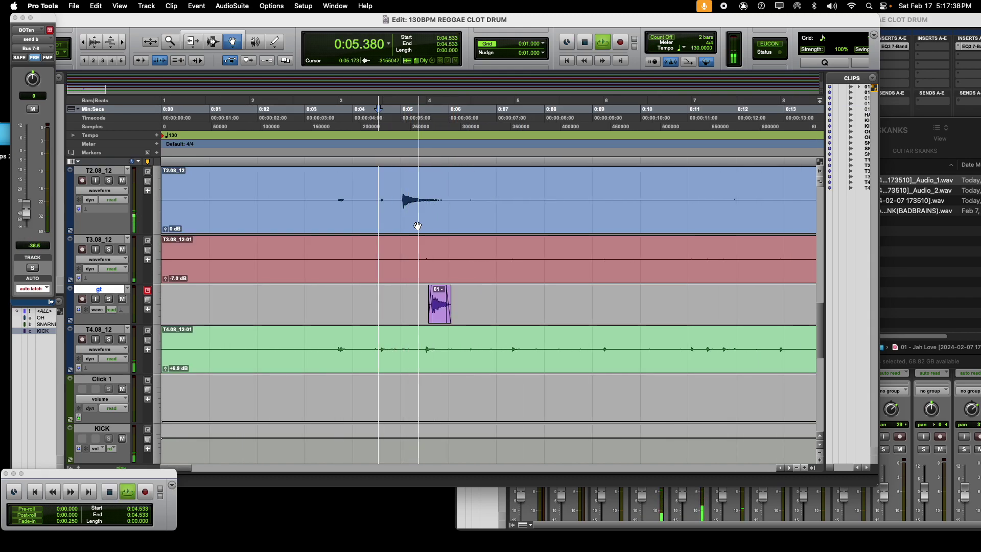
key(space)
Try the guitar clip at about 6.3 s and play it with the drums from about 4.78 s.
drag(431, 304, 467, 304)
click(391, 114)
key(space)
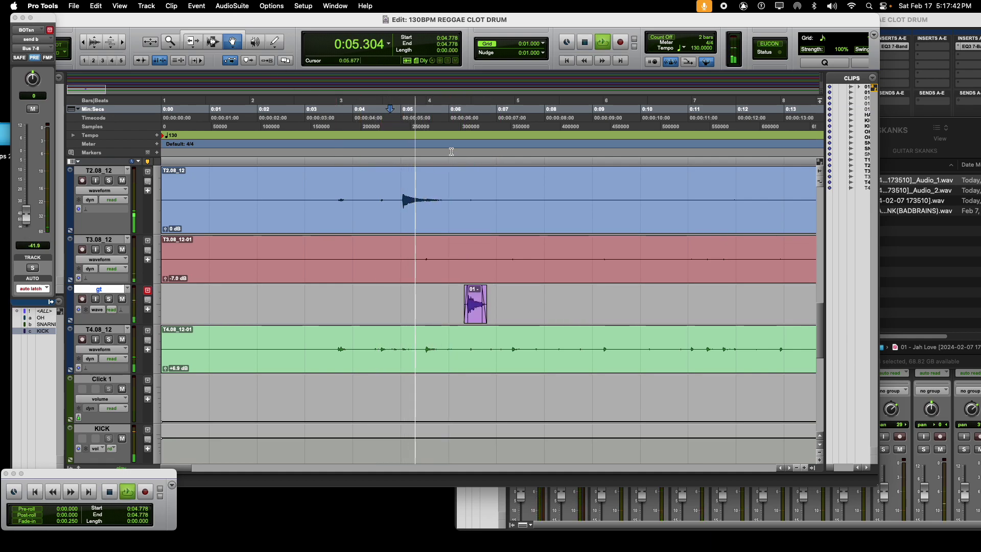
key(space)
Move the guitar clip to start at about 5.95 s and audition it with the drums from about 5.28 s.
drag(475, 306, 457, 306)
key(space)
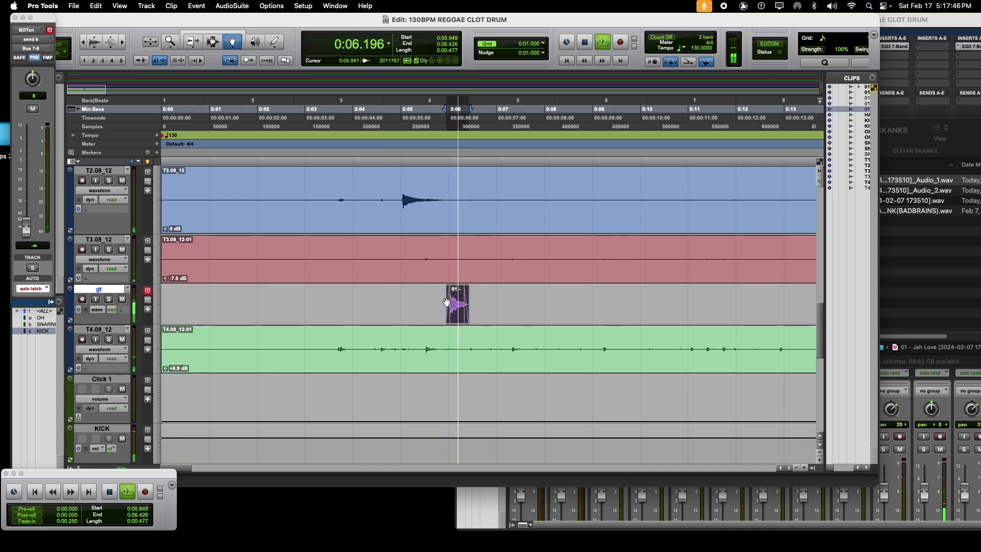
key(space)
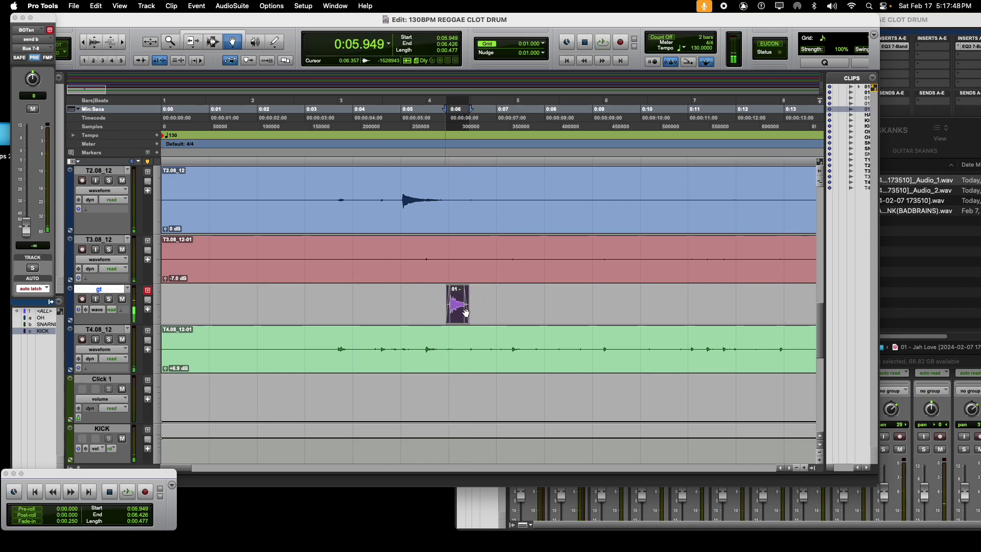
click(414, 113)
key(space)
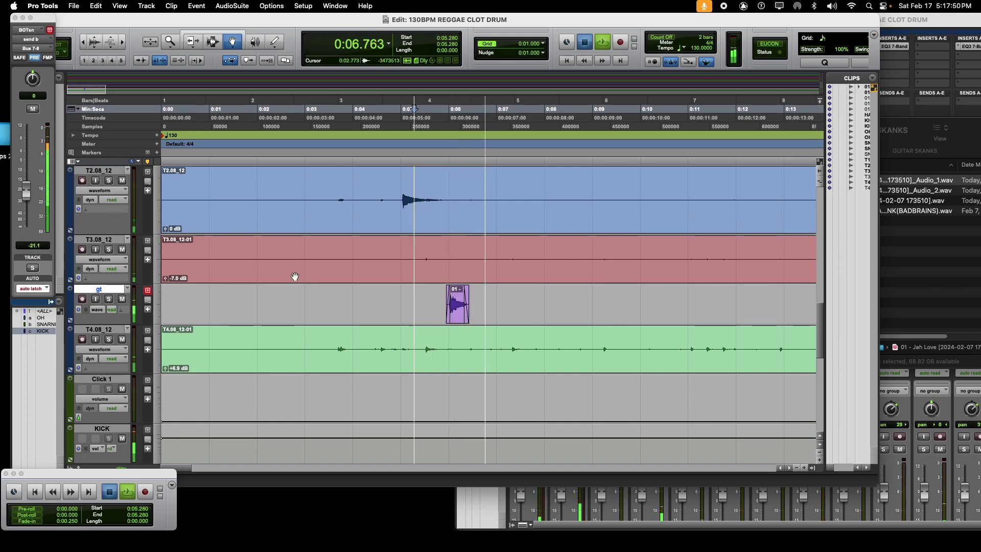
key(space)
Look over the drum tracks, then bring the Mix window to the front and place it fully in view.
scroll(422, 250, up, 15)
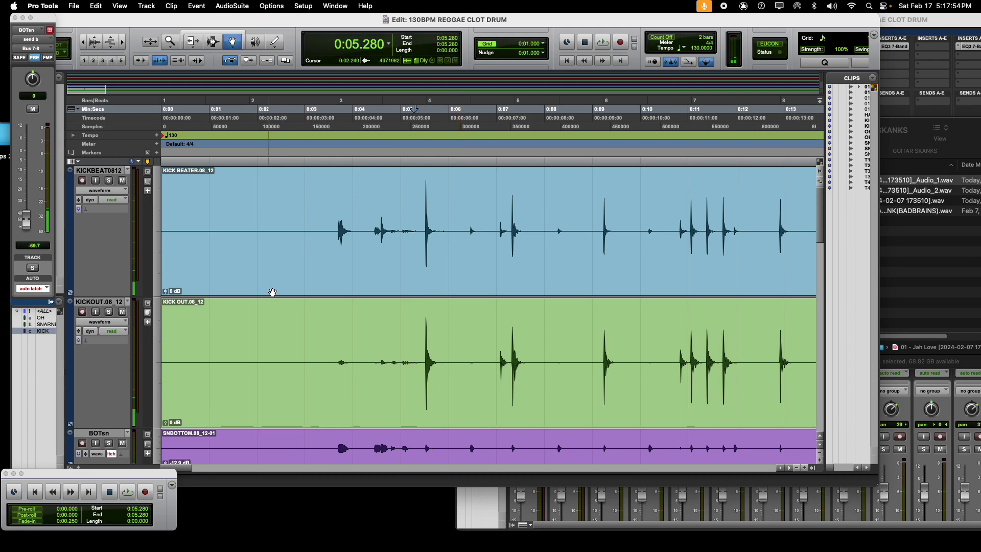
scroll(272, 292, down, 10)
scroll(272, 292, up, 4)
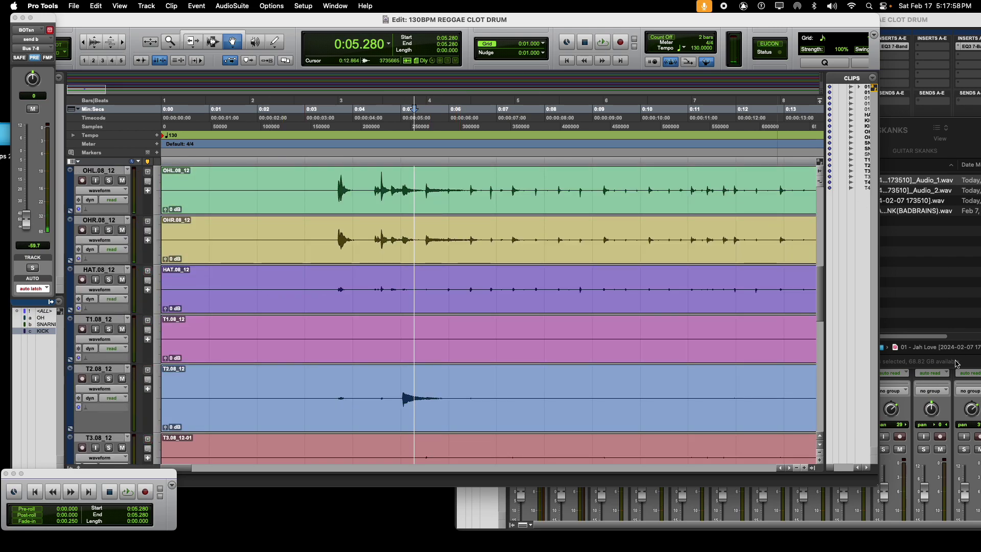
click(929, 358)
click(878, 443)
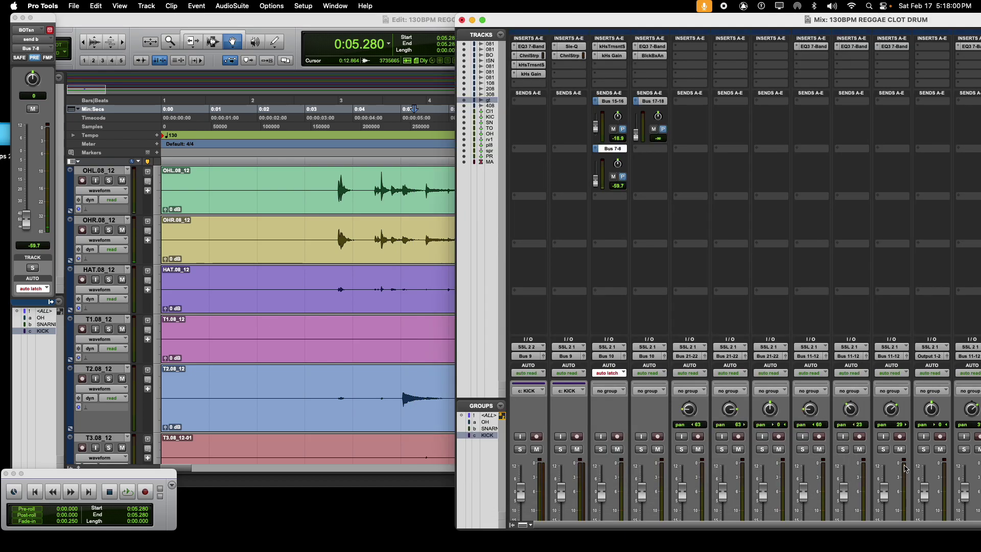
drag(697, 22, 263, 33)
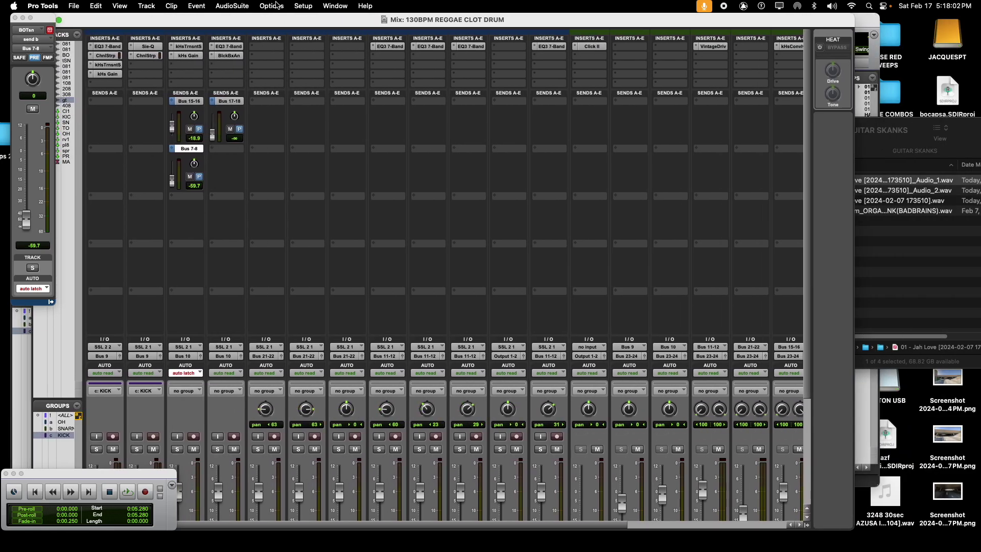
Select the rvb1, pl8 and spr returns, lower their faders to -10.2, -9.4 and -10.2 dB, and start playback.
click(681, 532)
scroll(694, 367, down, 5)
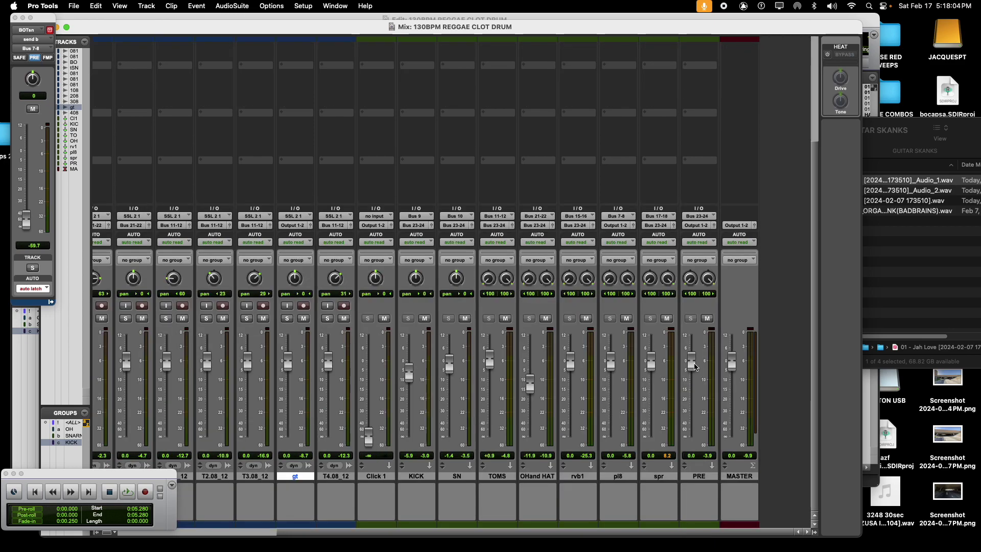
drag(663, 475, 580, 476)
drag(606, 366, 652, 382)
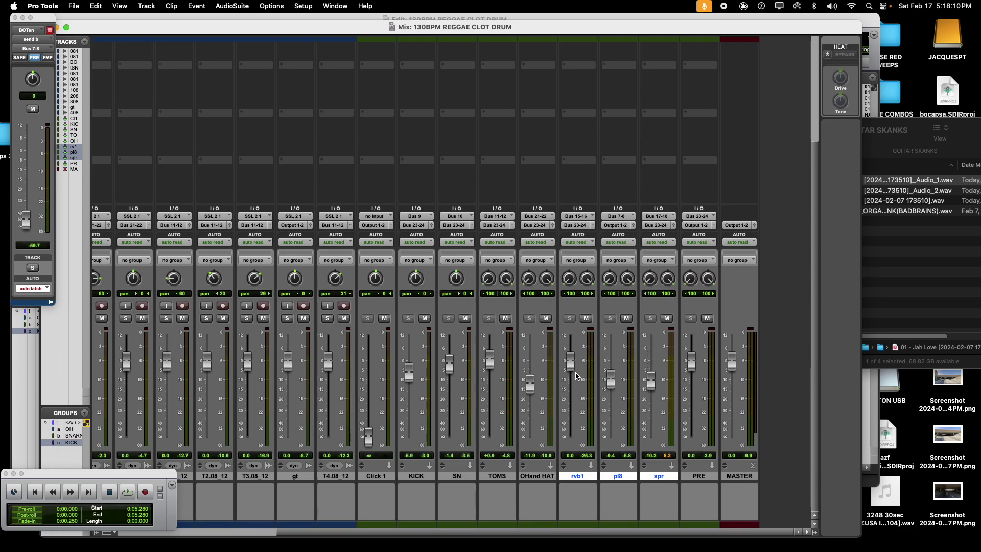
drag(571, 362, 570, 381)
key(space)
Select the gt track in the Edit window, then return to the Mix window.
drag(450, 532, 56, 542)
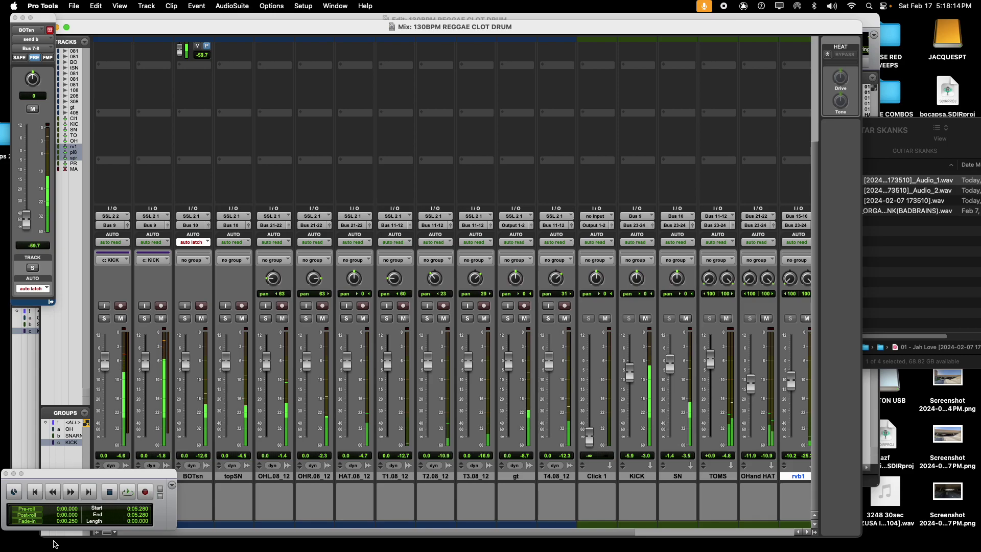
key(super+equal)
scroll(332, 294, down, 3)
click(86, 340)
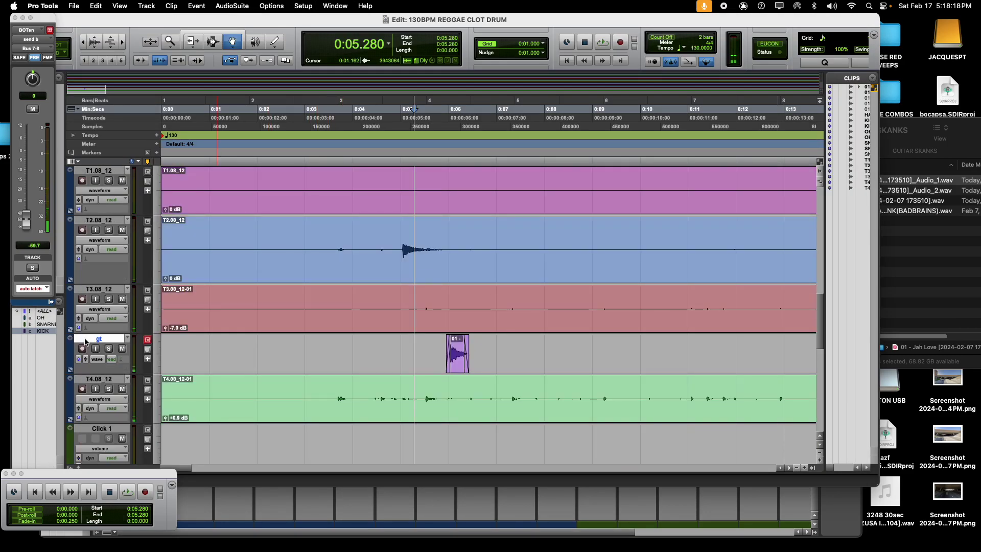
key(super+equal)
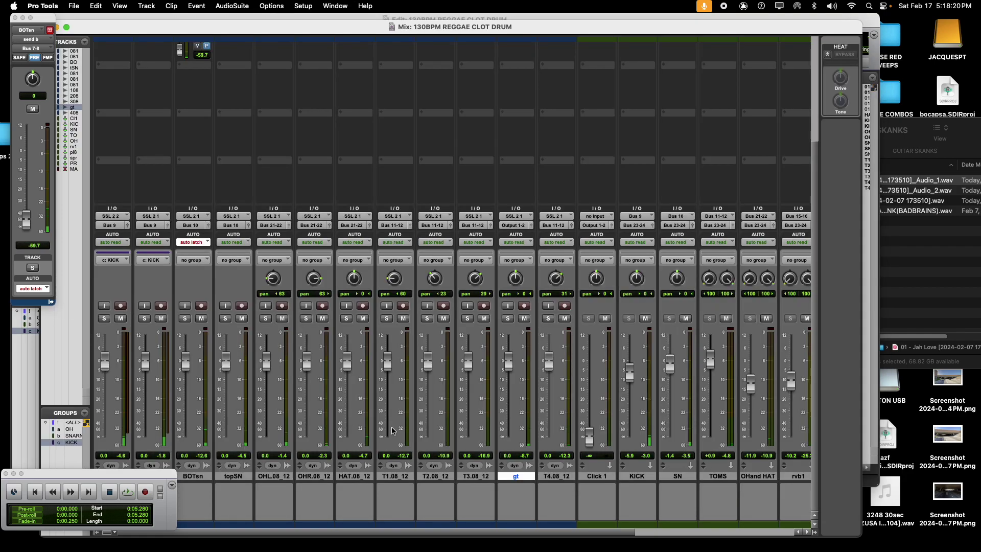
Insert the kHs Convolver (mono/stereo) reverb on the first free insert of the gt track.
scroll(518, 448, up, 5)
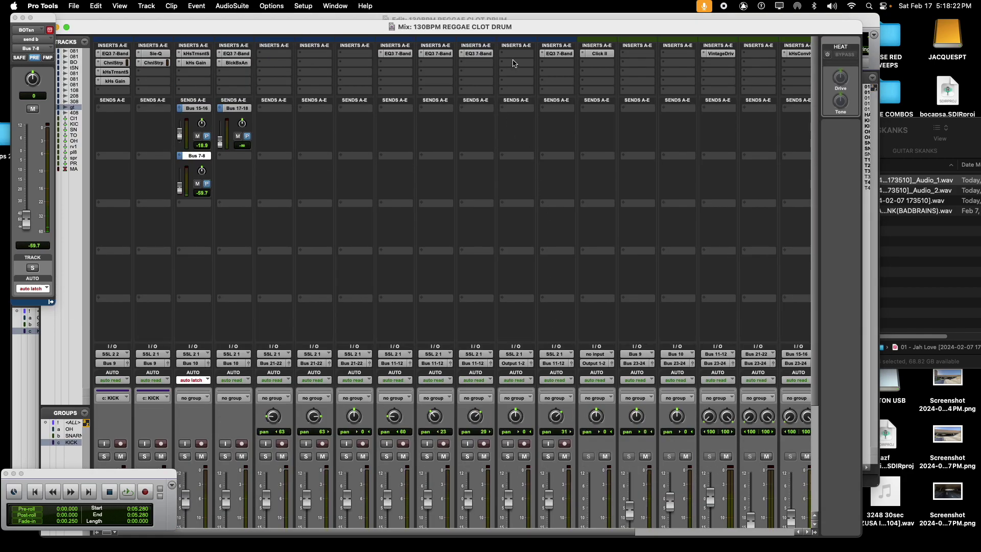
click(513, 64)
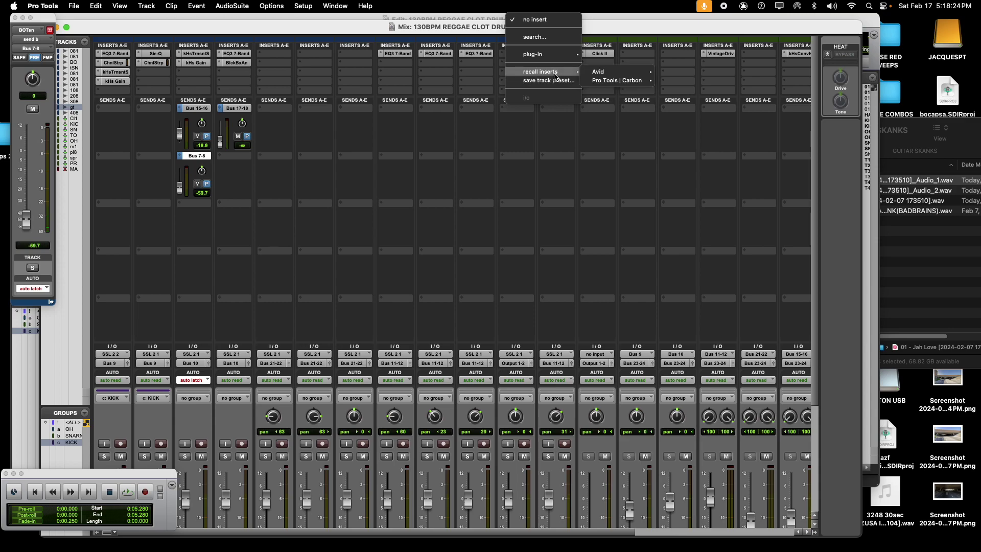
mouse_move(557, 54)
mouse_move(626, 117)
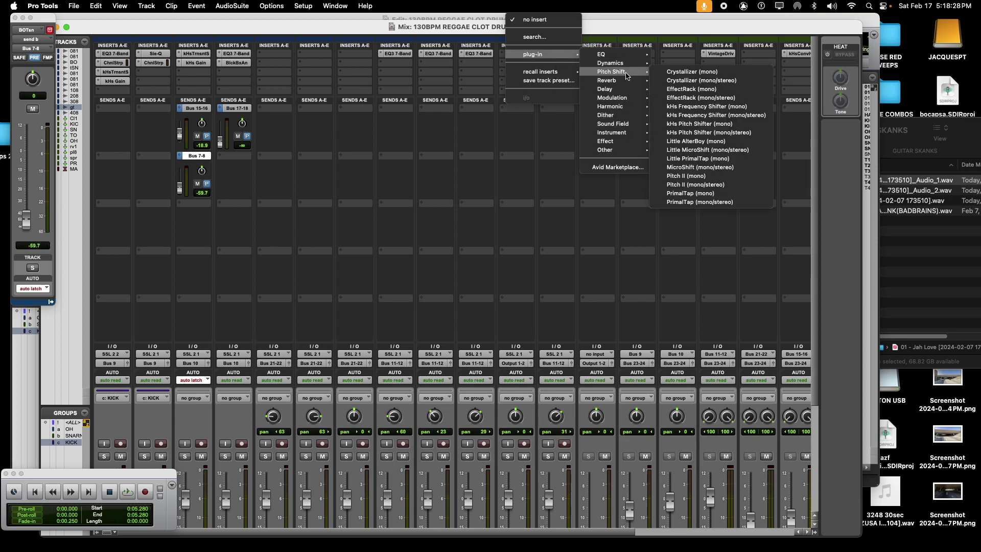
mouse_move(633, 81)
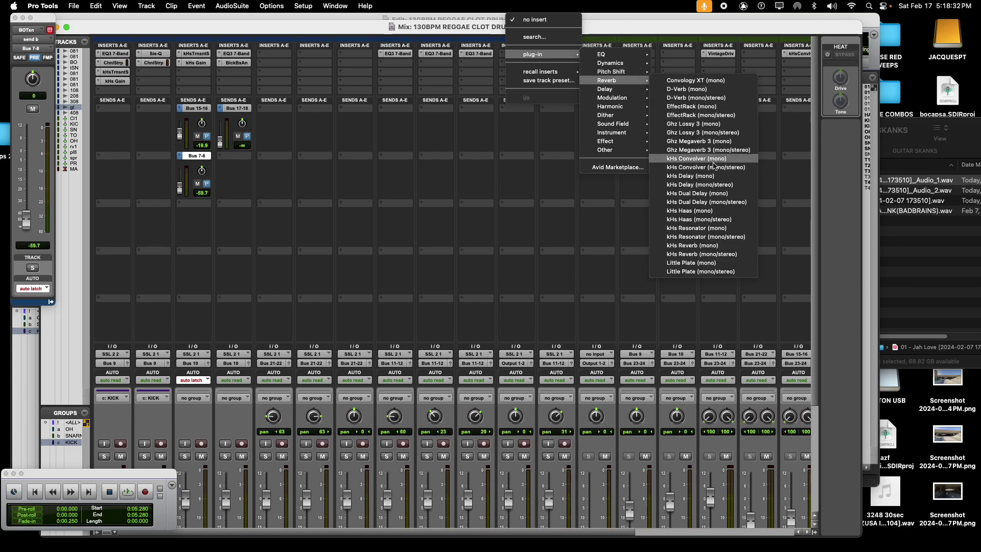
click(717, 168)
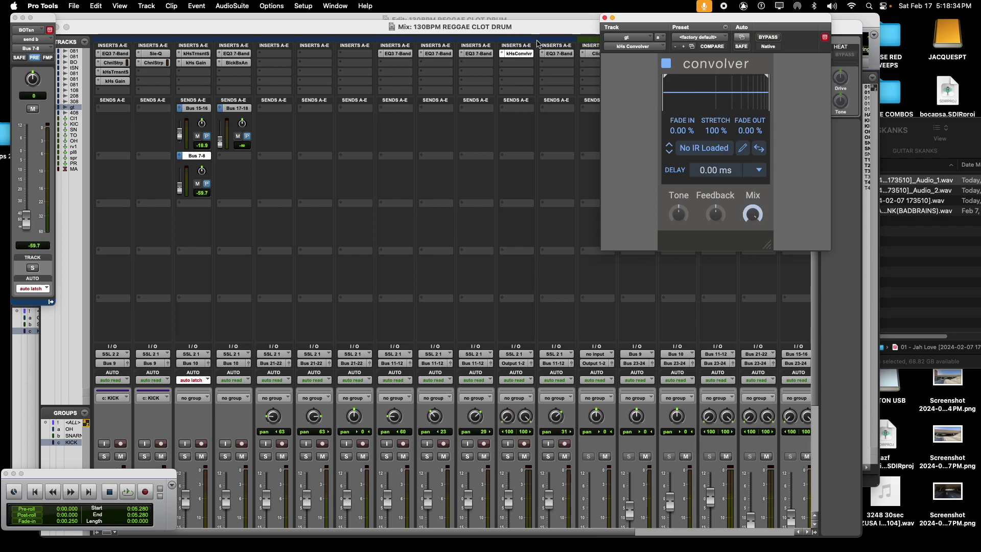
Load the 0.3s_Jazz Guitar impulse from the Logic Impulse Responses Indoor Spaces Rooms folder into the convolver.
click(705, 148)
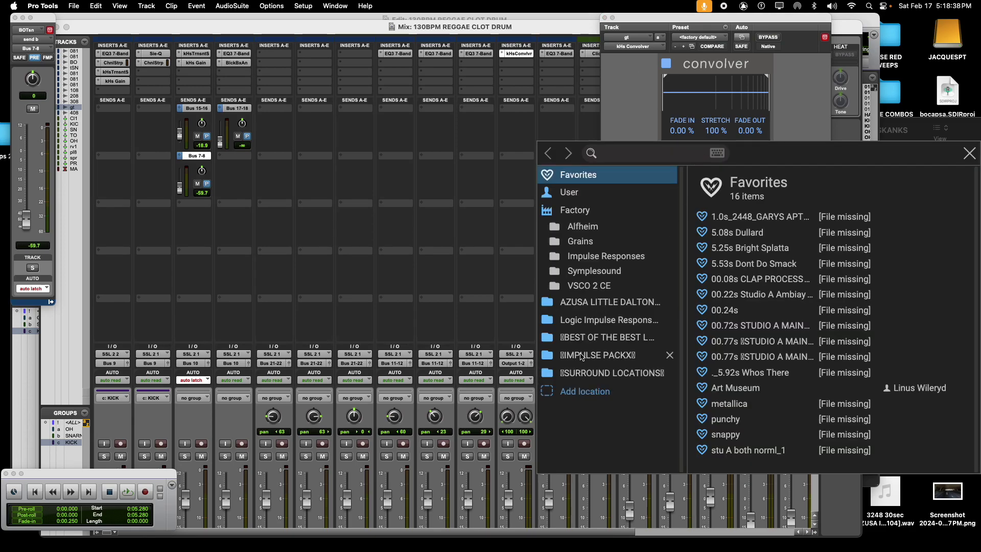
click(603, 321)
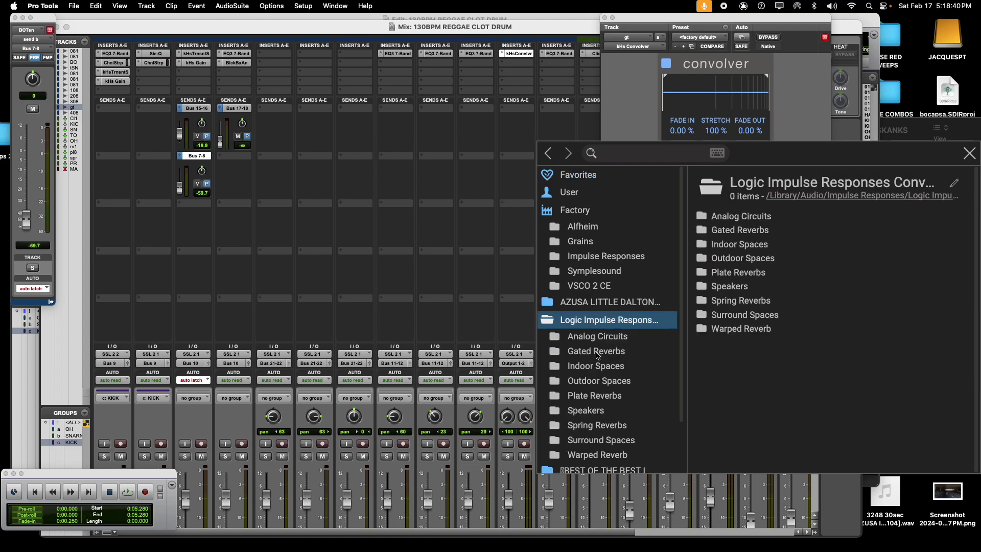
click(594, 367)
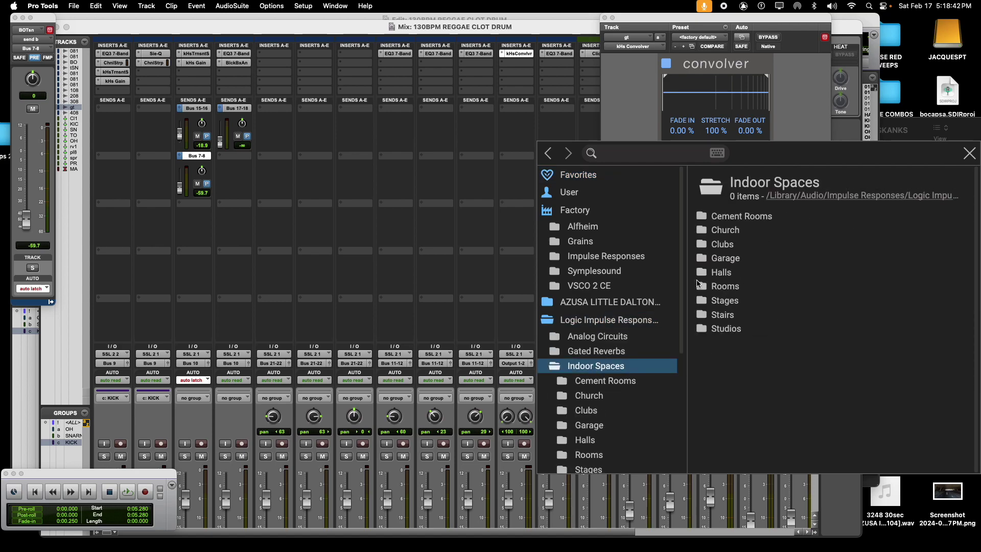
double_click(722, 287)
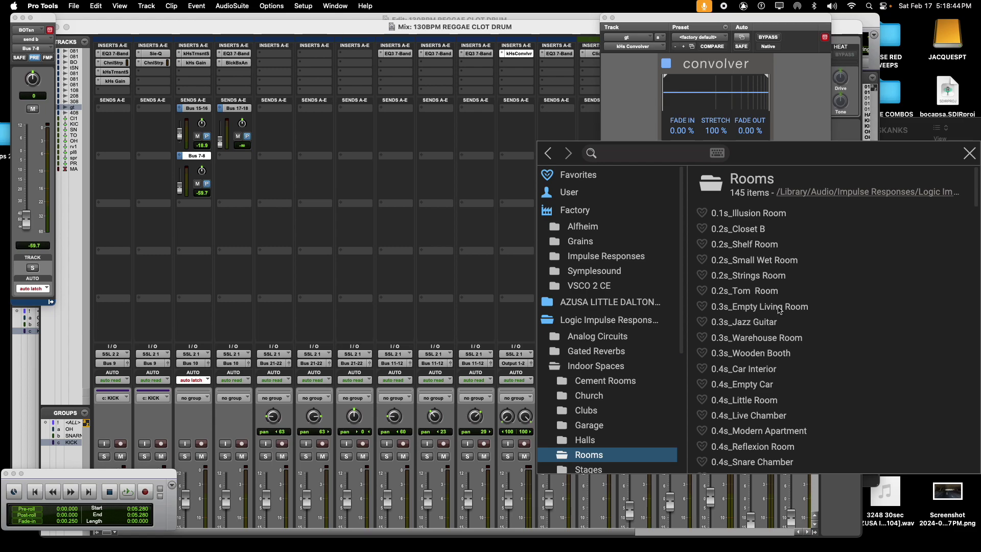
click(771, 307)
click(767, 322)
click(969, 153)
Set the convolver's fade out to 63.4%, lower its mix well below full while auditioning, and close the plug-in.
drag(737, 121, 722, 82)
key(space)
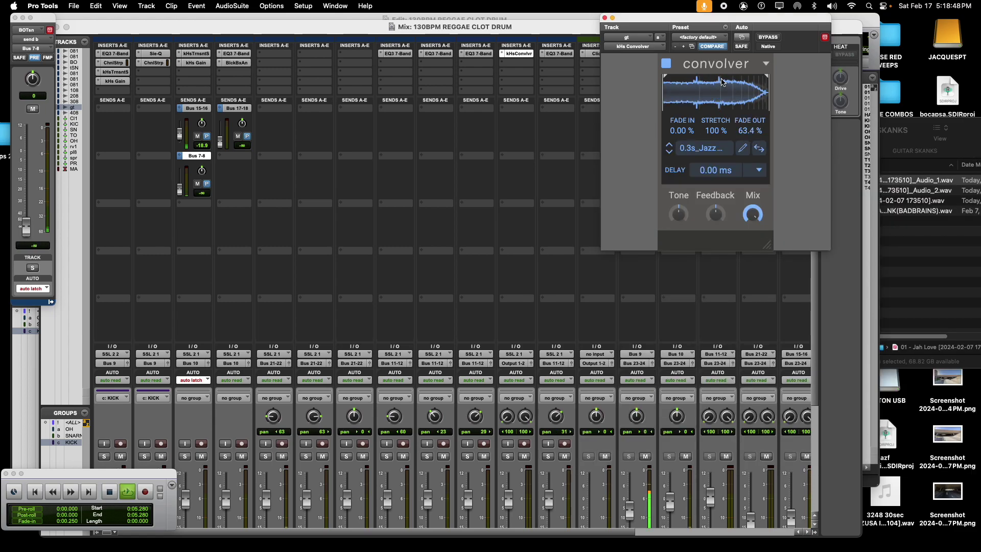
drag(752, 214, 753, 225)
key(space)
key(space)
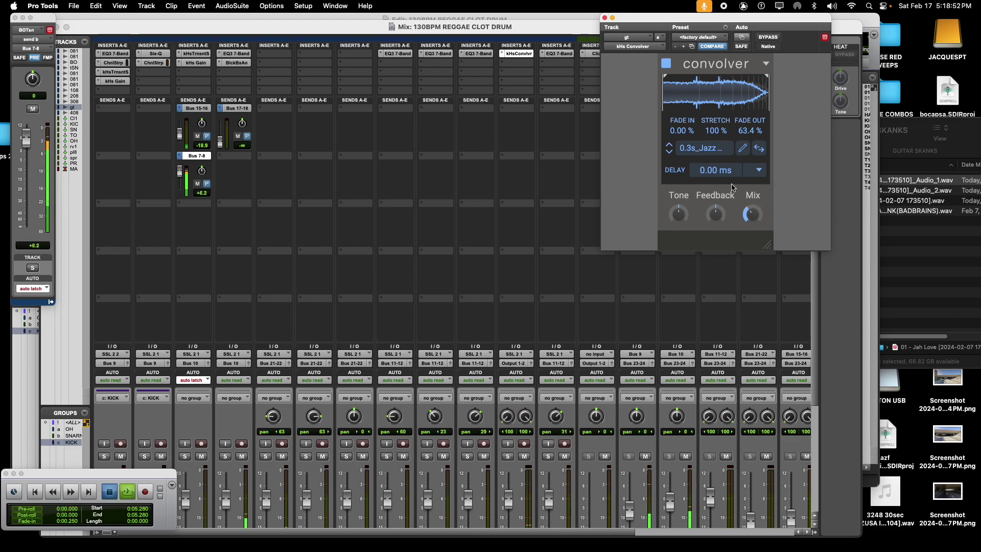
click(605, 19)
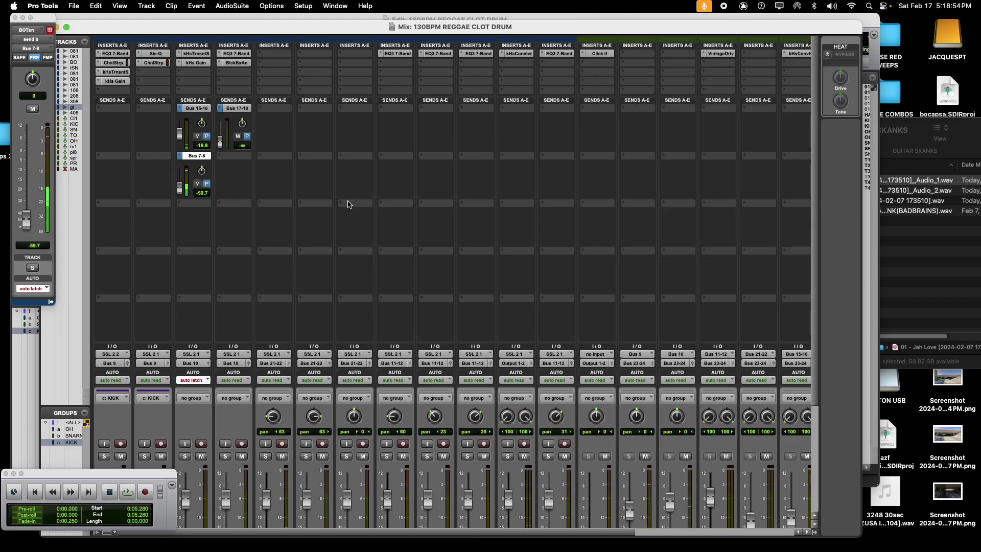
scroll(244, 393, down, 5)
scroll(515, 391, up, 5)
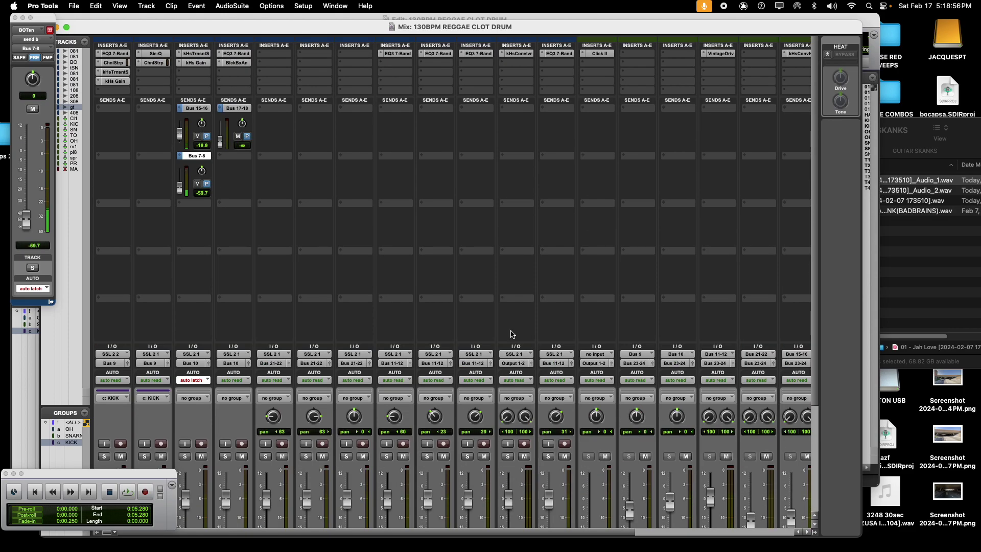
click(515, 109)
click(518, 215)
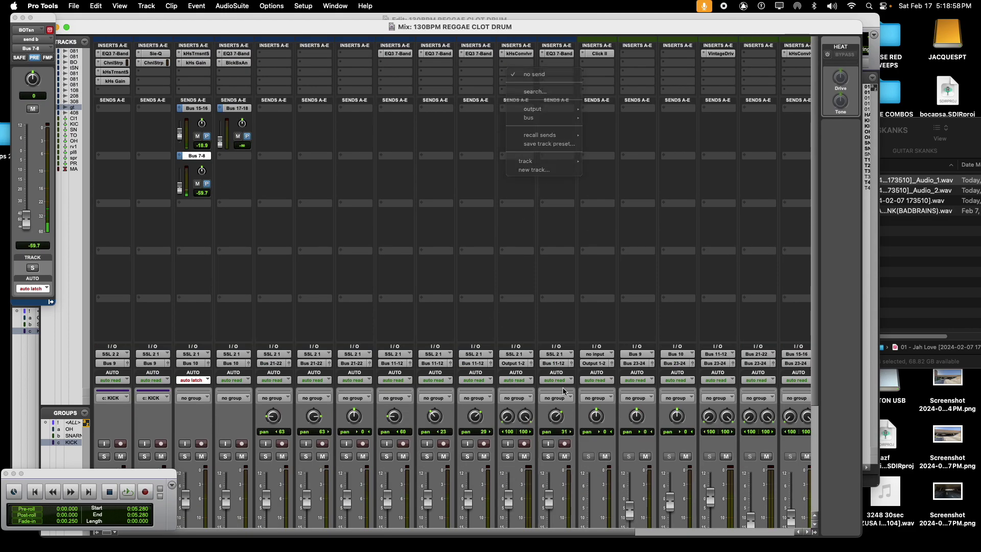
Create one new stereo Aux Input track named dlay directly after the pl8 return.
scroll(555, 497, right, 5)
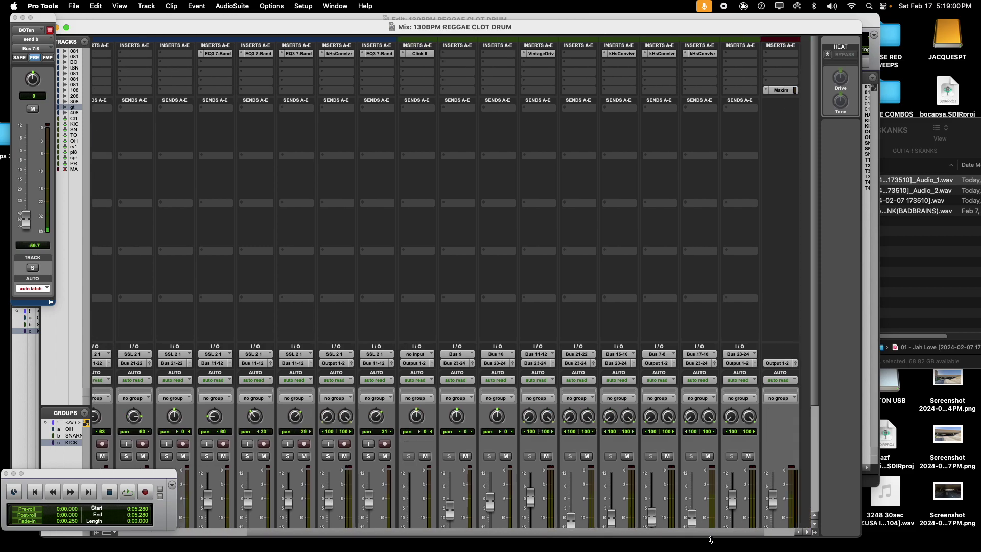
scroll(632, 414, down, 5)
click(618, 477)
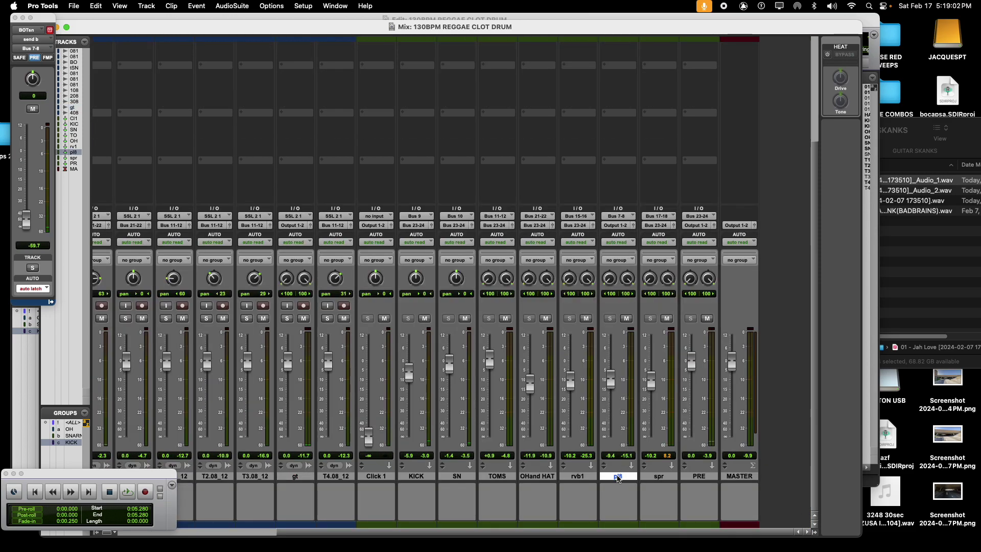
key(super+shift+n)
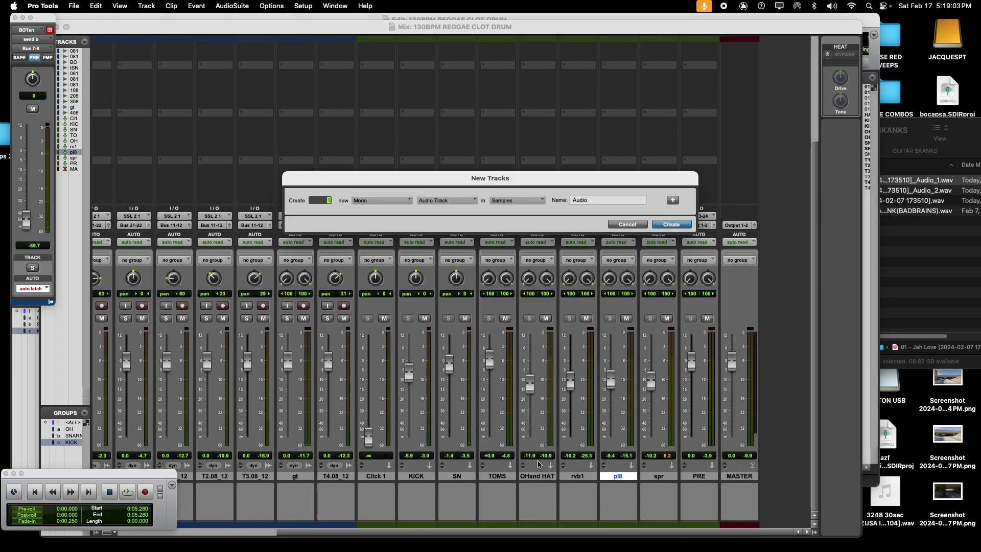
click(377, 201)
click(432, 211)
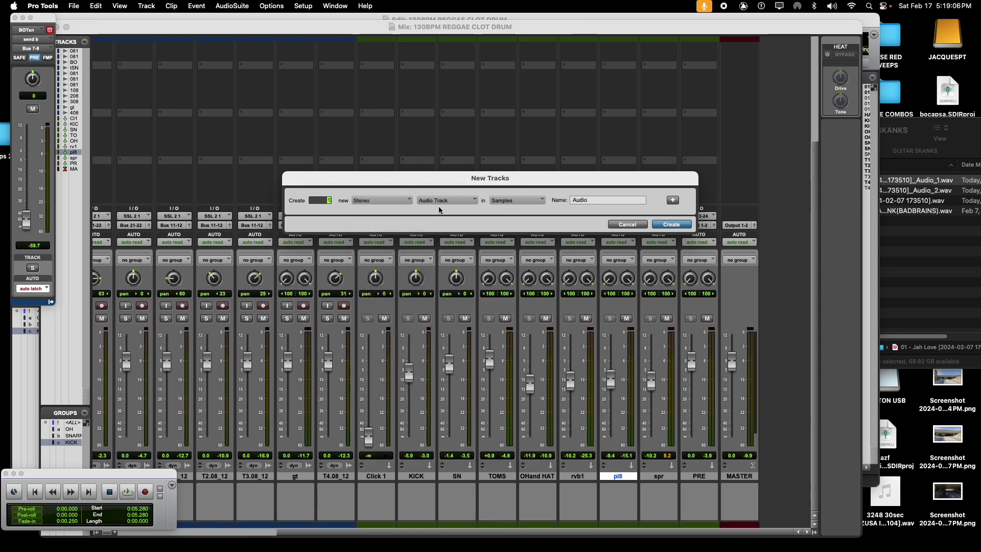
click(438, 209)
click(446, 212)
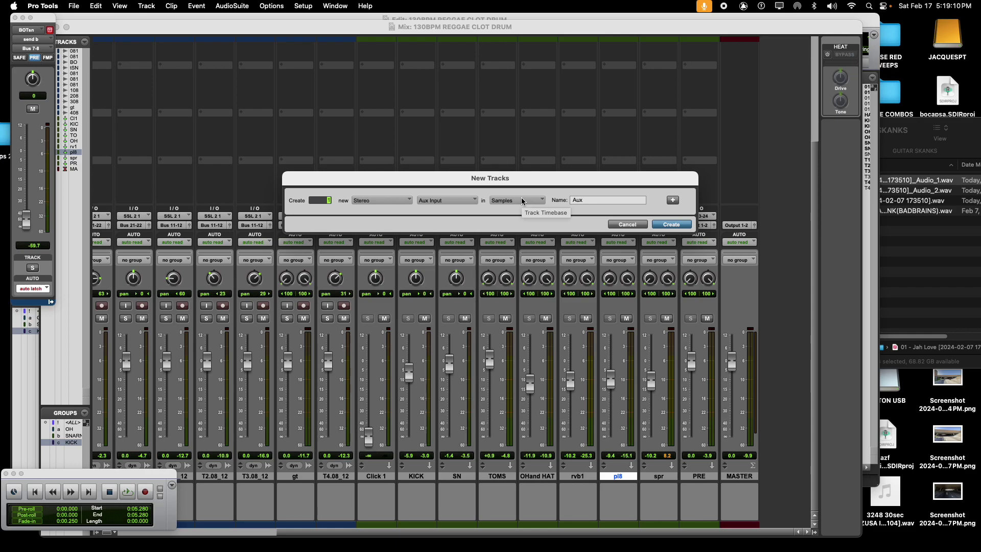
drag(522, 183, 543, 163)
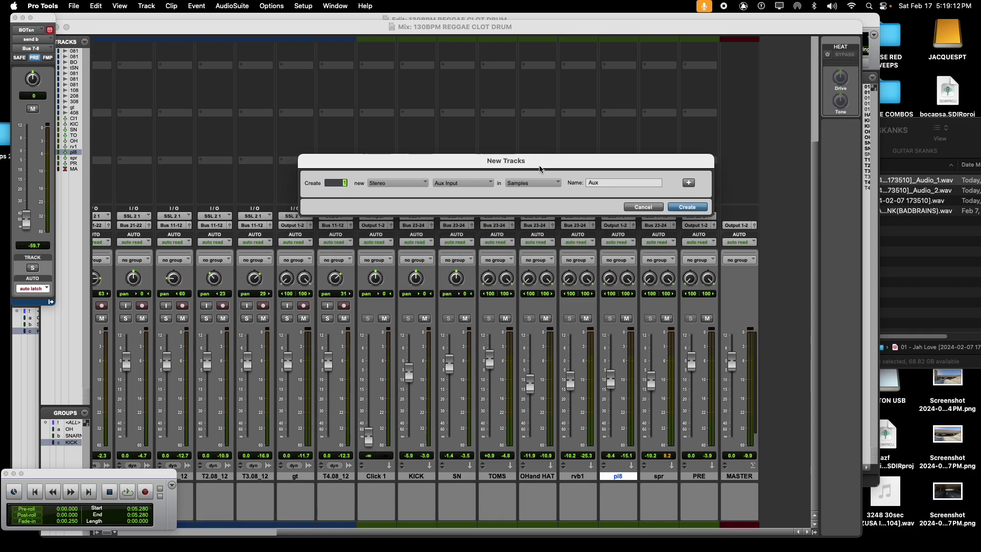
click(540, 183)
click(540, 183)
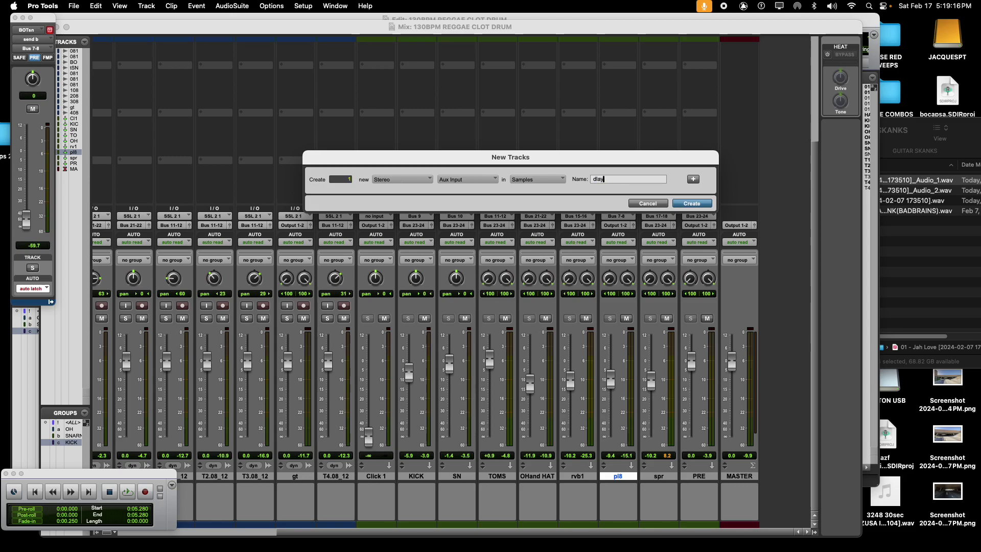
key(Return)
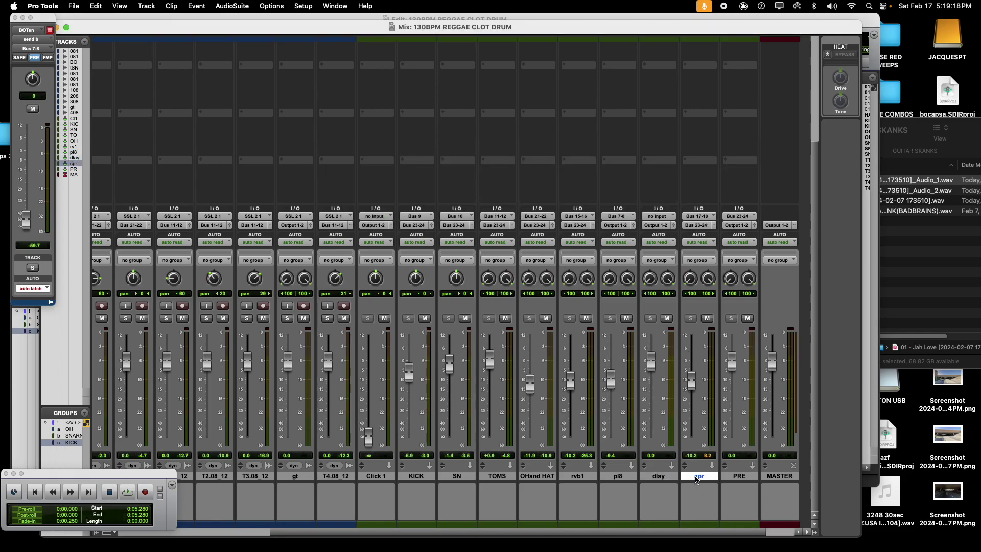
Try kHs Convolver (stereo) on the first insert of the dlay track and close its window.
scroll(648, 145, up, 5)
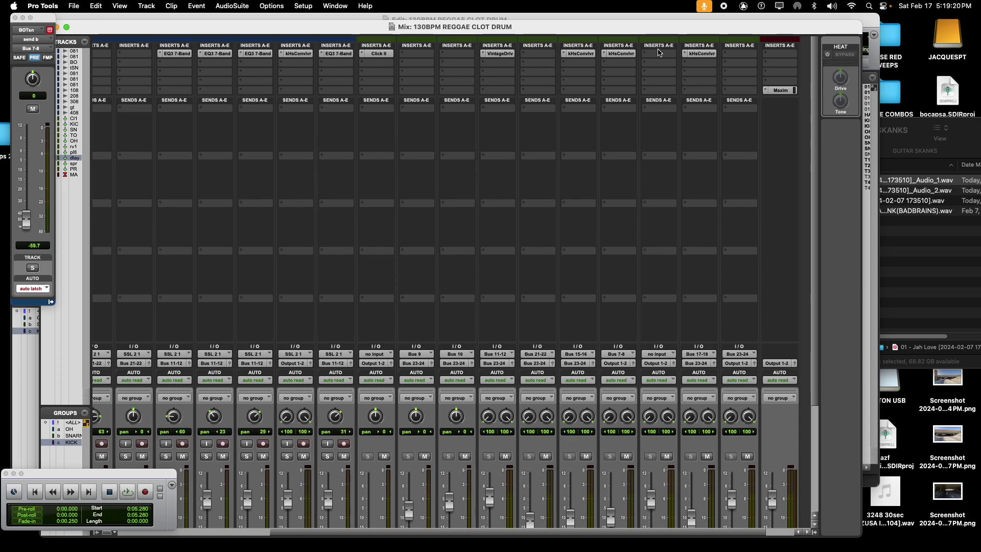
click(658, 53)
mouse_move(693, 54)
mouse_move(781, 100)
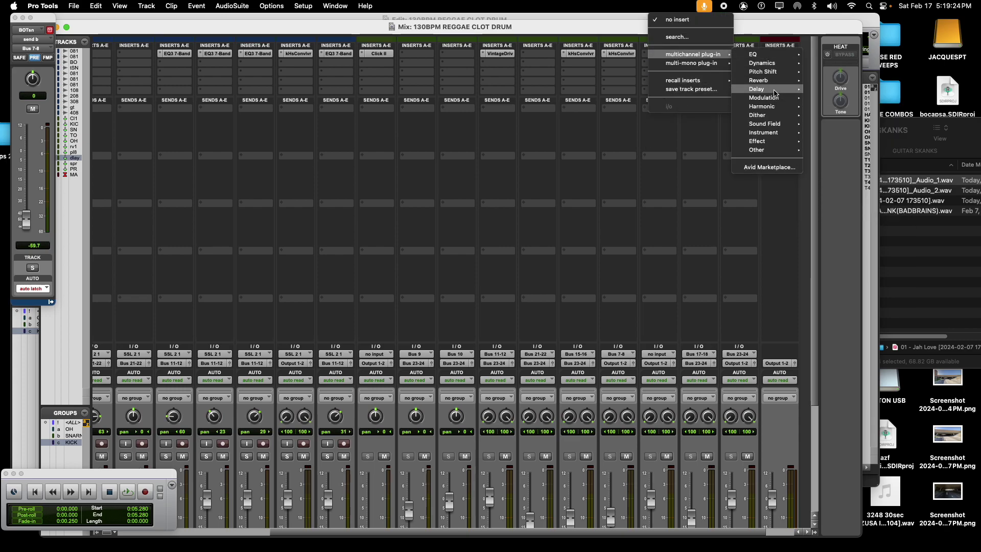
mouse_move(774, 65)
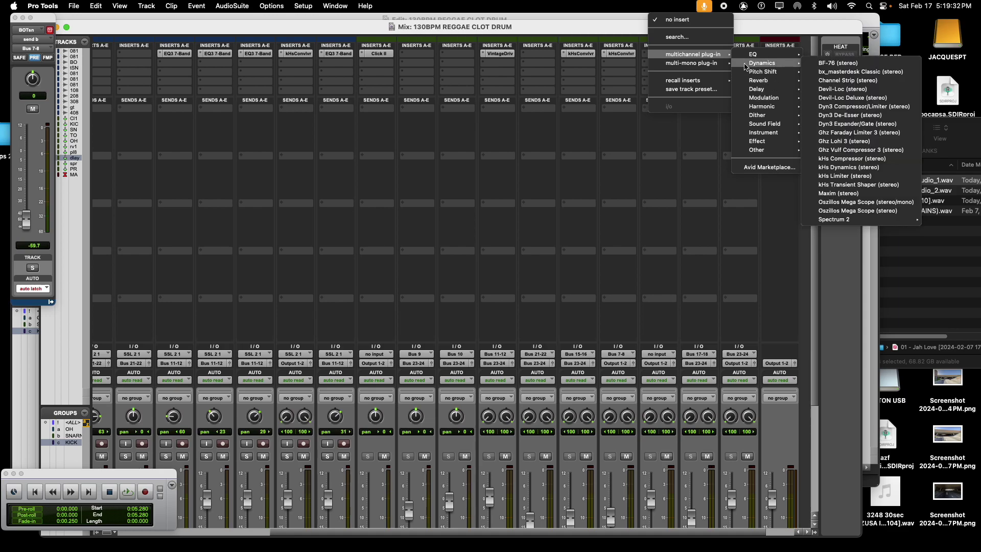
mouse_move(759, 80)
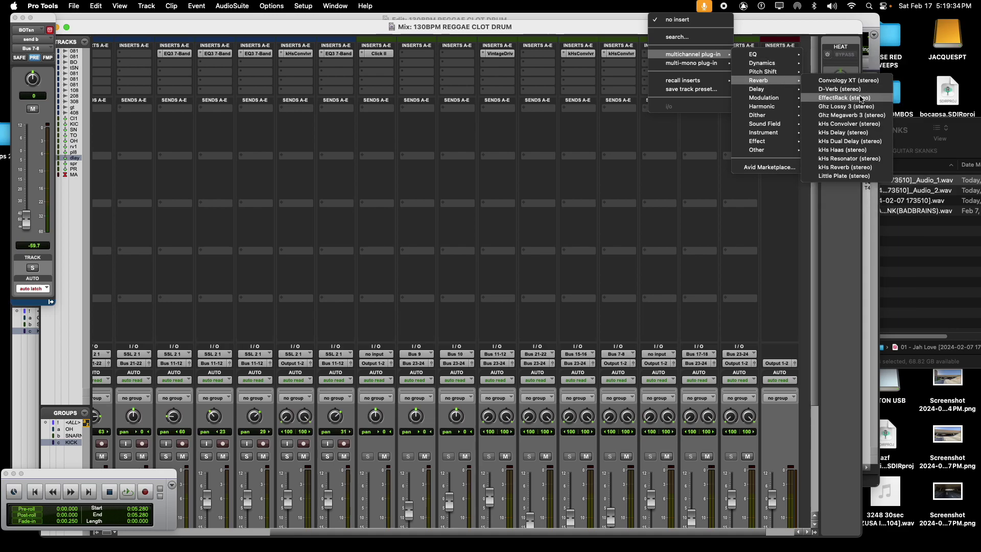
click(863, 124)
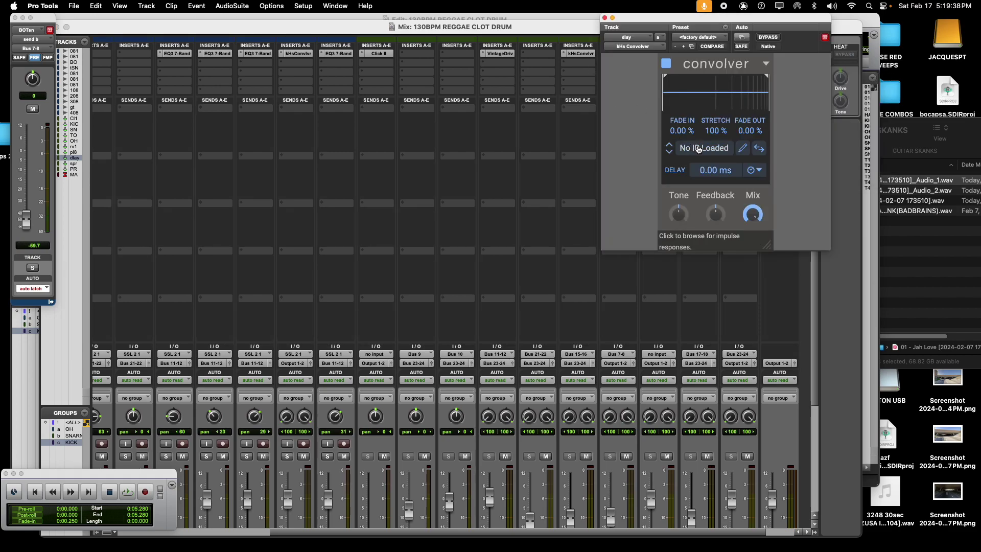
click(605, 18)
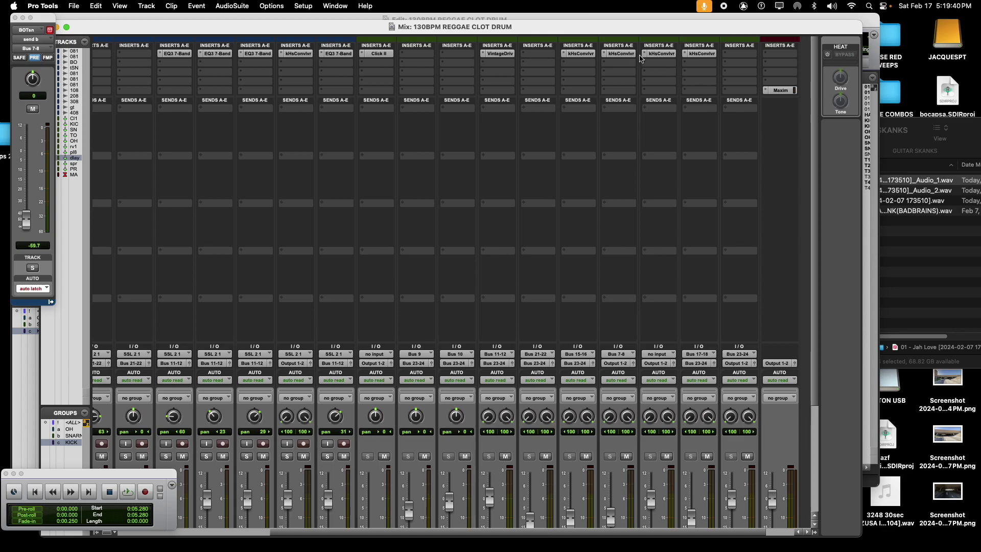
Replace the convolver on the dlay track's first insert with EchoBoy (stereo) and reposition its window.
click(647, 61)
mouse_move(781, 89)
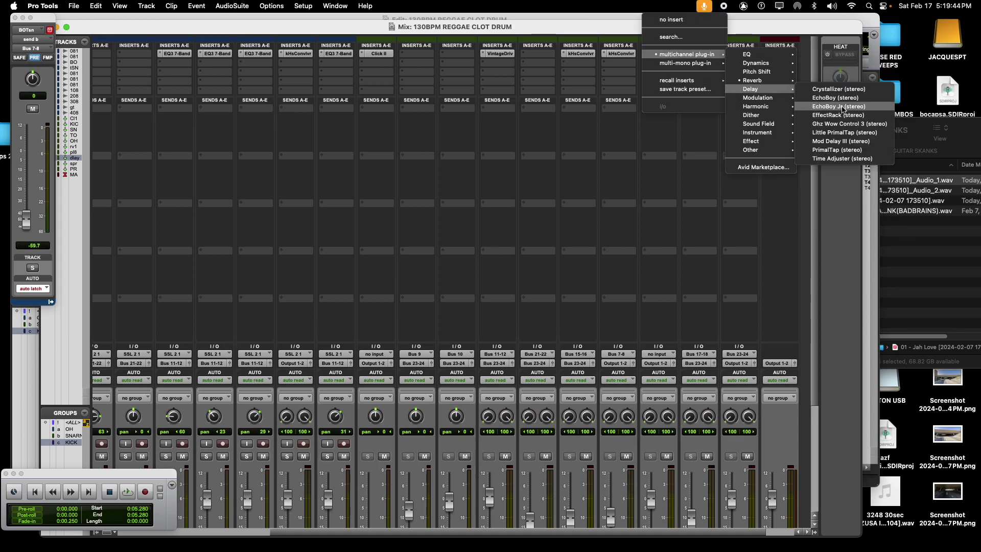
click(843, 101)
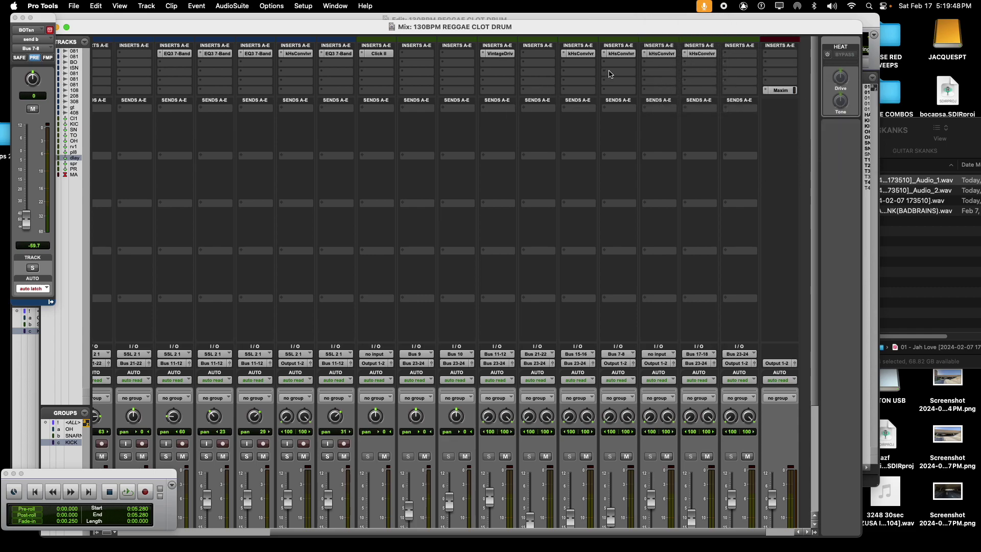
drag(673, 17, 472, 18)
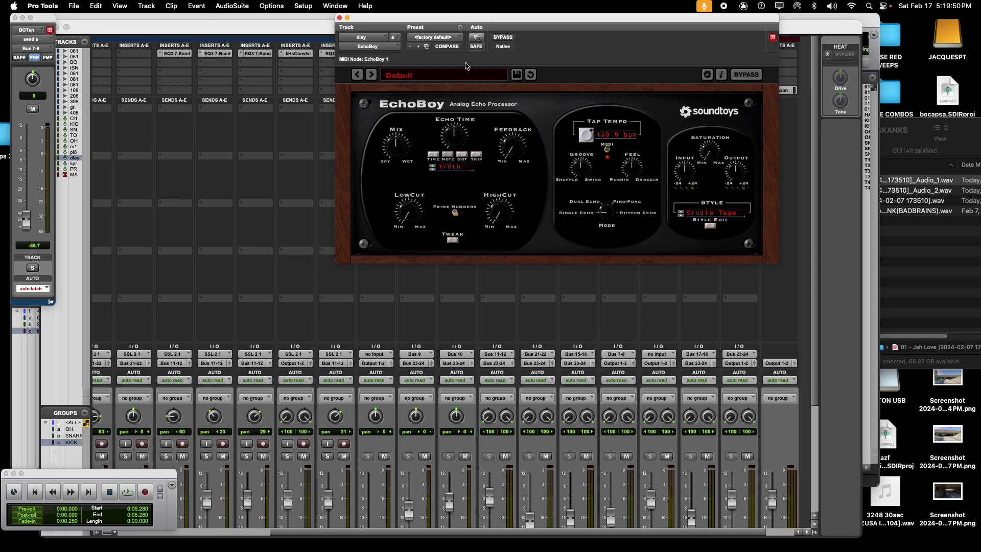
Browse the EchoBoy preset categories and load Deep Tape Chorus from 04 Chorus & Modulation.
click(440, 75)
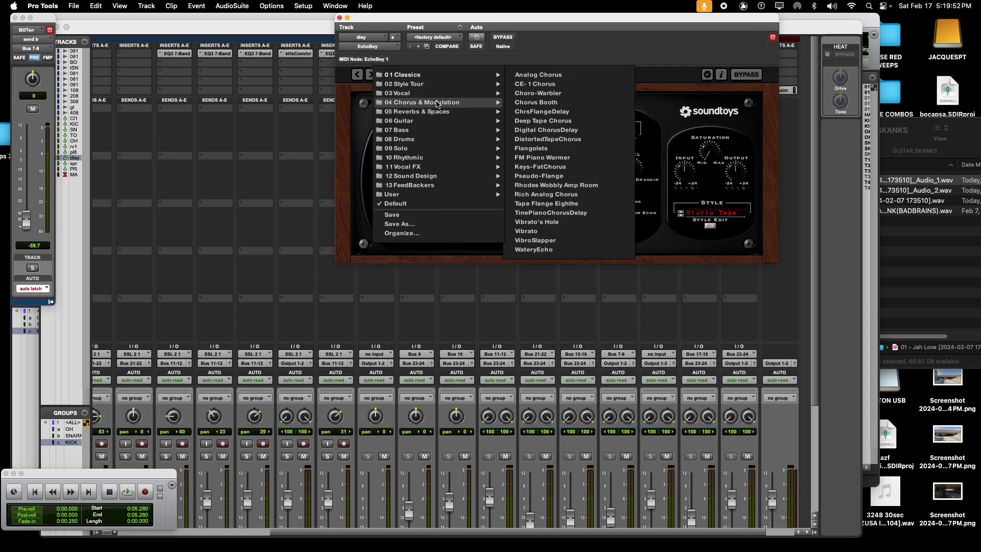
mouse_move(438, 158)
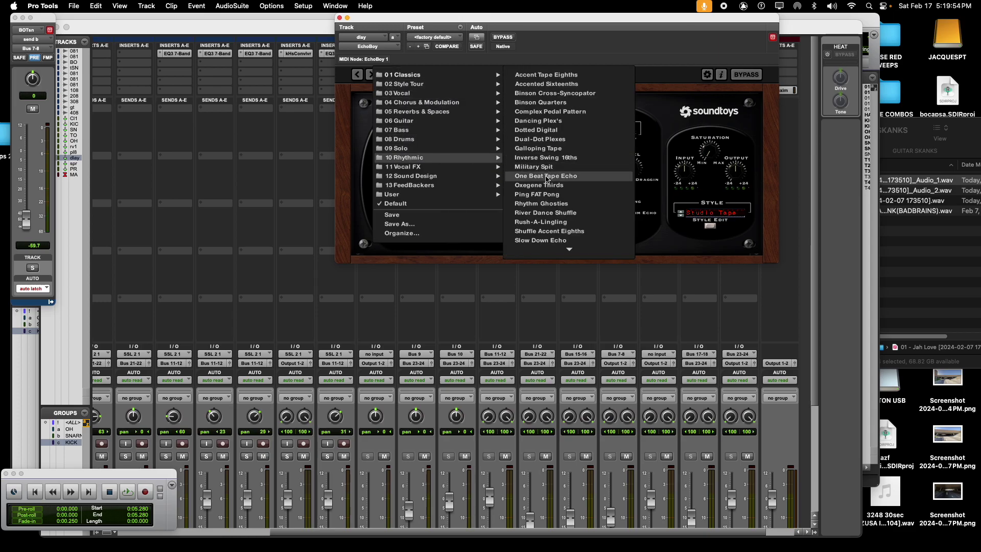
mouse_move(569, 250)
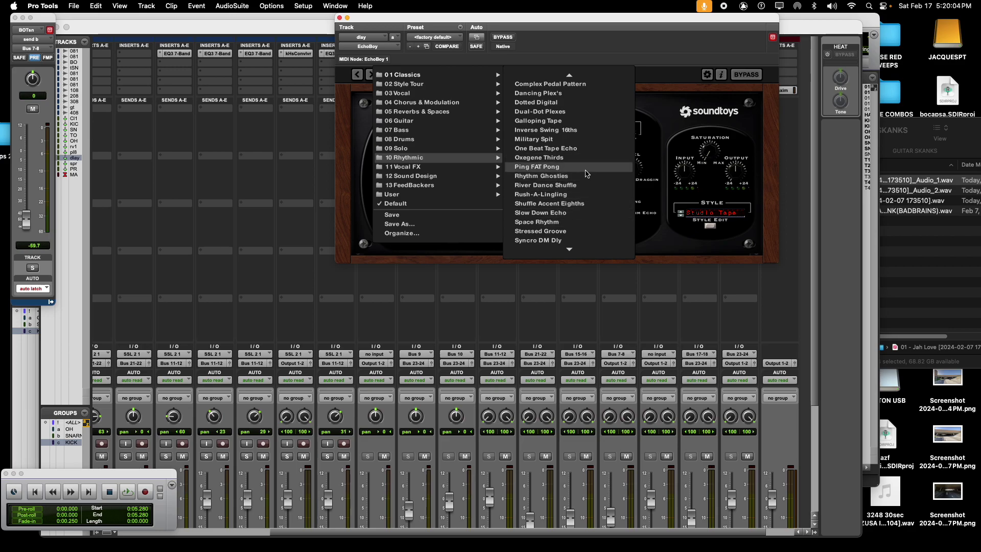
mouse_move(459, 177)
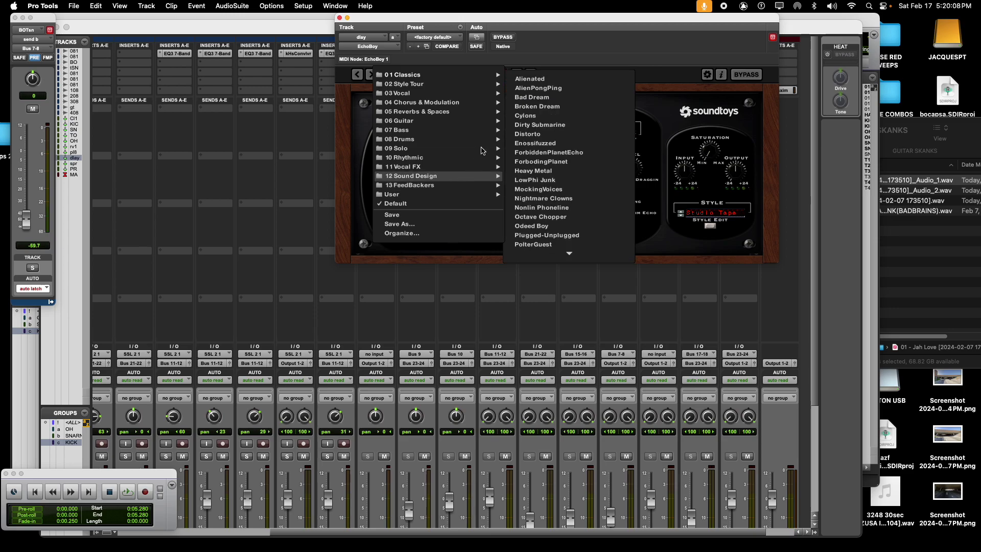
mouse_move(454, 123)
mouse_move(458, 104)
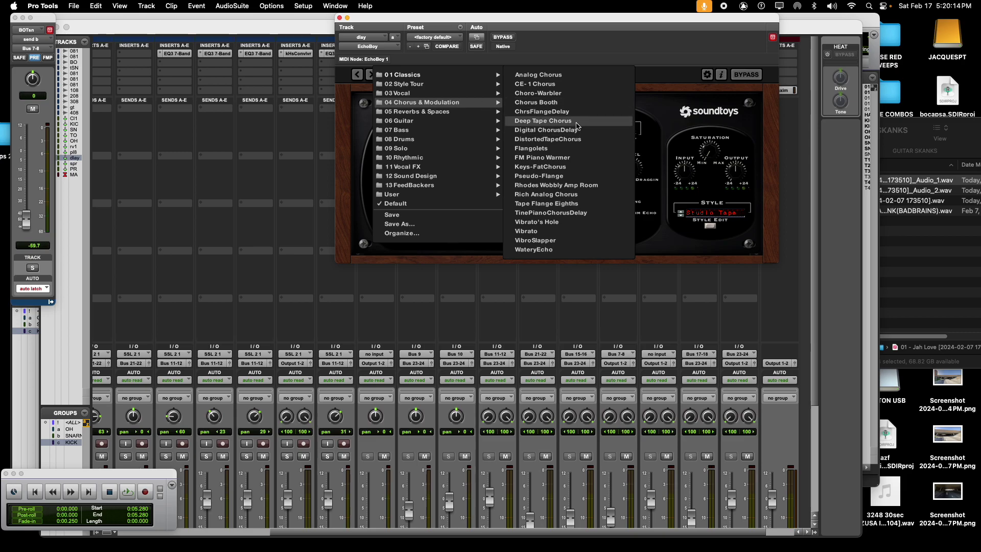
click(577, 125)
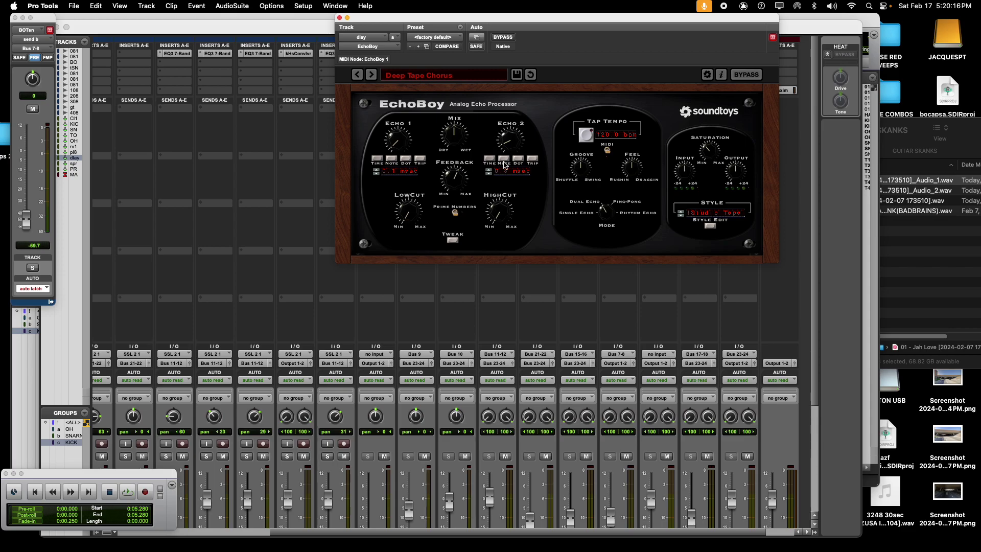
Set EchoBoy's Echo 1 to a 1/1 note and Echo 2 to a dotted 1/2 note.
click(517, 159)
click(402, 160)
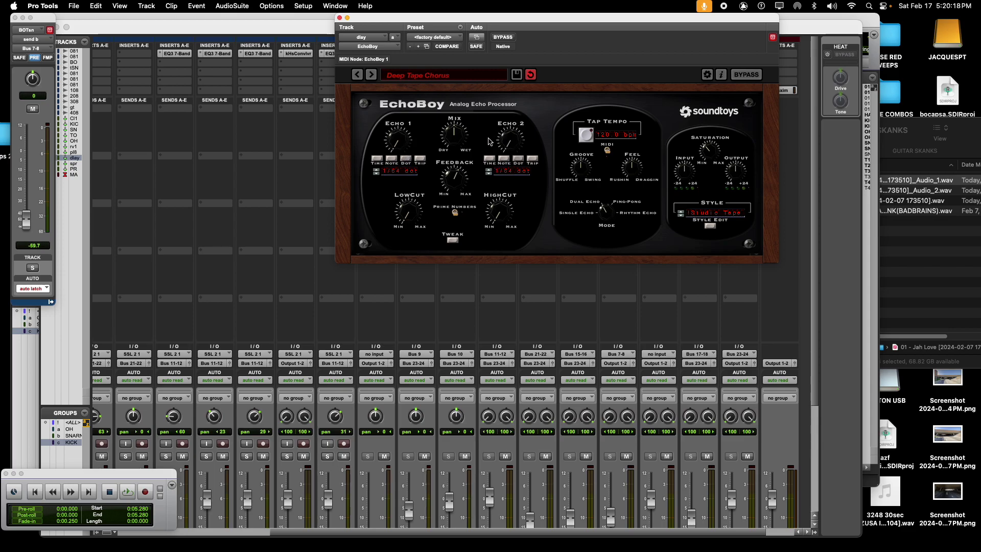
drag(515, 119, 515, 111)
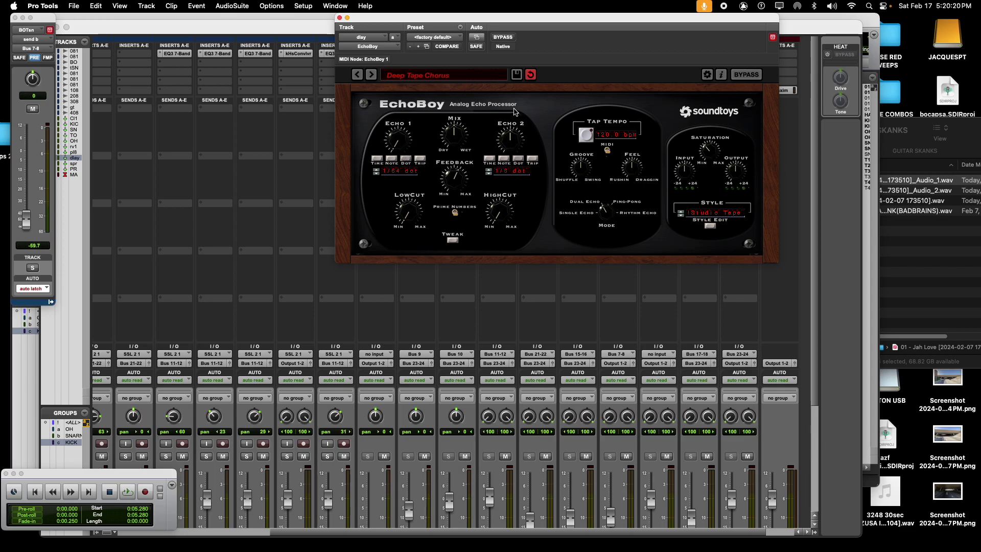
drag(396, 151, 406, 110)
drag(411, 102, 410, 112)
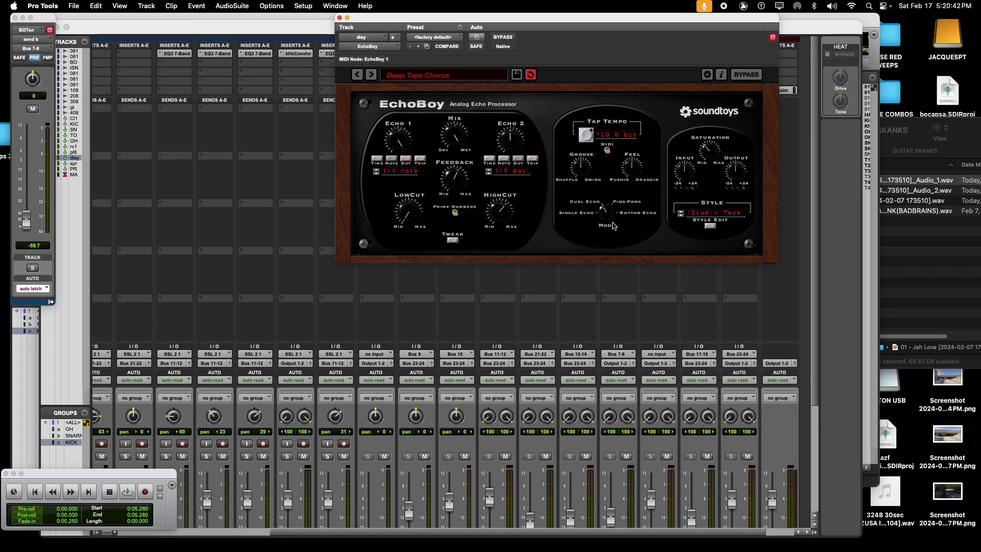
Change EchoBoy's echo style to EchoPlex, play the session briefly, and close the plug-in window.
click(690, 214)
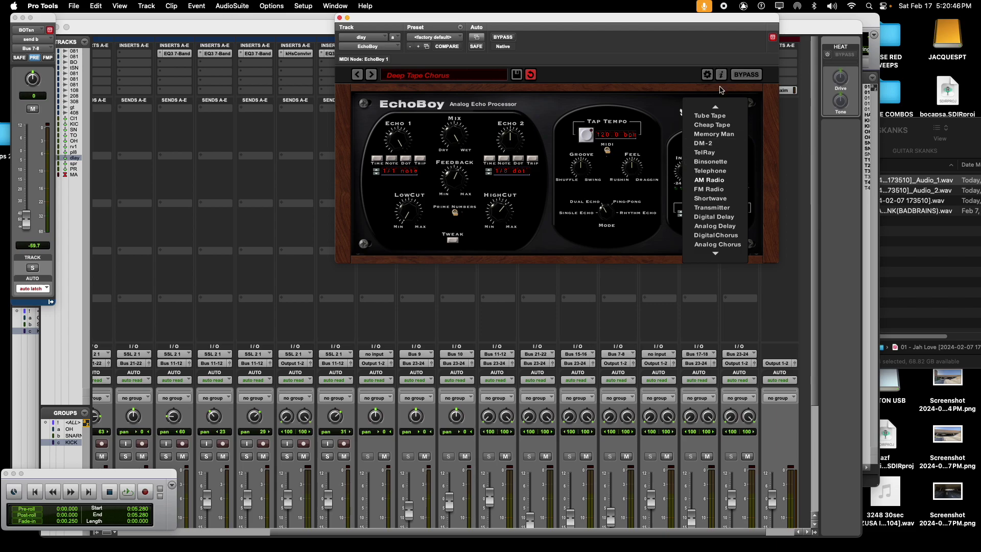
mouse_move(721, 255)
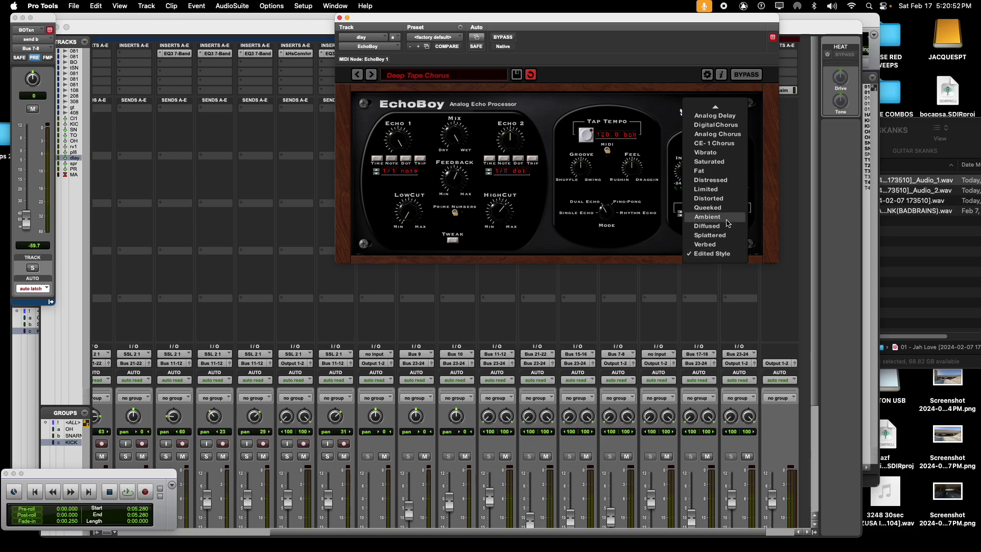
mouse_move(724, 102)
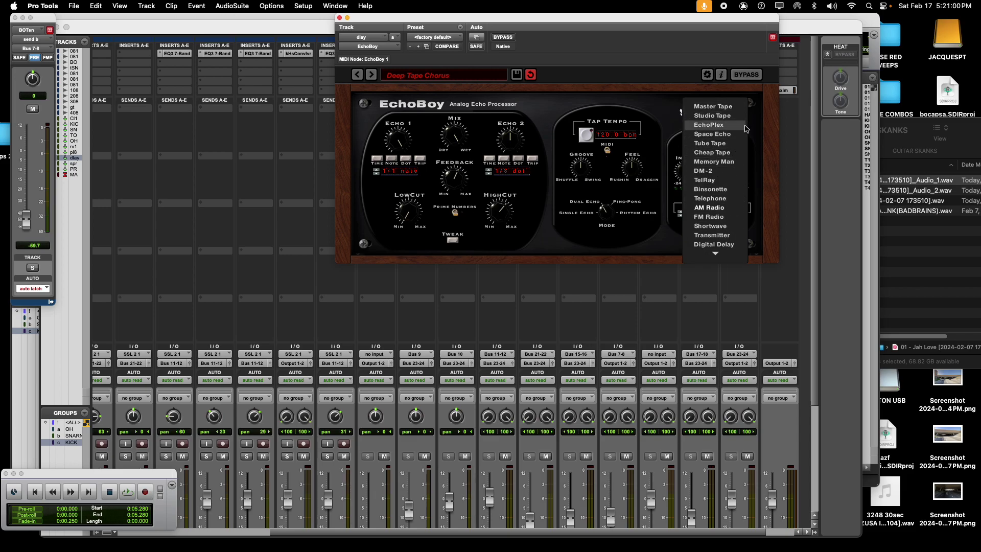
click(728, 127)
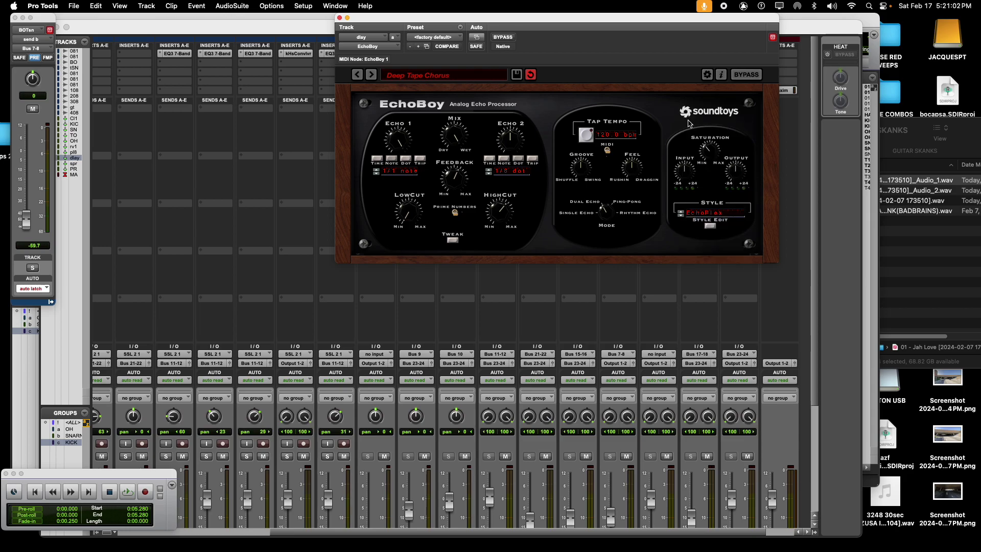
key(space)
key(space)
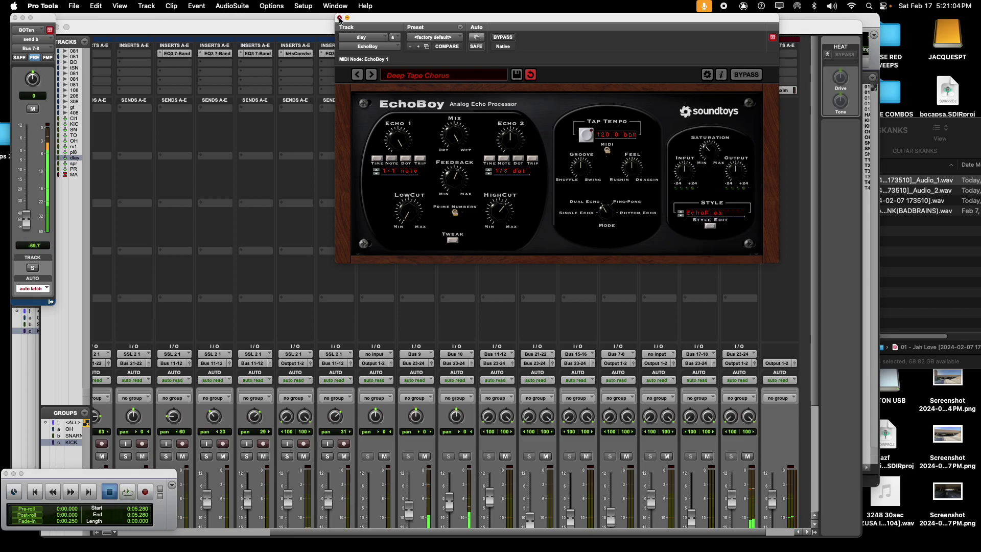
click(339, 17)
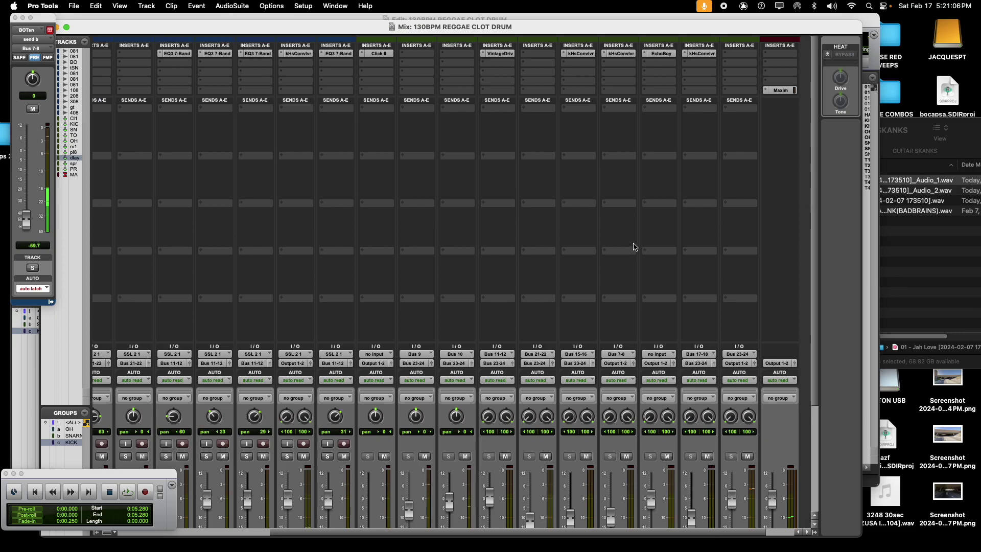
Set the dlay track's input to Bus 3-4 (Stereo) and its output to Bus 23-24 (Stereo).
click(655, 356)
mouse_move(670, 363)
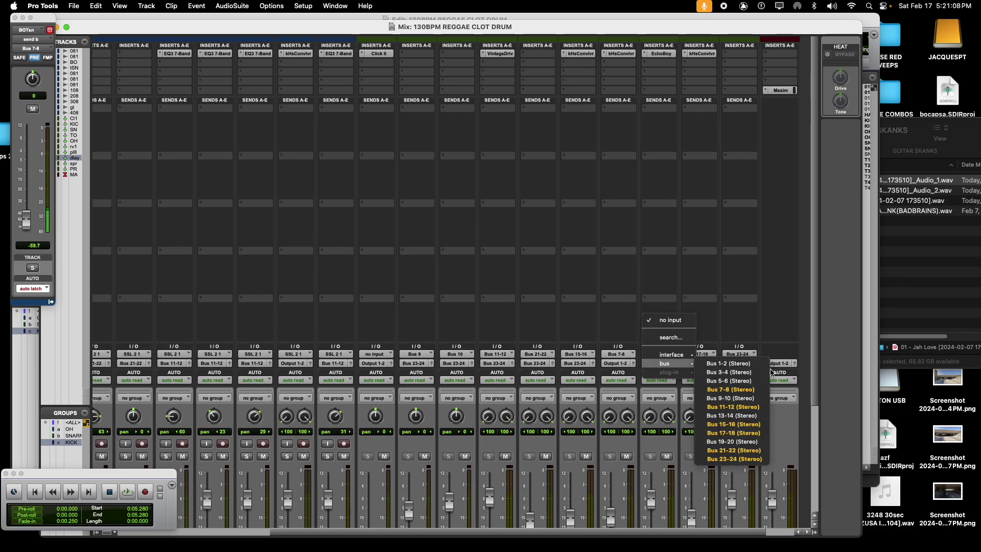
click(728, 372)
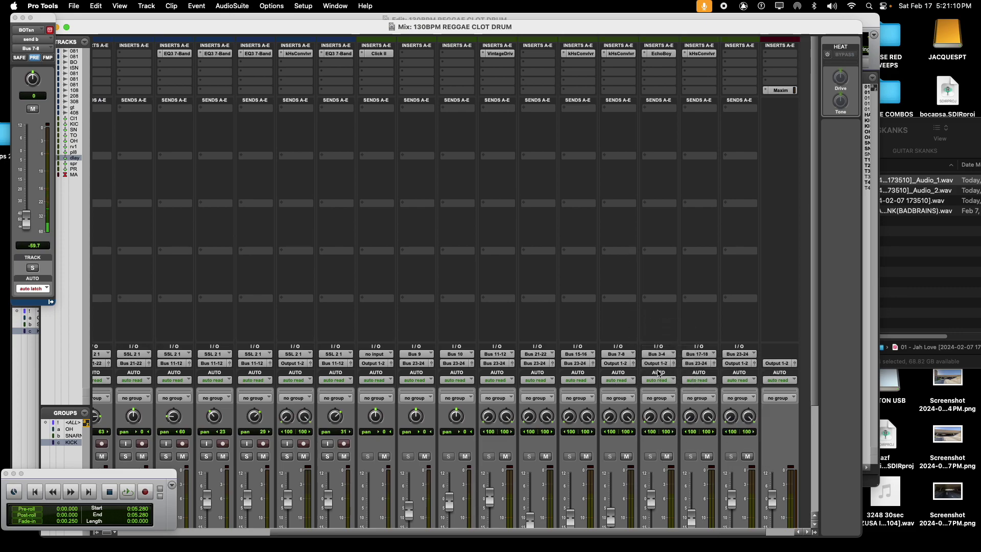
click(655, 368)
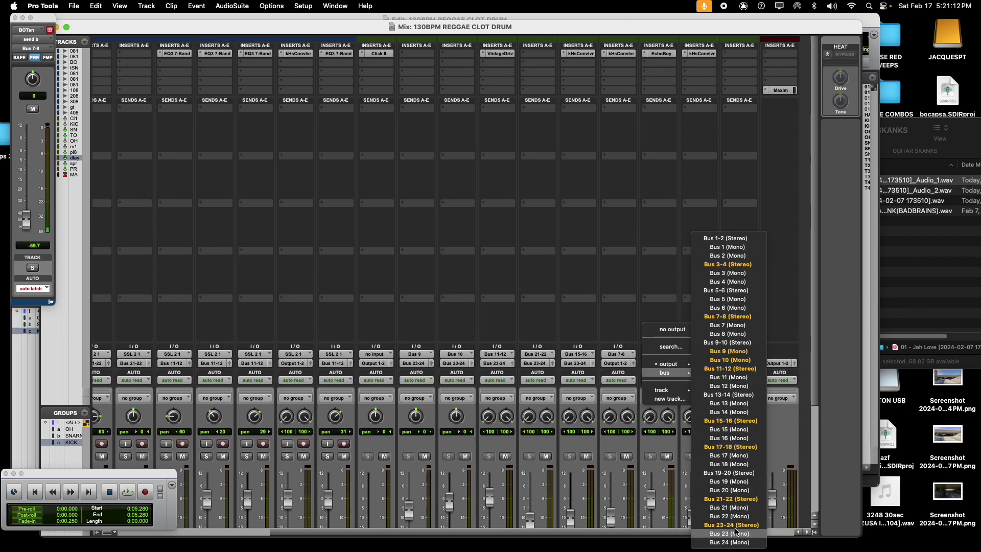
click(656, 475)
Route the output of the pl8 reverb return to Bus 23-24 (Stereo).
click(659, 363)
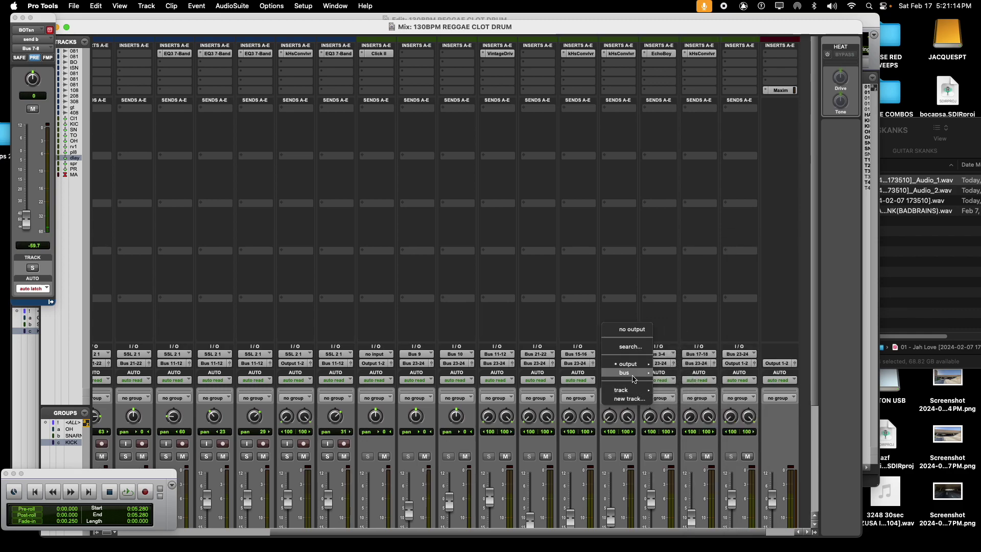
mouse_move(636, 372)
click(681, 524)
Add a send to Bus 3-4 (Stereo) on the first send slot of the gt guitar track.
drag(626, 533, 736, 492)
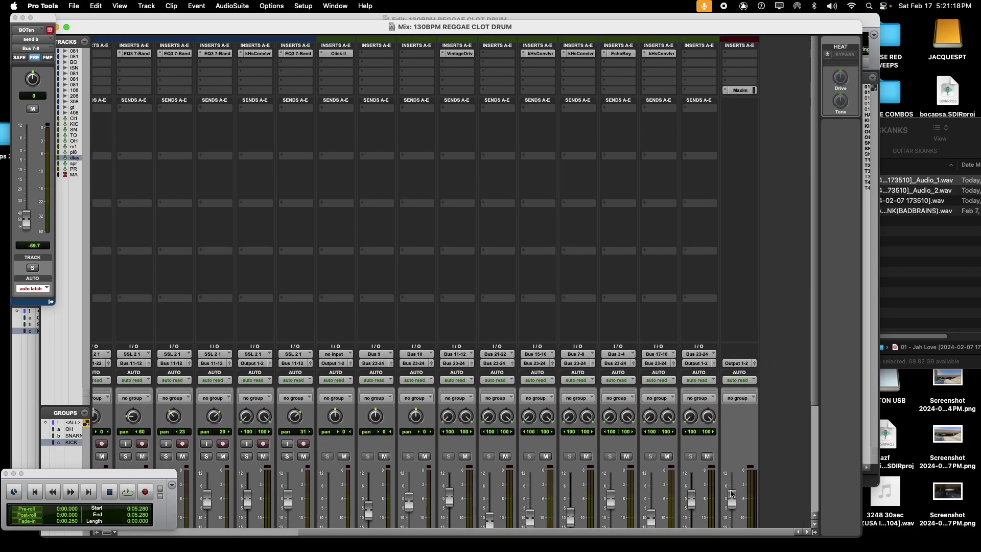
scroll(679, 504, down, 5)
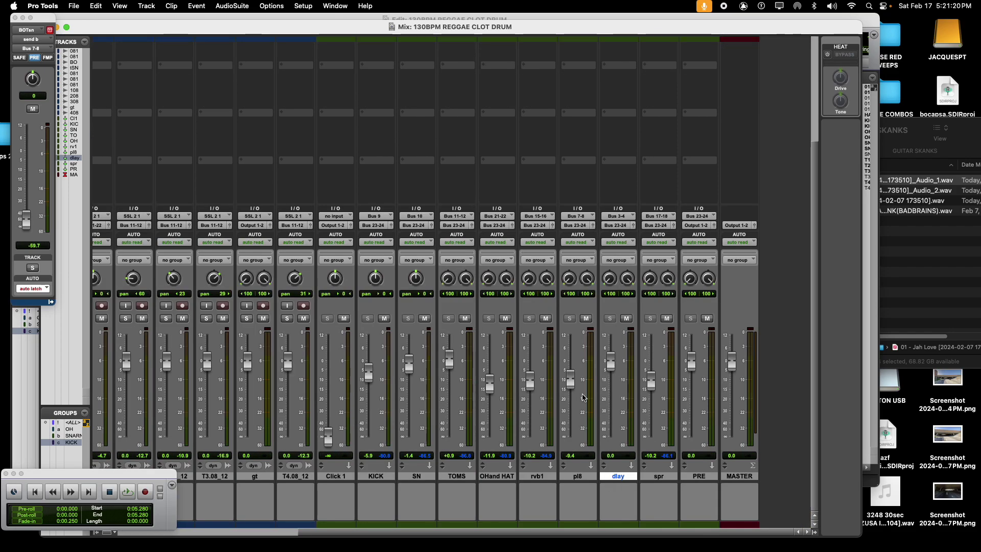
drag(415, 530, 127, 515)
key(space)
key(space)
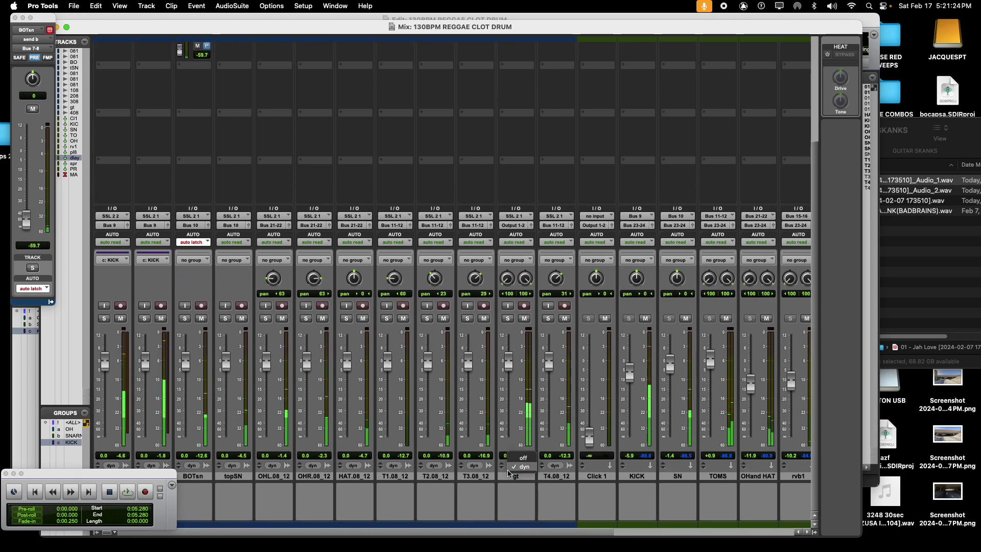
click(507, 479)
scroll(493, 478, up, 5)
click(513, 106)
mouse_move(541, 117)
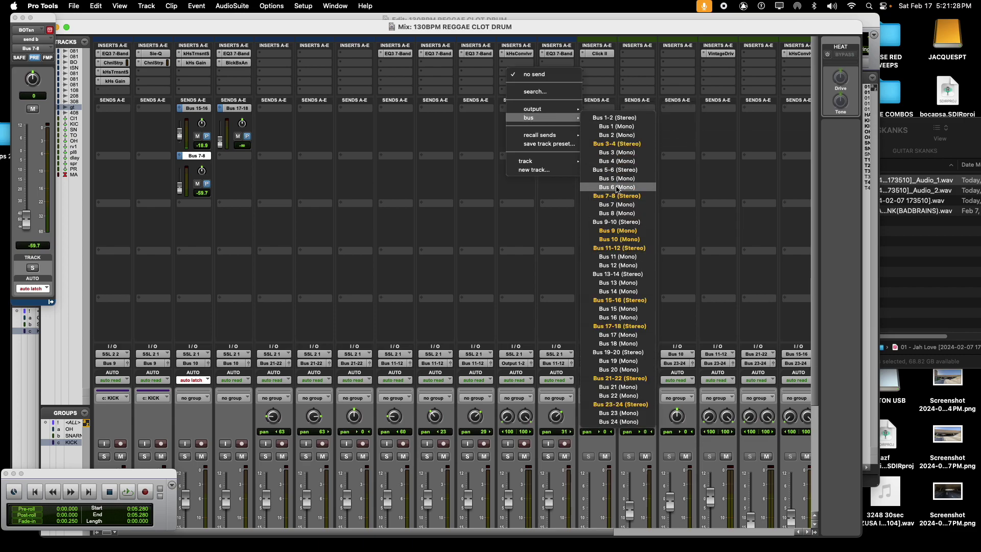
click(481, 155)
click(518, 108)
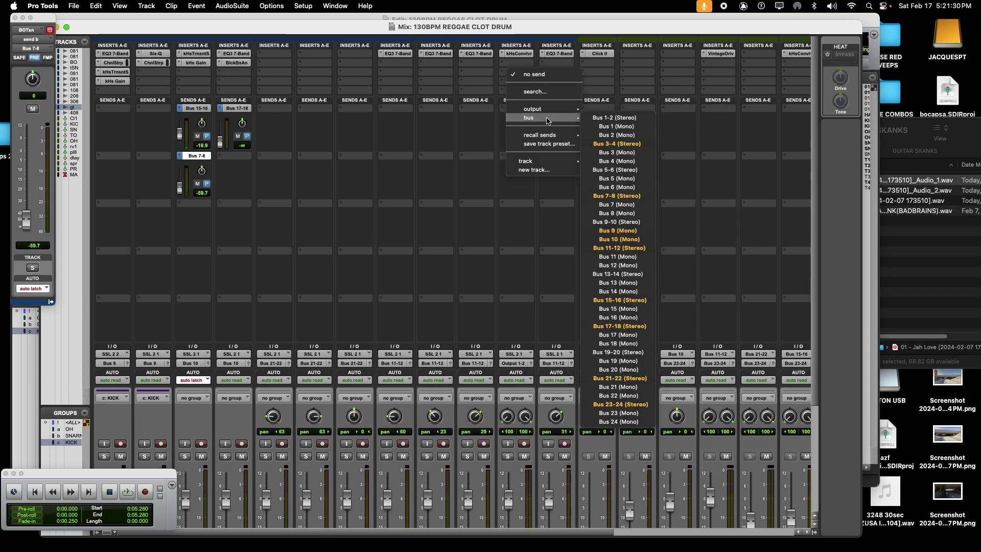
click(616, 143)
Make the guitar's Bus 3-4 send pre-fader and raise its level to -3.5 dB during playback.
click(529, 137)
key(space)
drag(503, 142, 506, 132)
key(space)
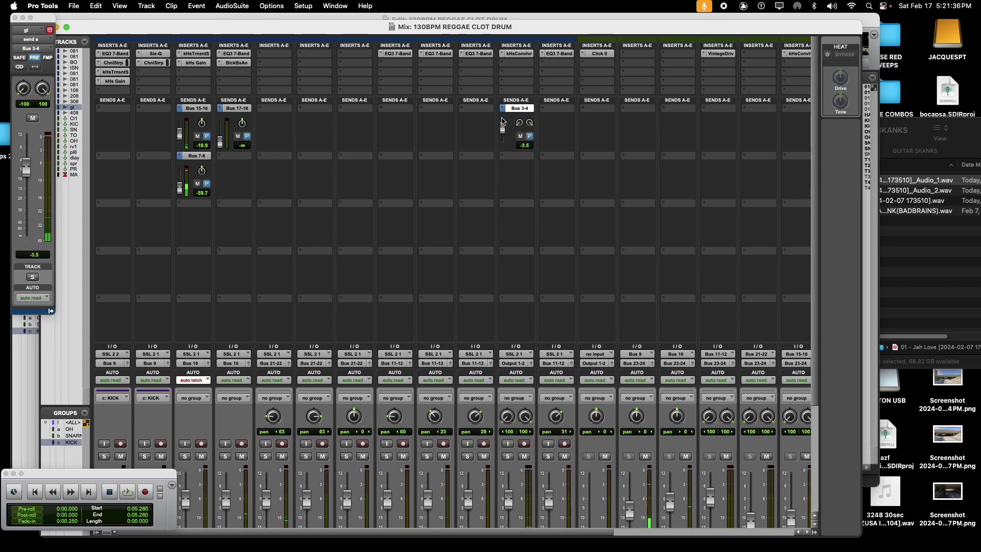
Reopen EchoBoy on the dlay track and set Echo 1 to a dotted 1/4 note.
drag(450, 533, 644, 532)
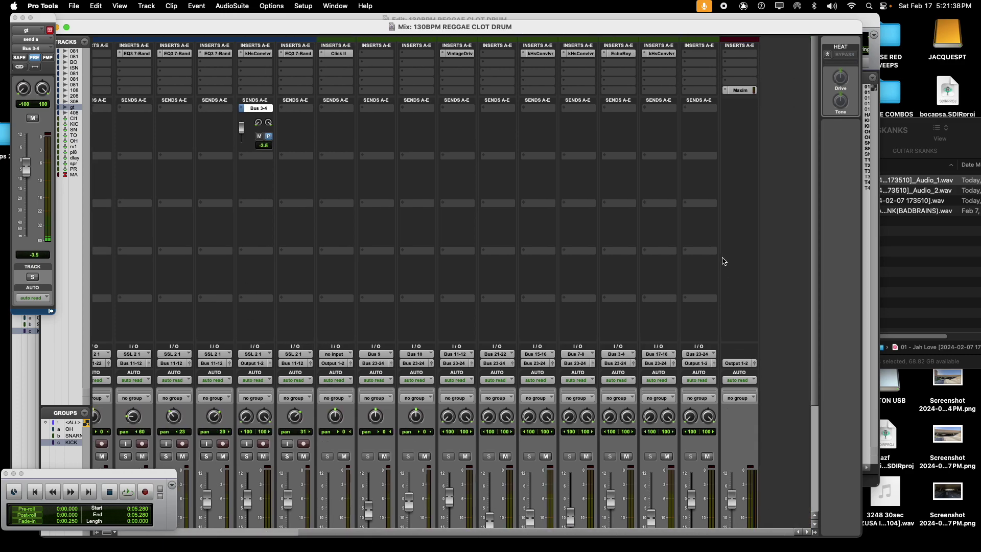
click(620, 53)
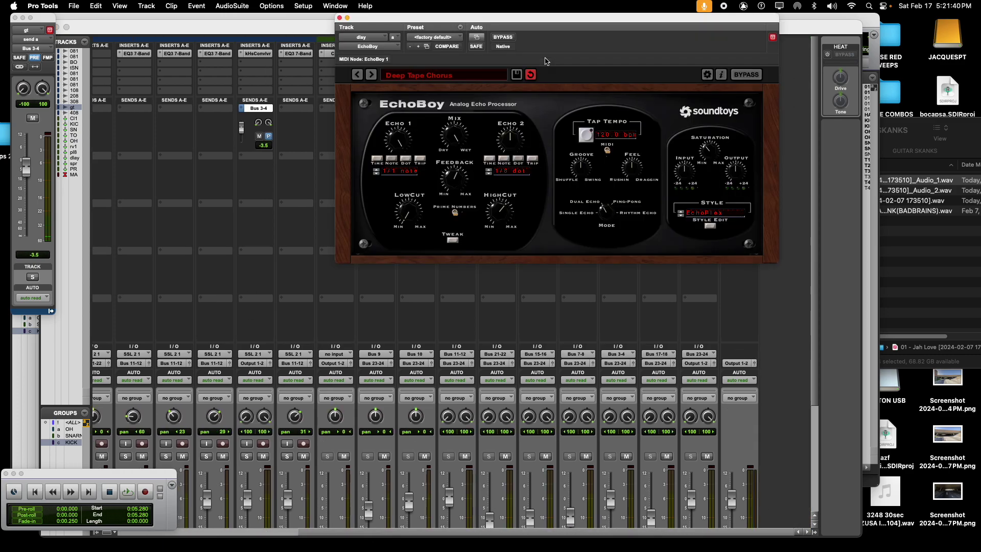
drag(405, 147, 405, 158)
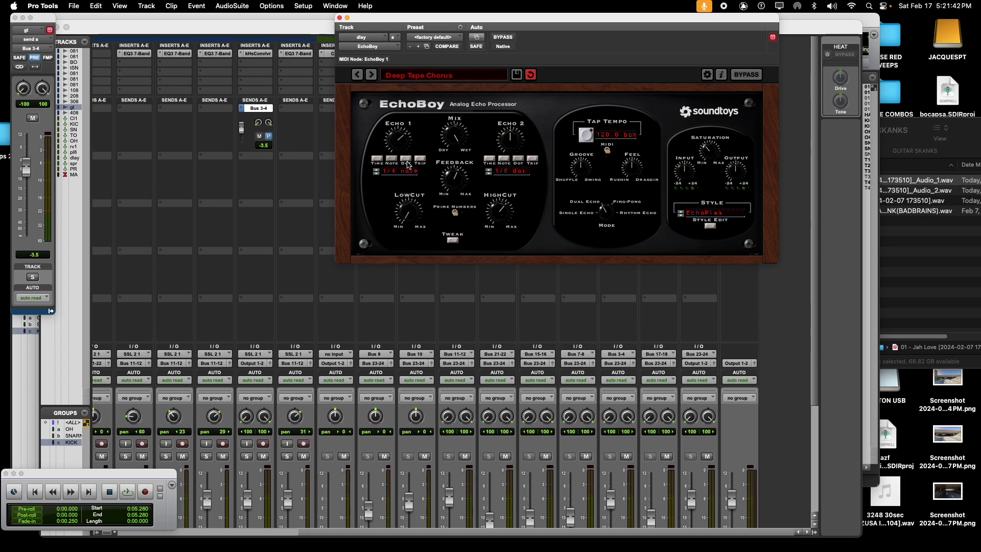
click(406, 160)
Audition the guitar delay in the mix while raising EchoBoy's feedback and adjusting its cut filters.
key(space)
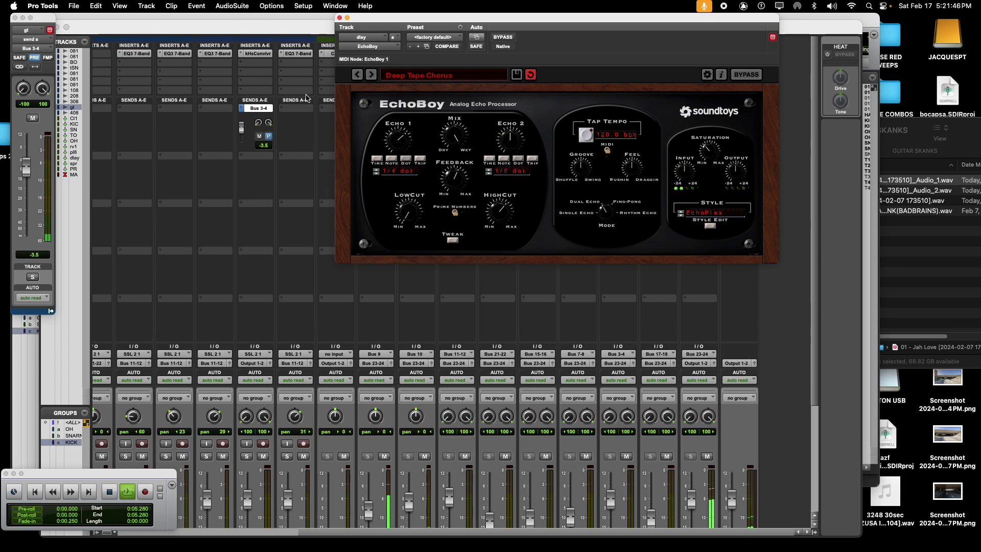
key(space)
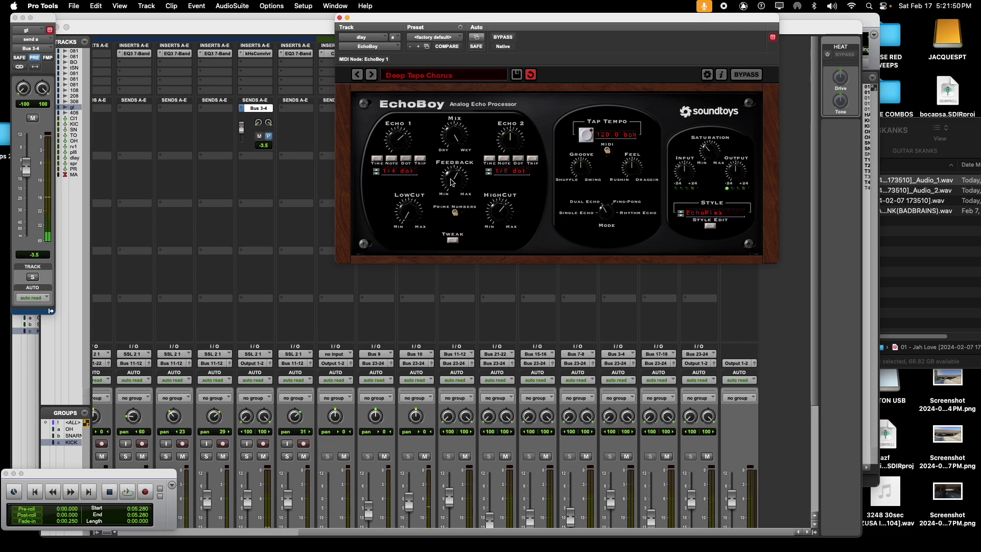
key(space)
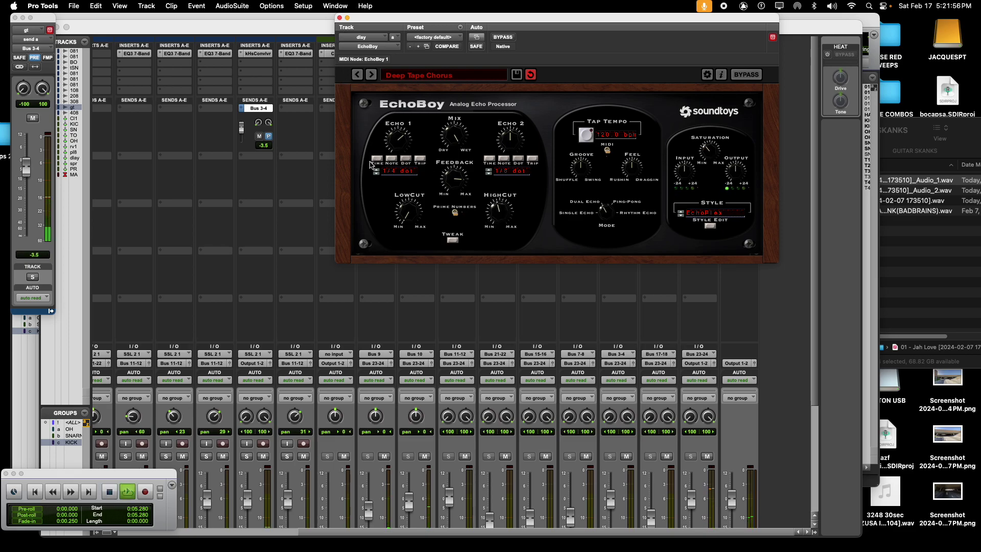
key(space)
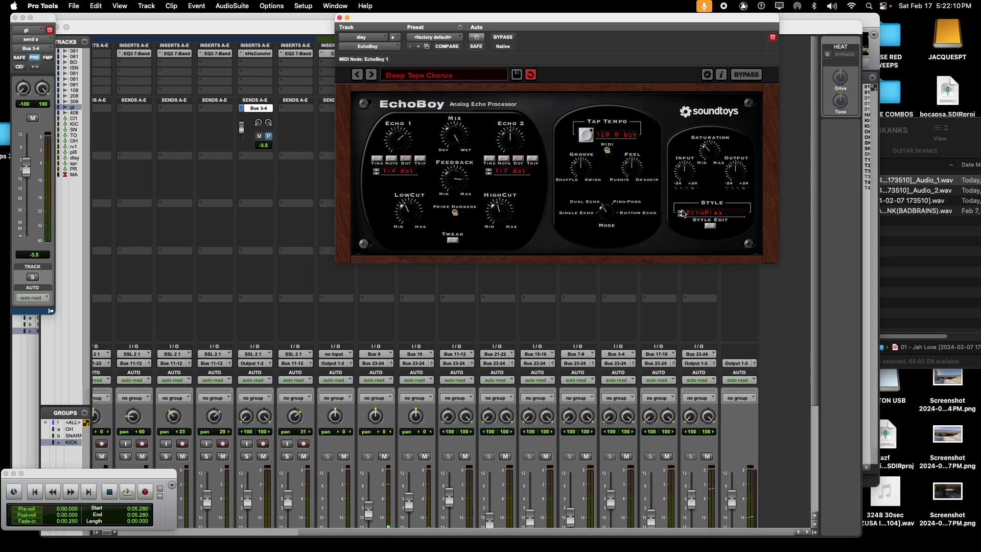
Switch EchoBoy's echo style to Memory Man, audition the guitar delay with it, and close the plug-in.
click(710, 212)
click(713, 162)
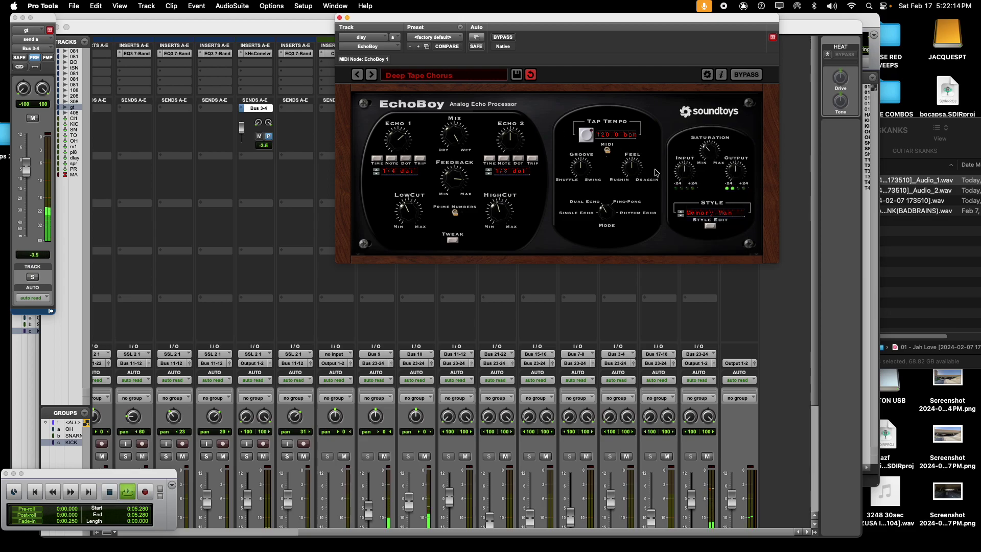
key(space)
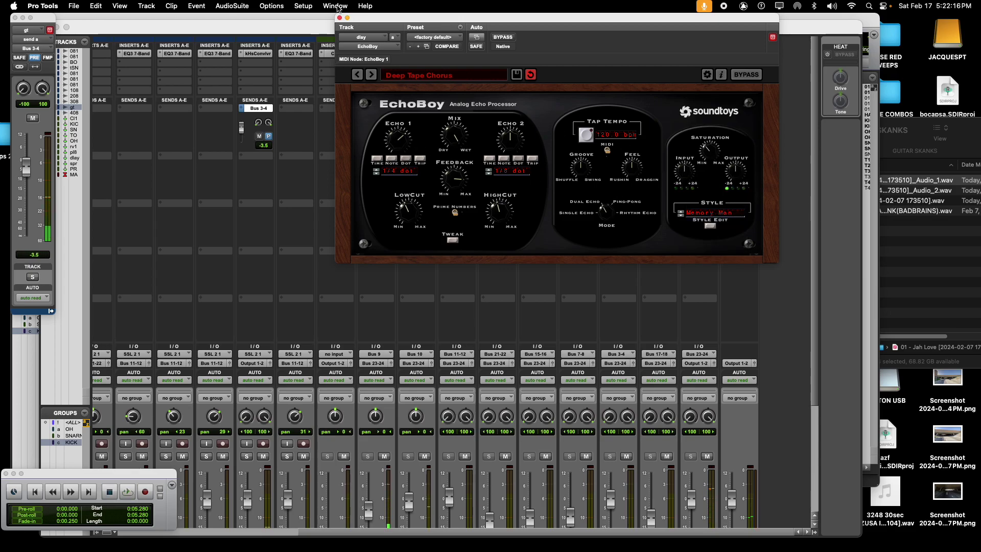
click(339, 18)
Select the dlay track and add a send to Bus 17-18 (Stereo) on its first send slot.
scroll(564, 241, down, 5)
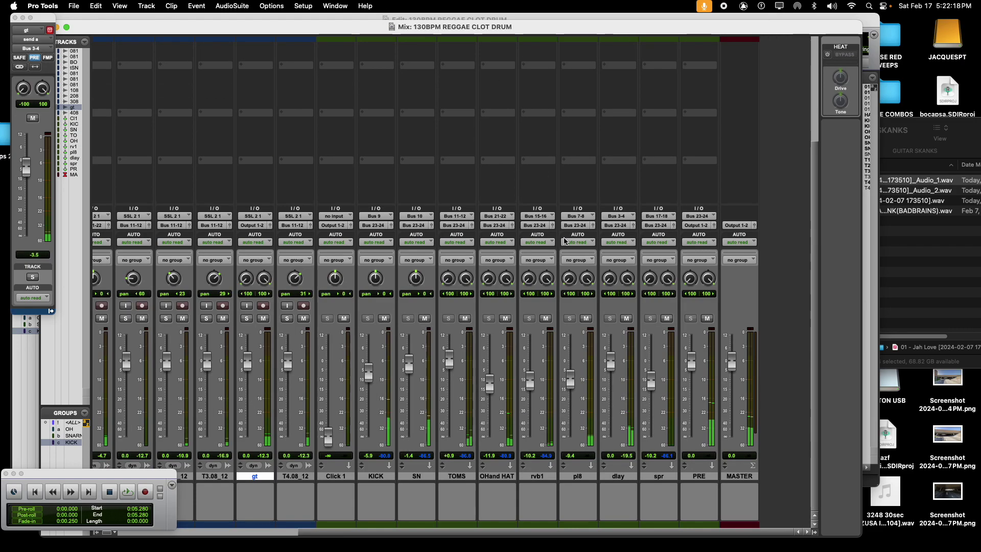
click(615, 479)
scroll(614, 475, up, 5)
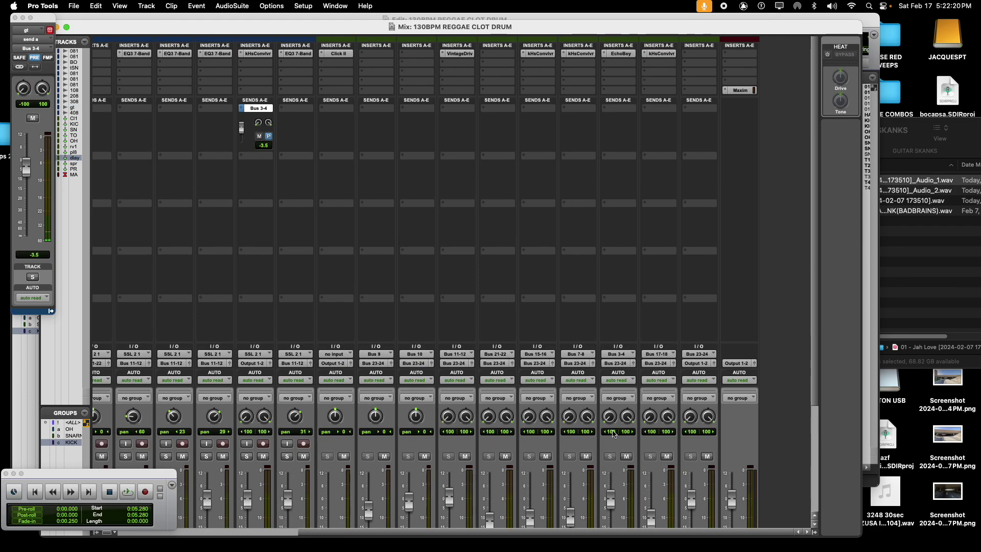
click(616, 63)
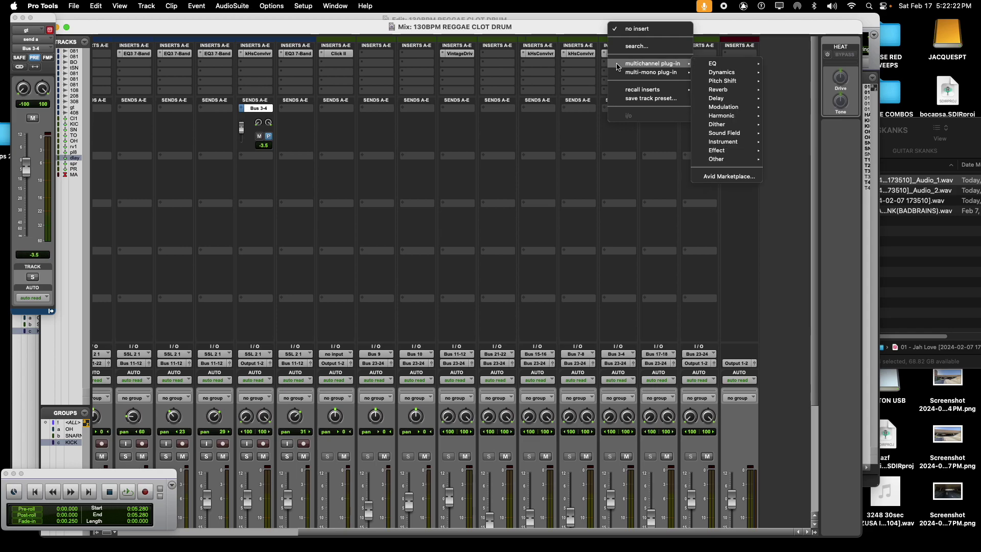
click(531, 192)
click(616, 109)
mouse_move(643, 118)
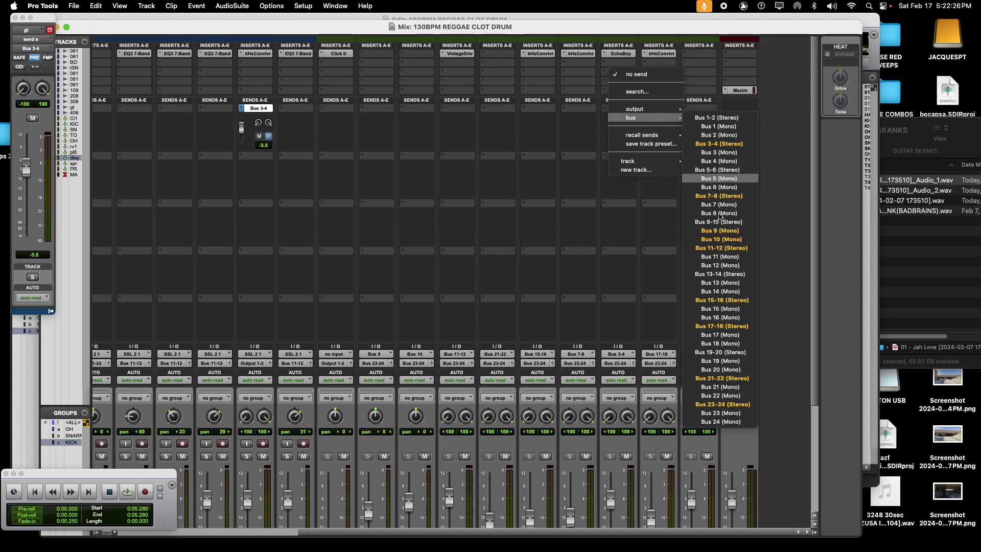
click(737, 328)
Make the dlay track's Bus 17-18 send pre-fader, raise it to +0.3 dB, and audition the result.
click(632, 137)
drag(605, 147, 607, 131)
key(space)
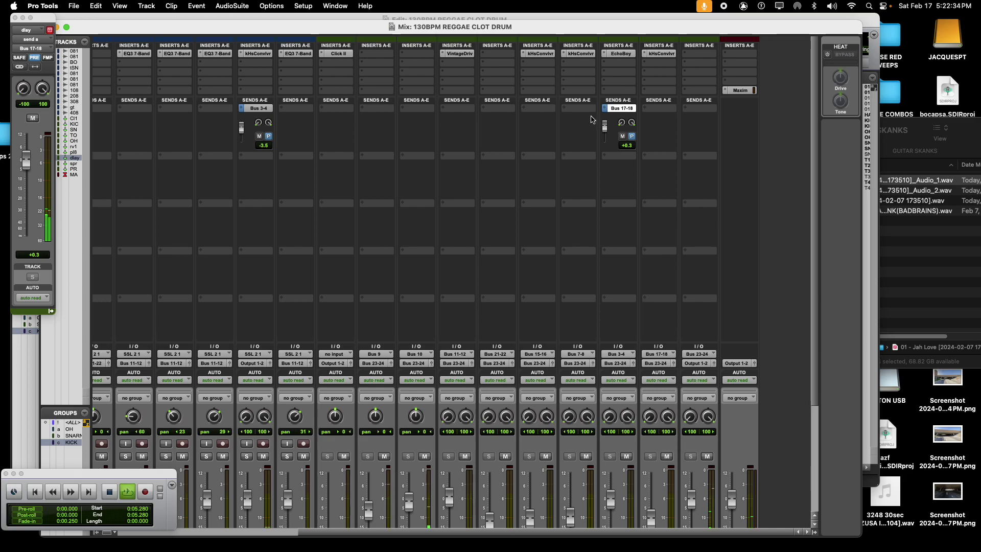
scroll(661, 223, down, 5)
key(space)
scroll(609, 221, up, 5)
Insert the multichannel Little Plate (stereo) reverb after EchoBoy on the dlay track.
click(625, 65)
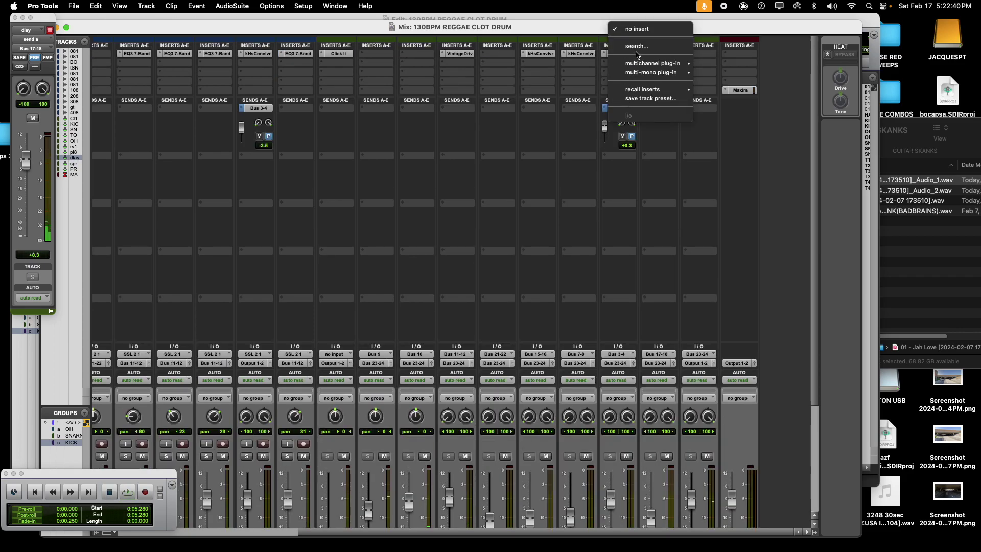
mouse_move(649, 66)
mouse_move(747, 143)
mouse_move(736, 90)
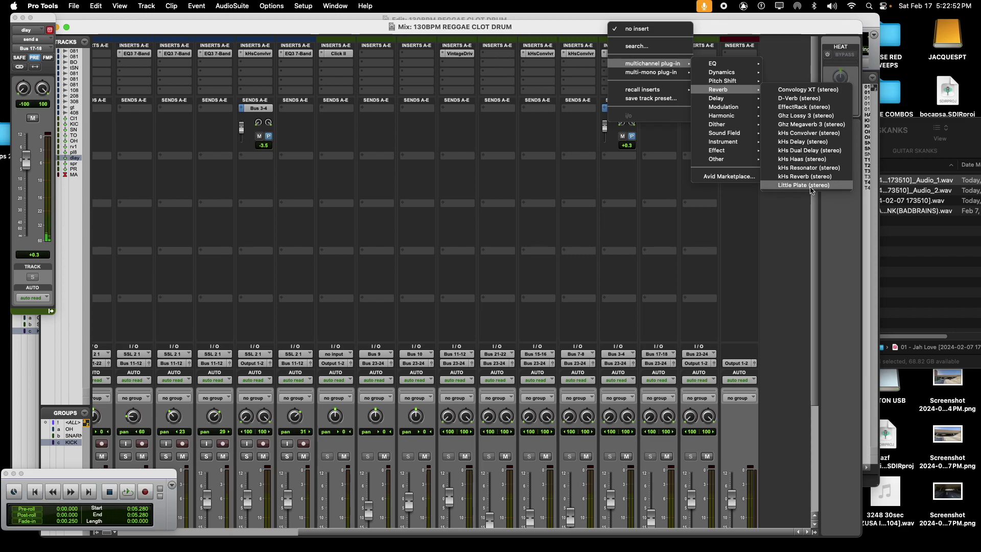
click(389, 208)
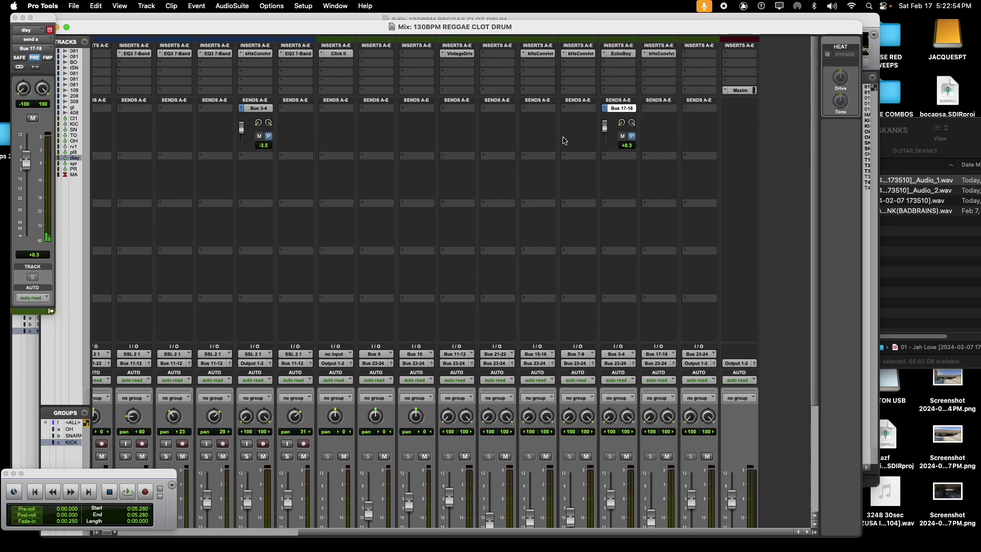
click(627, 57)
Audition the guitar delay while adjusting Little Plate's decay, and close the plug-in.
key(space)
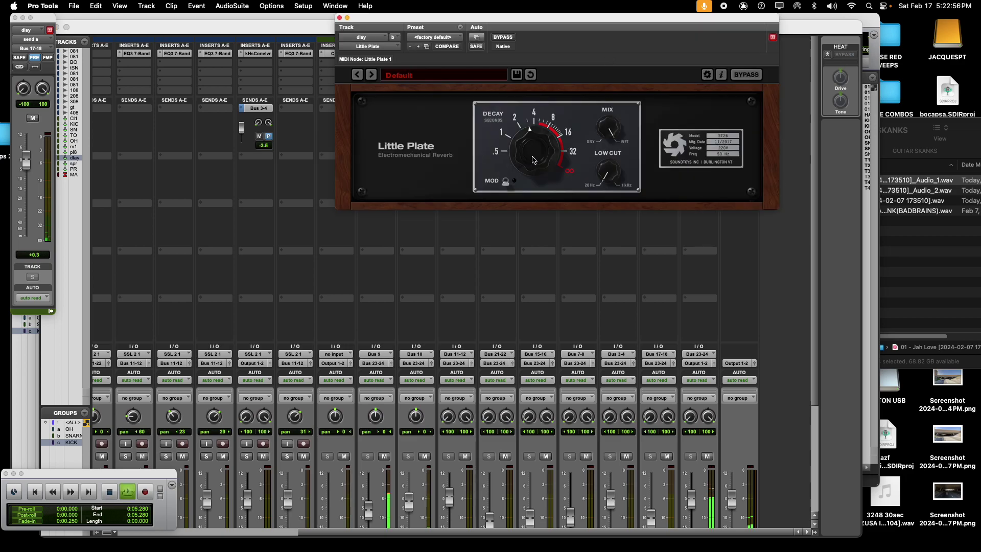
key(space)
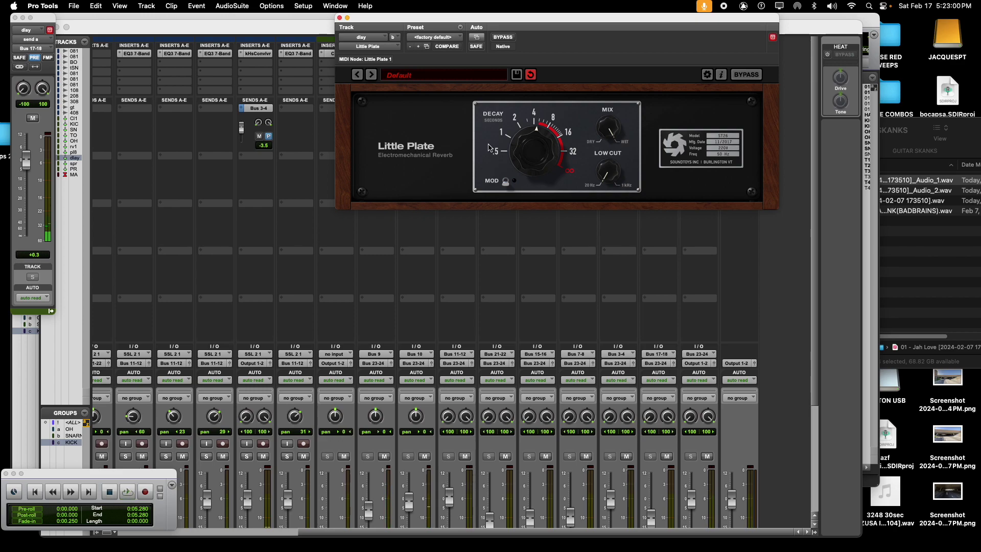
drag(529, 145, 535, 162)
click(340, 18)
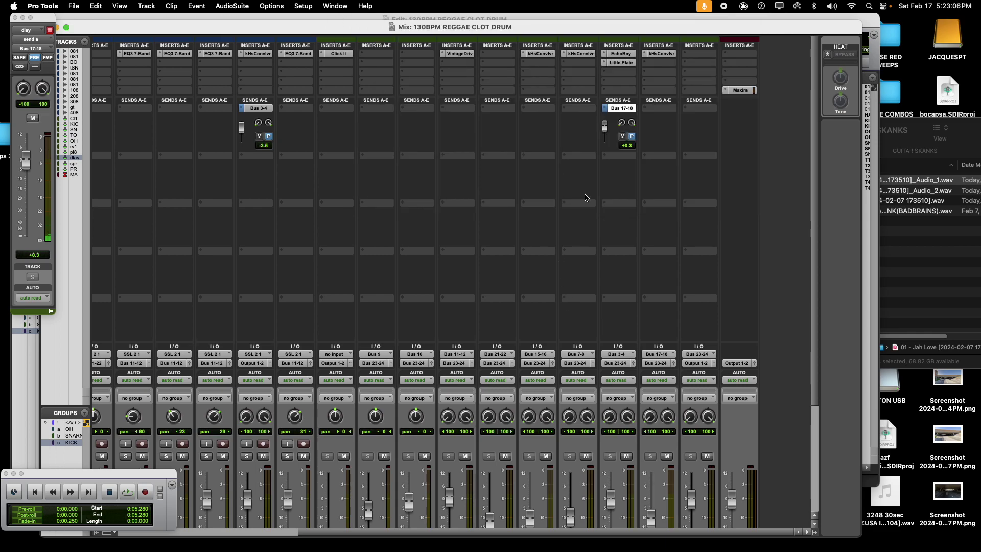
Freeze the dlay, spr, pl8, rvb1 and TOMS tracks up to the last insert on each.
click(615, 72)
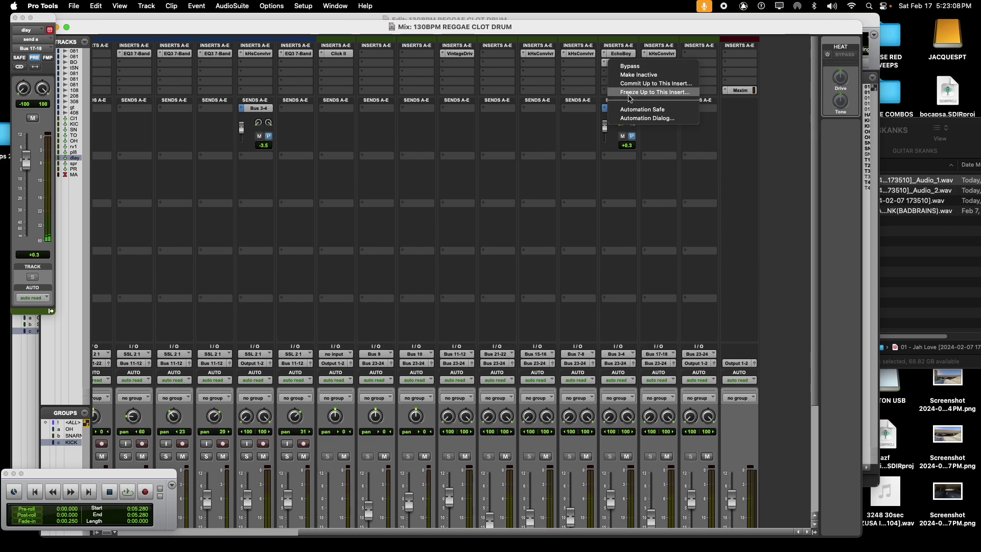
click(586, 67)
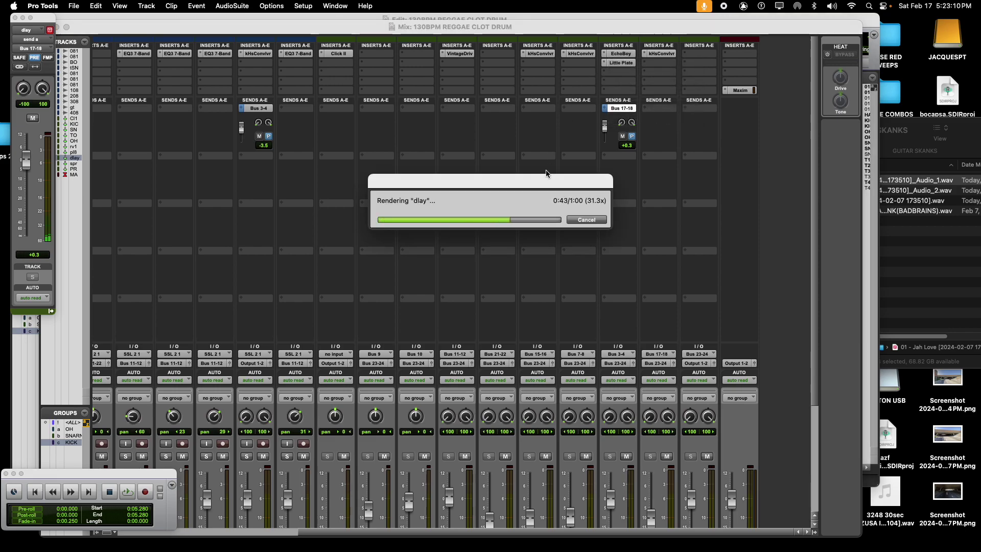
right_click(647, 52)
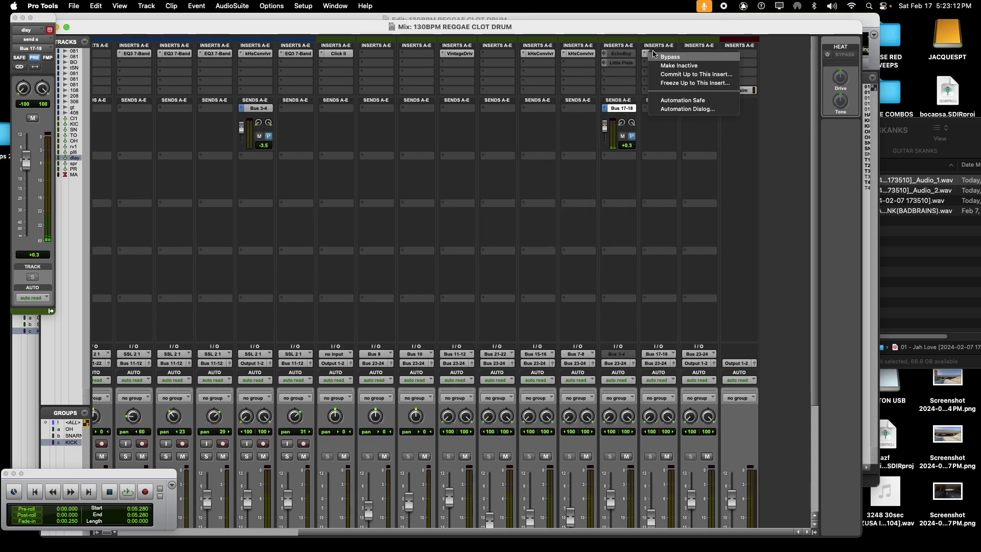
click(666, 84)
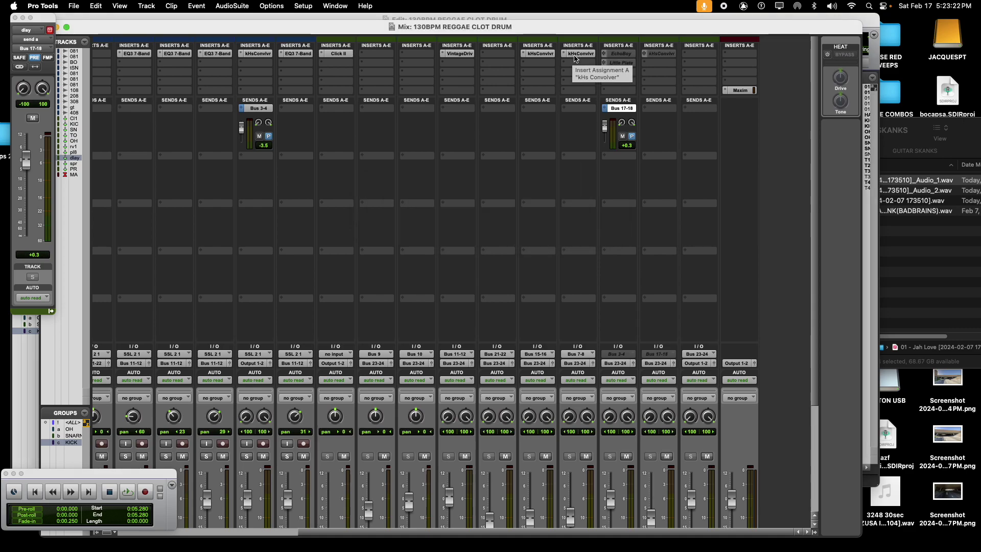
right_click(573, 56)
click(603, 84)
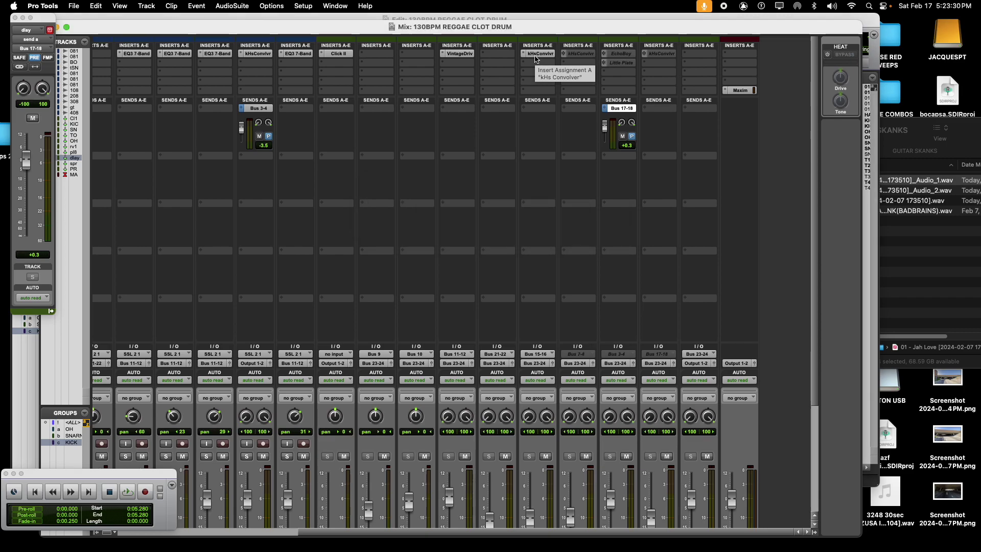
right_click(536, 55)
click(555, 81)
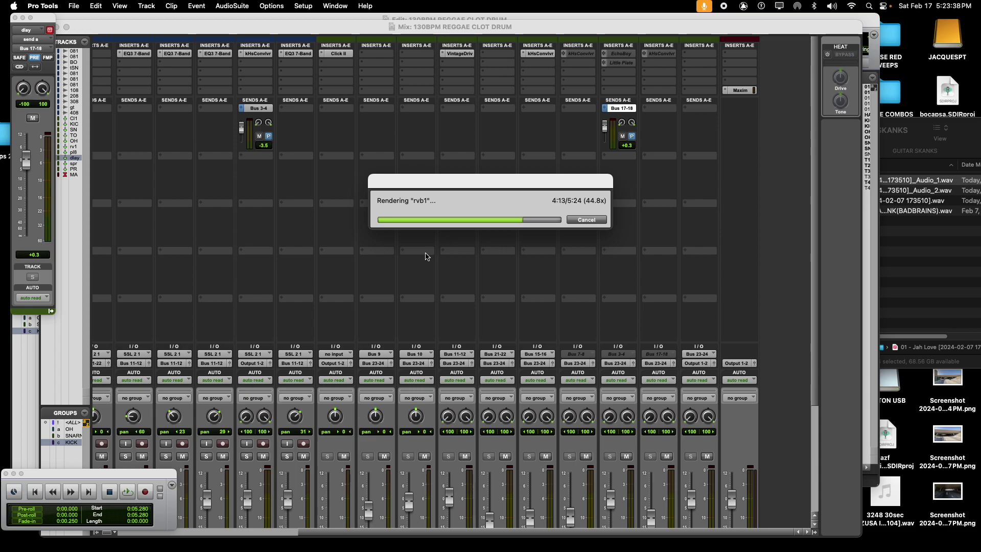
right_click(459, 54)
click(473, 83)
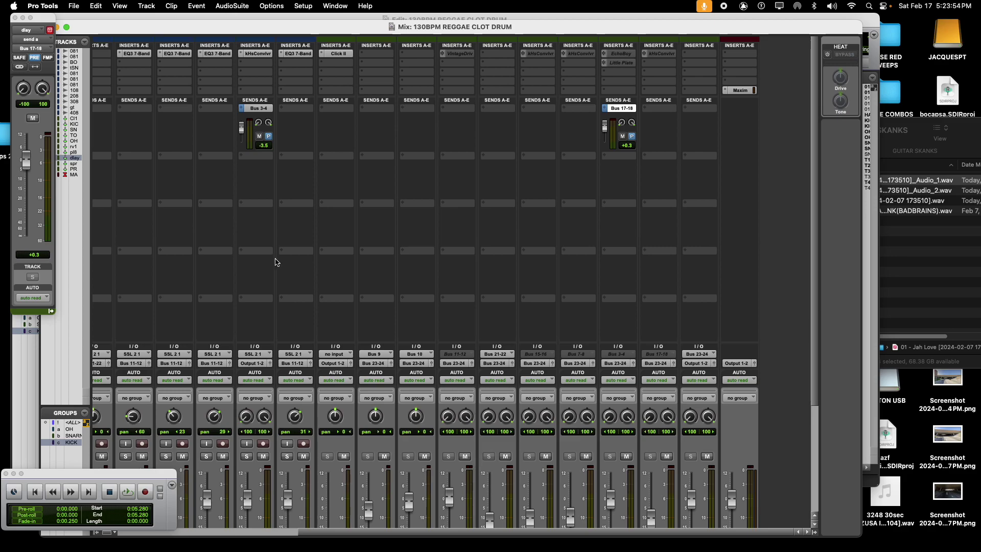
Freeze the T4, gt, T3, T2 and T1 tracks up to the first insert on each.
click(324, 58)
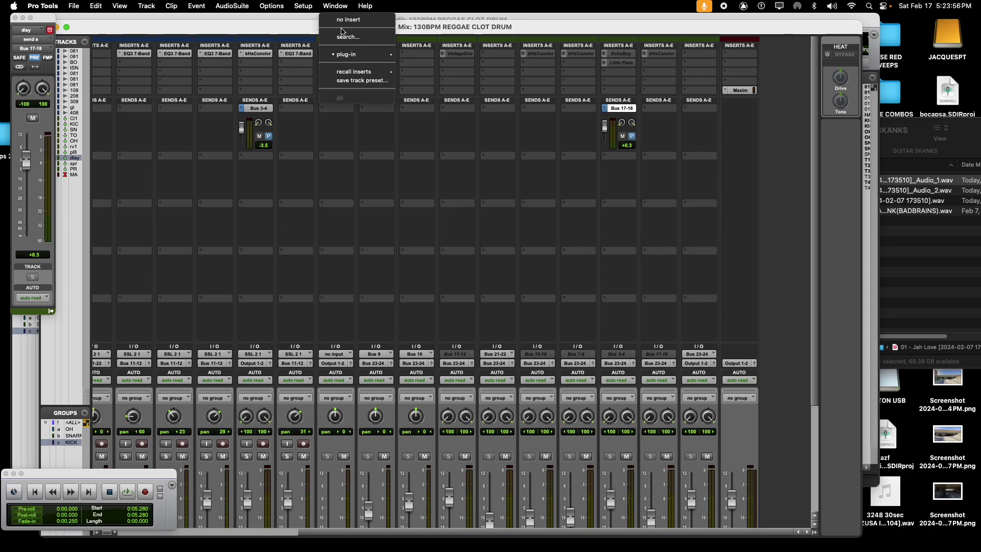
click(259, 101)
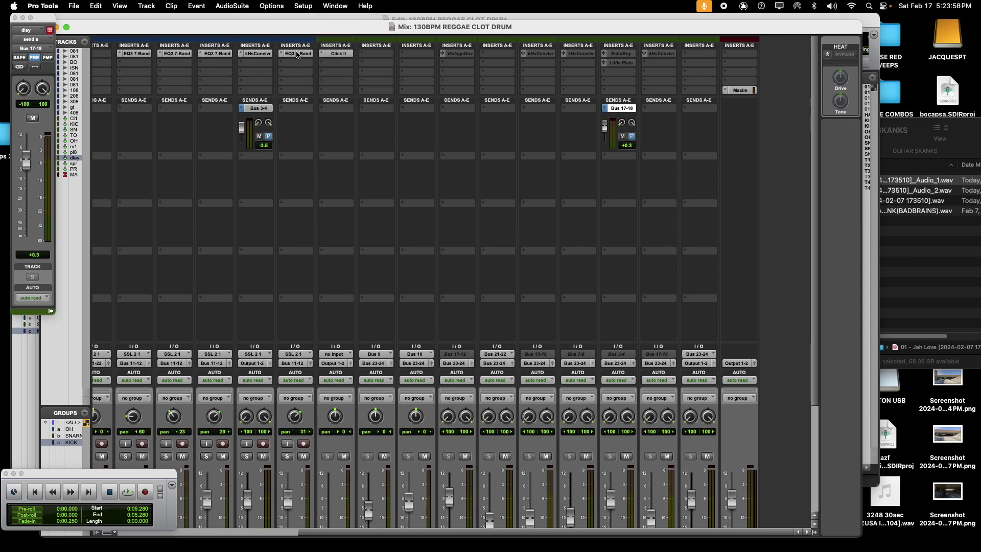
right_click(298, 54)
click(305, 77)
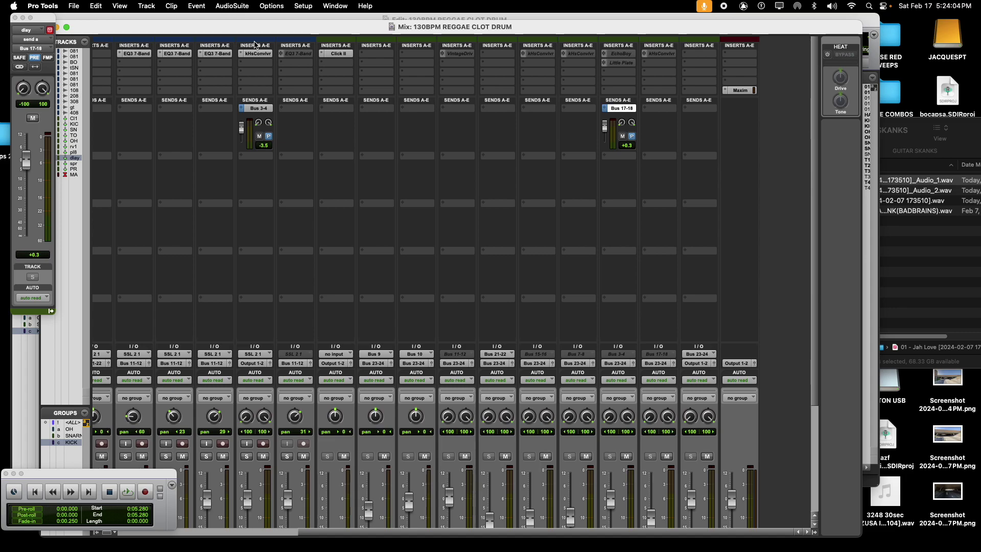
right_click(241, 55)
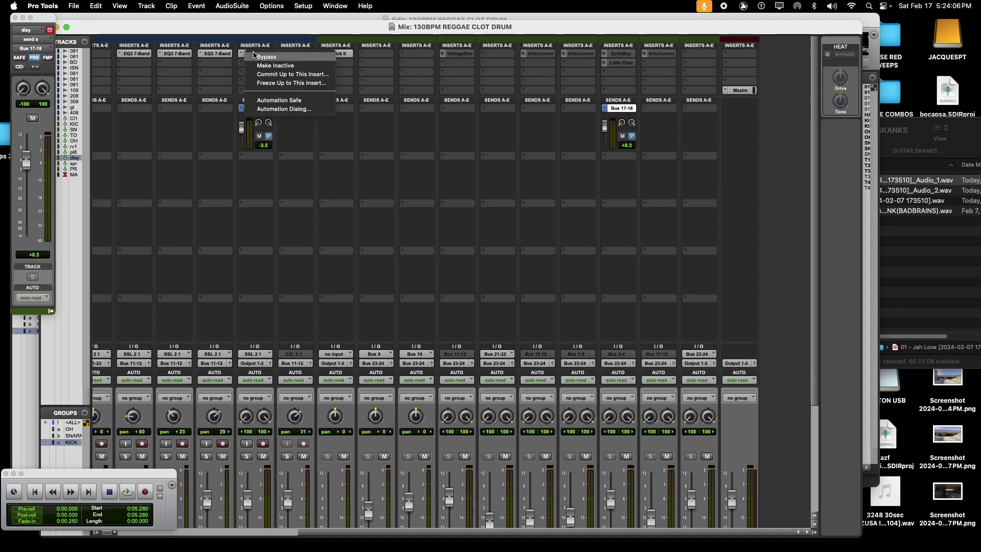
click(271, 85)
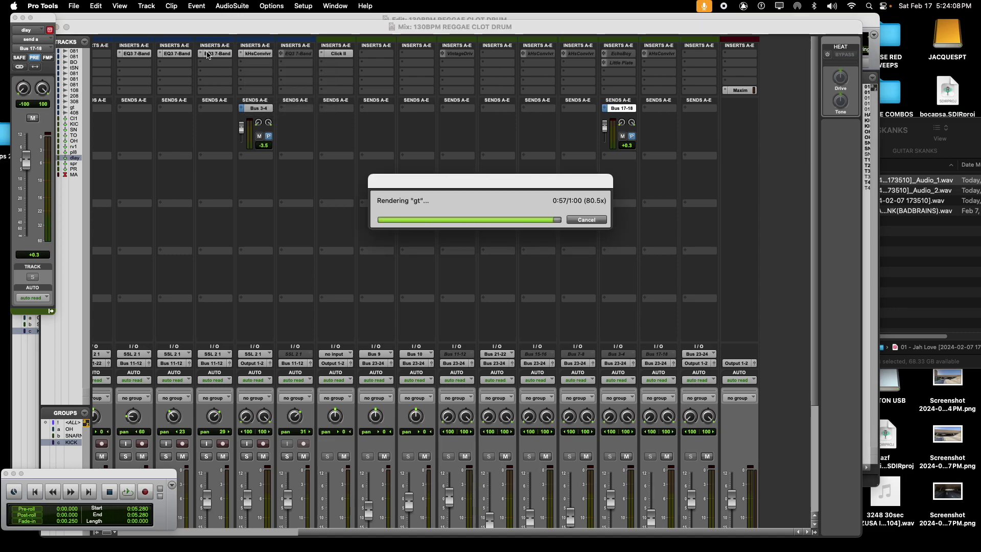
right_click(206, 54)
click(234, 82)
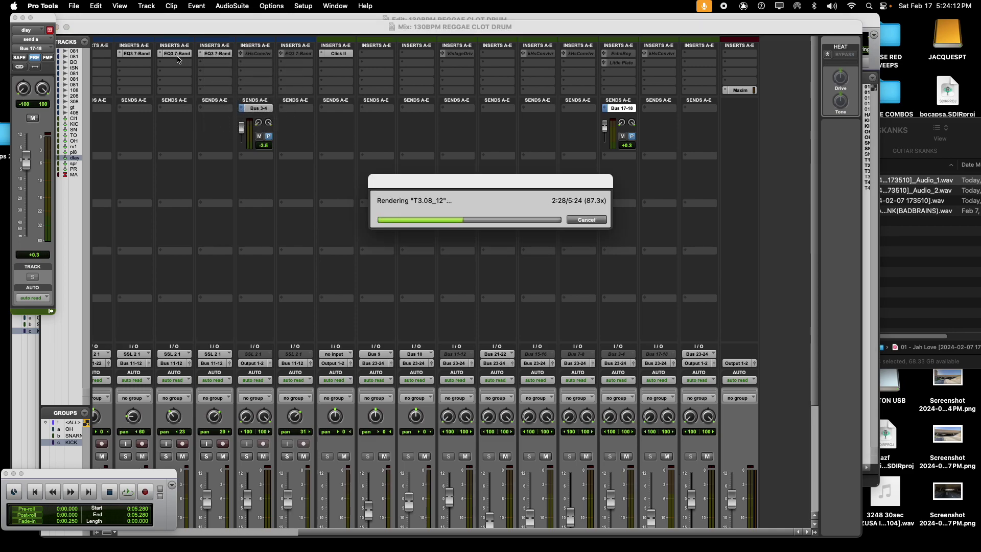
right_click(178, 57)
click(206, 85)
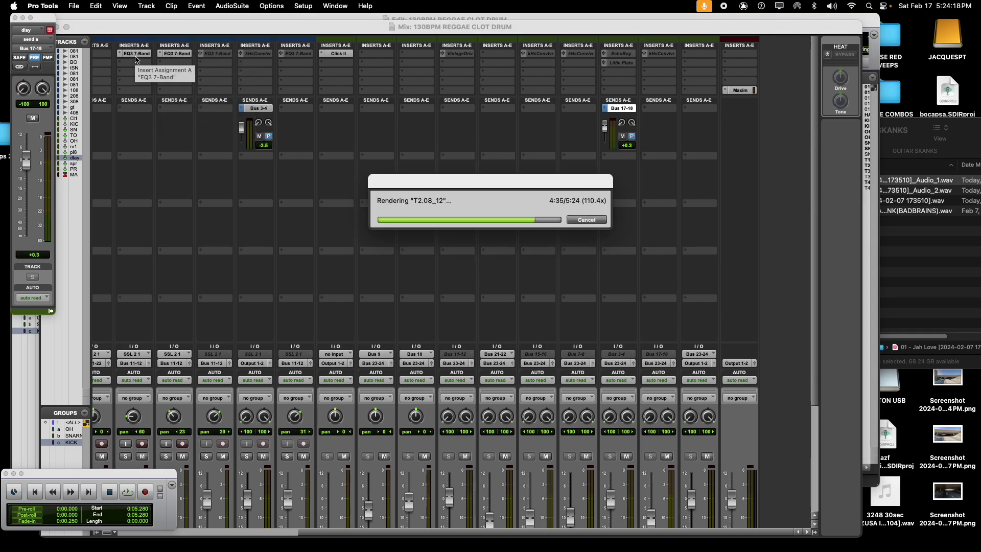
right_click(136, 59)
click(136, 79)
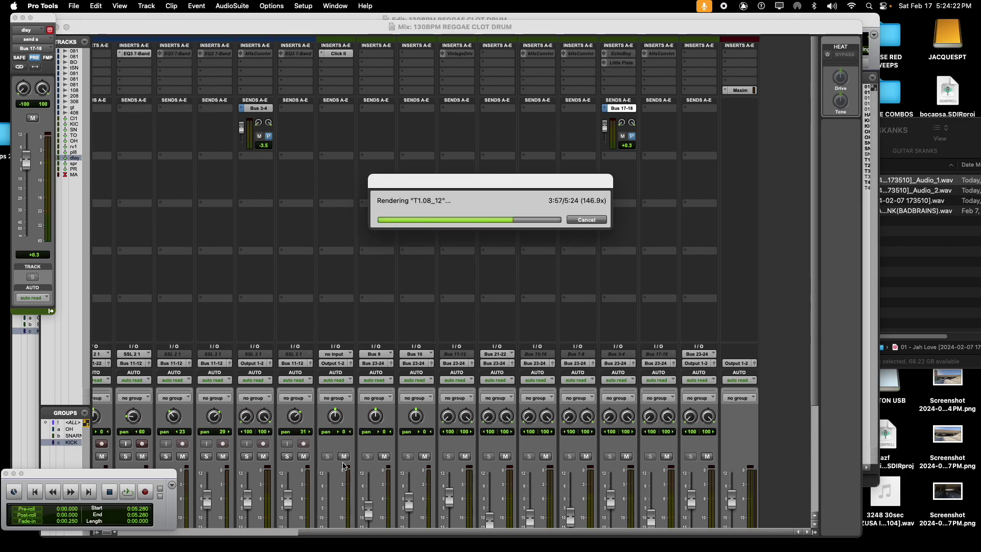
Freeze the two kick and two snare tracks up to the last insert on each, and switch to the Edit window.
drag(337, 533, 160, 524)
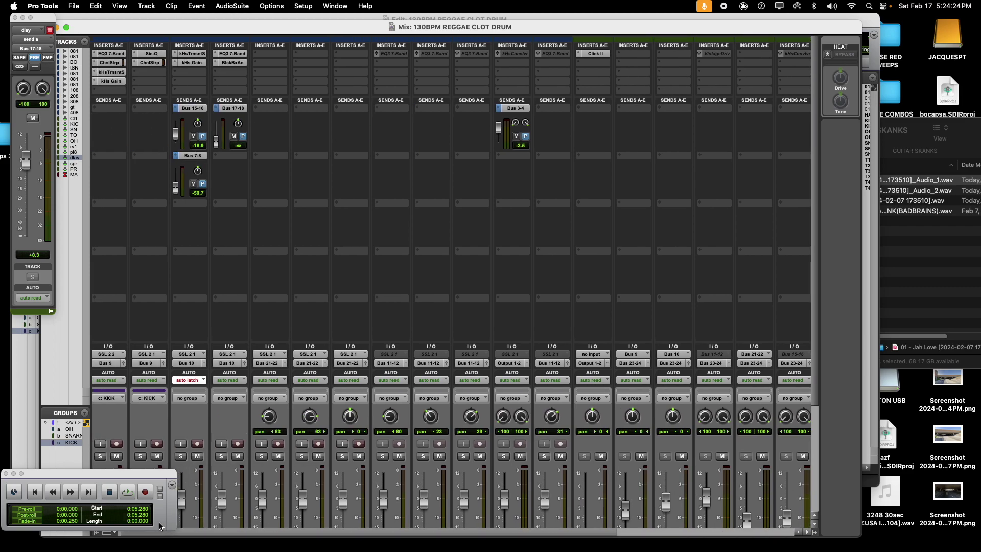
right_click(103, 82)
click(110, 111)
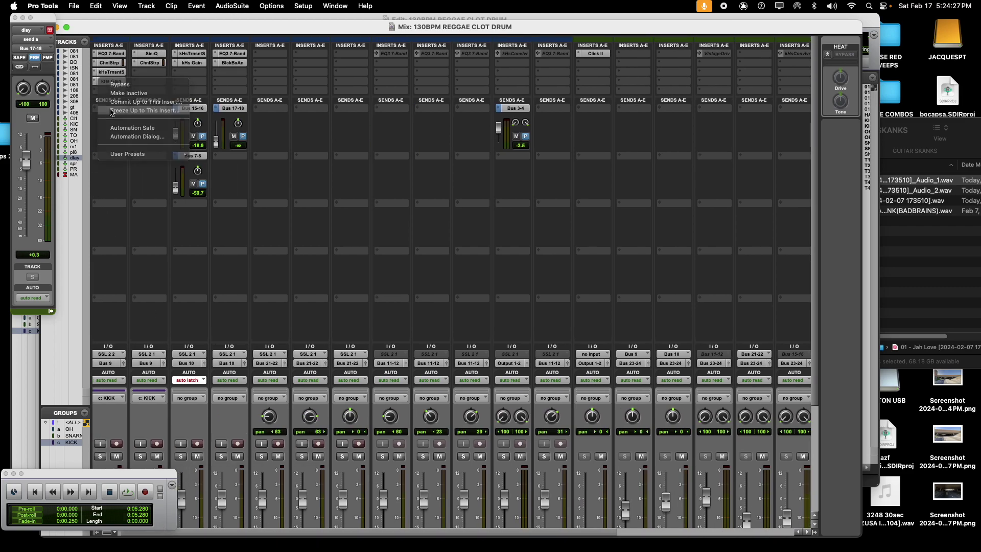
right_click(231, 65)
click(214, 91)
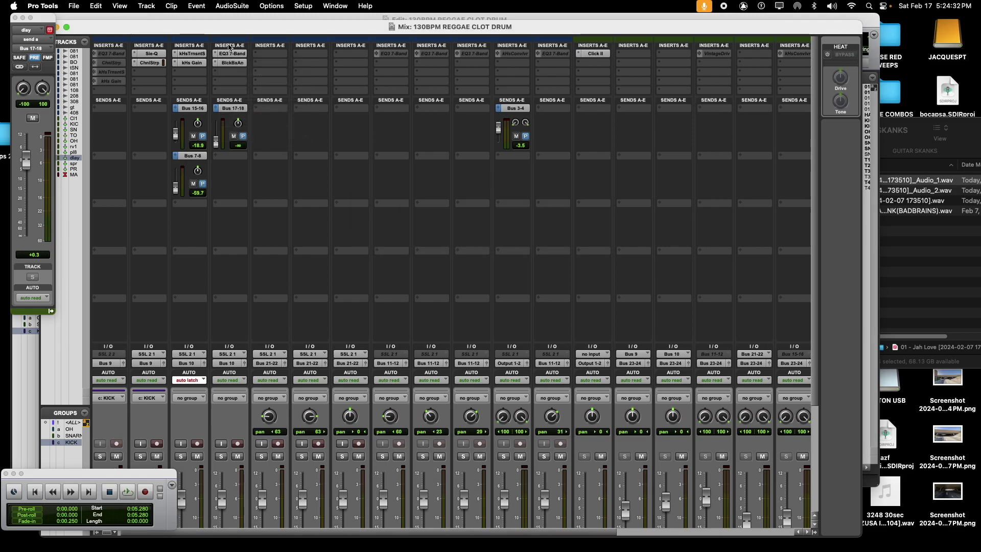
right_click(186, 63)
click(195, 92)
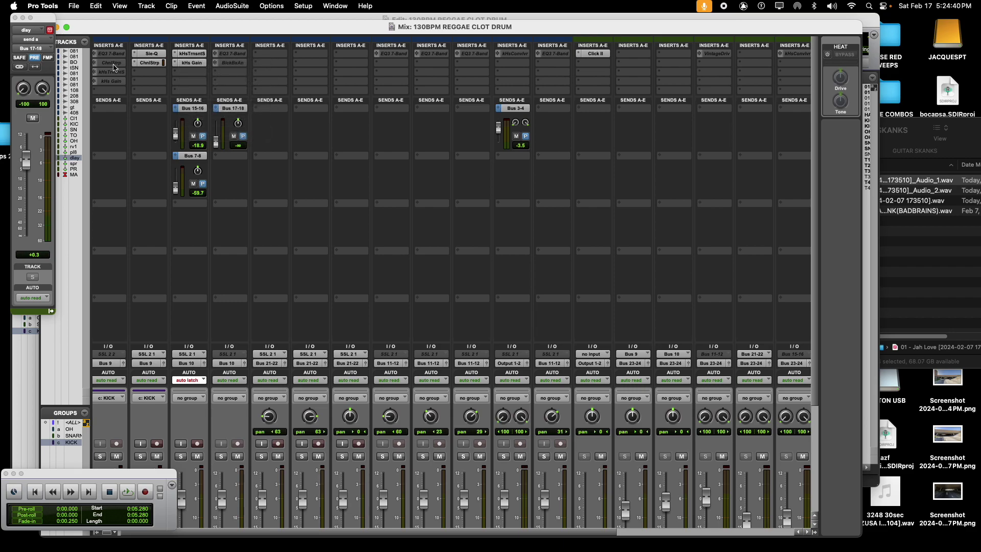
right_click(147, 67)
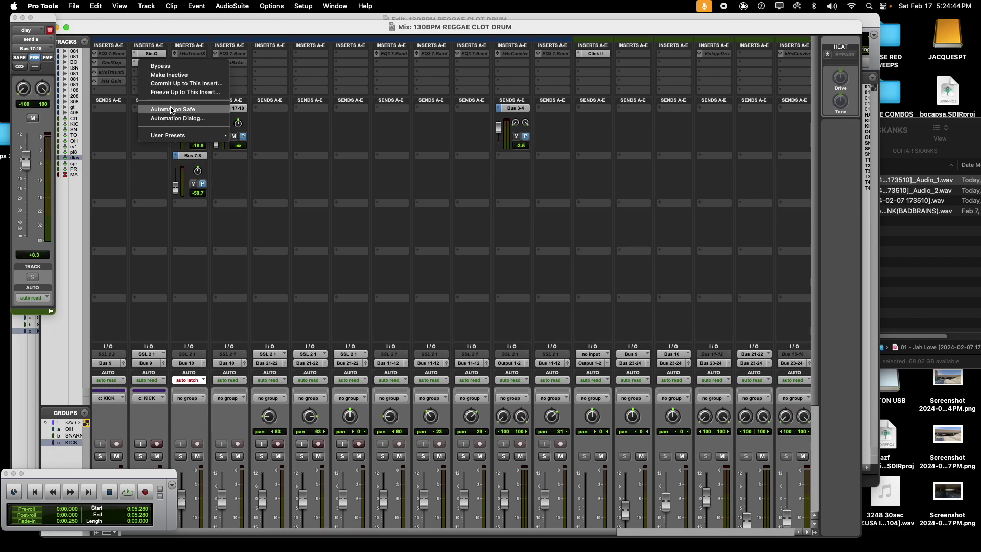
click(154, 91)
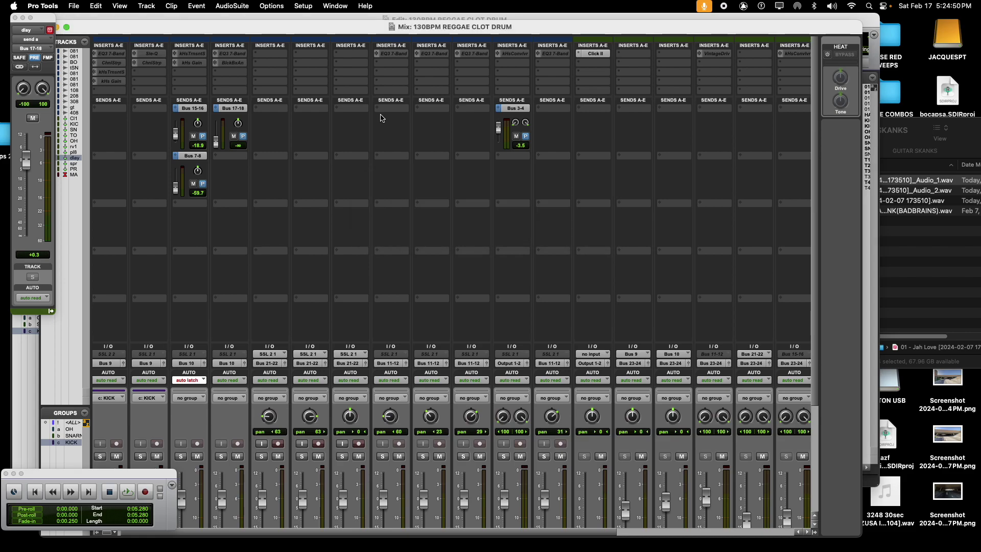
key(super+equal)
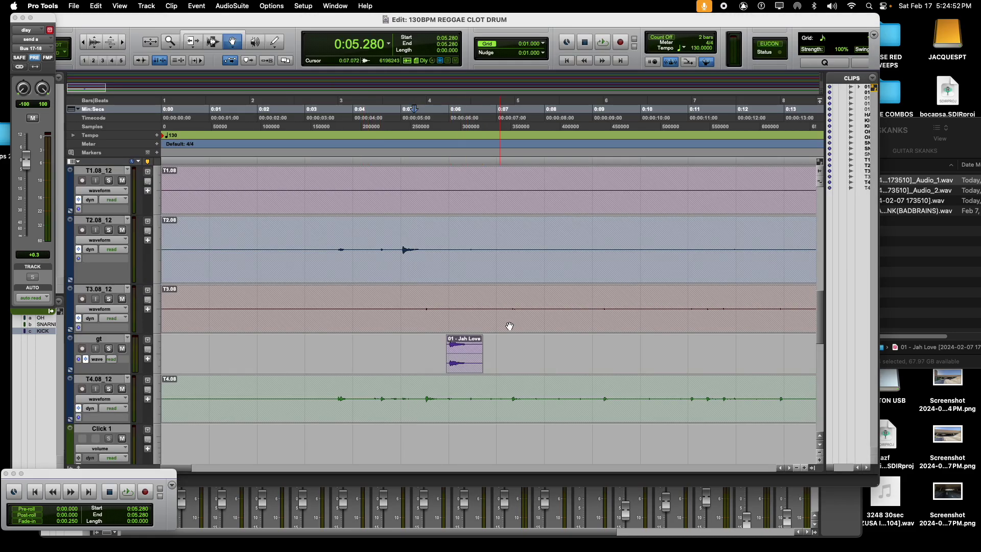
Play the session from 0:01.877 with most of the song in view.
key(super+bracketleft)
key(super+bracketleft)
key(super+bracketleft)
key(super+bracketleft)
key(super+bracketleft)
key(super+bracketleft)
key(super+bracketright)
key(super+bracketright)
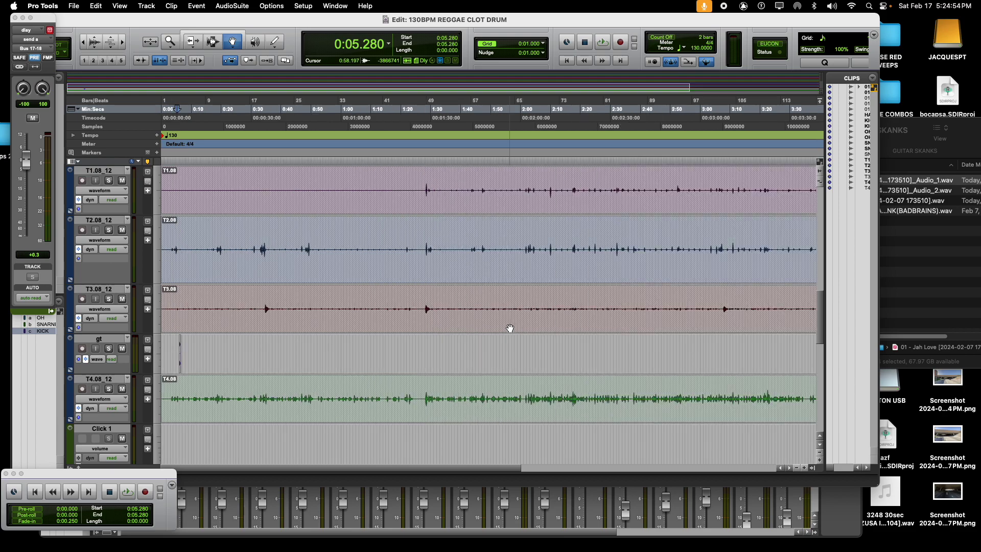
click(164, 110)
key(space)
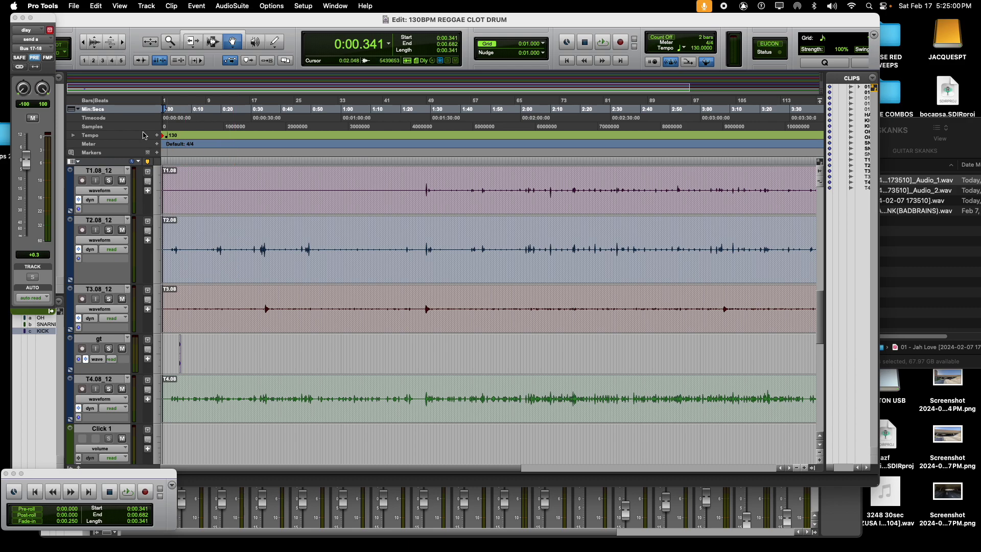
click(168, 110)
key(space)
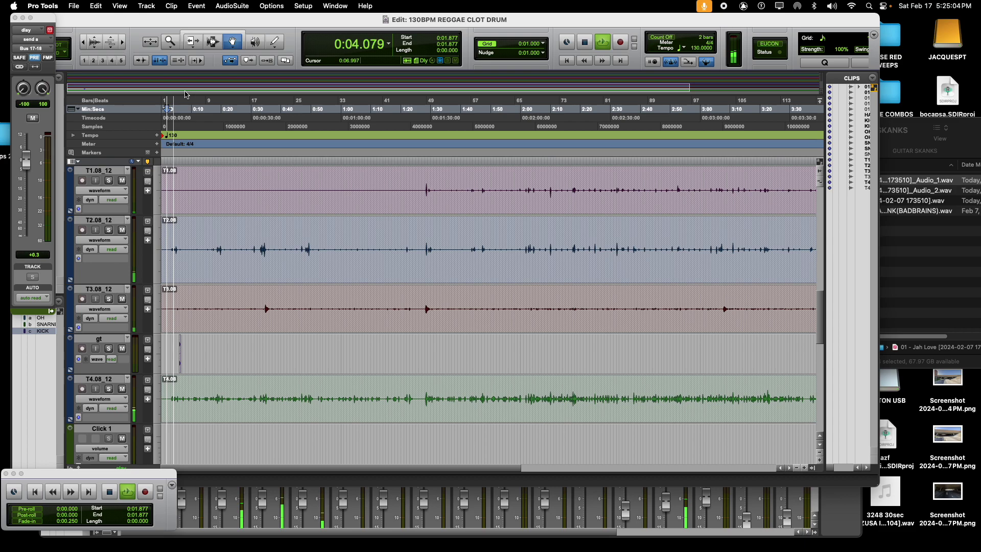
Switch to the Mix window and check the bus and effects return levels during playback.
key(super+equal)
scroll(257, 198, down, 5)
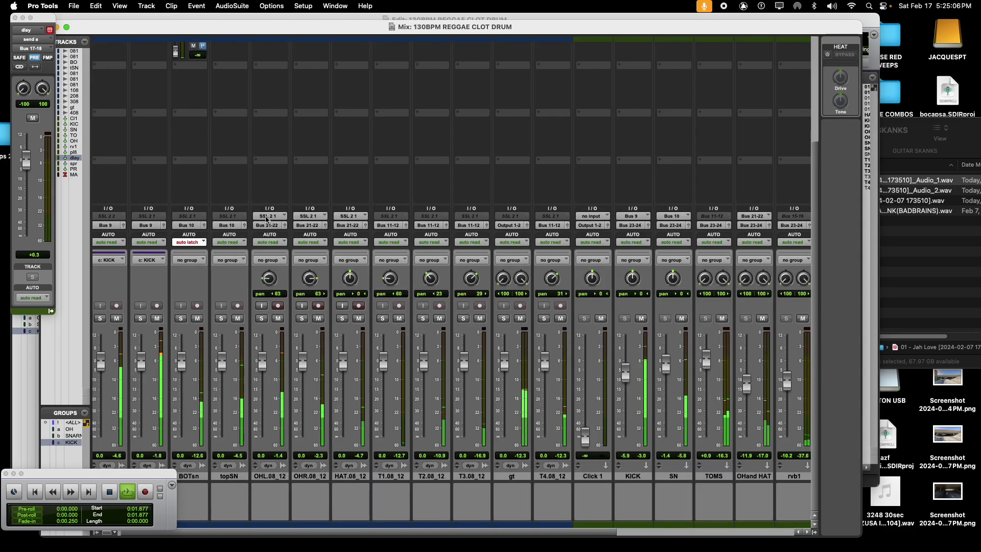
scroll(460, 535, right, 8)
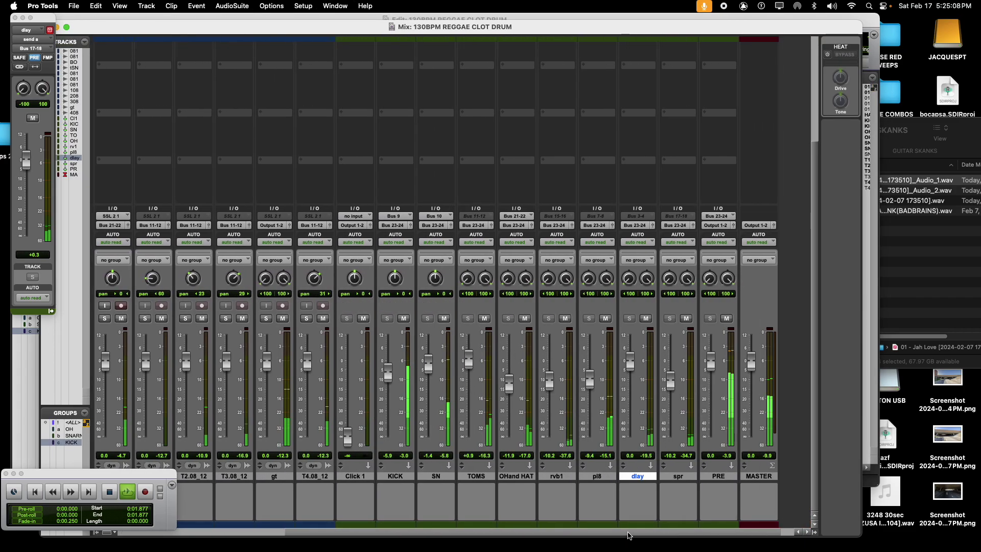
scroll(615, 460, up, 5)
scroll(615, 458, down, 2)
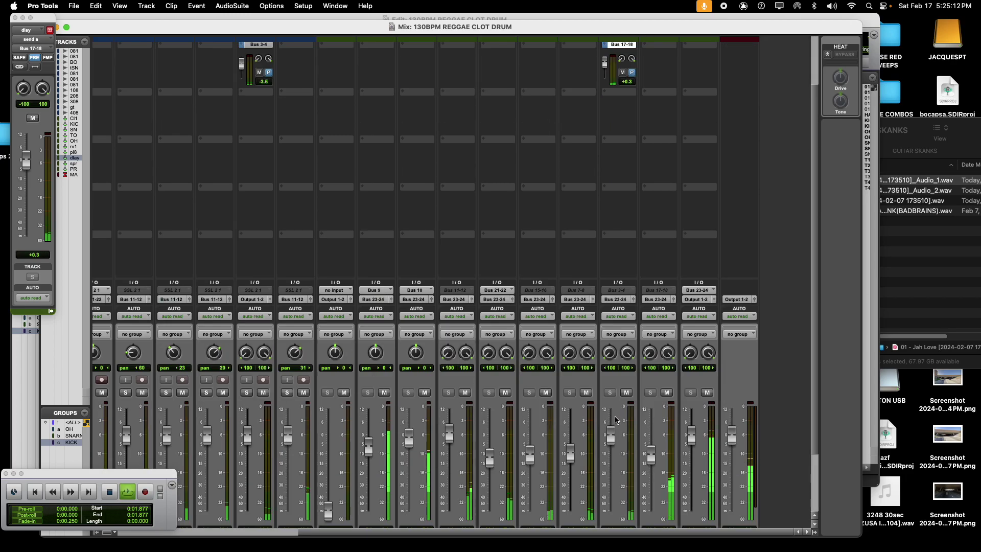
scroll(617, 420, down, 2)
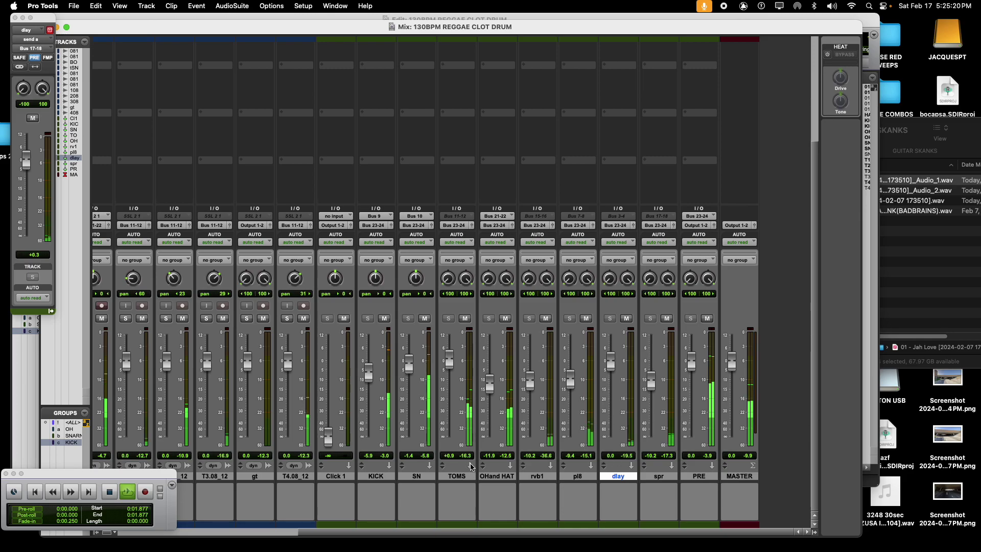
Insert the stereo BF-76 limiter on the PRE track, adjust its input gain during playback, and close the plug-in.
click(699, 477)
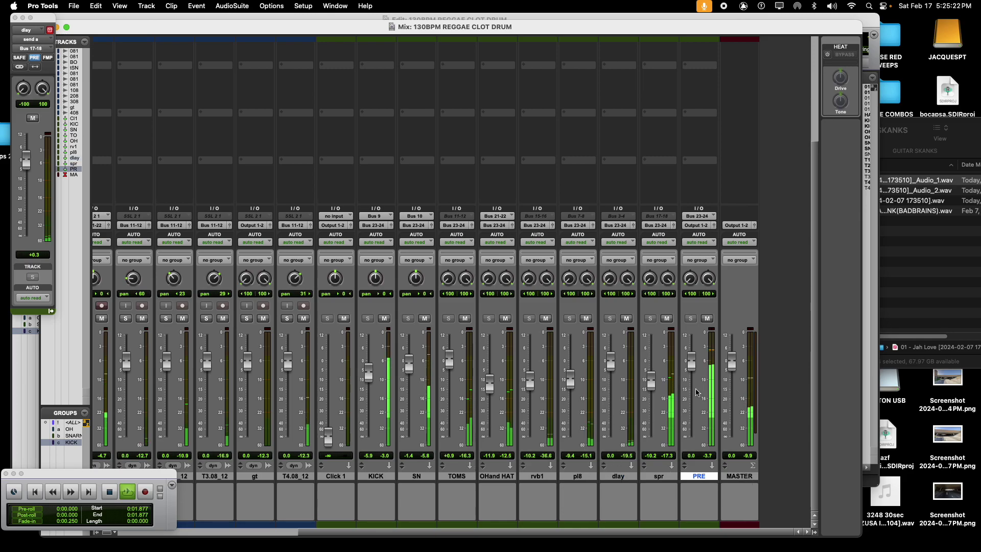
scroll(690, 415, up, 5)
click(705, 61)
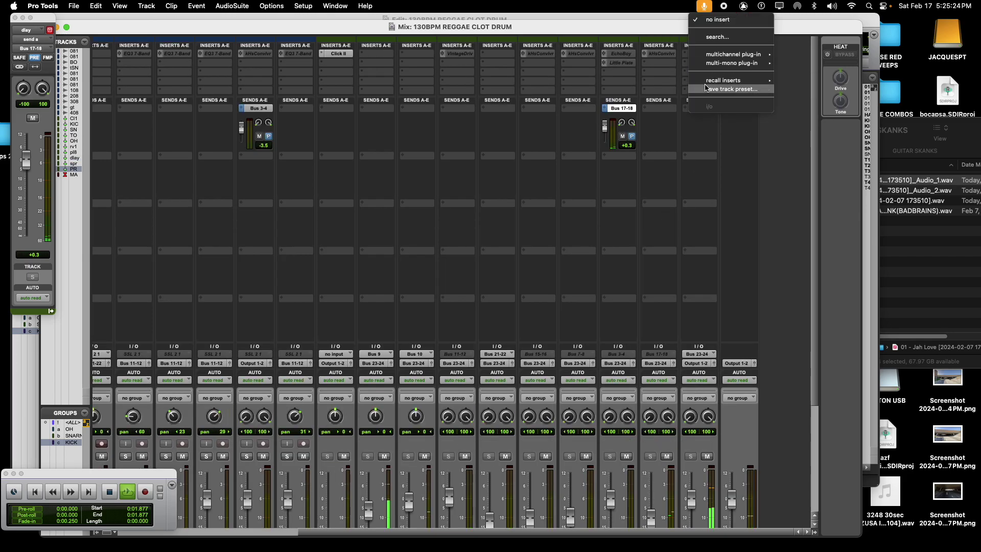
mouse_move(757, 54)
mouse_move(819, 71)
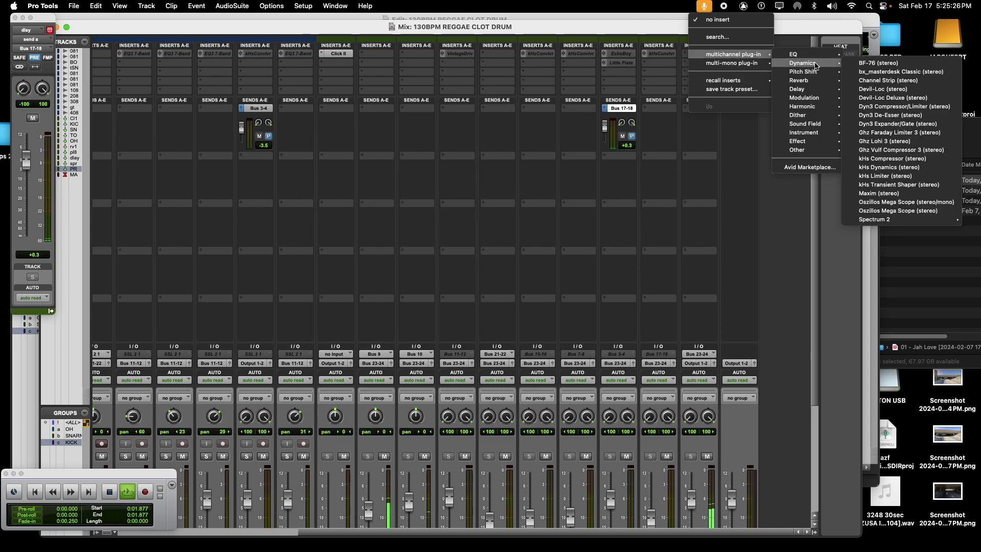
click(873, 64)
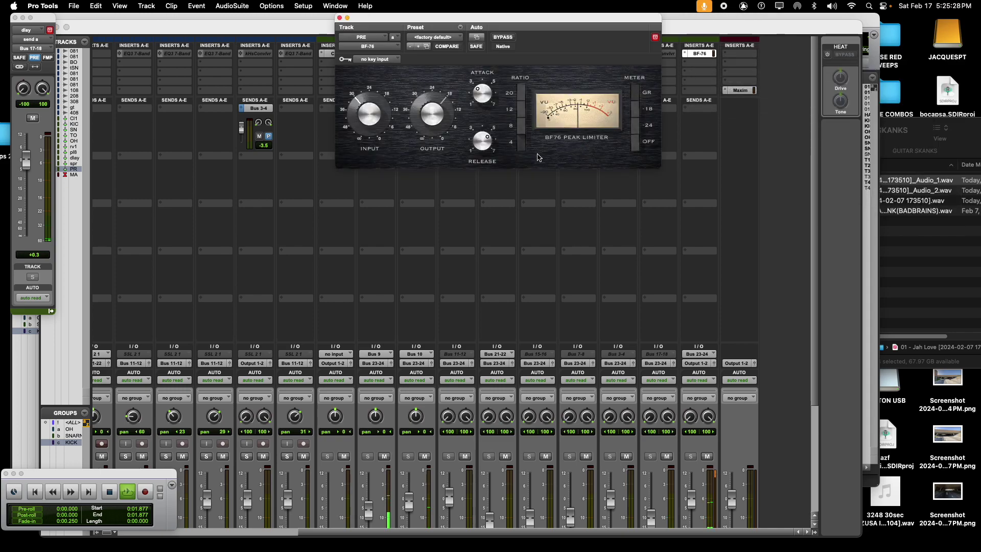
drag(381, 124, 383, 116)
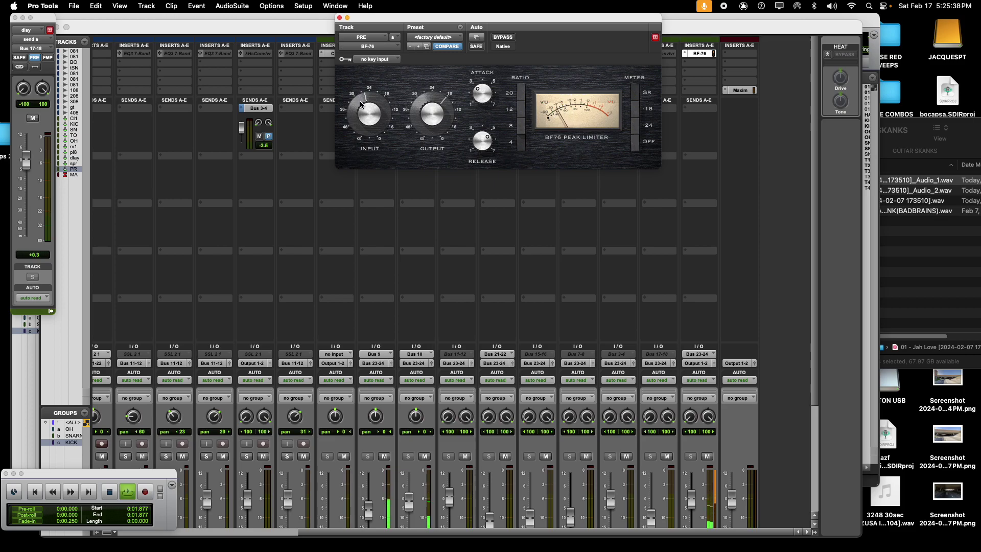
click(340, 18)
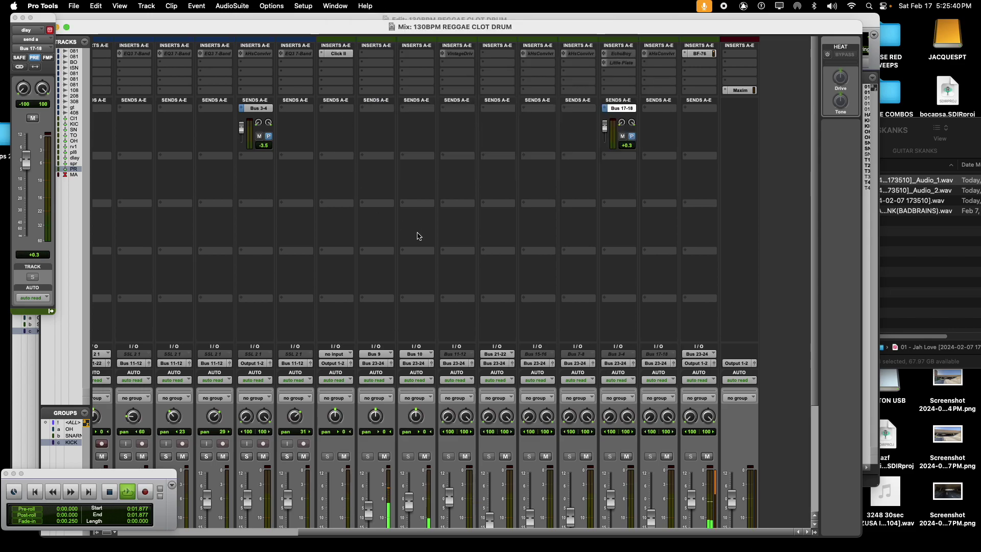
Lower the SN fader to -5.8 dB and the TOMS fader to -4.6 dB.
scroll(484, 460, down, 5)
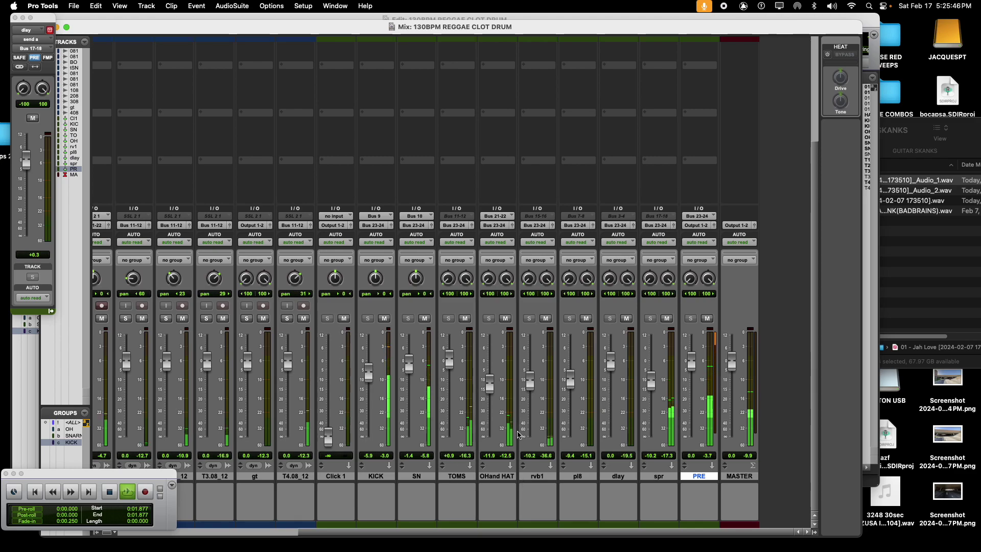
scroll(485, 430, left, 5)
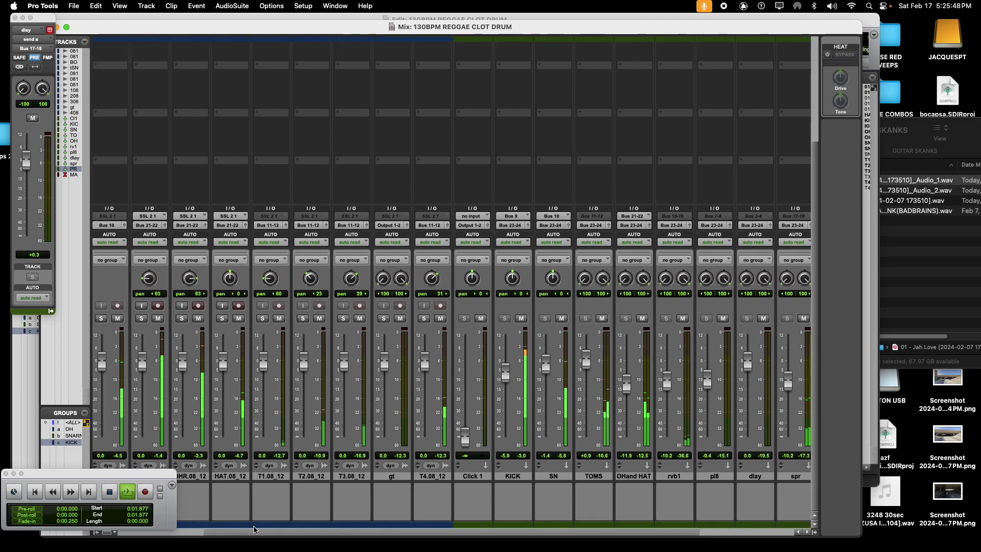
drag(550, 362, 548, 337)
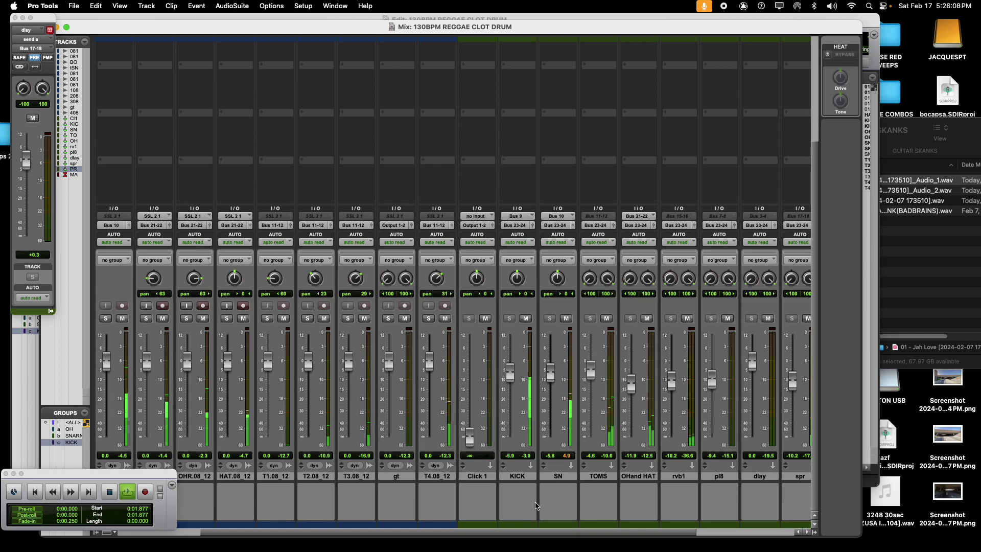
Move the floating Transport window clear of the track names and set the OHand HAT fader to -6.8 dB.
scroll(524, 535, left, 3)
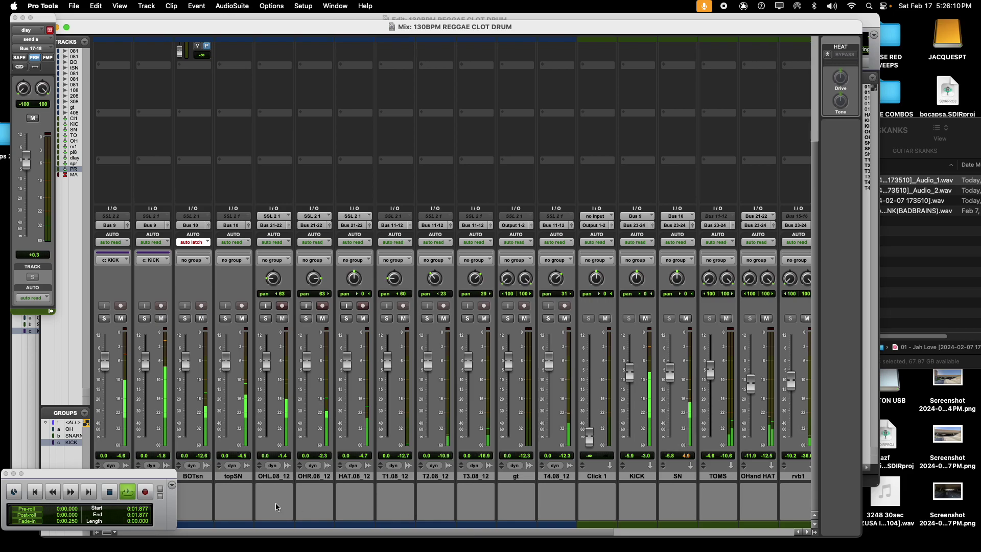
drag(104, 474, 904, 470)
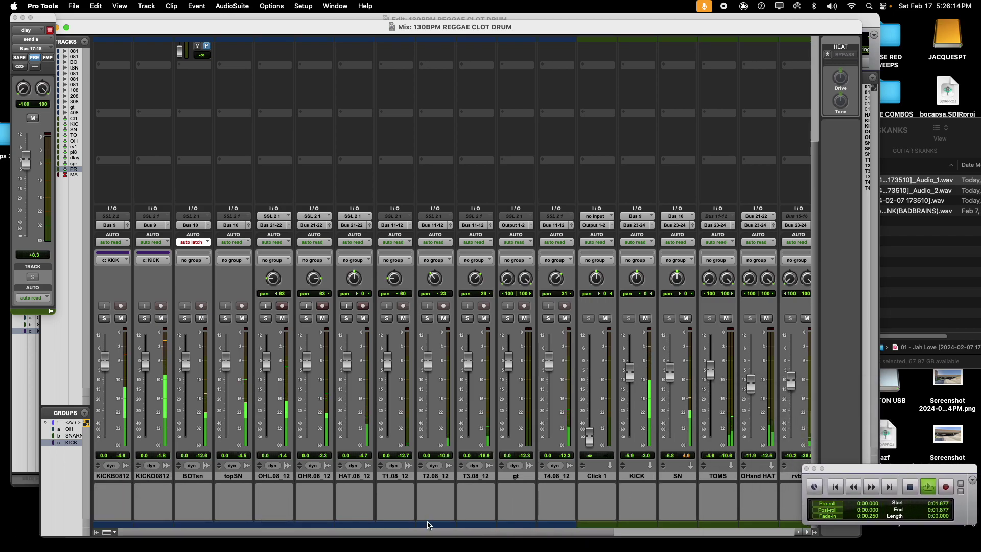
scroll(434, 534, right, 5)
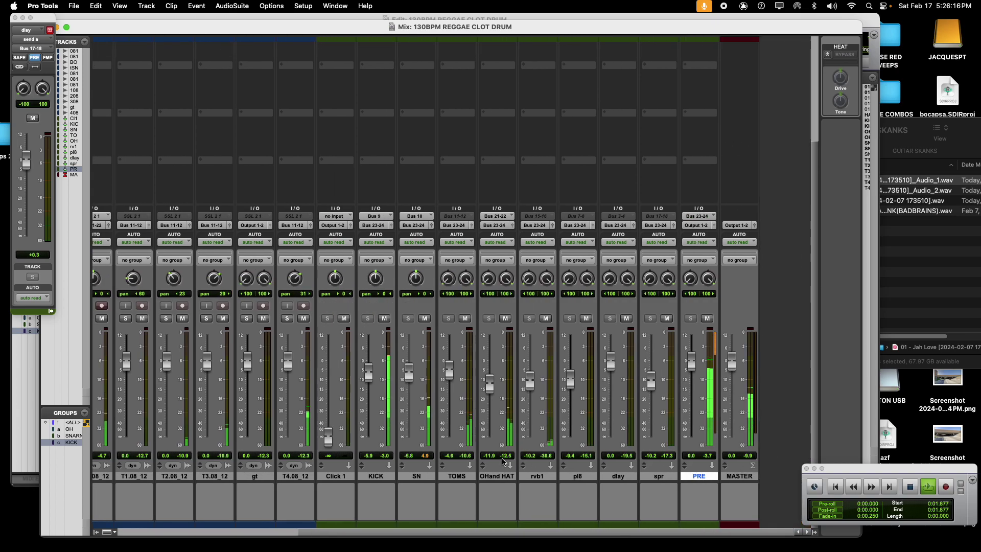
click(493, 477)
drag(490, 384, 490, 444)
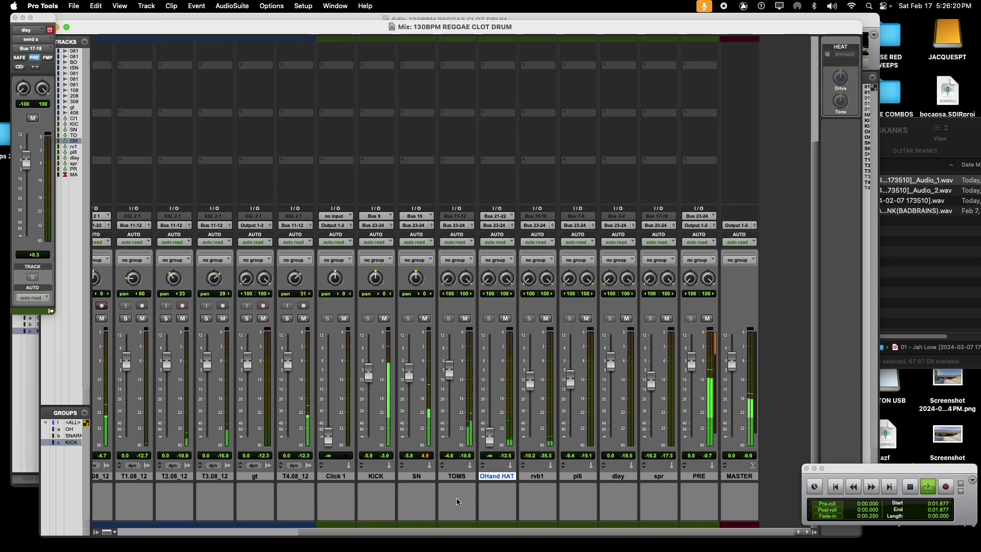
drag(489, 436, 472, 377)
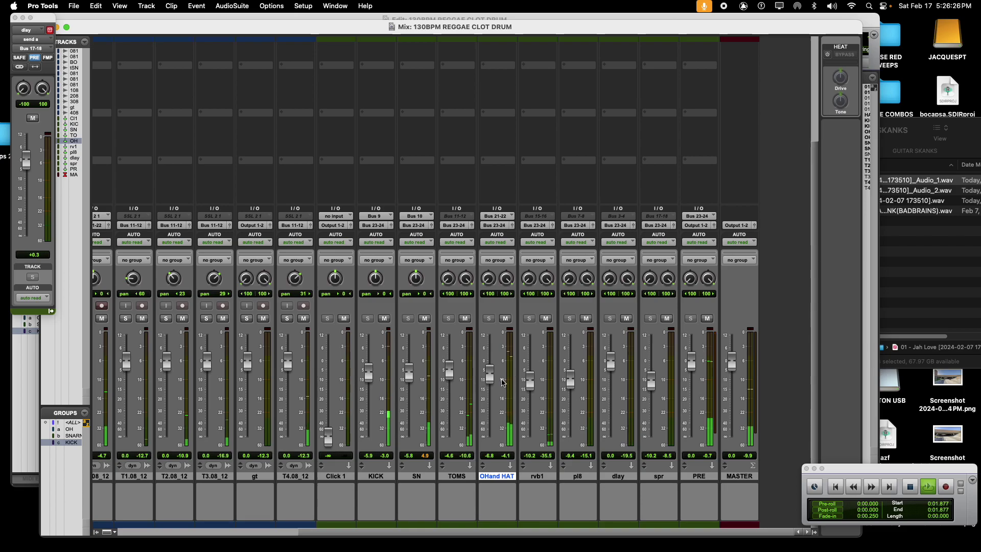
Reset the input gain of the PRE track's BF-76 limiter to its default and close the plug-in.
scroll(691, 349, up, 5)
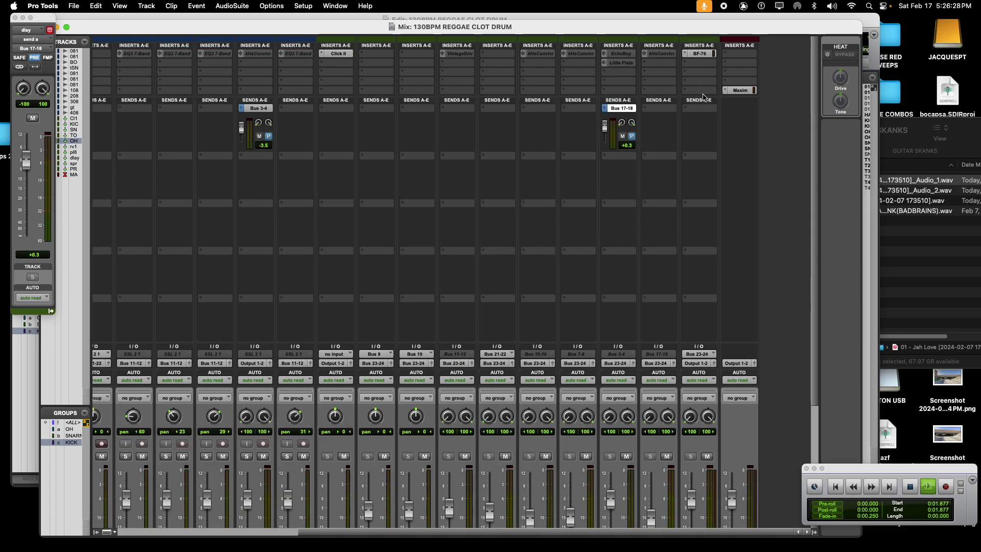
click(699, 53)
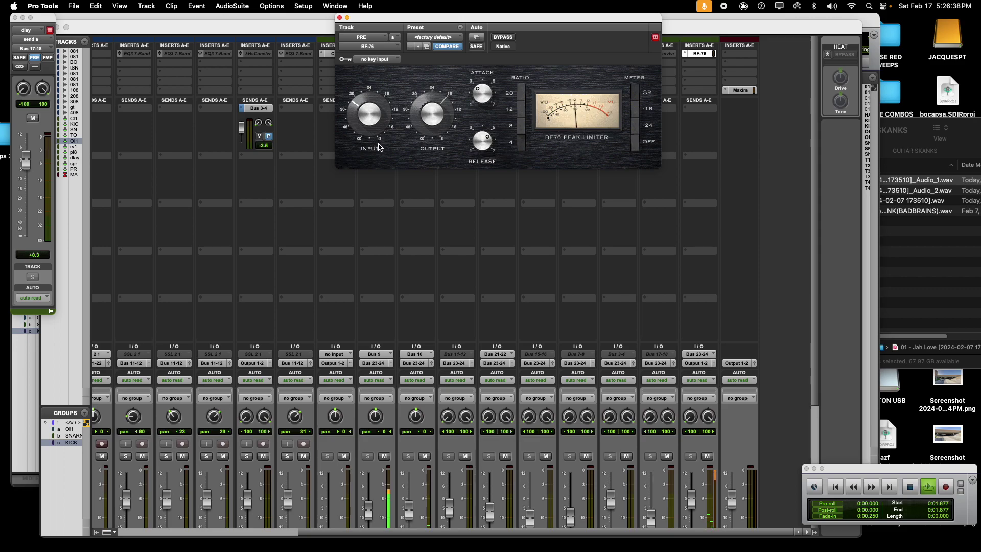
scroll(424, 204, down, 3)
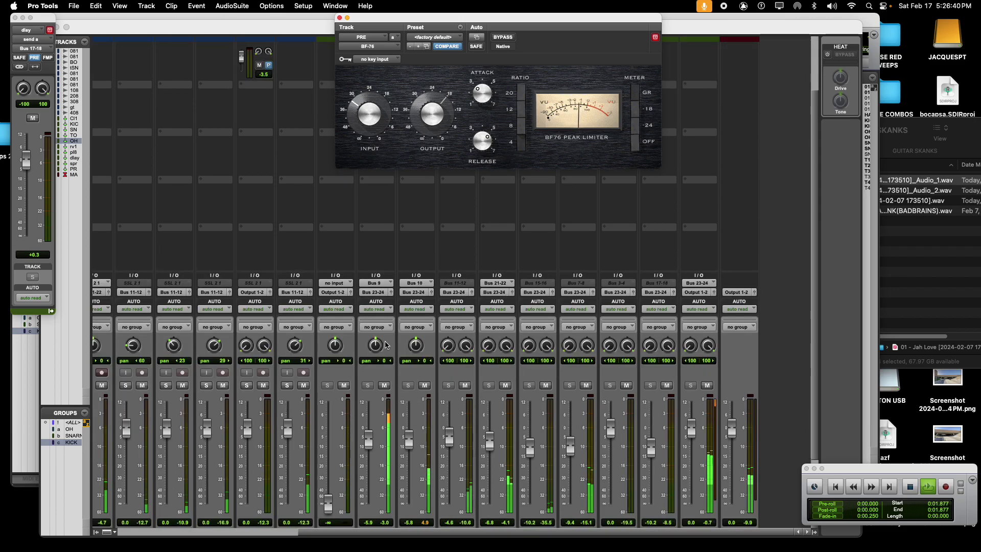
alt+click(351, 110)
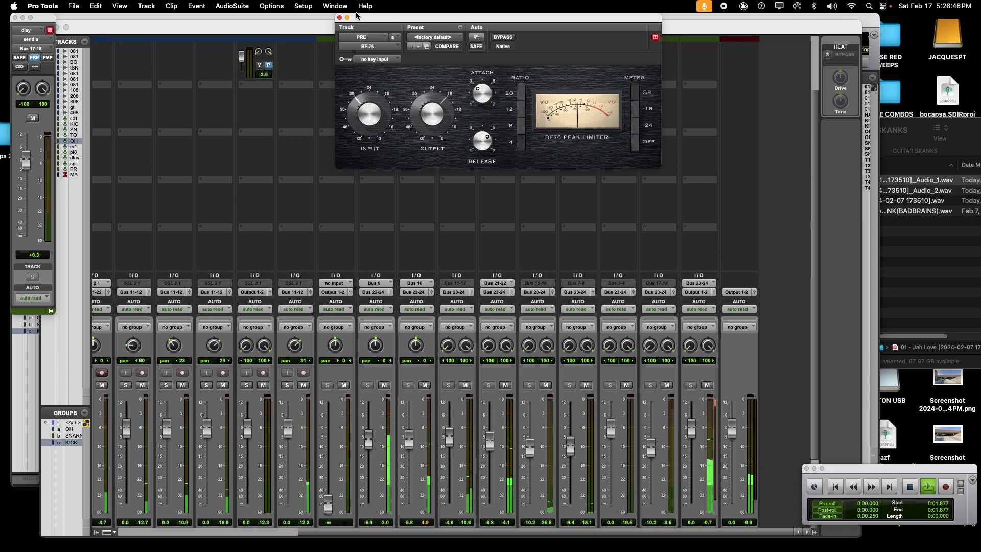
click(339, 18)
scroll(388, 306, down, 3)
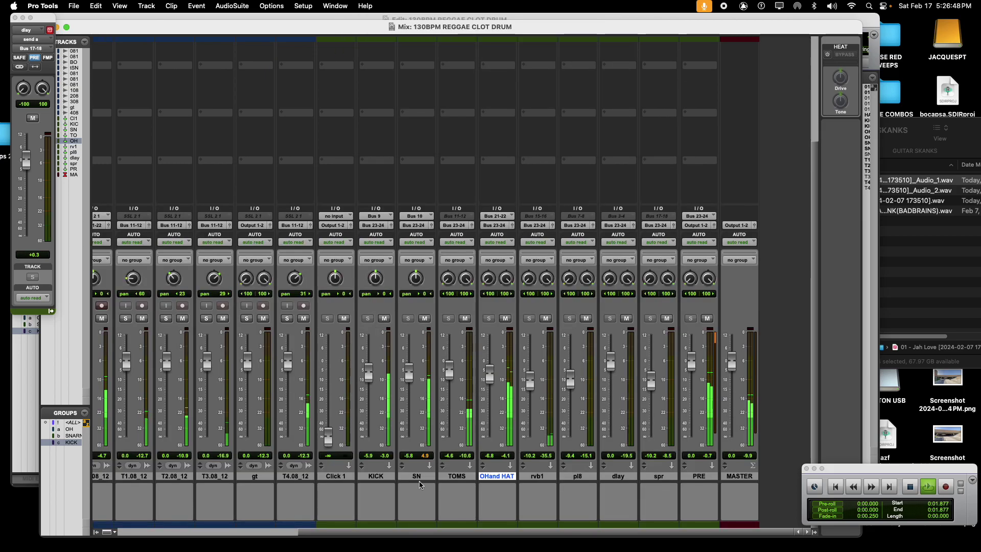
Set the BOTsn track's automation mode to read.
drag(404, 530, 215, 535)
click(230, 476)
scroll(230, 460, up, 3)
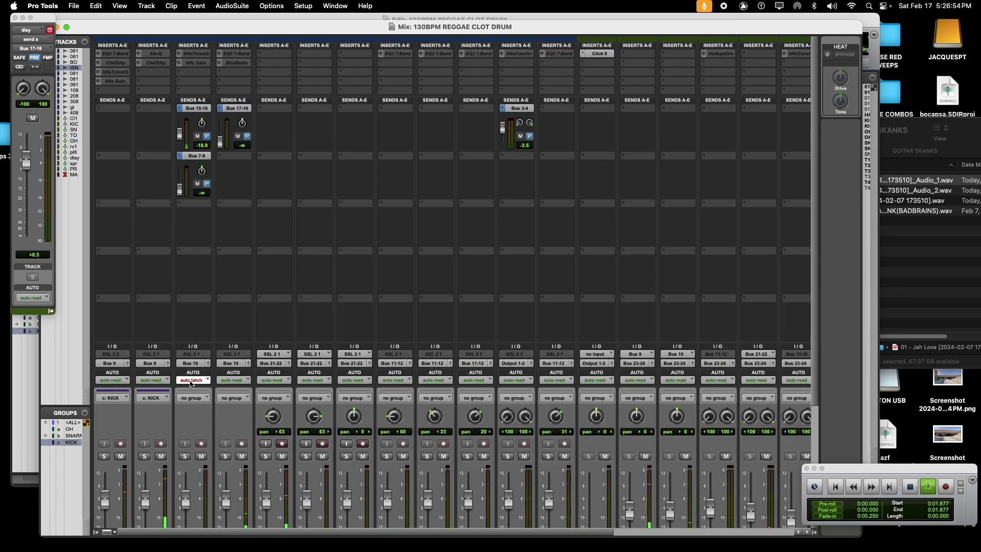
click(190, 380)
click(235, 360)
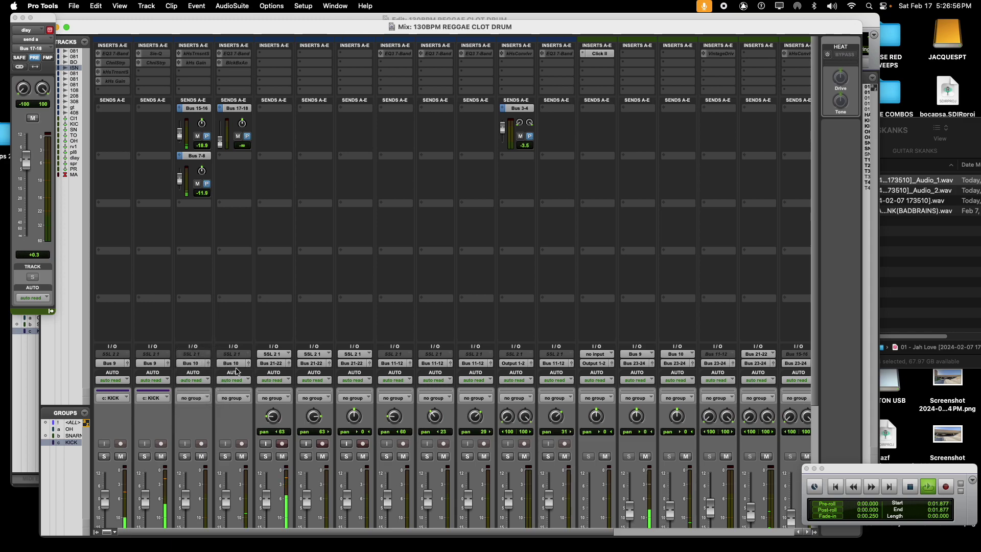
Record latch automation on topSN's Bus 17-18 send during playback, and return the track to read mode.
click(232, 380)
click(233, 390)
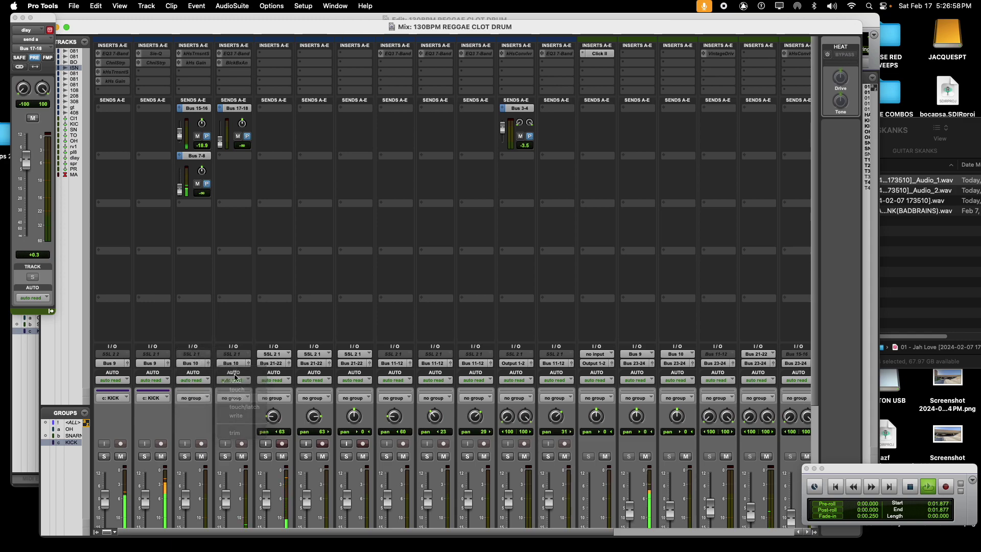
click(220, 148)
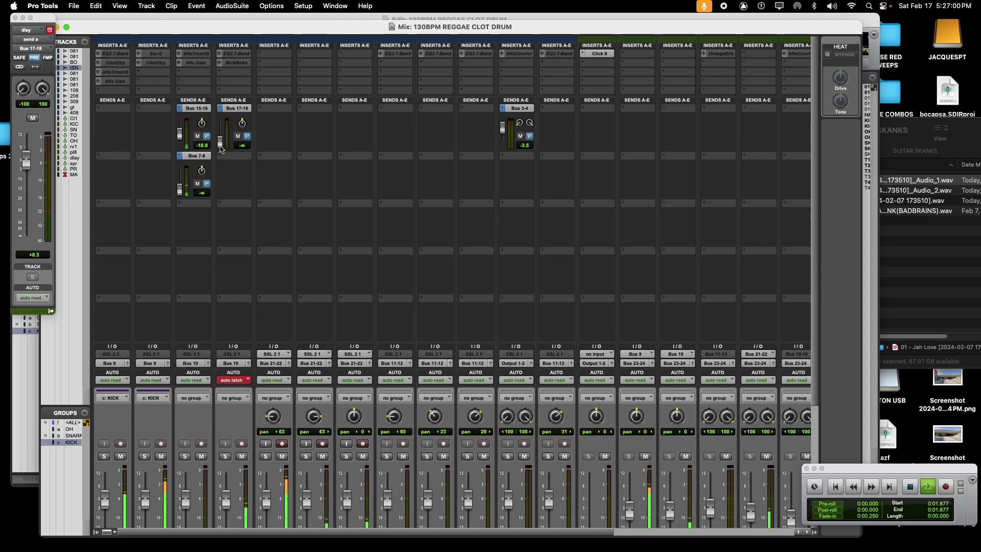
drag(220, 148, 228, 177)
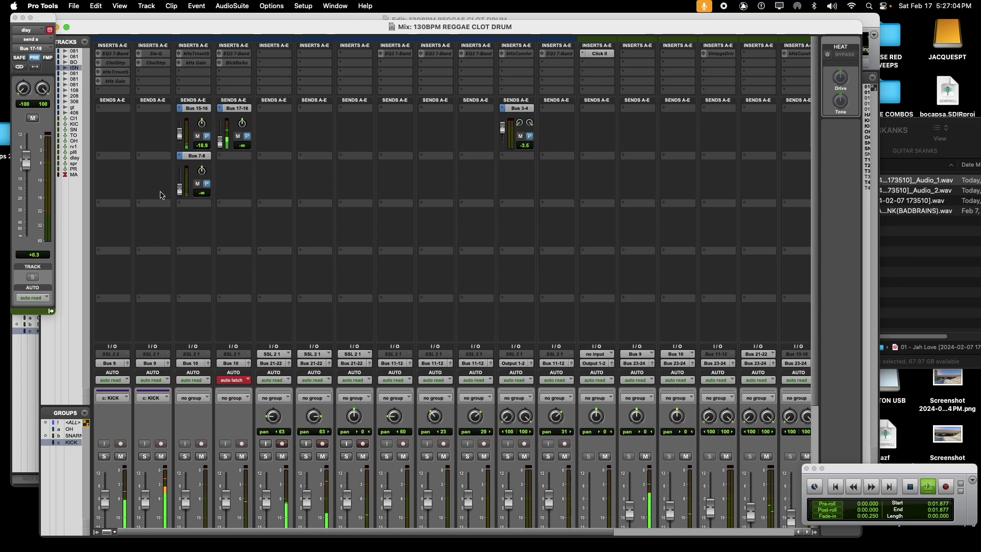
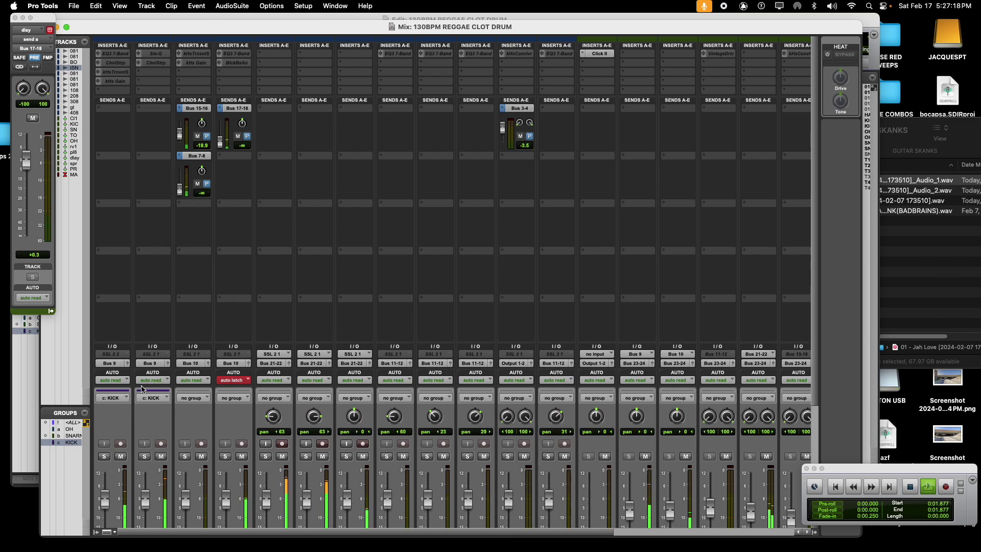
click(230, 381)
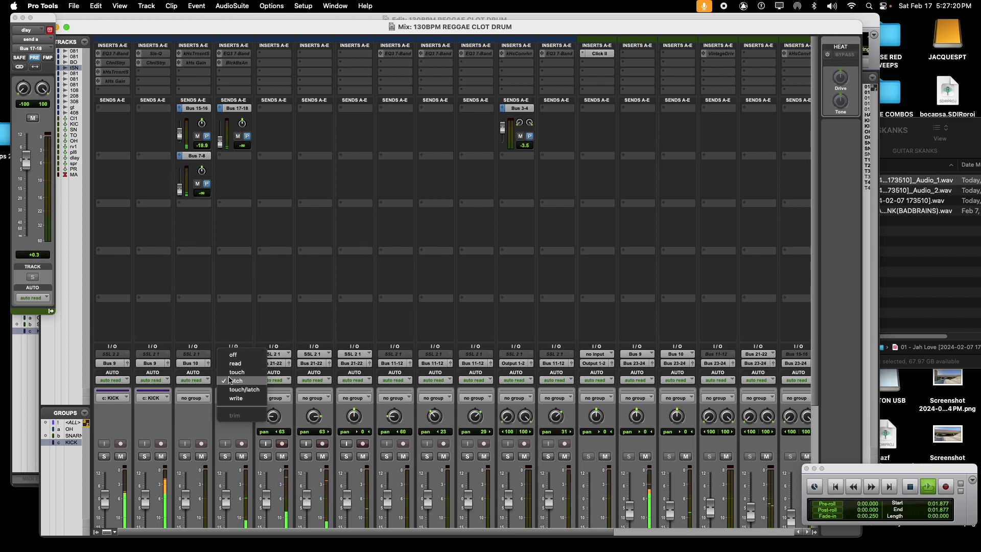
click(245, 364)
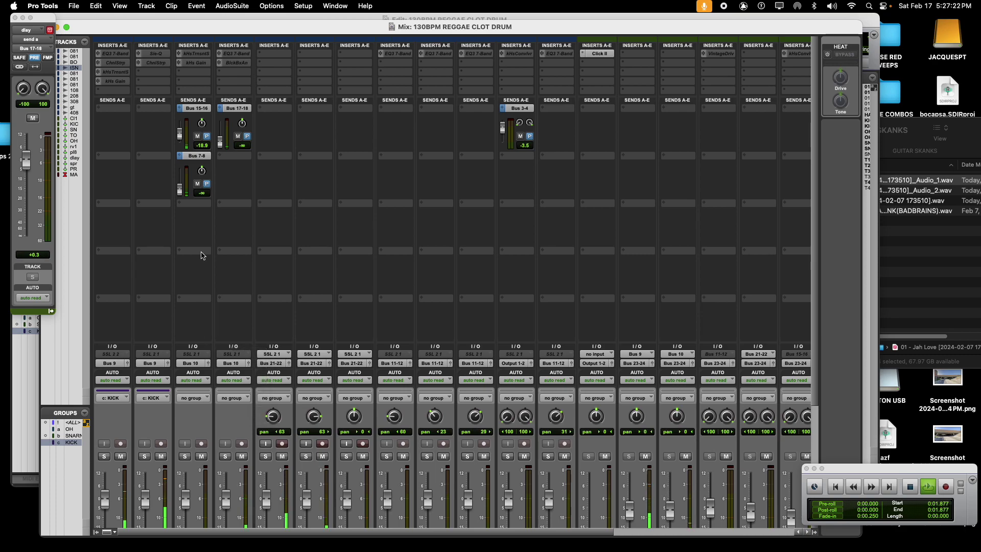
Record latch automation on the BOTsn track's Bus 7-8 send during playback, and return the track to read mode.
click(191, 382)
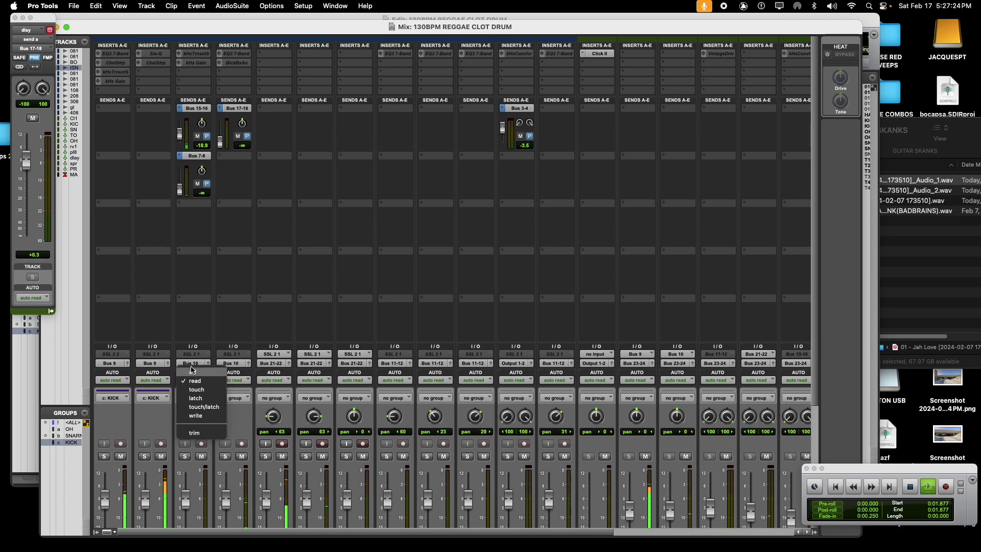
click(161, 312)
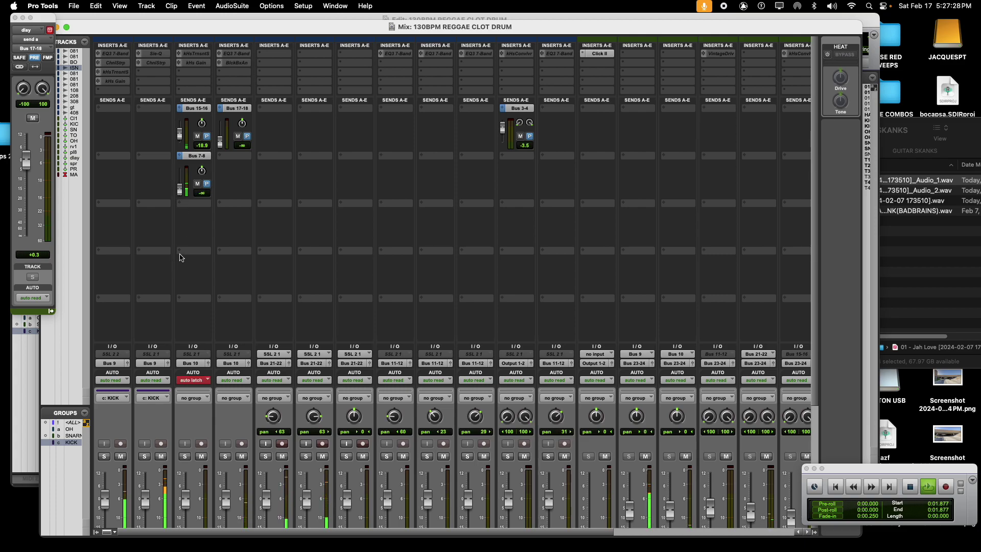
click(192, 381)
click(196, 364)
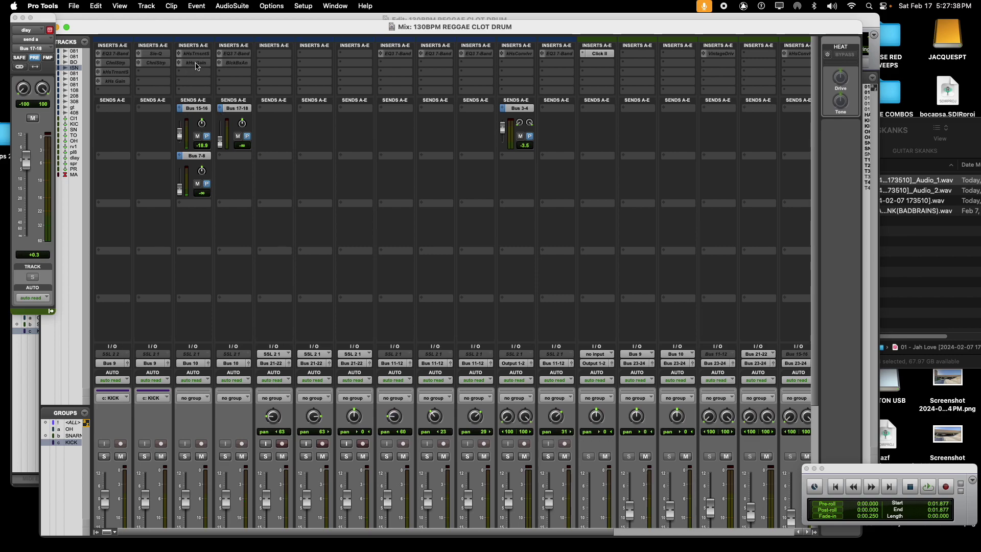
Check the BOTsn and spr insert options and look through the tracks in the Mix and Edit windows for a way to unfreeze them.
right_click(197, 65)
click(187, 229)
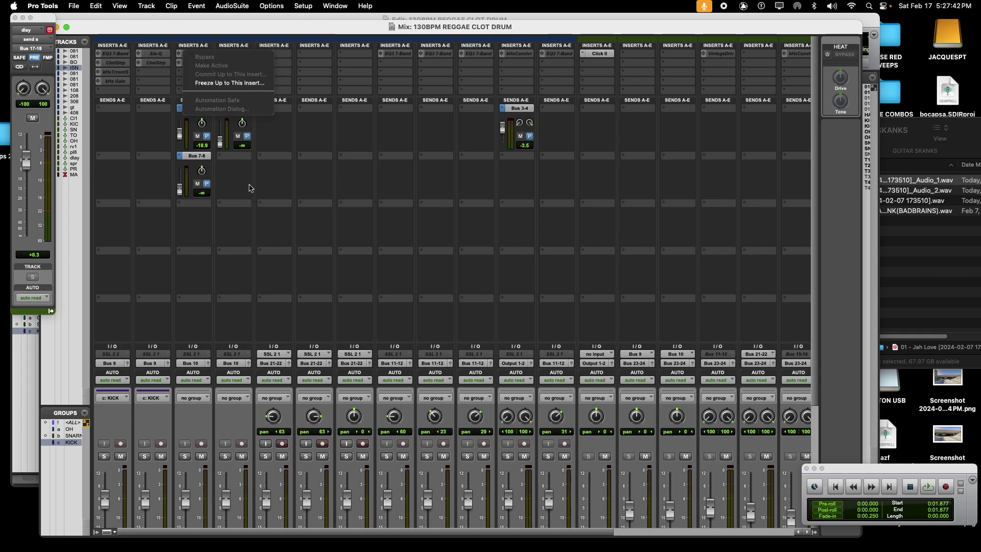
key(super+equal)
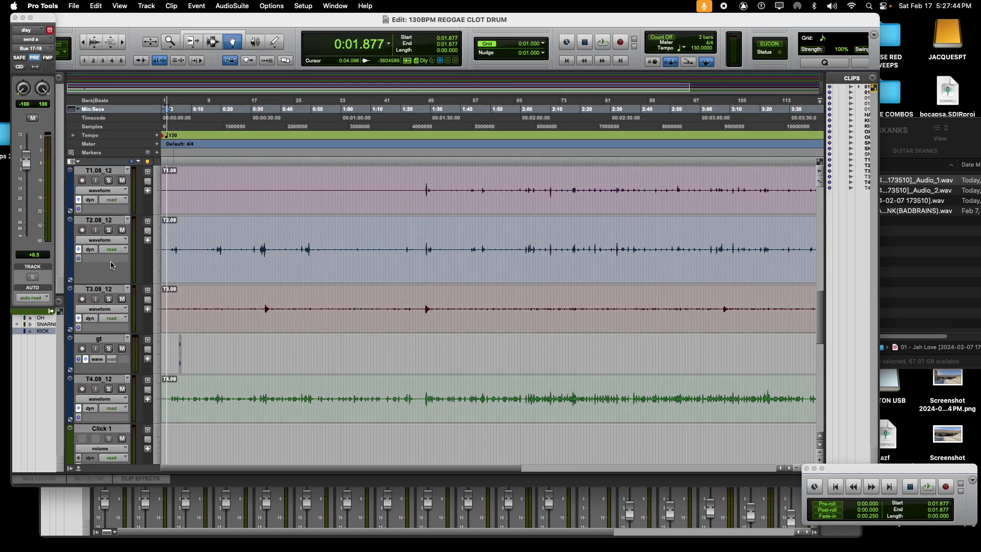
scroll(103, 293, up, 6)
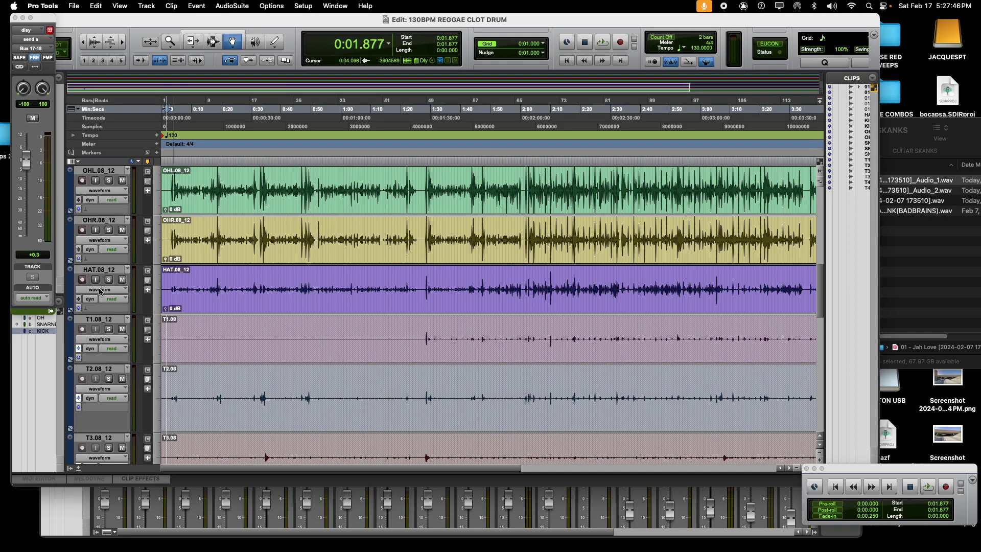
scroll(93, 296, up, 3)
scroll(86, 311, down, 6)
scroll(79, 346, up, 5)
scroll(81, 346, down, 5)
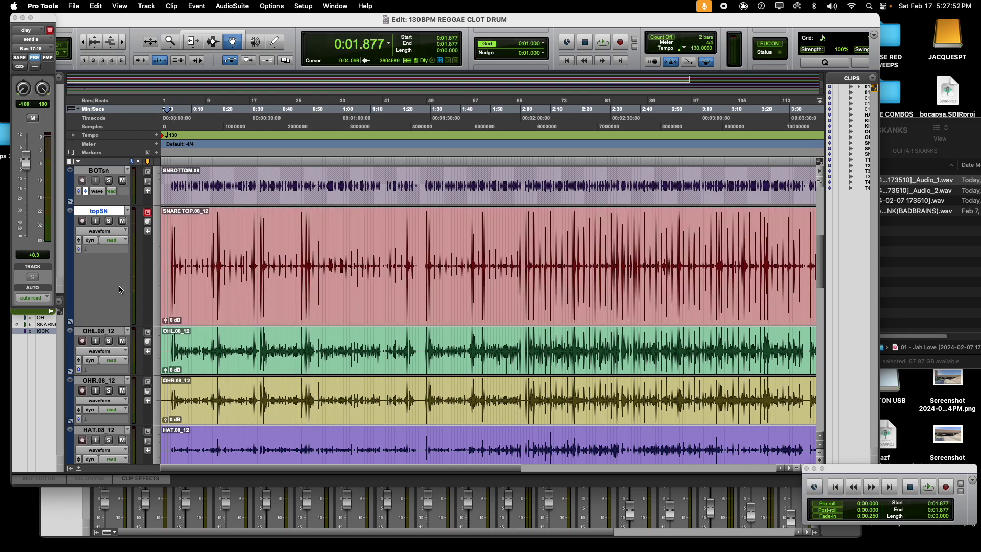
scroll(84, 256, down, 6)
key(super+equal)
scroll(368, 412, down, 5)
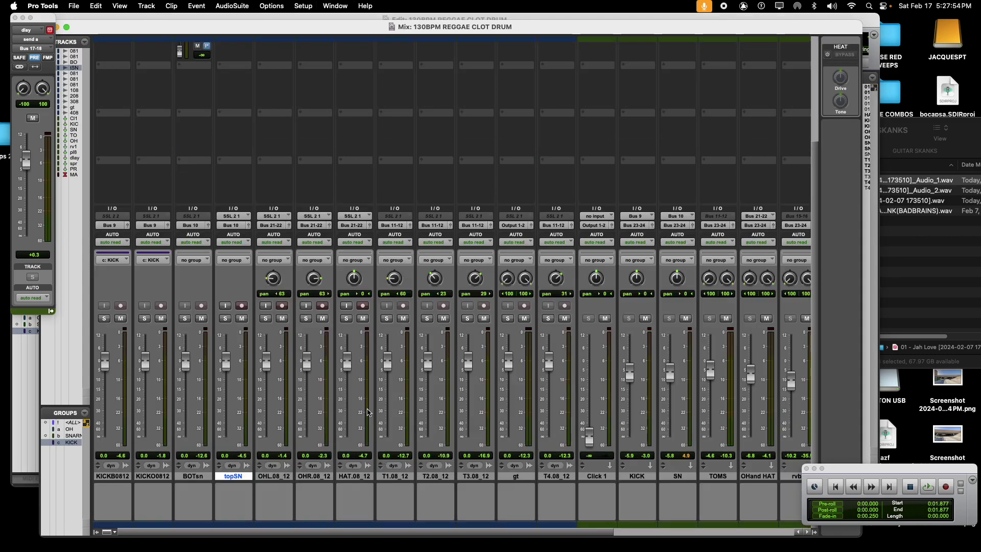
drag(368, 535, 711, 521)
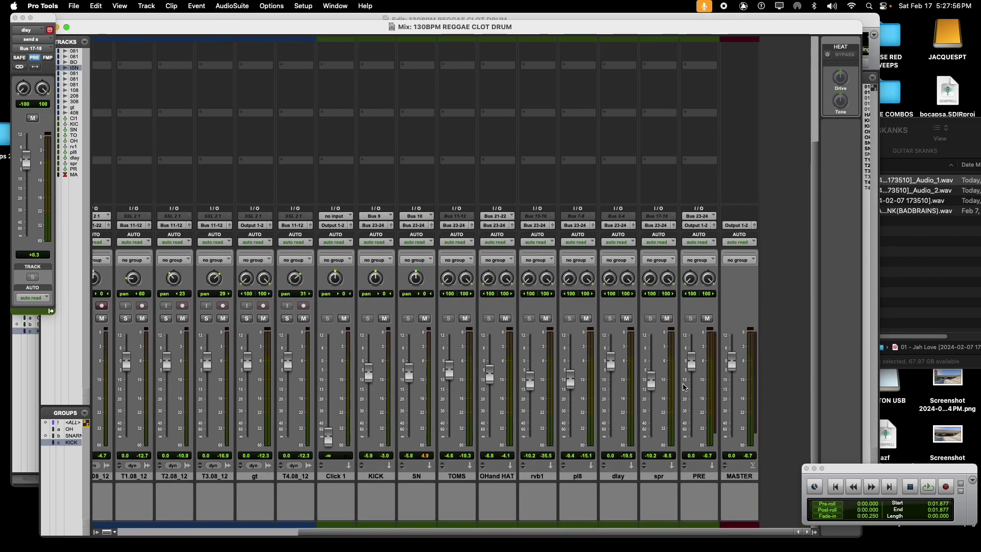
scroll(684, 386, up, 5)
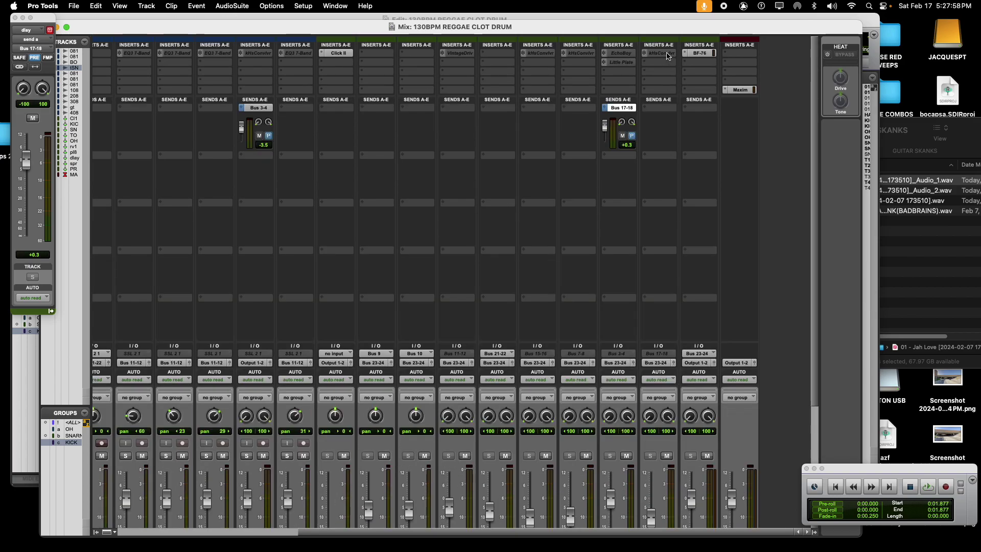
right_click(667, 55)
scroll(759, 325, down, 5)
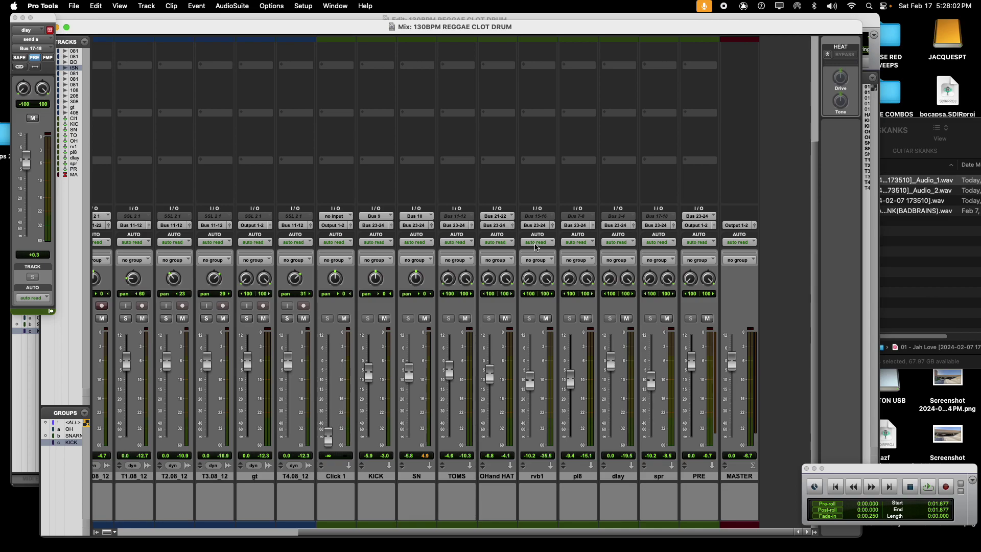
Unfreeze the dlay, spr, pl8 and rvb1 effect return tracks in the Edit window.
key(super+equal)
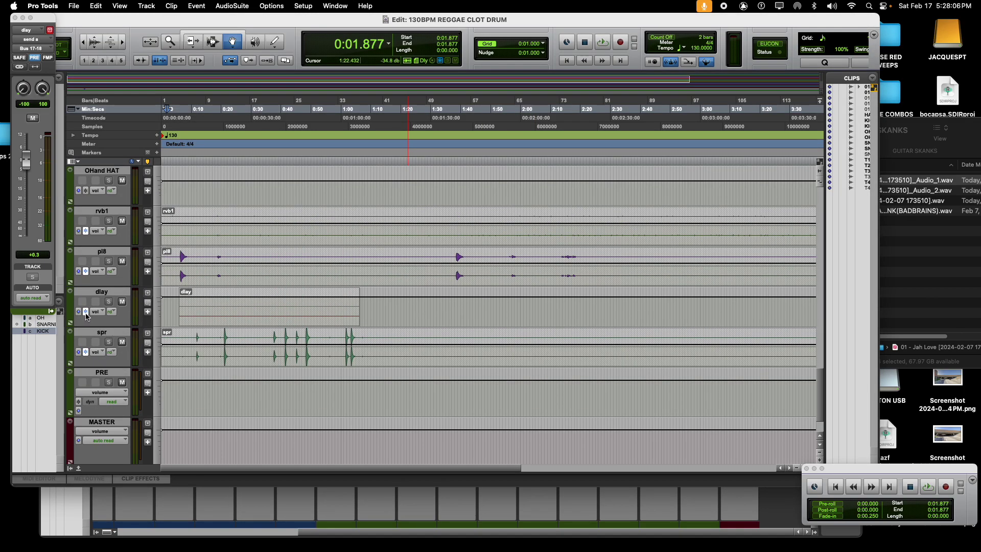
click(86, 312)
click(86, 352)
click(85, 272)
click(85, 231)
Unfreeze the T3.08_12, gt, T4.08_12 and TOMS tracks.
scroll(113, 265, up, 5)
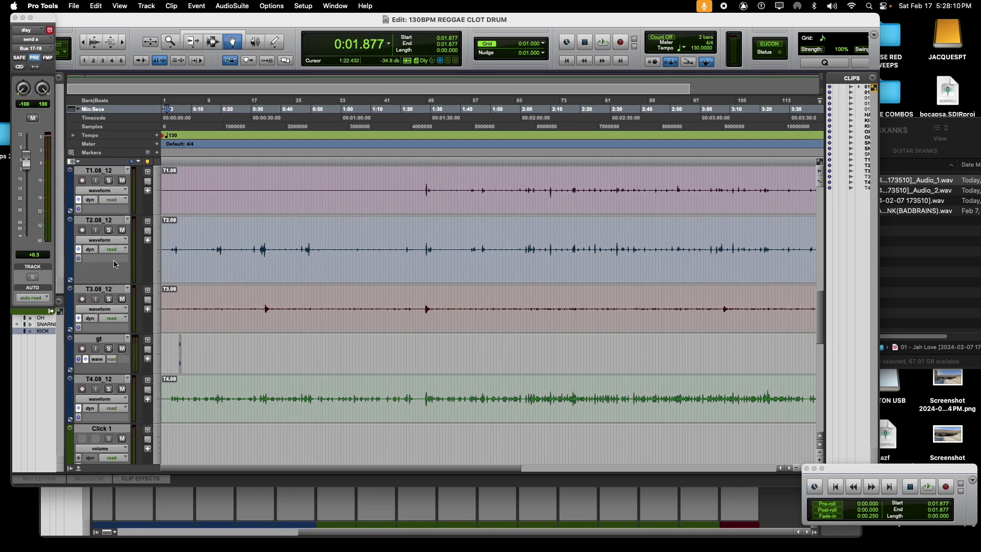
scroll(112, 272, down, 2)
click(79, 268)
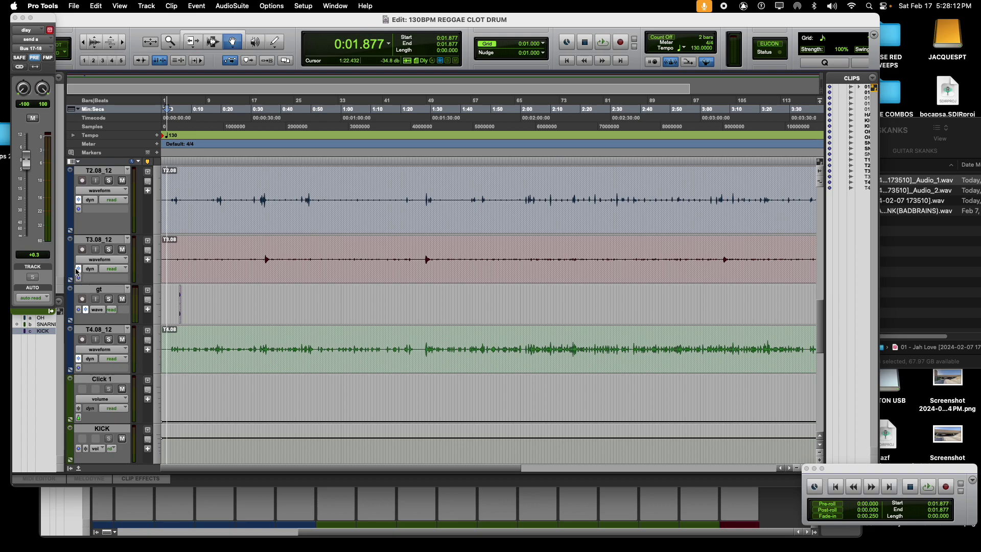
click(86, 309)
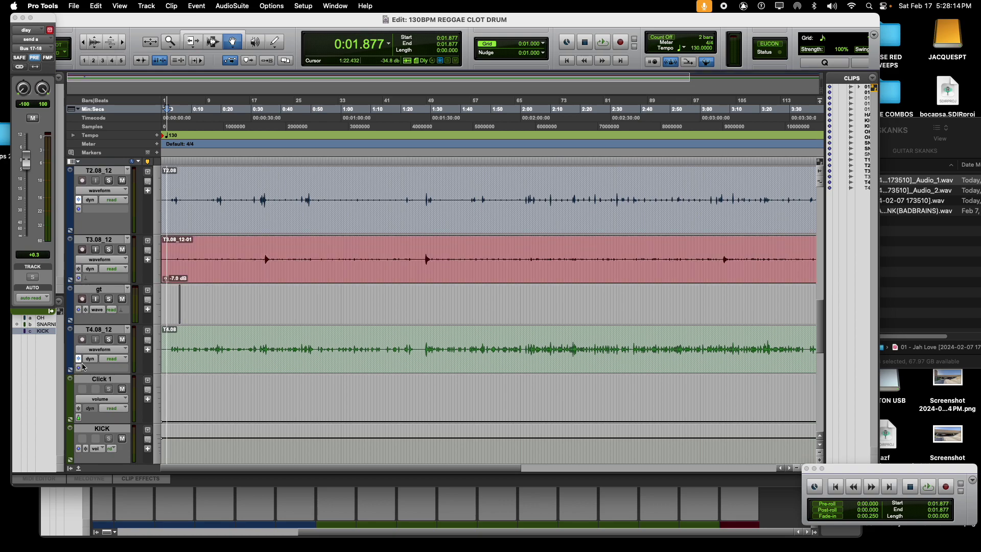
click(80, 359)
scroll(84, 365, down, 4)
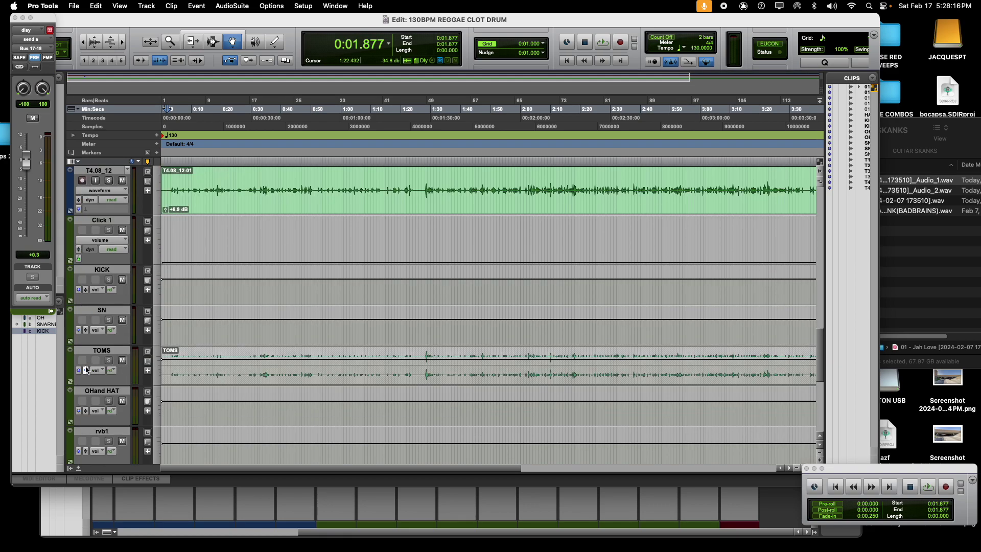
scroll(87, 370, down, 5)
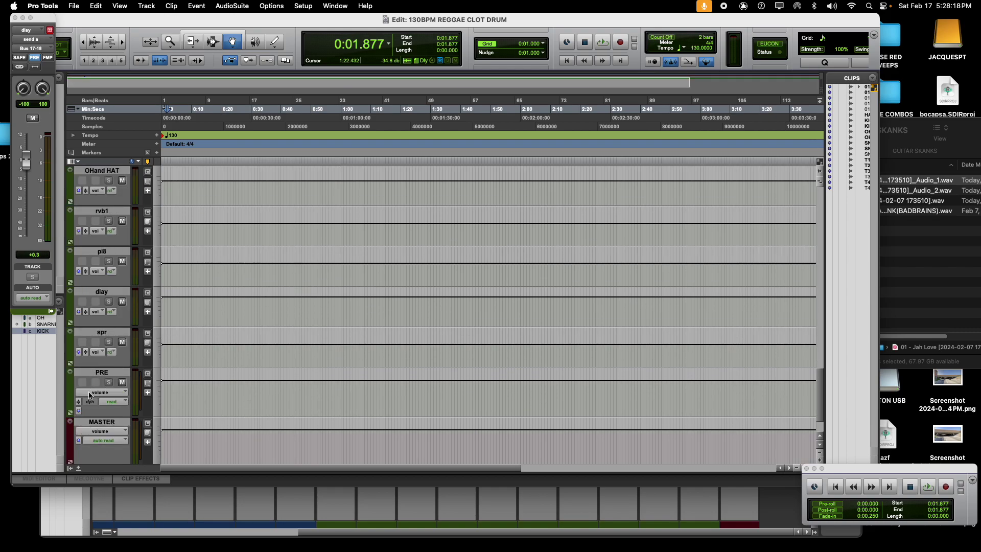
Unfreeze the BOTsn snare bottom track and review the remaining frozen tracks.
scroll(94, 399, up, 9)
scroll(73, 367, up, 8)
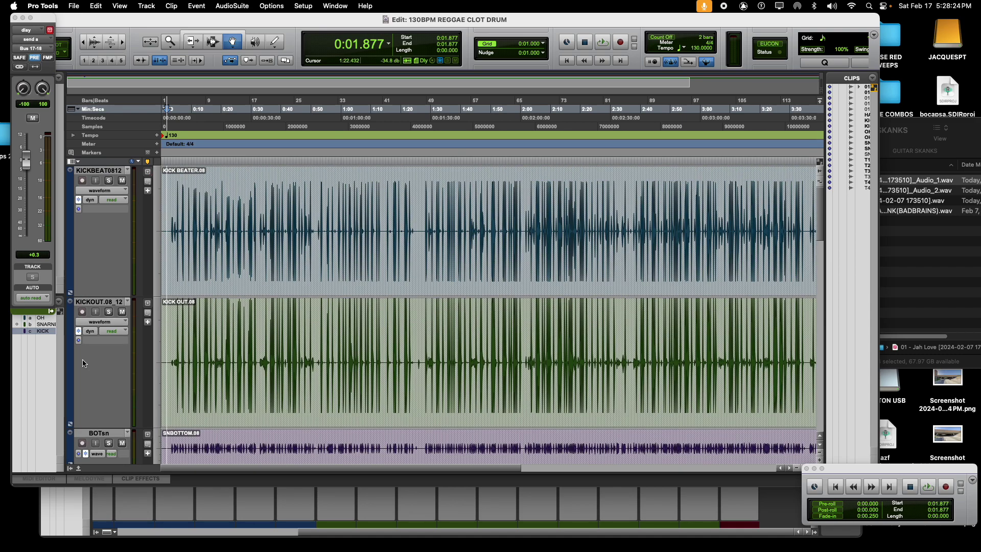
scroll(85, 363, down, 4)
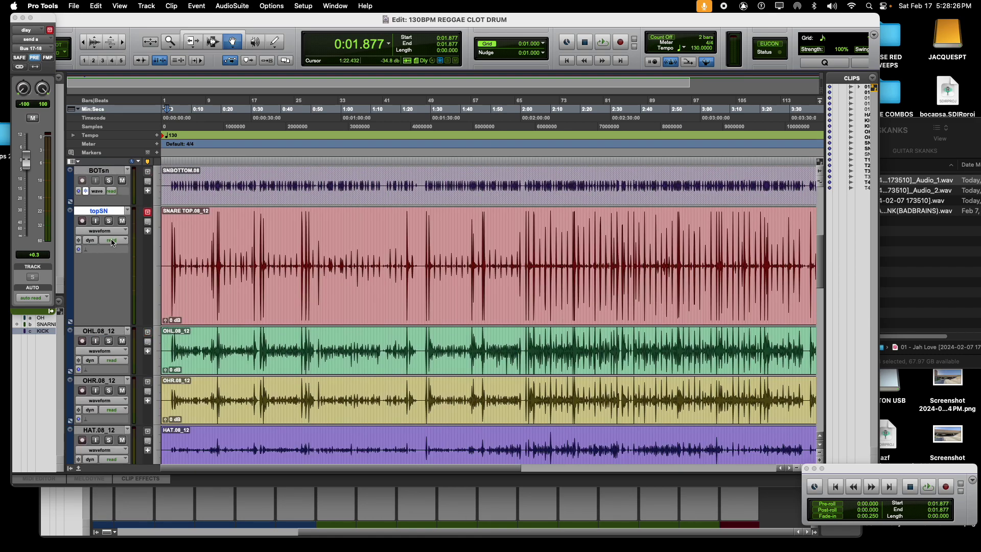
click(86, 192)
scroll(105, 286, up, 4)
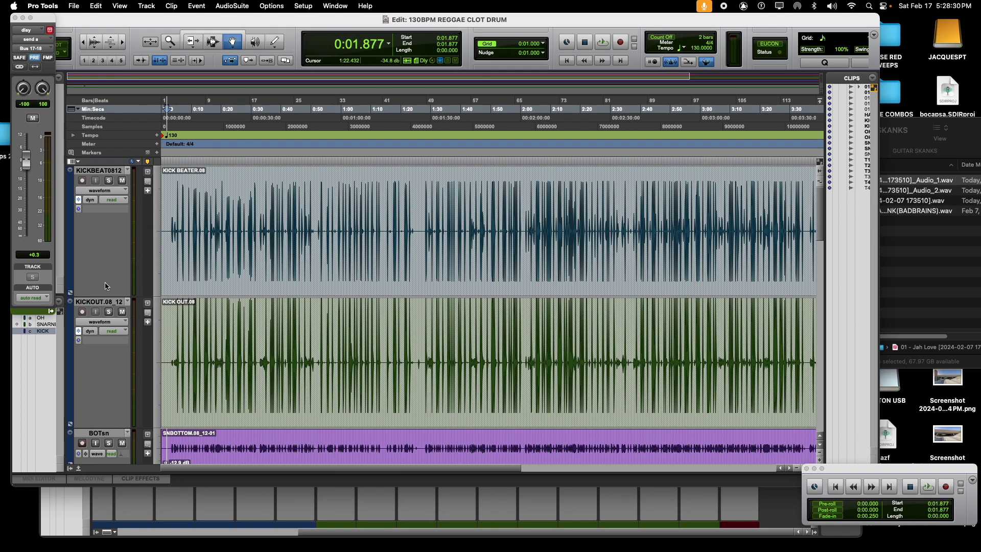
scroll(94, 321, down, 4)
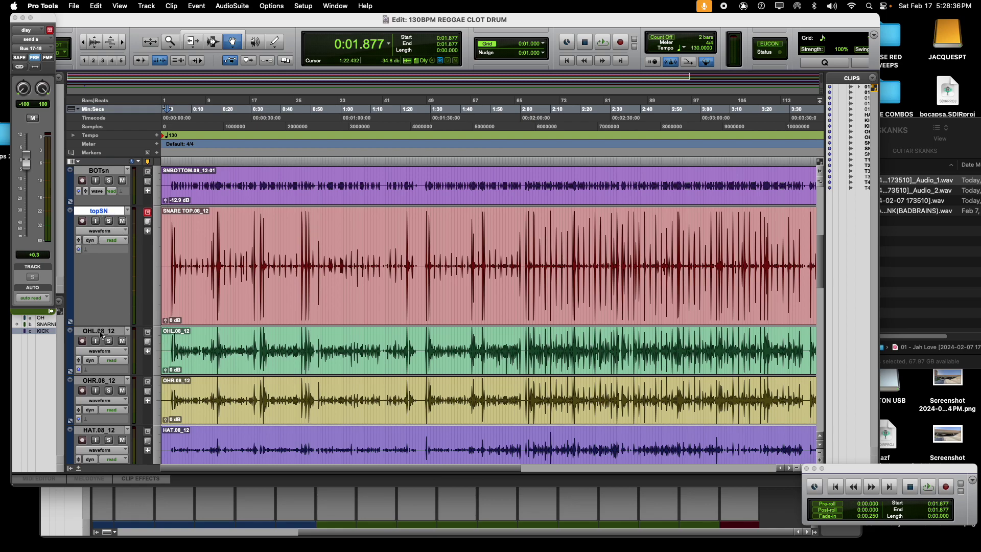
scroll(100, 330, down, 8)
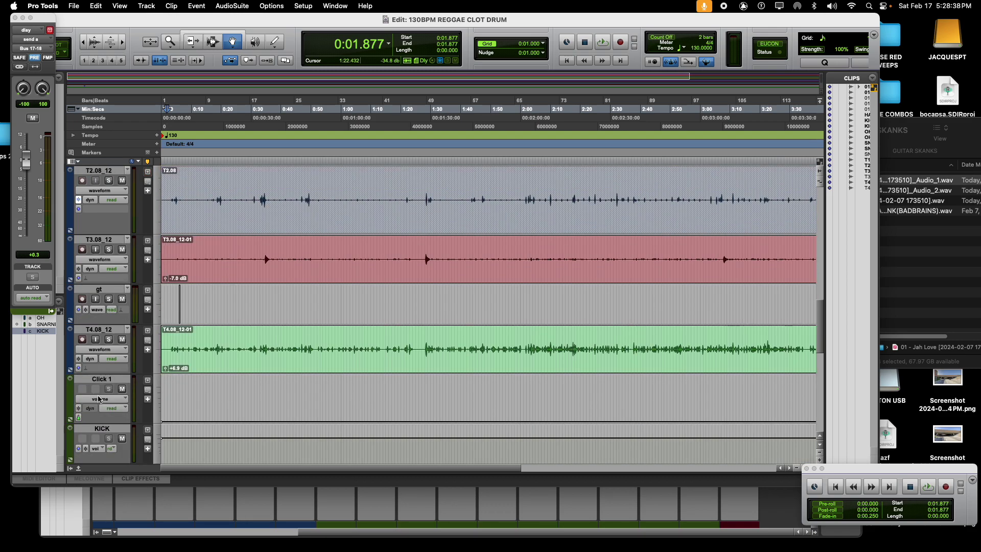
Start playback in the Mix window and set the automation modes of the topSN and BOTsn tracks to latch.
key(super+equal)
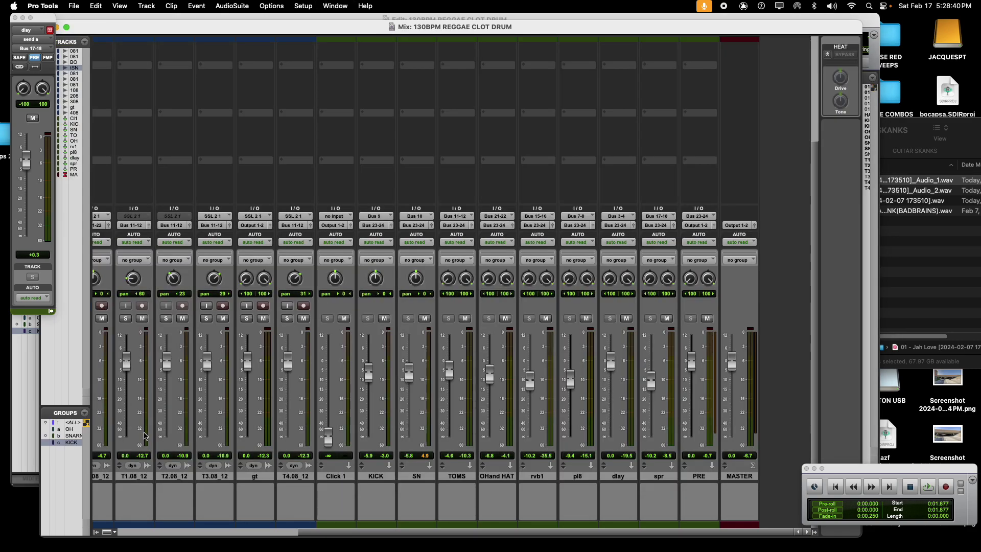
drag(348, 532, 110, 493)
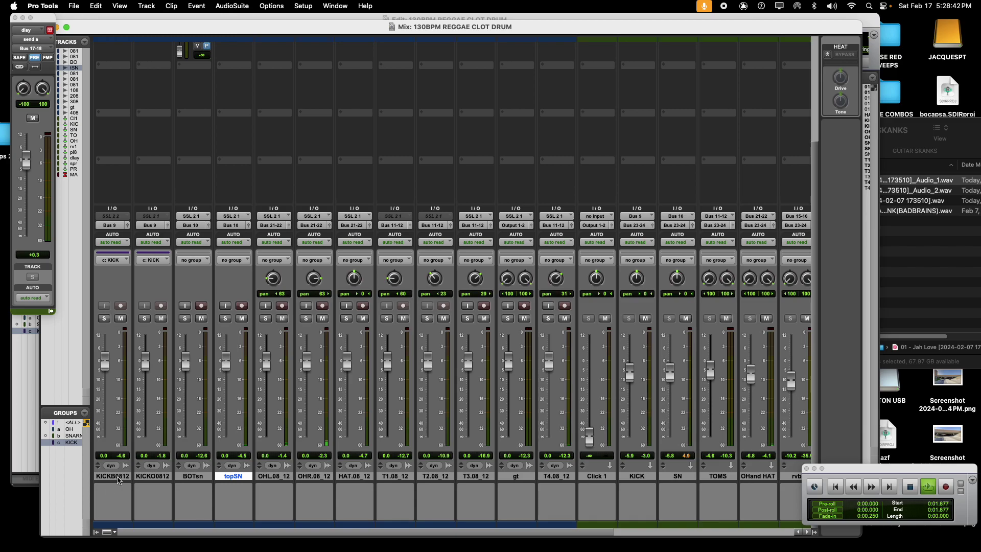
scroll(175, 439, up, 3)
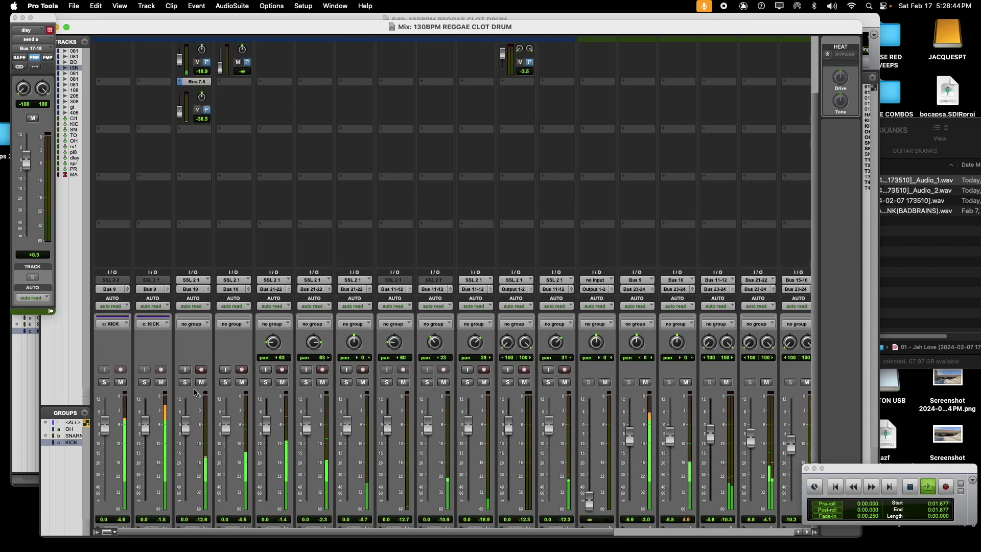
click(231, 306)
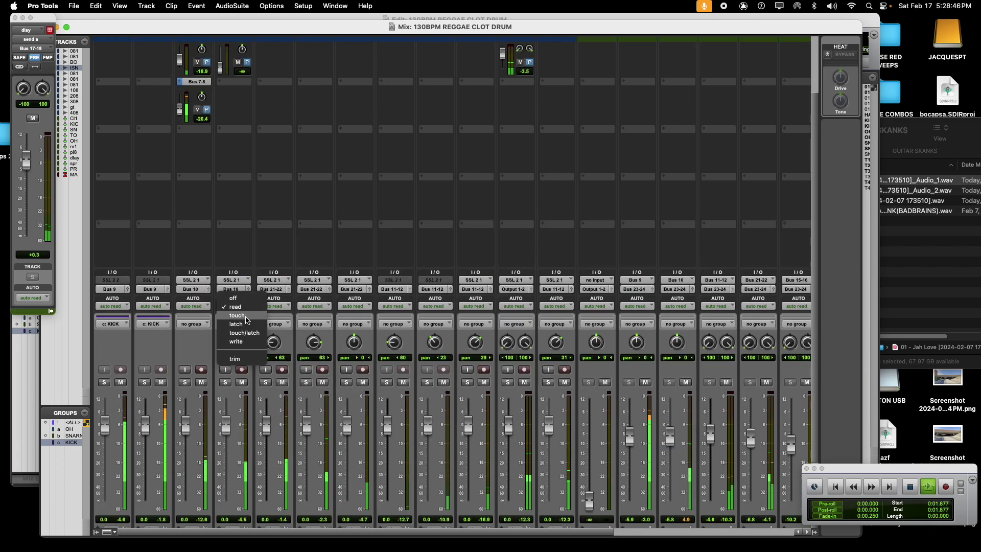
click(246, 325)
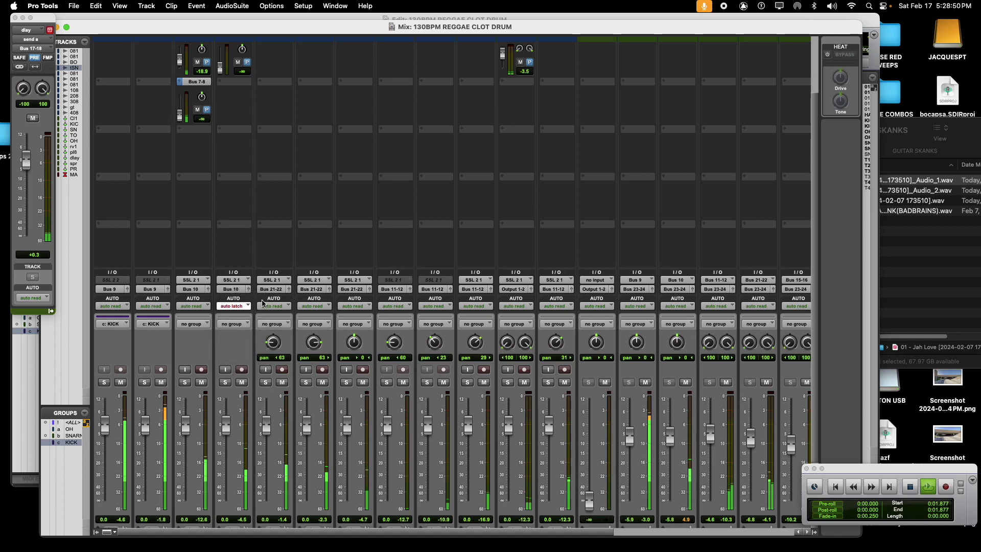
scroll(253, 263, up, 3)
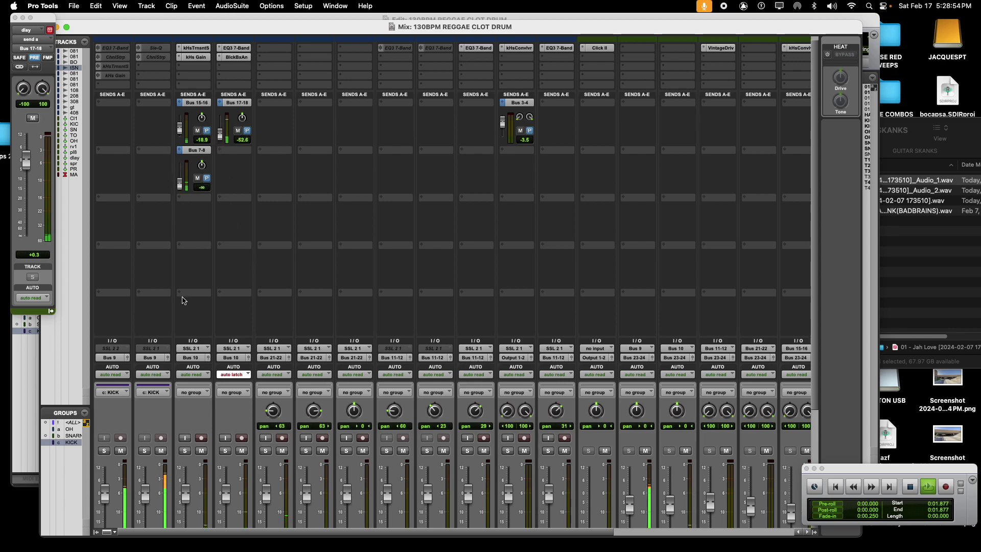
click(188, 376)
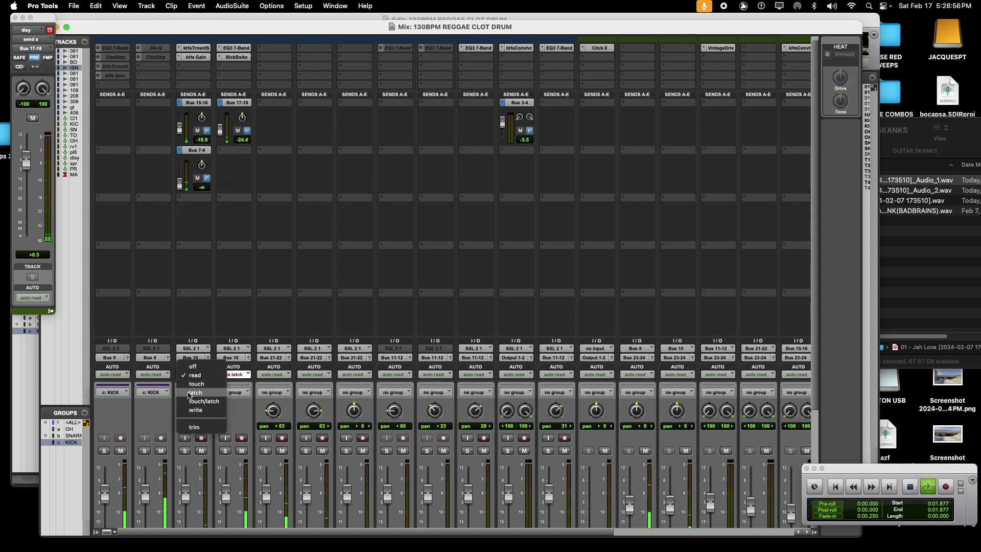
click(190, 393)
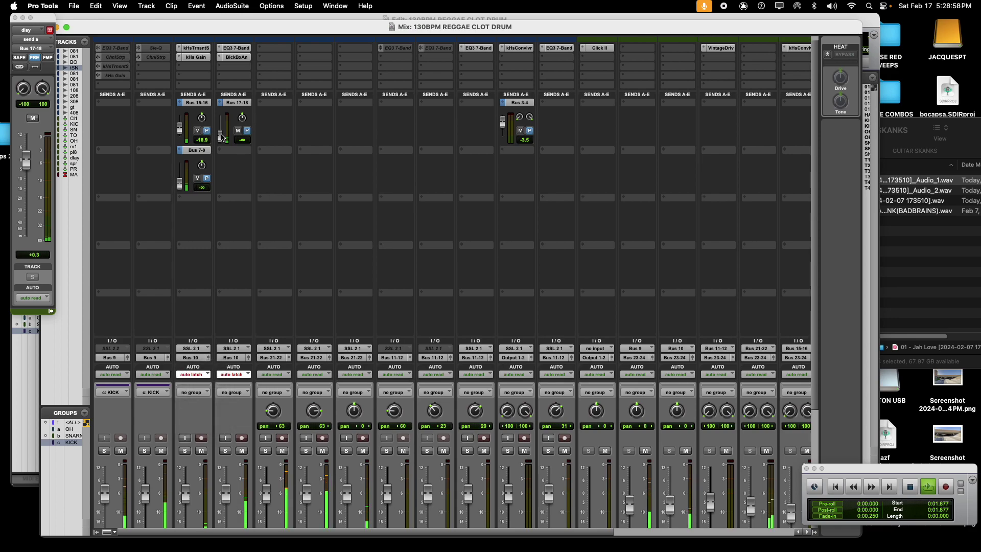
Write automation throws on topSN's Bus 17-18 send and BOTsn's Bus 7-8 send during playback.
drag(220, 136, 194, 314)
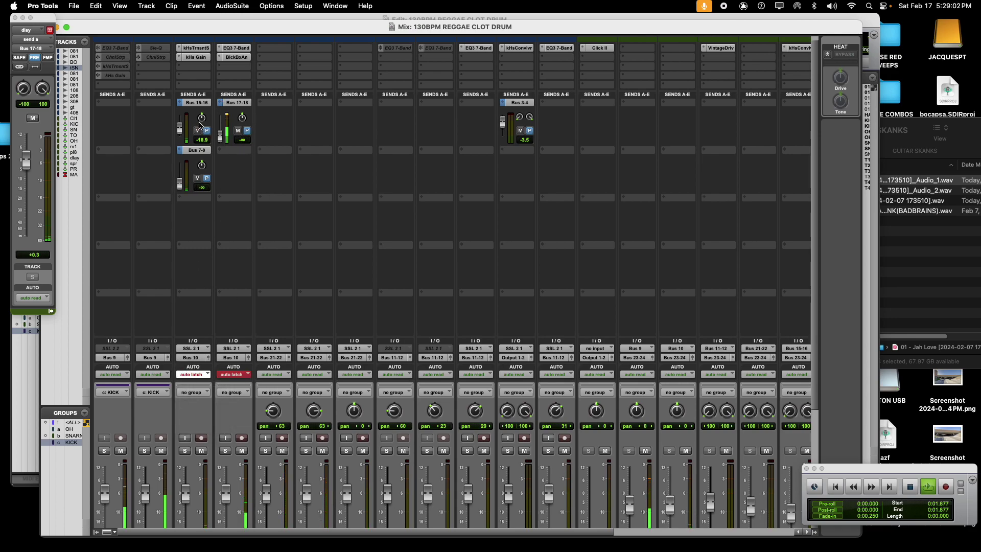
drag(180, 184, 137, 291)
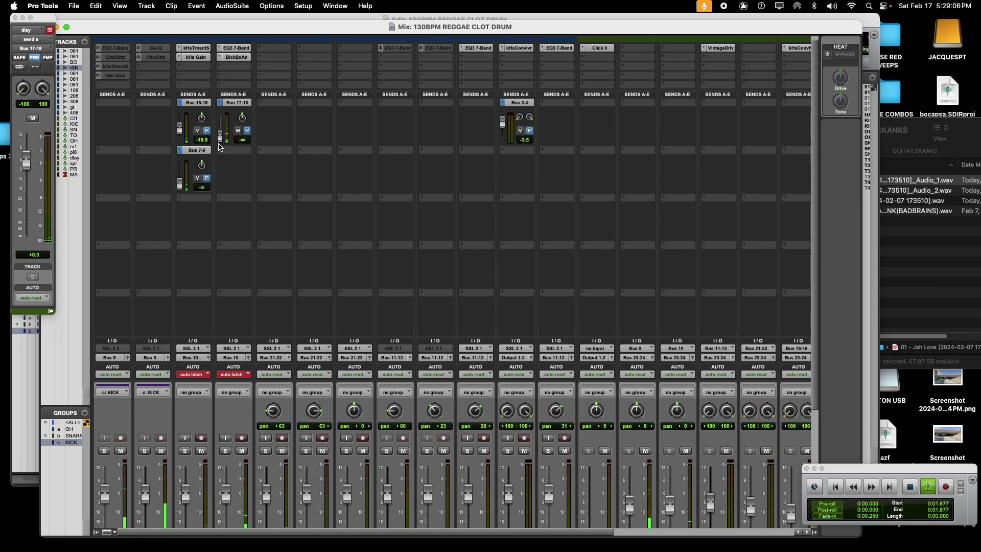
drag(210, 76, 235, 427)
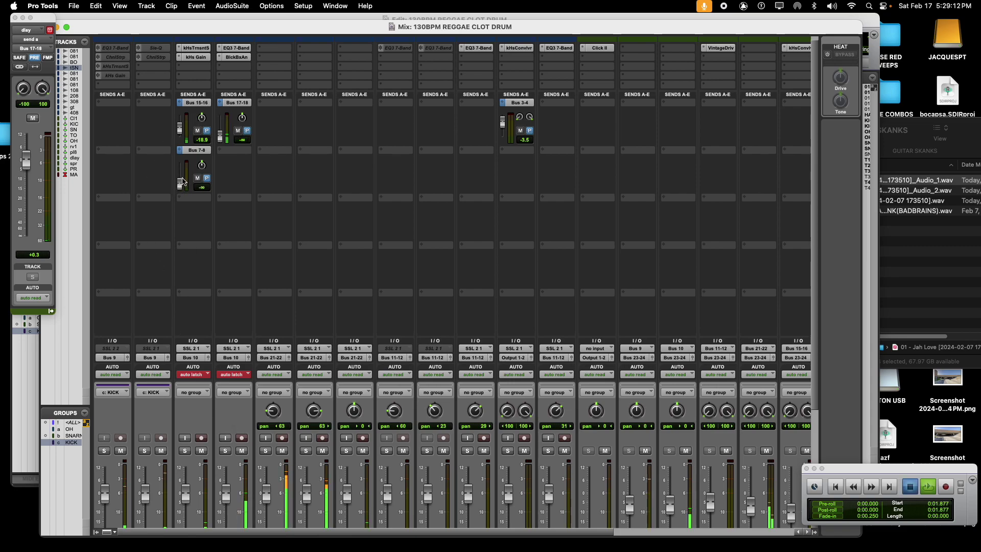
Move the Mix window clear of the Edit window.
drag(344, 30, 449, 542)
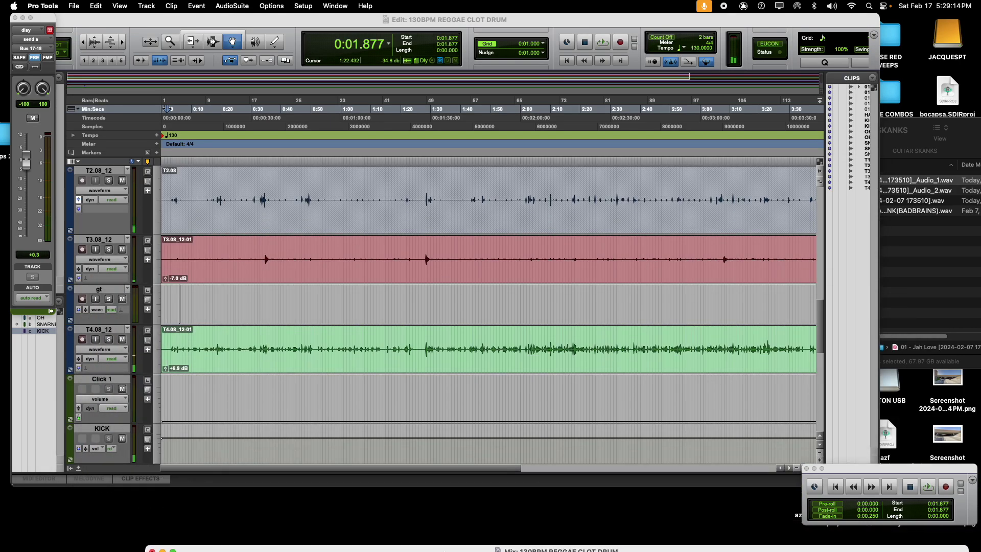
drag(425, 467, 355, 454)
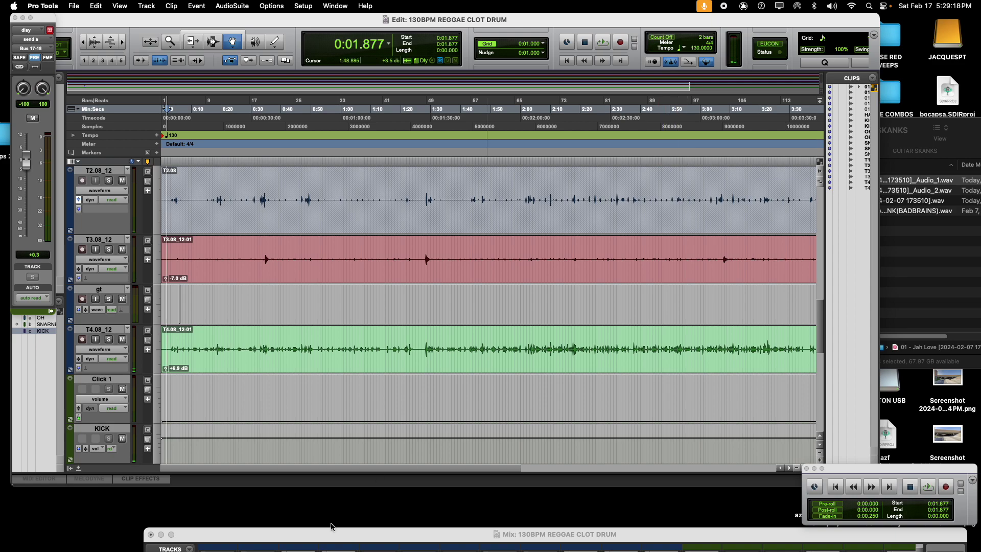
Start playback from about 0:56 in the timeline, with the BOTsn and topSN snare tracks in view at a closer horizontal zoom.
key(space)
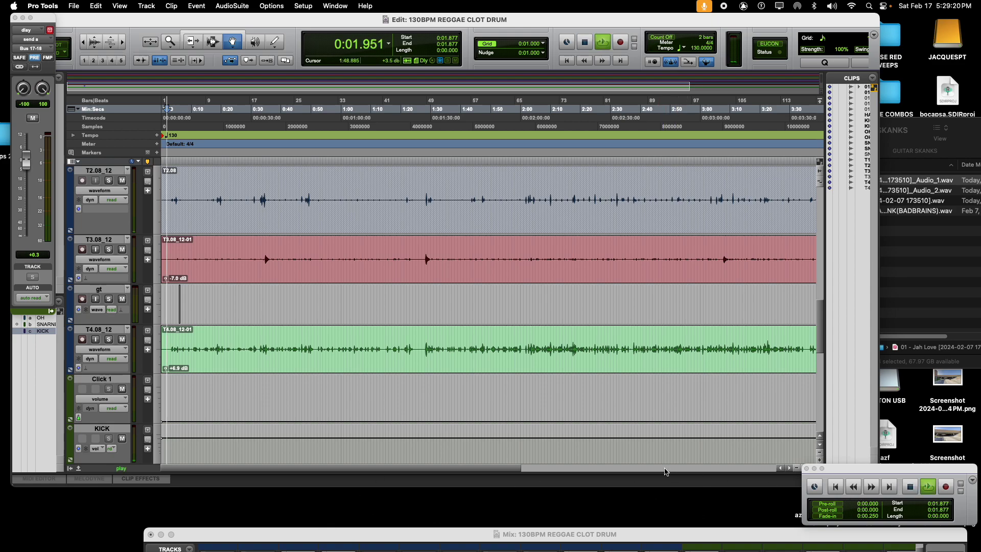
key(space)
scroll(432, 210, up, 3)
click(330, 123)
key(space)
scroll(415, 260, up, 1)
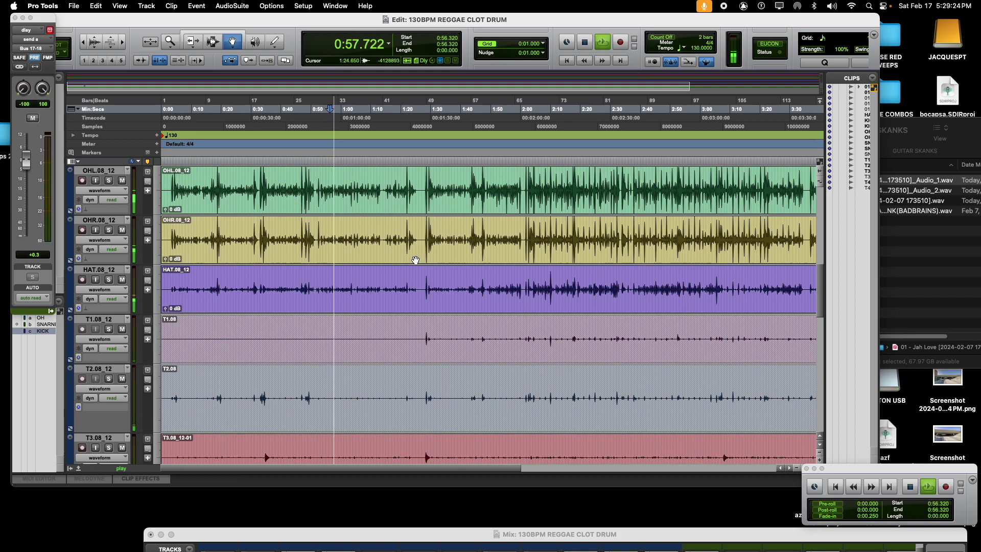
scroll(415, 260, up, 3)
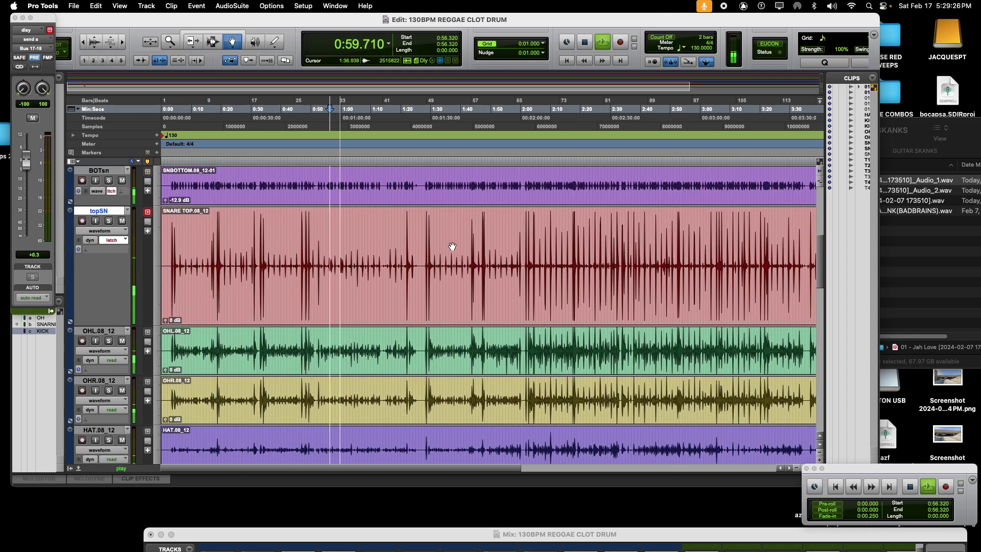
key(super+bracketleft)
key(super+bracketright)
key(super+bracketright)
key(super+bracketright)
key(super+bracketleft)
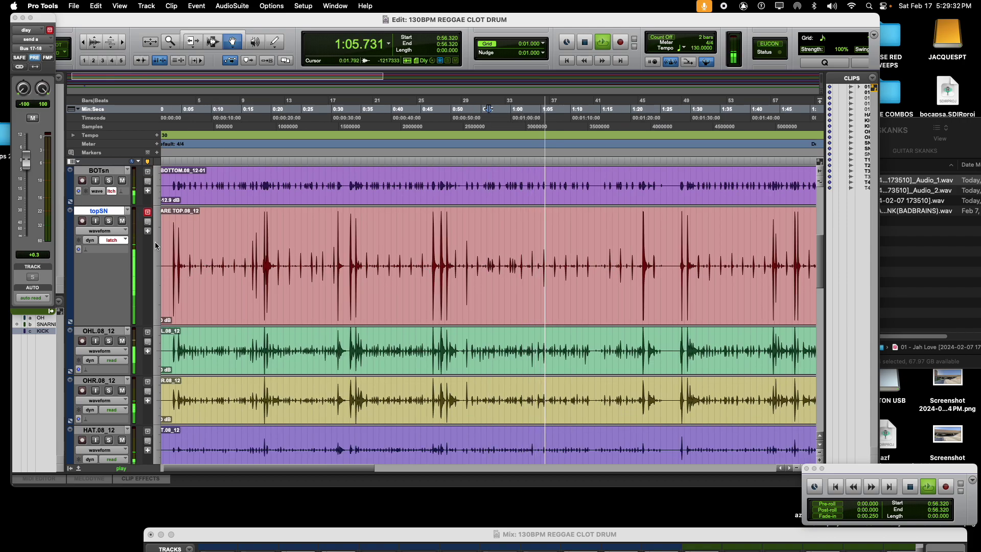
Place the Mix window beside the Edit window and write a latch throw to -6.5 dB on topSN's Bus 17-18 send during playback.
key(super+equal)
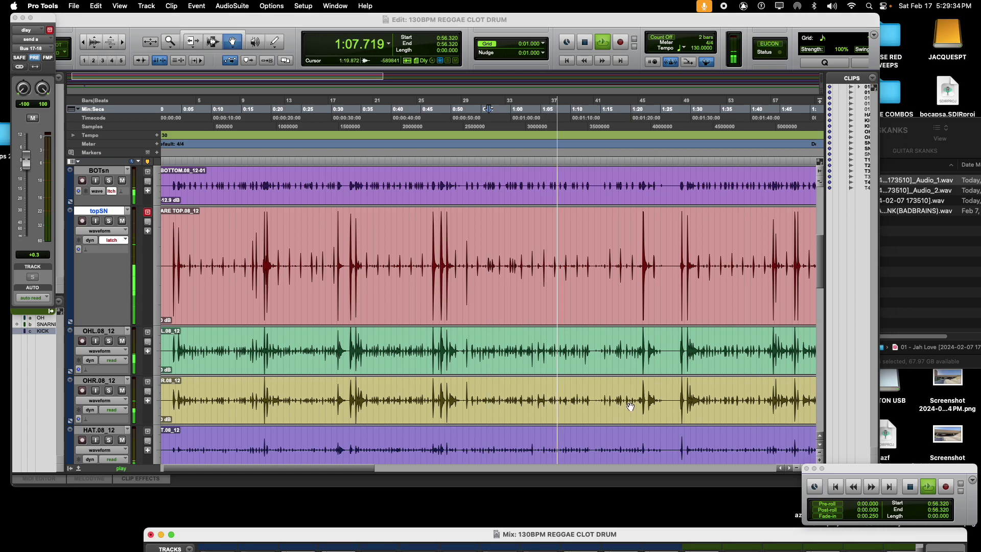
drag(530, 538, 980, 57)
drag(711, 55, 839, 28)
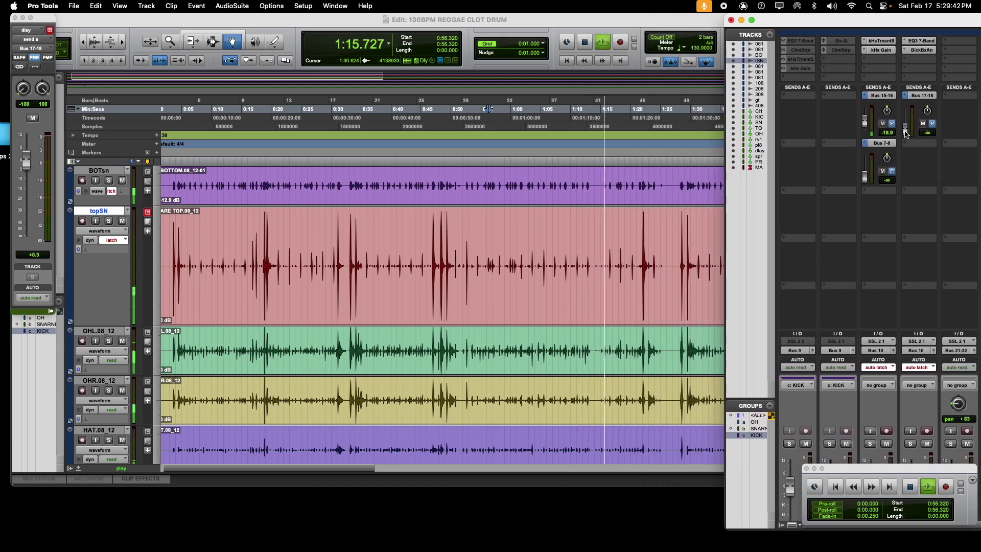
click(906, 134)
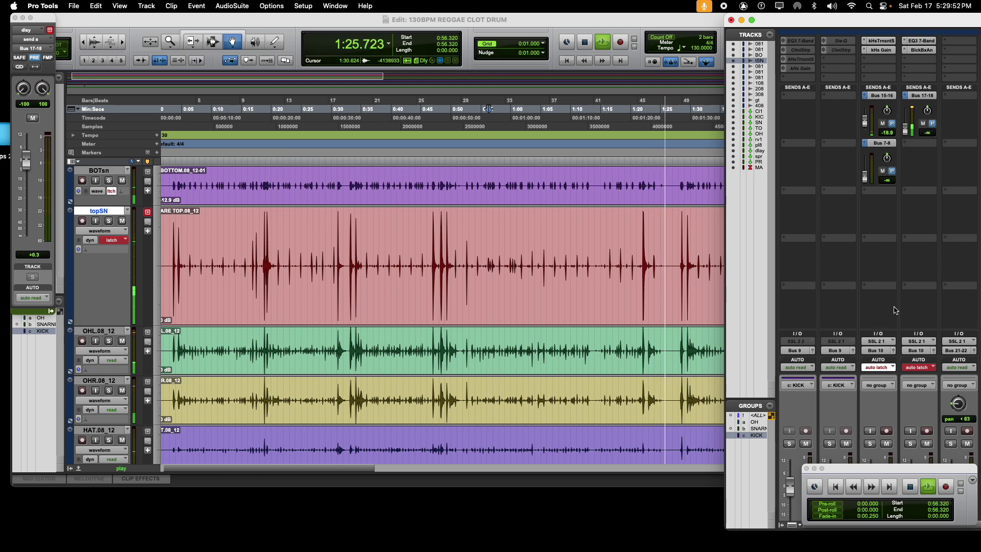
key(space)
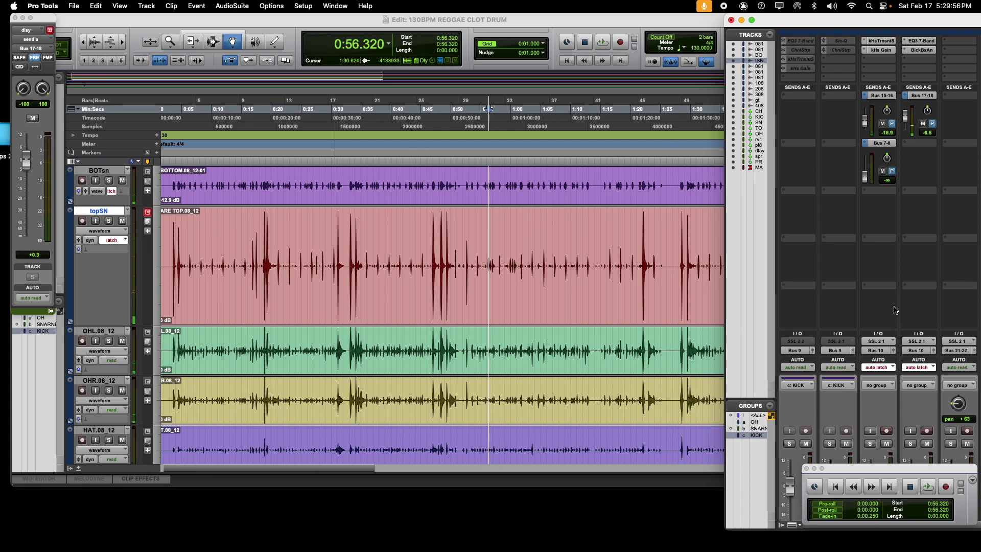
Save the session from the Edit window.
click(588, 40)
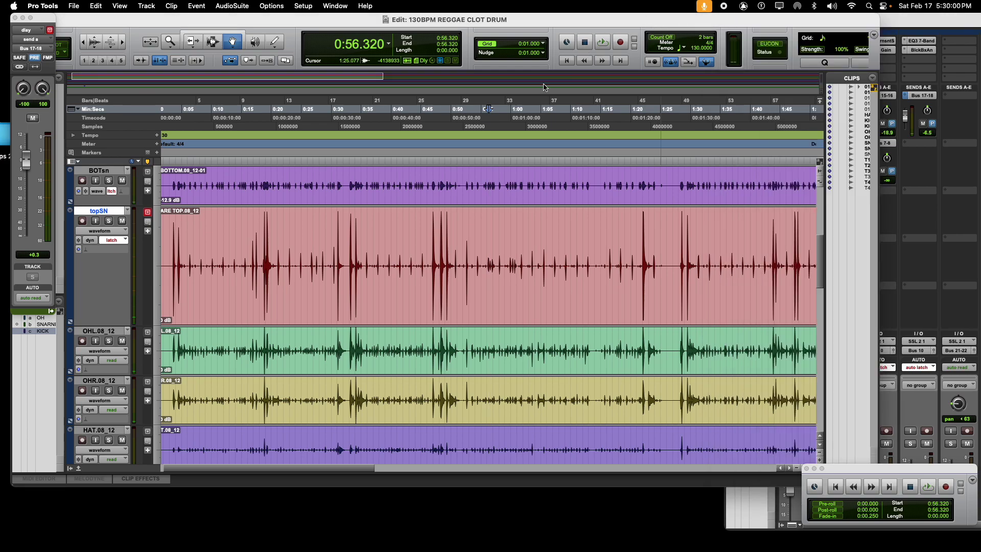
click(73, 5)
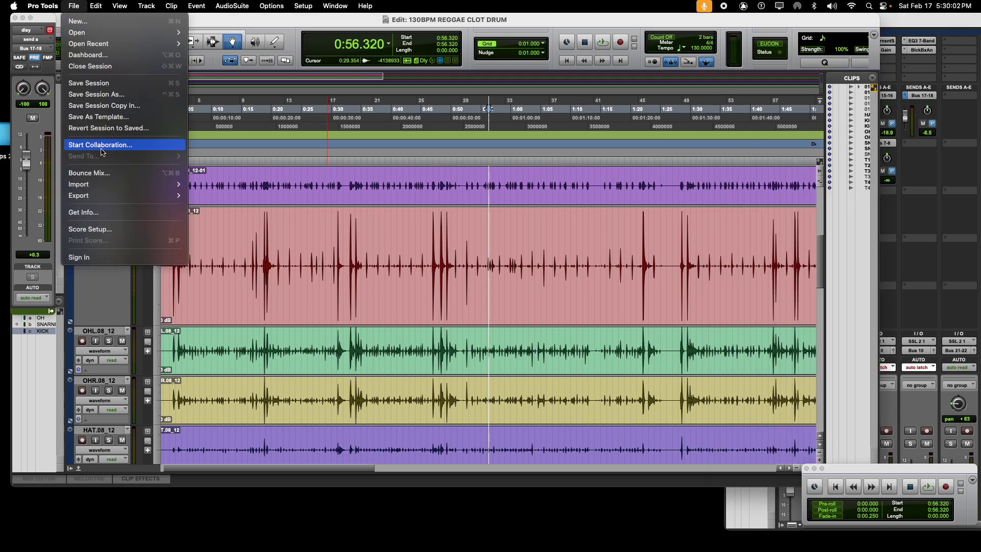
click(95, 84)
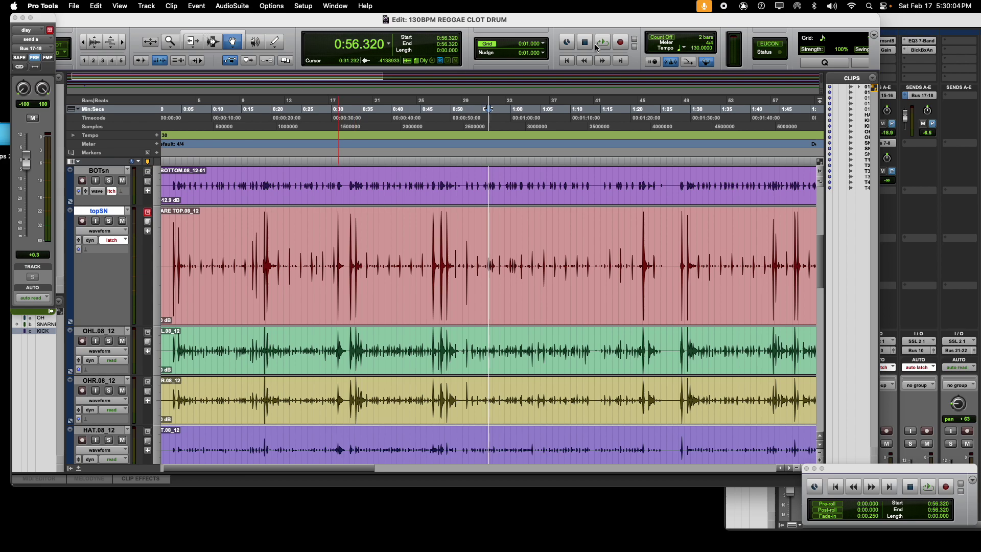
click(914, 492)
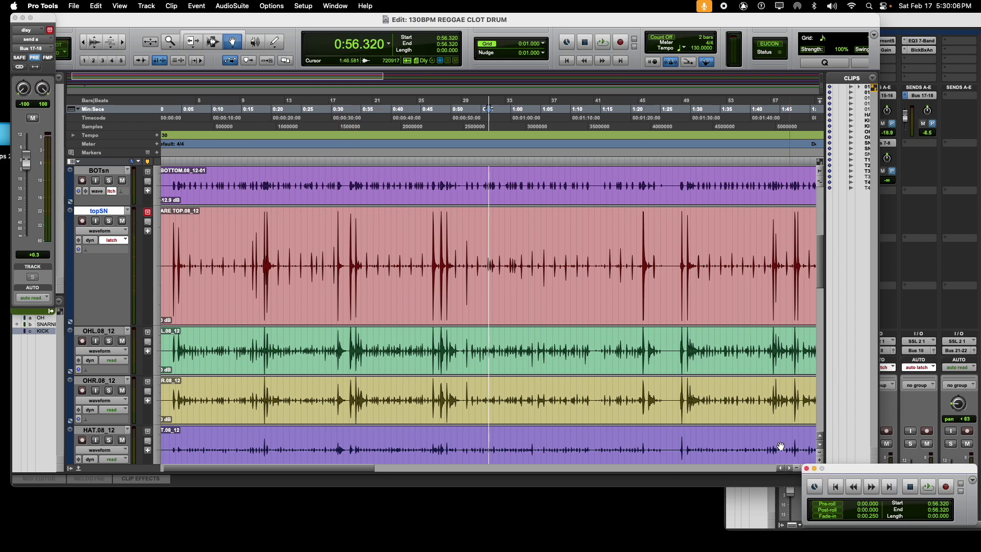
Save a copy of the session in Session (Latest) format with its audio files included, as Copy of 130BPM REGGAE CLOT DRUM on JACQUESPT.
click(74, 6)
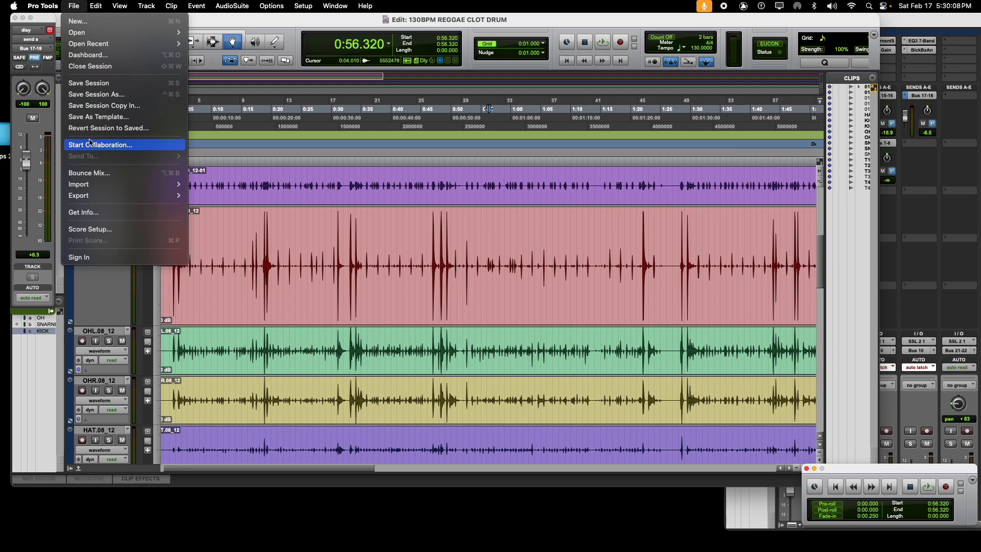
click(101, 104)
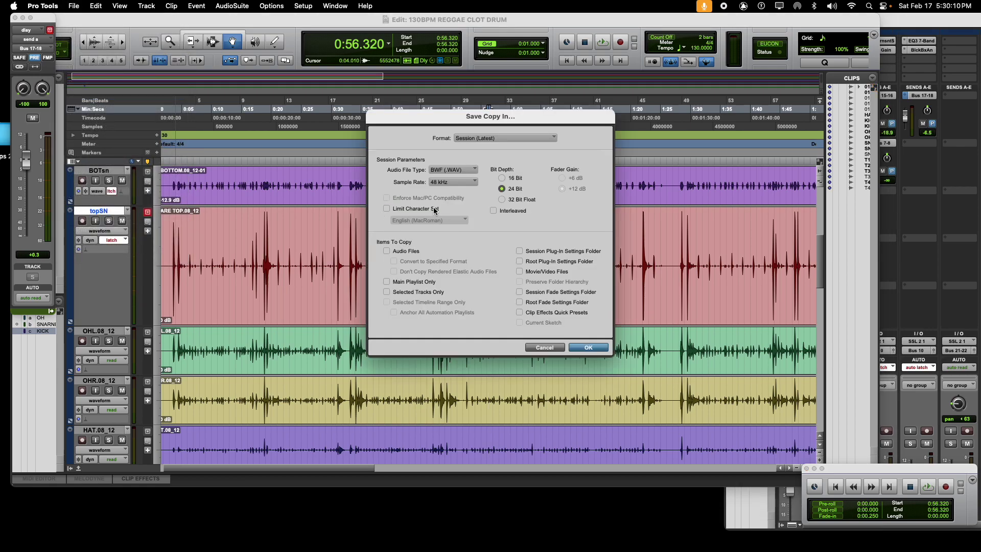
click(413, 252)
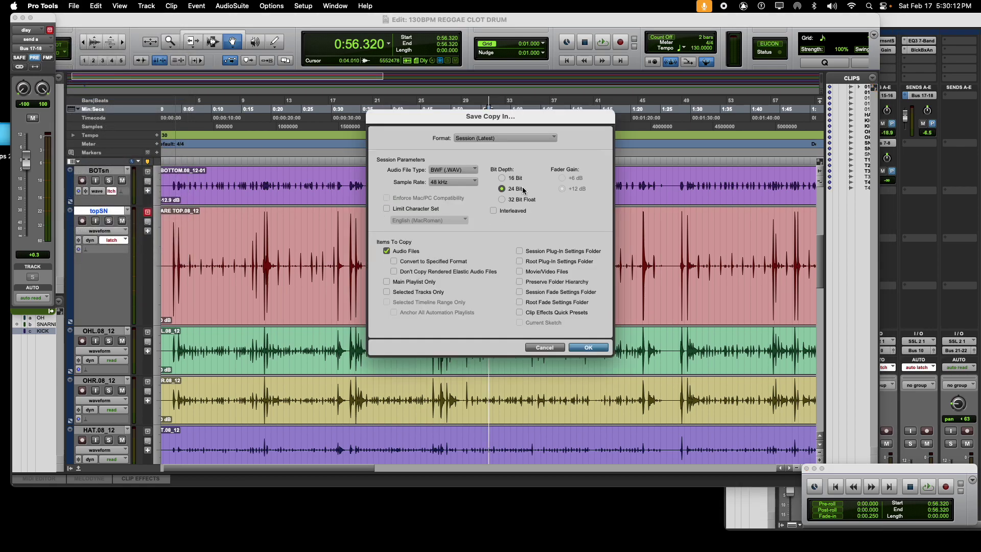
click(479, 139)
click(402, 144)
click(574, 348)
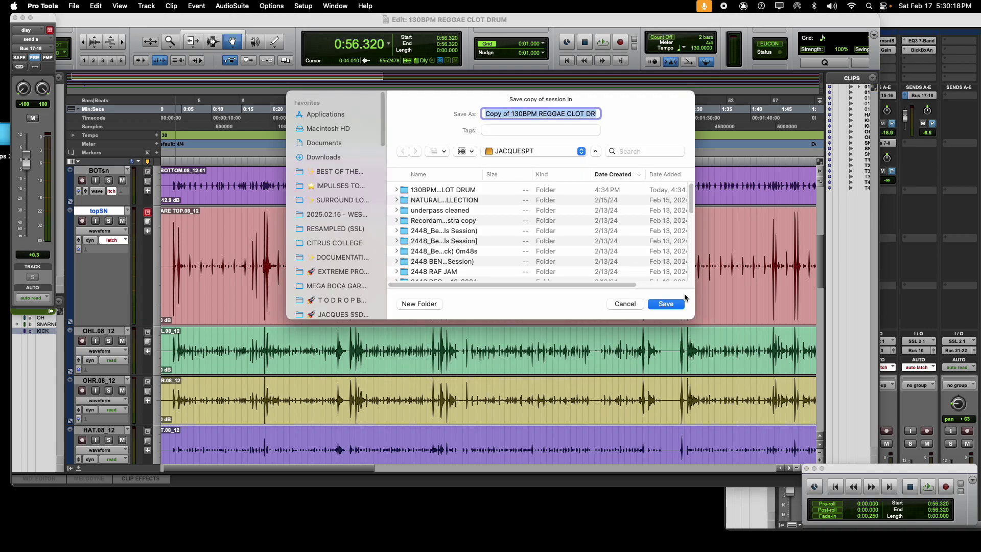
click(666, 303)
drag(416, 191, 291, 48)
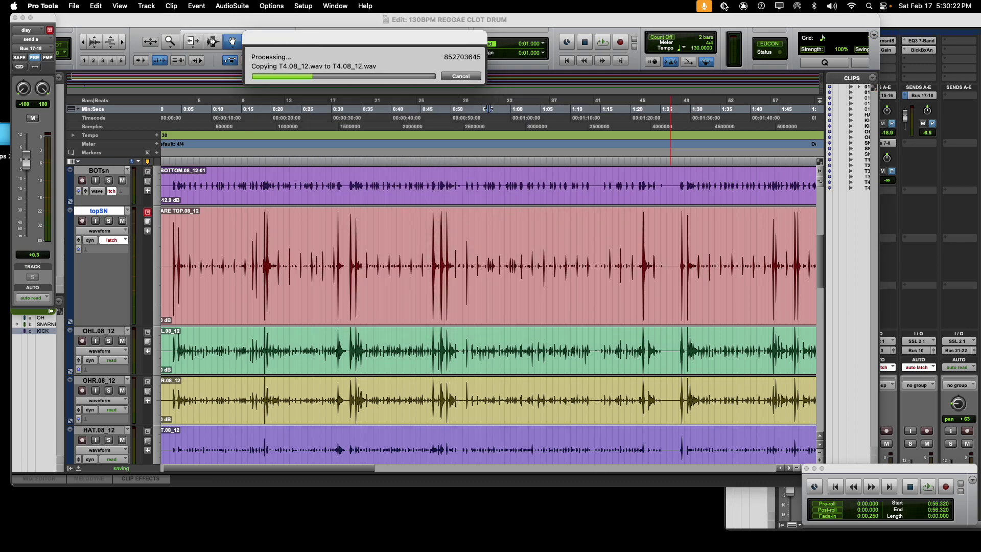